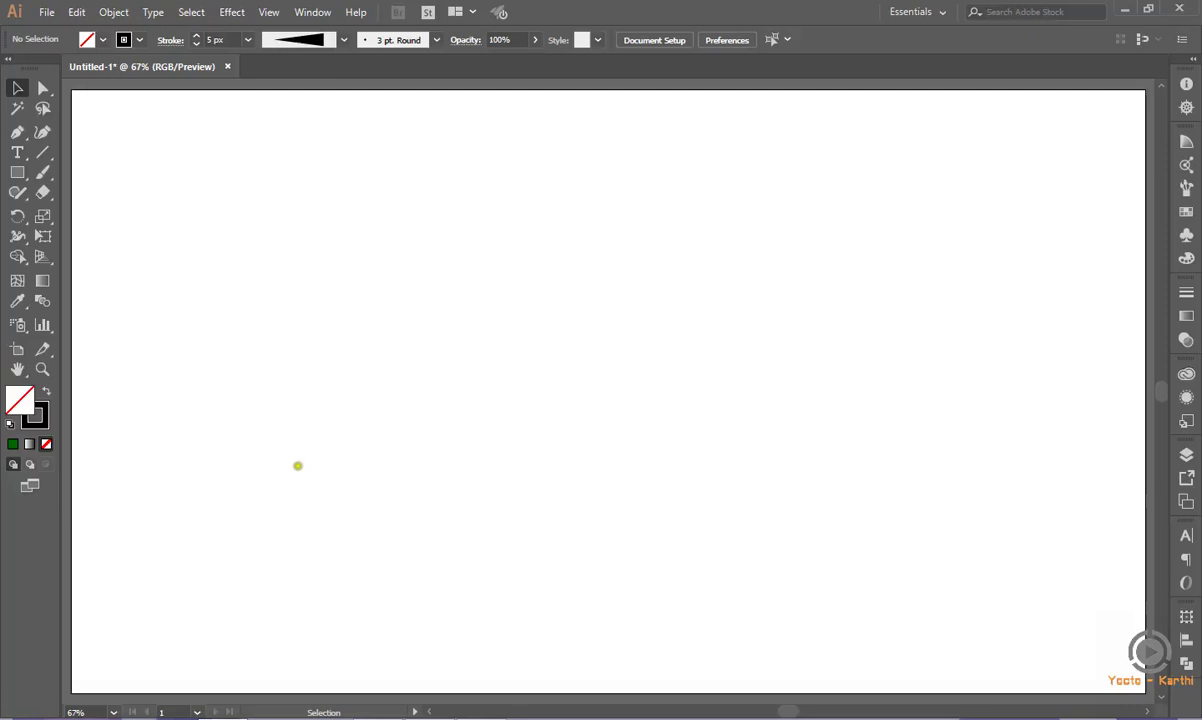
# Reset the default fill and stroke, draw a 300 × 300 px circle, and centre it horizontally.
pyautogui.click(298, 465)
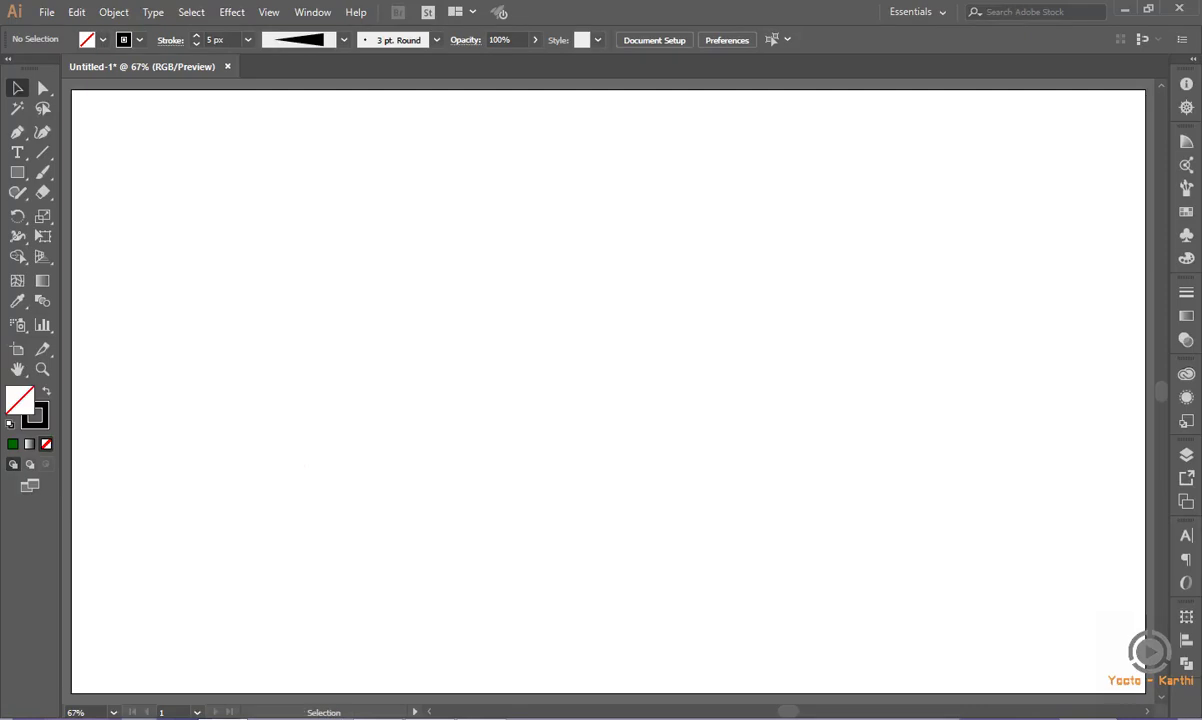
pyautogui.press('d')
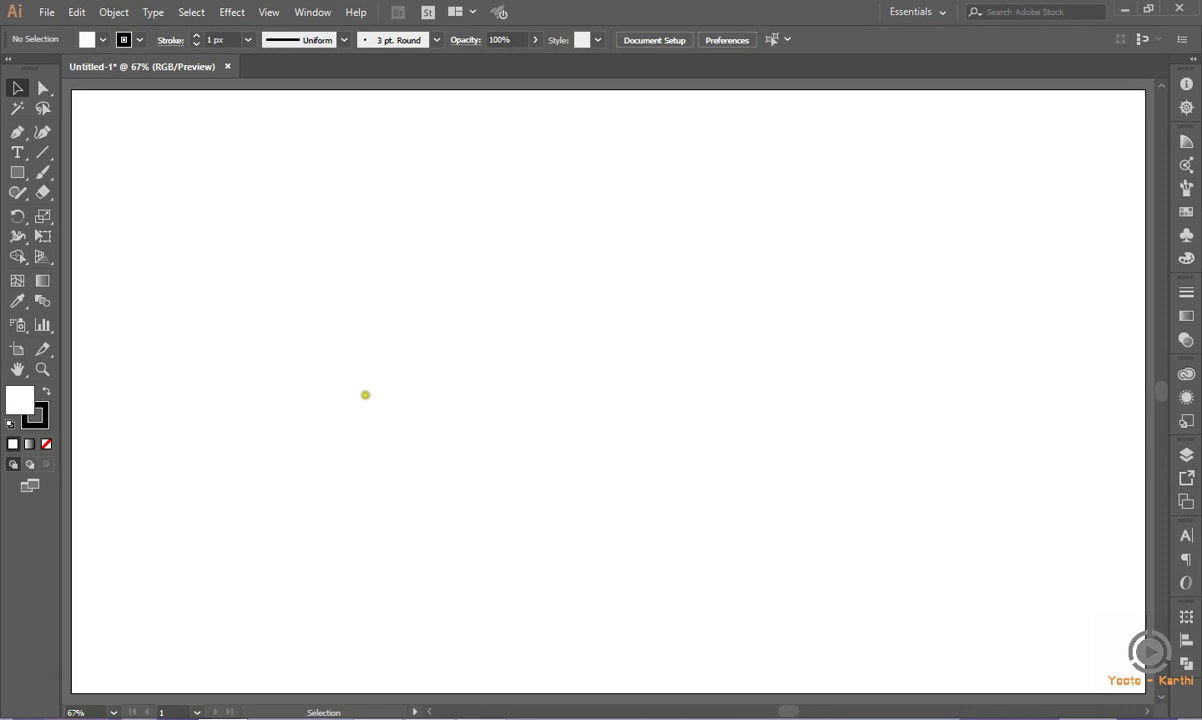
pyautogui.click(17, 172)
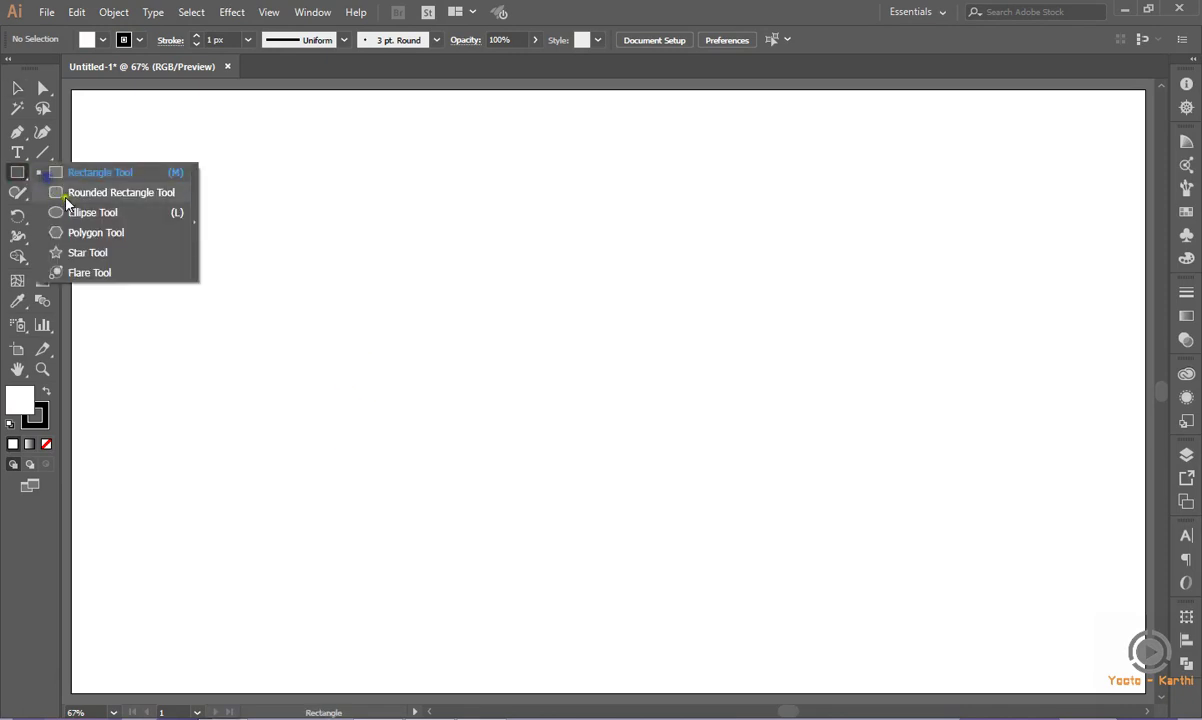
pyautogui.moveTo(40, 180); pyautogui.dragTo(90, 212)
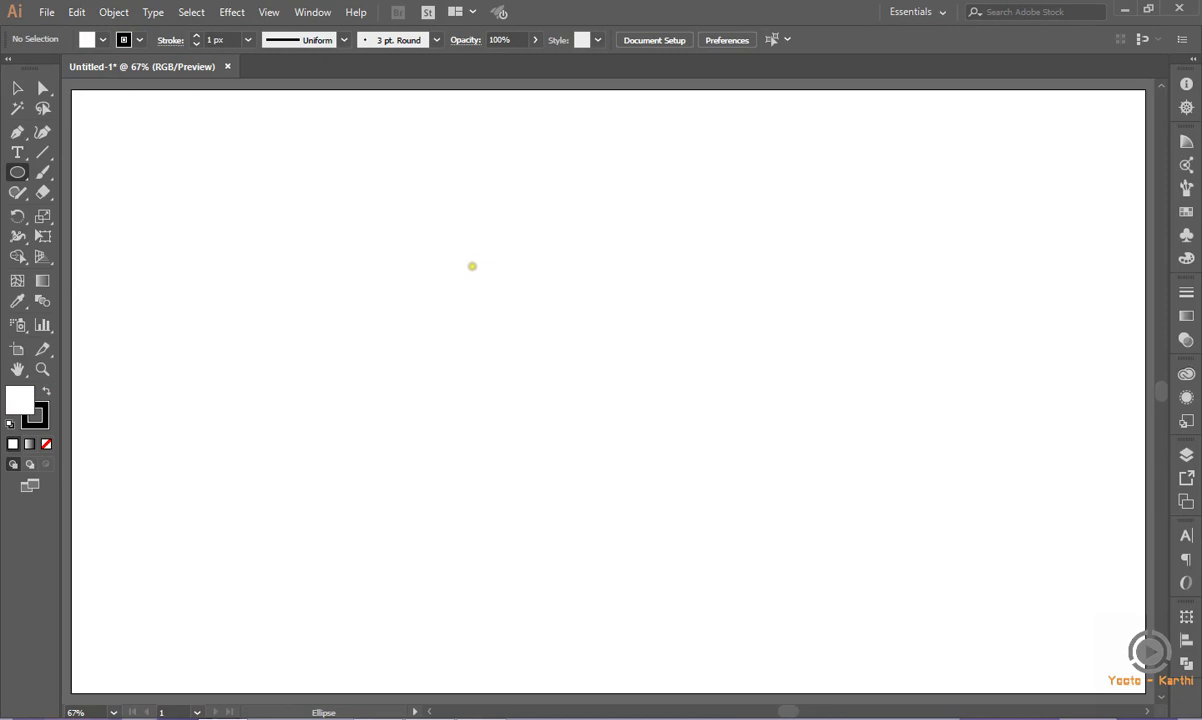
pyautogui.click(427, 218)
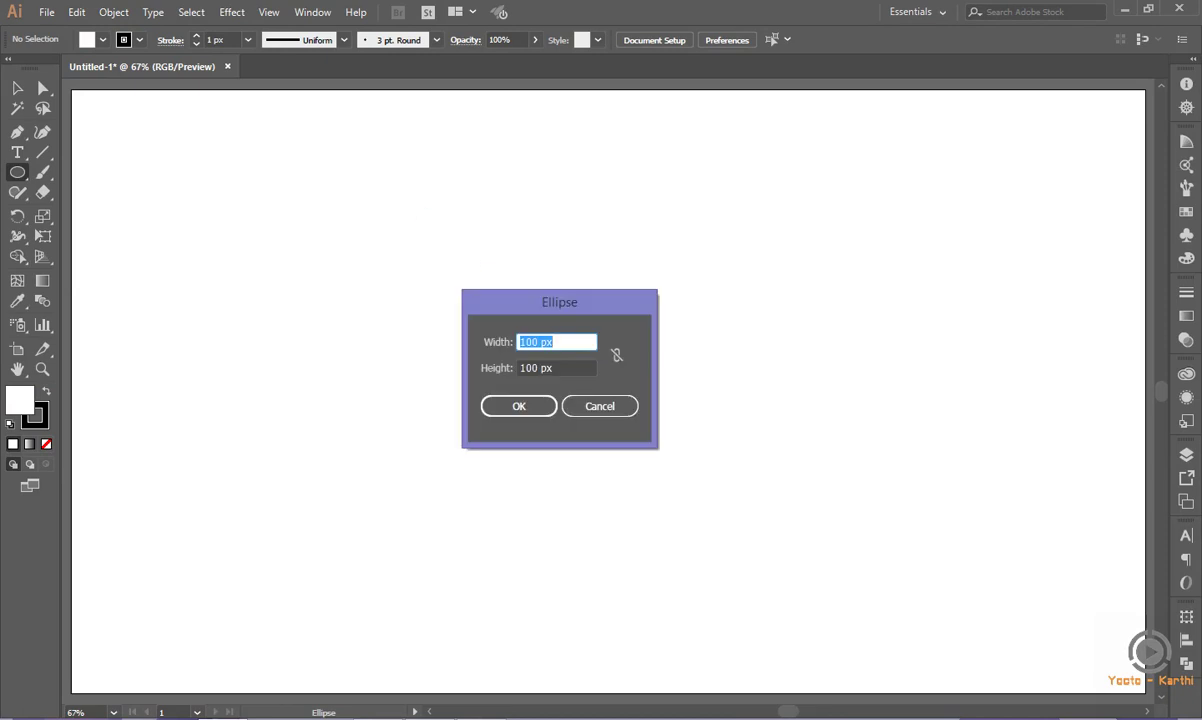
pyautogui.write('300')
pyautogui.press('Tab')
pyautogui.write('3')
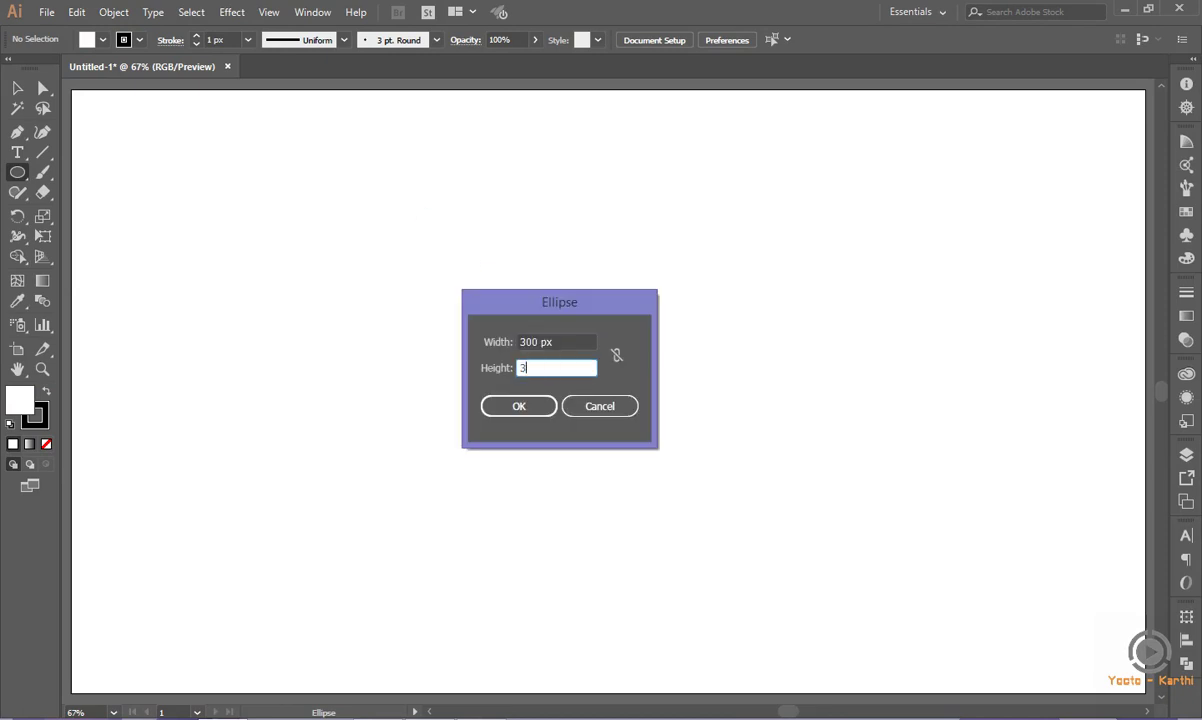
pyautogui.press('Return')
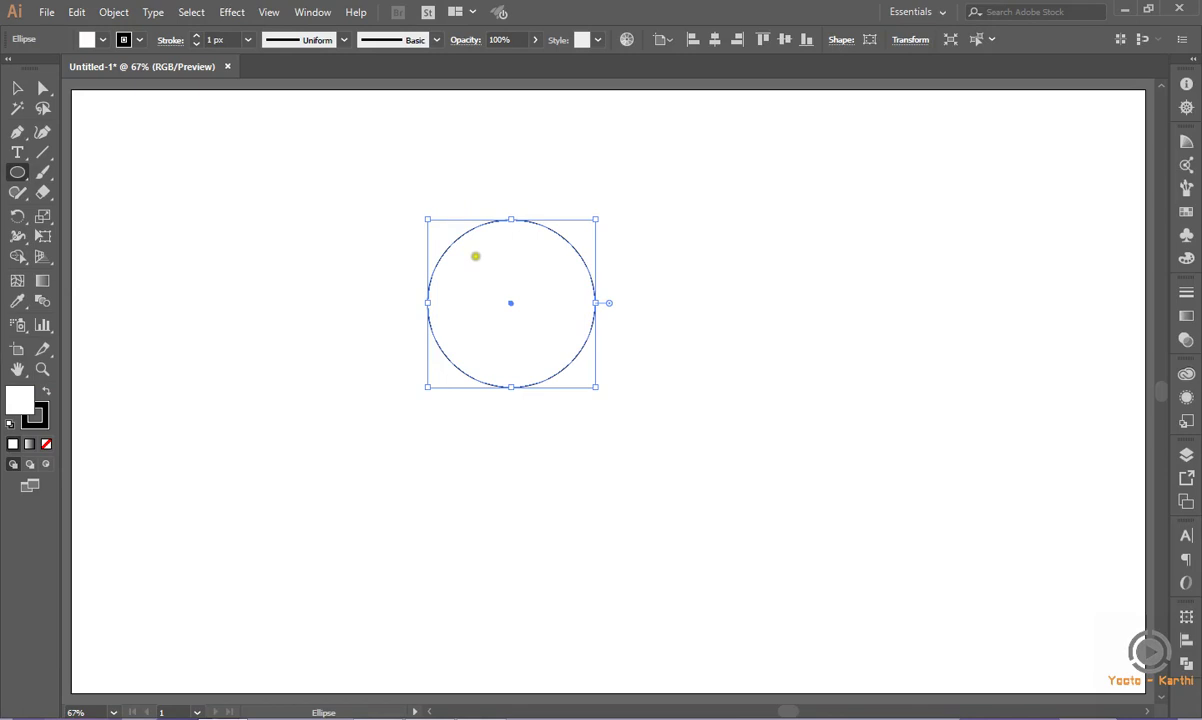
pyautogui.click(715, 40)
# Centre the circle vertically and nudge its top anchor up three times with Shift+Up.
pyautogui.click(785, 40)
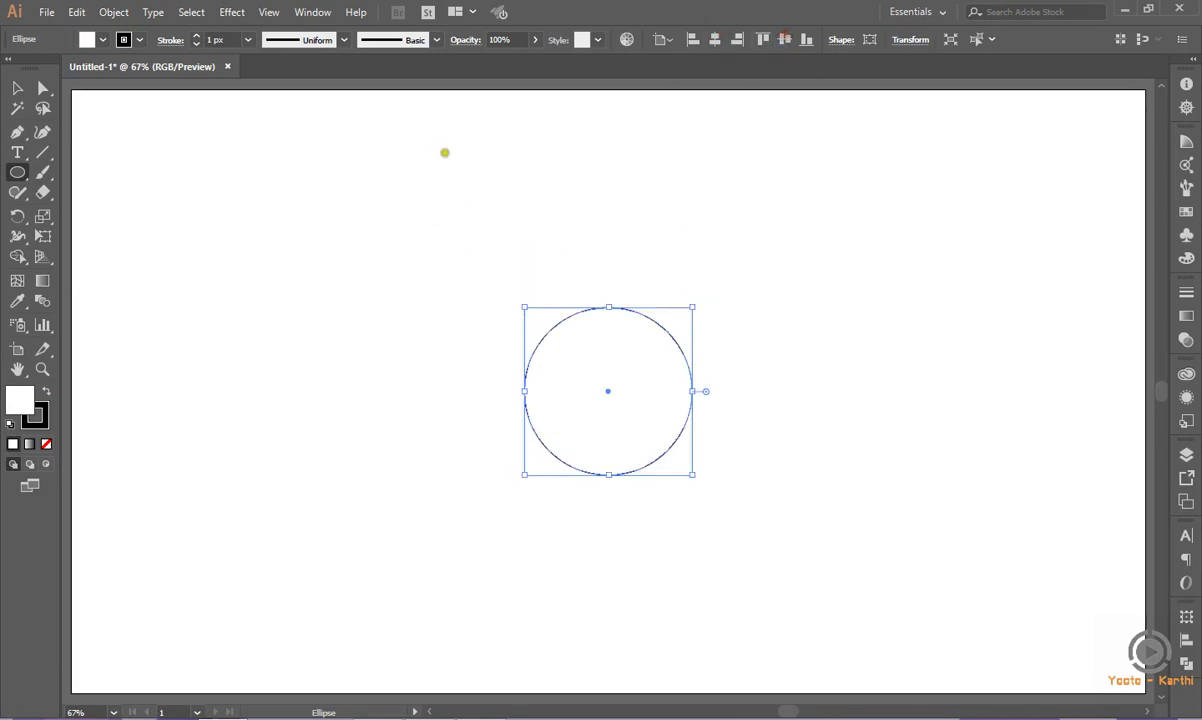
pyautogui.click(42, 88)
pyautogui.click(608, 307)
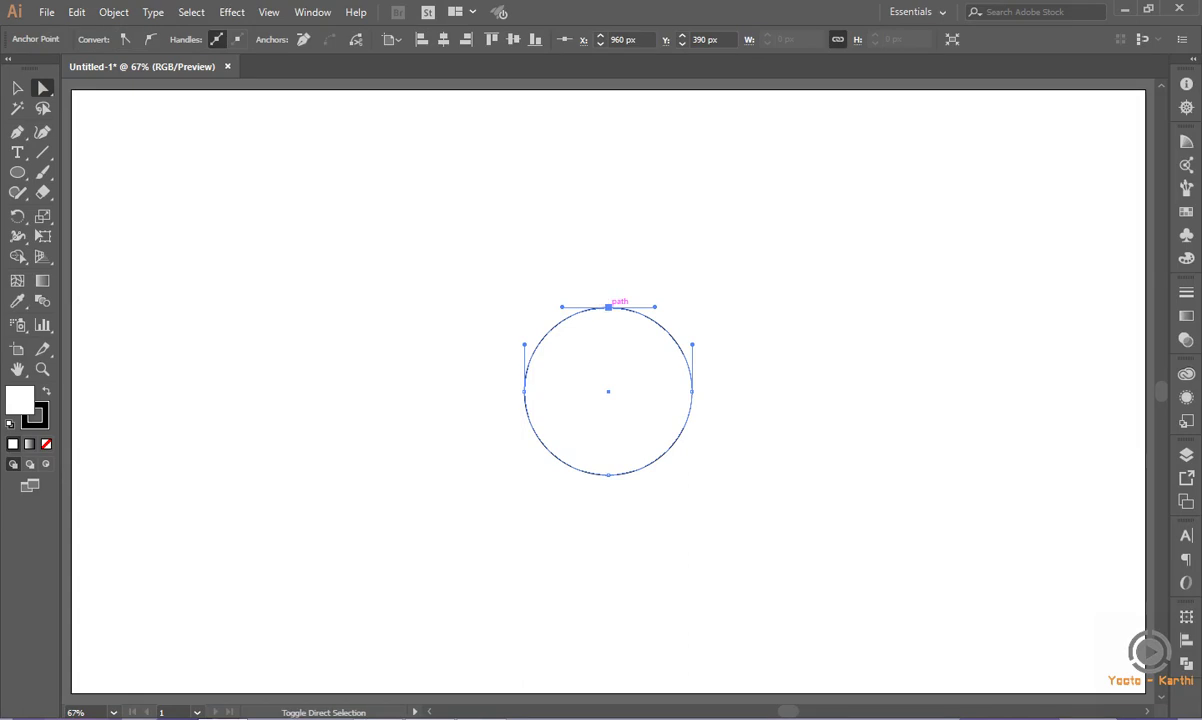
pyautogui.hotkey('shift', 'Up')
pyautogui.hotkey('shift', 'Up')
pyautogui.hotkey('shift', 'Up')
pyautogui.hotkey('shift', 'Up')
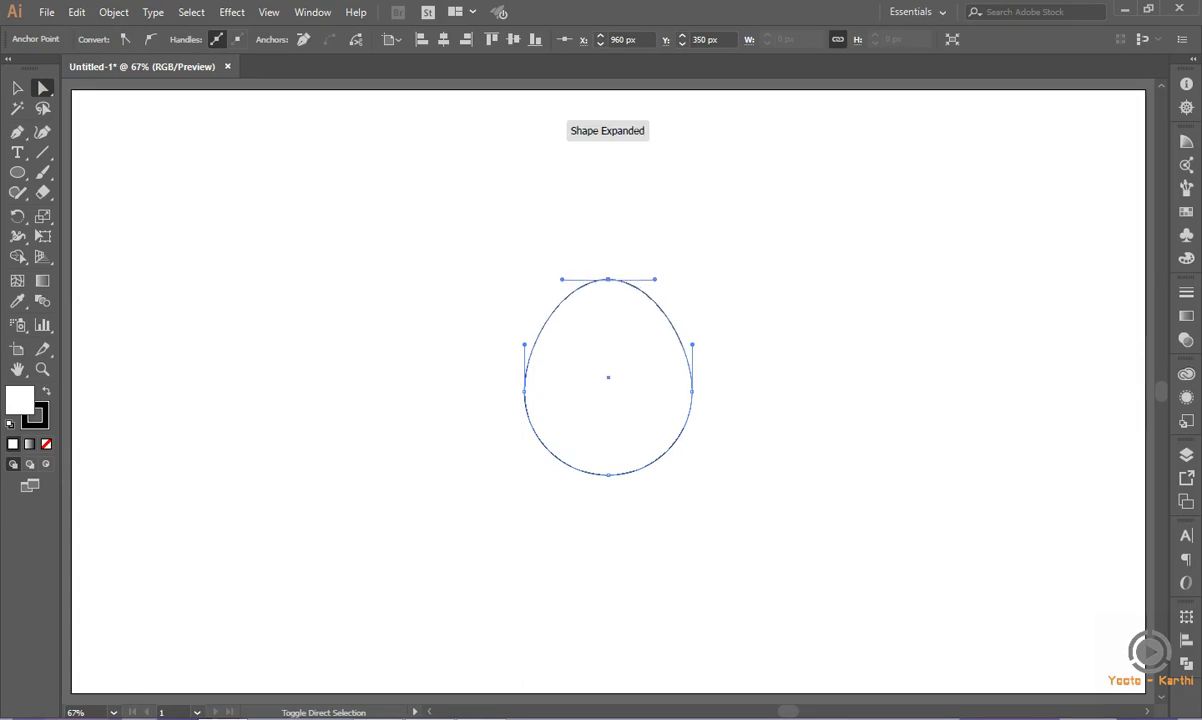
pyautogui.hotkey('shift', 'Up')
pyautogui.hotkey('shift', 'Up')
pyautogui.hotkey('shift', 'Up')
pyautogui.hotkey('shift', 'Up')
pyautogui.hotkey('shift', 'Up')
pyautogui.hotkey('shift', 'Up')
pyautogui.hotkey('shift', 'Up')
pyautogui.hotkey('shift', 'Up')
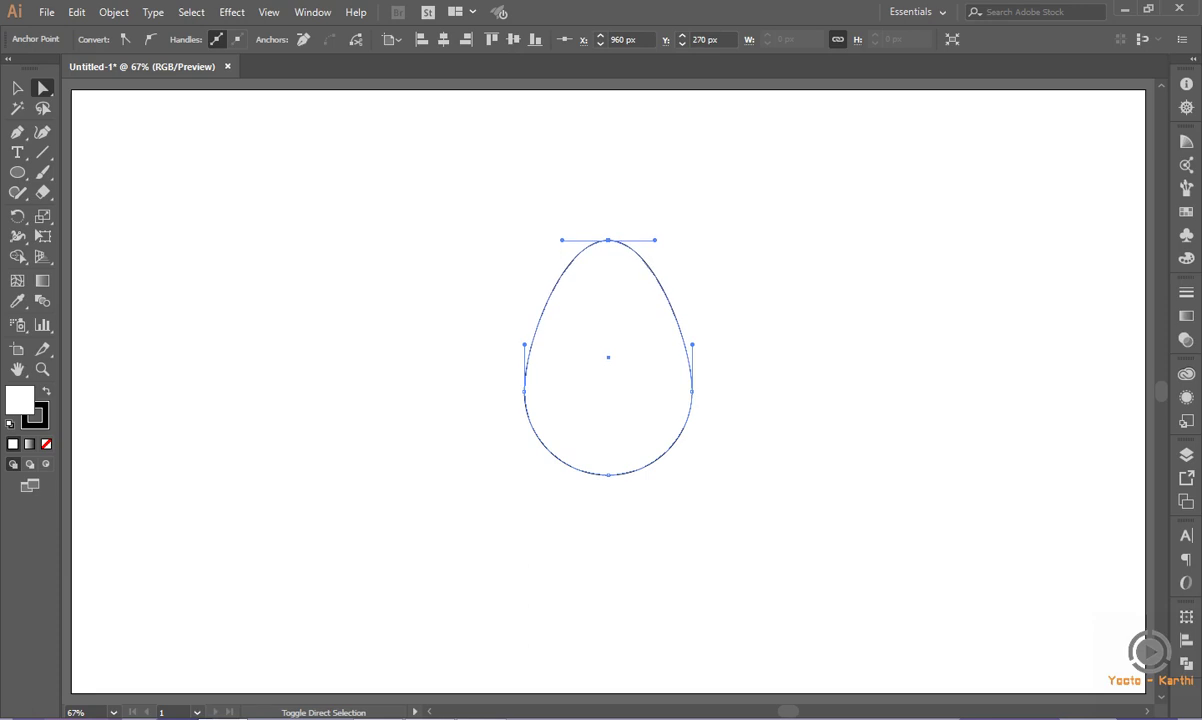
pyautogui.hotkey('shift', 'Up')
pyautogui.hotkey('shift', 'Up')
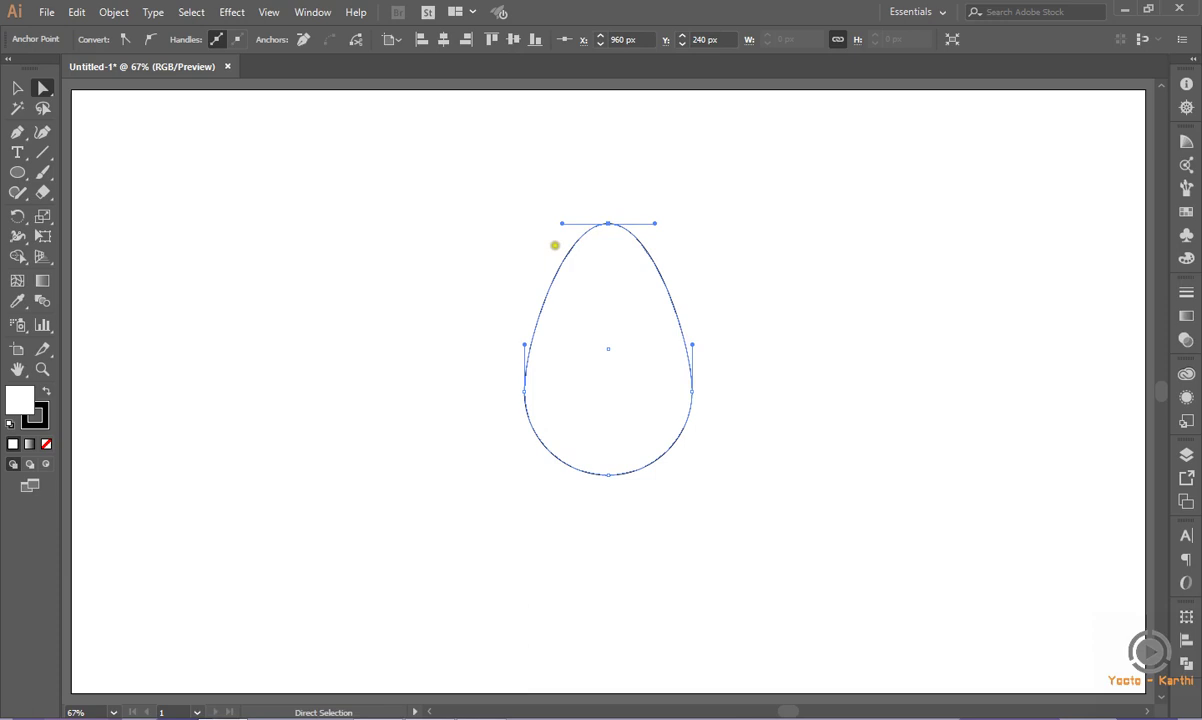
# Drag the upper curve handles inward to taper the top into a sharp teardrop point.
pyautogui.moveTo(562, 224)
pyautogui.mouseDown()
pyautogui.moveTo(588, 323)
pyautogui.moveTo(596, 295)
pyautogui.mouseUp()
pyautogui.moveTo(652, 224)
pyautogui.mouseDown()
pyautogui.moveTo(625, 303)
pyautogui.moveTo(638, 274)
pyautogui.moveTo(605, 264)
pyautogui.moveTo(606, 325)
pyautogui.moveTo(608, 268)
pyautogui.mouseUp()
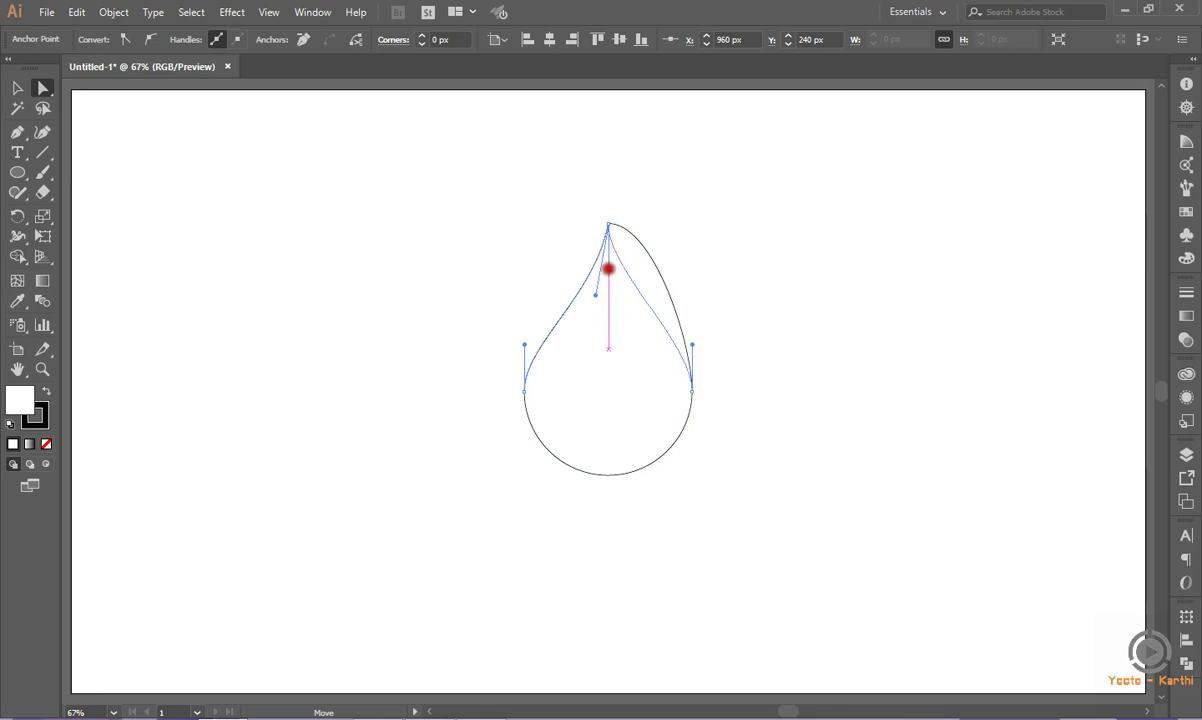
pyautogui.moveTo(608, 268); pyautogui.dragTo(609, 268)
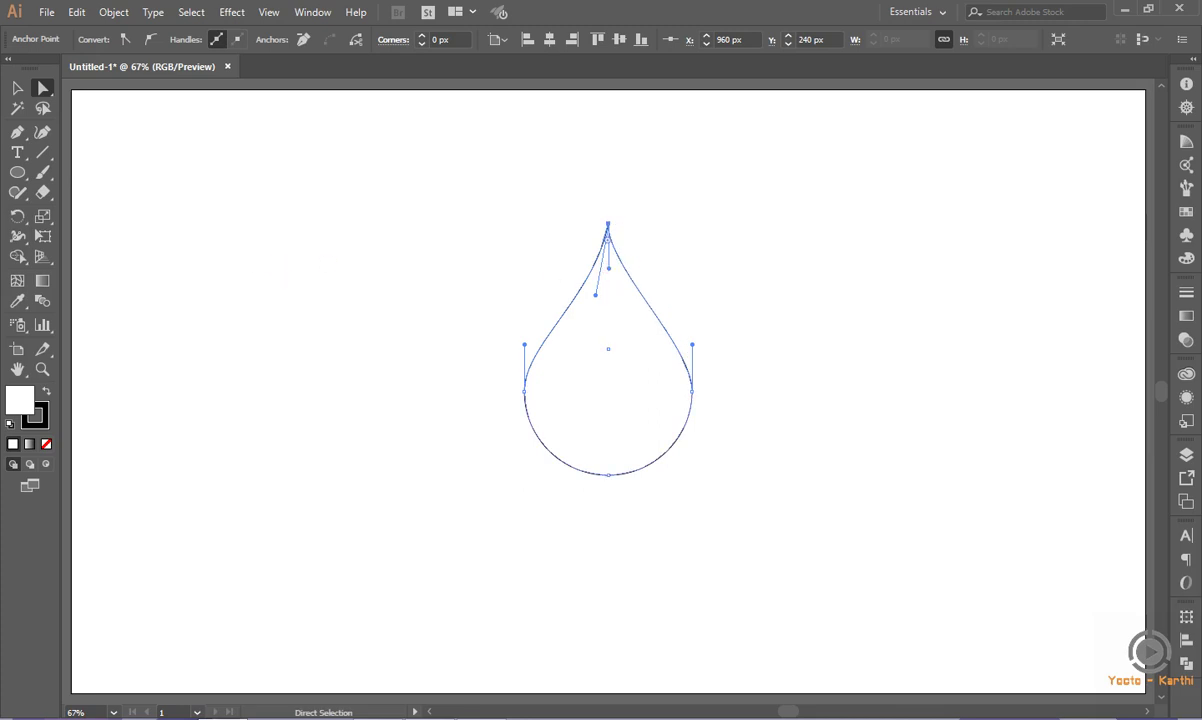
pyautogui.press('v')
pyautogui.click(277, 231)
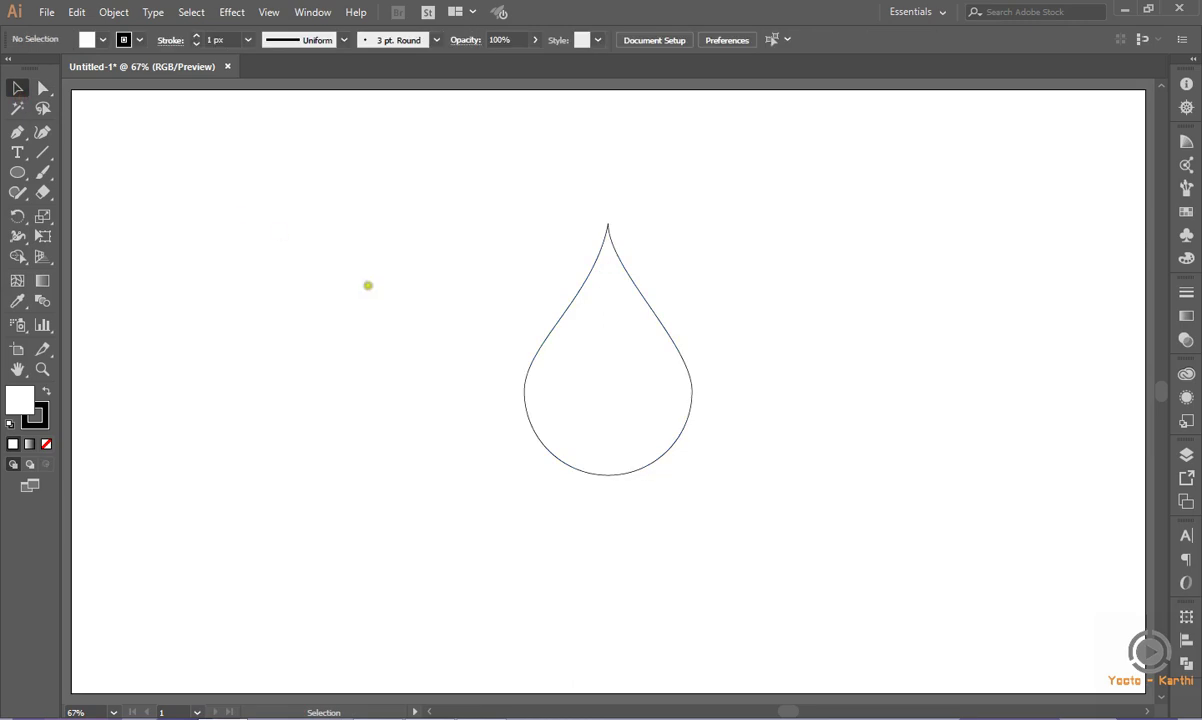
# Fill the teardrop with the teal swatch.
pyautogui.click(533, 356)
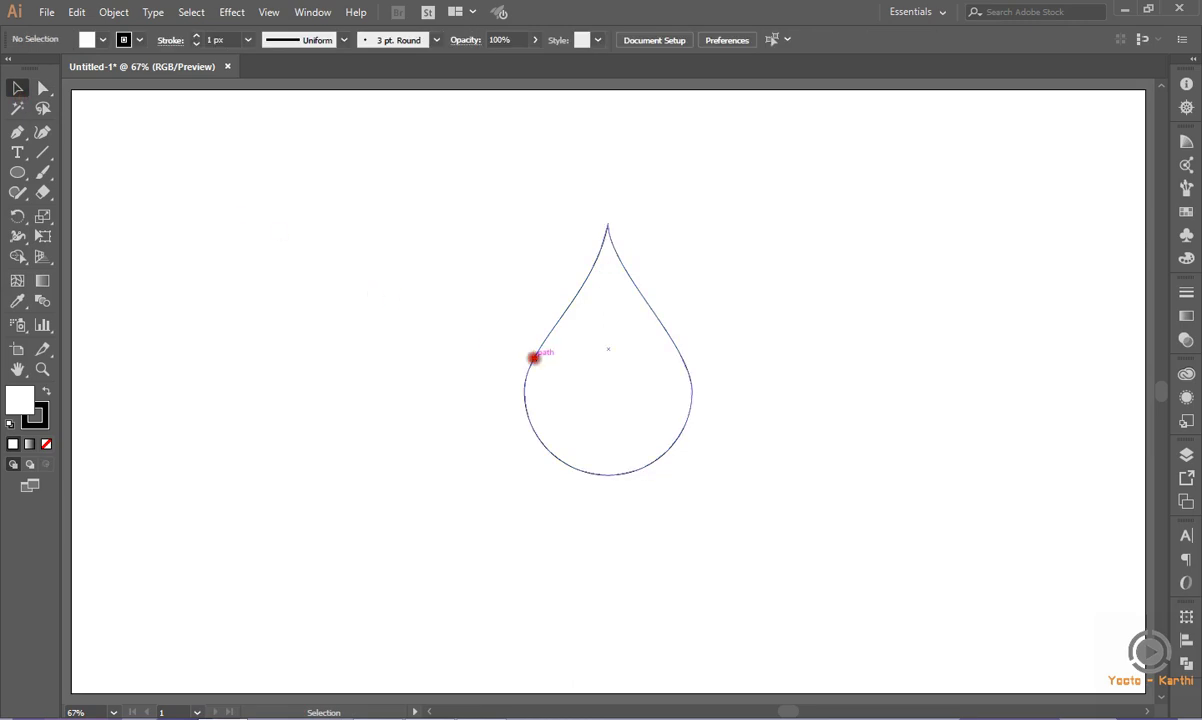
pyautogui.click(102, 40)
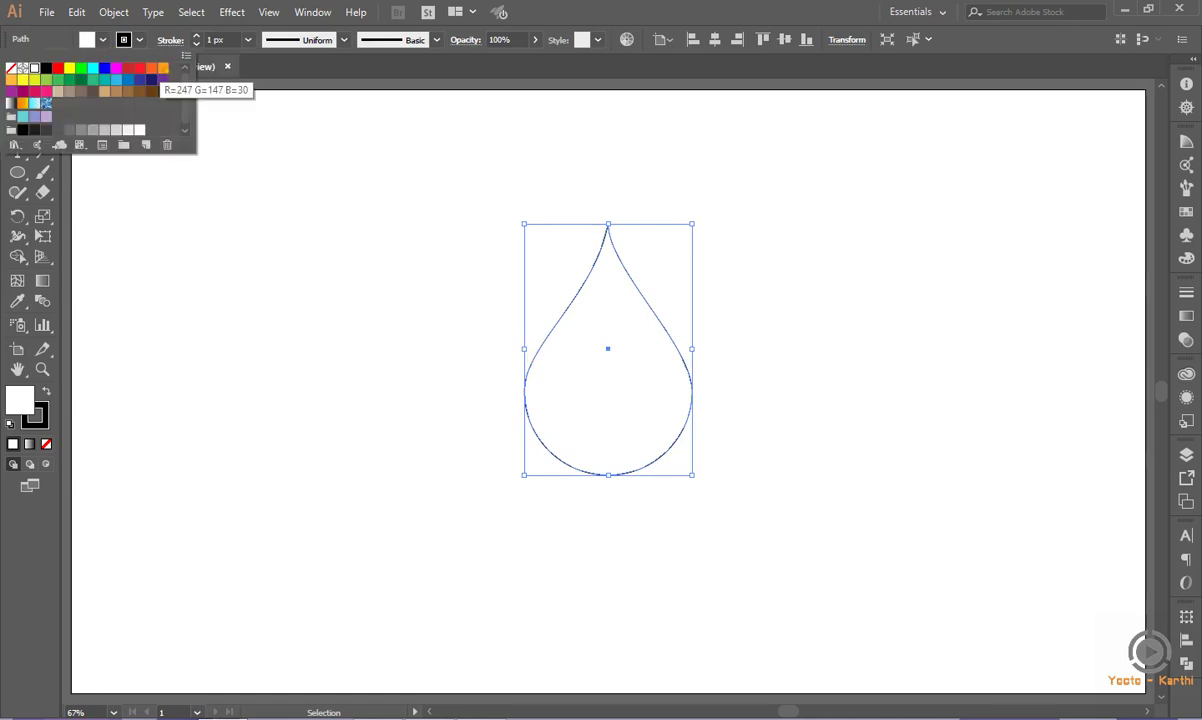
pyautogui.click(104, 79)
pyautogui.click(432, 253)
pyautogui.click(432, 254)
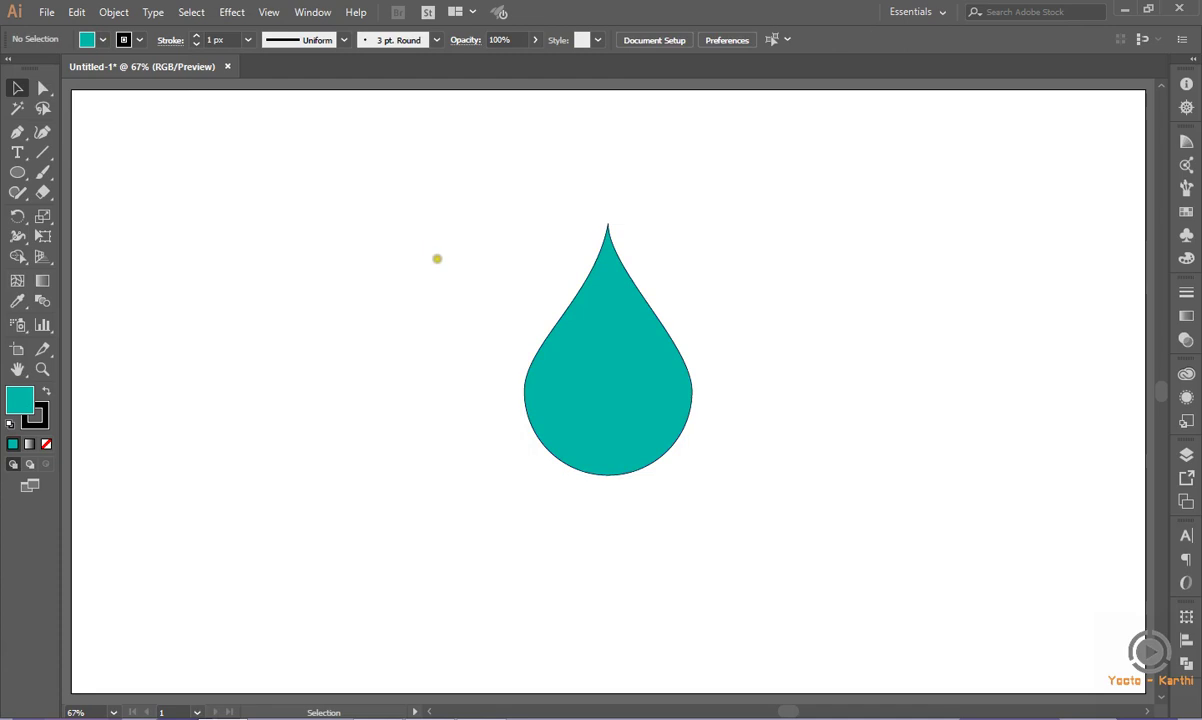
# Set the teardrop's stroke to None.
pyautogui.click(549, 310)
pyautogui.click(139, 45)
pyautogui.click(11, 67)
pyautogui.click(350, 170)
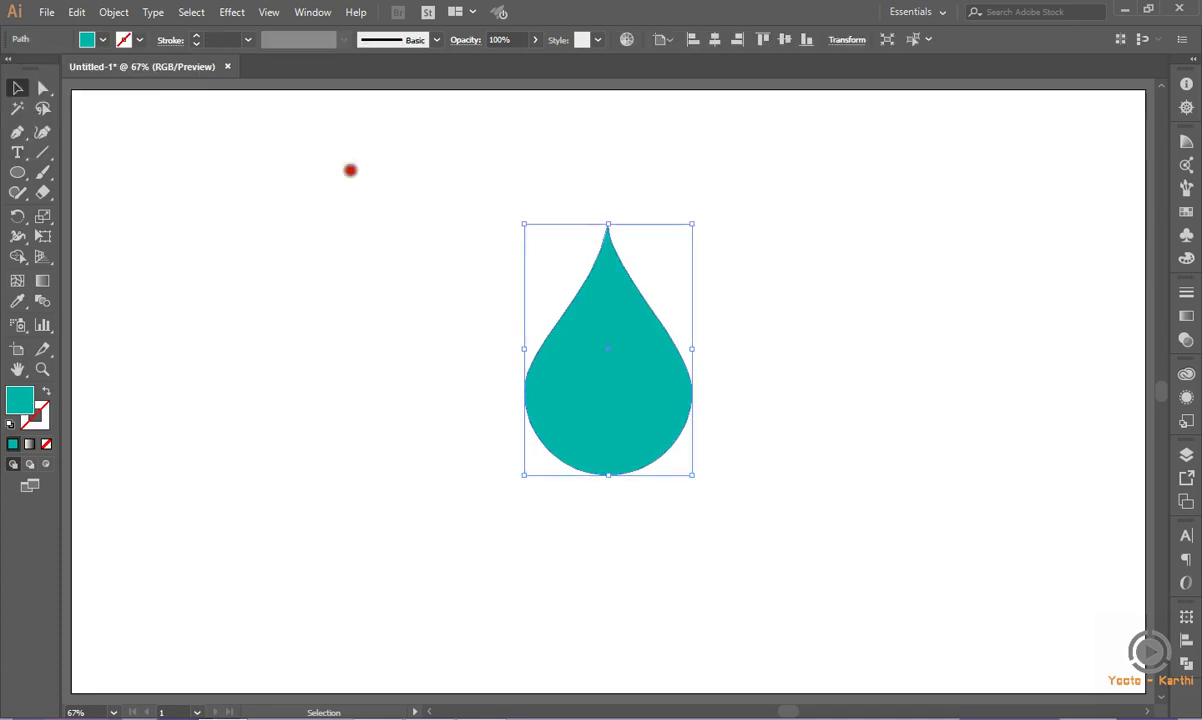
pyautogui.click(350, 170)
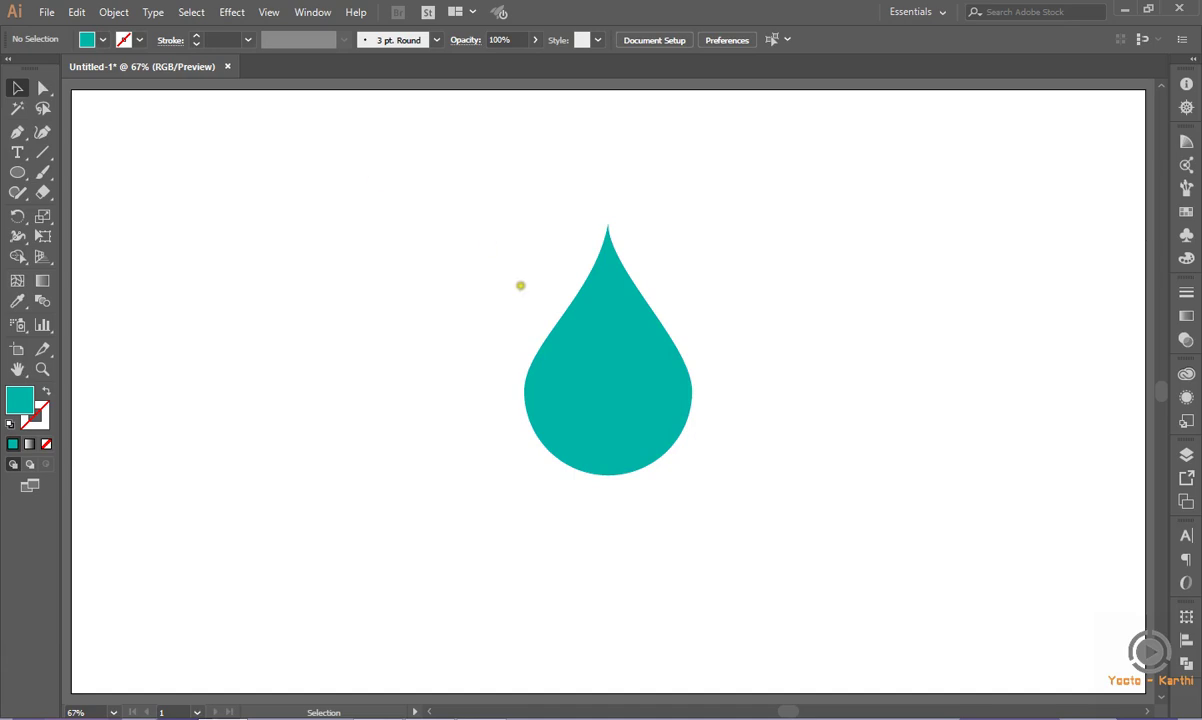
pyautogui.click(42, 152)
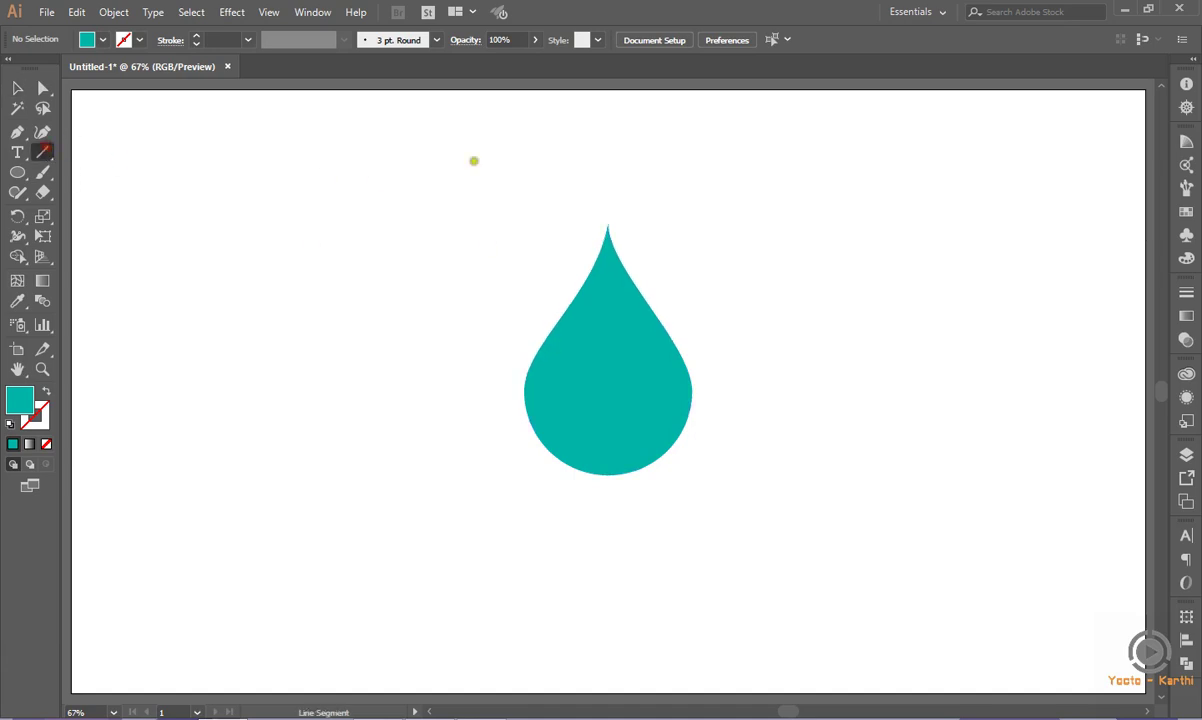
# Copy the teardrop and paste the copy in front of the original.
pyautogui.click(17, 88)
pyautogui.click(651, 368)
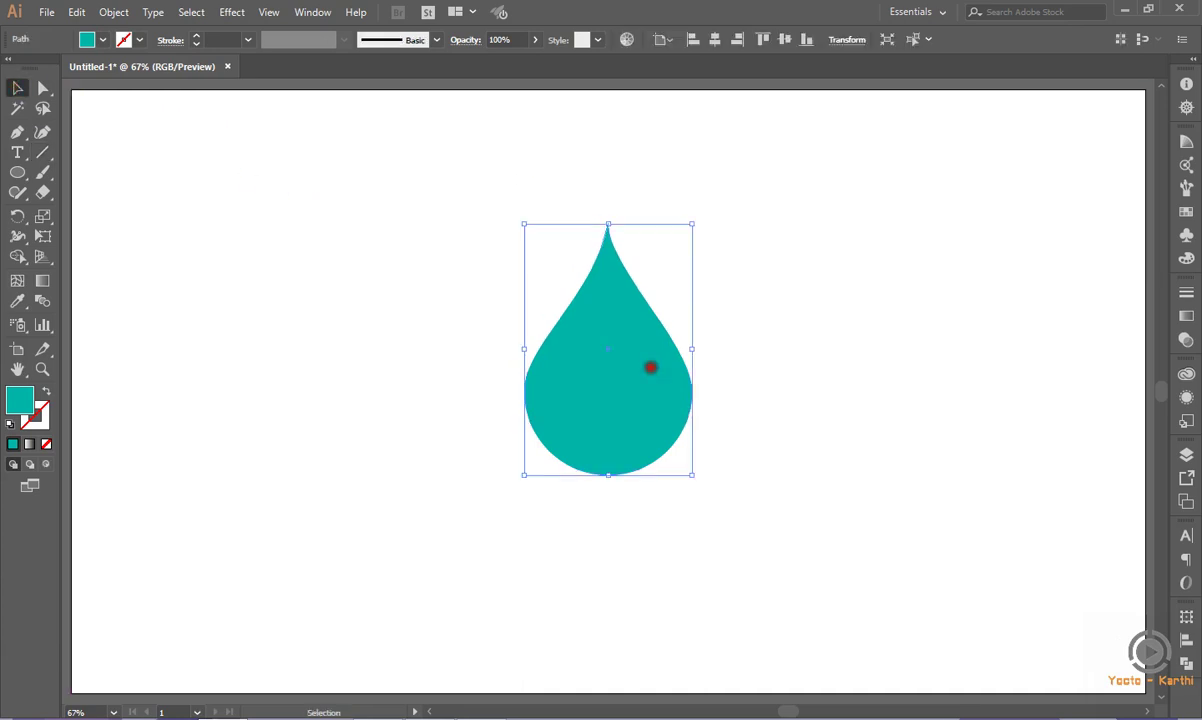
pyautogui.click(76, 12)
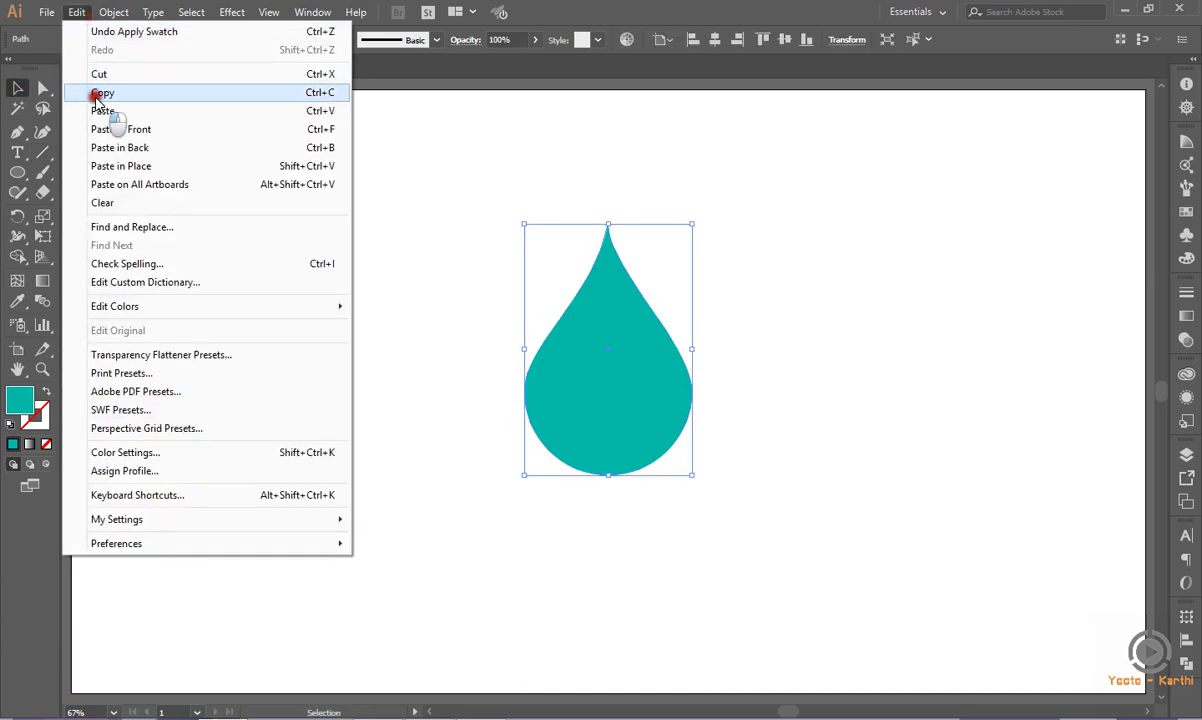
pyautogui.click(95, 94)
pyautogui.click(77, 12)
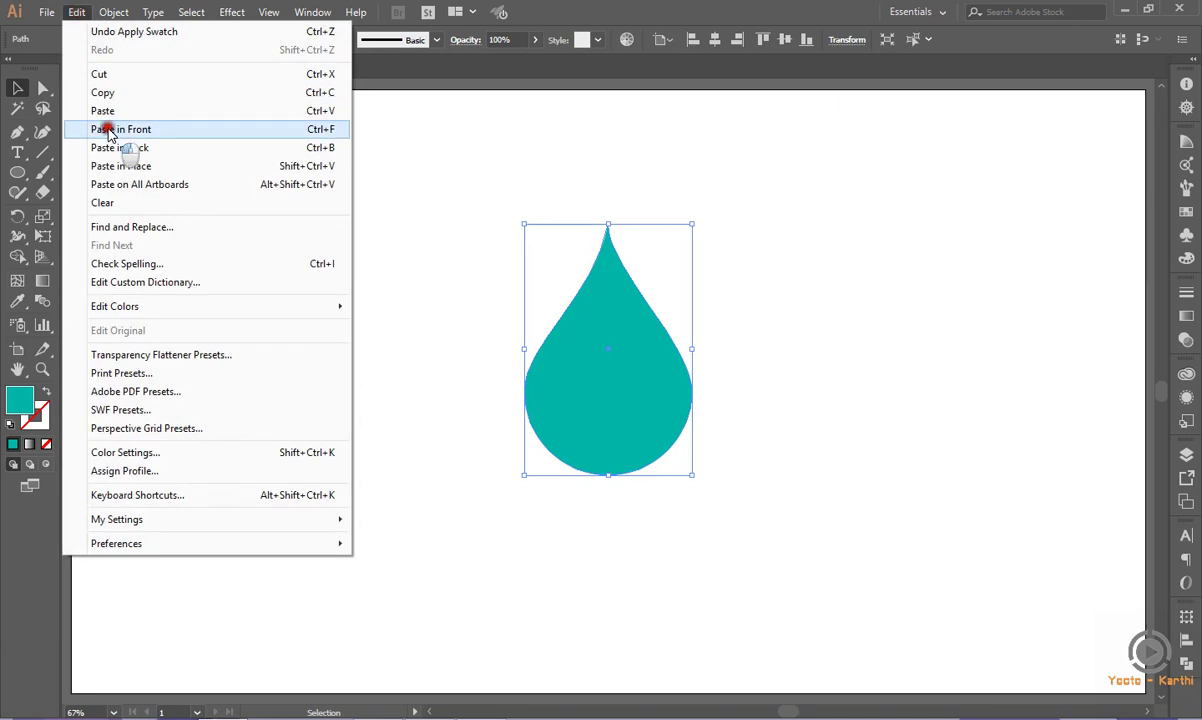
pyautogui.click(108, 130)
pyautogui.click(227, 160)
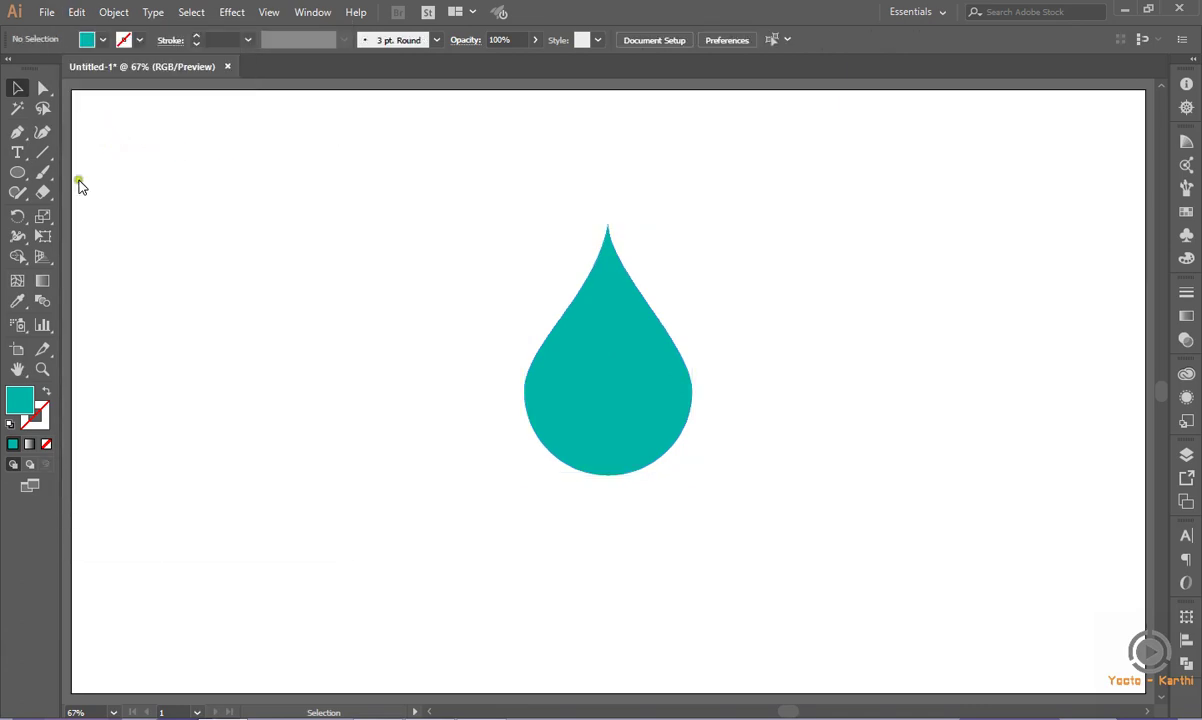
# Draw a vertical line through the teardrop and centre it horizontally on the drop.
pyautogui.click(42, 152)
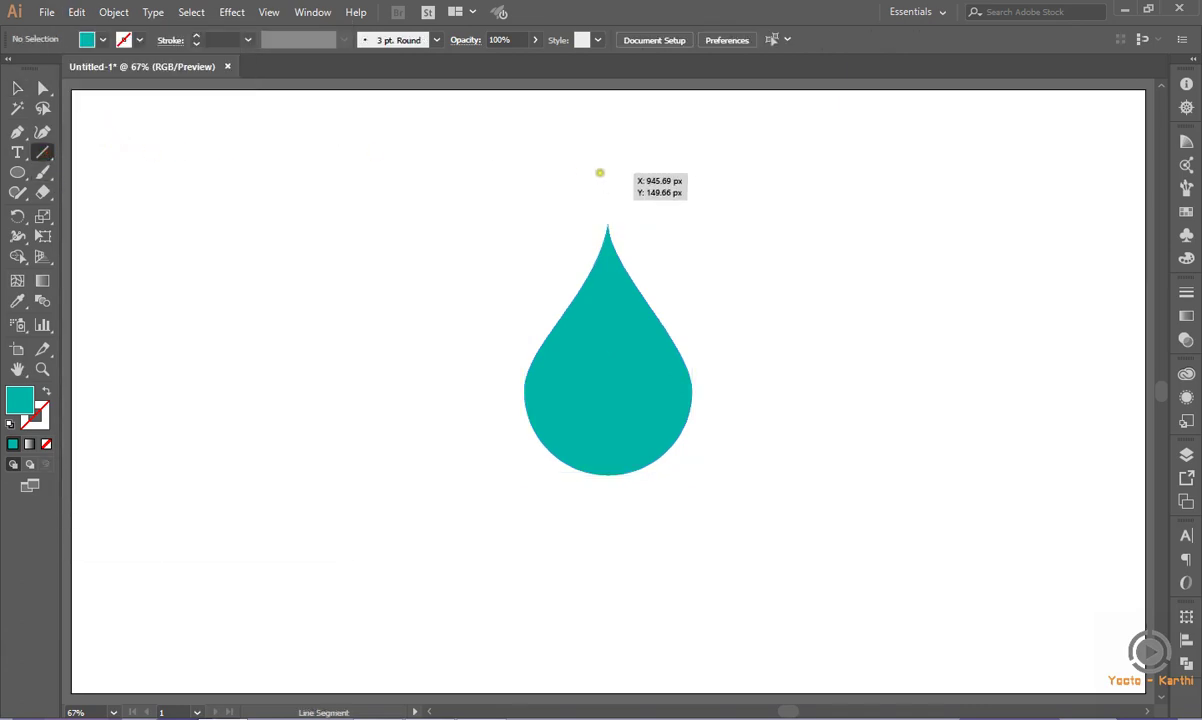
pyautogui.moveTo(607, 176); pyautogui.dragTo(608, 518)
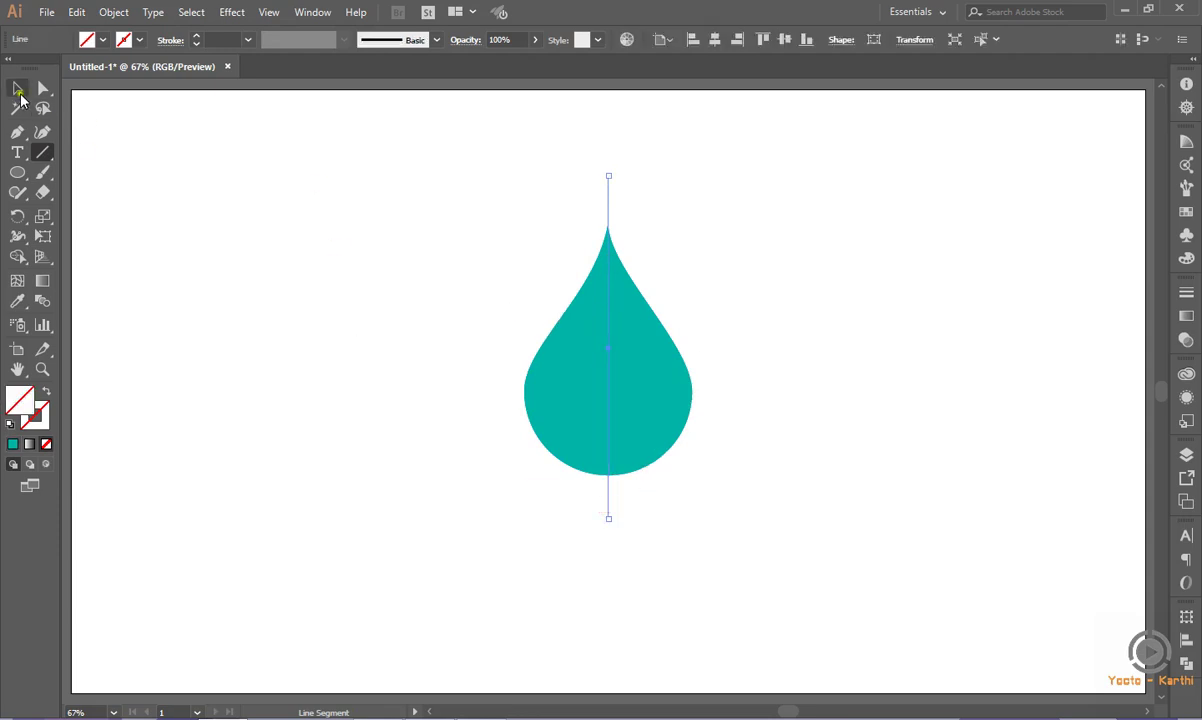
pyautogui.click(17, 88)
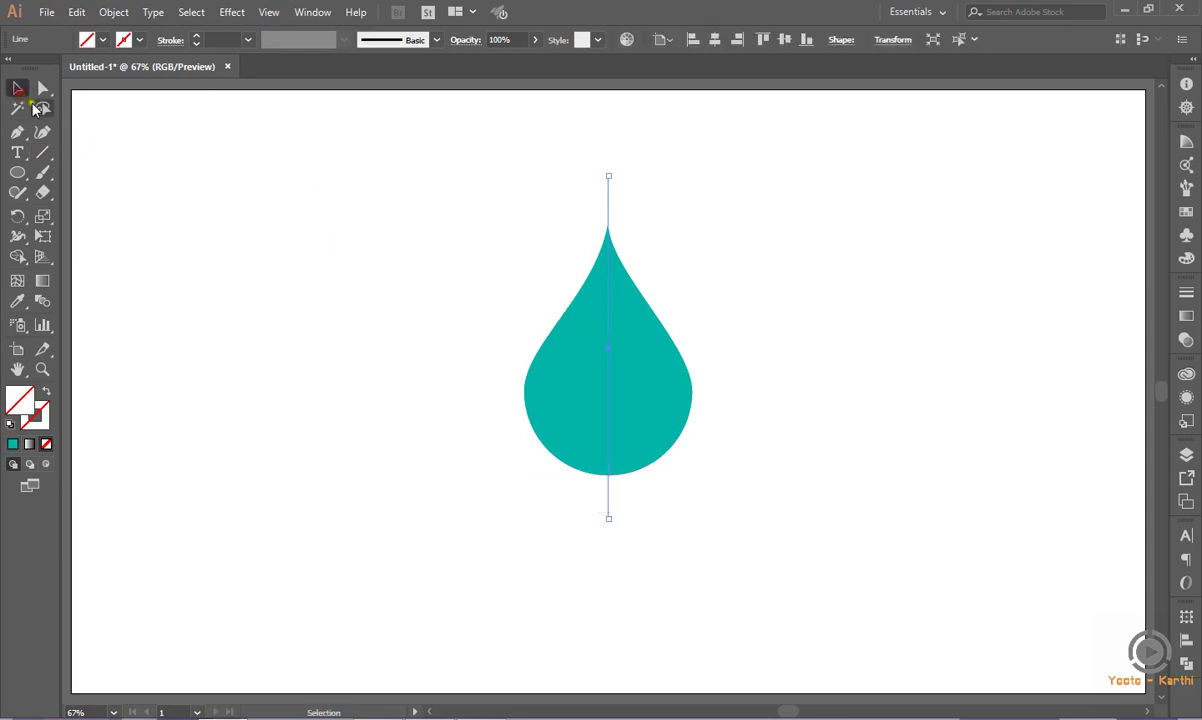
pyautogui.keyDown('shift'); pyautogui.click(566, 346); pyautogui.keyUp('shift')
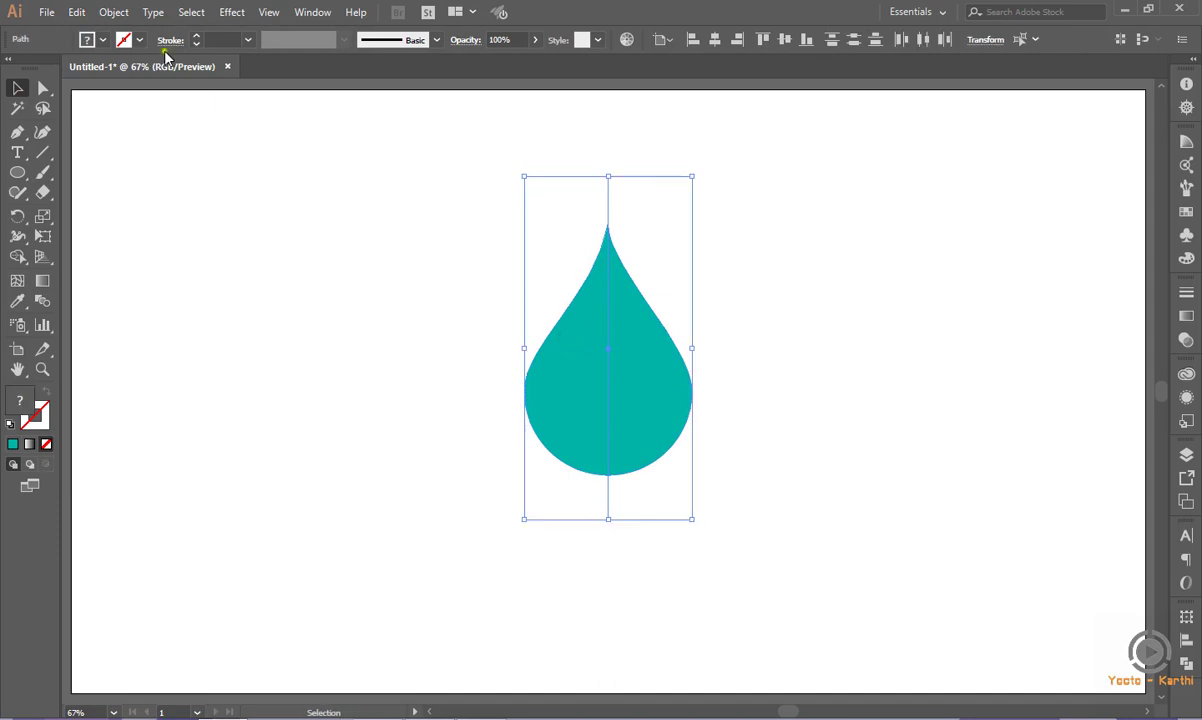
pyautogui.click(717, 39)
pyautogui.click(784, 40)
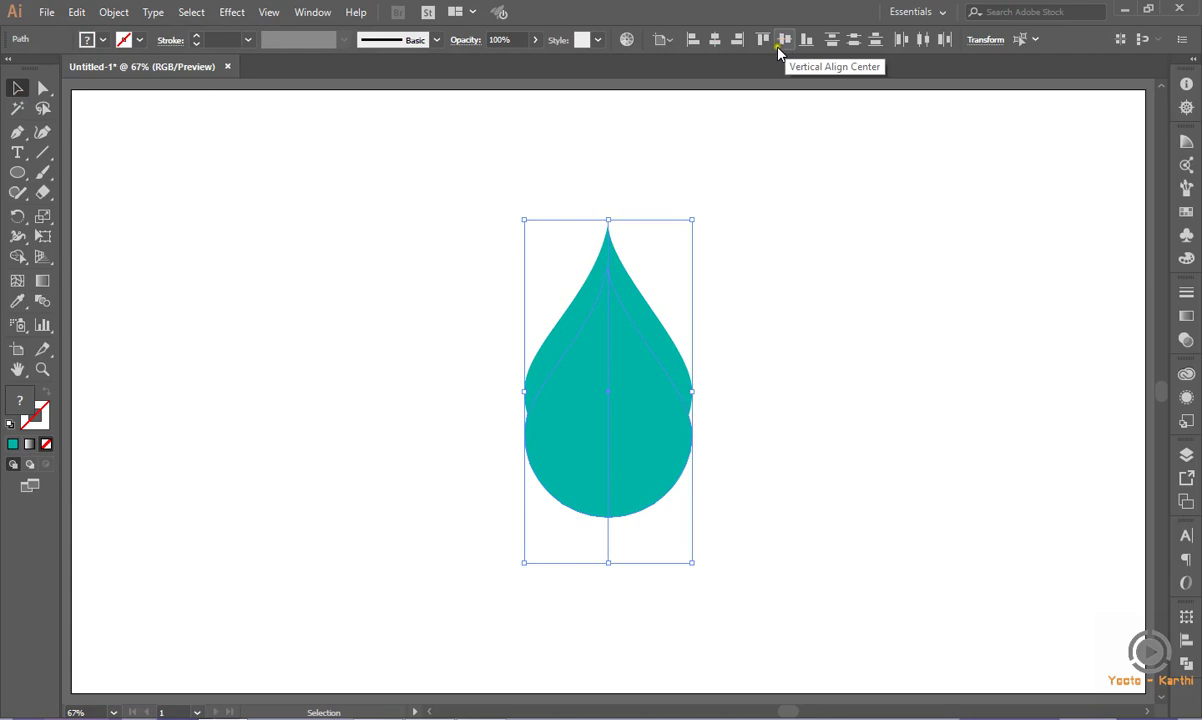
pyautogui.hotkey('ctrl', 'z')
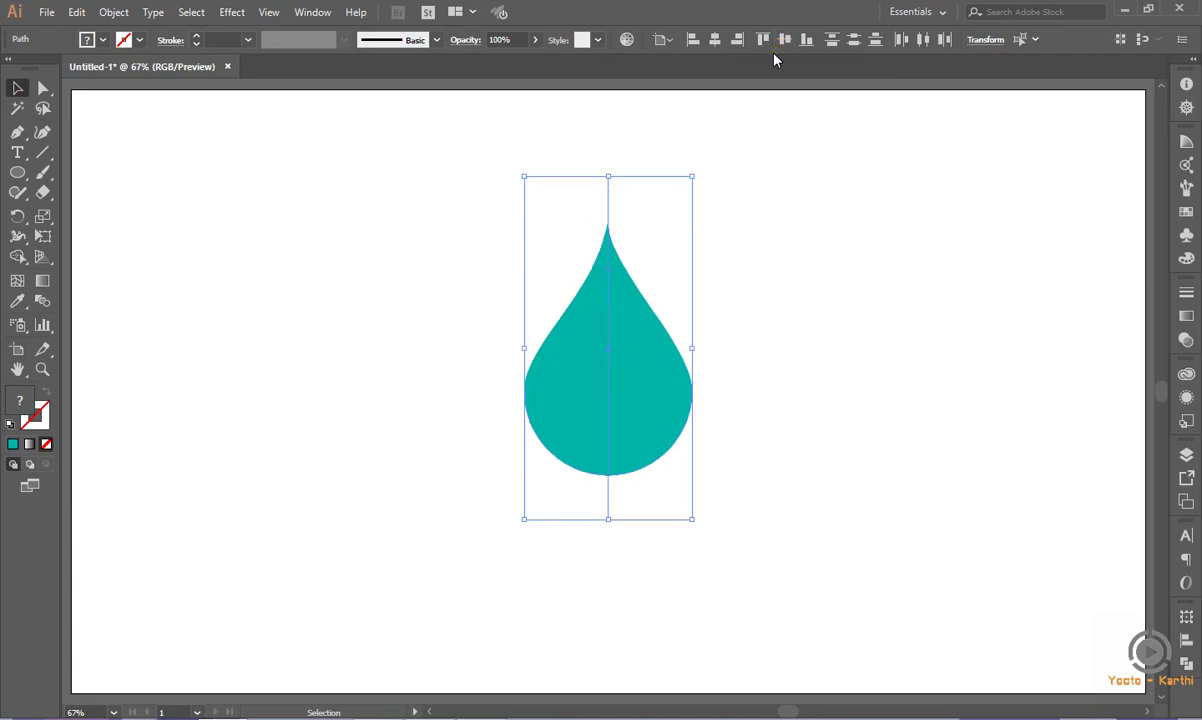
pyautogui.click(661, 380)
pyautogui.click(714, 40)
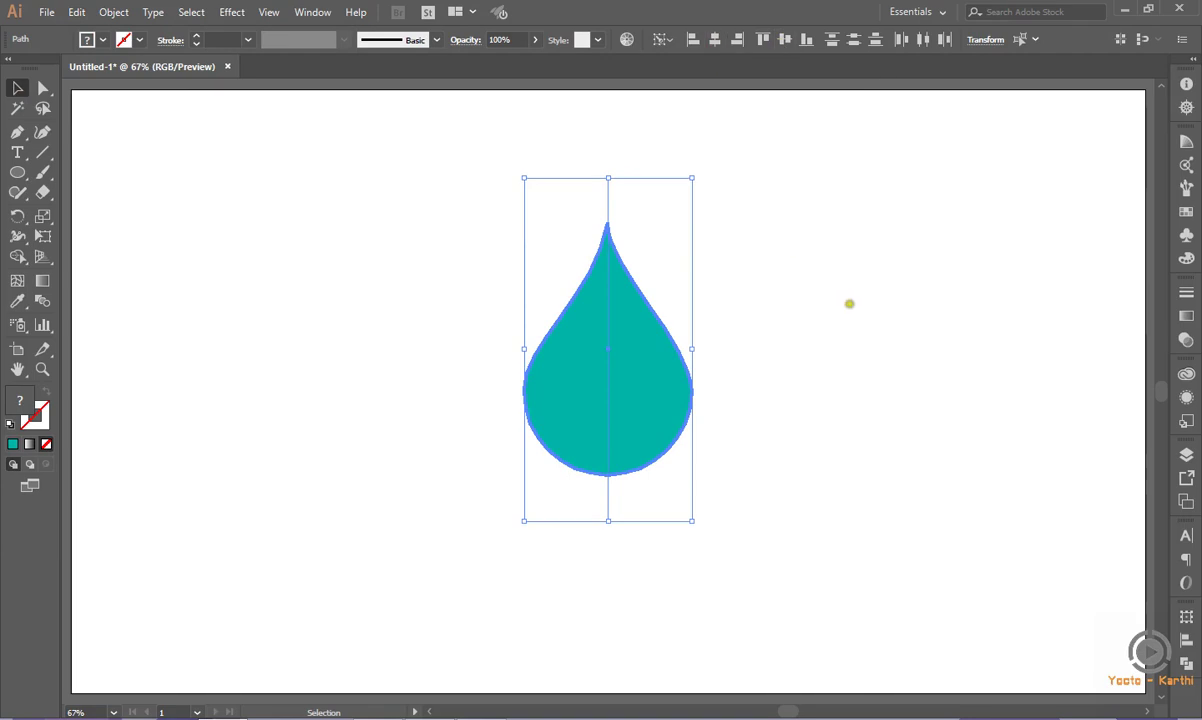
# Split the teardrop with Pathfinder Divide and ungroup the two halves.
pyautogui.click(1186, 663)
pyautogui.click(1000, 697)
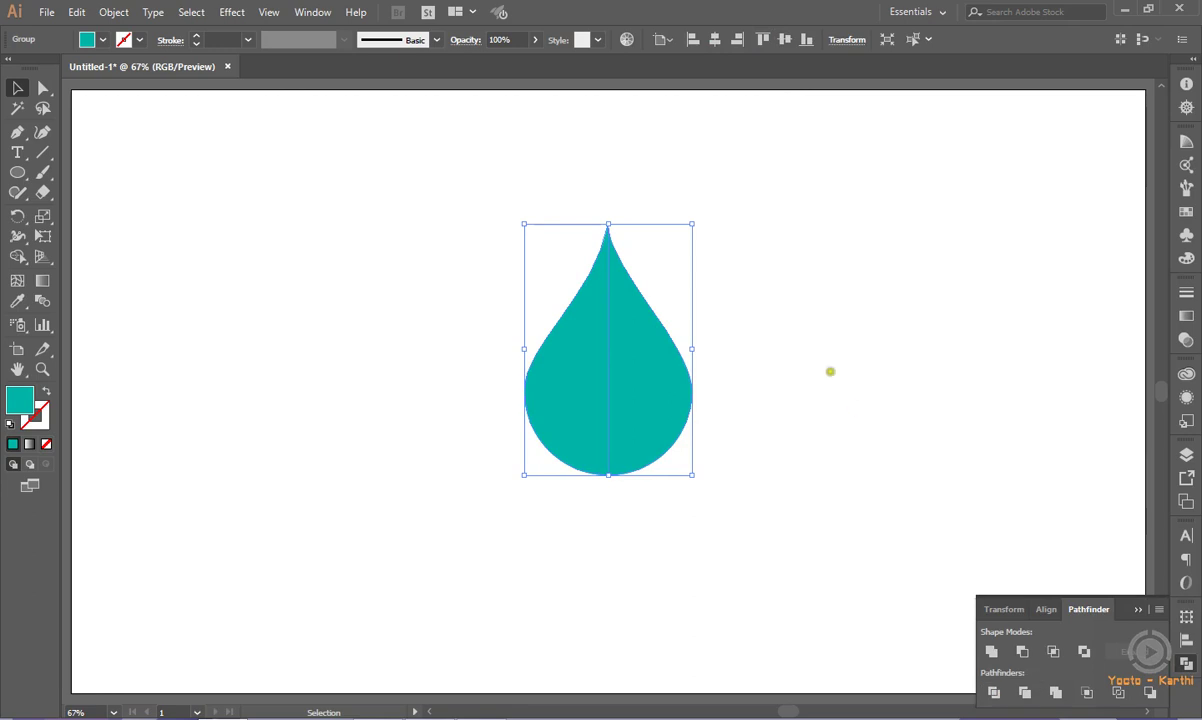
pyautogui.rightClick(644, 386)
pyautogui.click(677, 510)
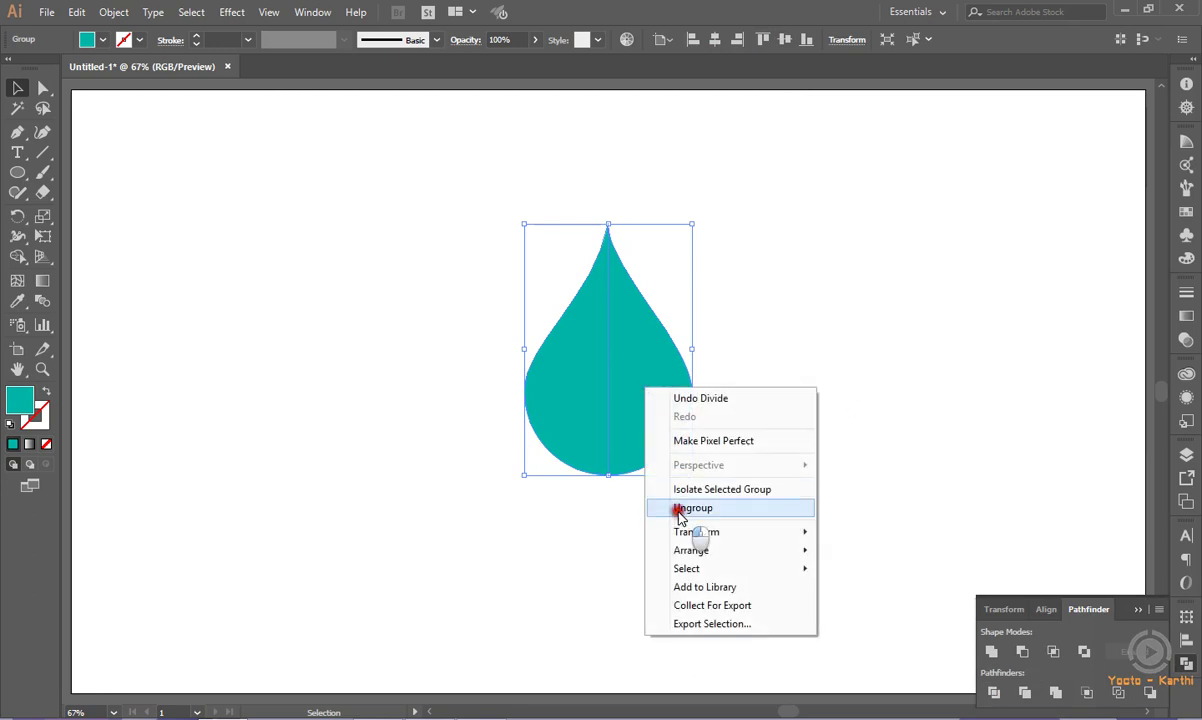
pyautogui.click(790, 397)
# Fill the left half of the teardrop with the green swatch.
pyautogui.click(650, 395)
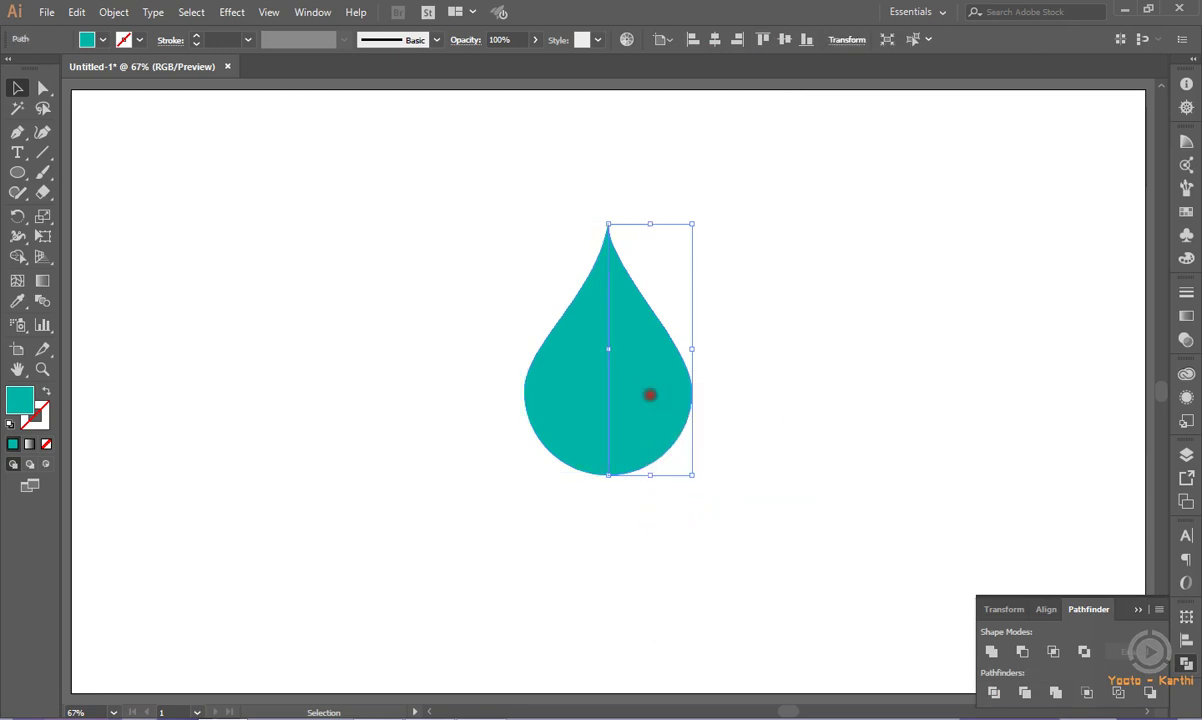
pyautogui.click(660, 510)
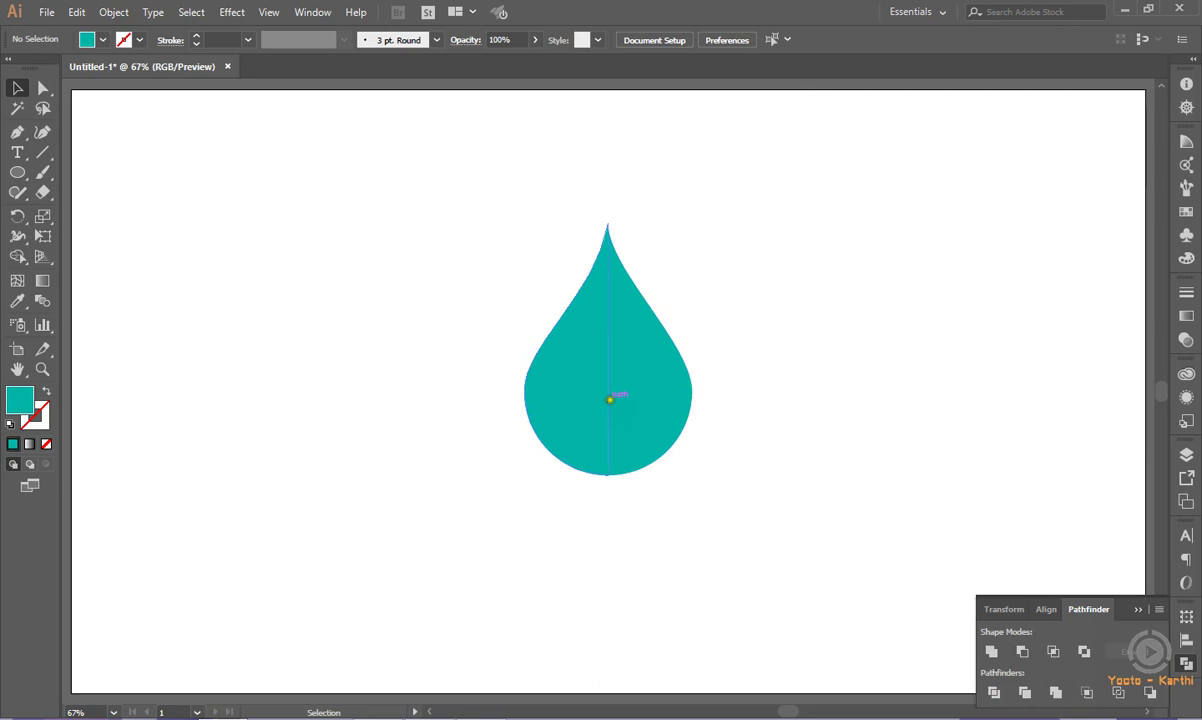
pyautogui.click(571, 398)
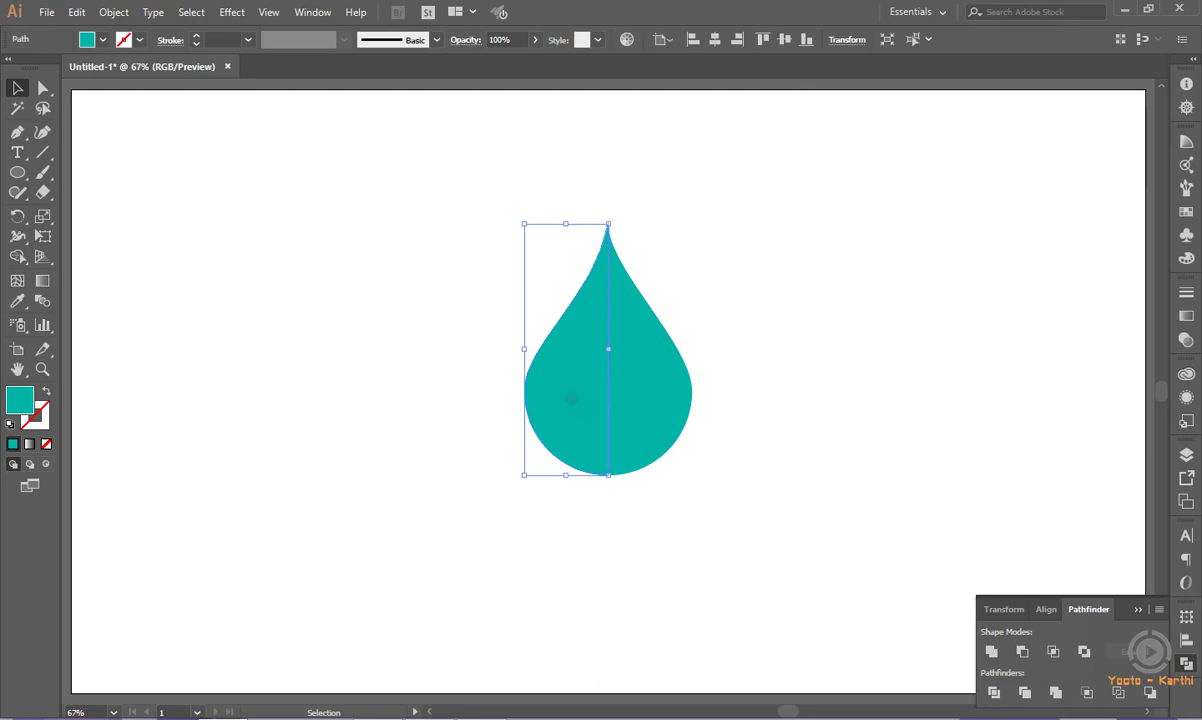
pyautogui.click(102, 40)
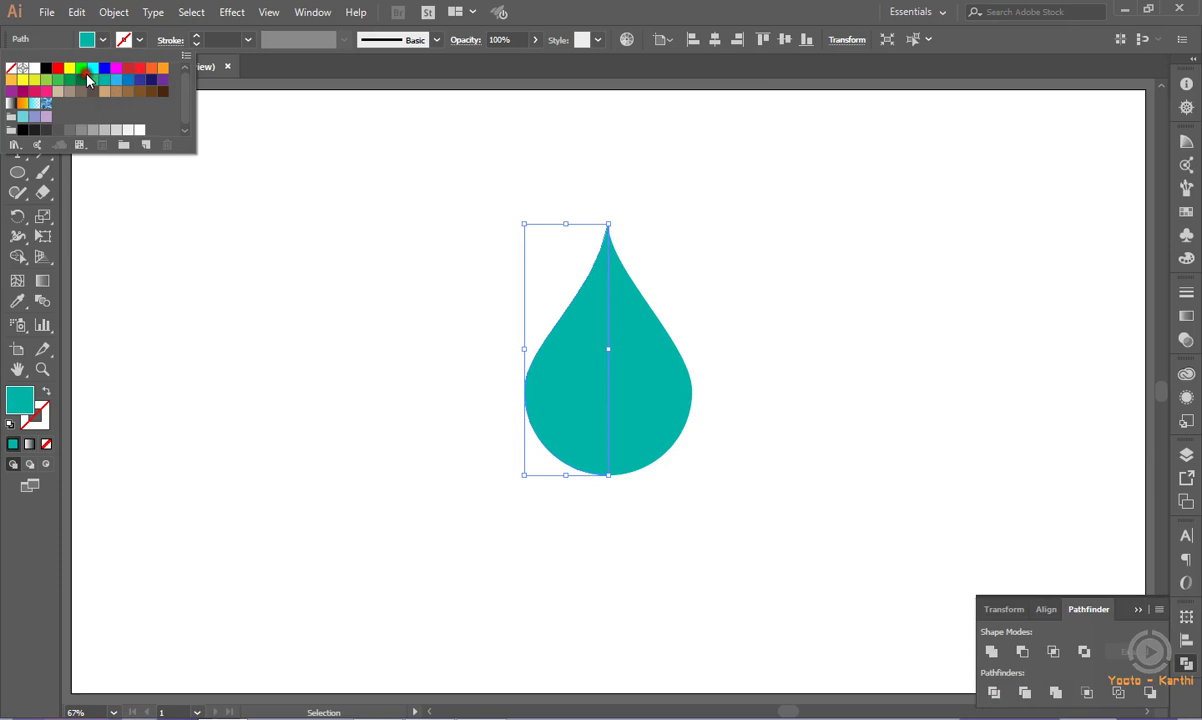
pyautogui.click(93, 79)
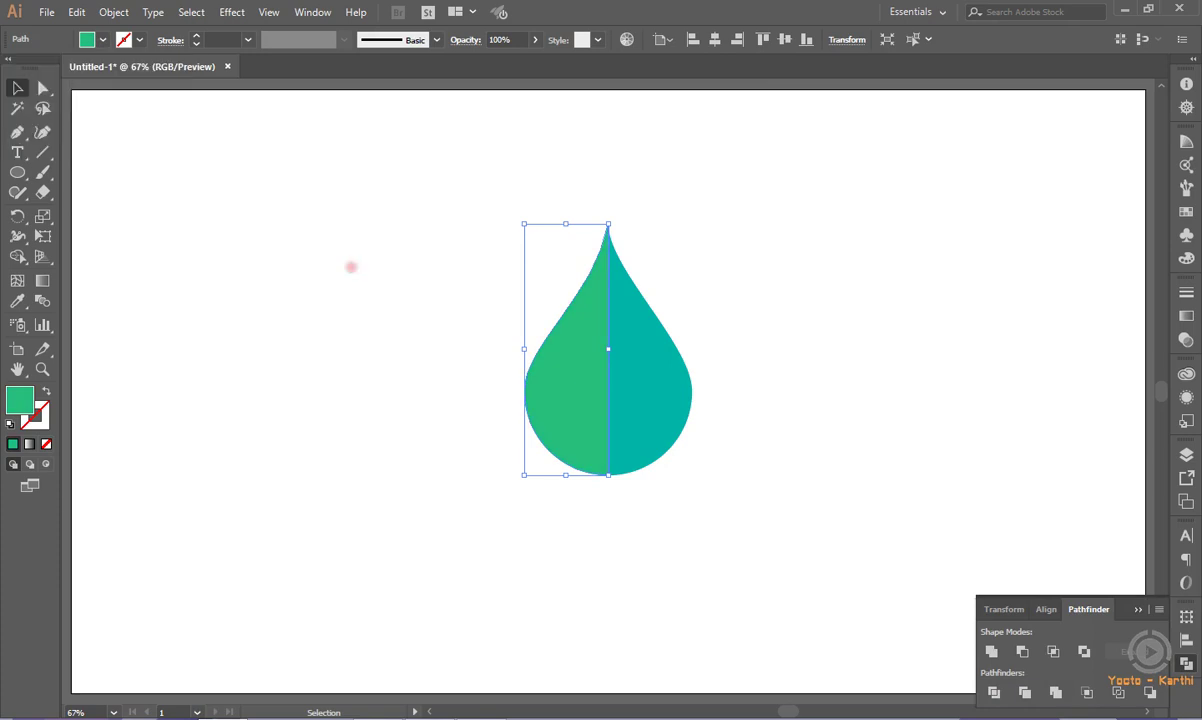
pyautogui.click(351, 267)
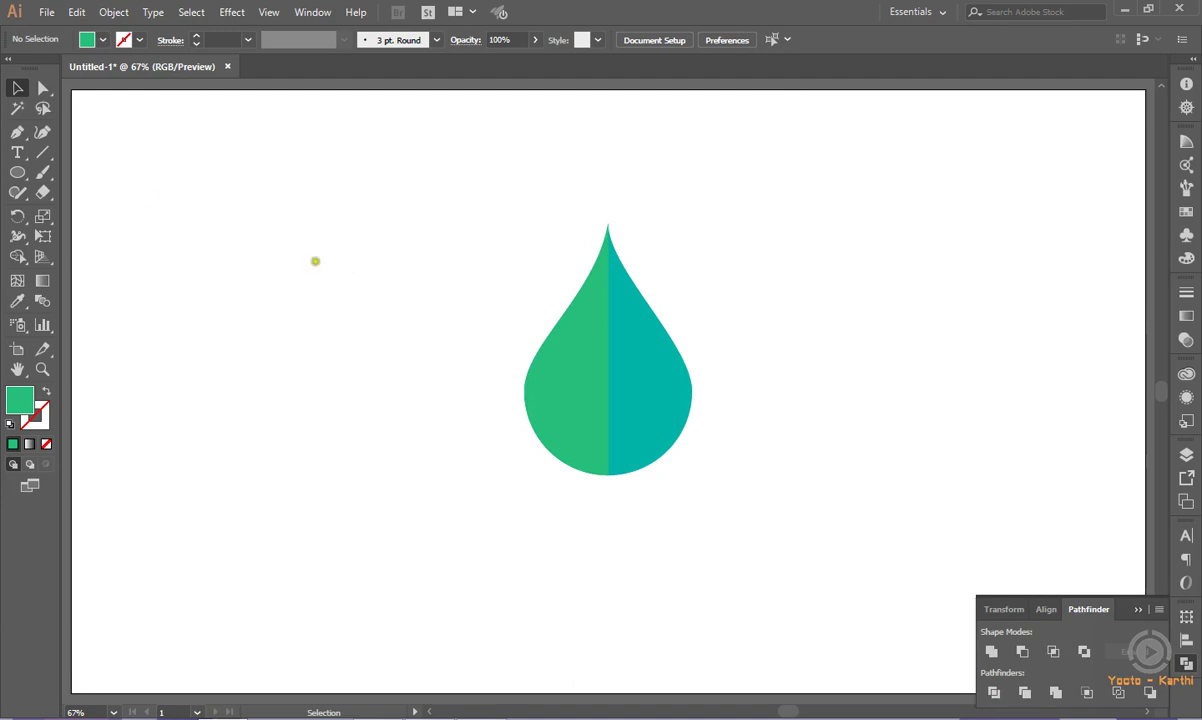
# Draw a vertical stem line from the drop's tip down to just below its base.
pyautogui.click(44, 176)
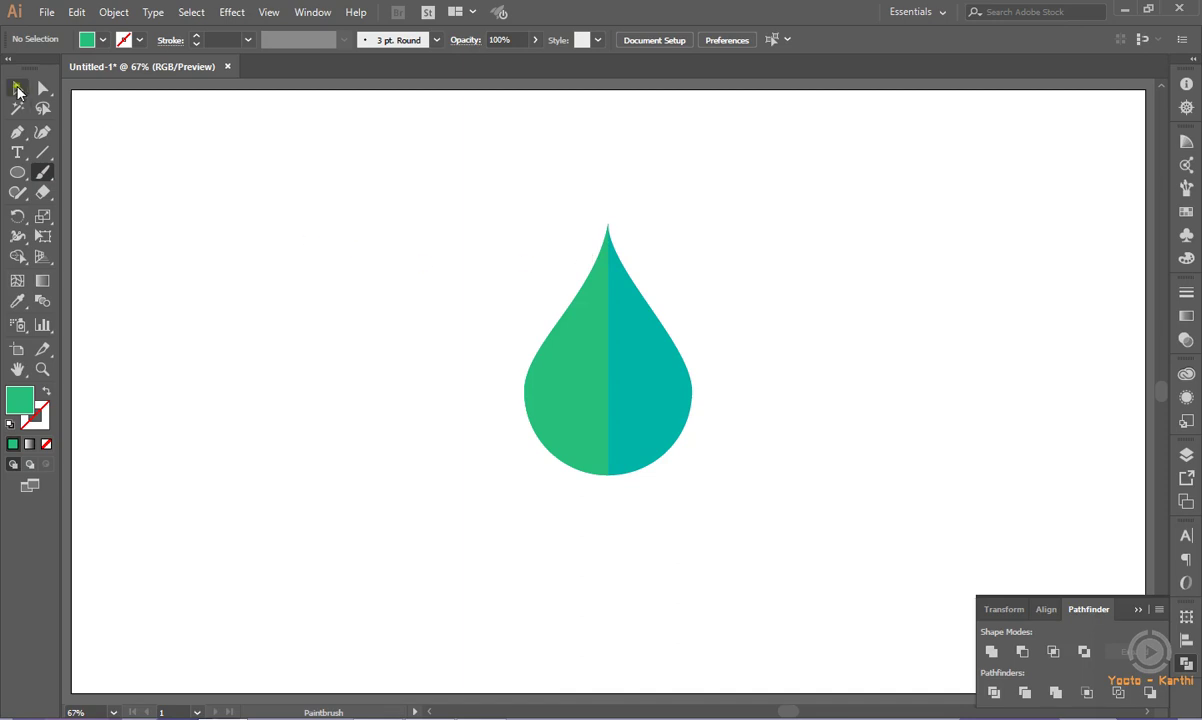
pyautogui.click(43, 152)
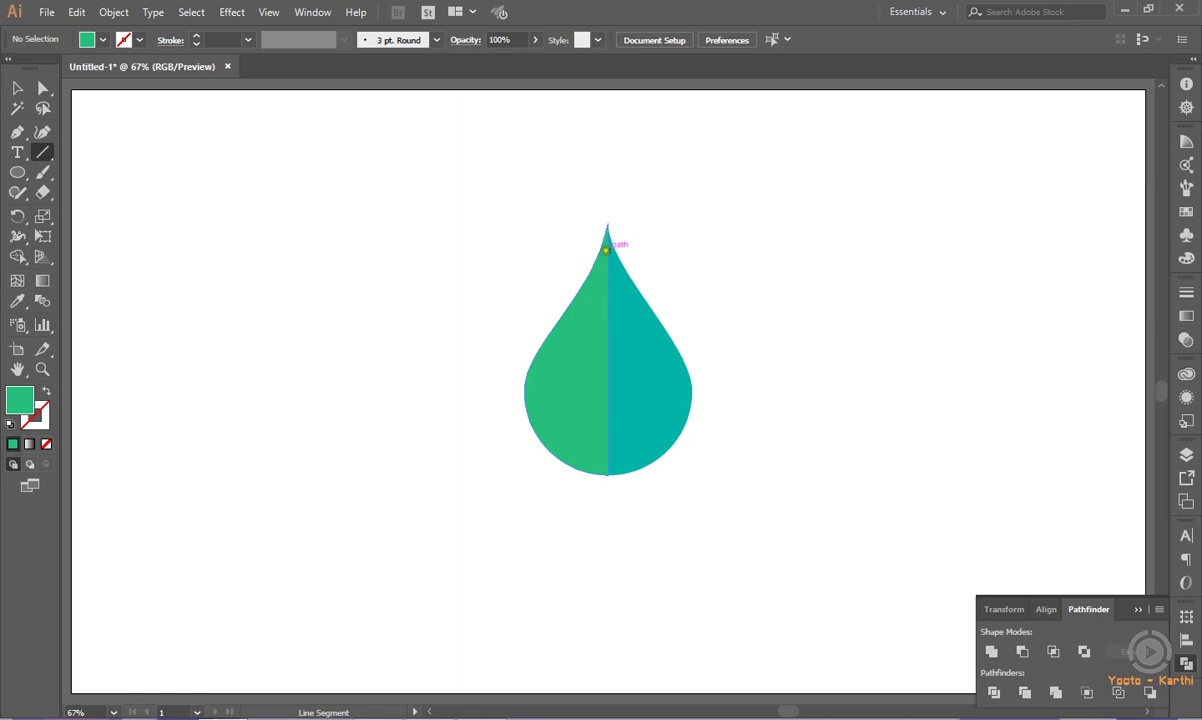
pyautogui.moveTo(608, 244); pyautogui.dragTo(609, 514)
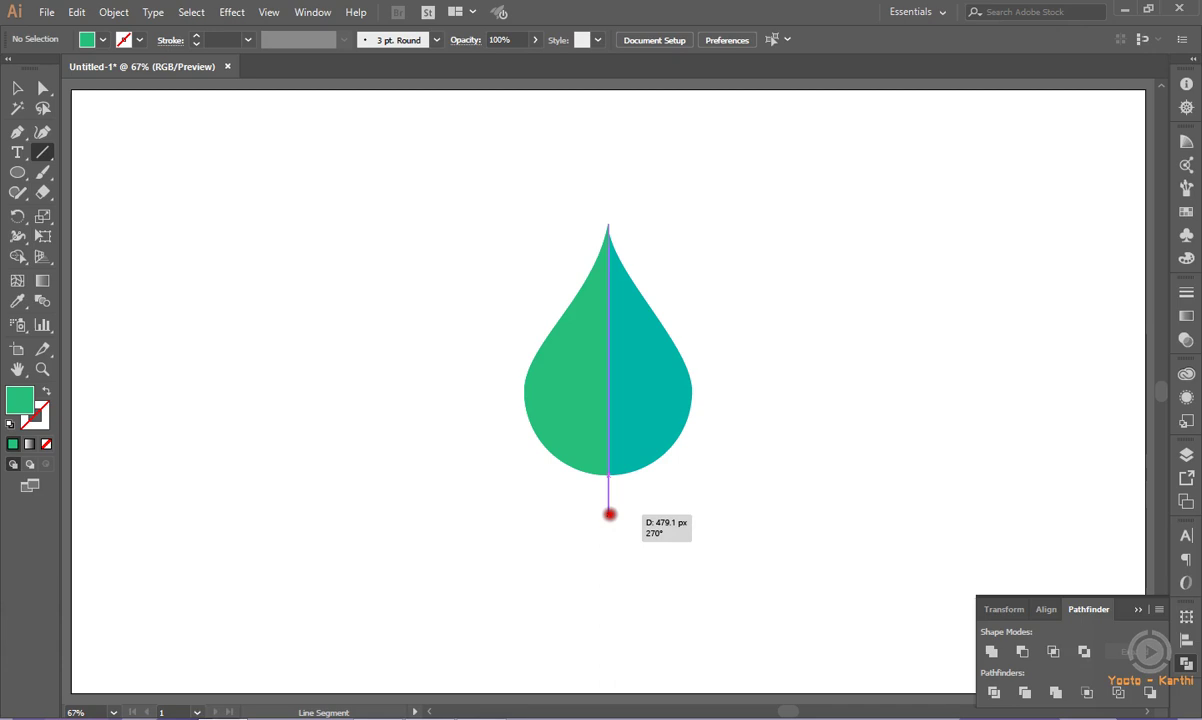
pyautogui.moveTo(609, 514); pyautogui.dragTo(609, 520)
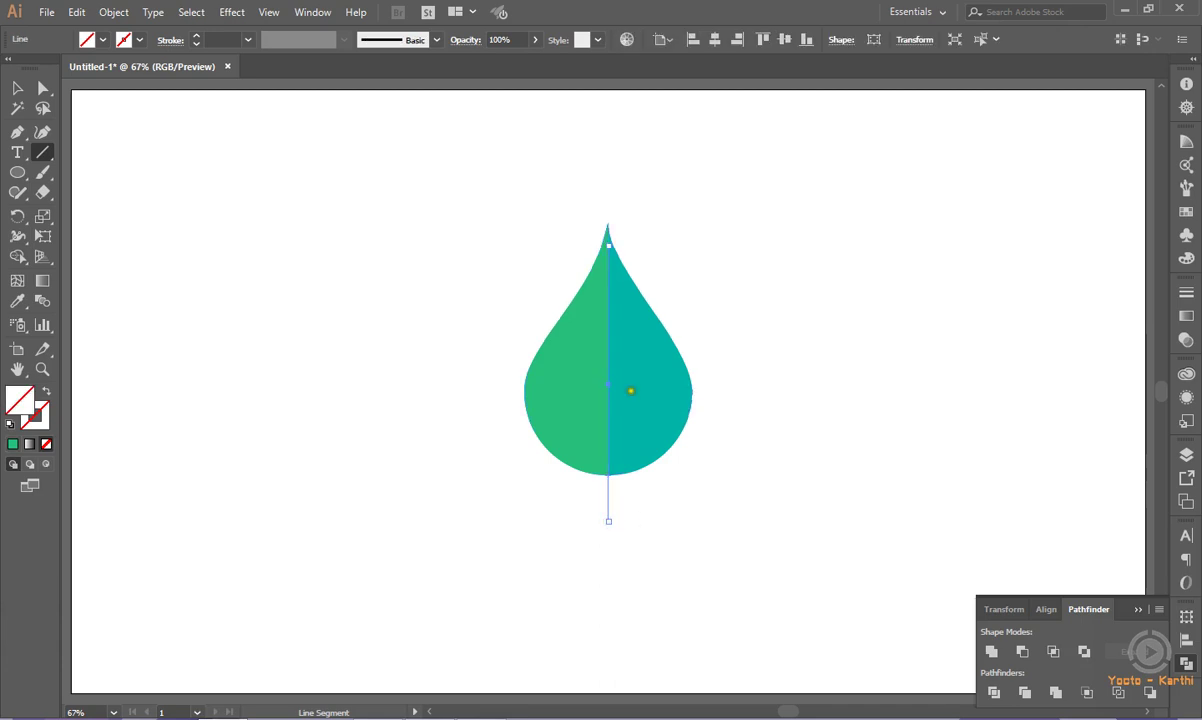
pyautogui.click(17, 88)
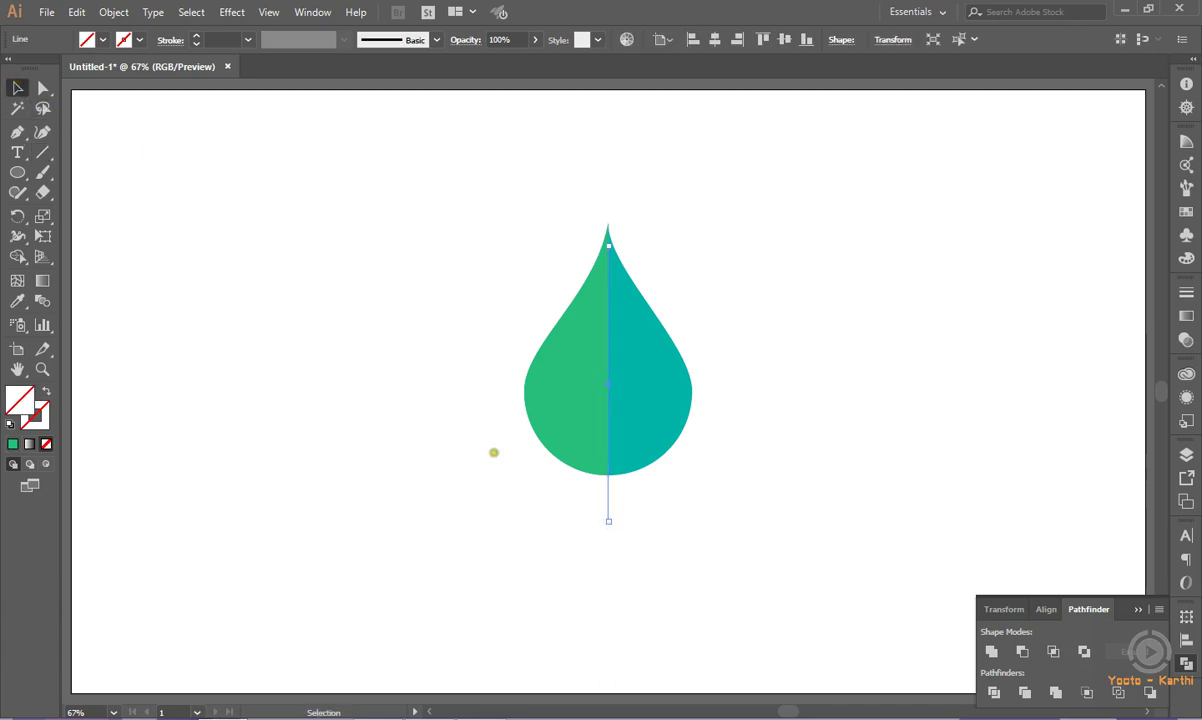
# Give the stem line a black 5 px stroke.
pyautogui.moveTo(570, 493); pyautogui.dragTo(631, 514)
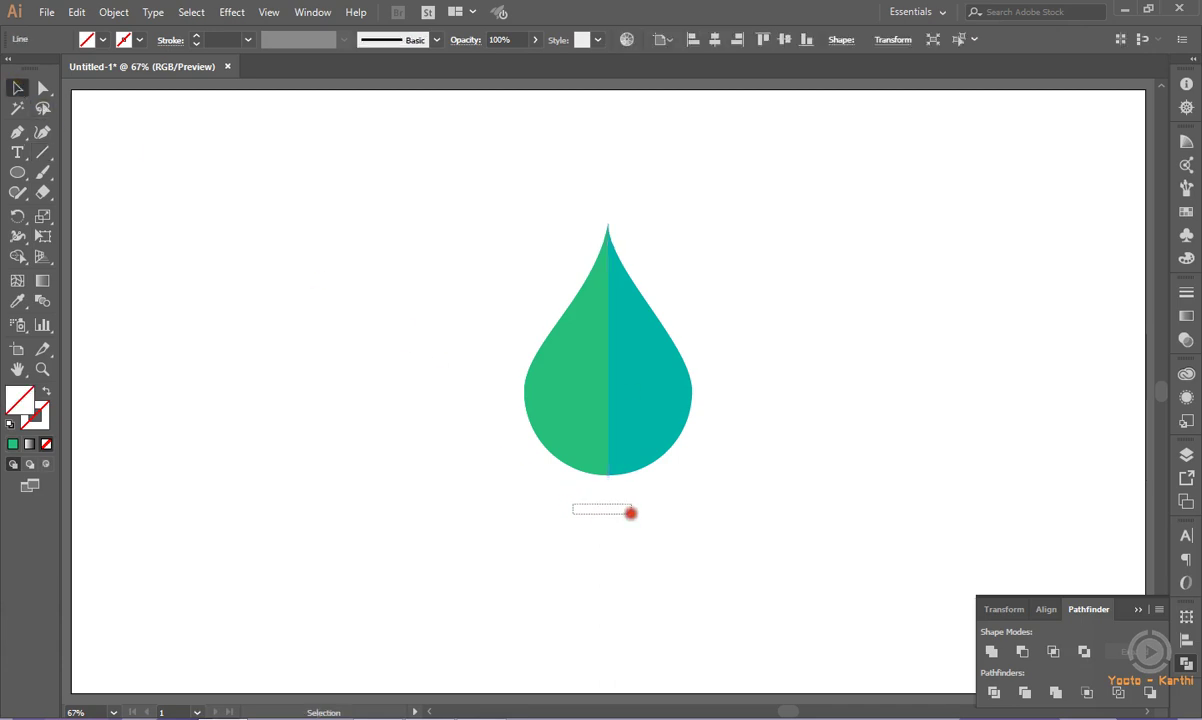
pyautogui.click(139, 40)
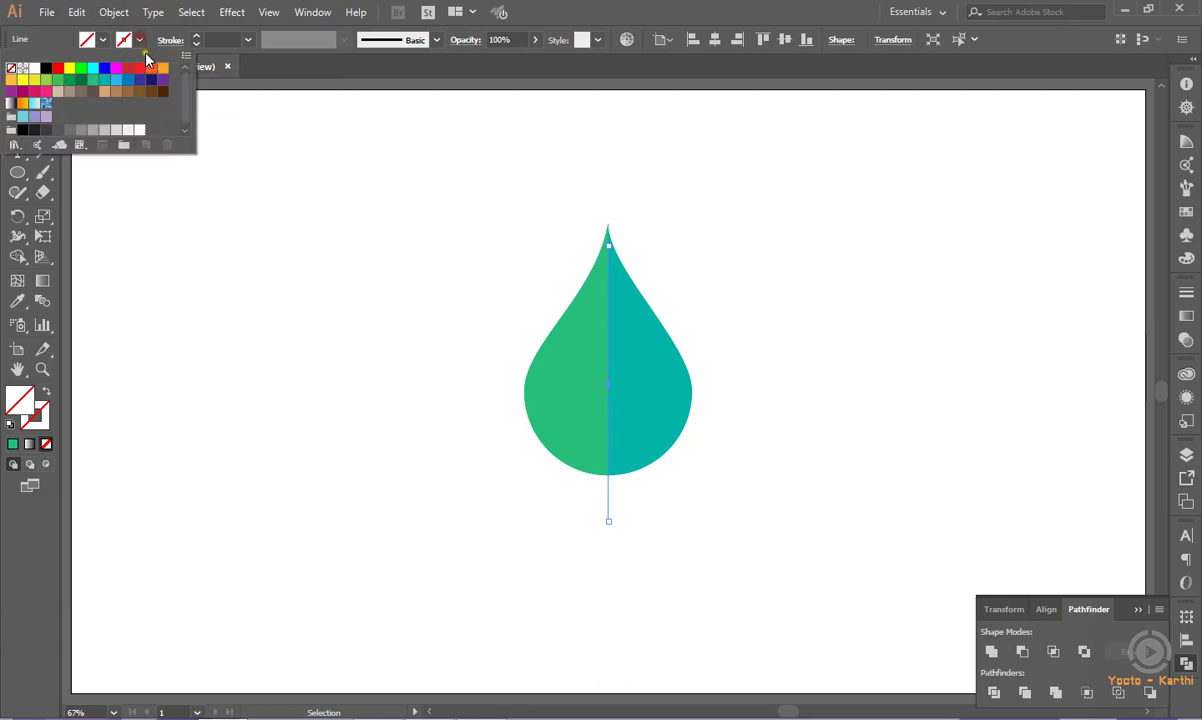
pyautogui.click(46, 67)
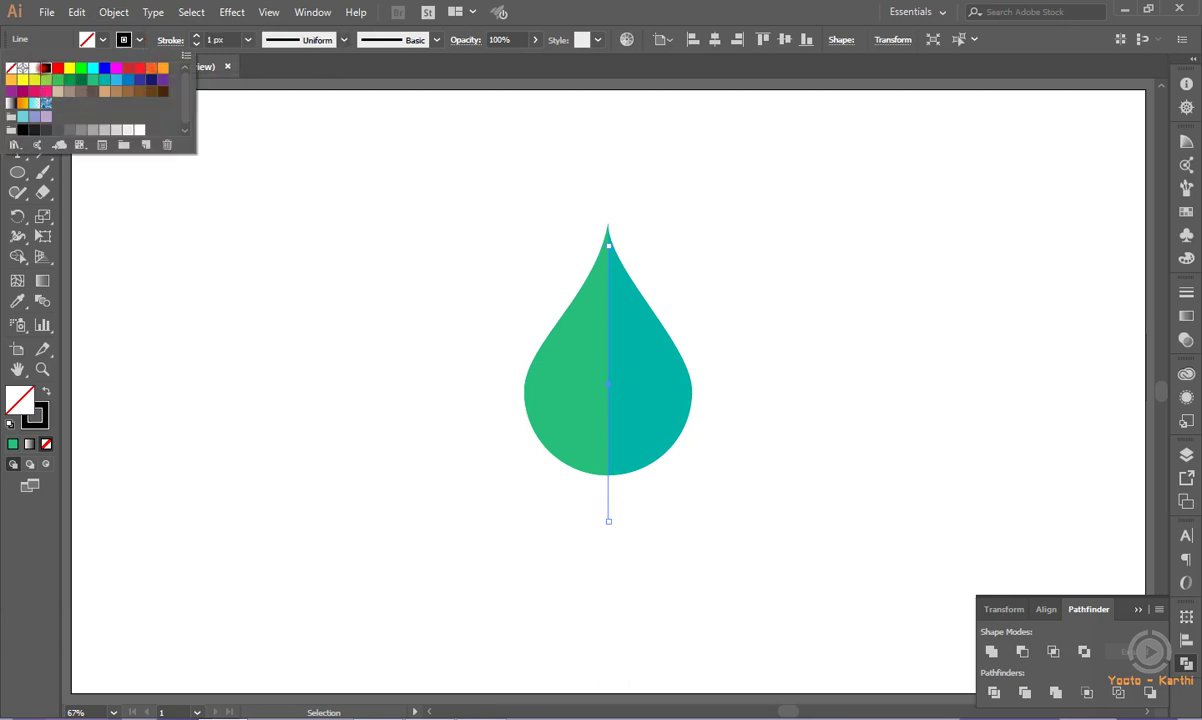
pyautogui.click(236, 40)
pyautogui.click(247, 40)
pyautogui.click(263, 127)
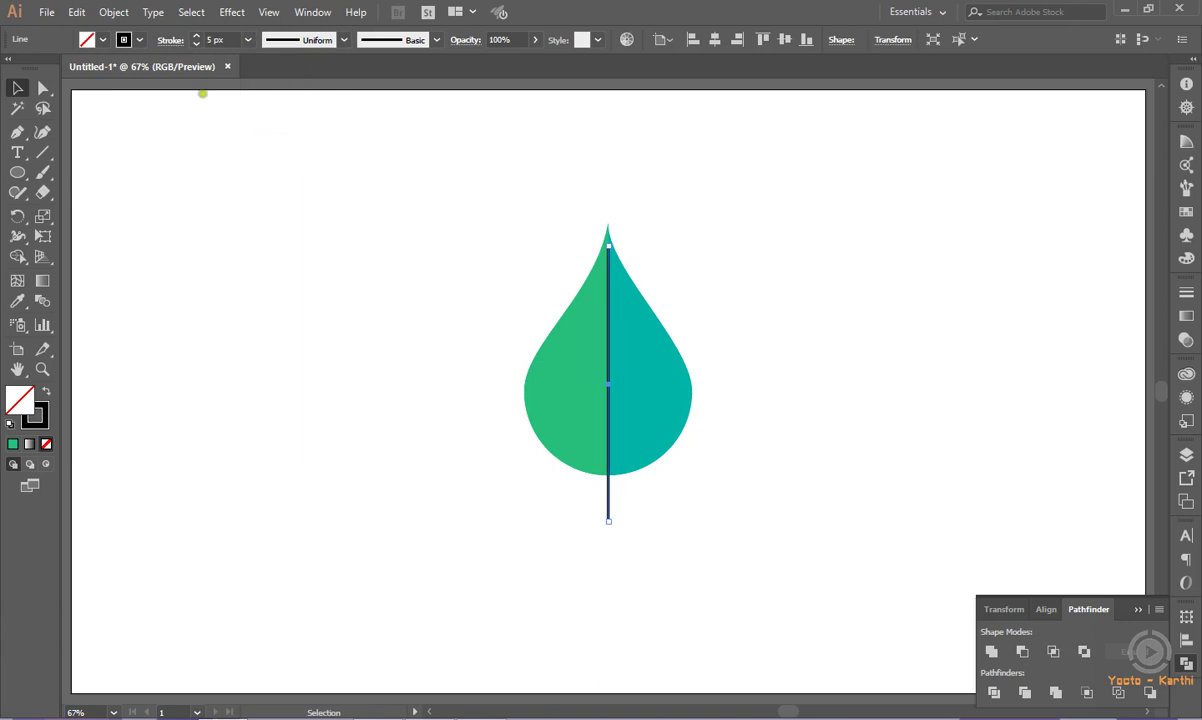
# Apply a tapered width profile flipped so the bottom is thick, and set weight to 10 px.
pyautogui.click(344, 40)
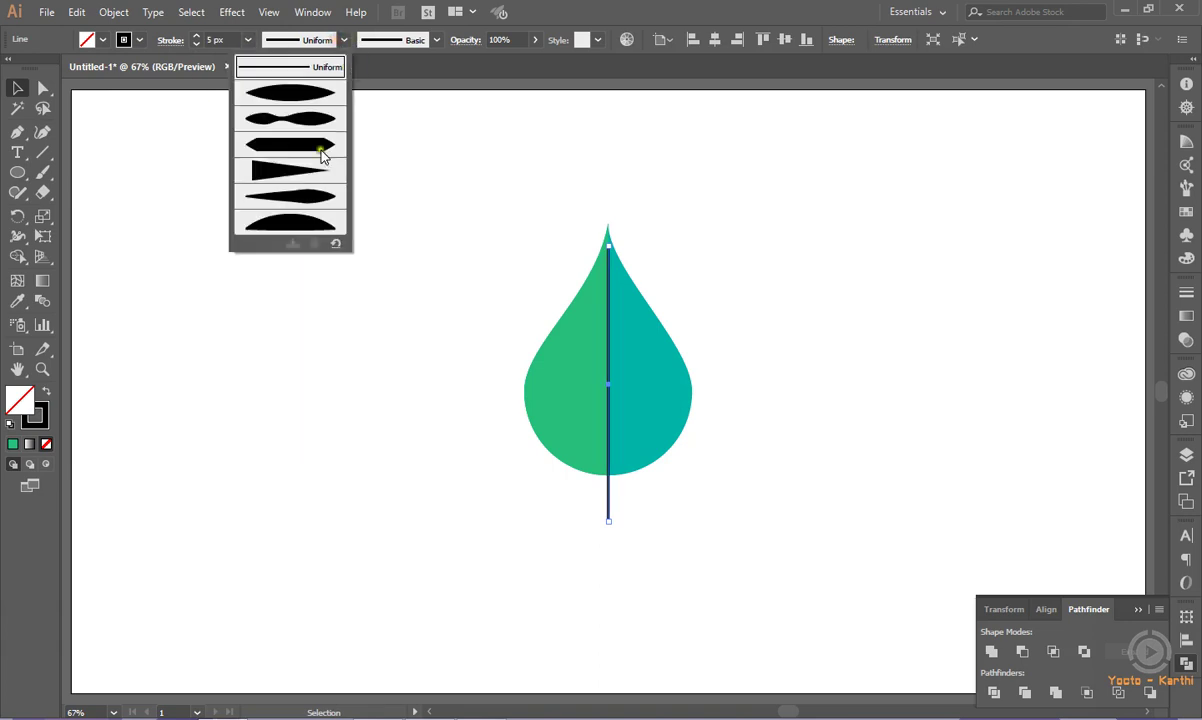
pyautogui.click(321, 178)
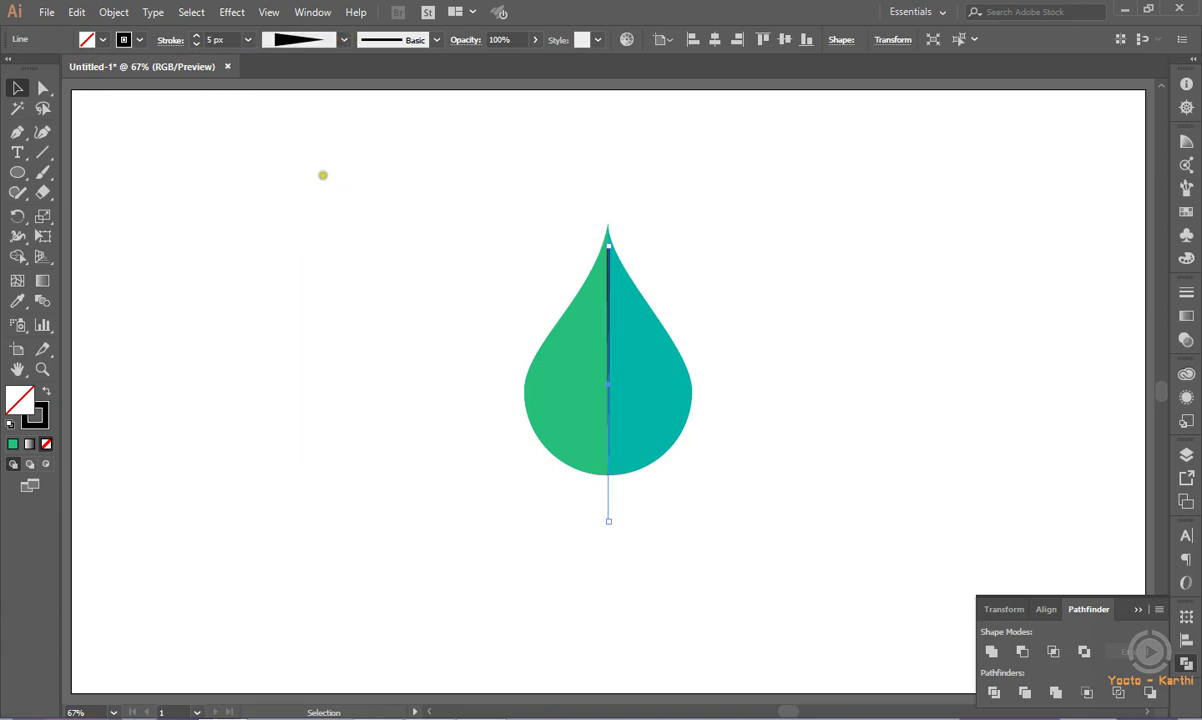
pyautogui.click(175, 41)
pyautogui.click(158, 295)
pyautogui.click(374, 202)
pyautogui.moveTo(581, 499); pyautogui.dragTo(622, 508)
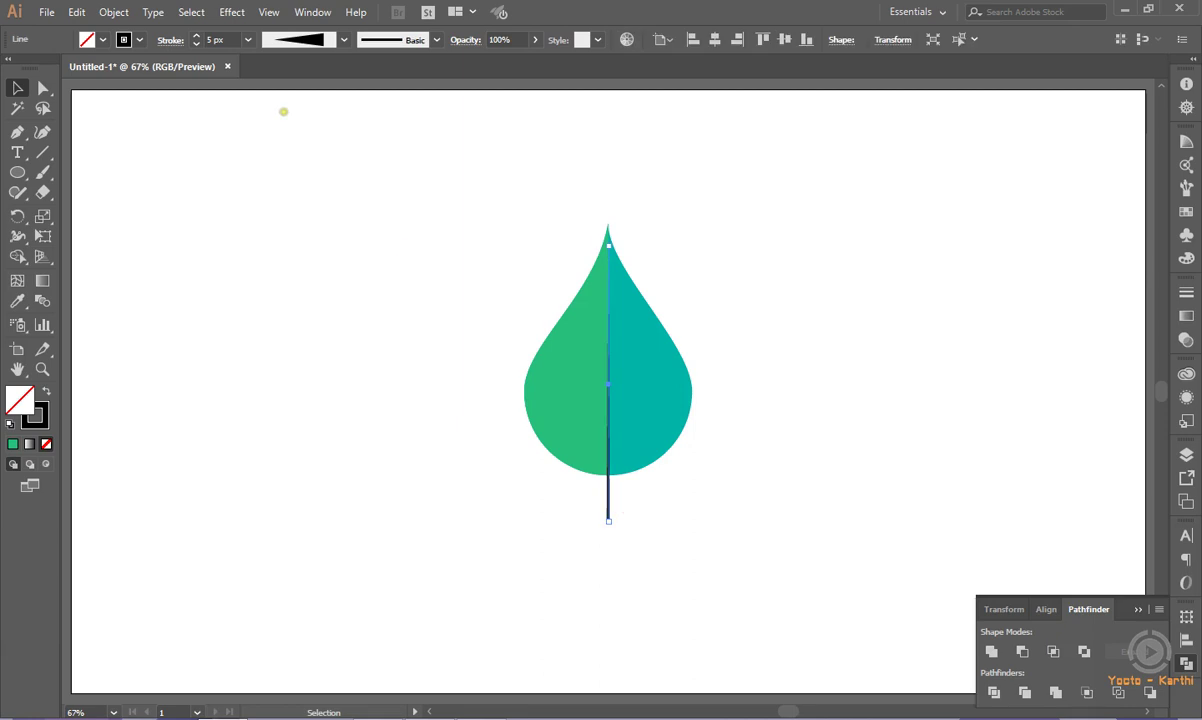
pyautogui.click(248, 40)
pyautogui.click(276, 219)
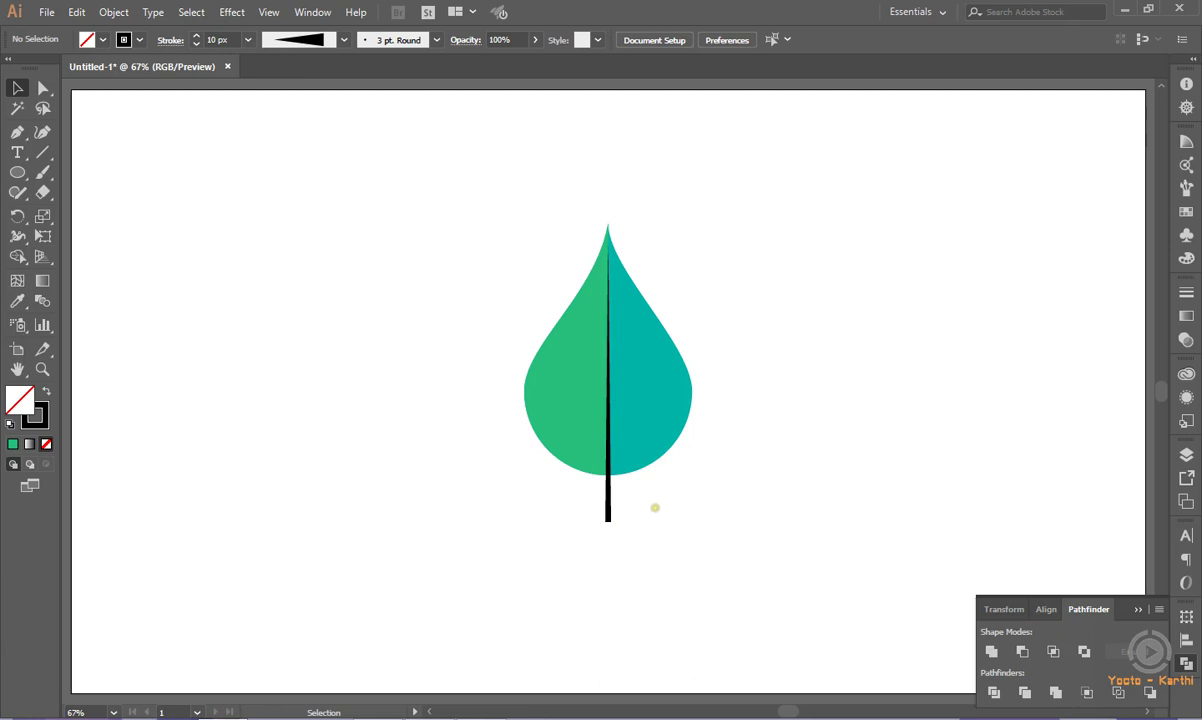
# Paint the upper veins with the Paintbrush: a short top vein and curved veins on both sides.
pyautogui.click(43, 152)
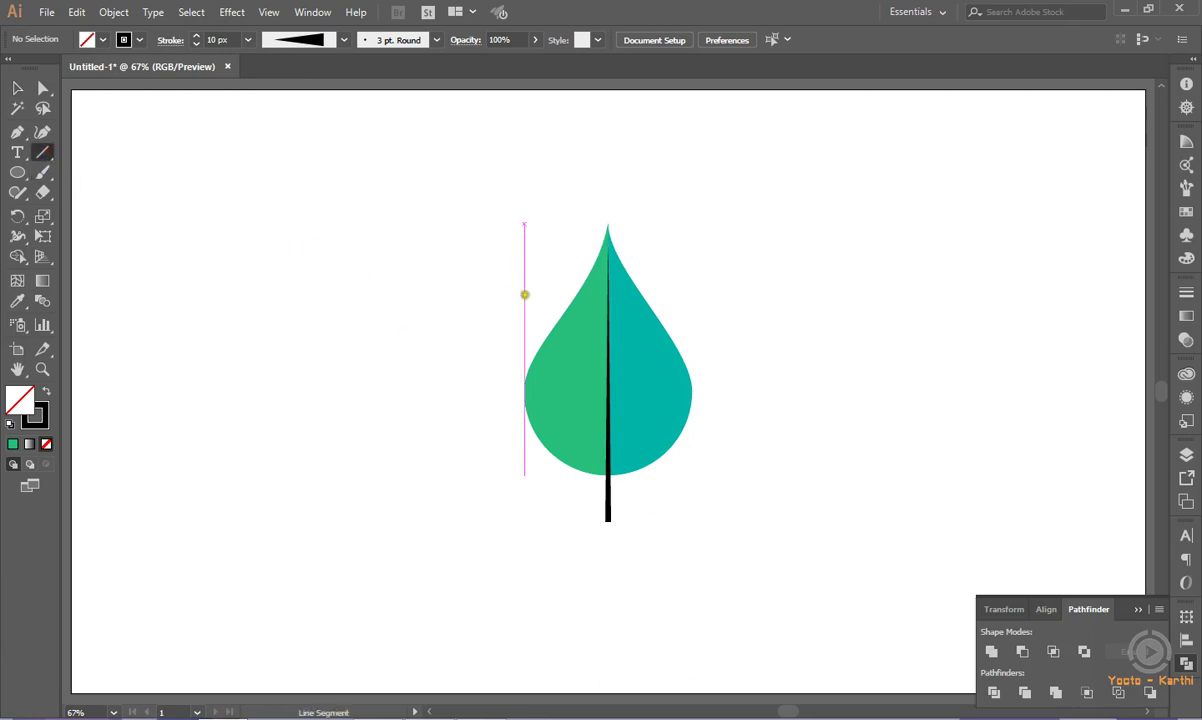
pyautogui.click(43, 172)
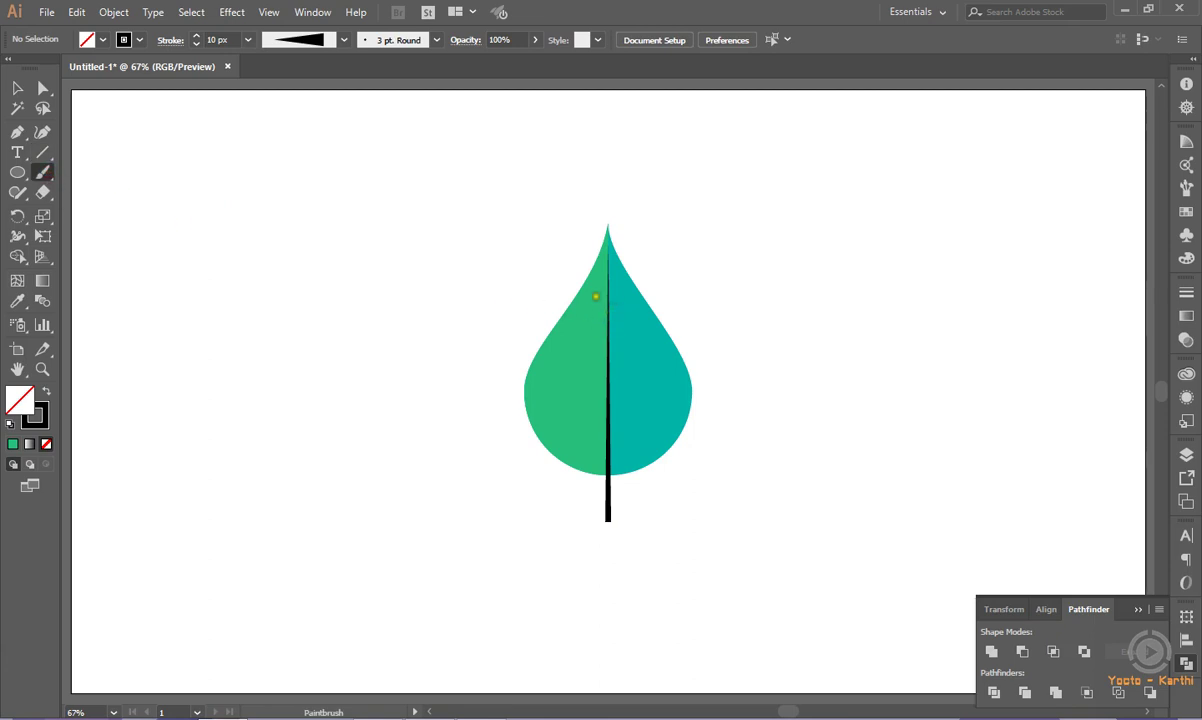
pyautogui.moveTo(593, 288)
pyautogui.mouseDown()
pyautogui.moveTo(608, 308)
pyautogui.moveTo(628, 296)
pyautogui.mouseUp()
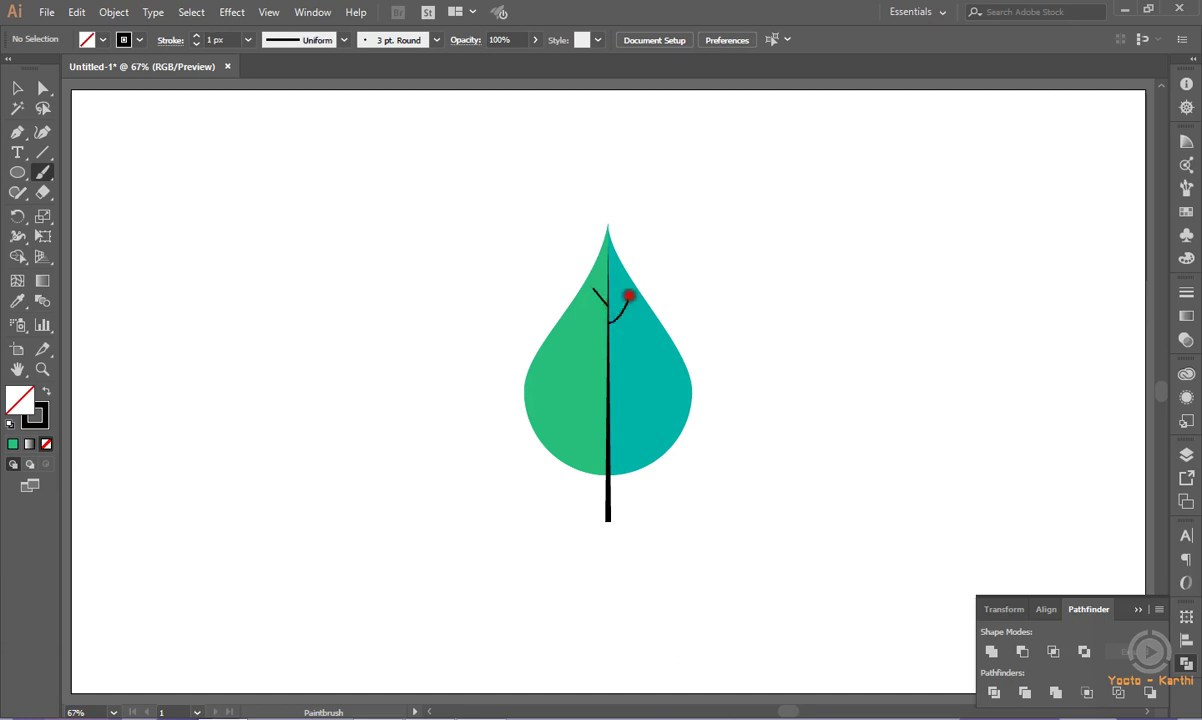
pyautogui.moveTo(572, 325); pyautogui.dragTo(606, 352)
pyautogui.moveTo(608, 379); pyautogui.dragTo(642, 330)
# Paint the lower veins on both halves, redrawing the lower-left vein once.
pyautogui.moveTo(572, 378); pyautogui.dragTo(608, 413)
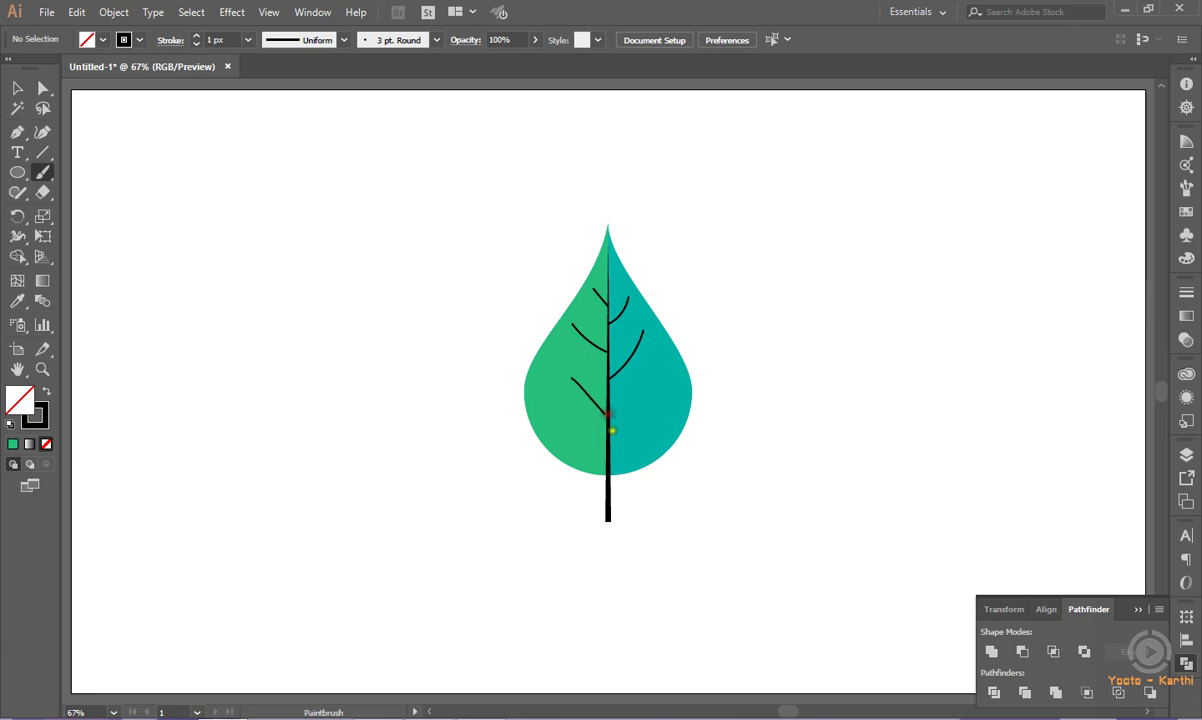
pyautogui.hotkey('ctrl', 'z')
pyautogui.moveTo(570, 384); pyautogui.dragTo(606, 410)
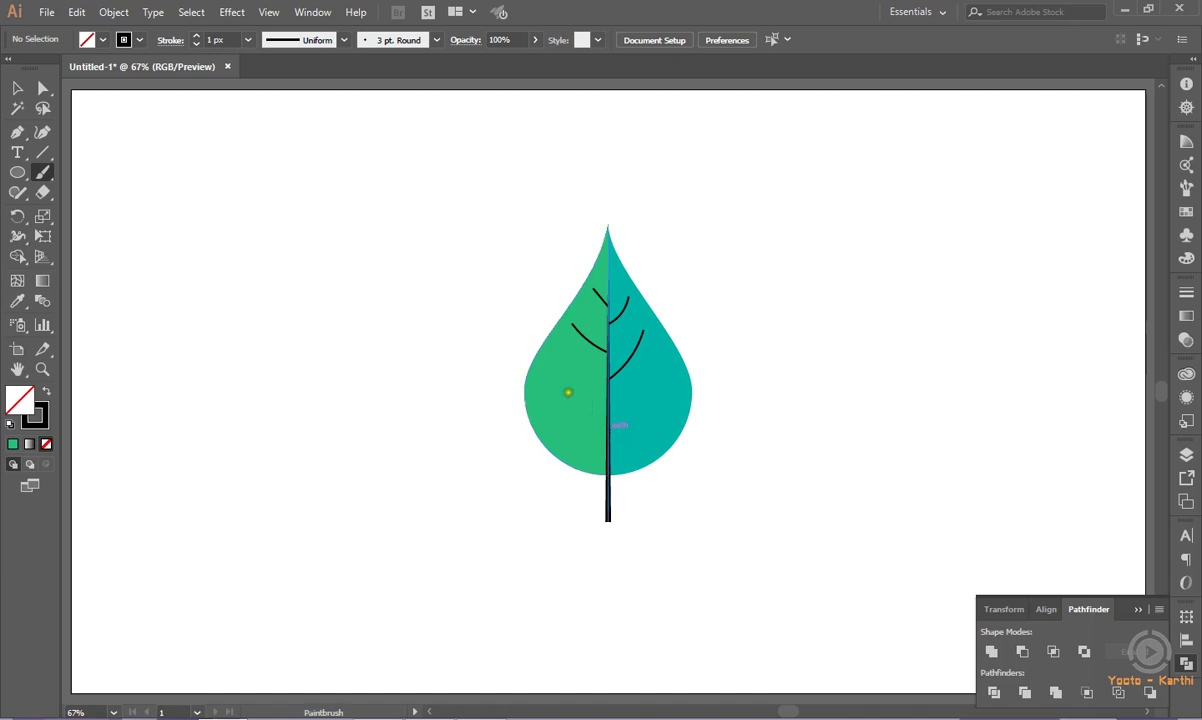
pyautogui.moveTo(556, 351)
pyautogui.mouseDown()
pyautogui.moveTo(609, 407)
pyautogui.moveTo(663, 363)
pyautogui.moveTo(660, 379)
pyautogui.mouseUp()
pyautogui.moveTo(546, 393); pyautogui.dragTo(606, 448)
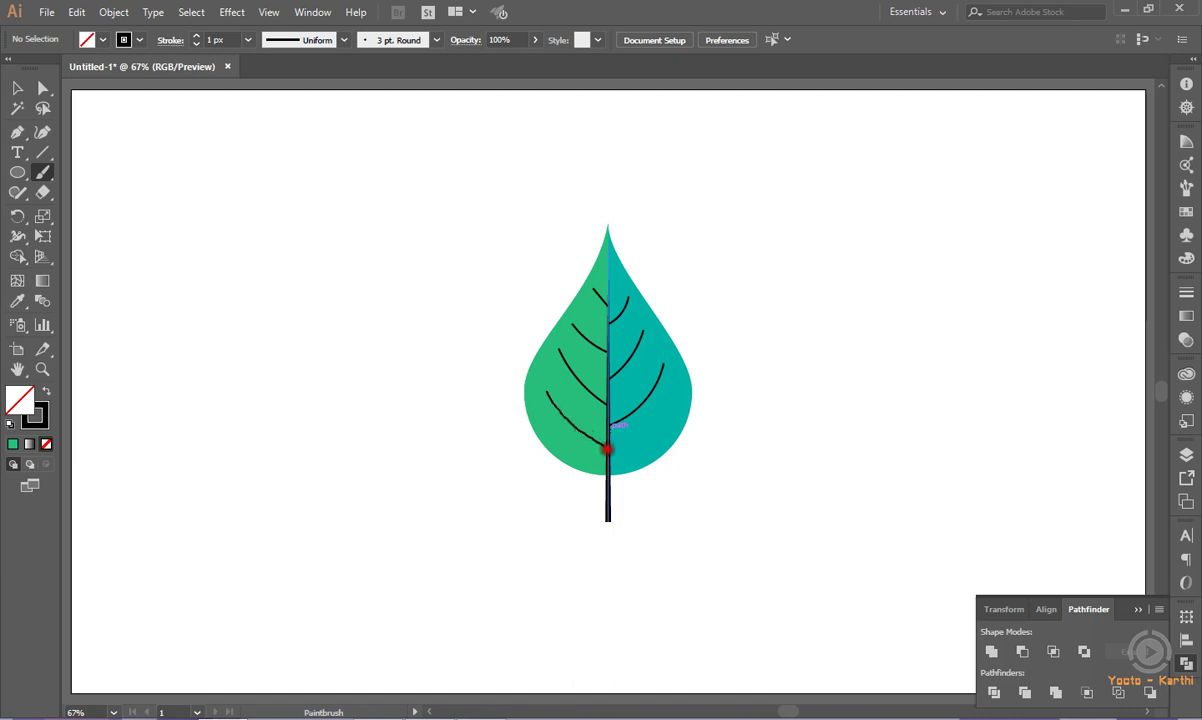
pyautogui.moveTo(607, 449); pyautogui.dragTo(609, 449)
pyautogui.moveTo(608, 464); pyautogui.dragTo(675, 394)
pyautogui.click(16, 88)
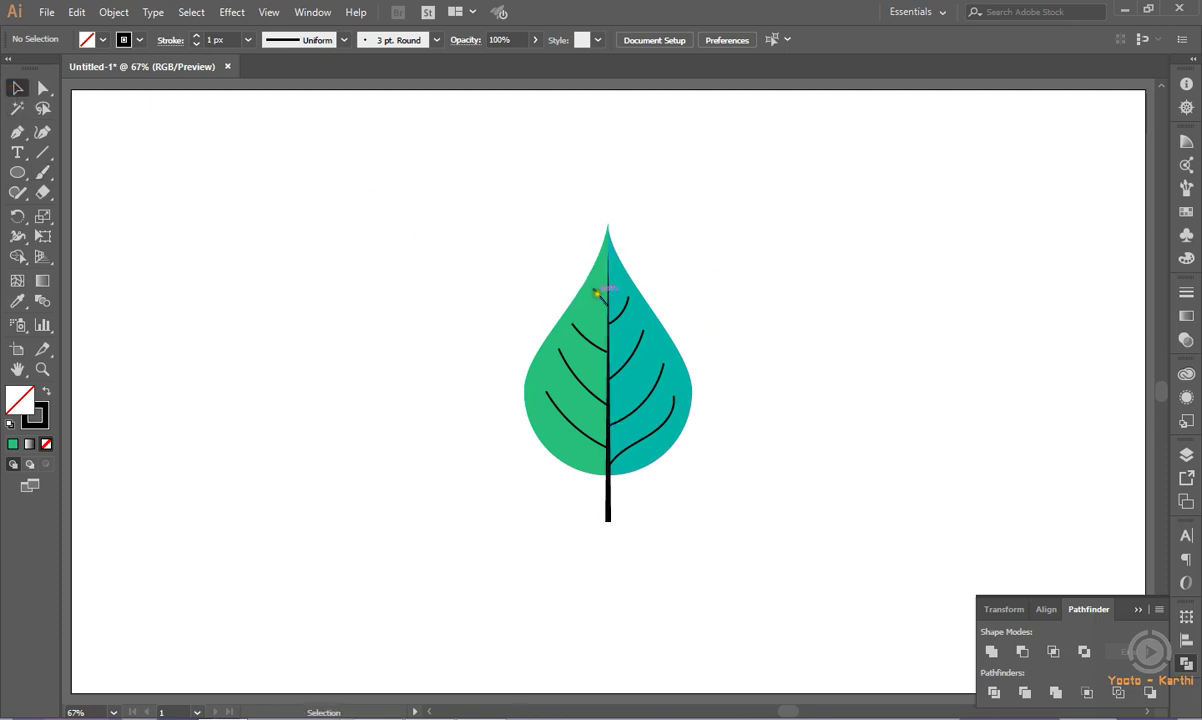
# Select the right-side veins and give them the tapered width profile.
pyautogui.click(597, 294)
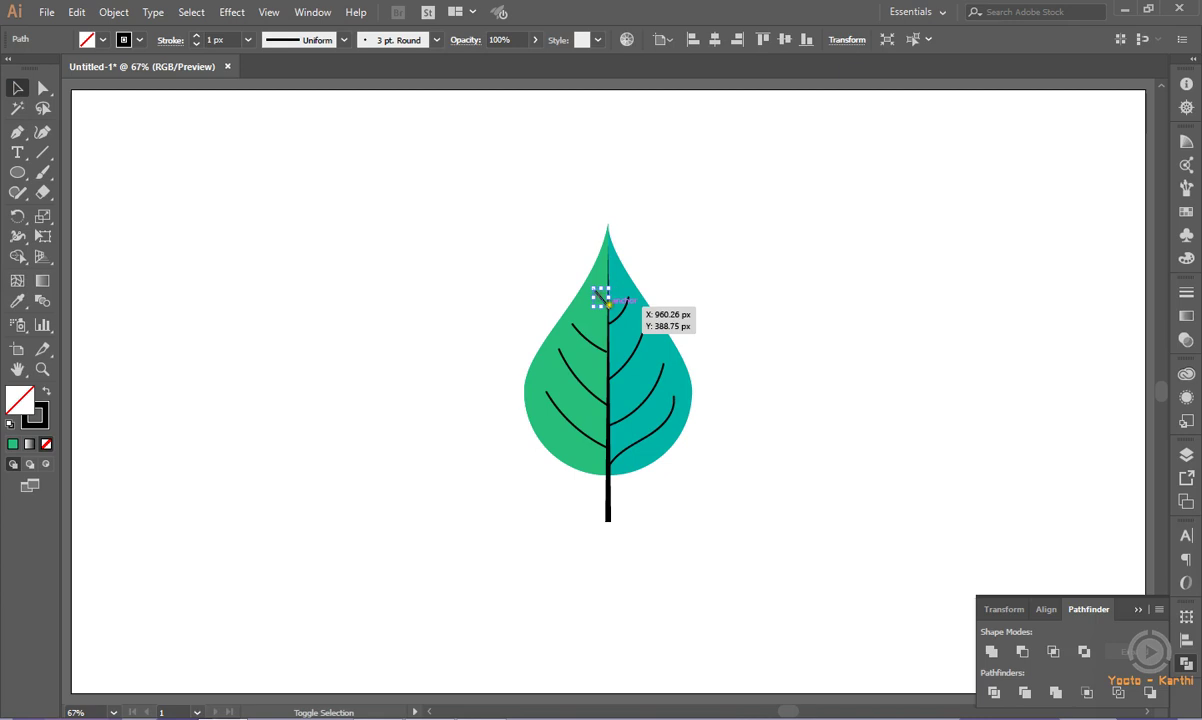
pyautogui.keyDown('shift'); pyautogui.click(636, 345); pyautogui.keyUp('shift')
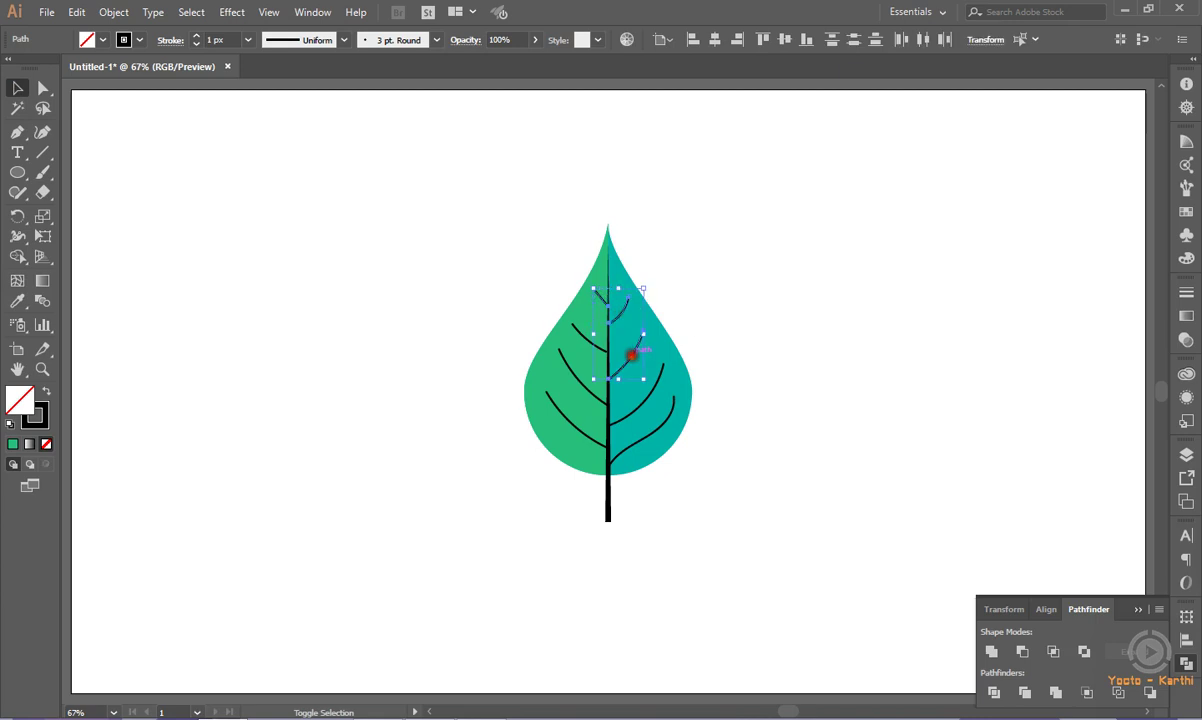
pyautogui.keyDown('shift'); pyautogui.click(638, 407); pyautogui.keyUp('shift')
pyautogui.keyDown('shift'); pyautogui.click(645, 432); pyautogui.keyUp('shift')
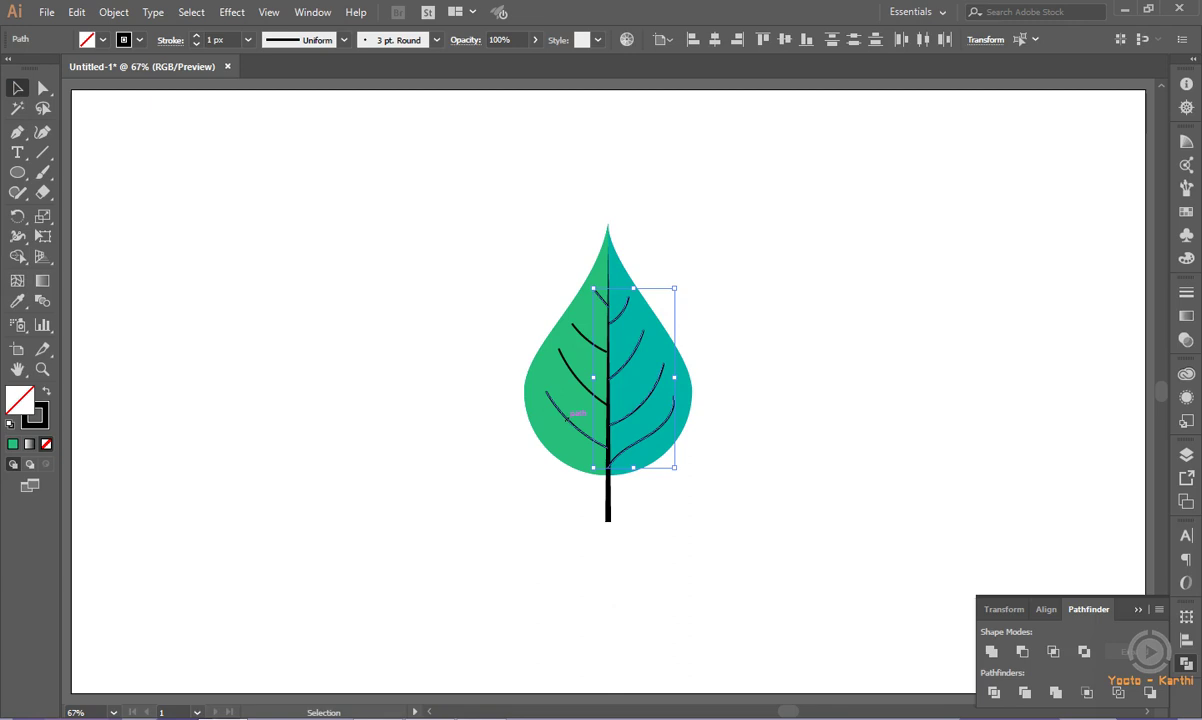
pyautogui.click(331, 45)
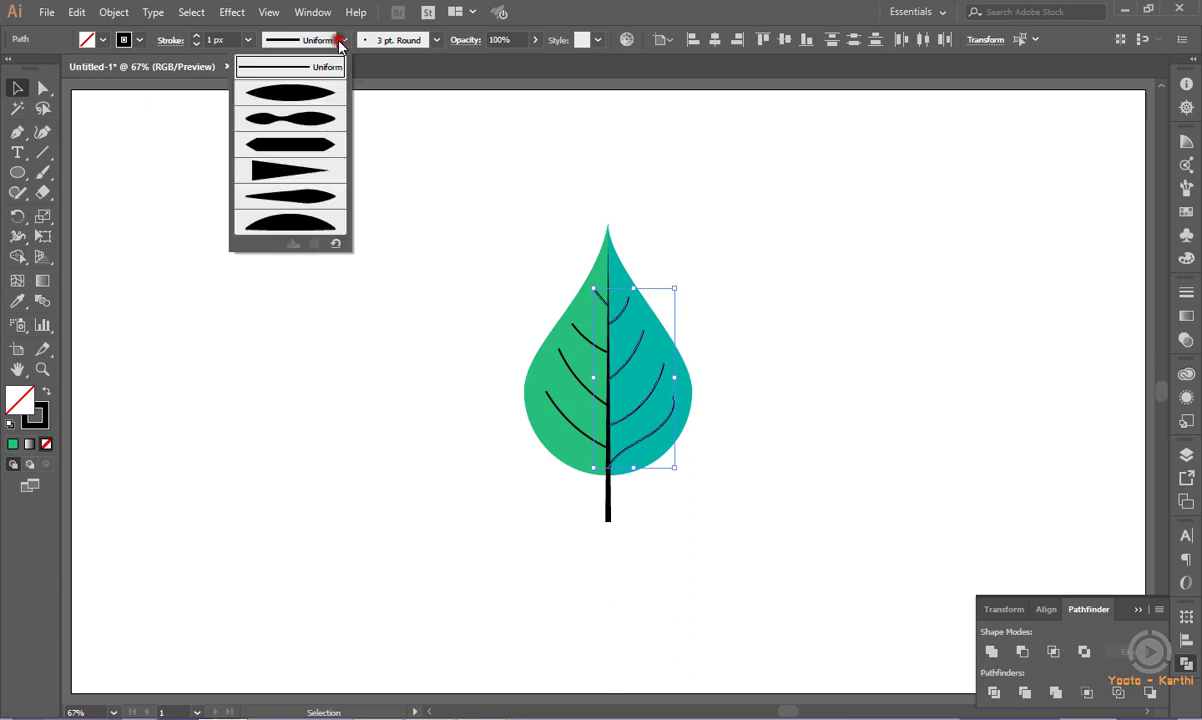
pyautogui.click(312, 172)
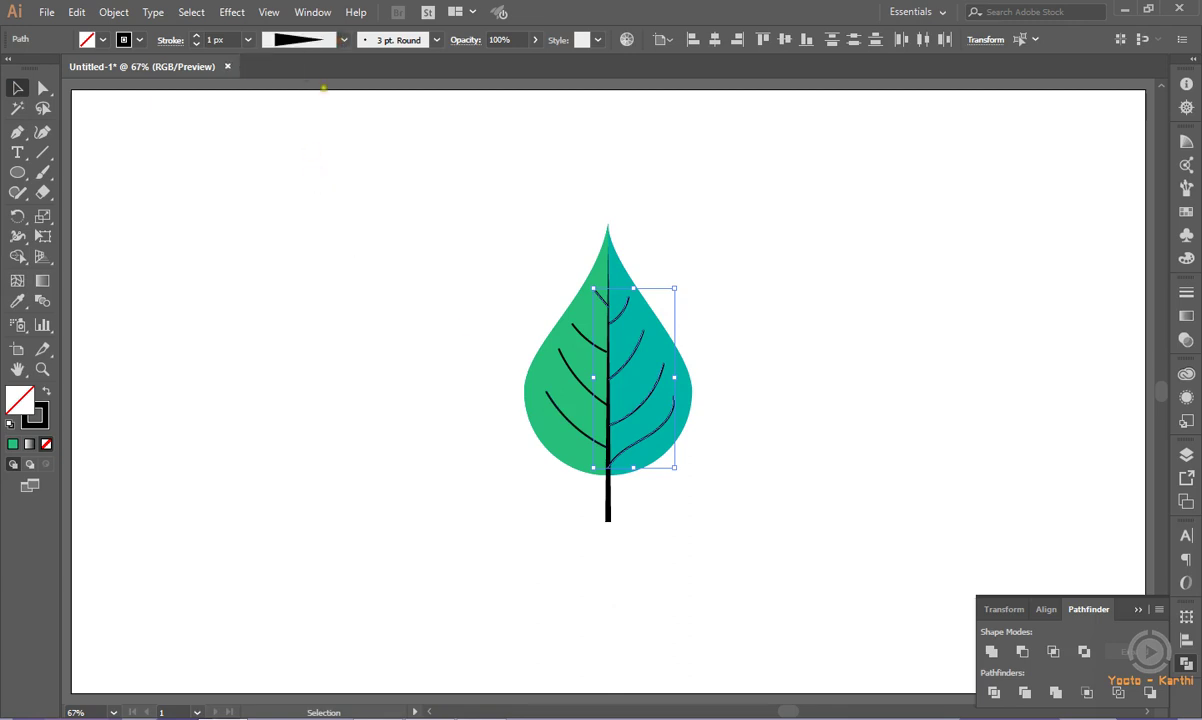
# Set the selected veins' stroke weight to 3 px.
pyautogui.click(248, 40)
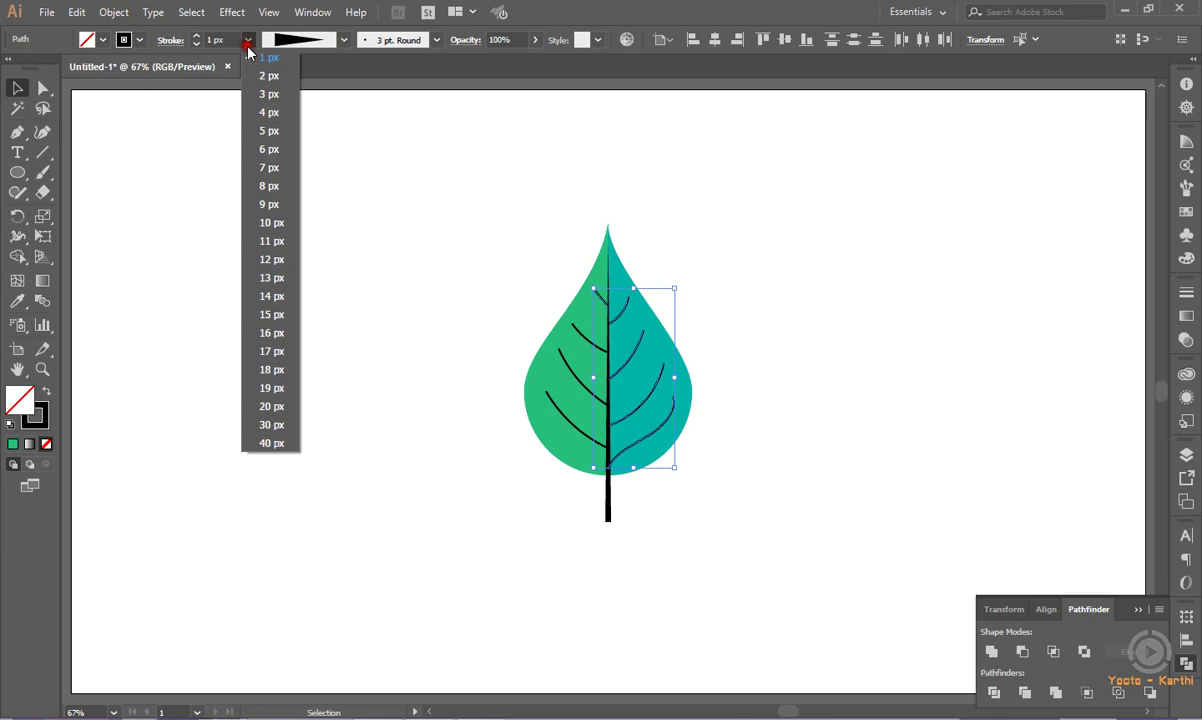
pyautogui.click(252, 140)
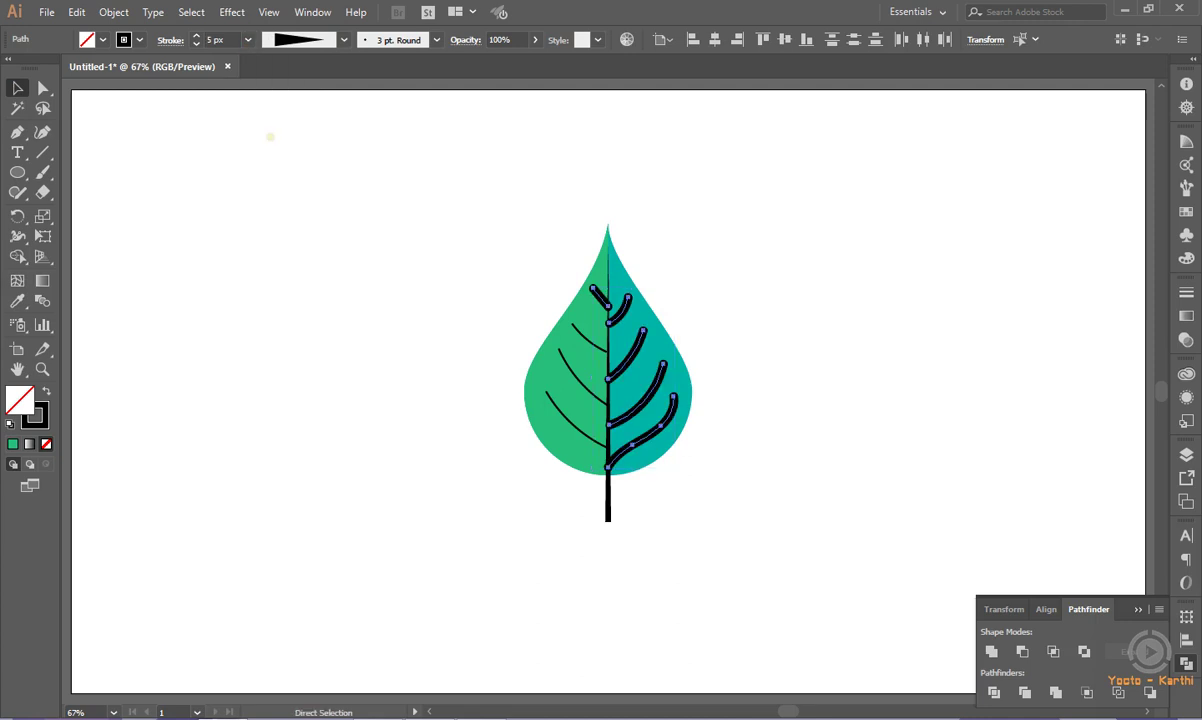
pyautogui.click(248, 40)
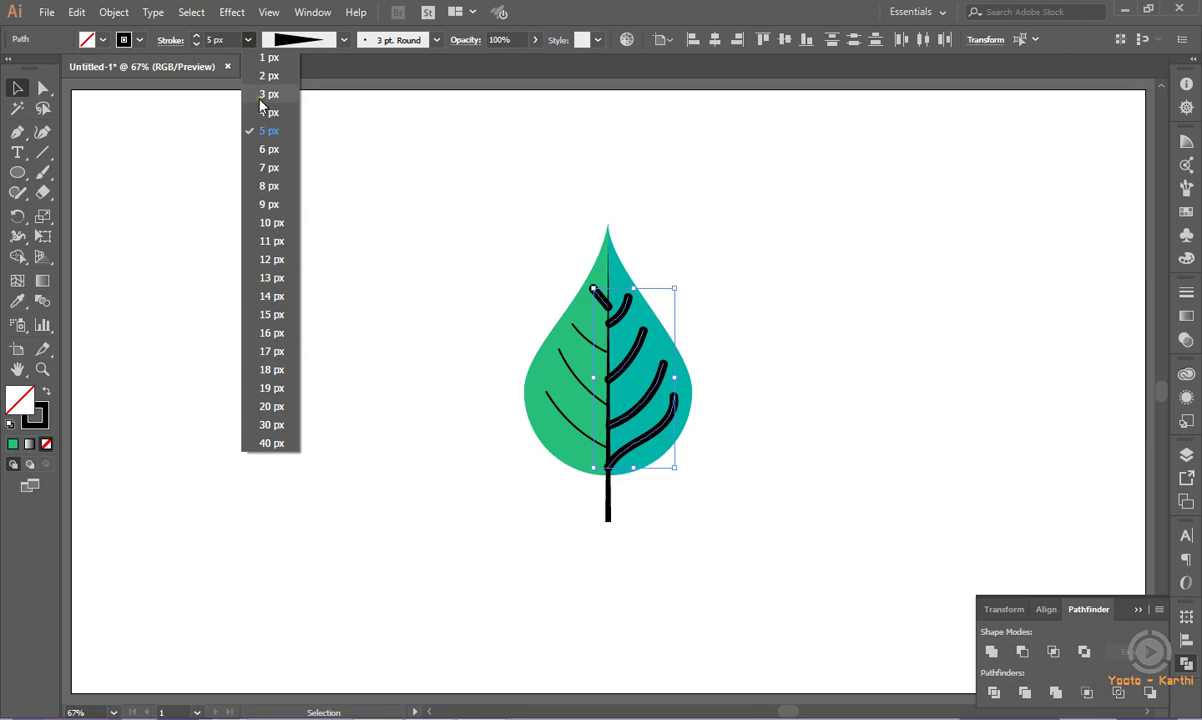
pyautogui.click(269, 94)
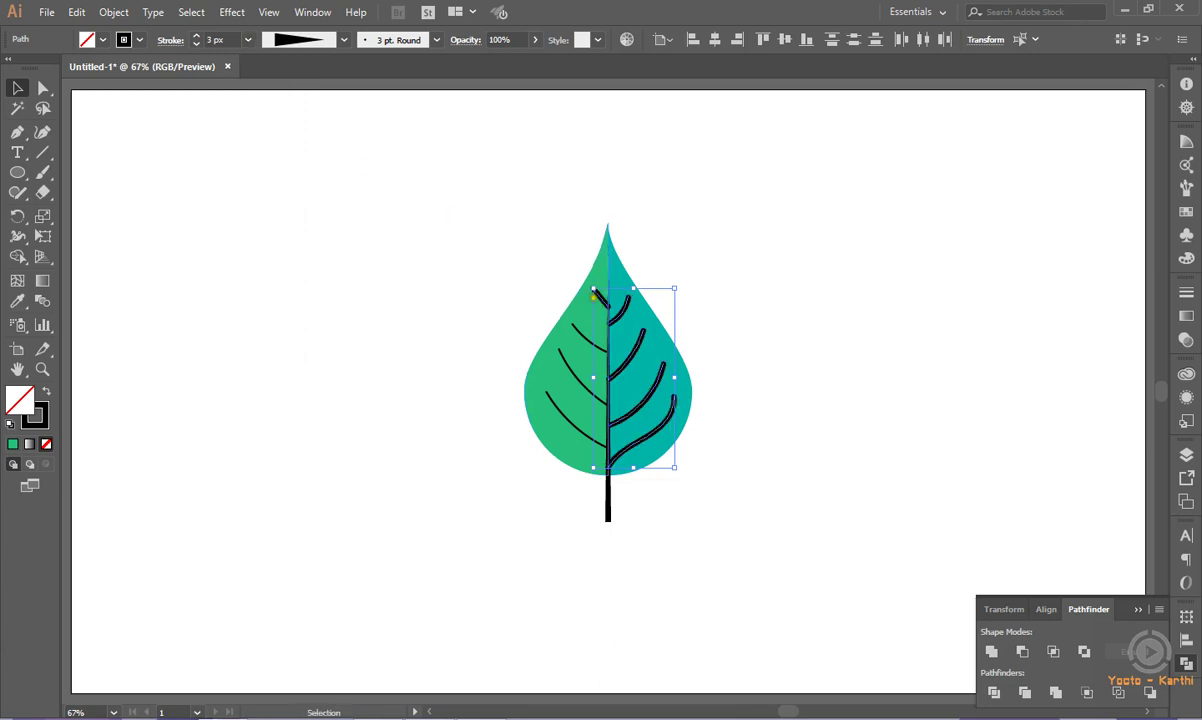
pyautogui.keyDown('shift'); pyautogui.click(599, 293); pyautogui.keyUp('shift')
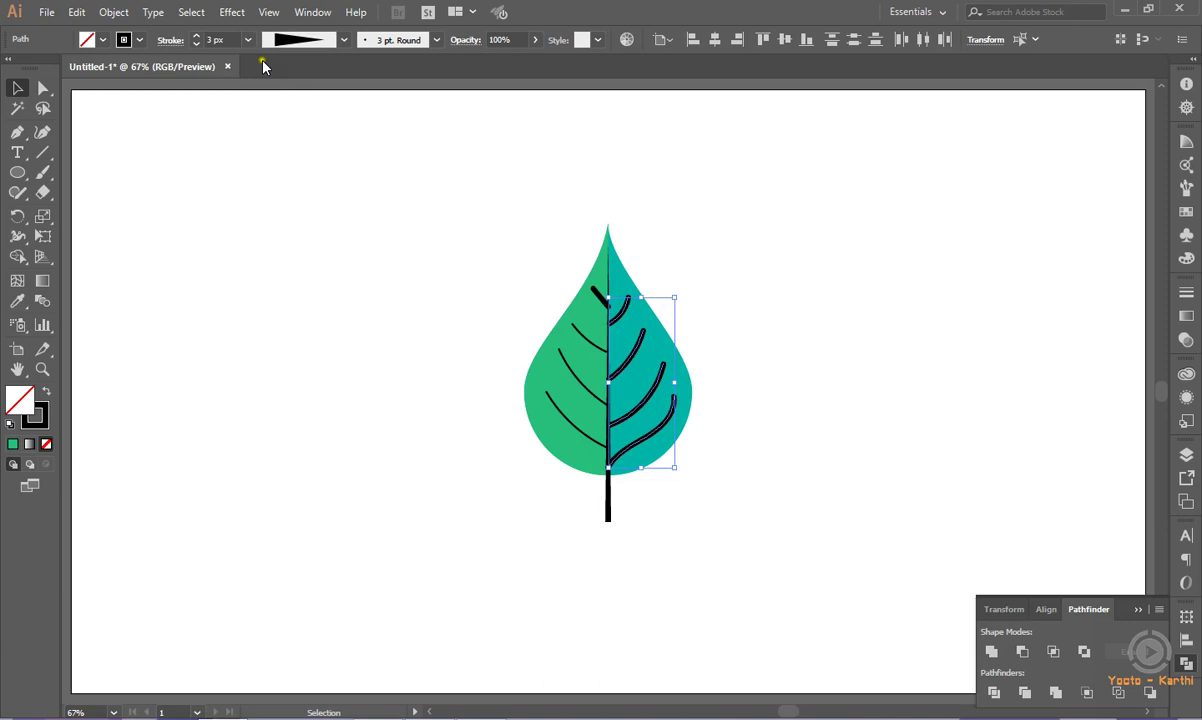
pyautogui.click(344, 40)
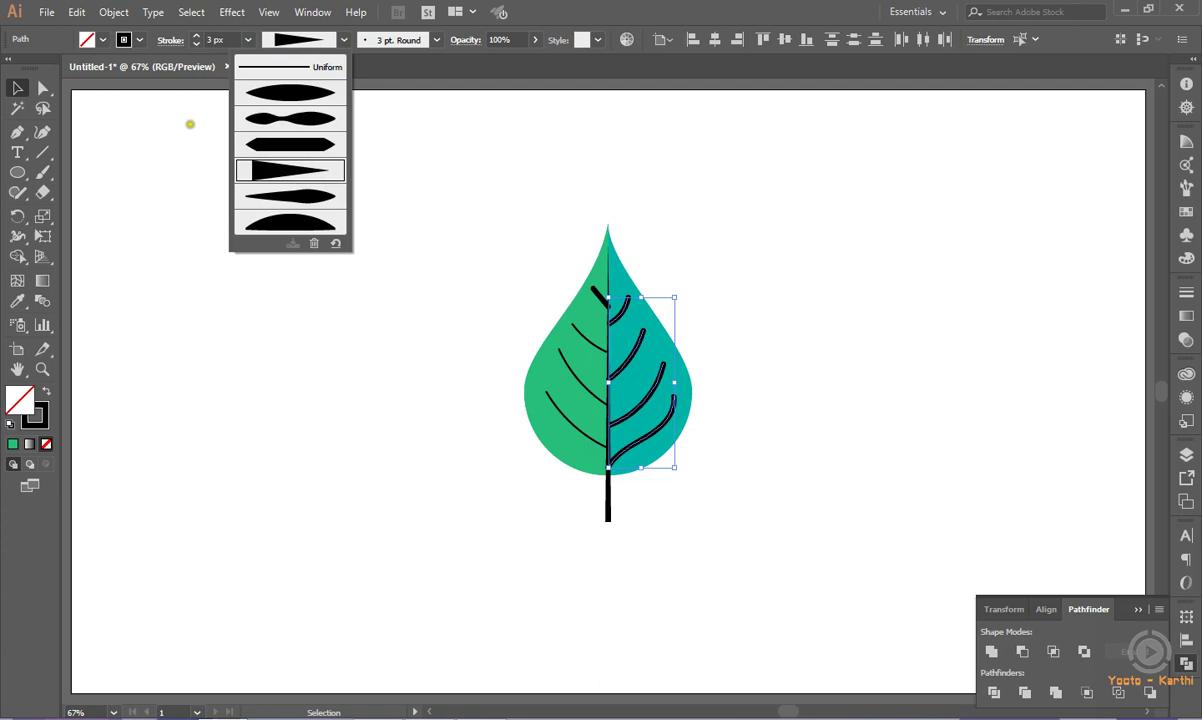
pyautogui.click(199, 153)
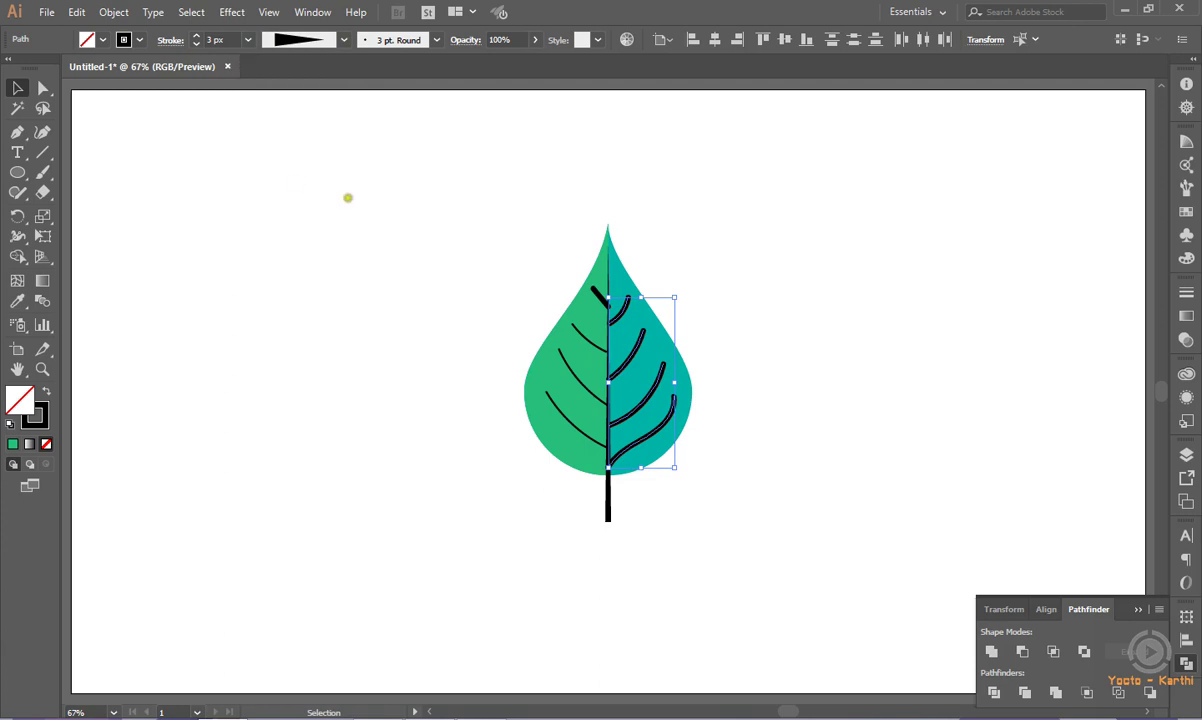
pyautogui.click(381, 207)
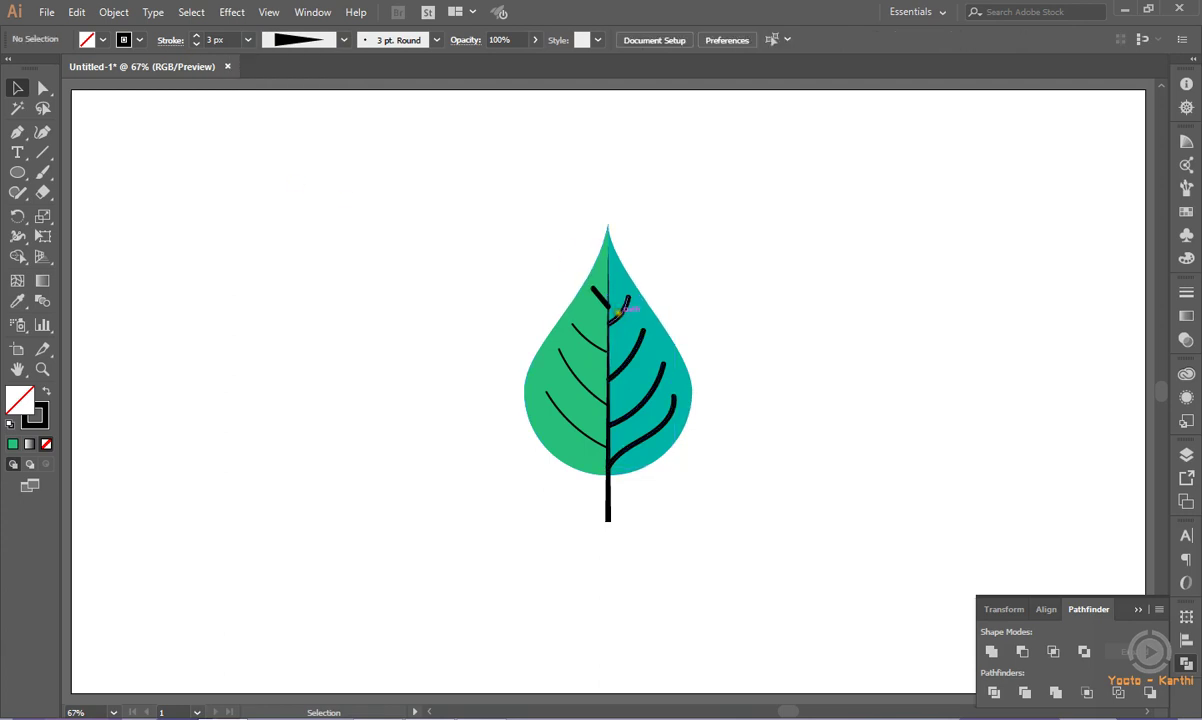
# Give the small top-right vein the Basic brush, after trying and undoing a 10 px stroke.
pyautogui.click(620, 310)
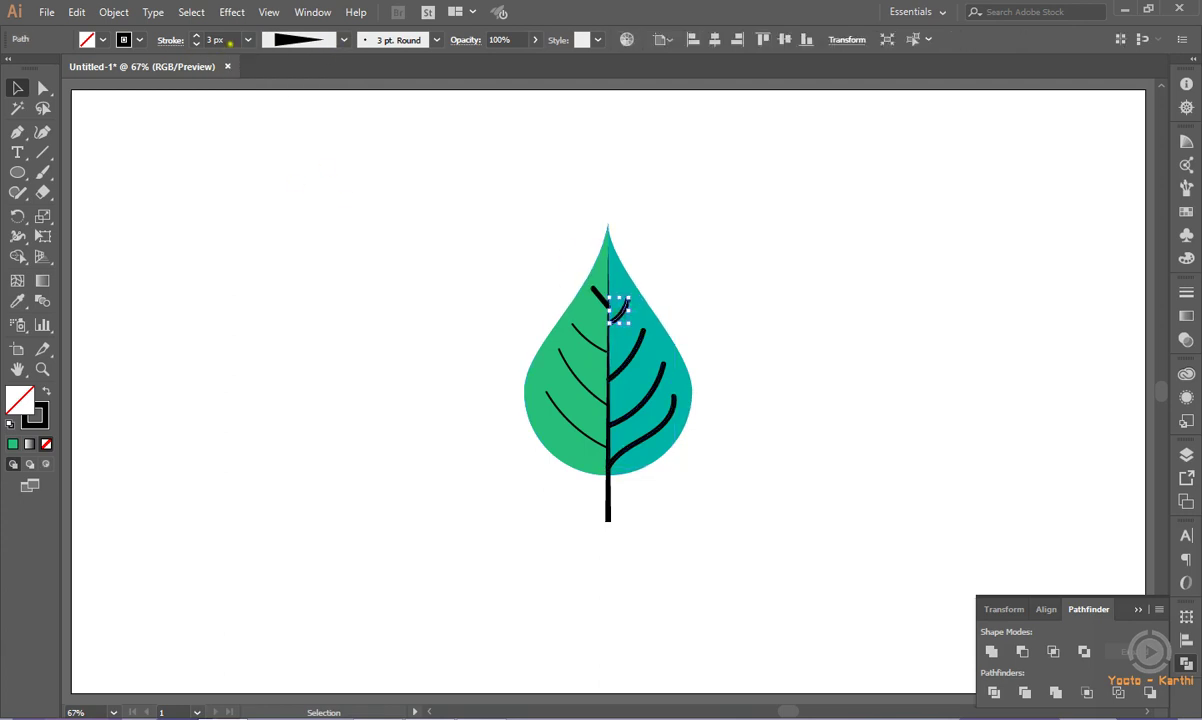
pyautogui.click(247, 41)
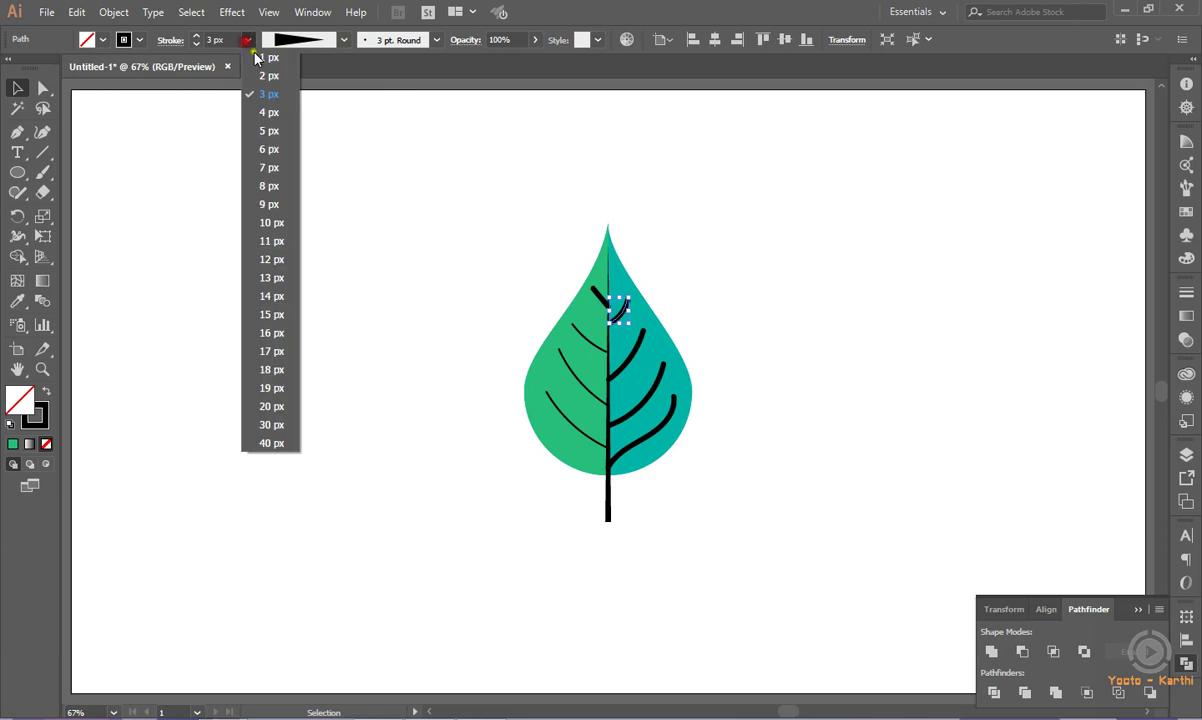
pyautogui.click(275, 224)
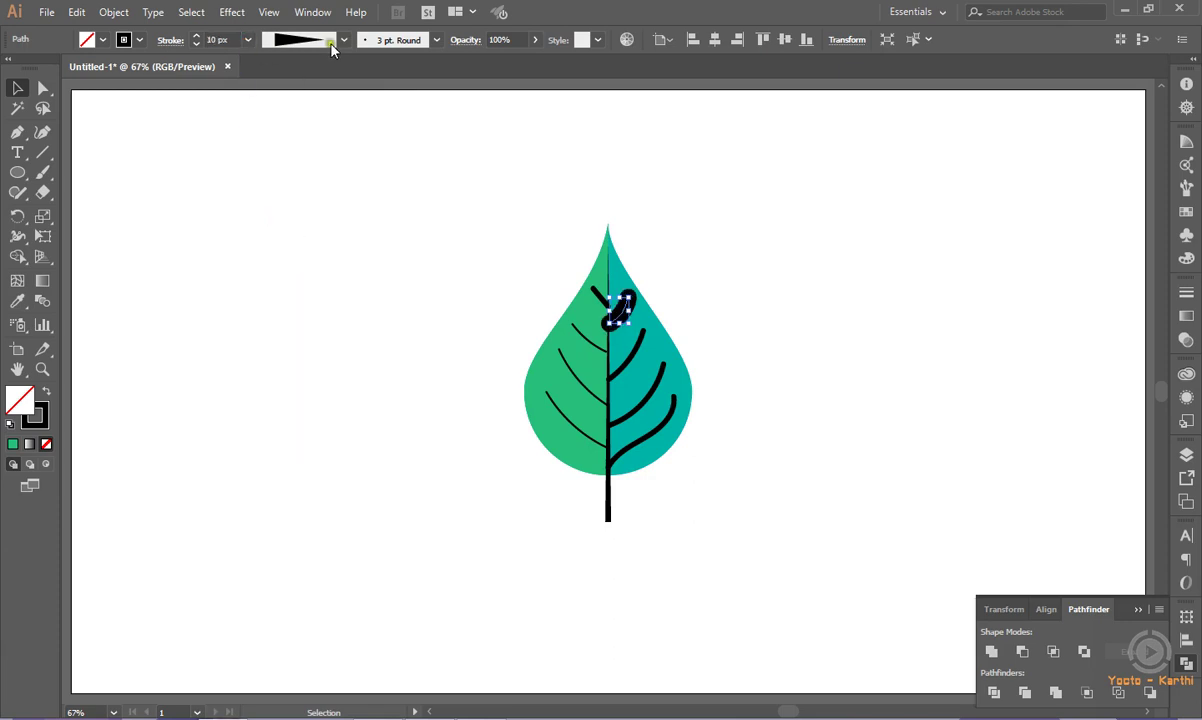
pyautogui.hotkey('ctrl', 'z')
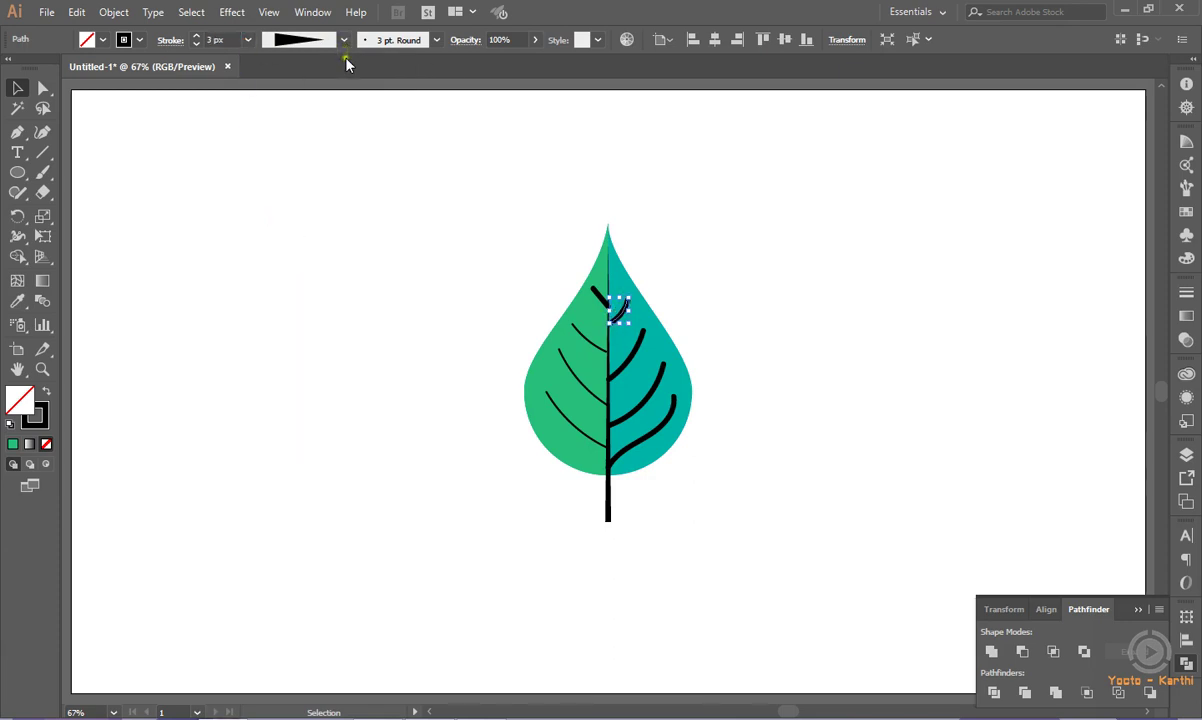
pyautogui.click(436, 40)
pyautogui.click(396, 107)
pyautogui.click(636, 160)
pyautogui.click(569, 166)
# Zoom in on the leaf and nudge the thin top vein two steps left toward the midrib.
pyautogui.moveTo(561, 261); pyautogui.dragTo(703, 490)
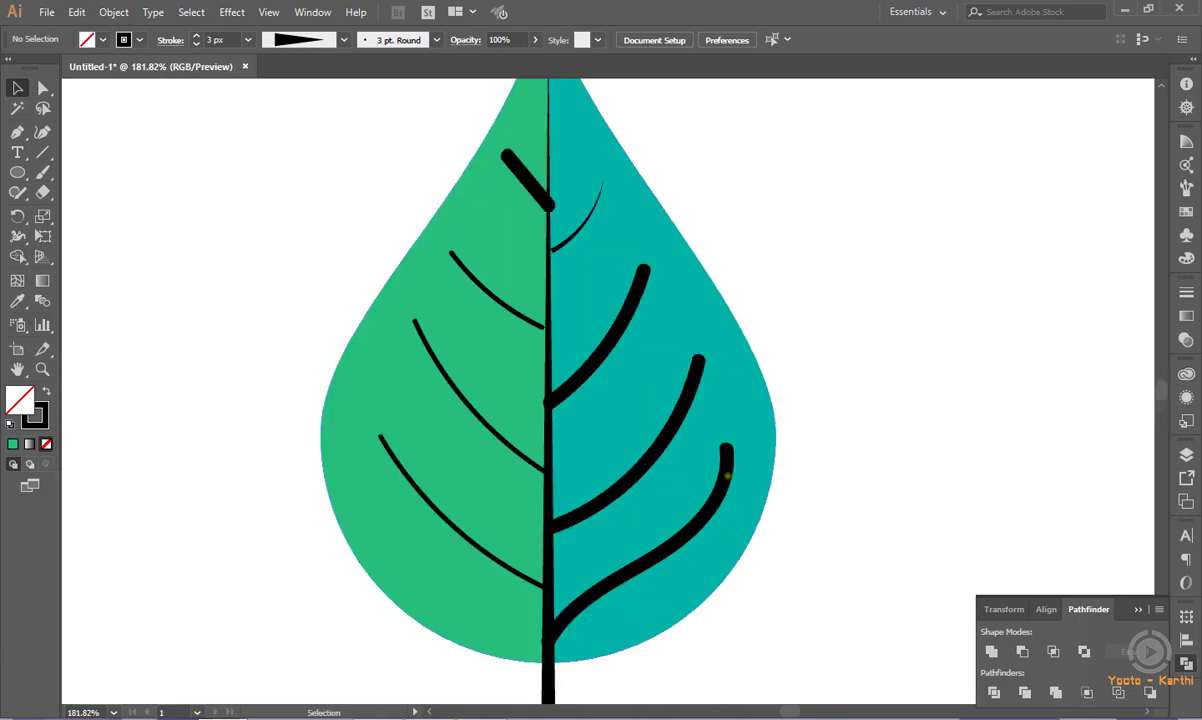
pyautogui.click(579, 232)
pyautogui.press('Left')
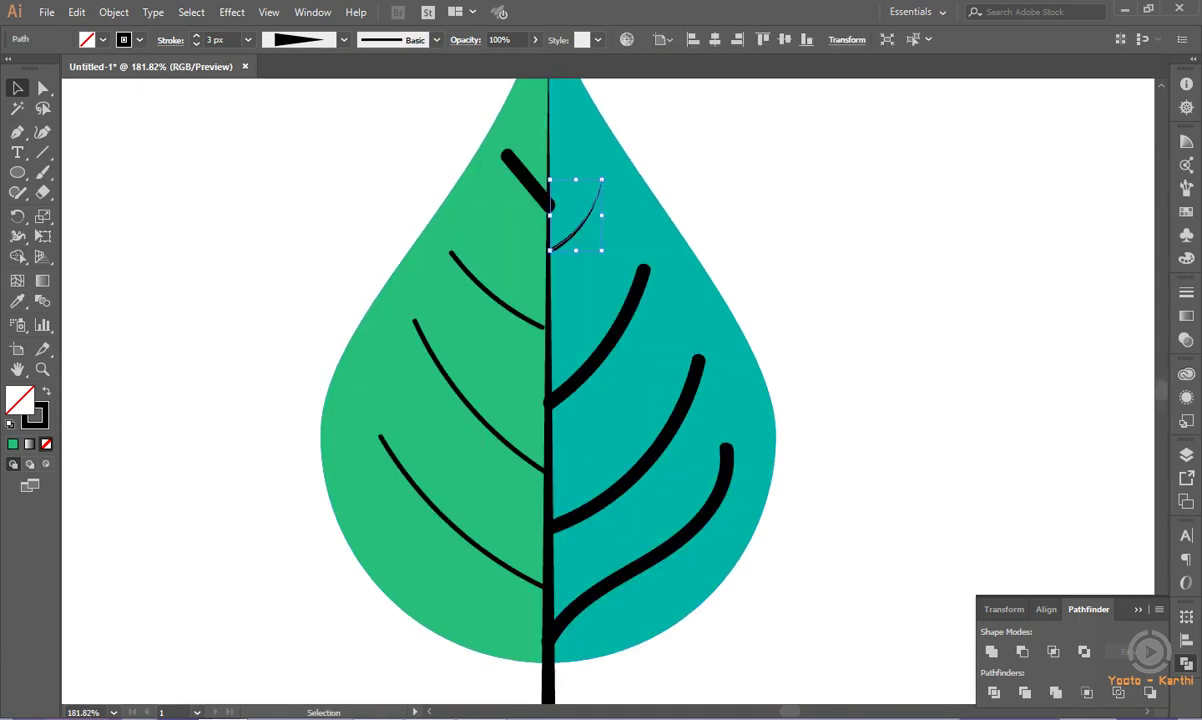
pyautogui.press('Left')
pyautogui.click(672, 183)
# Apply the Basic brush to the second right vein and move it against the midrib.
pyautogui.click(614, 342)
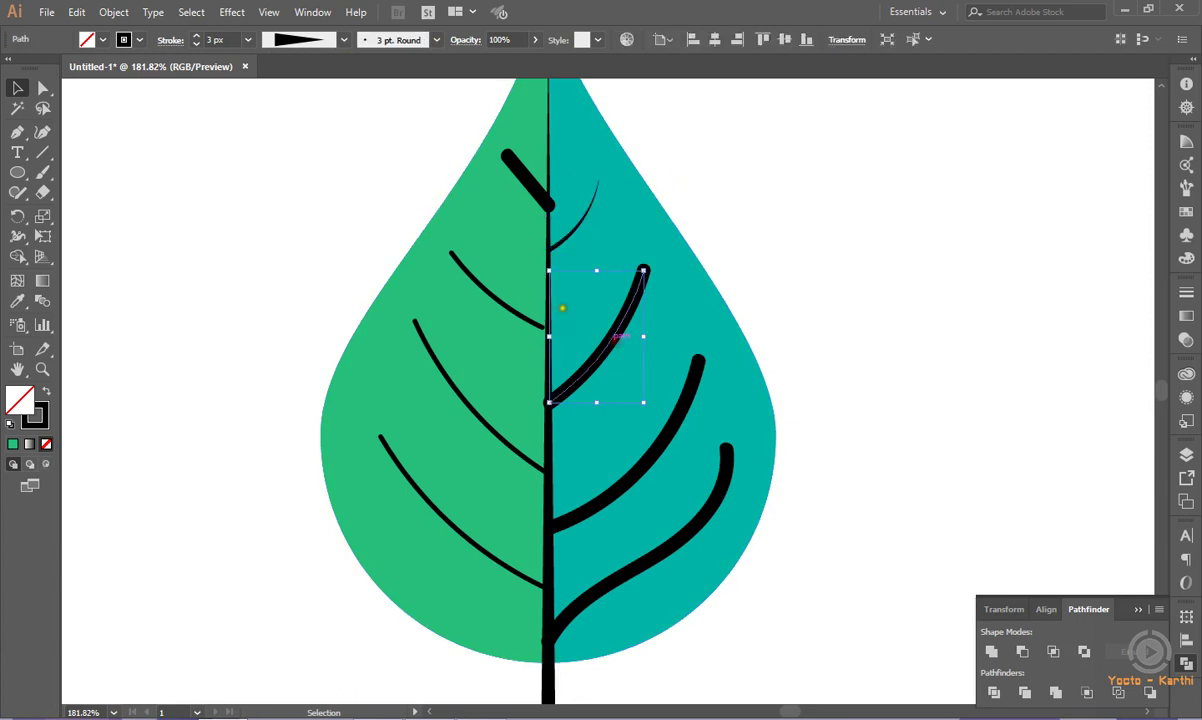
pyautogui.click(436, 40)
pyautogui.click(361, 104)
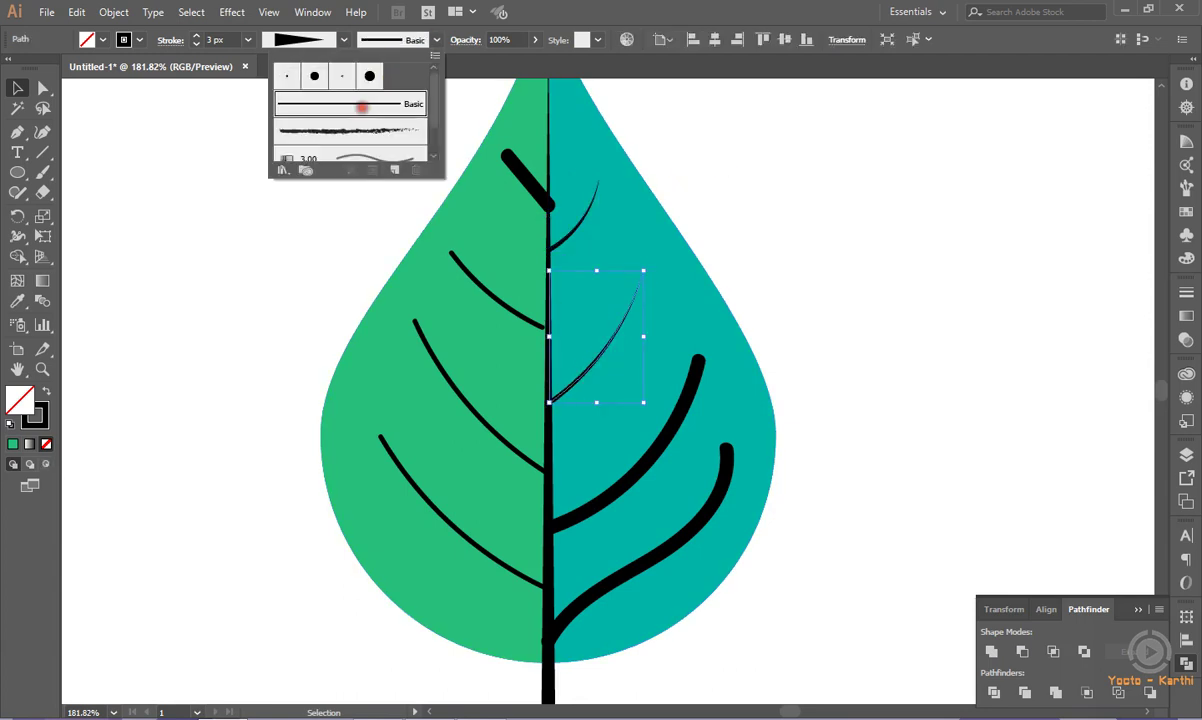
pyautogui.click(712, 144)
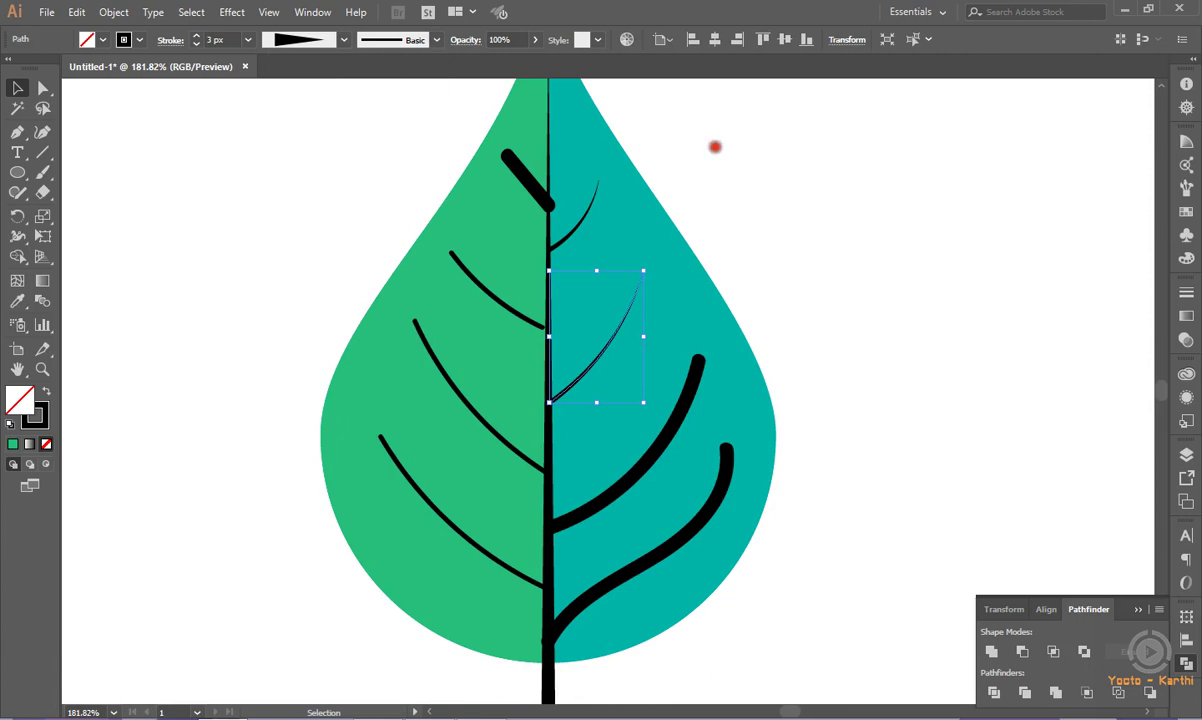
pyautogui.click(604, 345)
pyautogui.moveTo(604, 345); pyautogui.dragTo(603, 345)
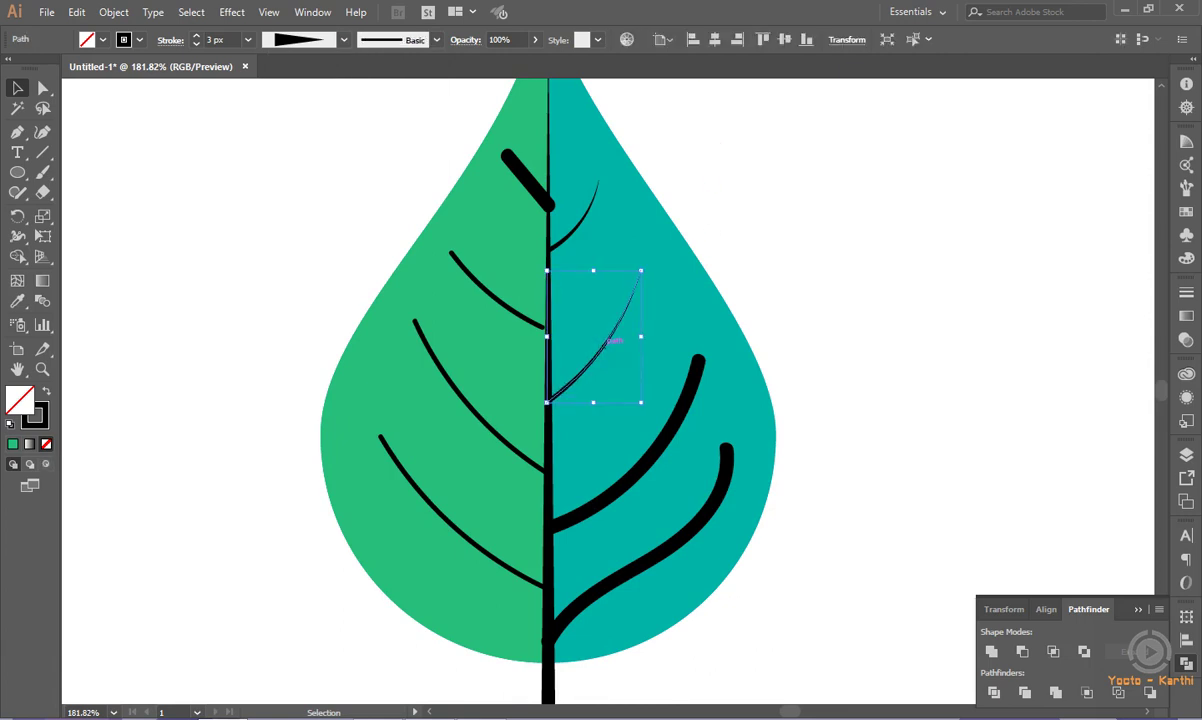
pyautogui.click(759, 263)
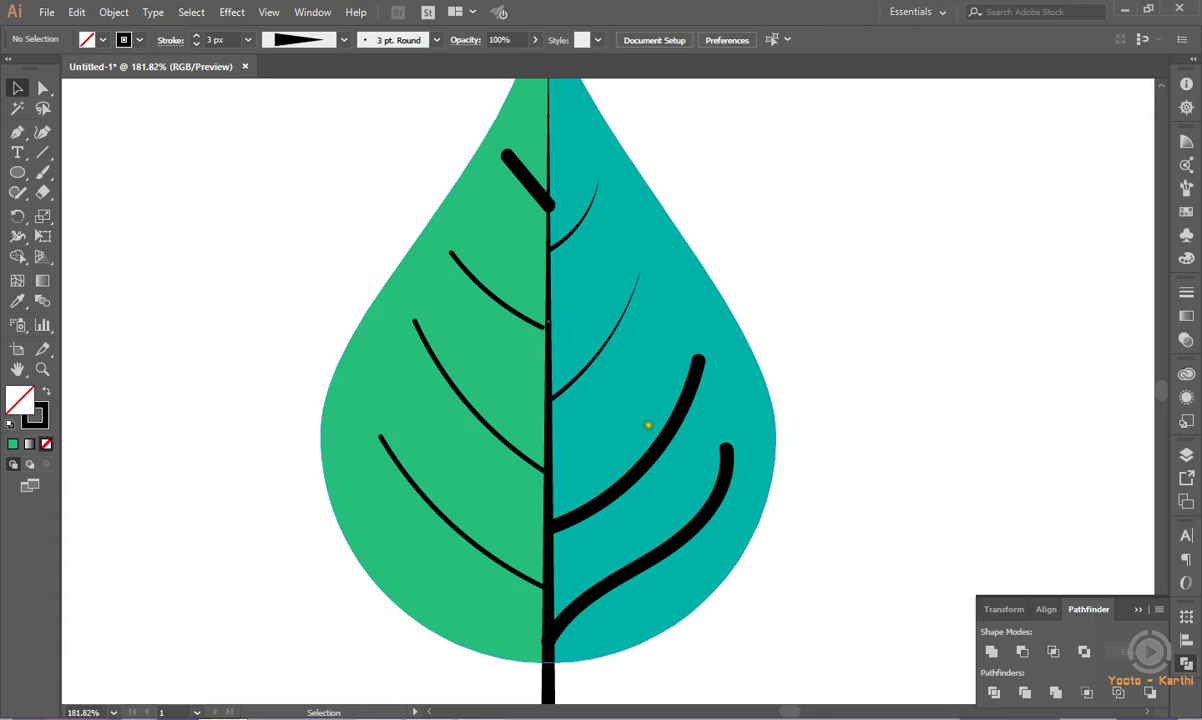
# Apply the Basic brush to the thick lower-right vein and nudge it left to the midrib.
pyautogui.moveTo(649, 460); pyautogui.dragTo(632, 422)
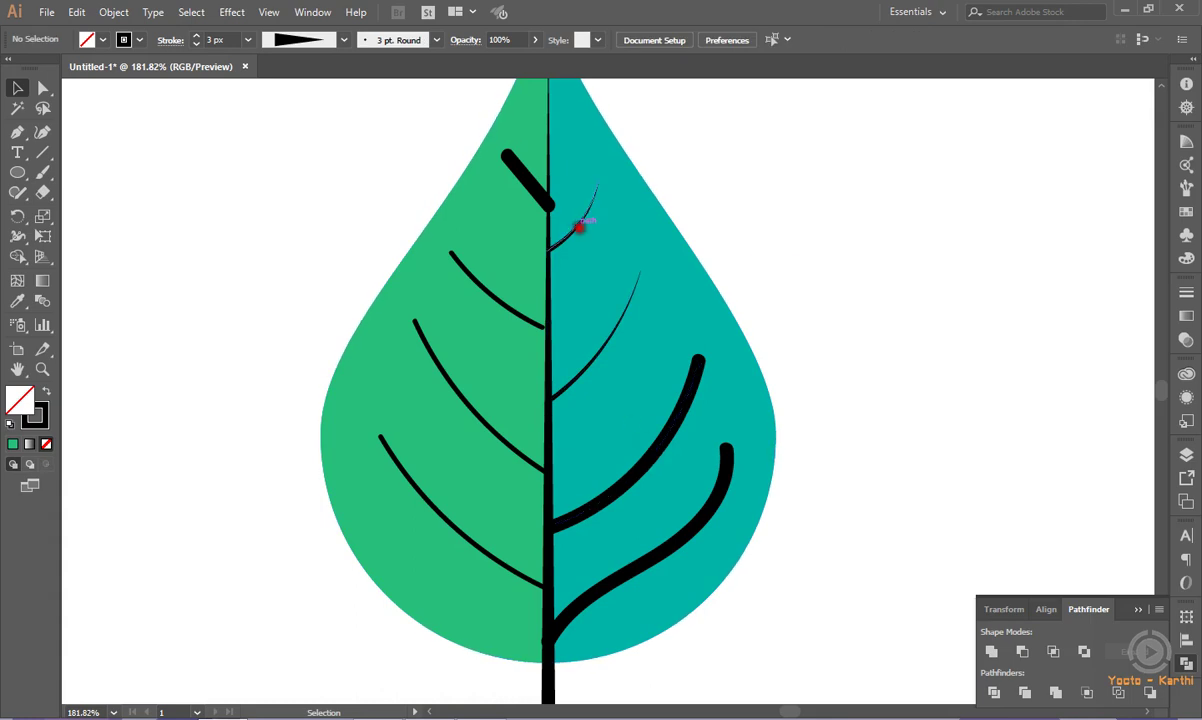
pyautogui.click(580, 225)
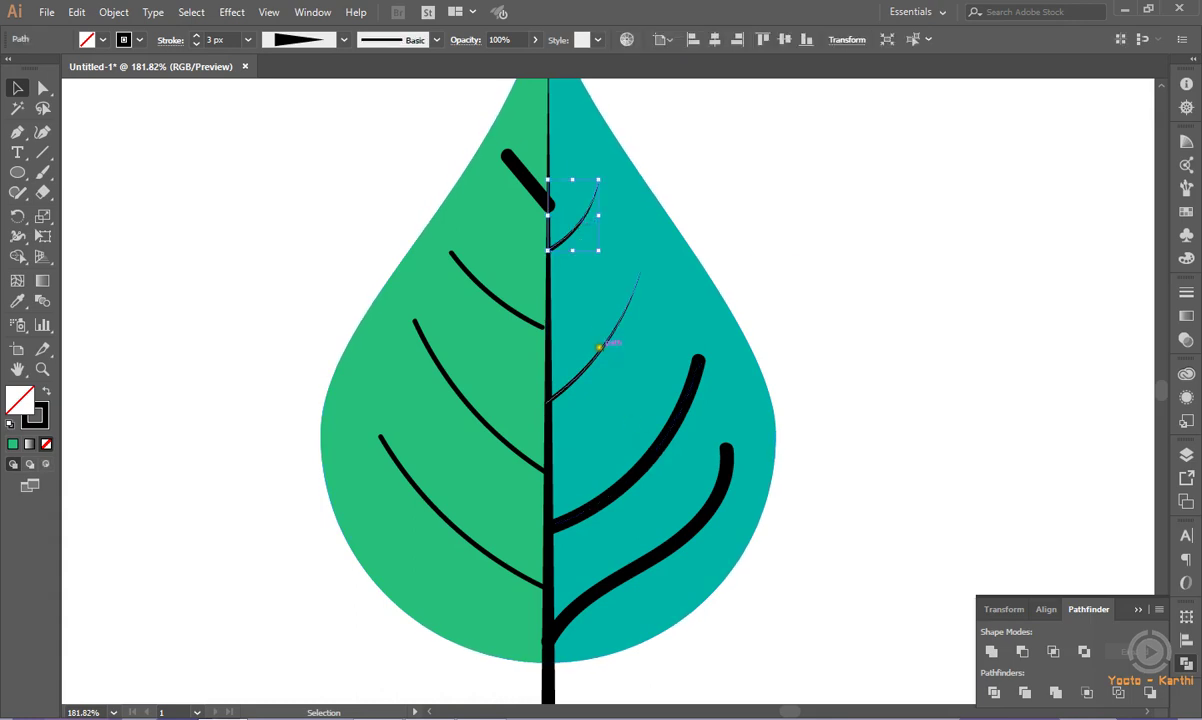
pyautogui.click(853, 249)
pyautogui.click(650, 458)
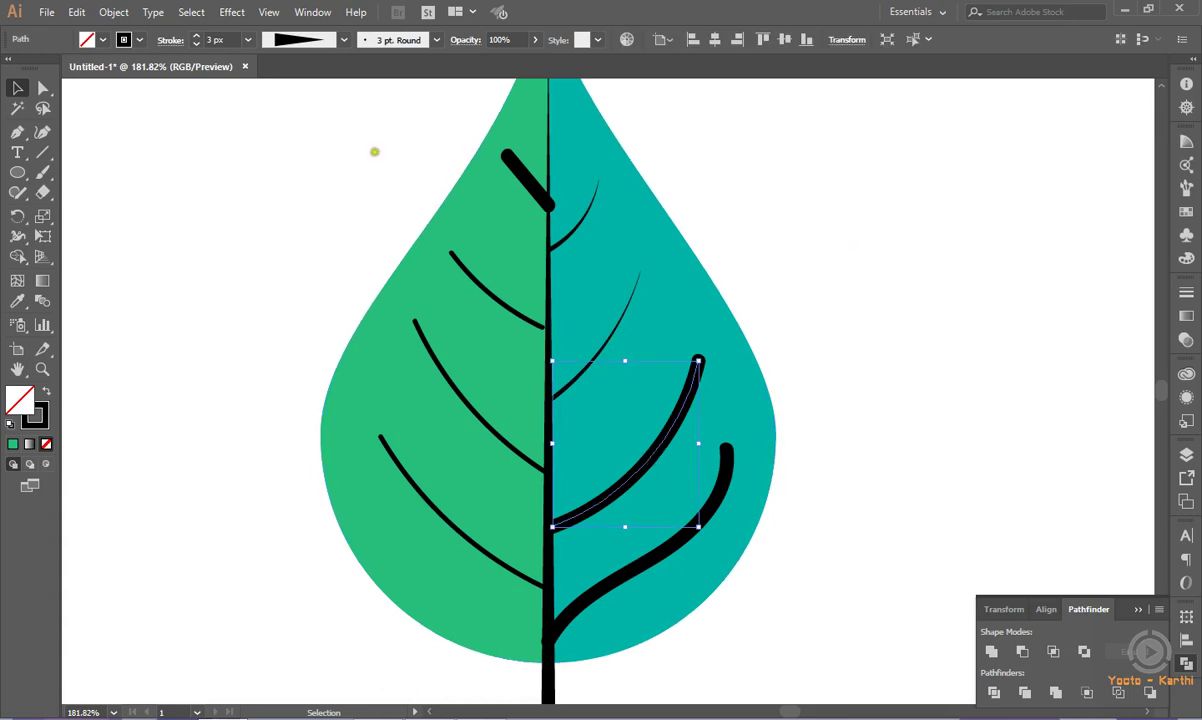
pyautogui.click(436, 39)
pyautogui.click(339, 102)
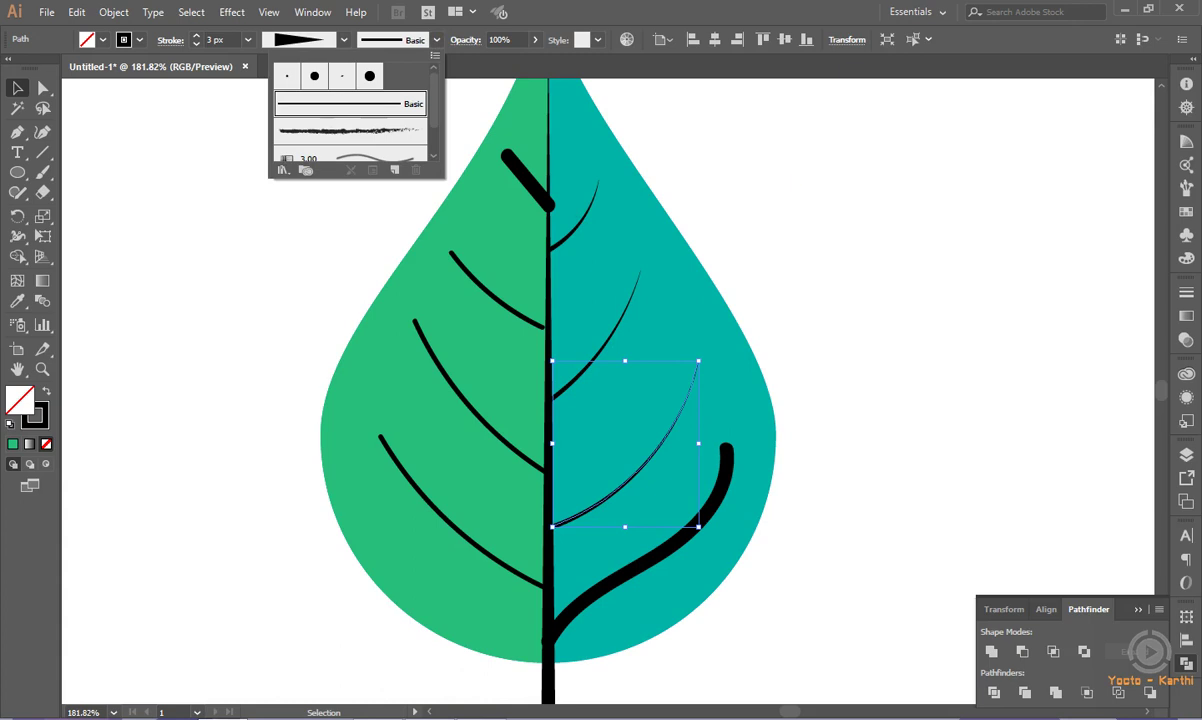
pyautogui.press('Escape')
pyautogui.press('Left')
pyautogui.press('Left')
pyautogui.press('Left')
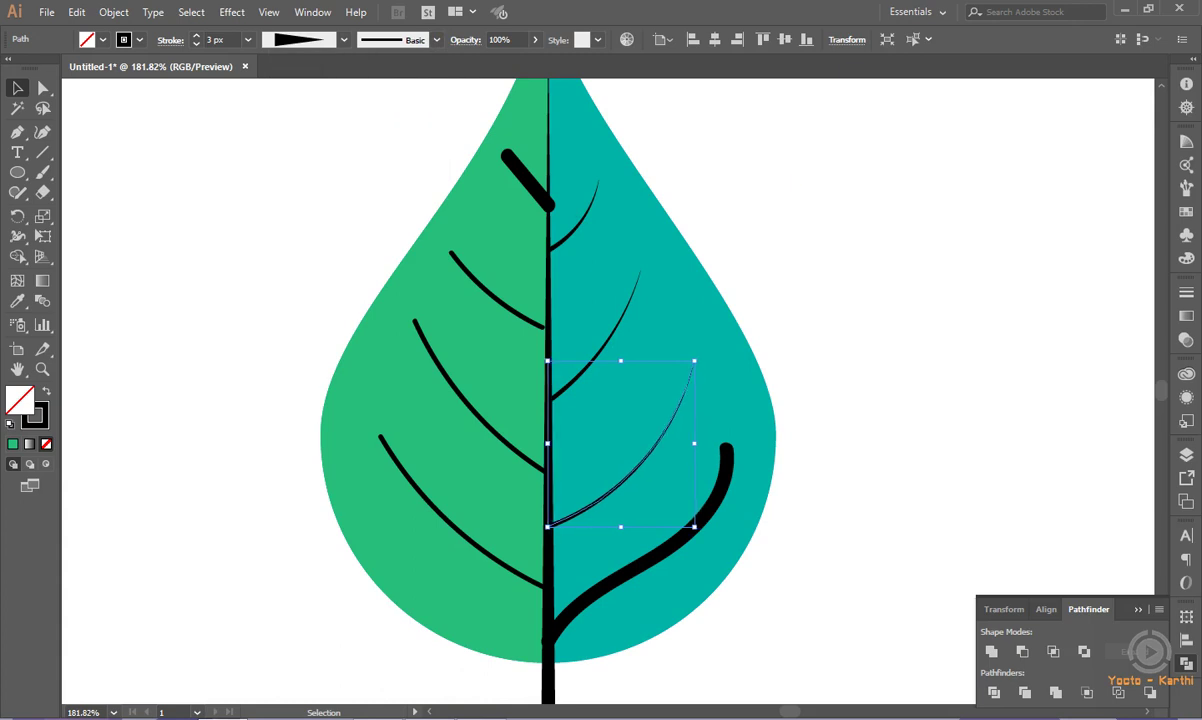
pyautogui.click(800, 204)
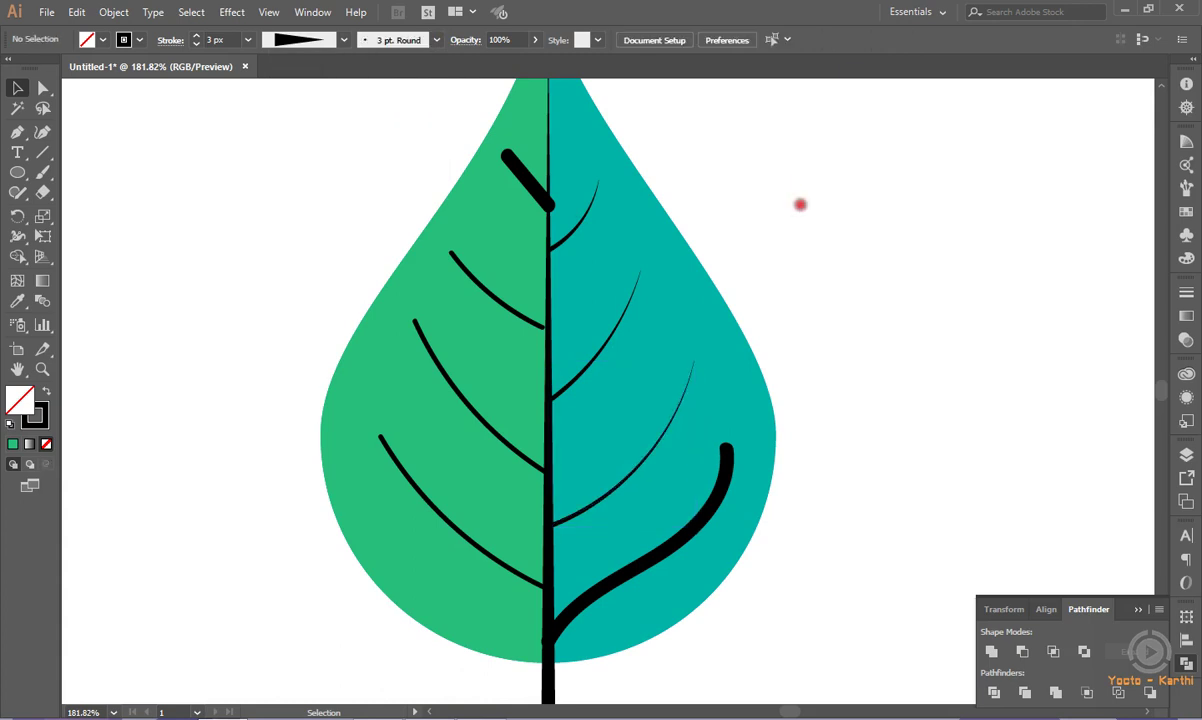
# Apply the Basic brush to the lowest right vein and nudge it onto the midrib.
pyautogui.click(662, 545)
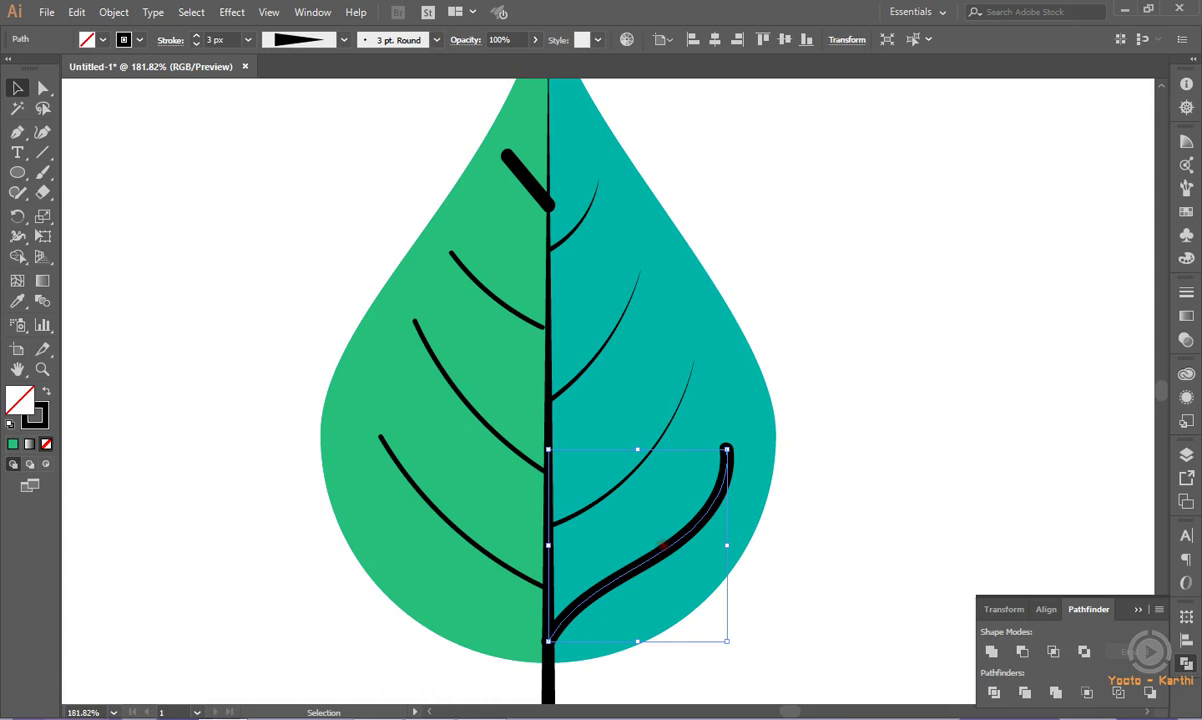
pyautogui.click(436, 40)
pyautogui.click(400, 103)
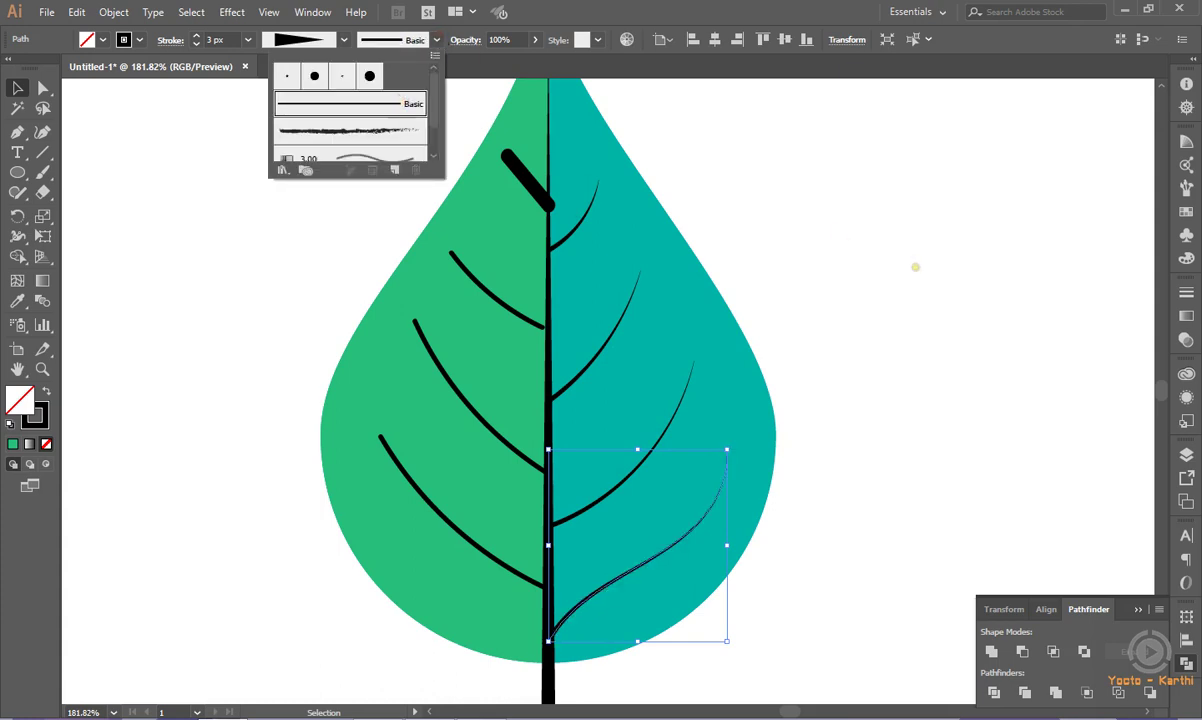
pyautogui.press('Escape')
pyautogui.press('Left')
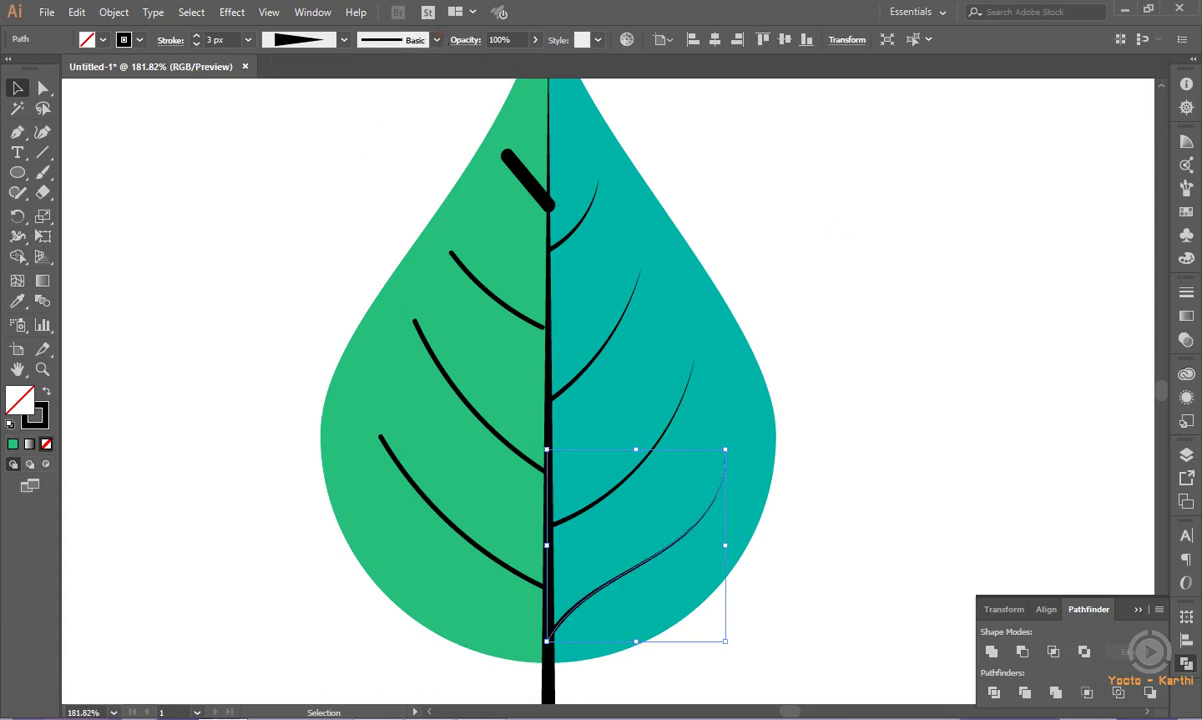
pyautogui.click(860, 250)
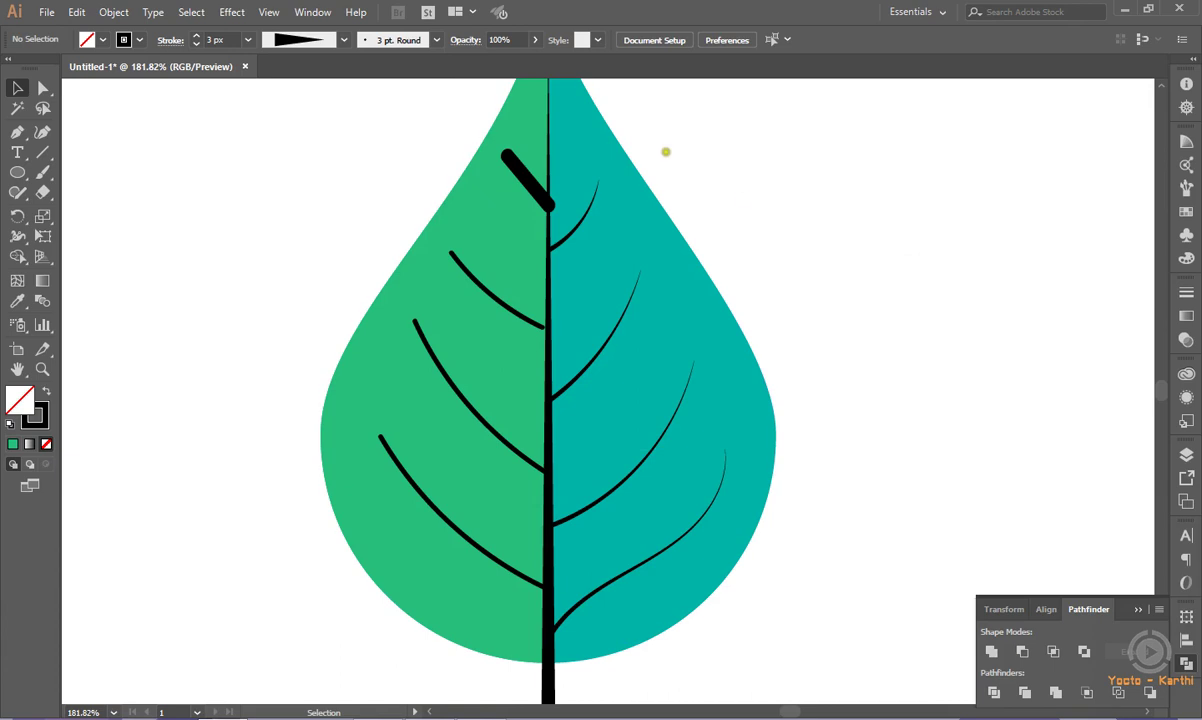
# Select the left veins briefly, then inspect the upper-right vein's tapered stroke.
pyautogui.click(528, 177)
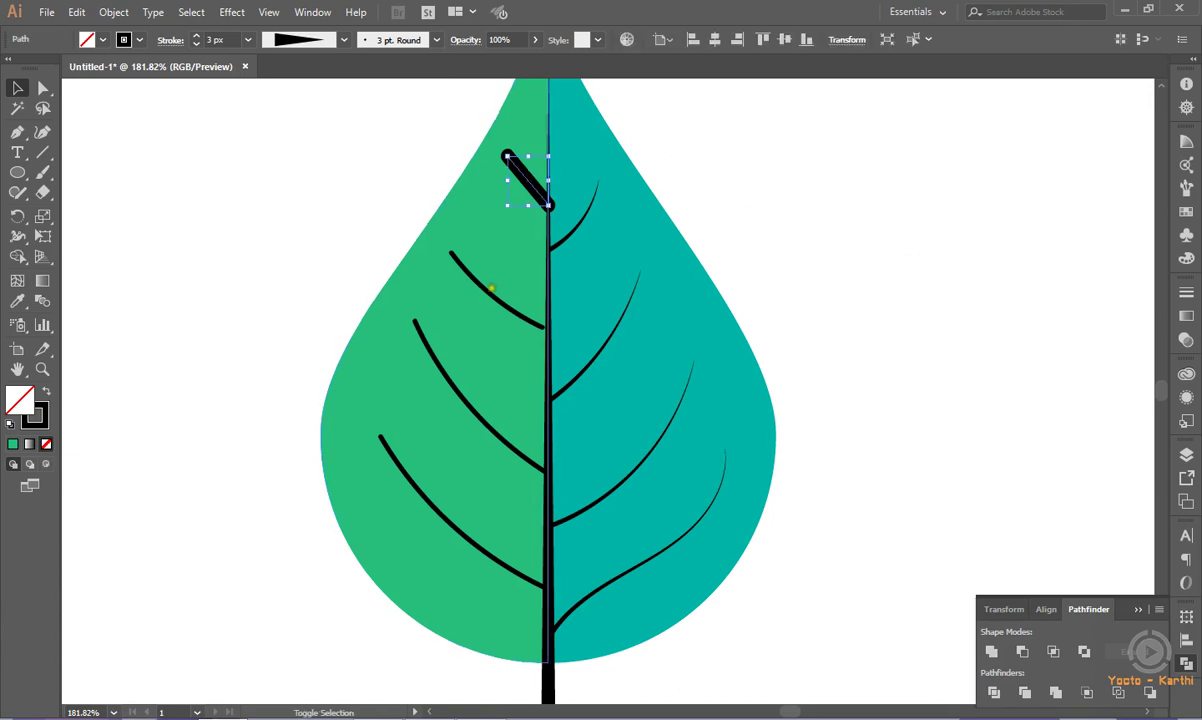
pyautogui.keyDown('shift'); pyautogui.click(490, 291); pyautogui.keyUp('shift')
pyautogui.keyDown('shift'); pyautogui.click(470, 401); pyautogui.keyUp('shift')
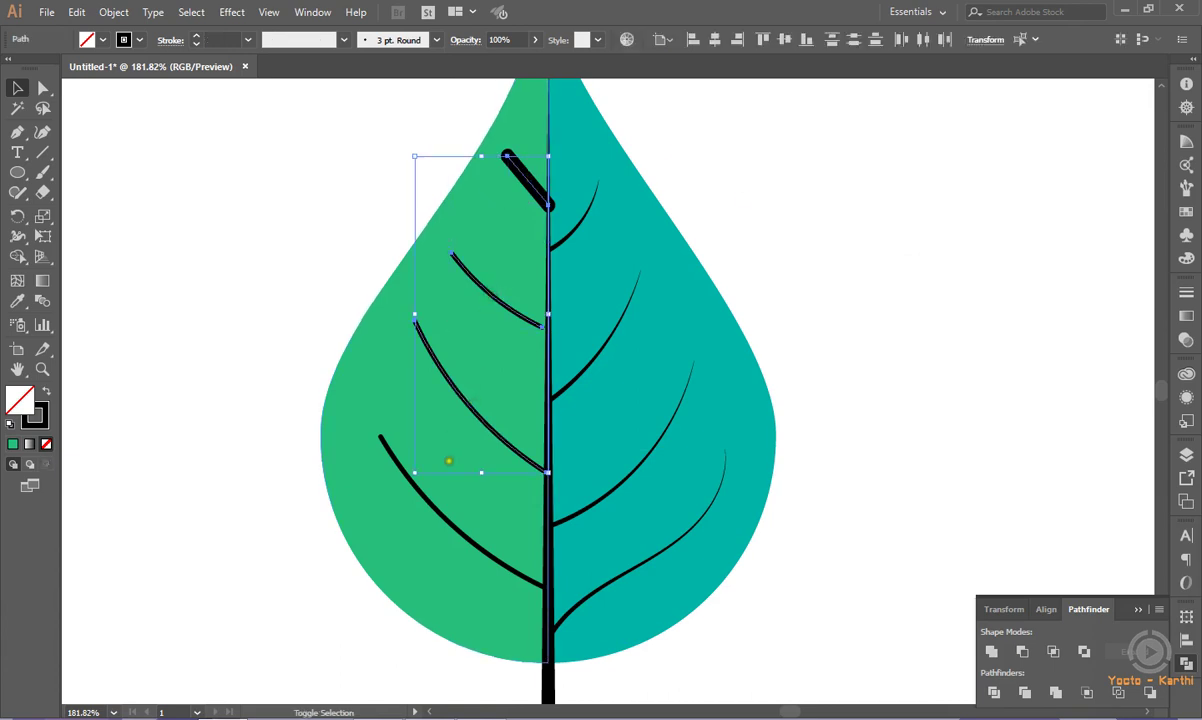
pyautogui.click(341, 209)
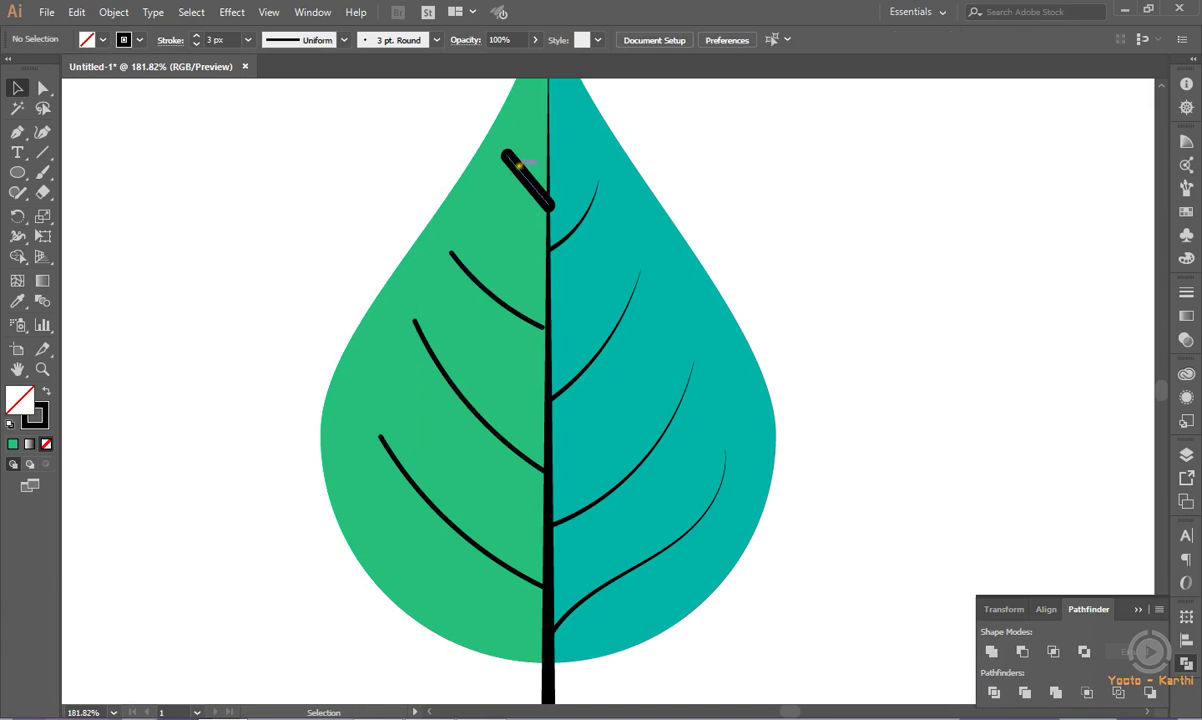
pyautogui.click(564, 232)
pyautogui.click(380, 155)
# Select the short top vein and the three left veins and set them to 3 px.
pyautogui.click(506, 168)
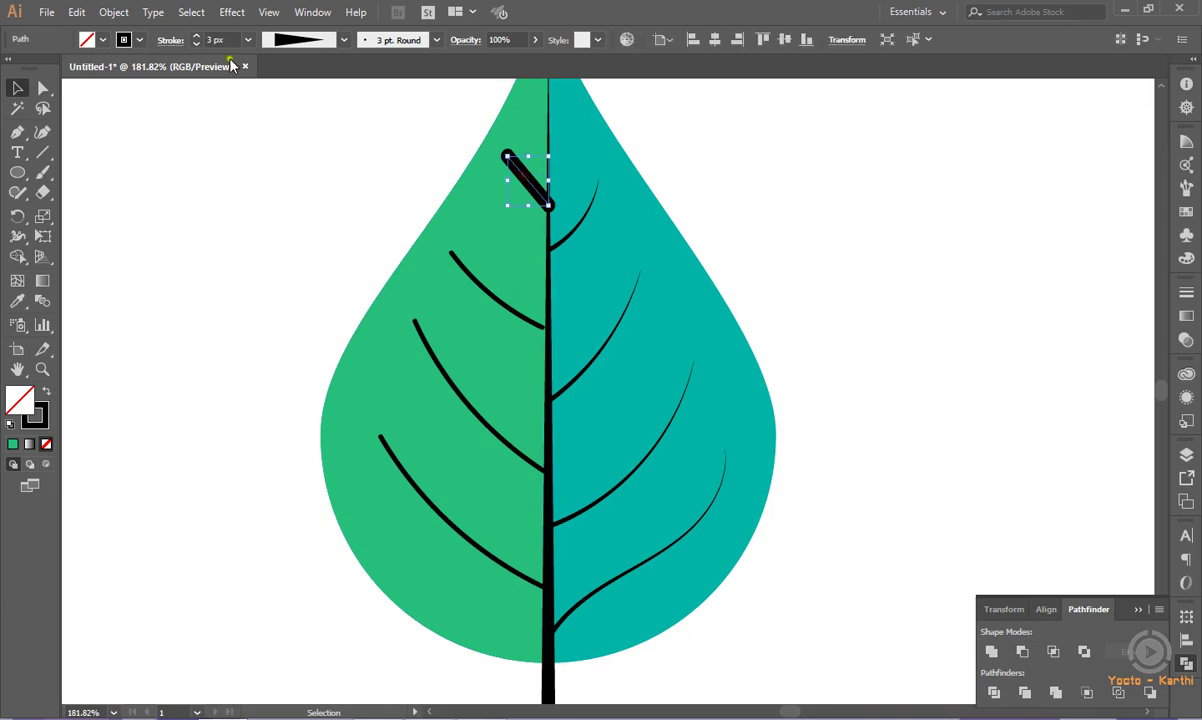
pyautogui.click(456, 270)
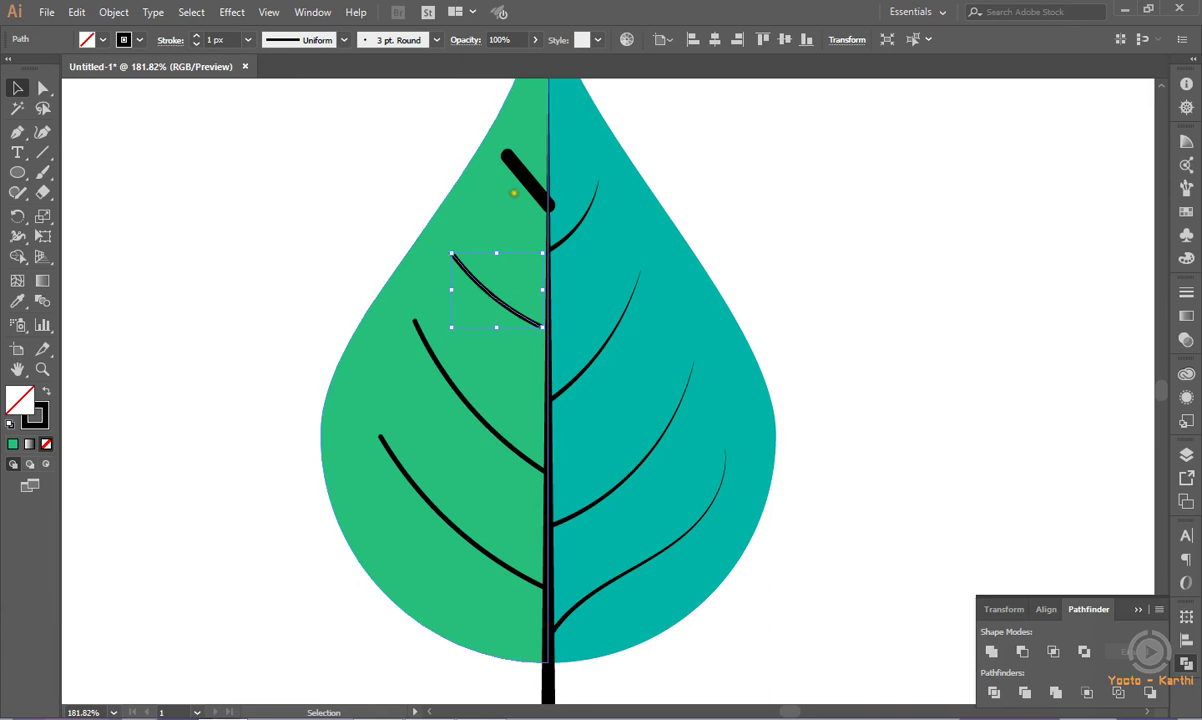
pyautogui.click(512, 180)
pyautogui.keyDown('shift'); pyautogui.click(484, 287); pyautogui.keyUp('shift')
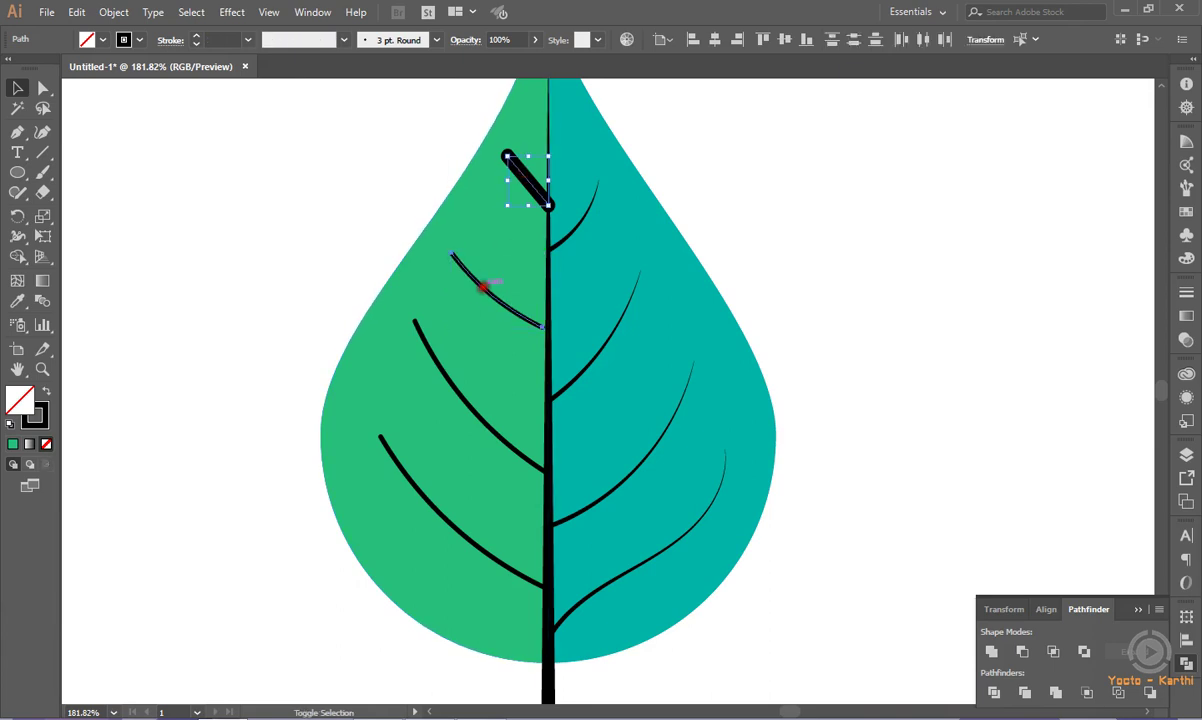
pyautogui.keyDown('shift'); pyautogui.click(460, 396); pyautogui.keyUp('shift')
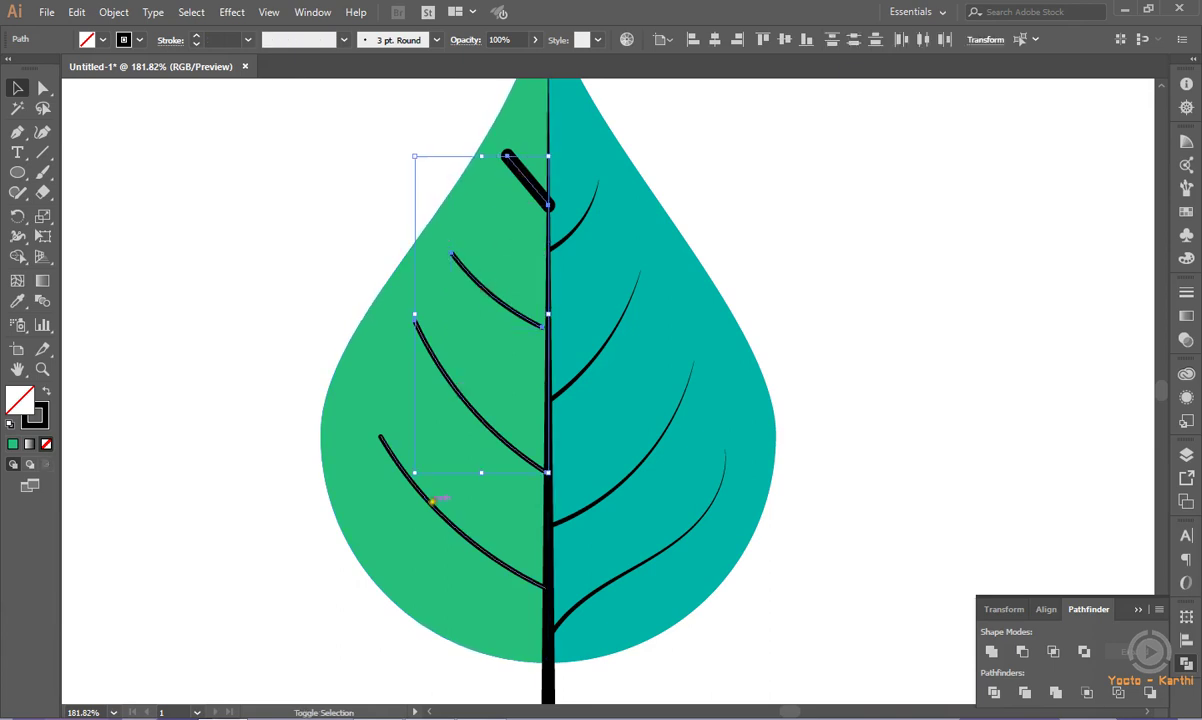
pyautogui.keyDown('shift'); pyautogui.click(432, 505); pyautogui.keyUp('shift')
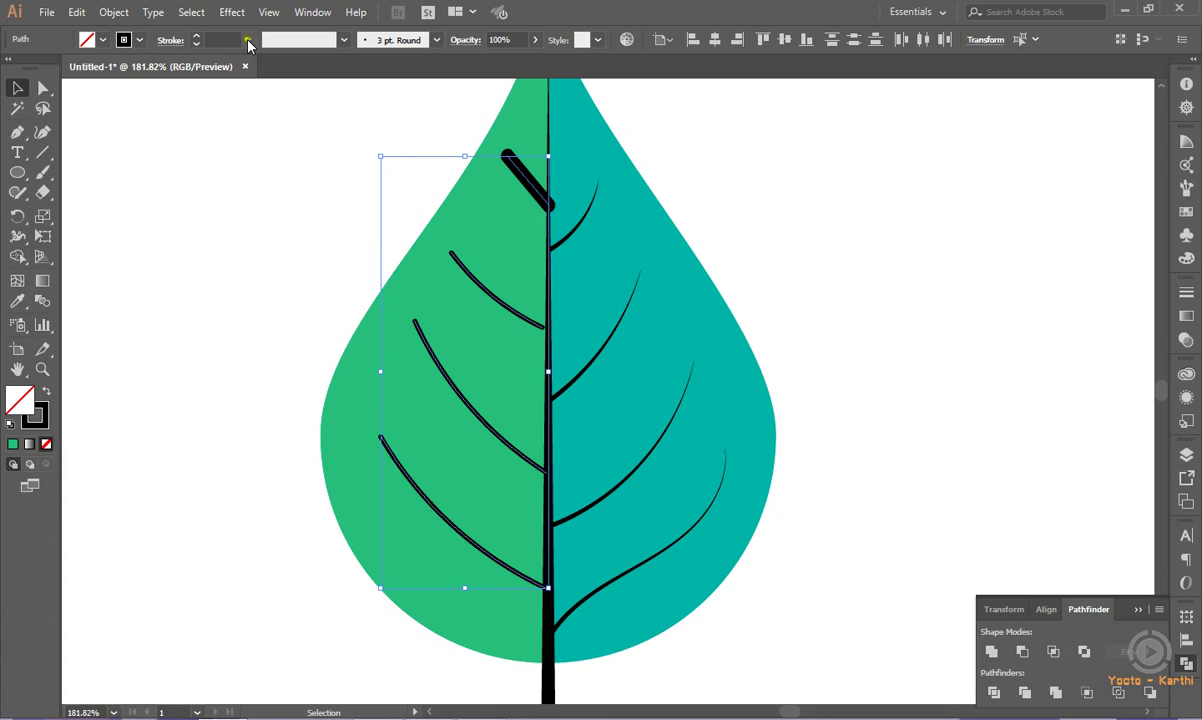
pyautogui.click(248, 40)
pyautogui.click(259, 94)
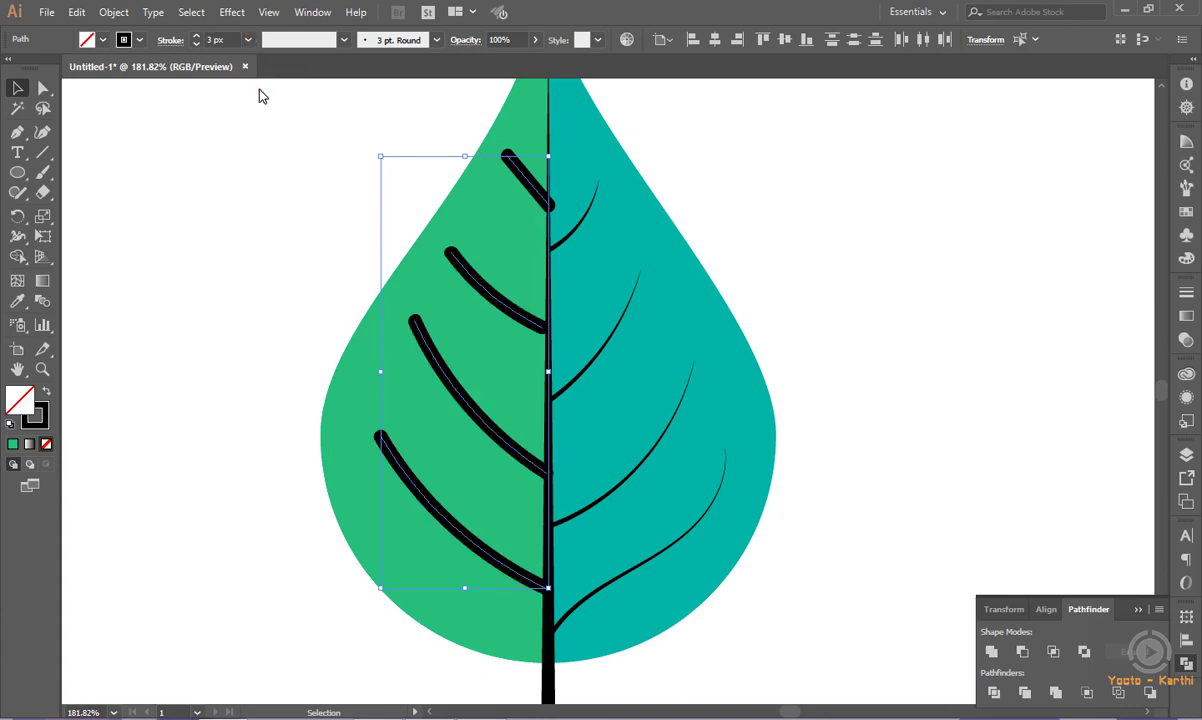
# Give those veins the Basic brush and Width Profile 4, flipped along the path.
pyautogui.click(436, 40)
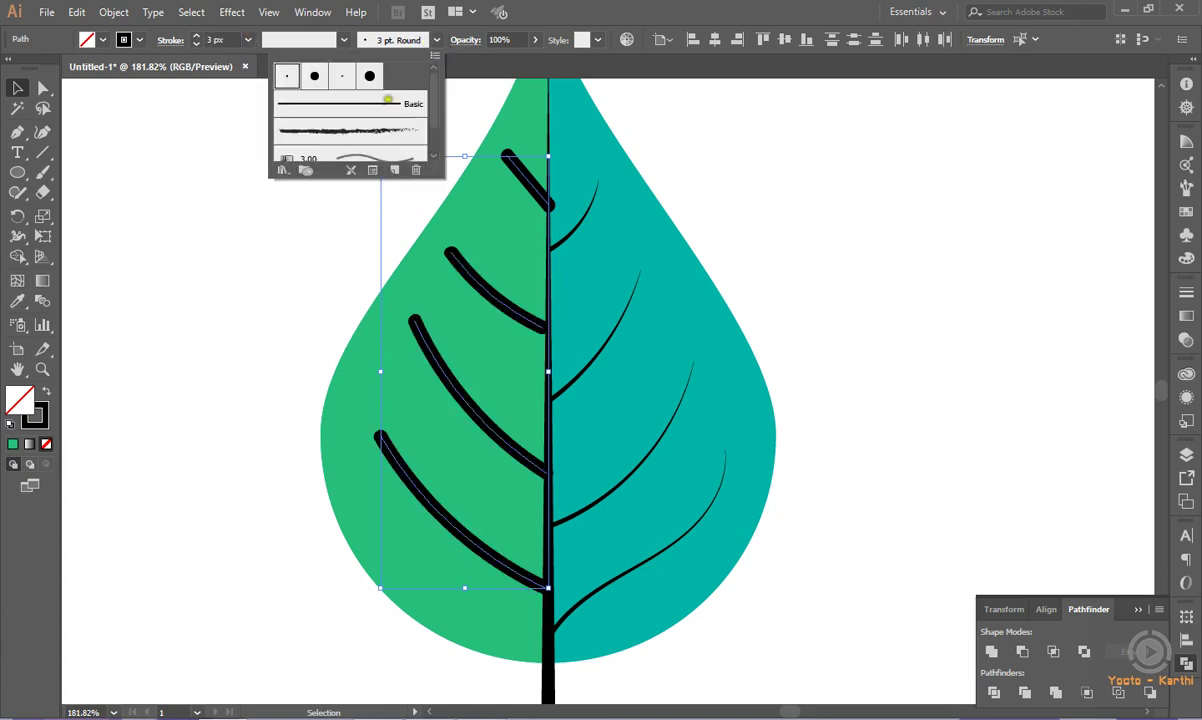
pyautogui.click(387, 100)
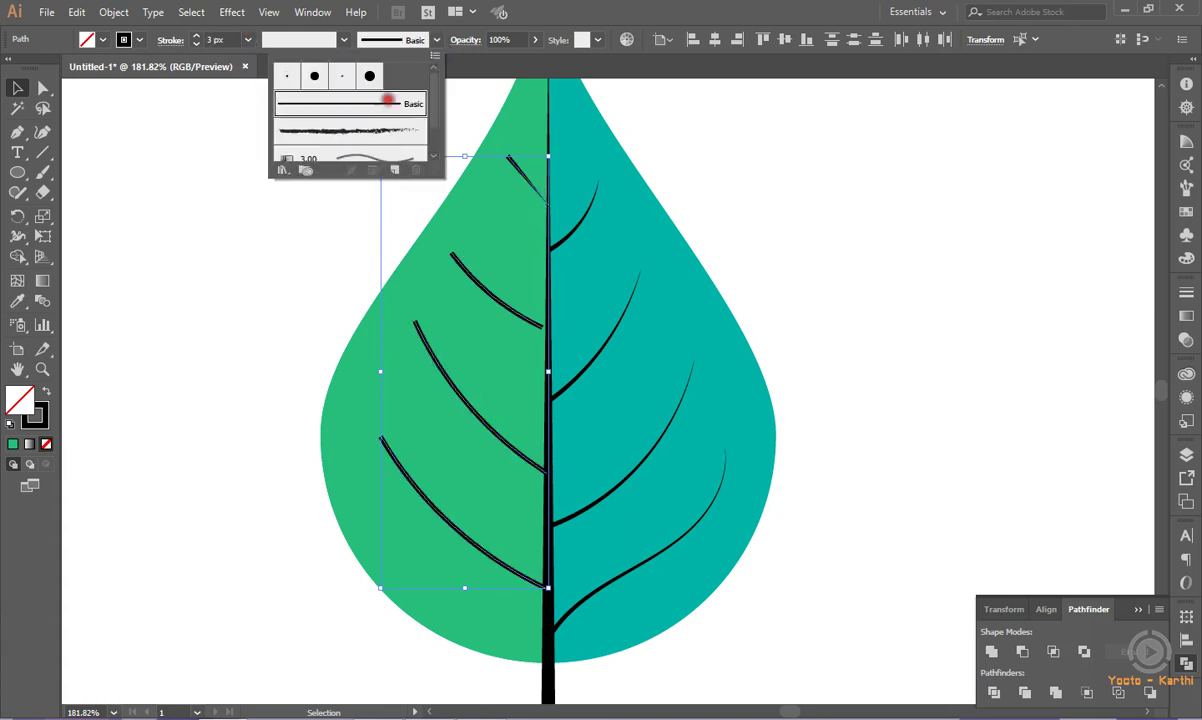
pyautogui.click(340, 40)
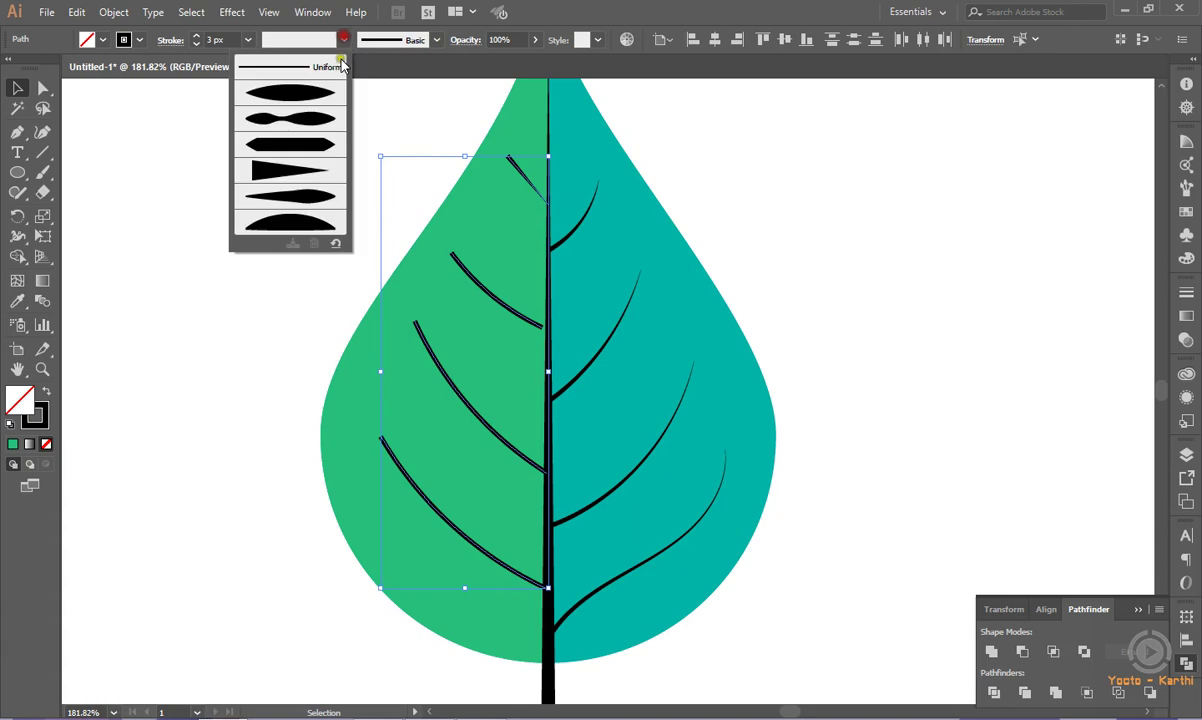
pyautogui.click(295, 174)
pyautogui.click(170, 40)
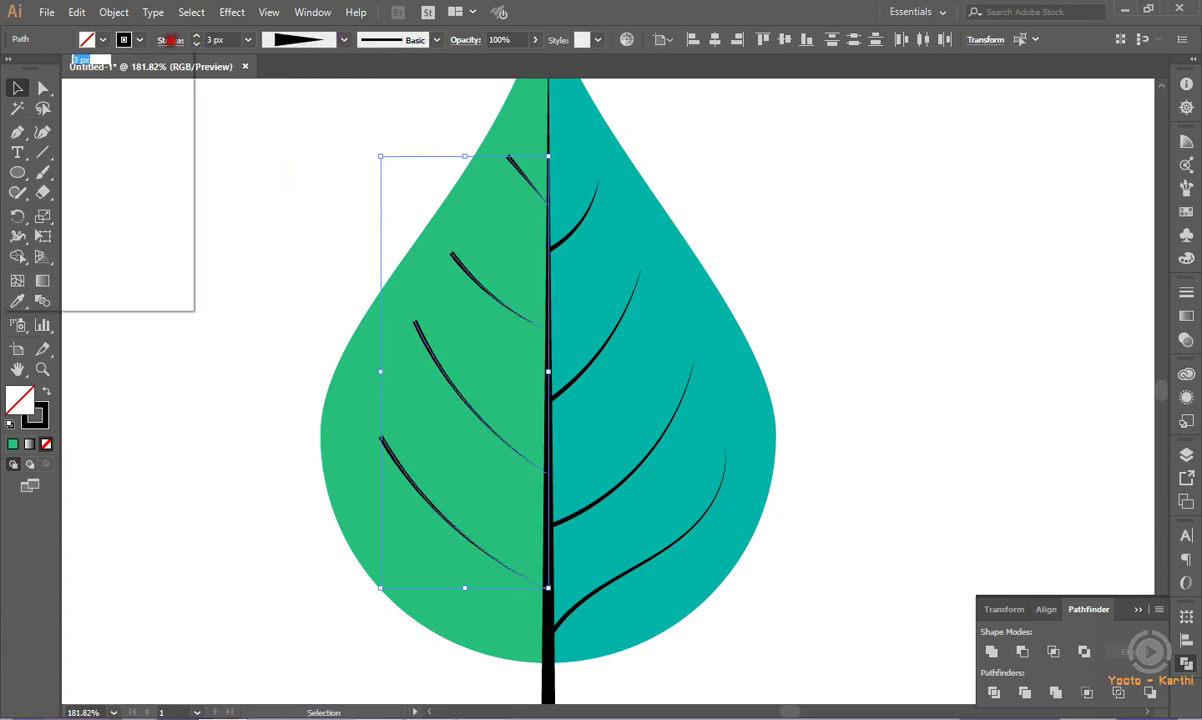
pyautogui.click(158, 296)
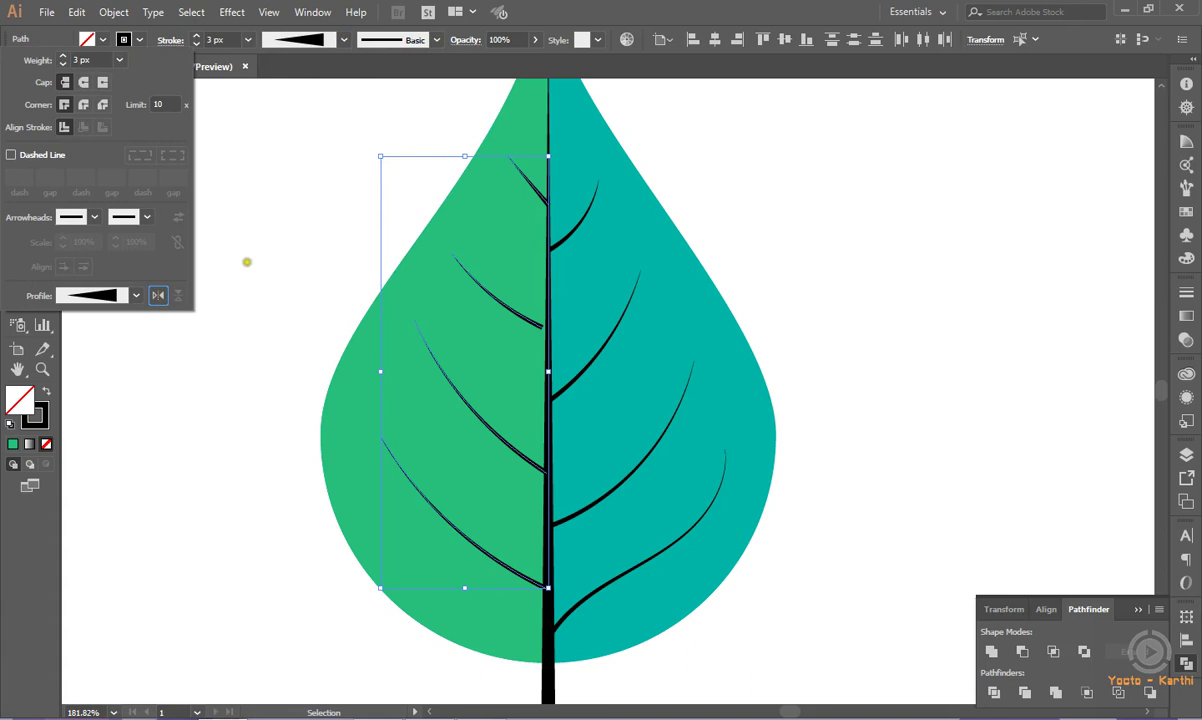
pyautogui.press('Escape')
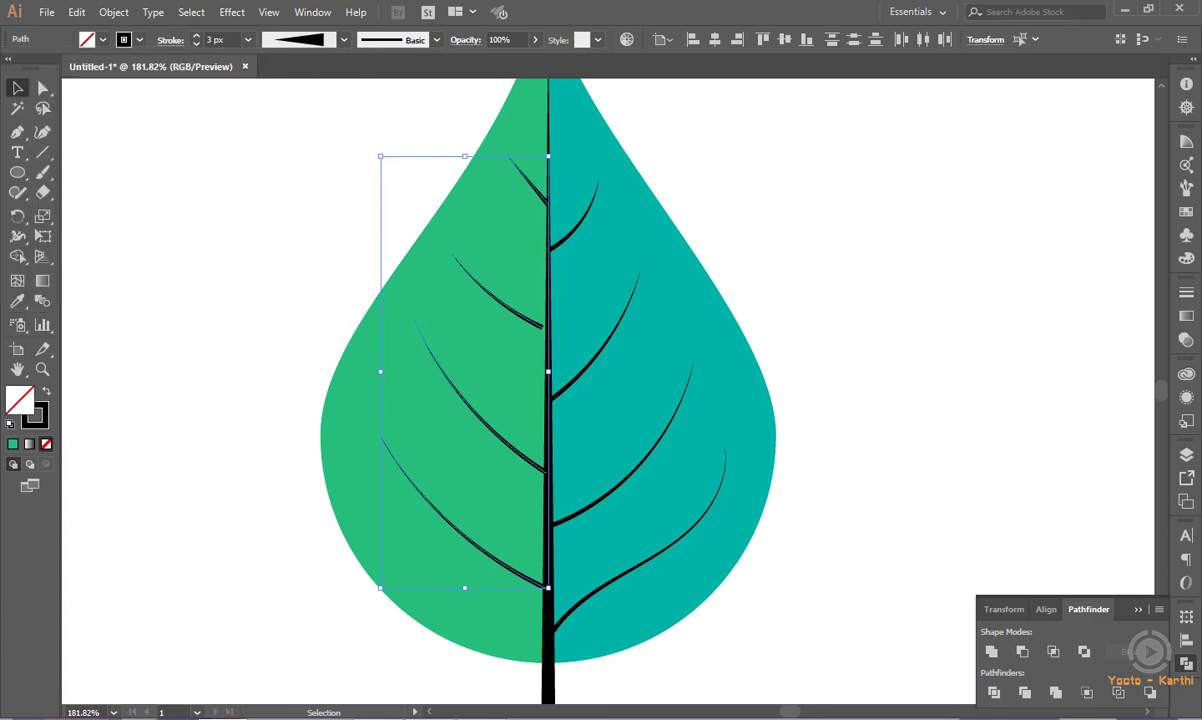
pyautogui.press('Right')
pyautogui.press('Left')
pyautogui.click(258, 226)
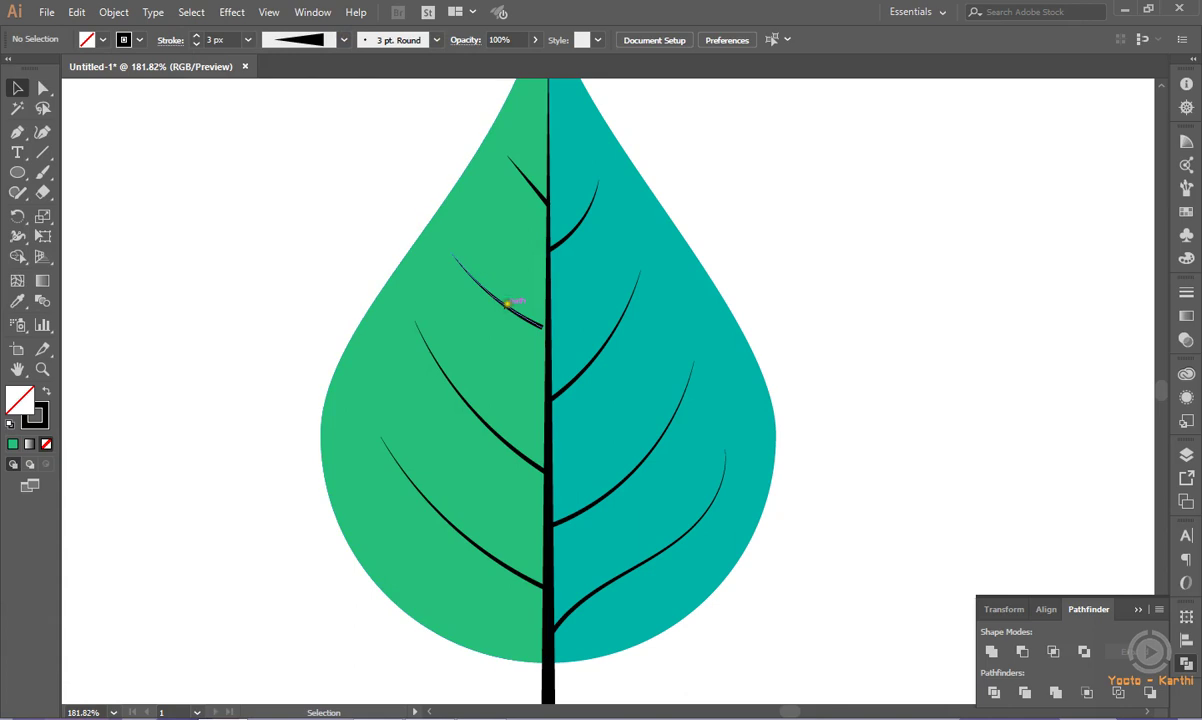
# Align the four left veins' thick ends against the central stem.
pyautogui.click(508, 303)
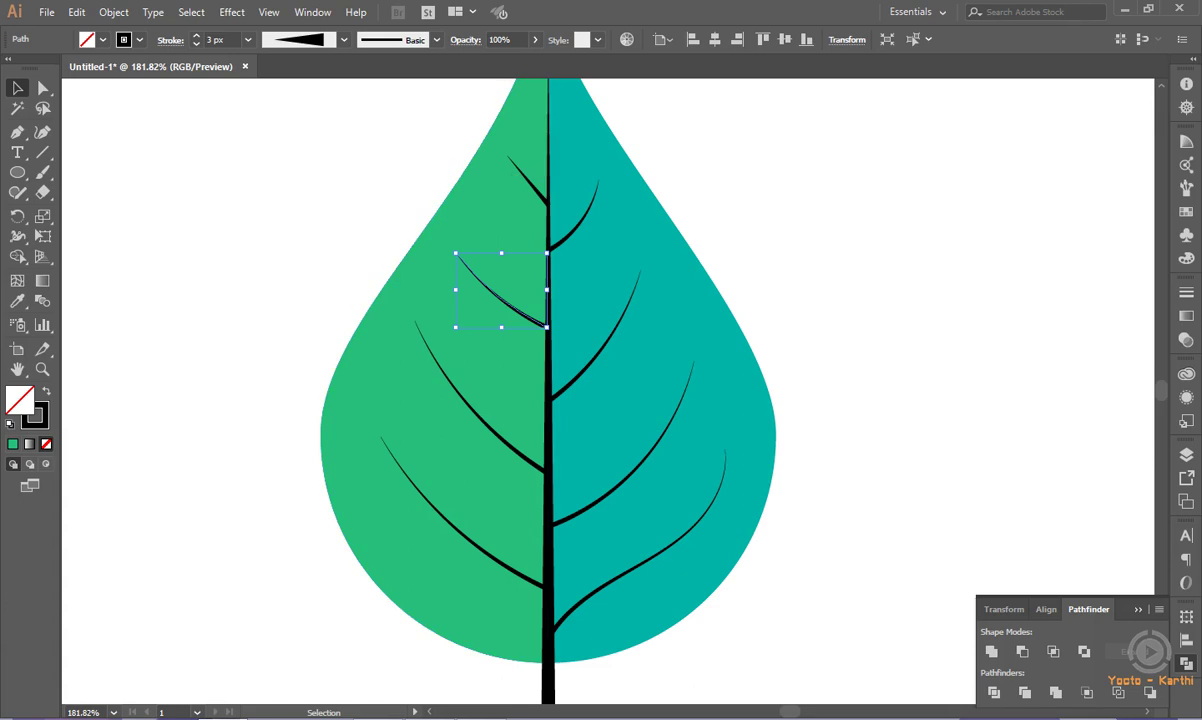
pyautogui.click(389, 150)
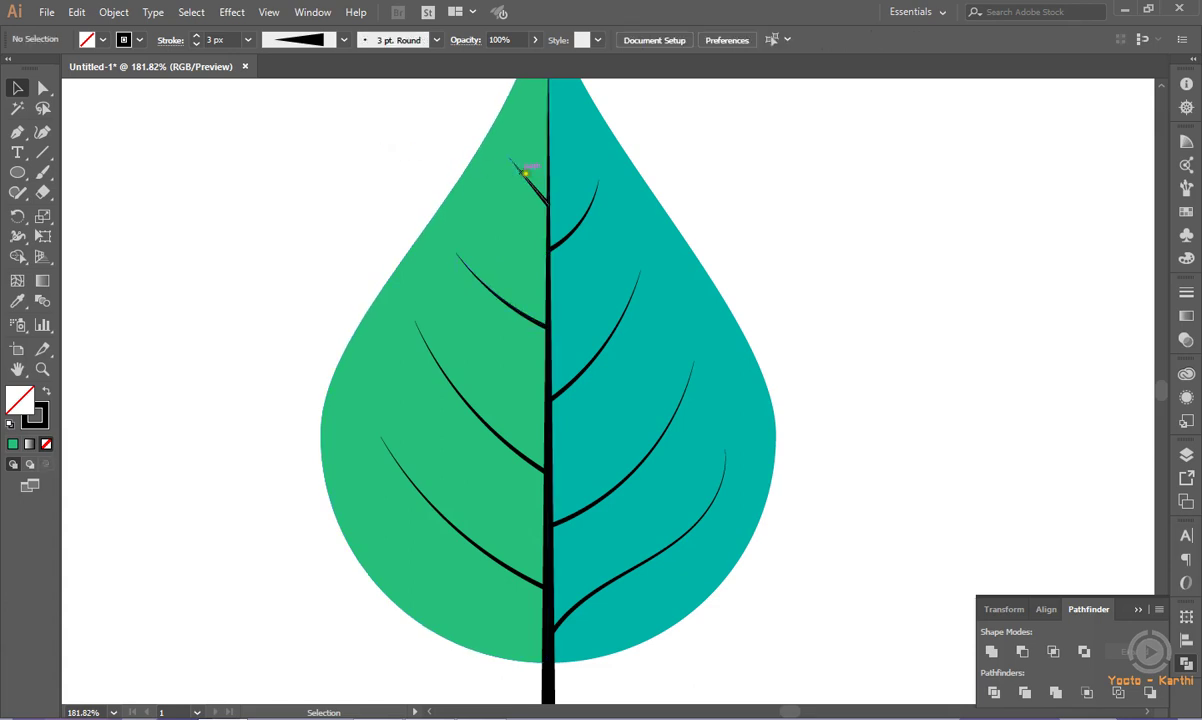
pyautogui.click(526, 175)
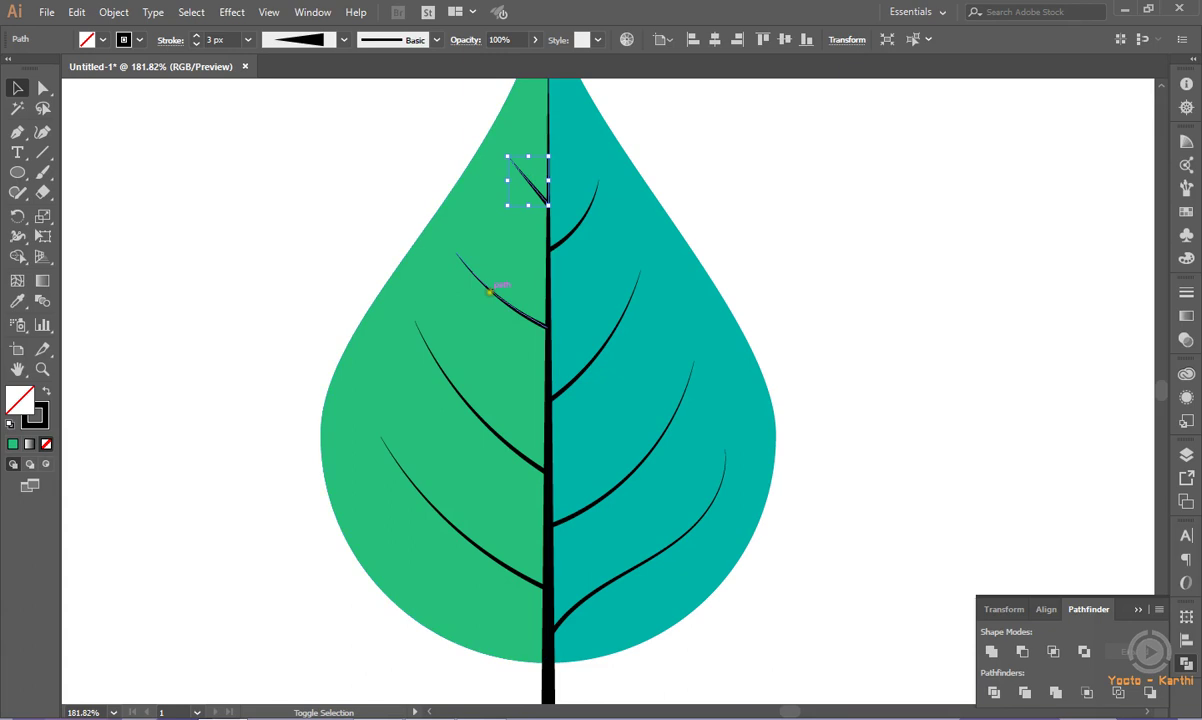
pyautogui.keyDown('shift'); pyautogui.click(491, 292); pyautogui.keyUp('shift')
pyautogui.keyDown('shift'); pyautogui.click(468, 409); pyautogui.keyUp('shift')
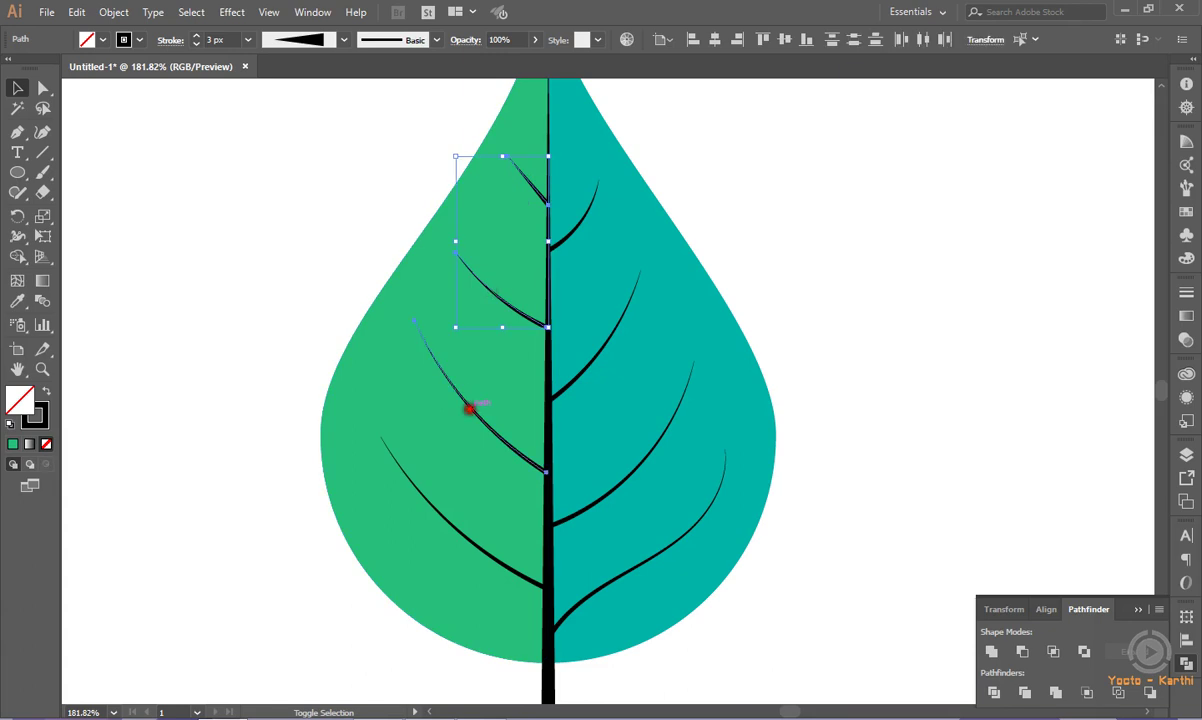
pyautogui.keyDown('shift'); pyautogui.click(459, 508); pyautogui.keyUp('shift')
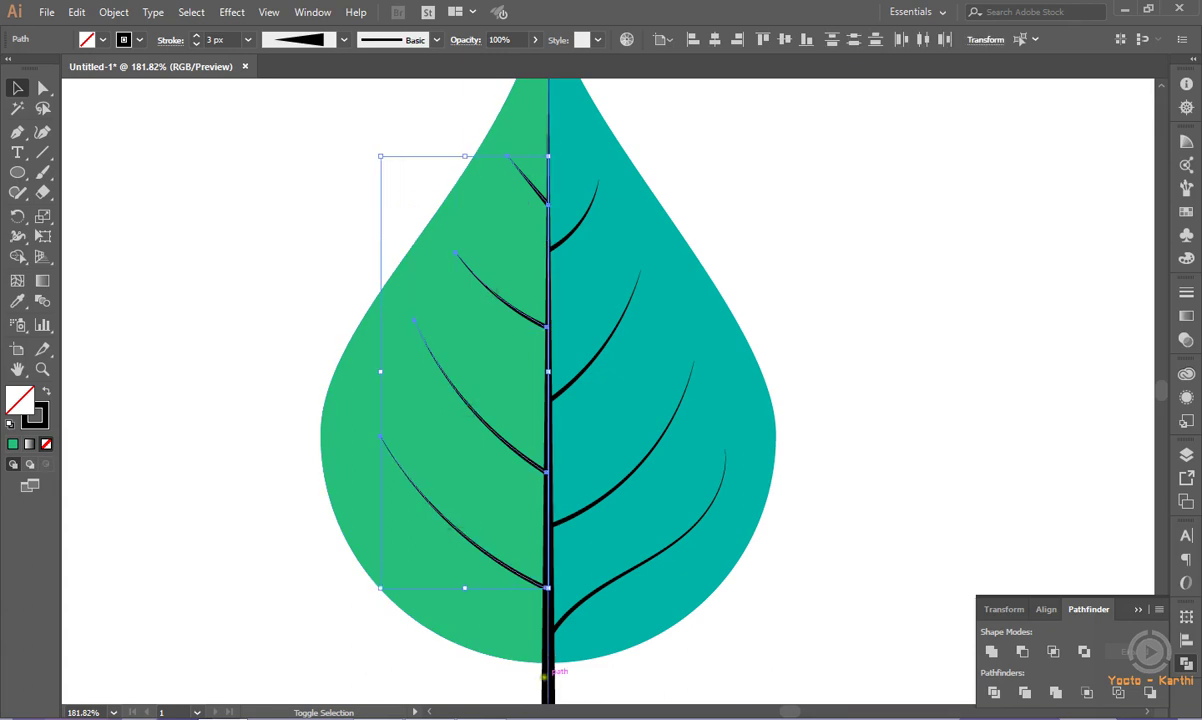
pyautogui.keyDown('shift'); pyautogui.click(548, 677); pyautogui.keyUp('shift')
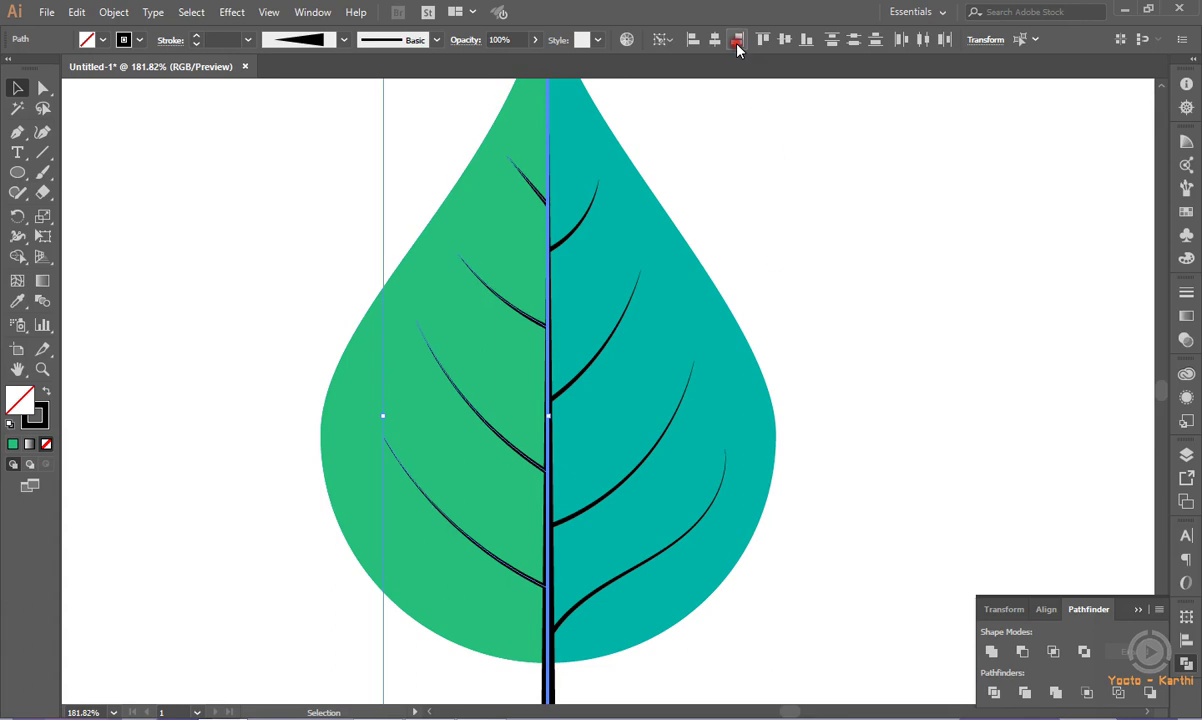
pyautogui.click(775, 261)
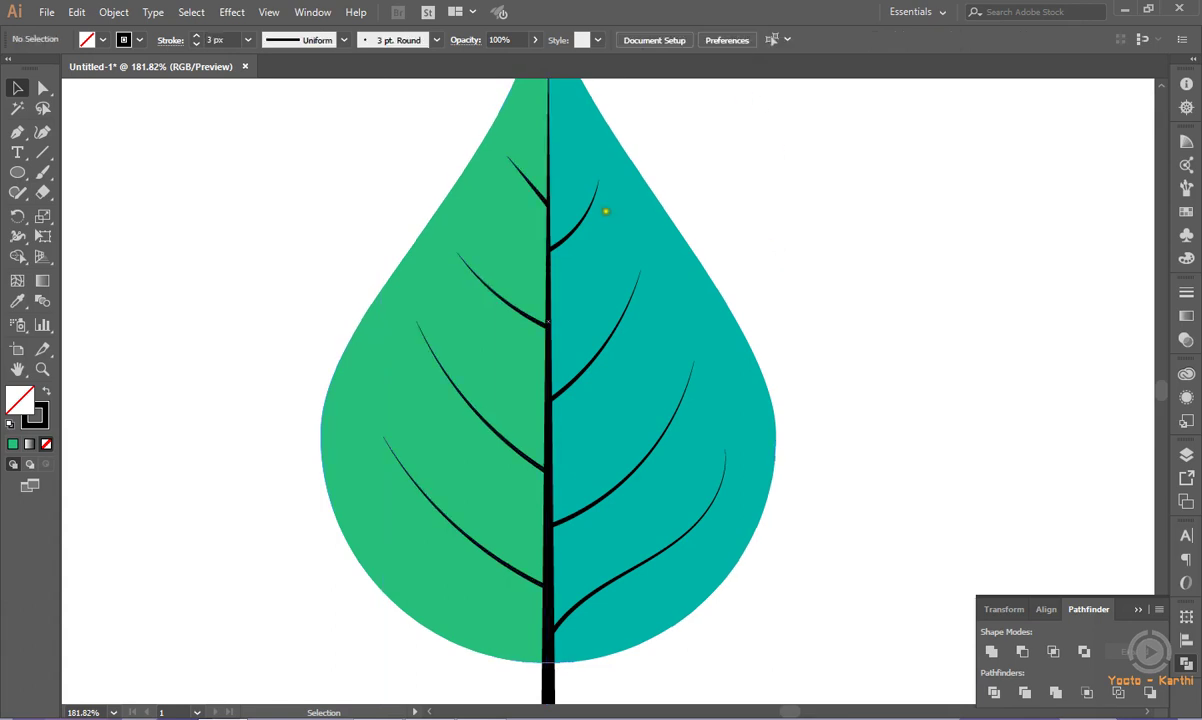
# Align the four right veins' ends against the central stem.
pyautogui.click(582, 204)
pyautogui.keyDown('shift'); pyautogui.click(603, 347); pyautogui.keyUp('shift')
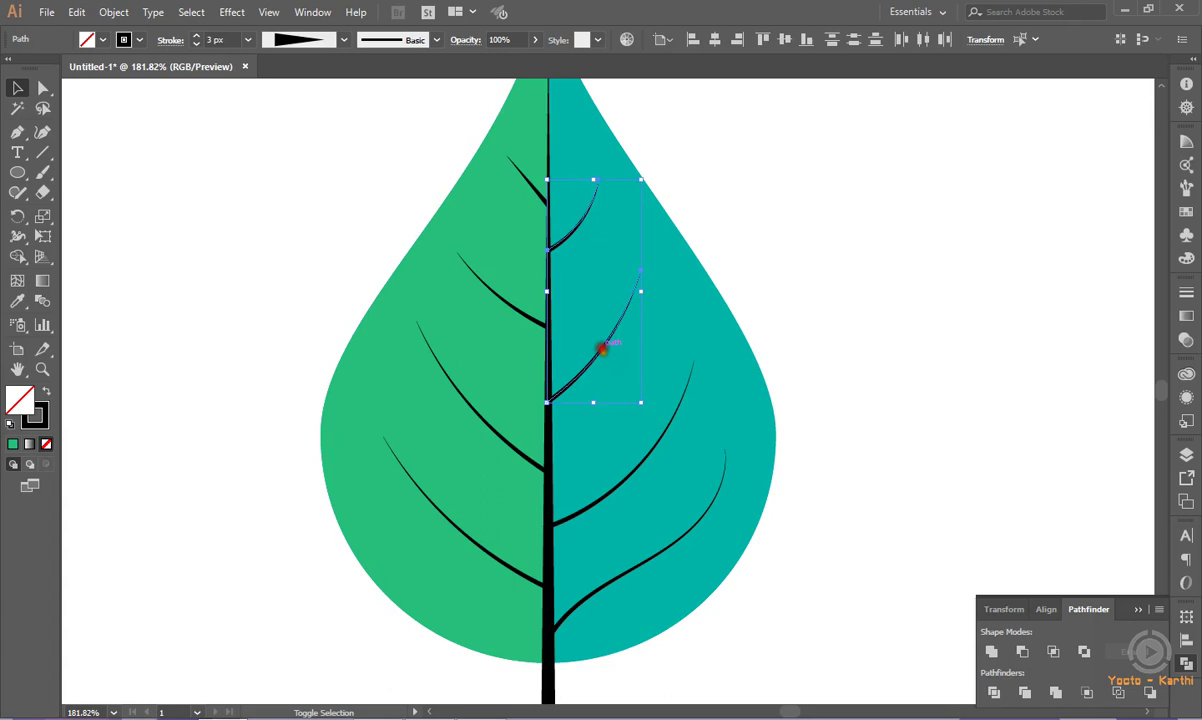
pyautogui.keyDown('shift'); pyautogui.click(614, 485); pyautogui.keyUp('shift')
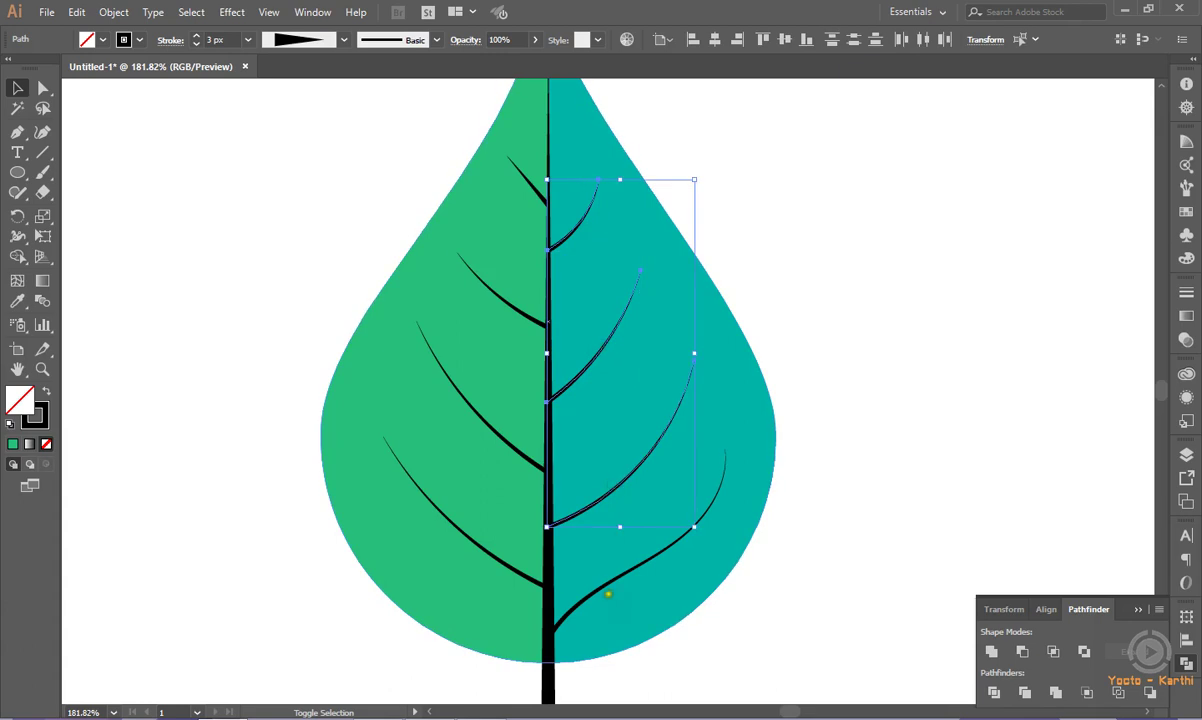
pyautogui.keyDown('shift'); pyautogui.click(610, 579); pyautogui.keyUp('shift')
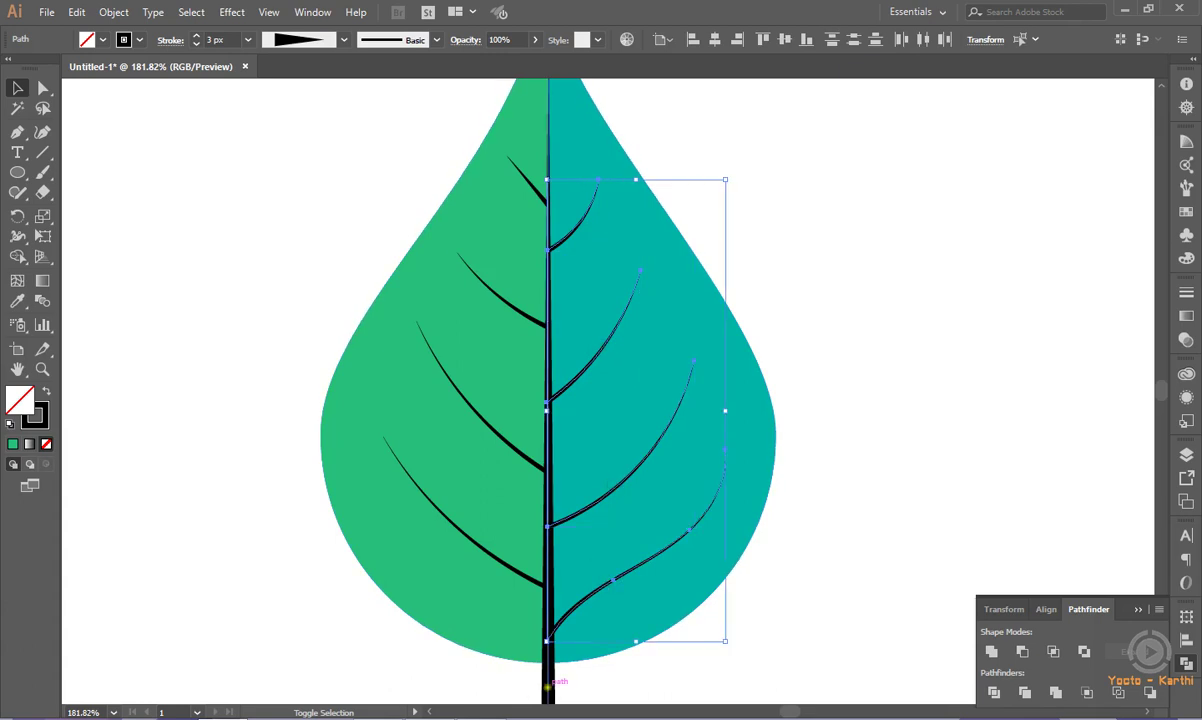
pyautogui.keyDown('shift'); pyautogui.click(549, 686); pyautogui.keyUp('shift')
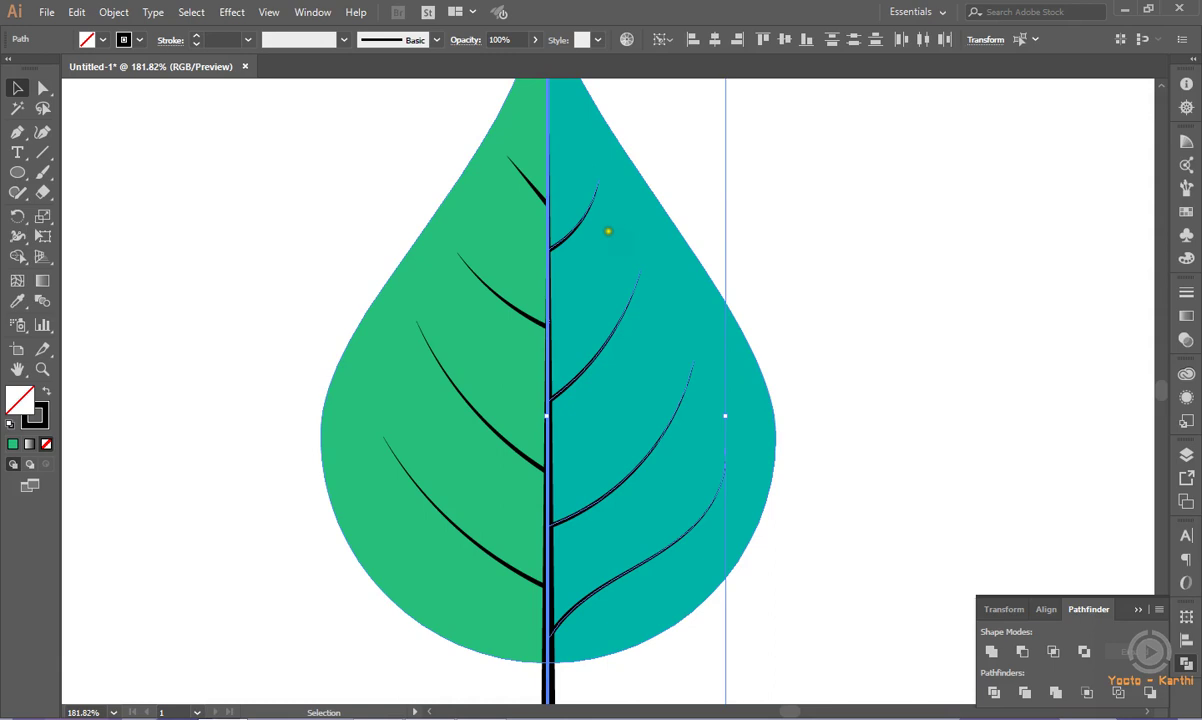
pyautogui.click(691, 40)
pyautogui.click(859, 219)
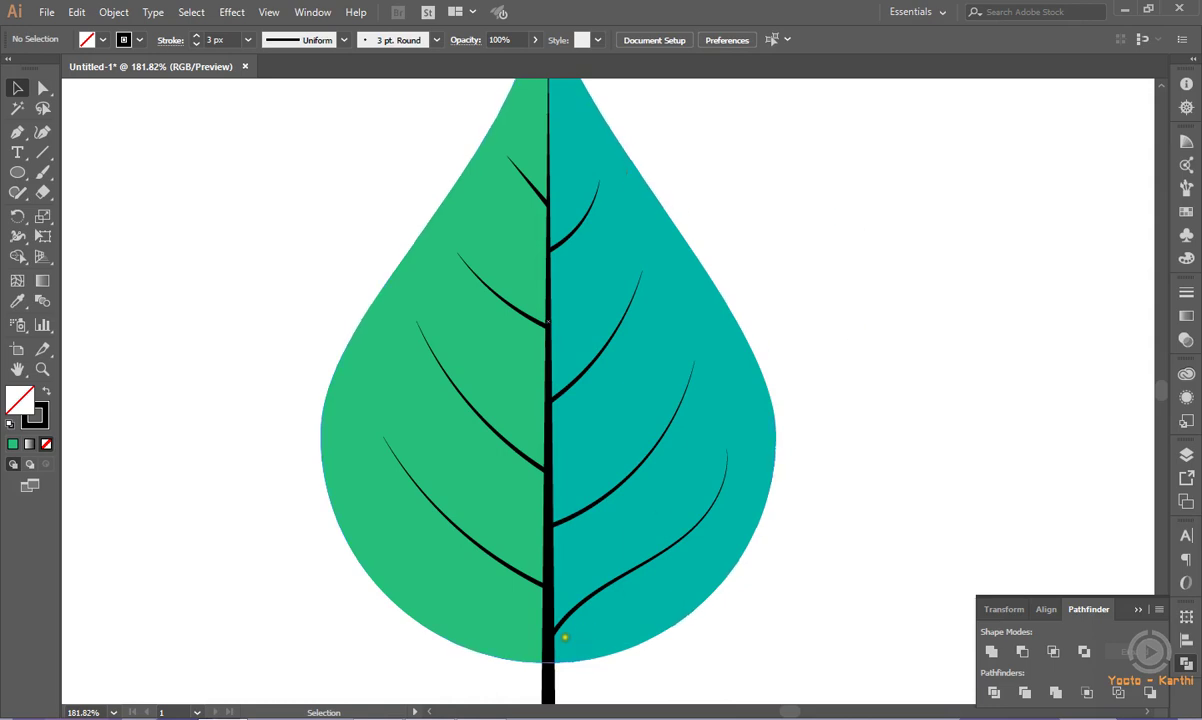
# Select all the veins on both halves of the leaf, leaving out the stem.
pyautogui.click(548, 636)
pyautogui.keyDown('shift'); pyautogui.click(582, 602); pyautogui.keyUp('shift')
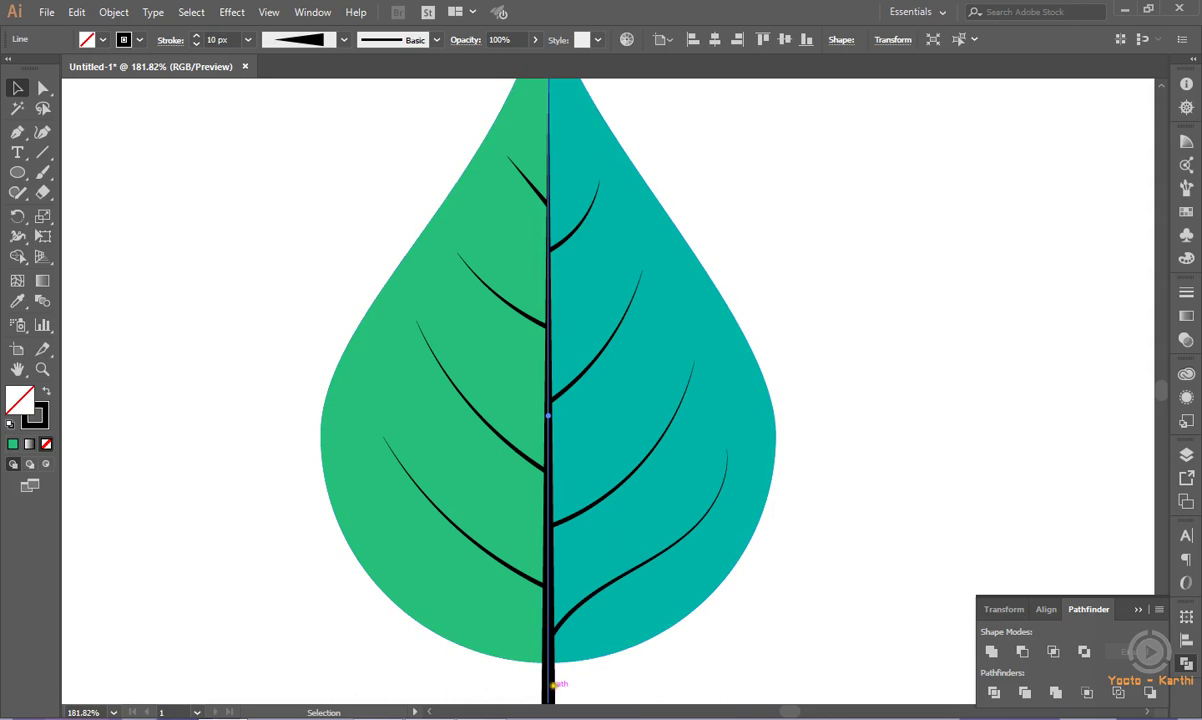
pyautogui.keyDown('shift'); pyautogui.click(601, 589); pyautogui.keyUp('shift')
pyautogui.keyDown('shift'); pyautogui.click(600, 502); pyautogui.keyUp('shift')
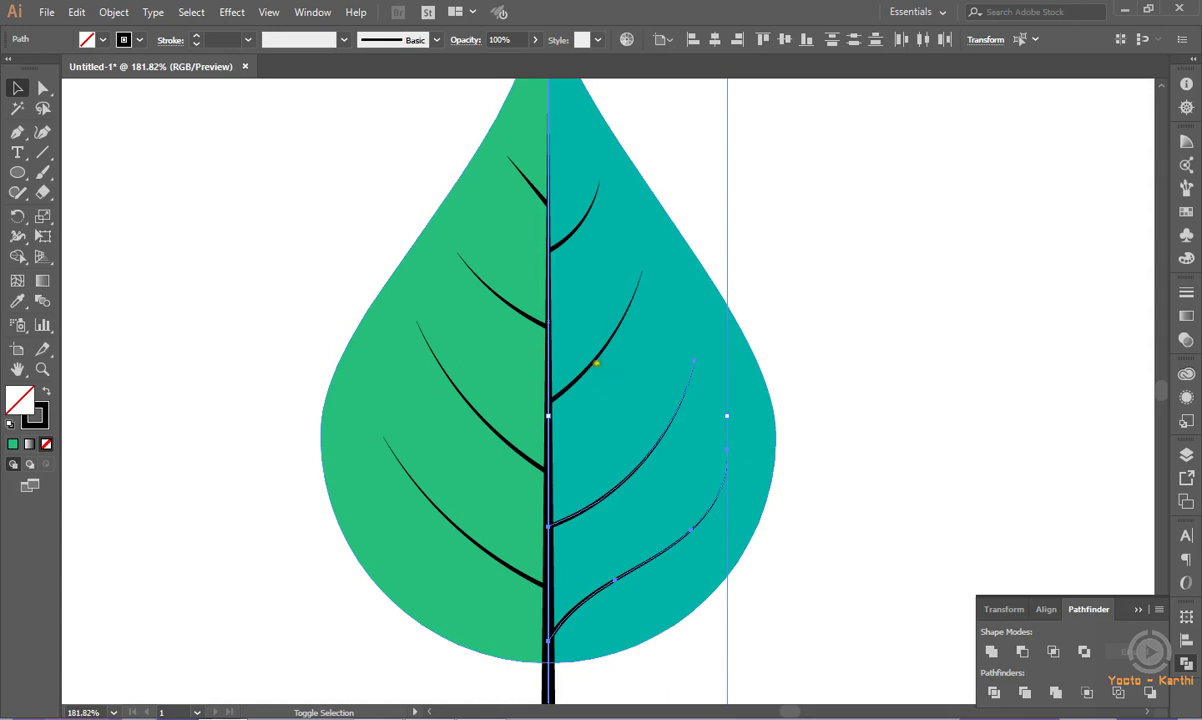
pyautogui.keyDown('shift'); pyautogui.click(596, 362); pyautogui.keyUp('shift')
pyautogui.keyDown('shift'); pyautogui.click(565, 237); pyautogui.keyUp('shift')
pyautogui.keyDown('shift'); pyautogui.click(527, 183); pyautogui.keyUp('shift')
pyautogui.keyDown('shift'); pyautogui.click(494, 289); pyautogui.keyUp('shift')
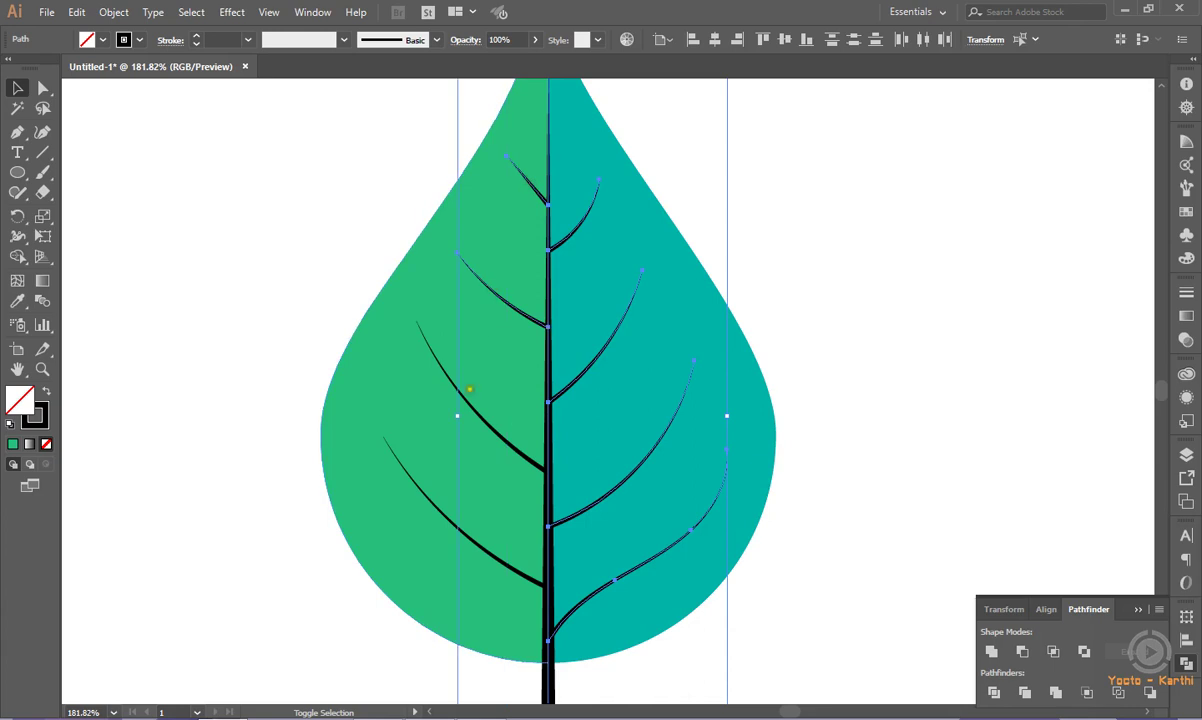
pyautogui.keyDown('shift'); pyautogui.click(469, 402); pyautogui.keyUp('shift')
pyautogui.keyDown('shift'); pyautogui.click(466, 531); pyautogui.keyUp('shift')
pyautogui.keyDown('shift'); pyautogui.click(470, 528); pyautogui.keyUp('shift')
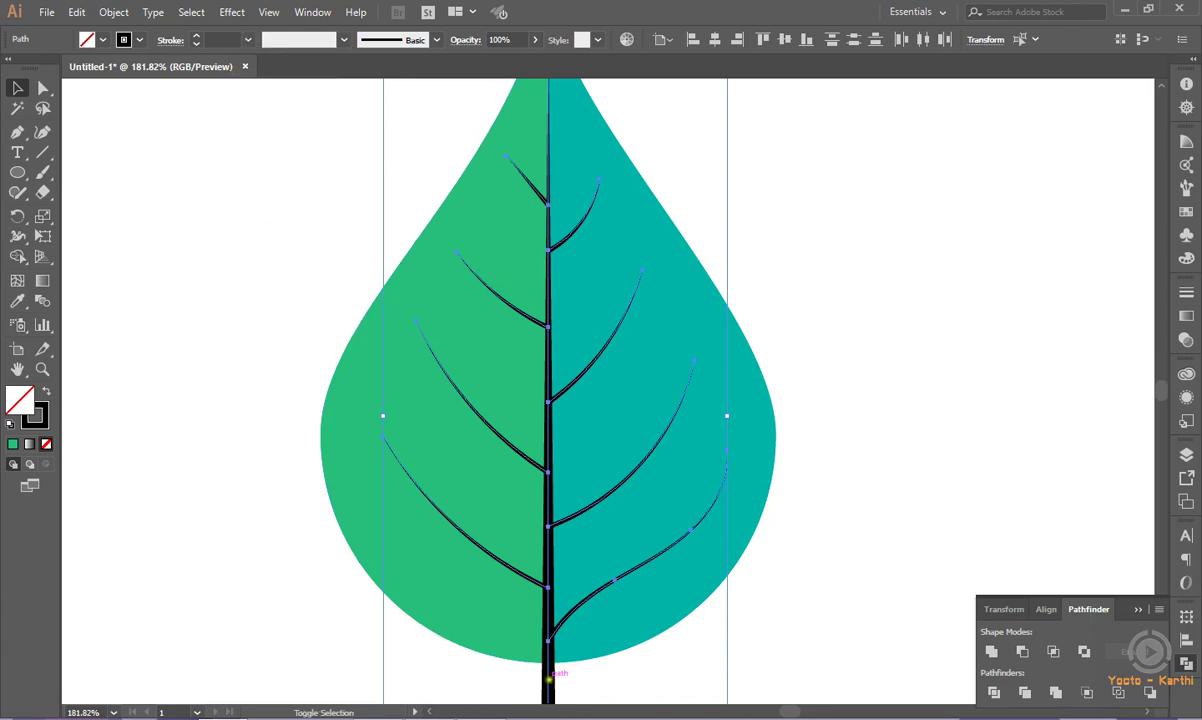
pyautogui.keyDown('shift'); pyautogui.click(551, 679); pyautogui.keyUp('shift')
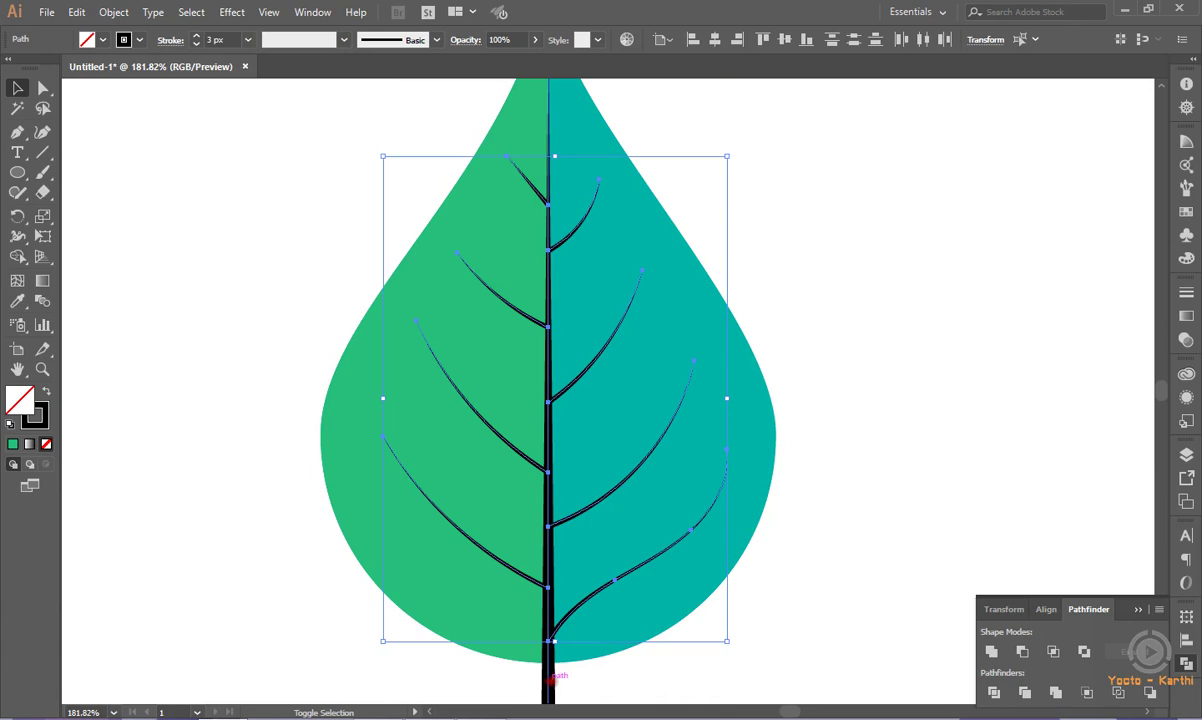
# Thicken the veins to 5 px and add the central stem to the selection.
pyautogui.click(247, 39)
pyautogui.click(268, 130)
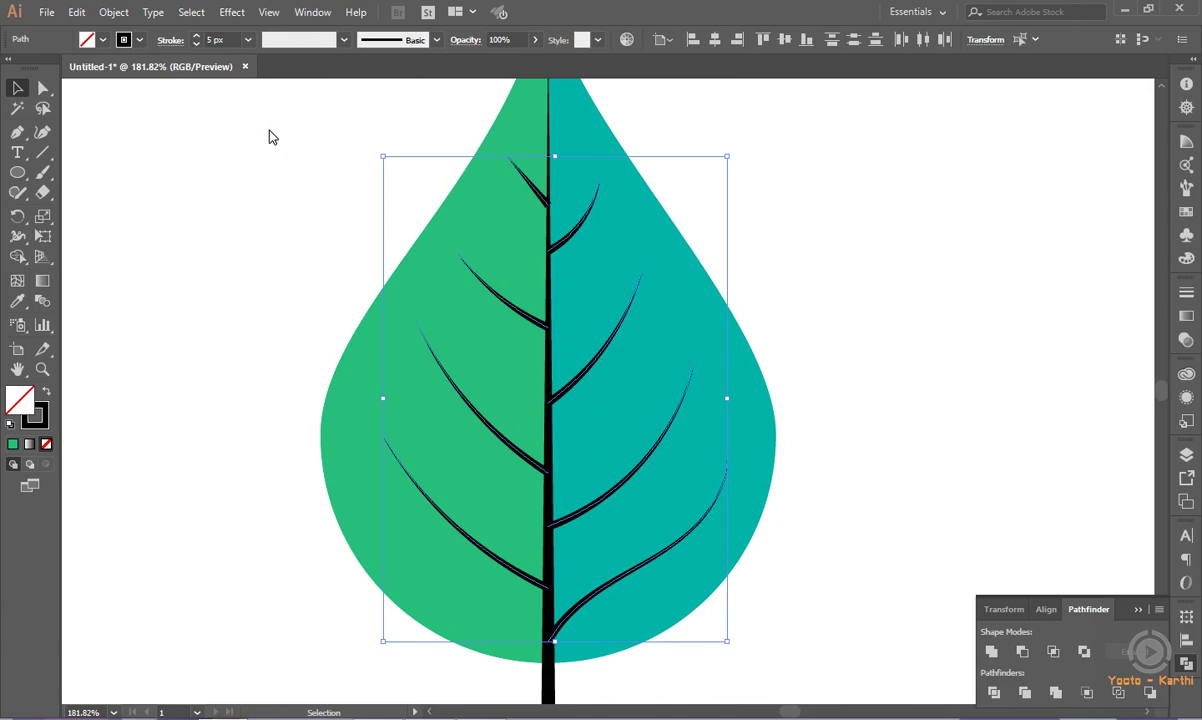
pyautogui.keyDown('shift'); pyautogui.click(548, 678); pyautogui.keyUp('shift')
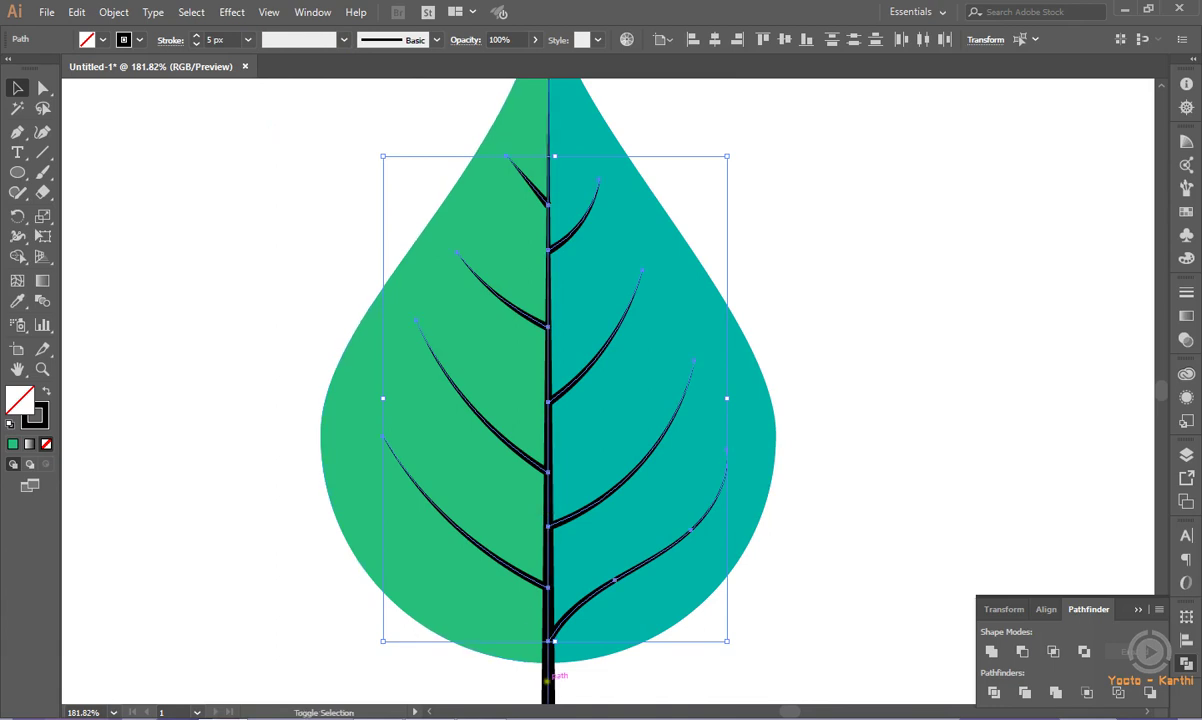
pyautogui.keyDown('shift'); pyautogui.click(548, 680); pyautogui.keyUp('shift')
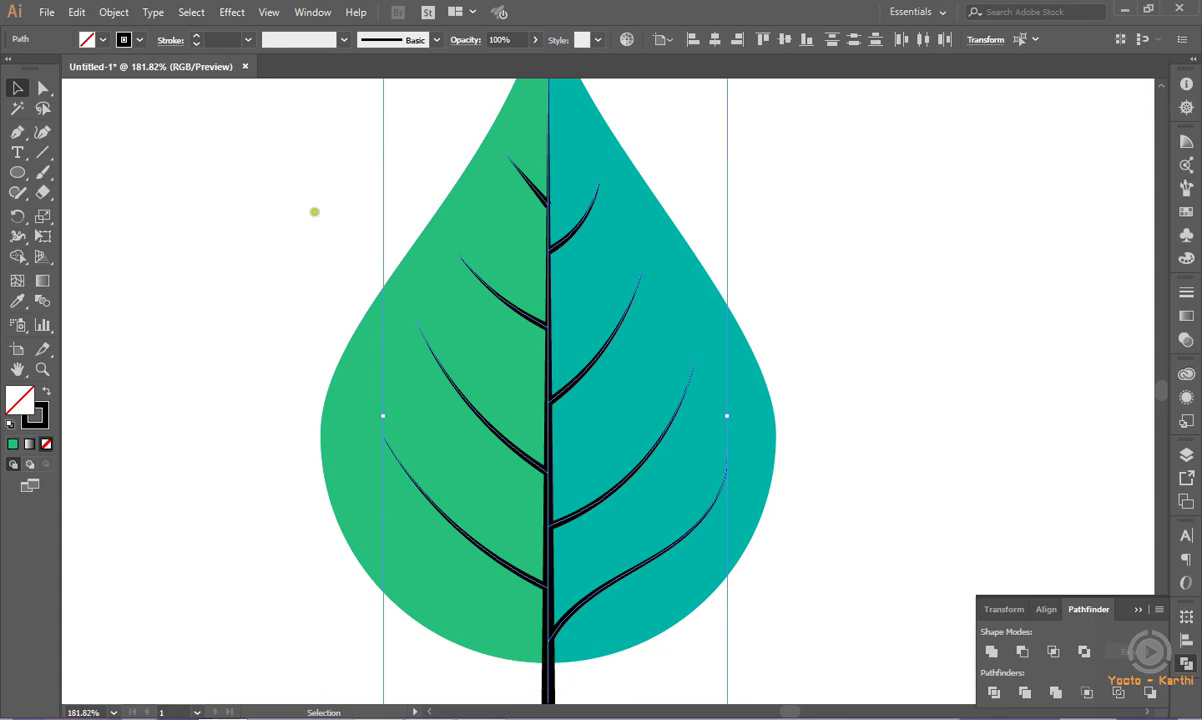
# Expand the veins' and stem's appearance and unite them into one black shape.
pyautogui.click(113, 12)
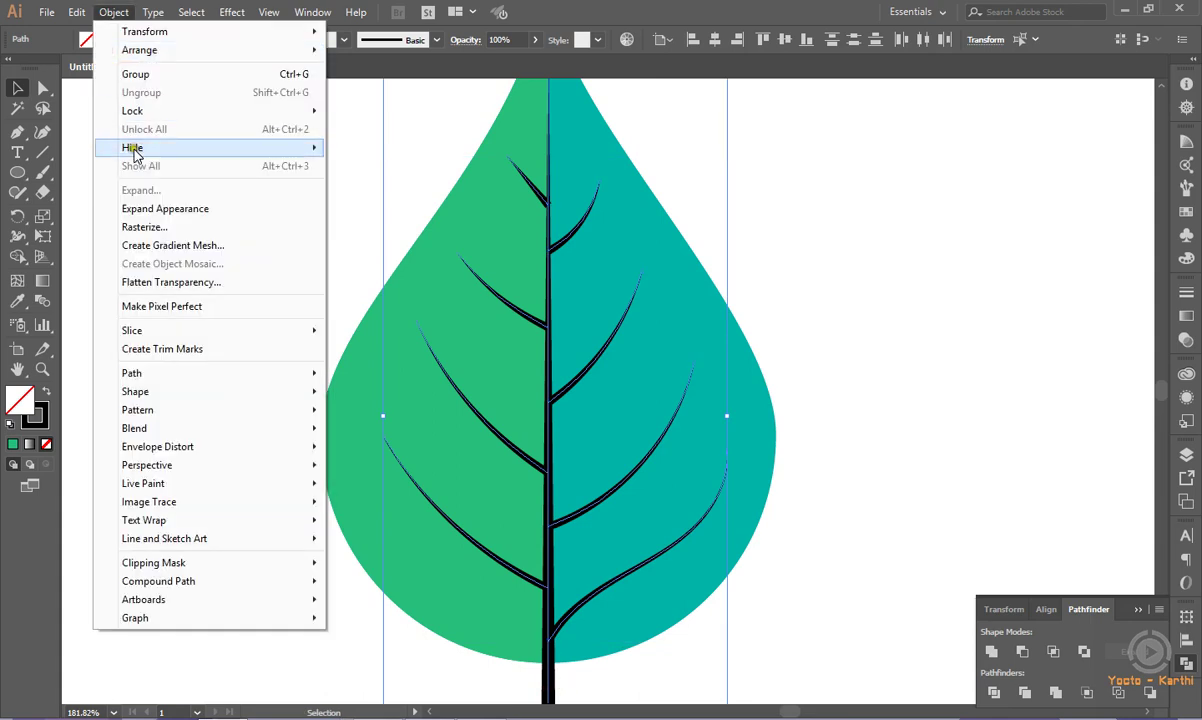
pyautogui.click(130, 209)
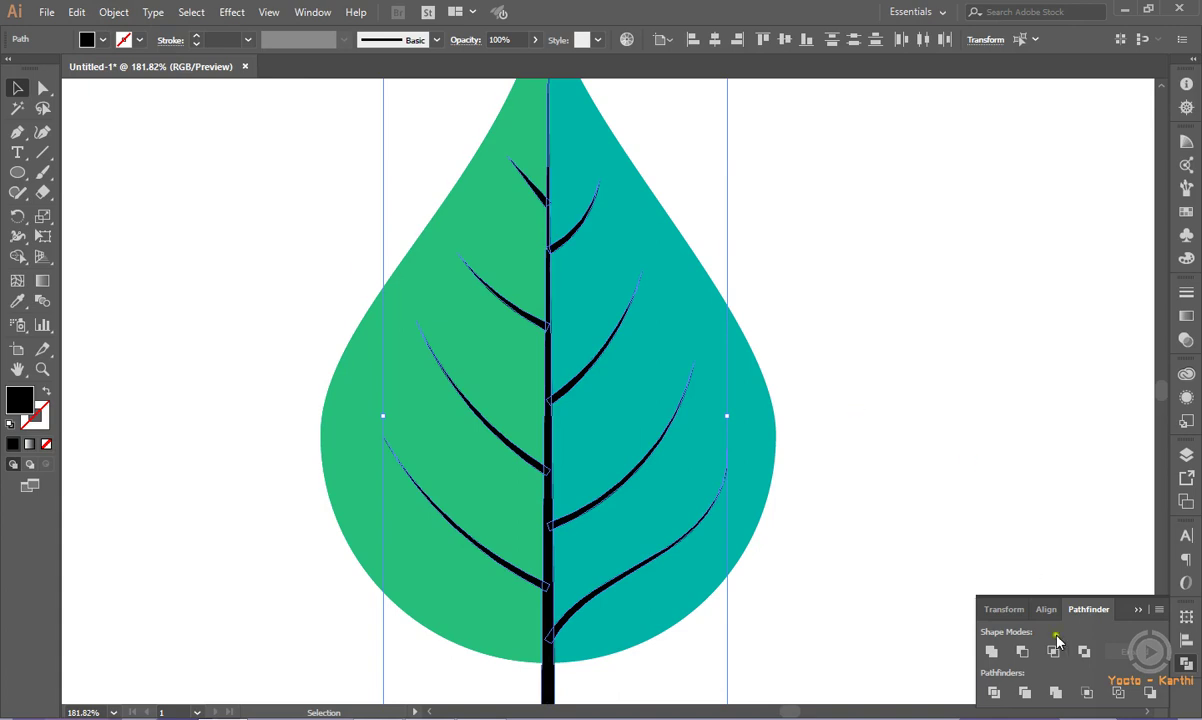
pyautogui.click(993, 651)
pyautogui.click(877, 346)
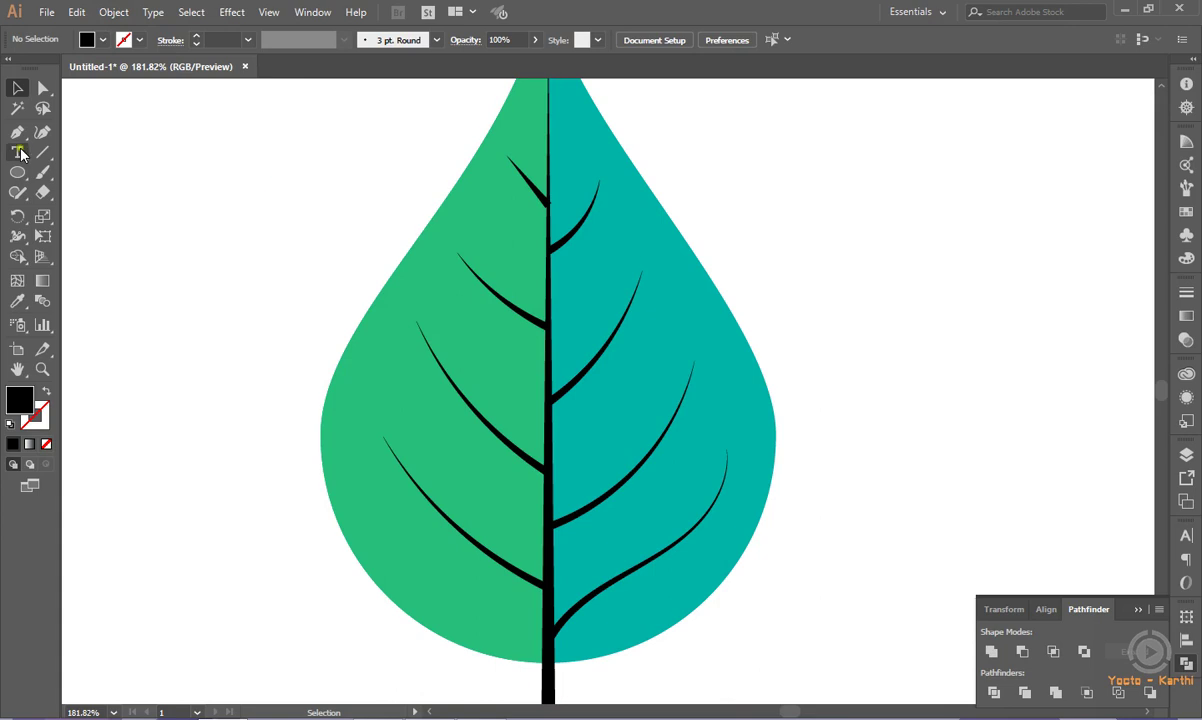
# Paint a curved stroke inside the leaf's left edge, redrawing it shorter once.
pyautogui.click(42, 172)
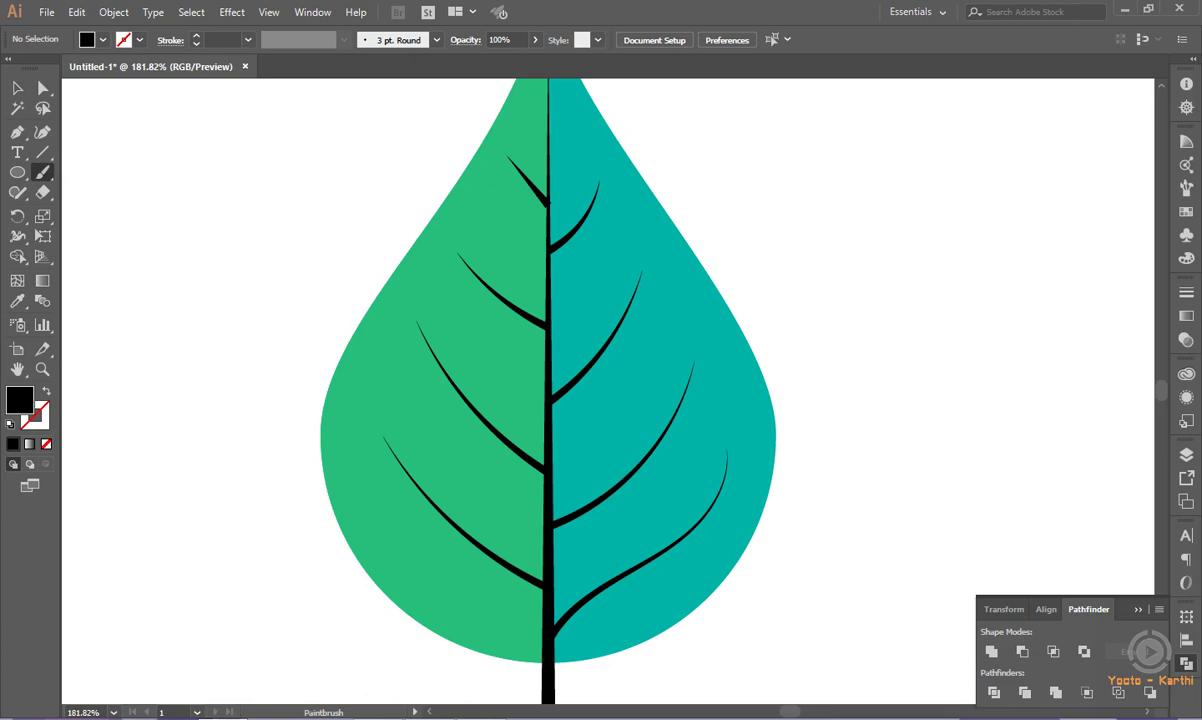
pyautogui.moveTo(370, 515)
pyautogui.mouseDown()
pyautogui.moveTo(410, 289)
pyautogui.moveTo(435, 247)
pyautogui.mouseUp()
pyautogui.press('ctrl')
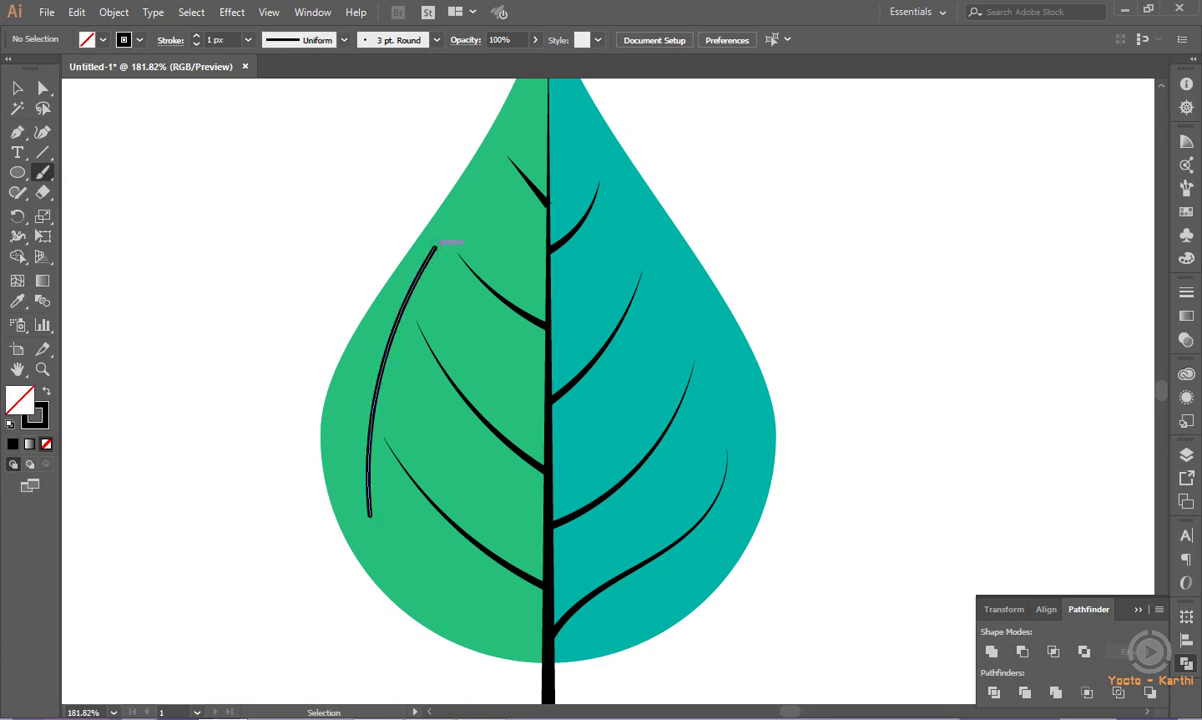
pyautogui.hotkey('ctrl', 'z')
pyautogui.moveTo(419, 263)
pyautogui.mouseDown()
pyautogui.moveTo(355, 355)
pyautogui.moveTo(352, 479)
pyautogui.mouseUp()
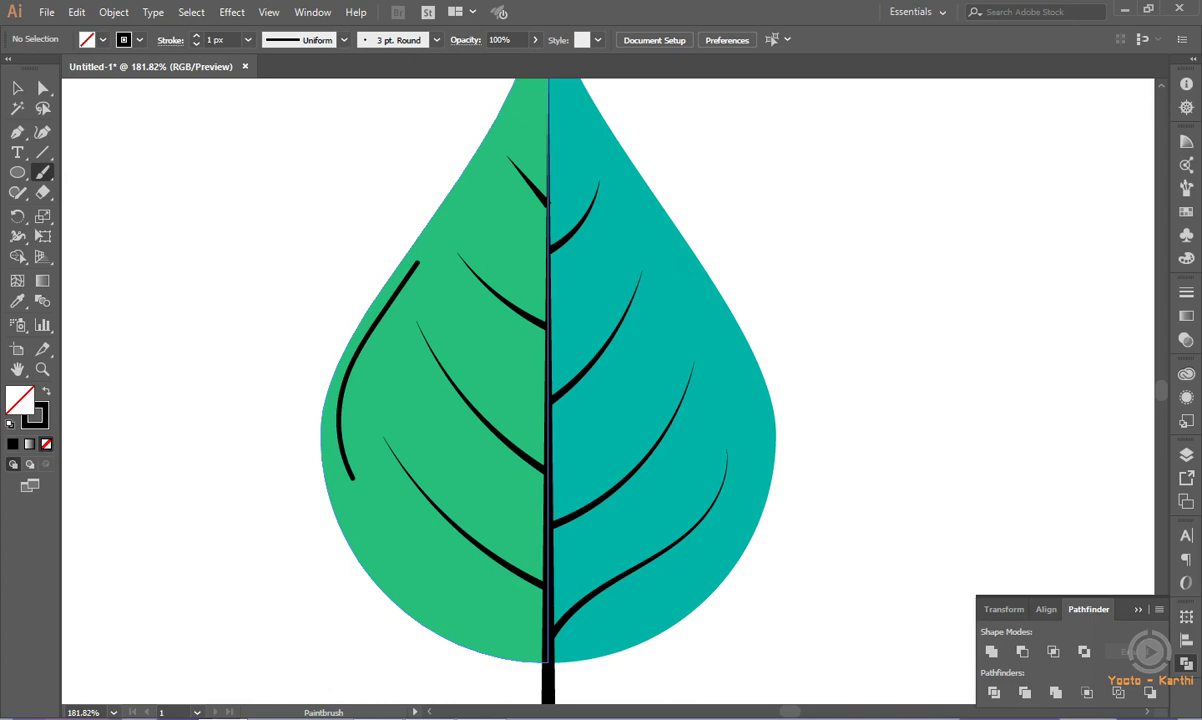
# Paint a curved stroke inside the leaf's right edge, extending it further down.
pyautogui.moveTo(666, 254); pyautogui.dragTo(748, 395)
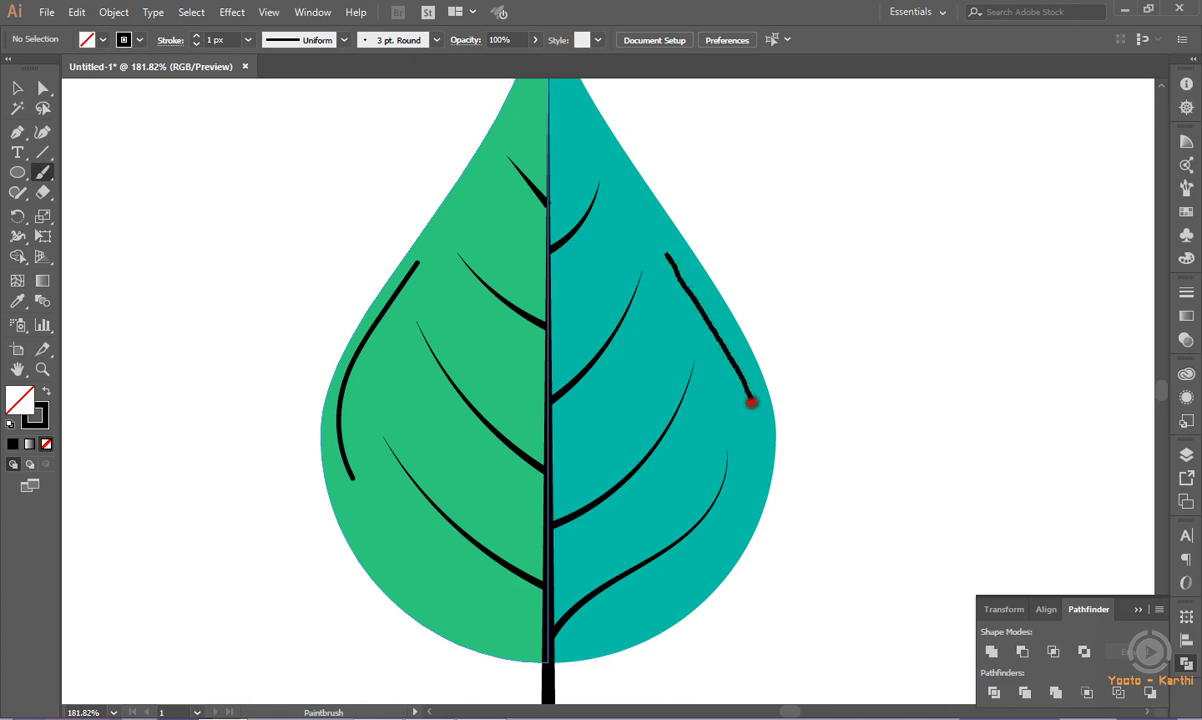
pyautogui.moveTo(748, 395); pyautogui.dragTo(754, 440)
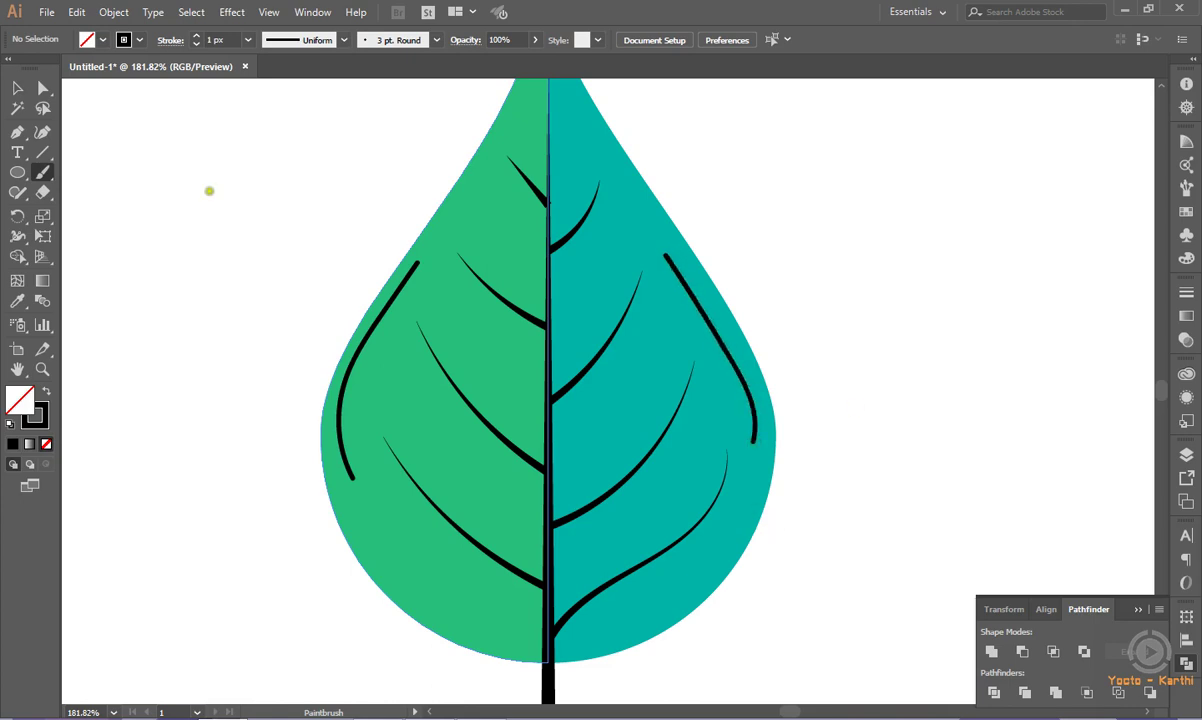
pyautogui.click(17, 88)
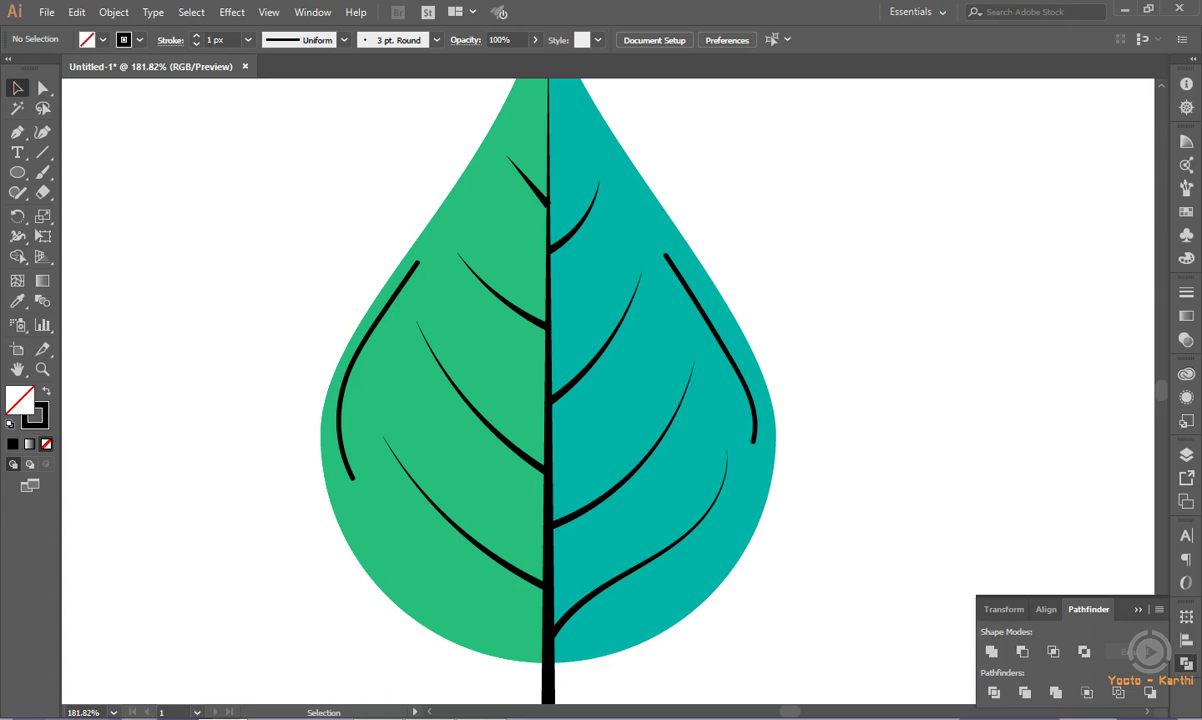
pyautogui.click(204, 243)
# Fit the artboard in view and give the leaf's right half a gradient fill.
pyautogui.hotkey('ctrl', '0')
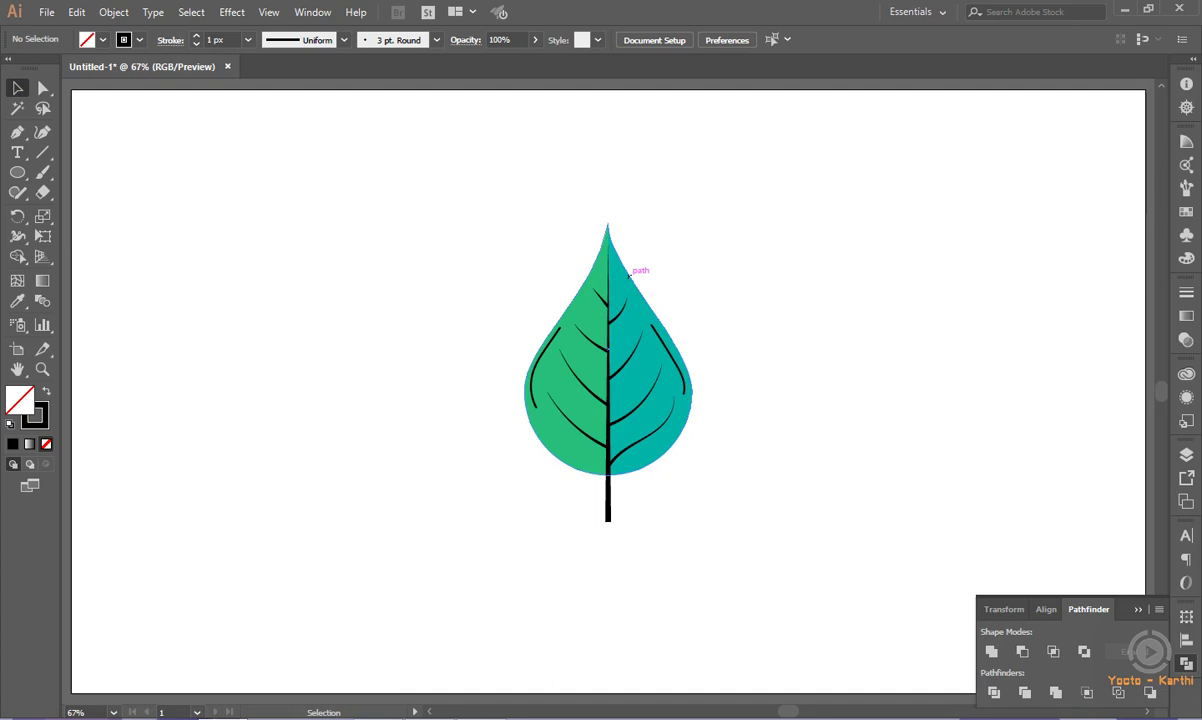
pyautogui.click(629, 274)
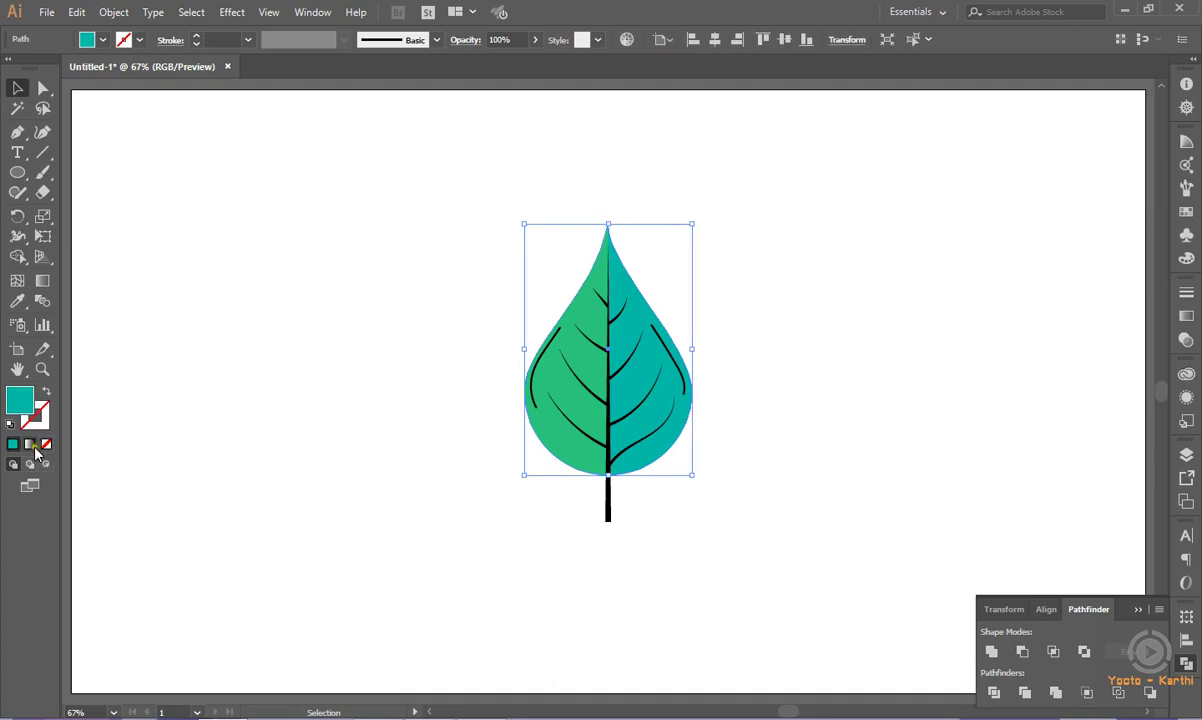
pyautogui.click(29, 444)
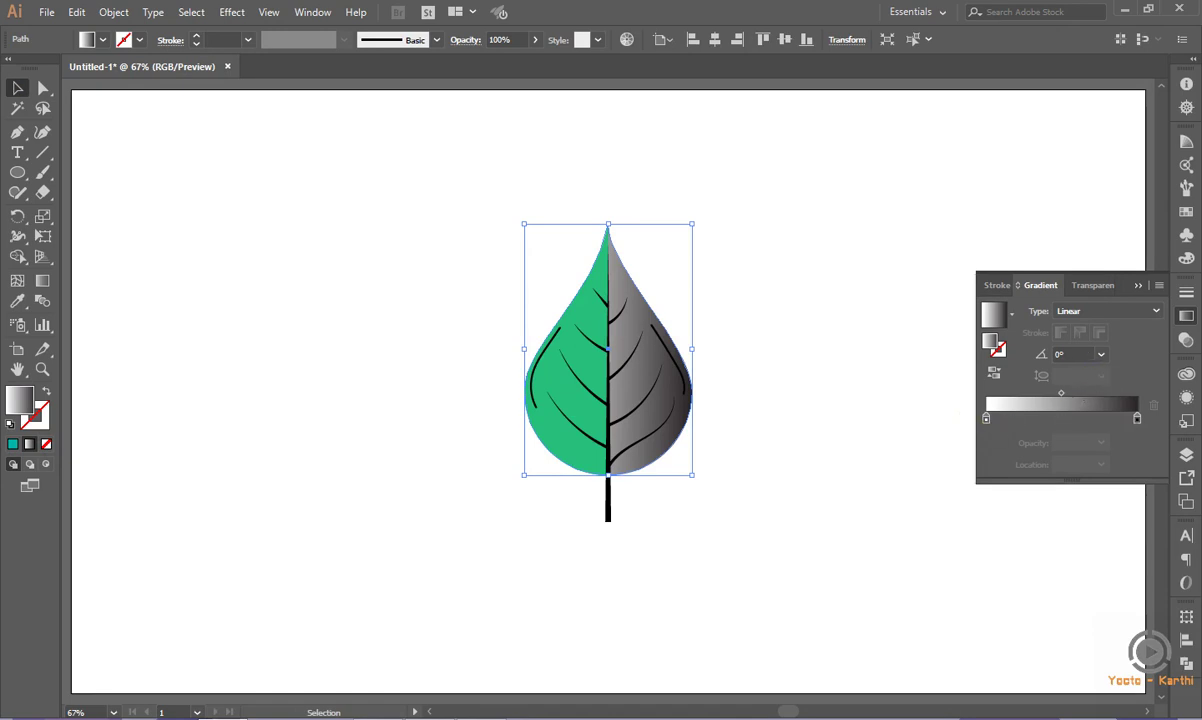
# Set the left gradient stop to pale yellow-green hex d2ff5c.
pyautogui.doubleClick(986, 418)
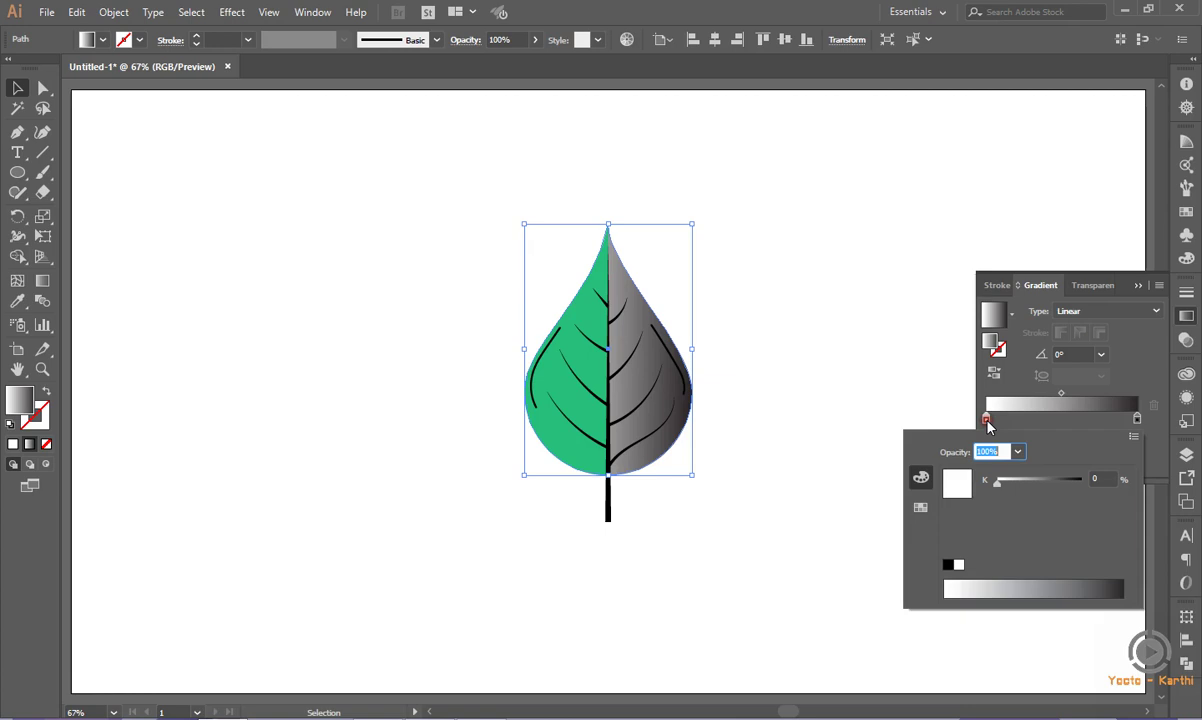
pyautogui.click(920, 507)
pyautogui.click(991, 470)
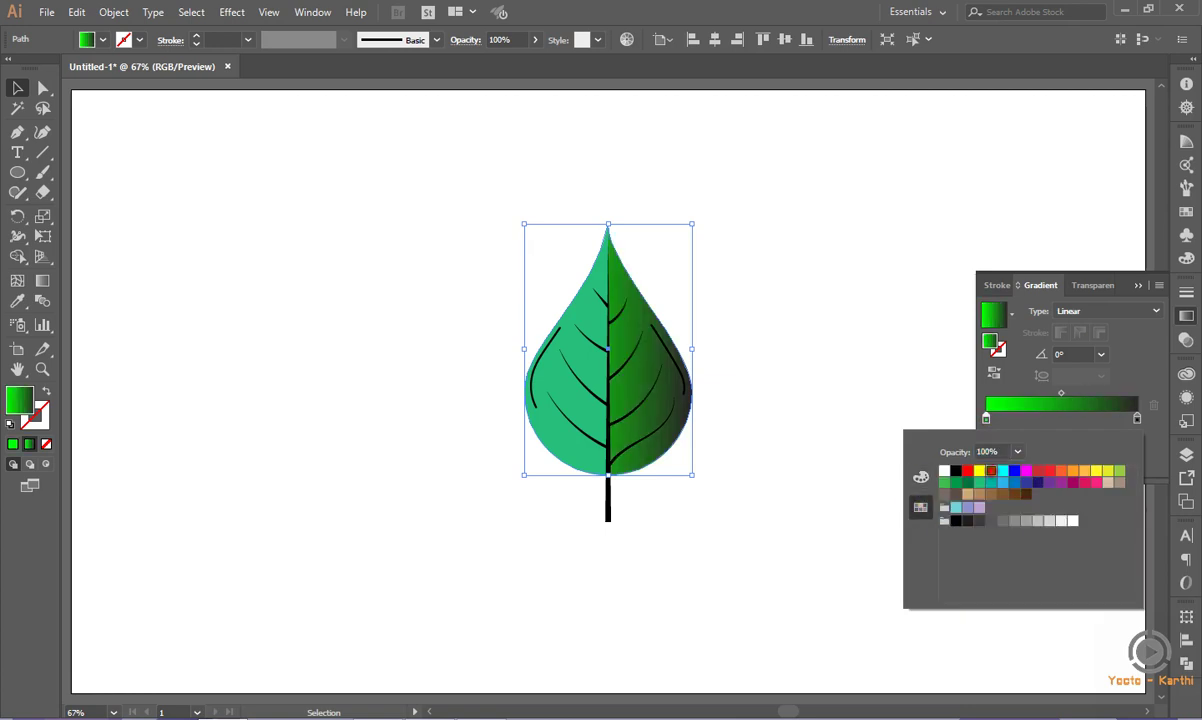
pyautogui.click(920, 477)
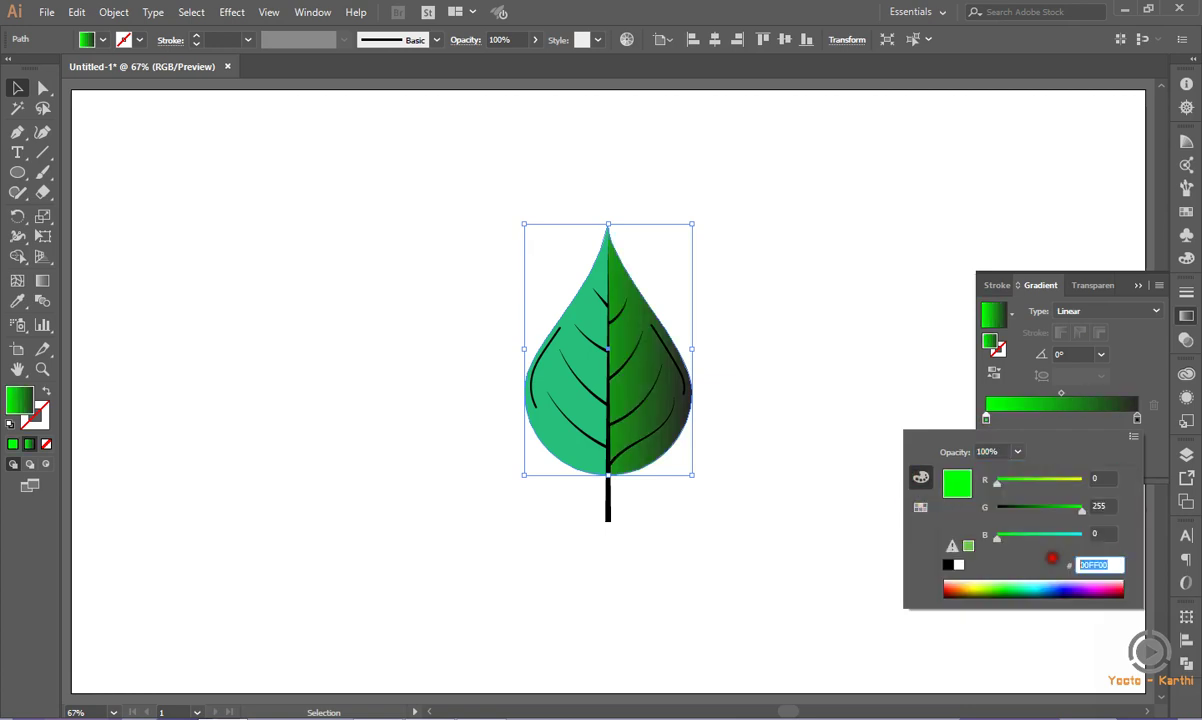
pyautogui.press('BackSpace')
pyautogui.press('Return')
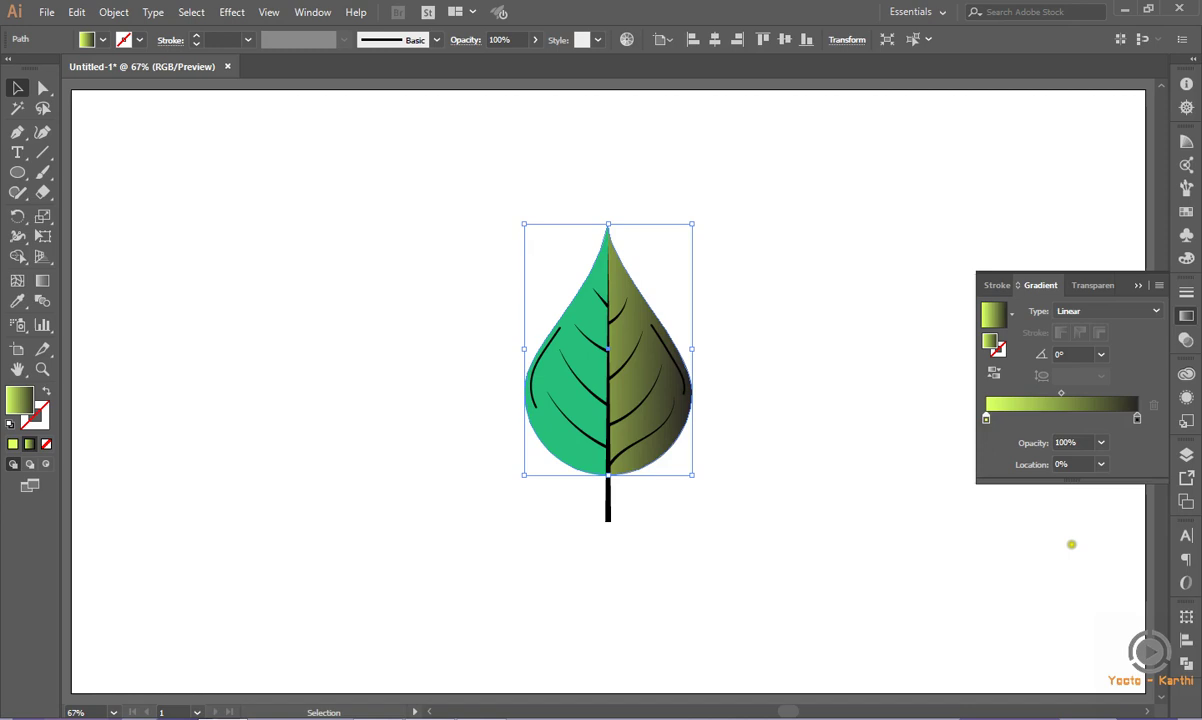
# Set the right gradient stop to green hex 308300.
pyautogui.click(1138, 419)
pyautogui.moveTo(1138, 420); pyautogui.dragTo(1133, 420)
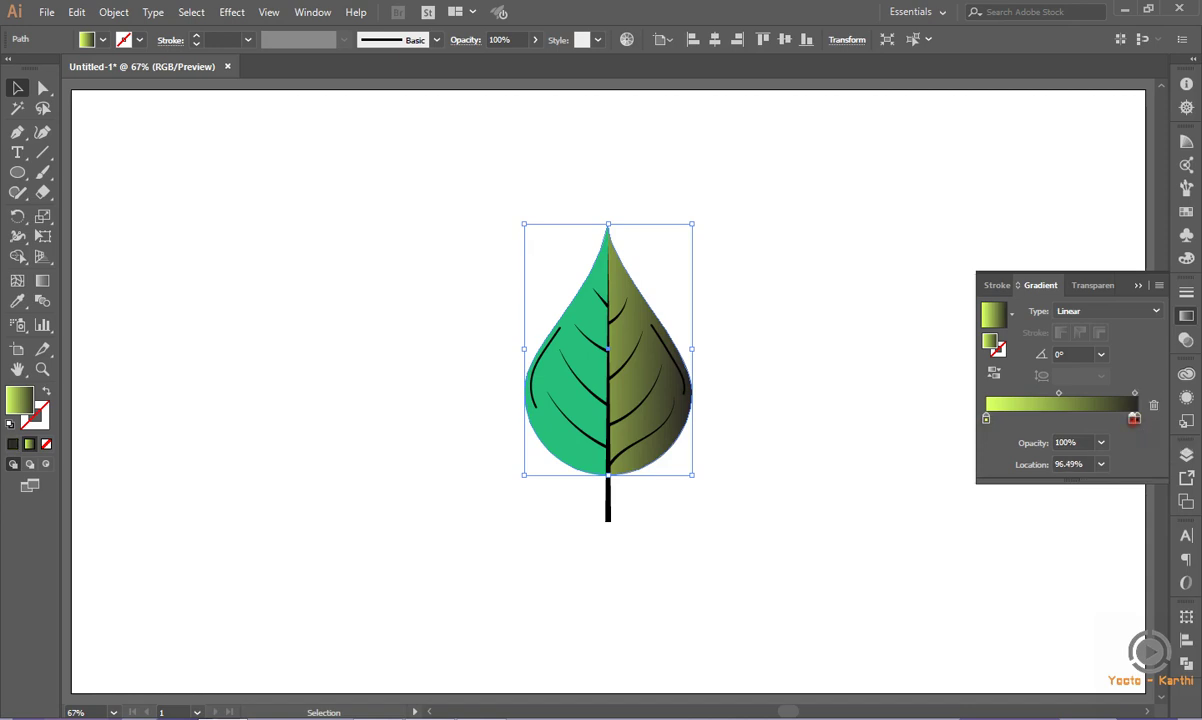
pyautogui.doubleClick(1137, 419)
pyautogui.click(920, 507)
pyautogui.click(1026, 470)
pyautogui.click(920, 476)
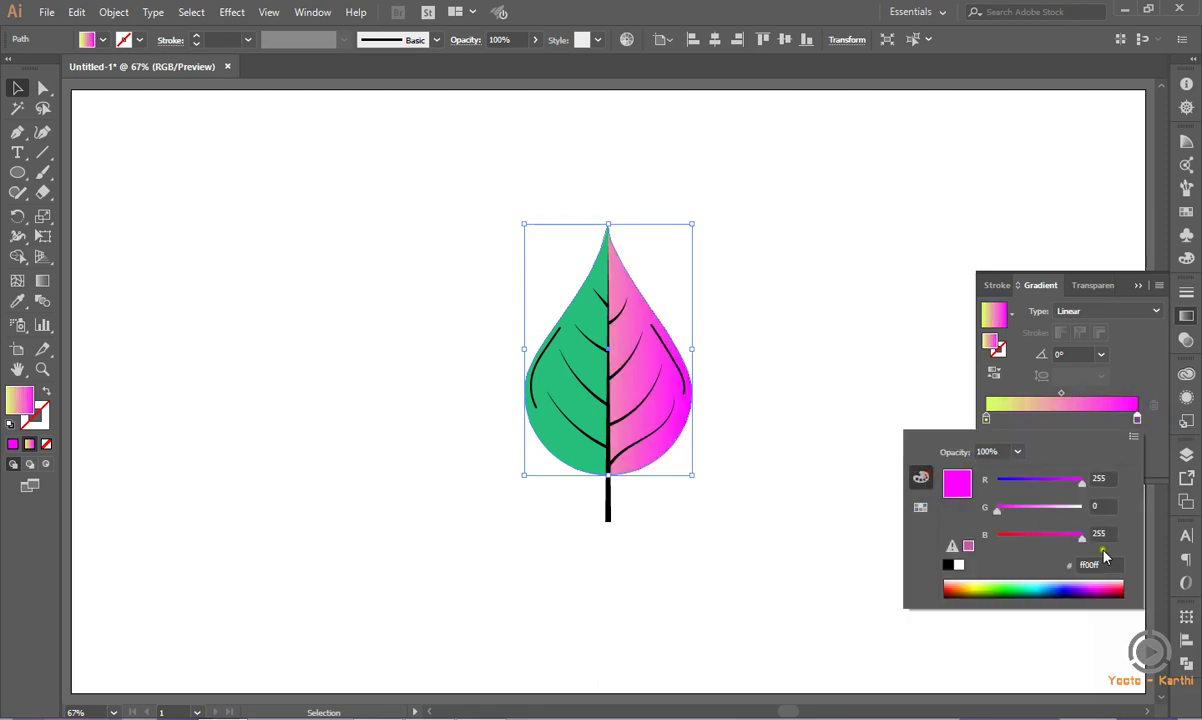
pyautogui.click(1074, 563)
pyautogui.press('BackSpace')
pyautogui.write('308300')
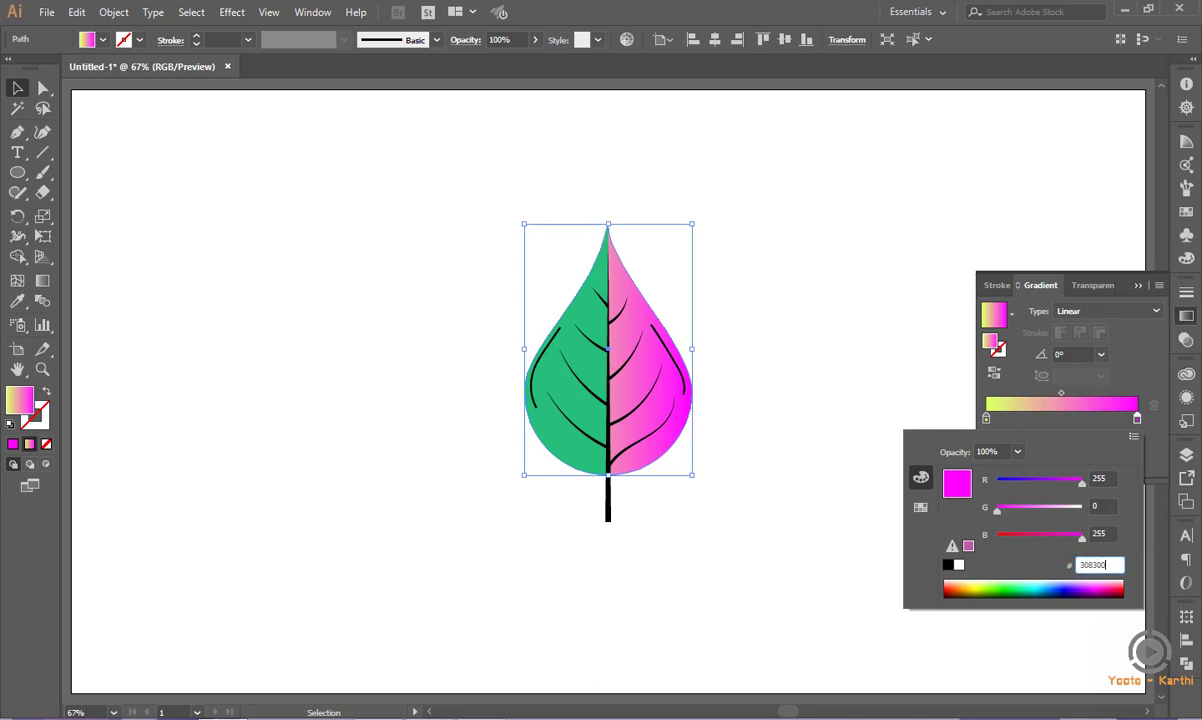
pyautogui.press('Return')
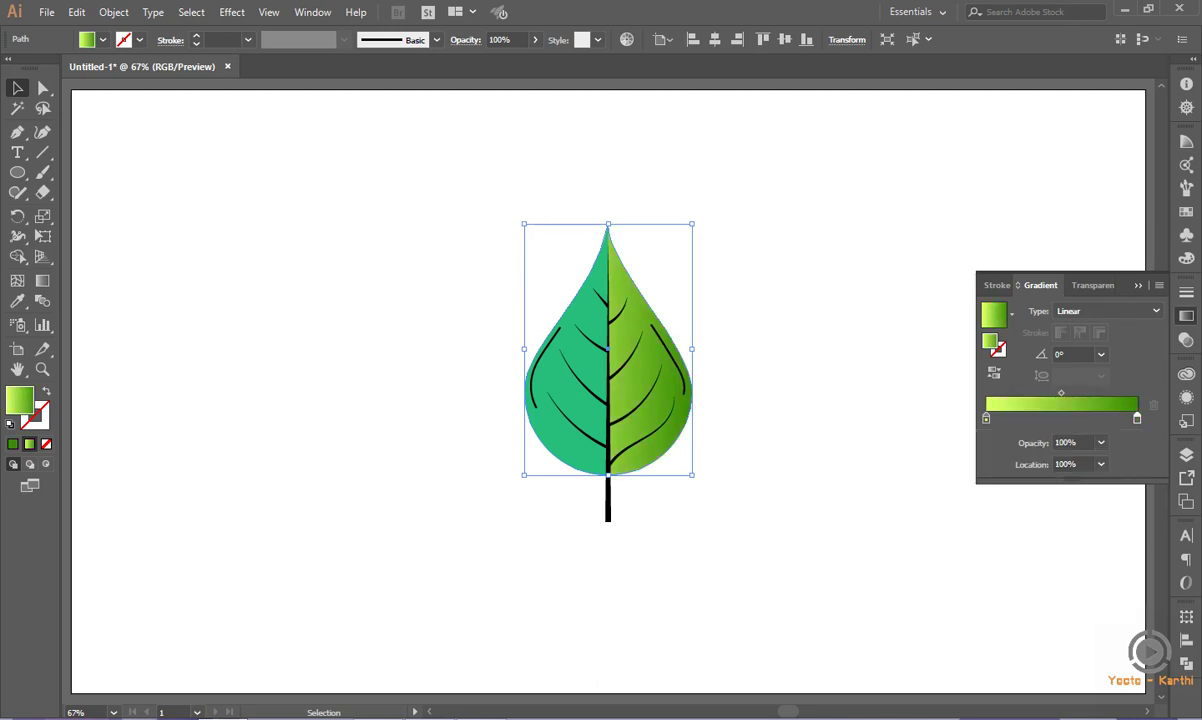
pyautogui.click(986, 418)
# Move the left gradient stop to about 7% and the right stop to 65%.
pyautogui.click(1065, 464)
pyautogui.write('7')
pyautogui.press('Return')
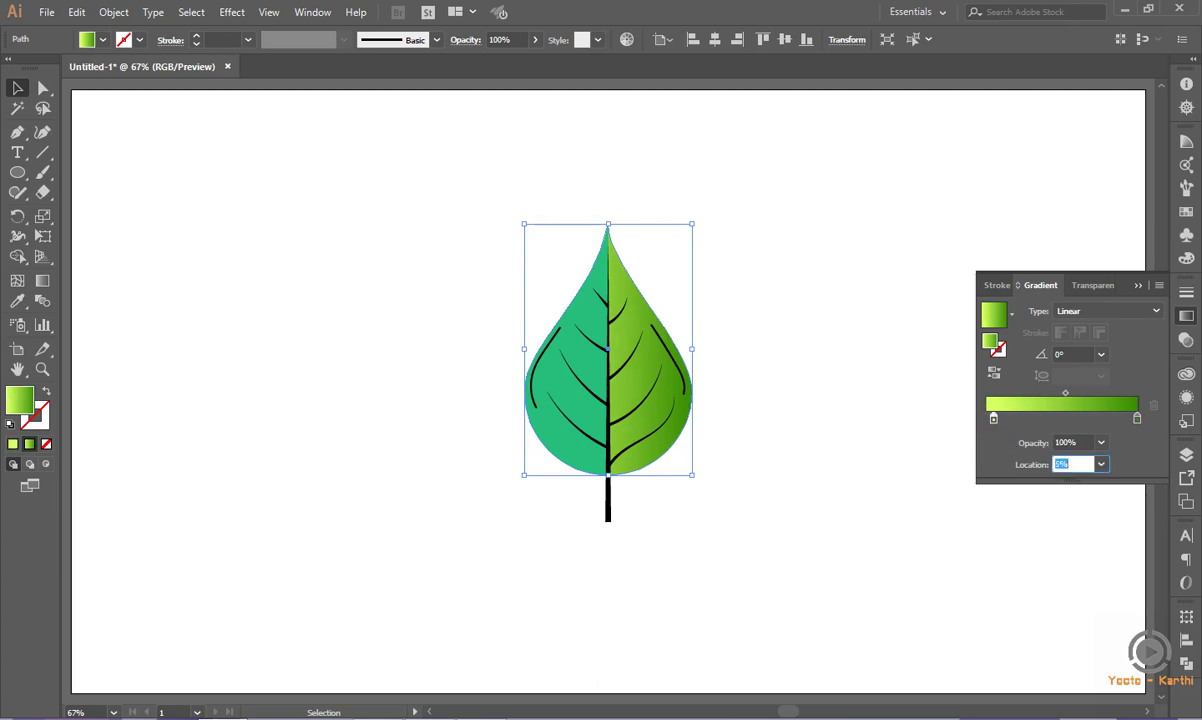
pyautogui.press('Up')
pyautogui.press('Up')
pyautogui.click(1137, 418)
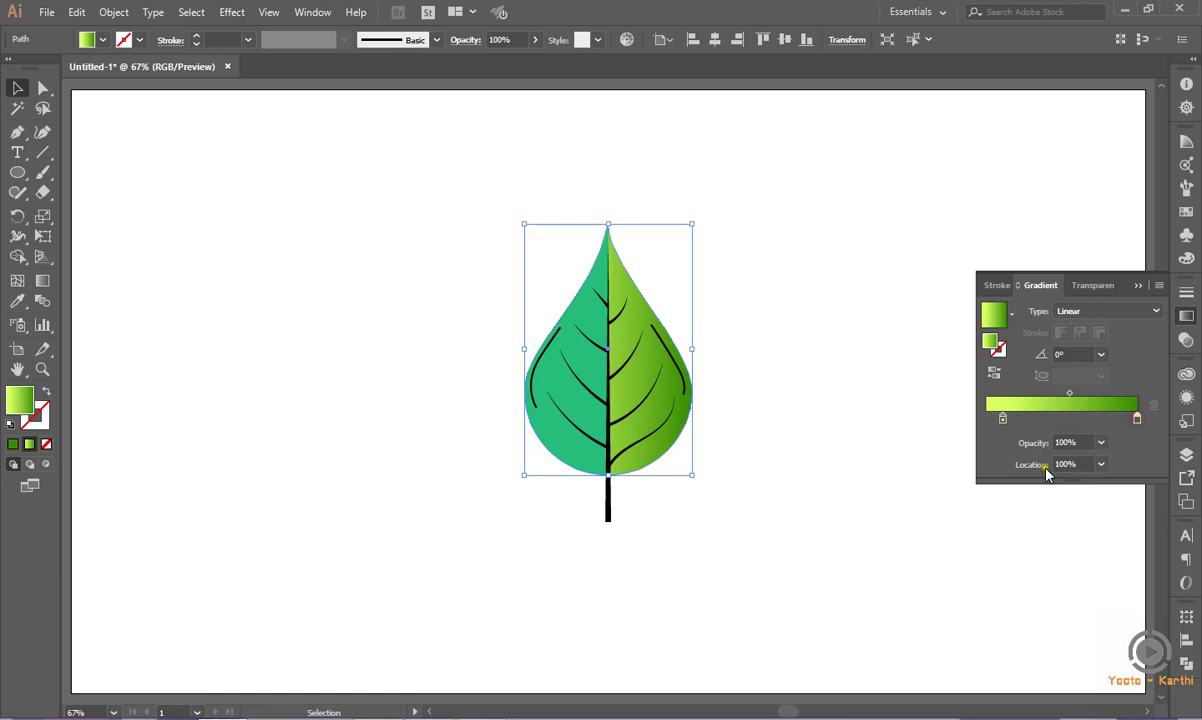
pyautogui.click(1058, 463)
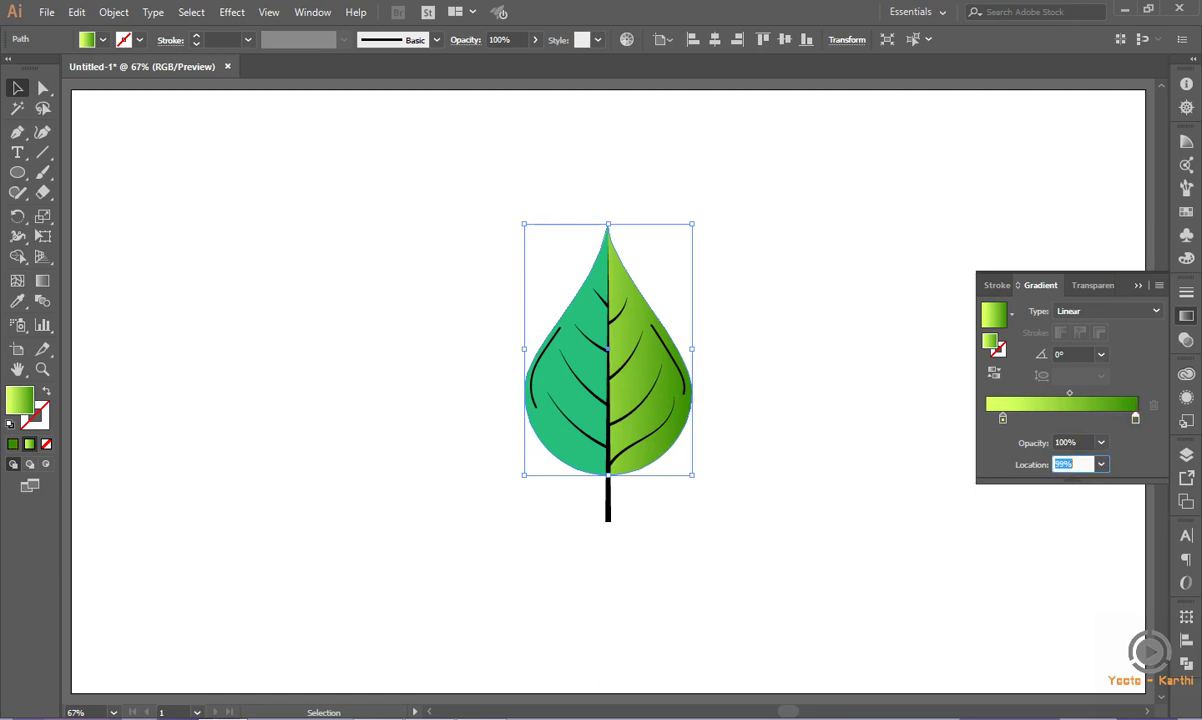
pyautogui.write('77')
pyautogui.press('Return')
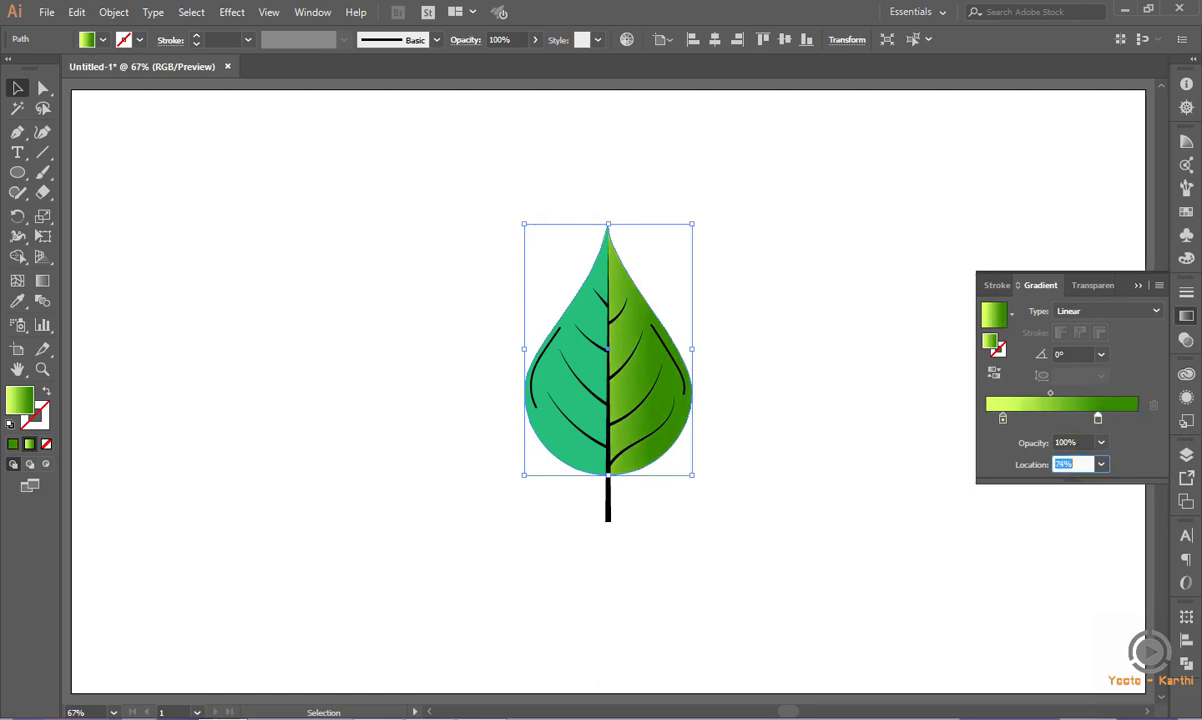
pyautogui.write('69')
pyautogui.press('Return')
pyautogui.write('65')
pyautogui.press('Return')
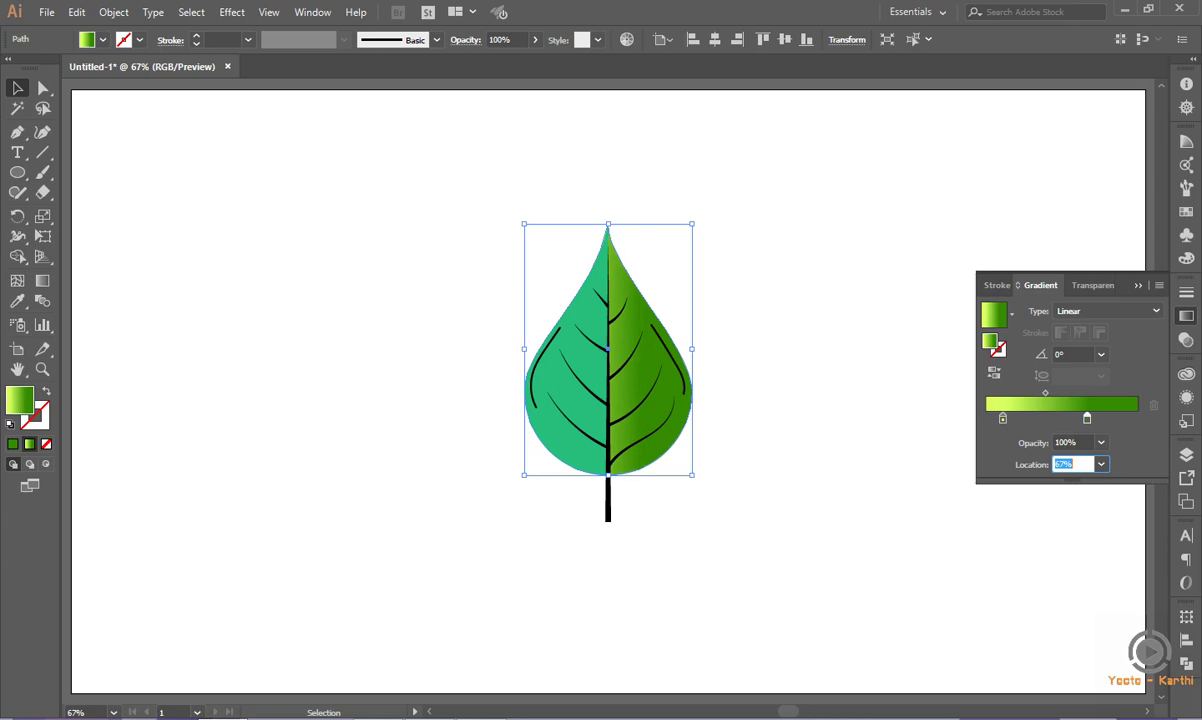
# Set the gradient midpoint location to 42.42%.
pyautogui.click(1045, 394)
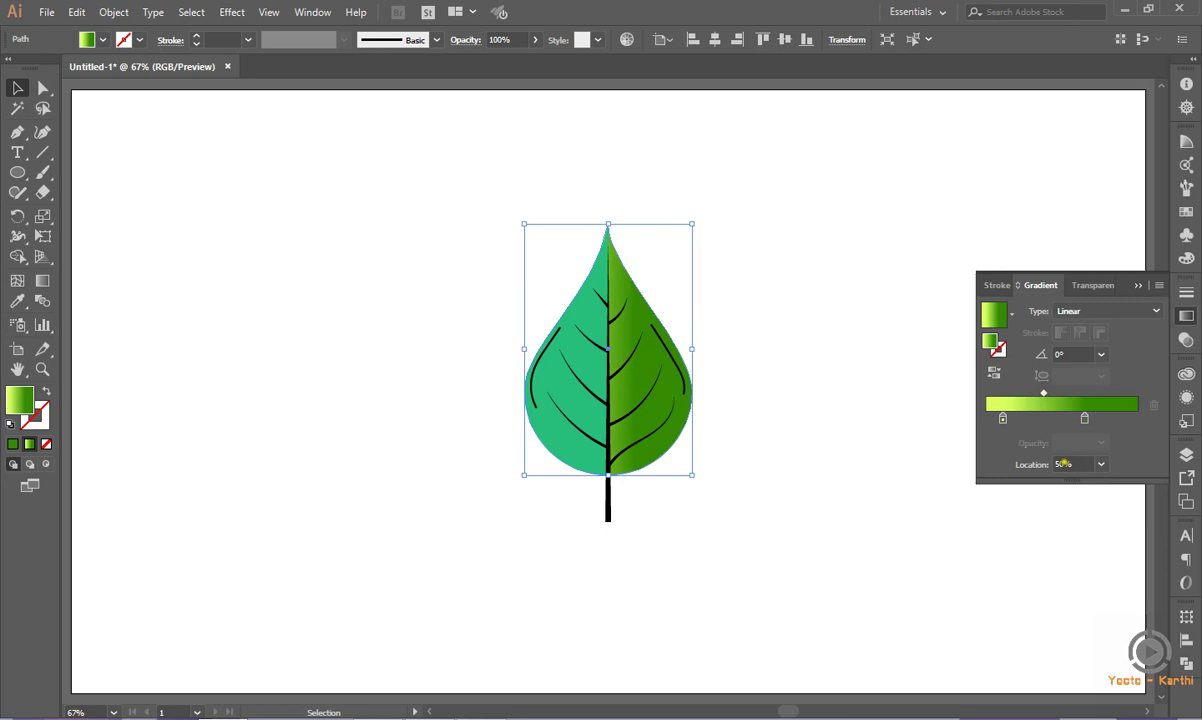
pyautogui.click(1072, 464)
pyautogui.write('43')
pyautogui.press('Return')
pyautogui.write('42.42')
pyautogui.press('Return')
pyautogui.write('20.9')
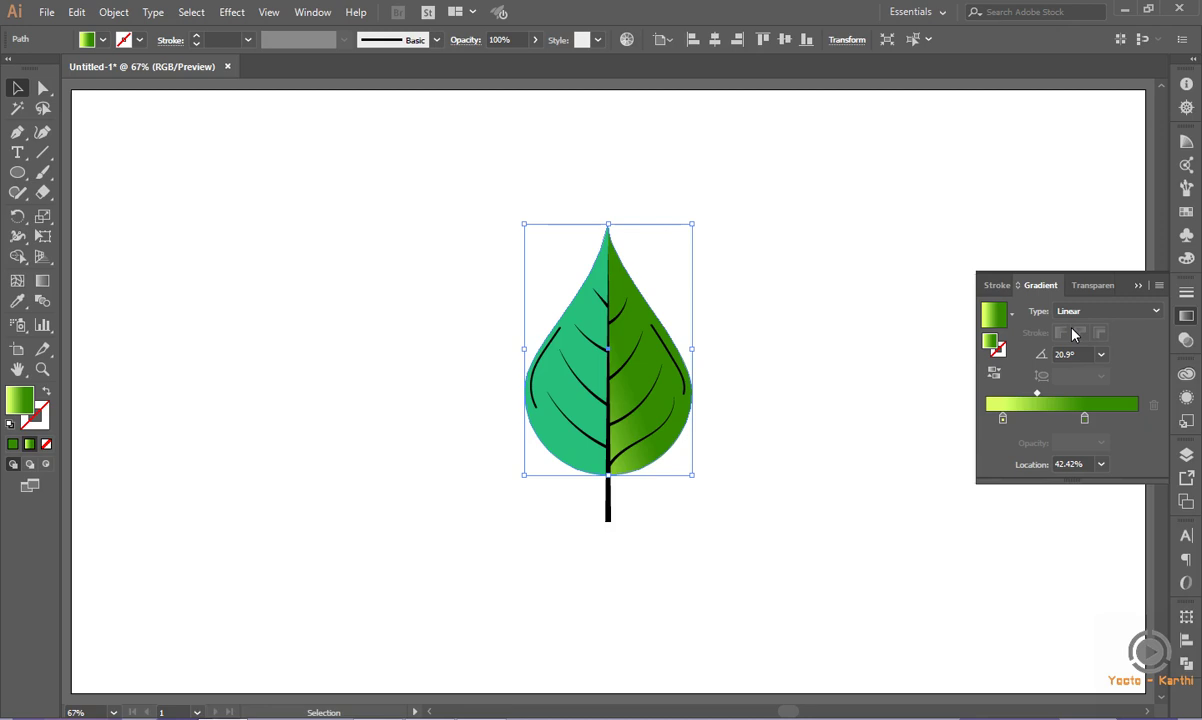
# Angle the gradient at -20° so the tip is lighter, then select the leaf's left half.
pyautogui.click(1072, 354)
pyautogui.write('-20')
pyautogui.press('Return')
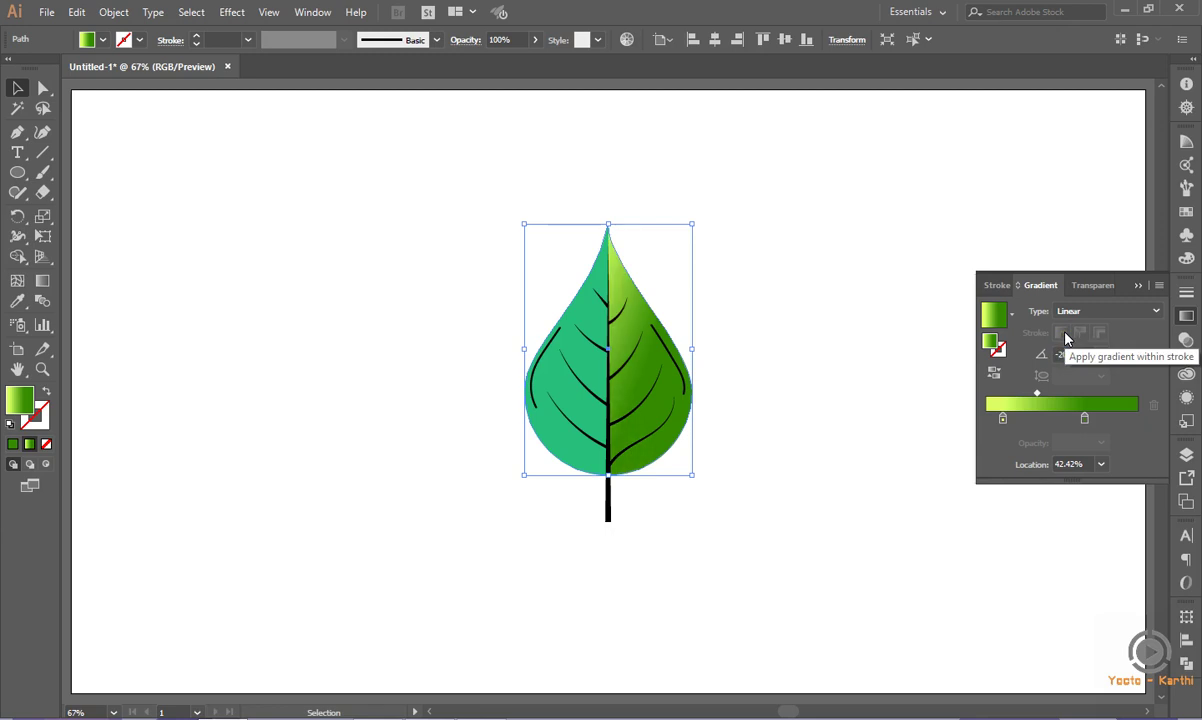
pyautogui.click(938, 346)
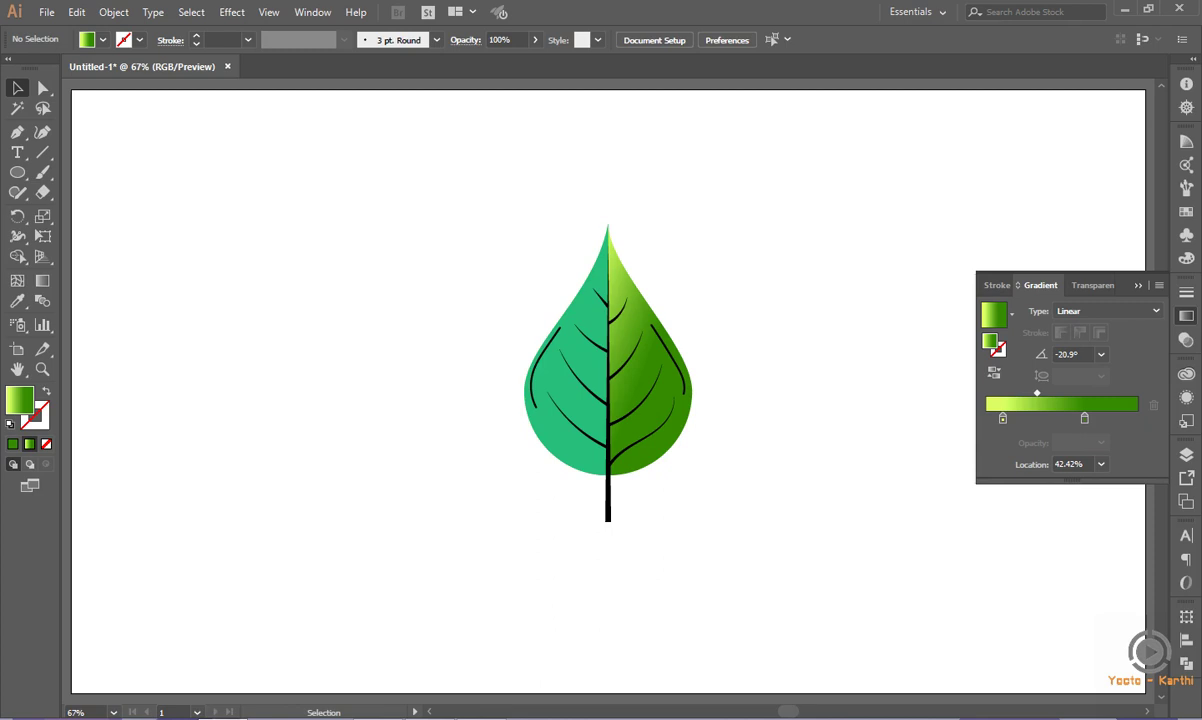
pyautogui.click(555, 433)
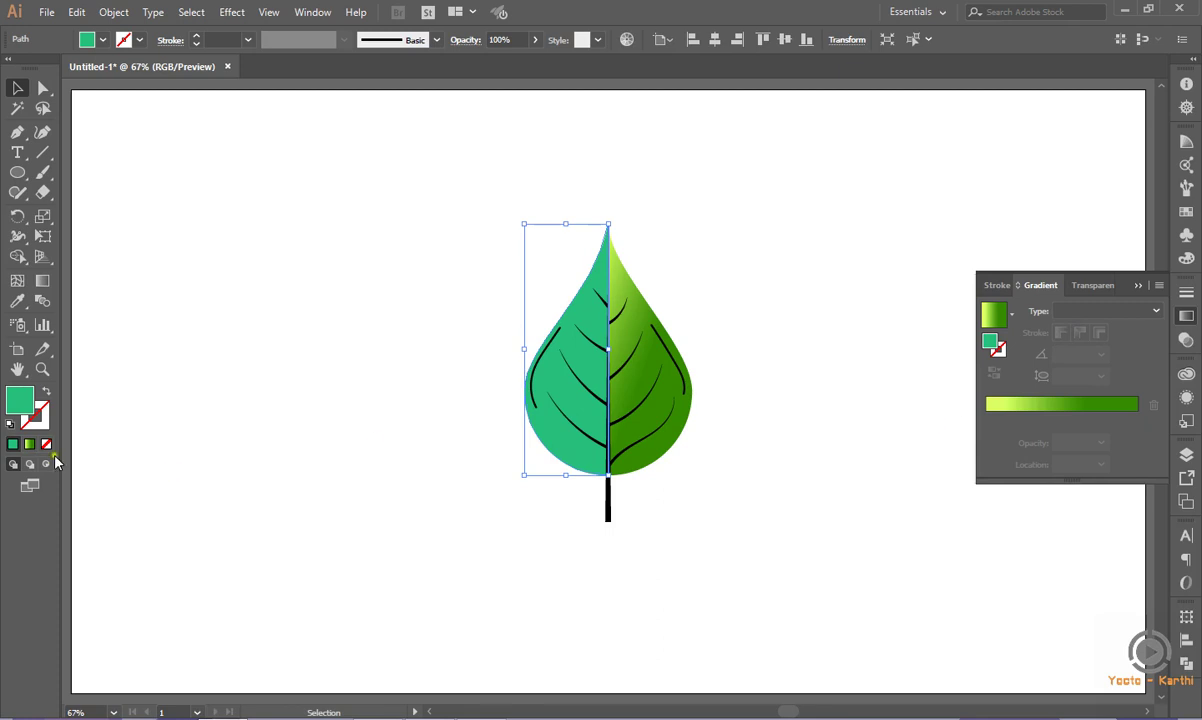
# Fill the left leaf half with the green gradient angled at -30.5°, then deselect it.
pyautogui.click(30, 444)
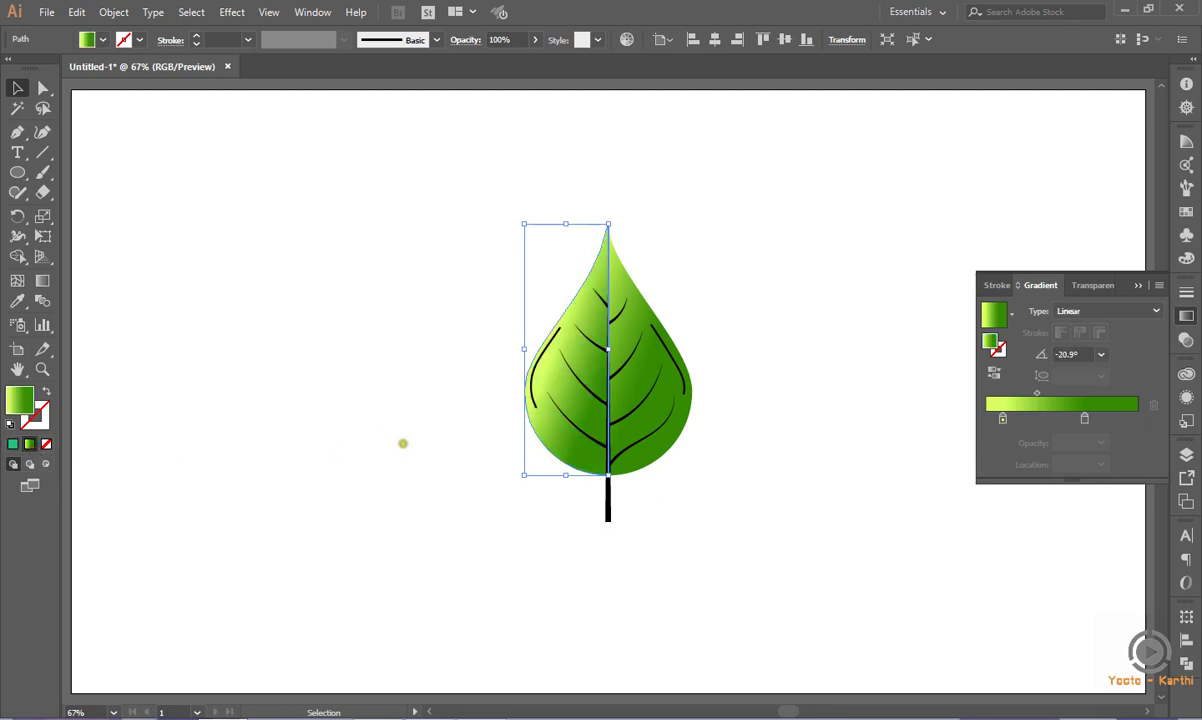
pyautogui.click(1075, 354)
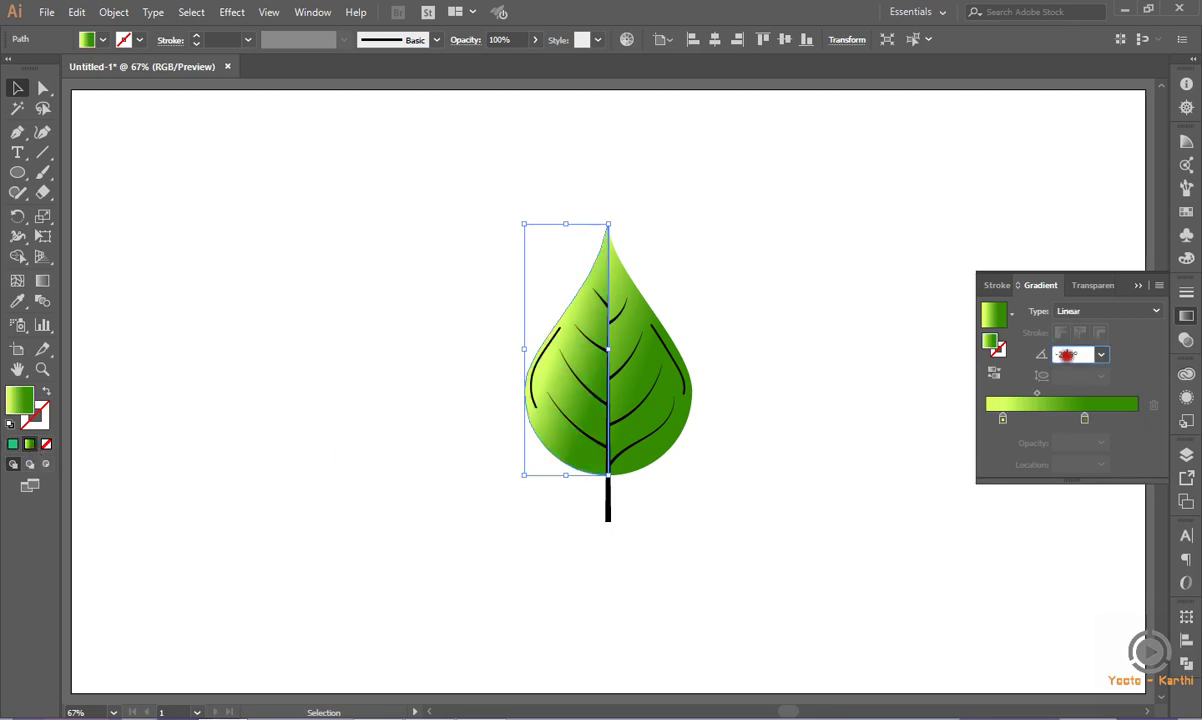
pyautogui.press('BackSpace')
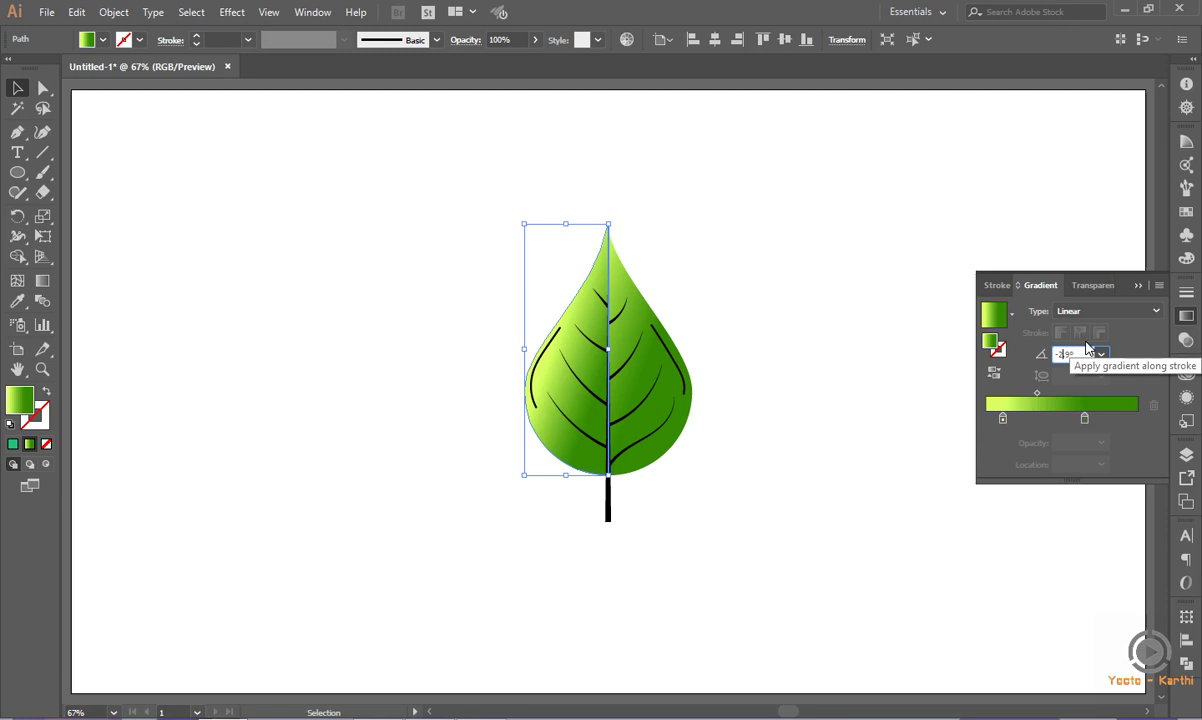
pyautogui.press('BackSpace')
pyautogui.write('30.5')
pyautogui.press('Return')
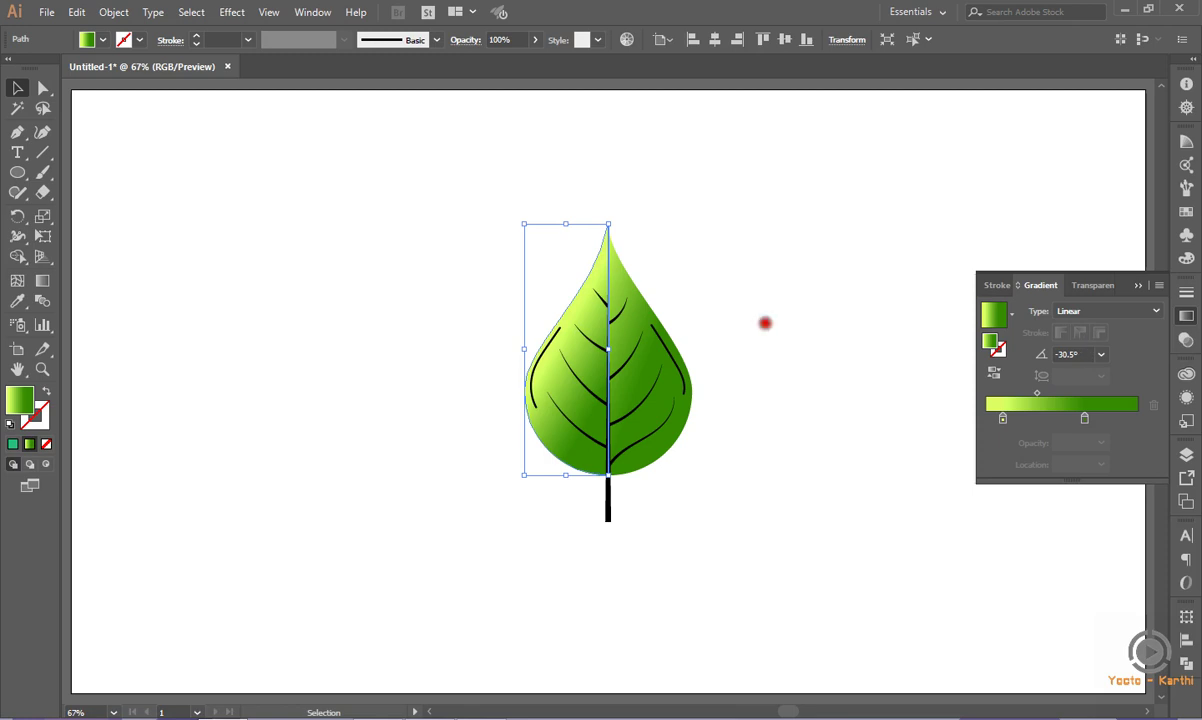
pyautogui.click(719, 304)
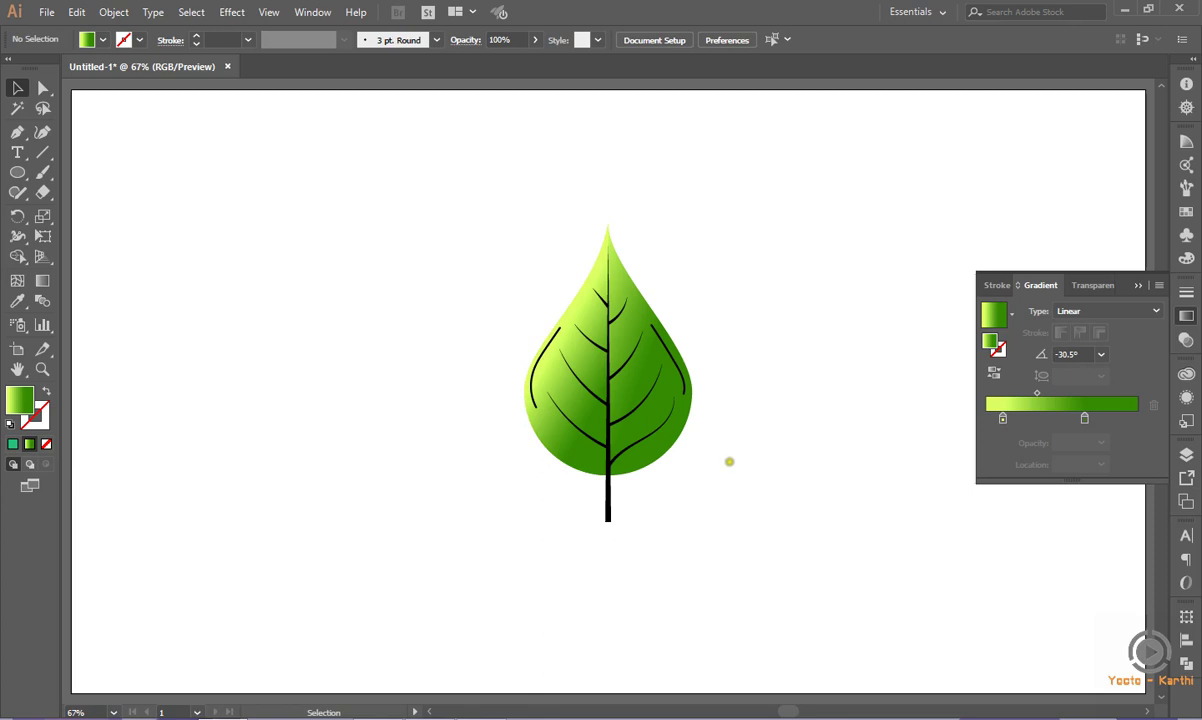
# Give the veins and stem path a gradient fill angled at -175°.
pyautogui.click(608, 488)
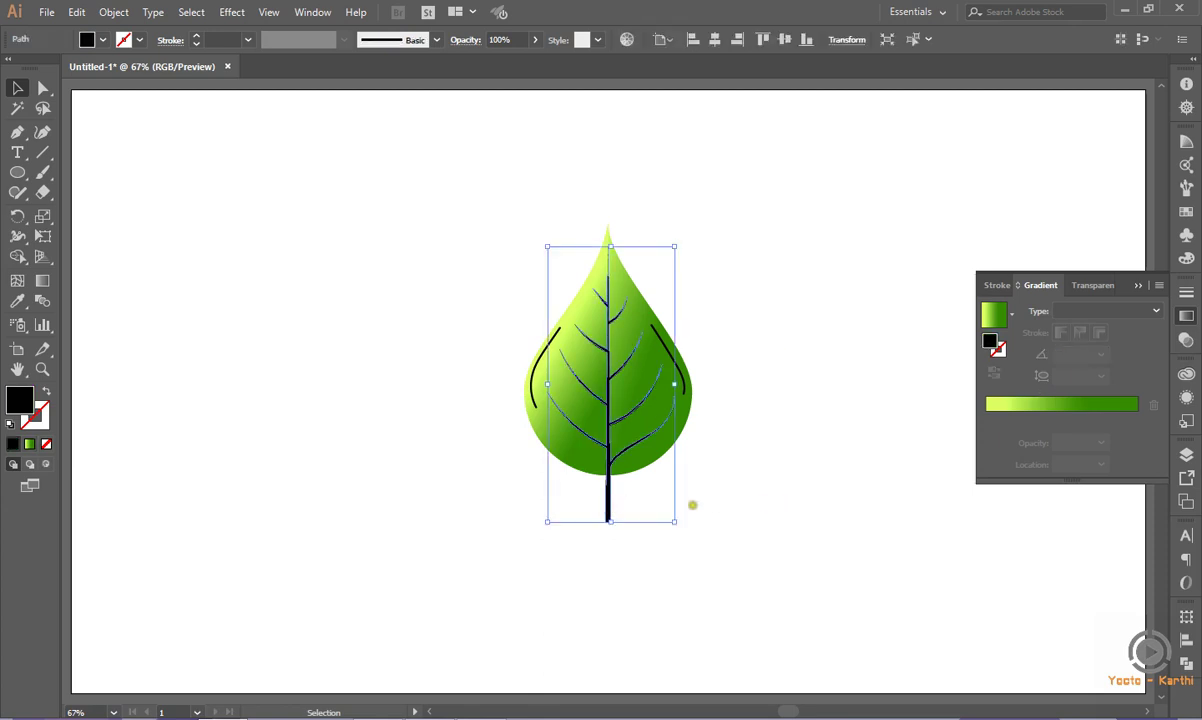
pyautogui.click(31, 446)
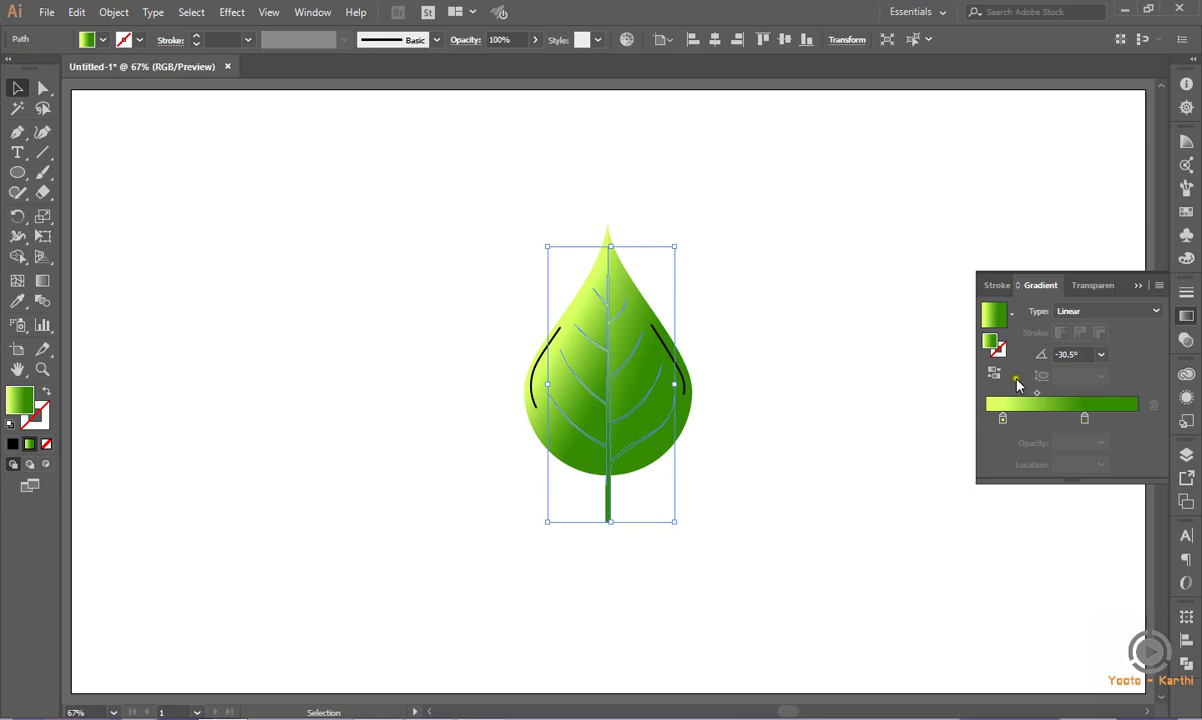
pyautogui.doubleClick(1068, 355)
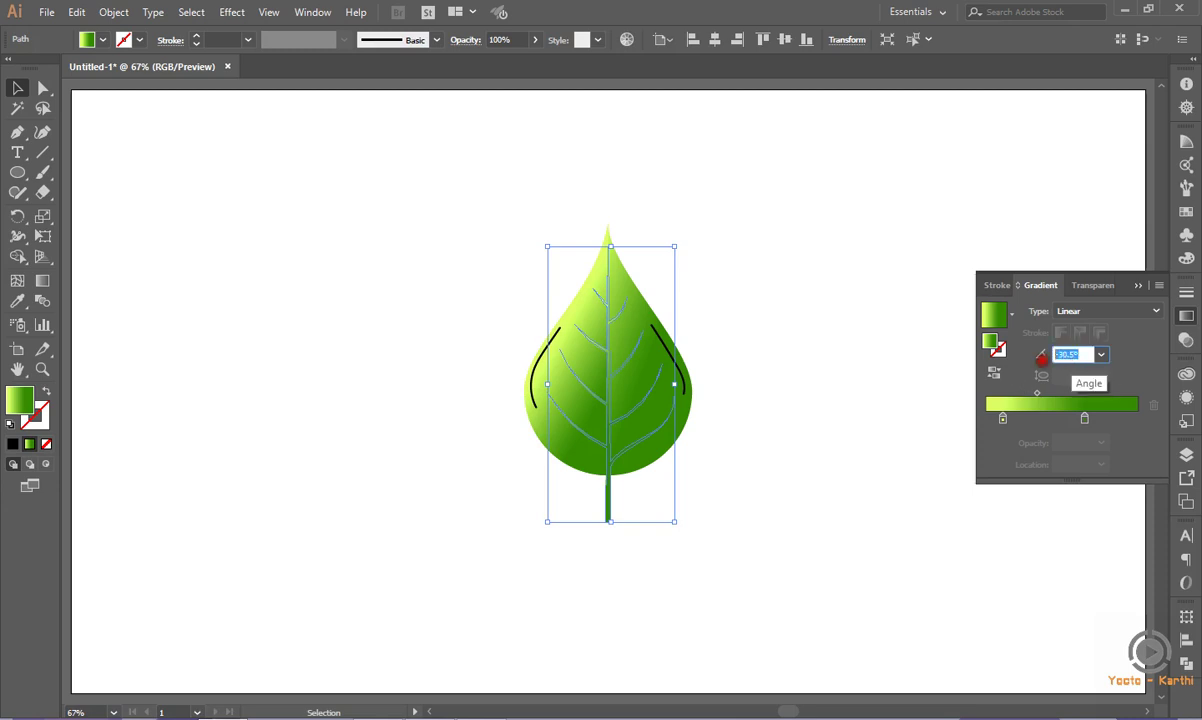
pyautogui.write('175')
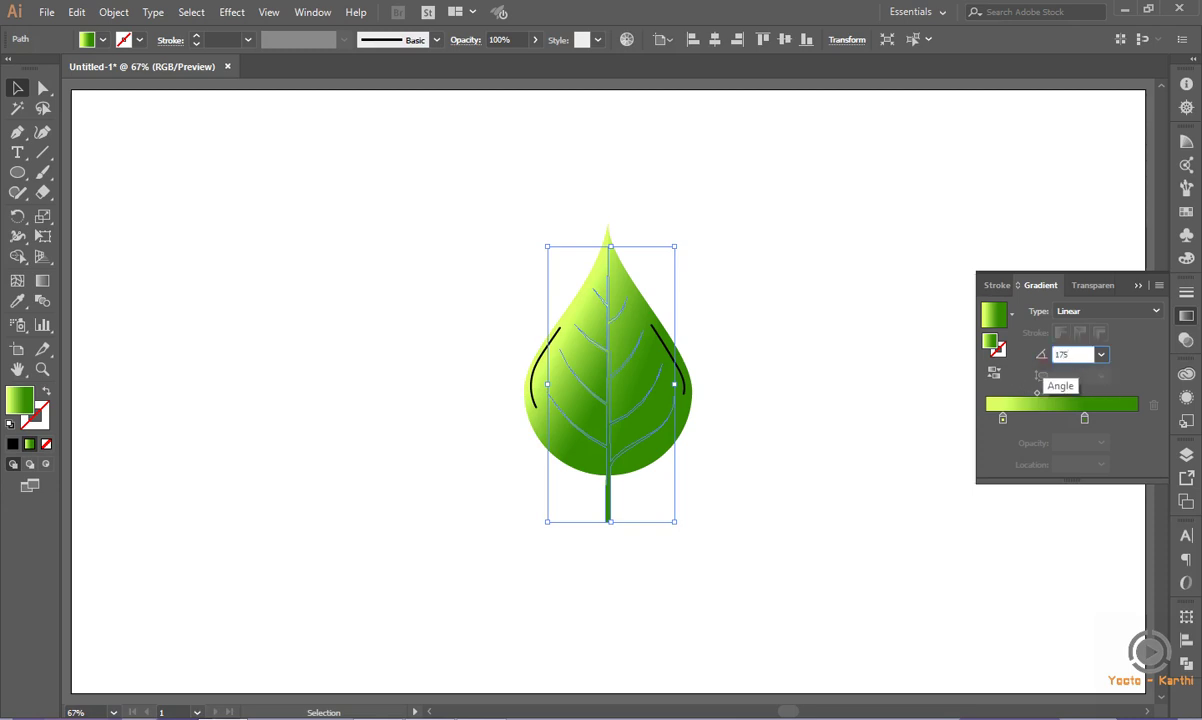
pyautogui.press('BackSpace')
pyautogui.press('BackSpace')
pyautogui.press('BackSpace')
pyautogui.write('-175')
pyautogui.press('Return')
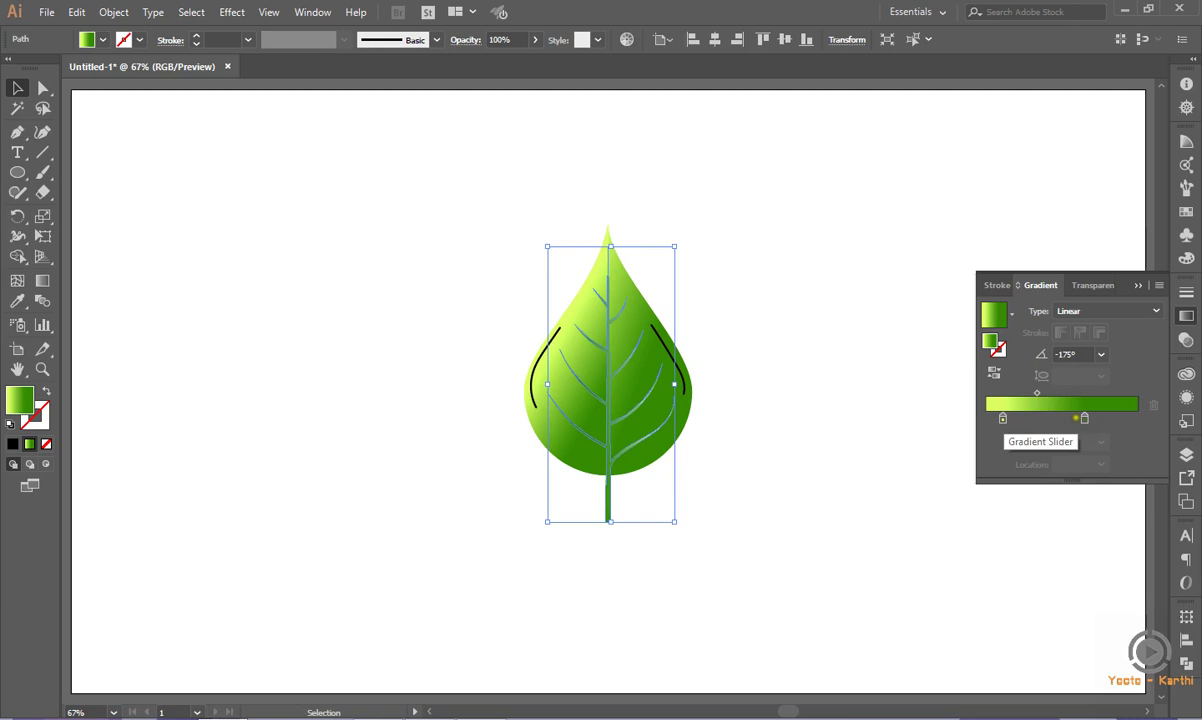
# Move the right stop to the end and place the other colour stop at 74%.
pyautogui.moveTo(1085, 419); pyautogui.dragTo(1140, 418)
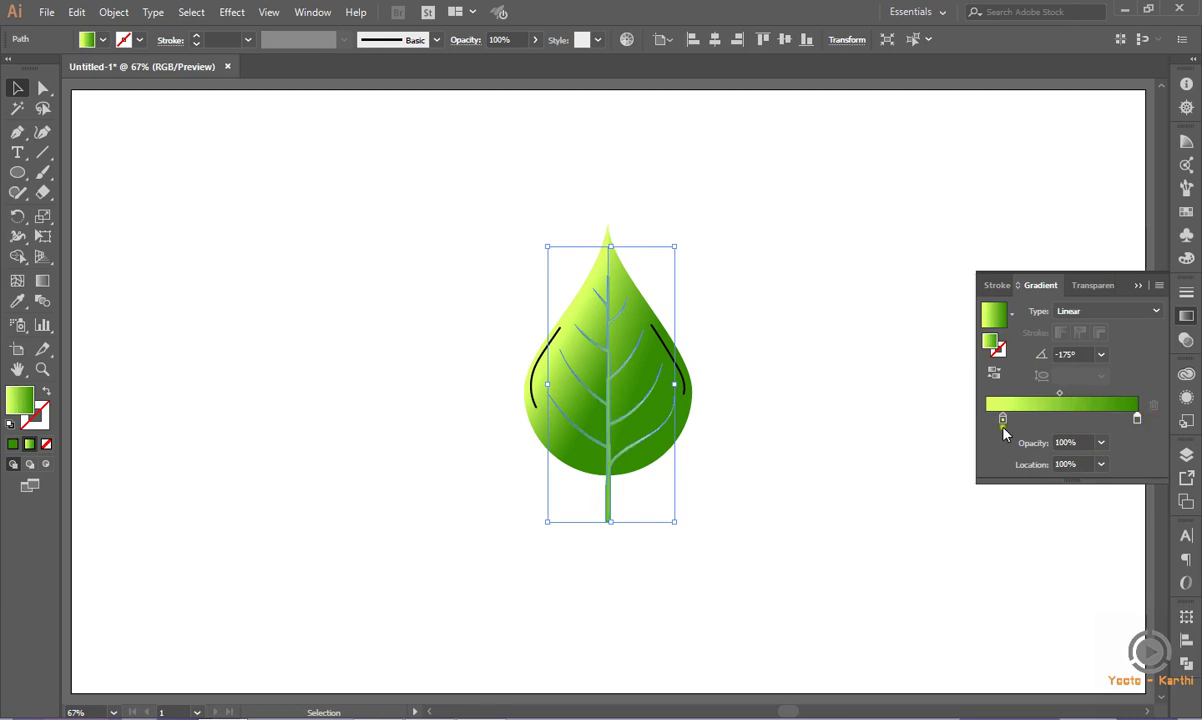
pyautogui.moveTo(1005, 427); pyautogui.dragTo(1096, 421)
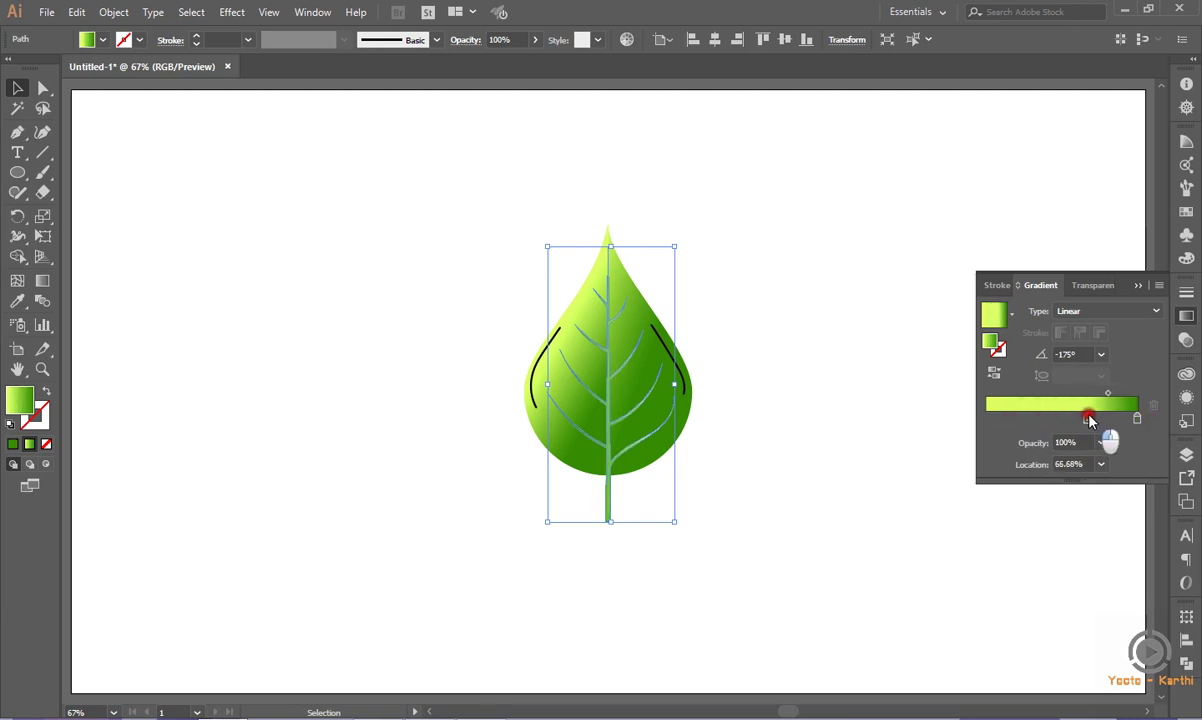
pyautogui.moveTo(1096, 421); pyautogui.dragTo(1102, 422)
pyautogui.click(1068, 464)
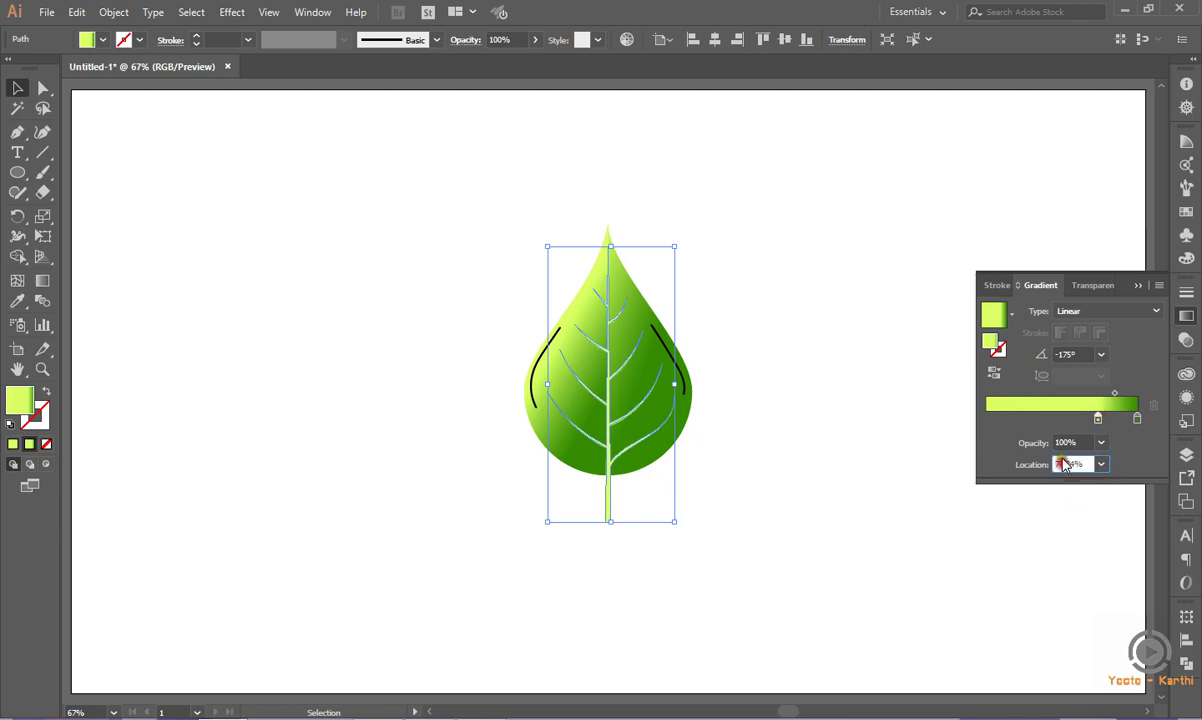
pyautogui.write('74')
pyautogui.press('Return')
# Enter hex colour 005b00 for the 74% stop.
pyautogui.doubleClick(1097, 420)
pyautogui.click(1111, 564)
pyautogui.press('BackSpace')
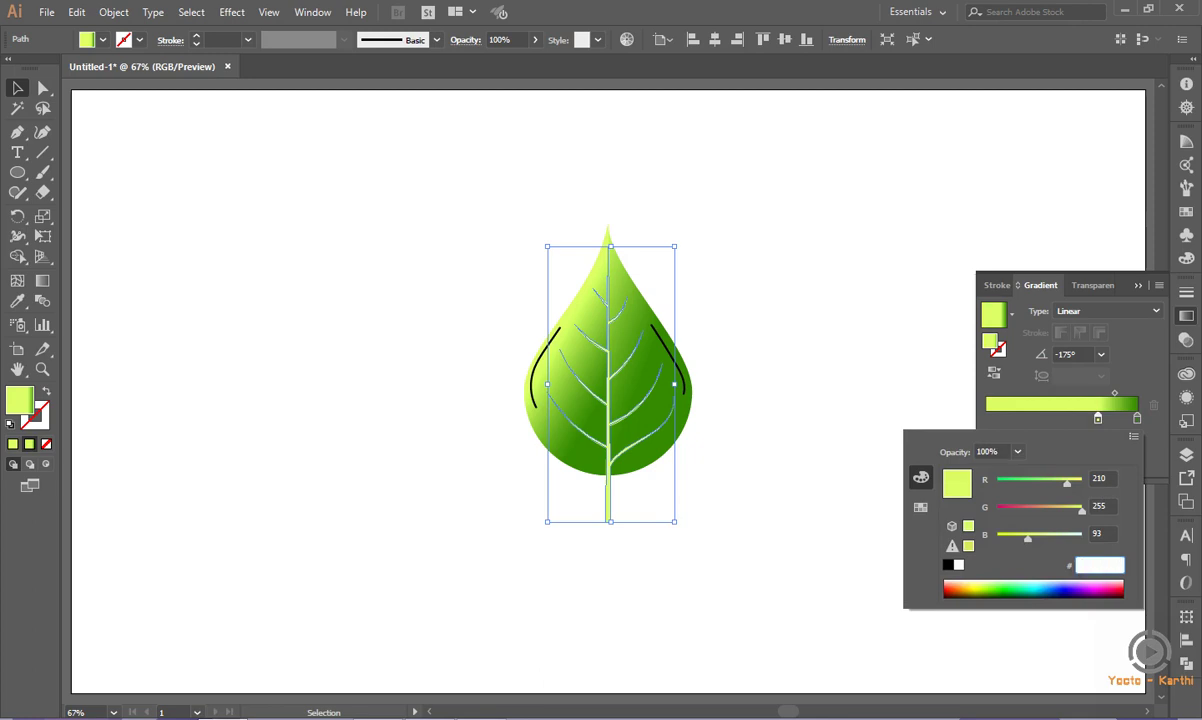
pyautogui.write('005b00')
# Apply dark green 005b00 to the stop and colour the right stop brown b05d3a.
pyautogui.press('Return')
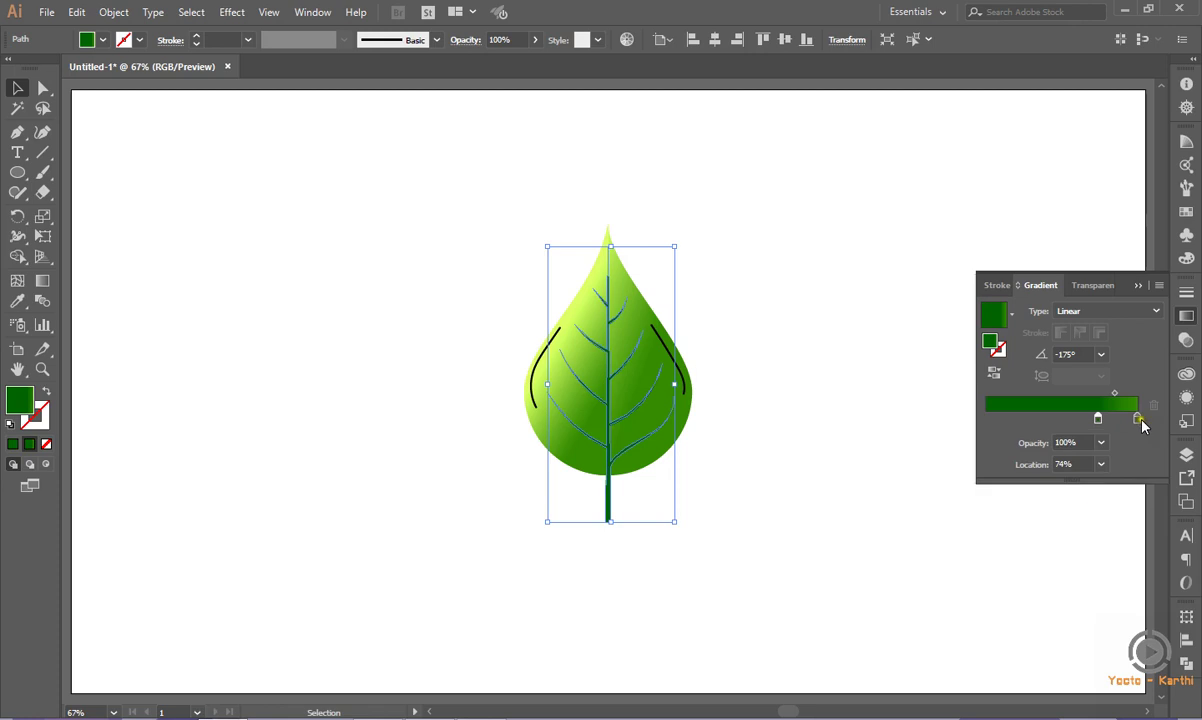
pyautogui.doubleClick(1138, 420)
pyautogui.click(1100, 565)
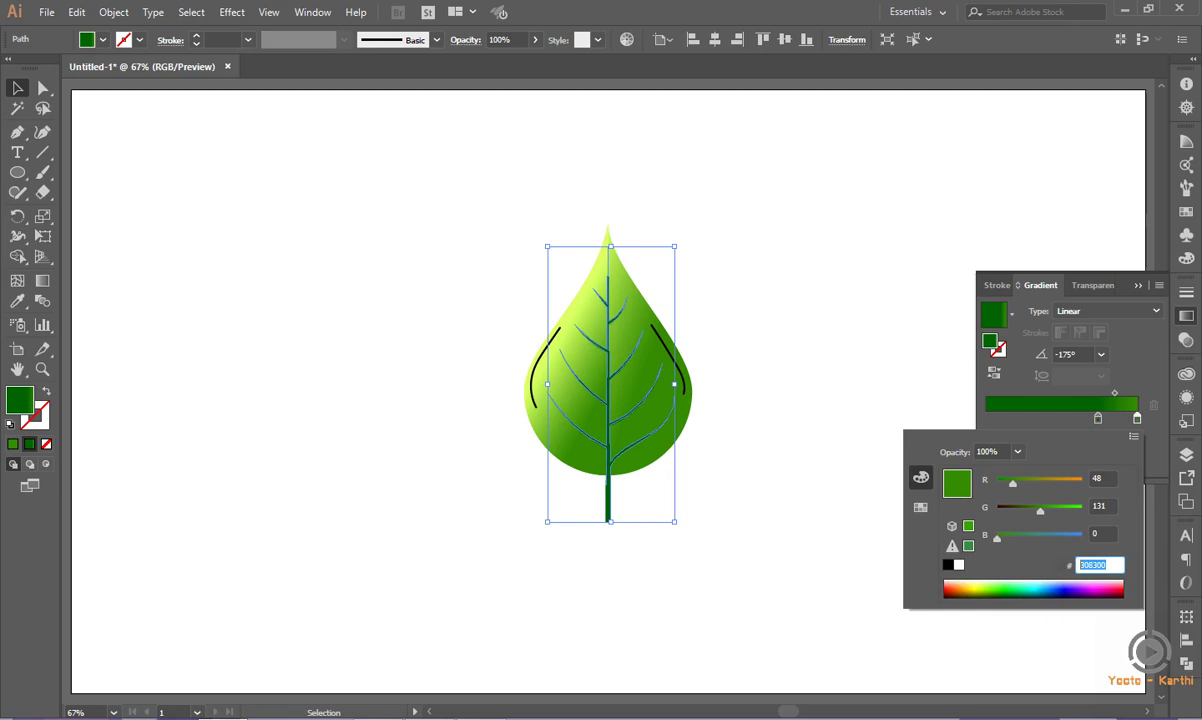
pyautogui.press('BackSpace')
pyautogui.write('b05')
pyautogui.write('d3a')
pyautogui.press('Return')
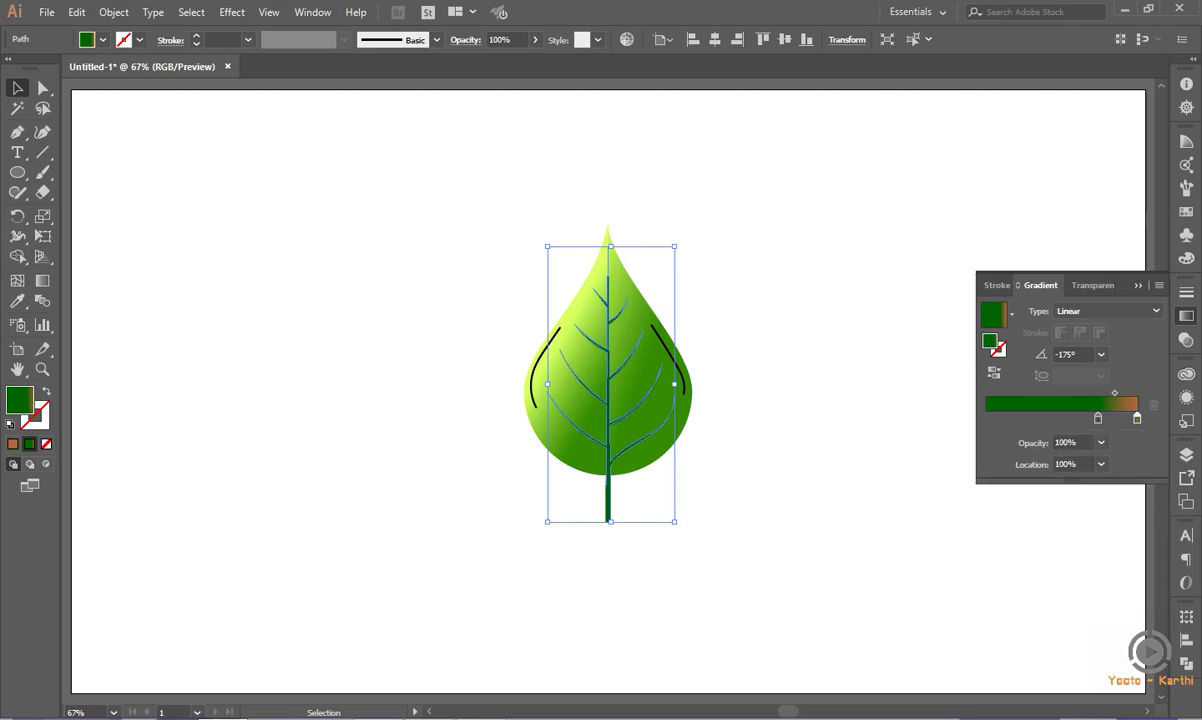
# Recolour the right gradient stop light green b0ed3e.
pyautogui.doubleClick(1136, 420)
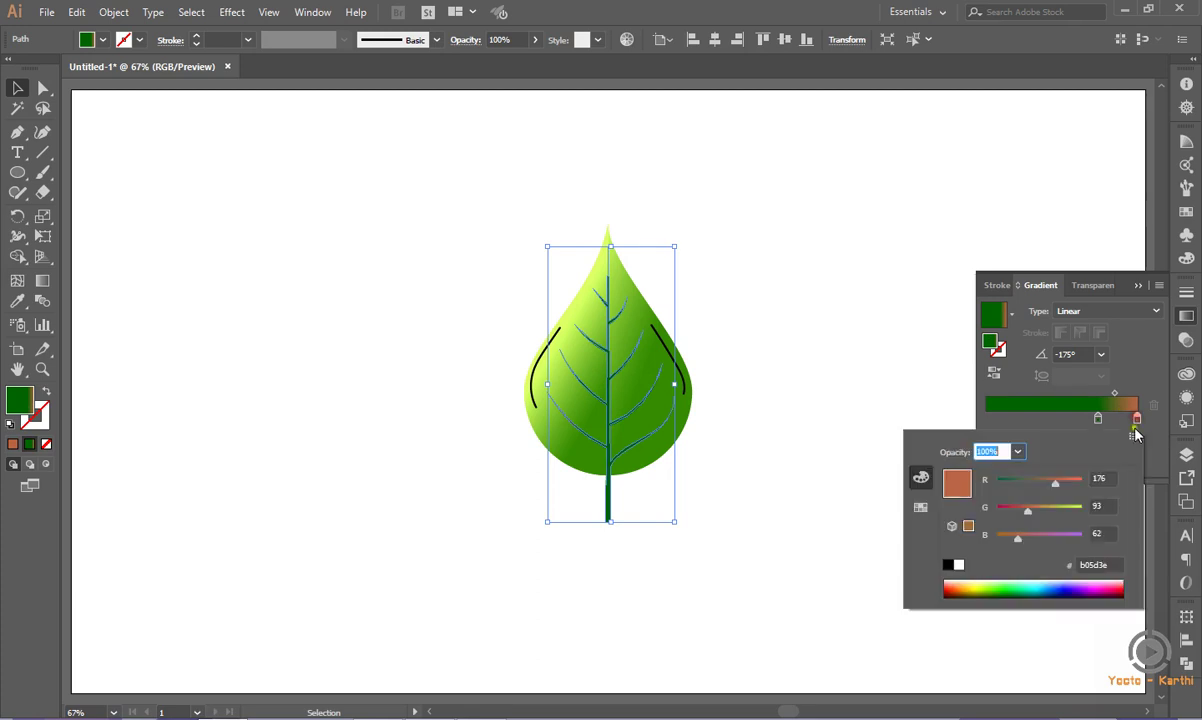
pyautogui.press('Tab')
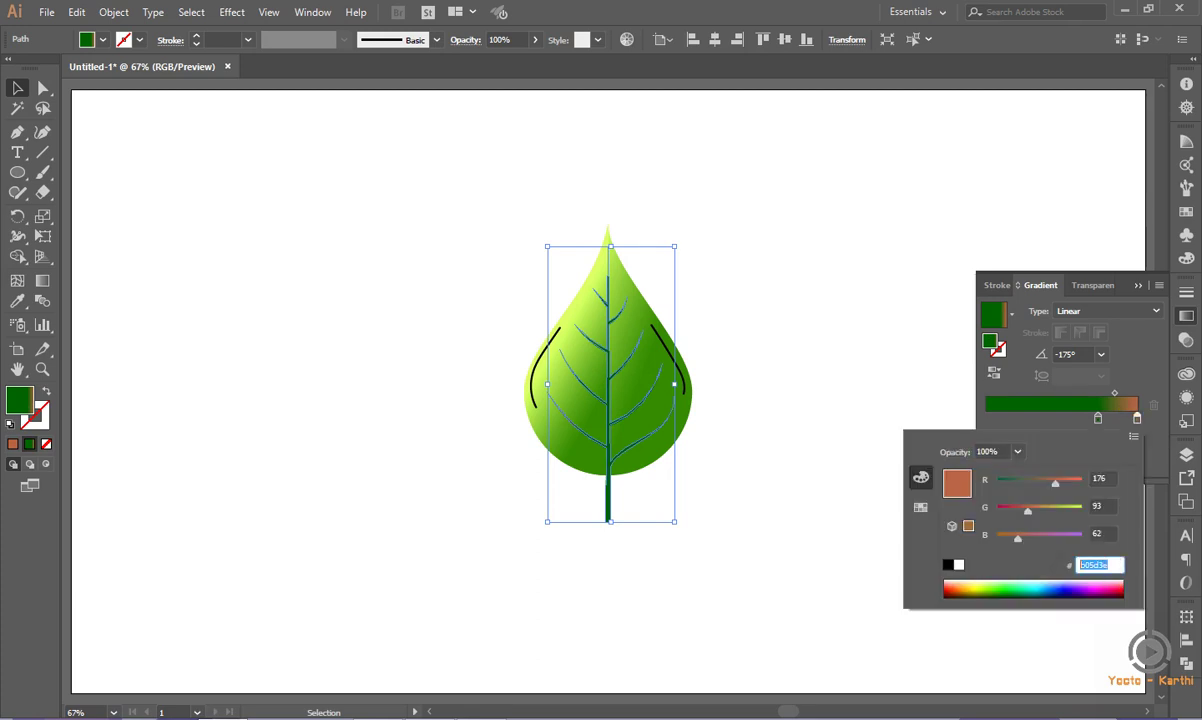
pyautogui.press('BackSpace')
pyautogui.write('b0ec5')
pyautogui.press('BackSpace')
pyautogui.write('3e')
pyautogui.press('Tab')
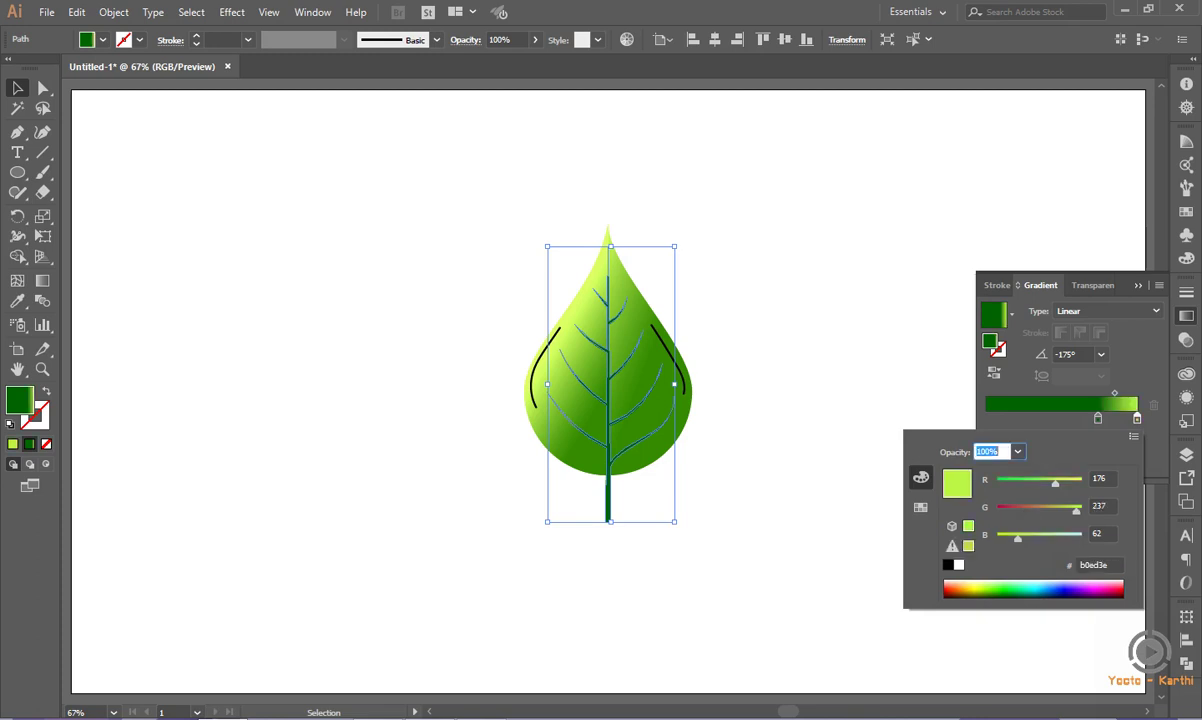
pyautogui.press('Return')
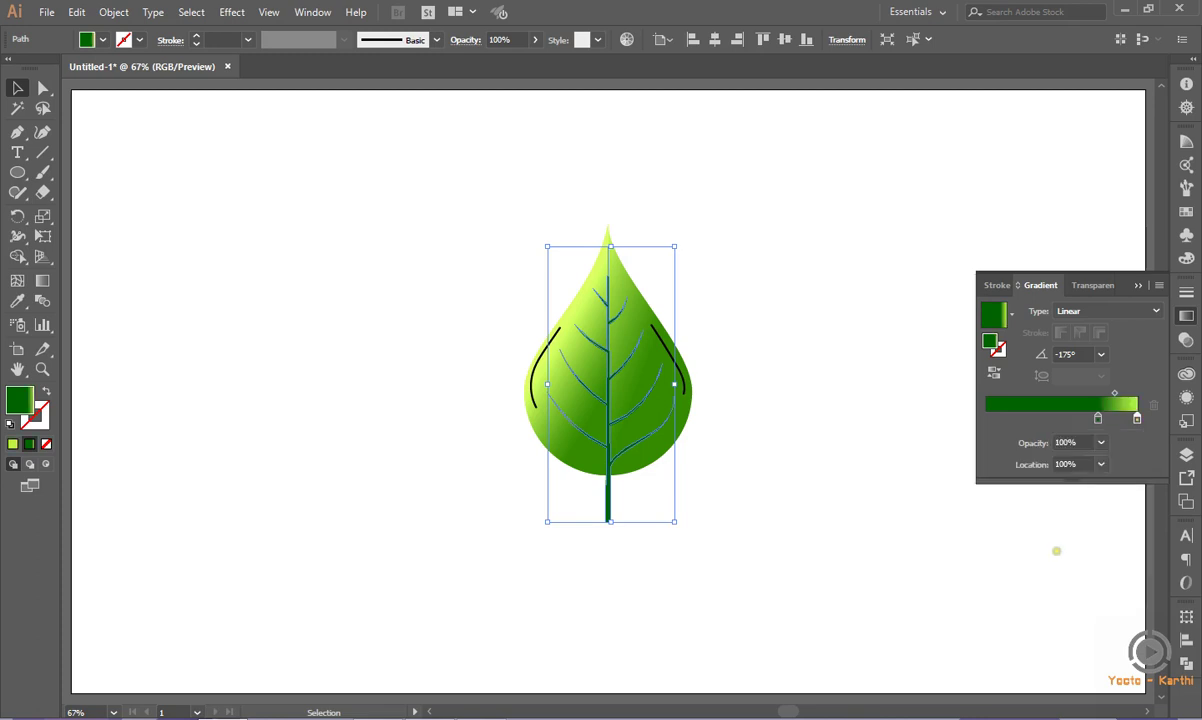
# Set the gradient midpoint to 23% and deselect the leaf.
pyautogui.click(1114, 394)
pyautogui.click(1085, 463)
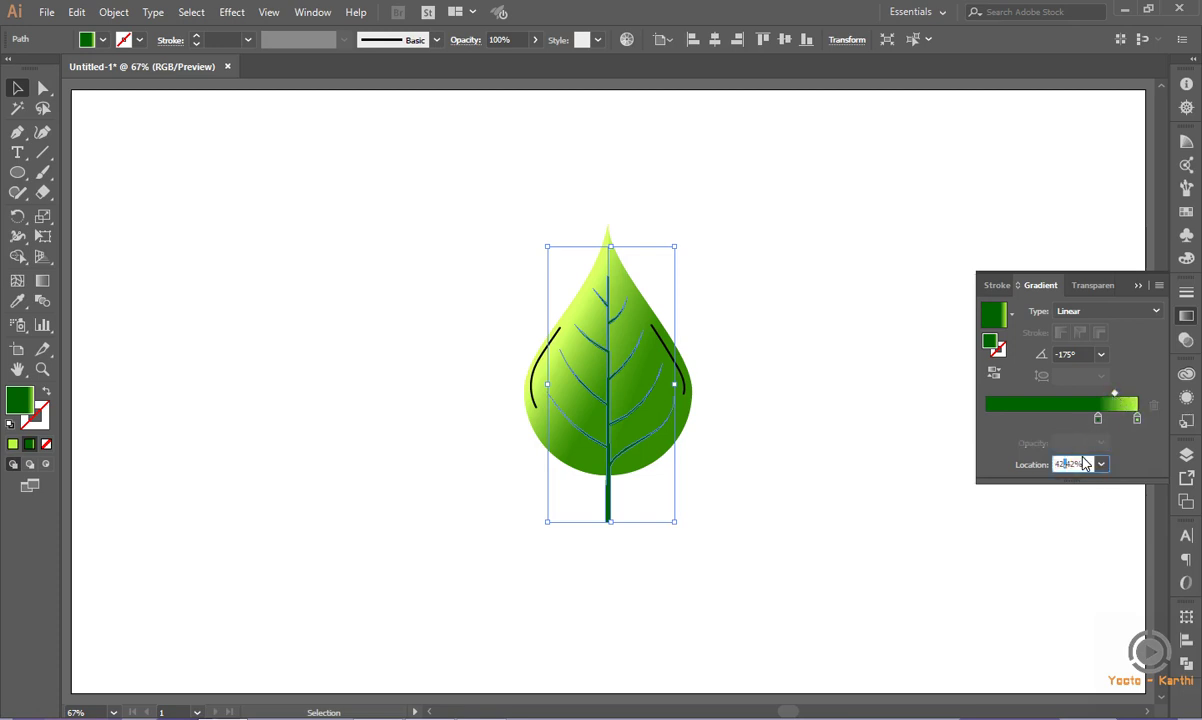
pyautogui.write('23')
pyautogui.press('Return')
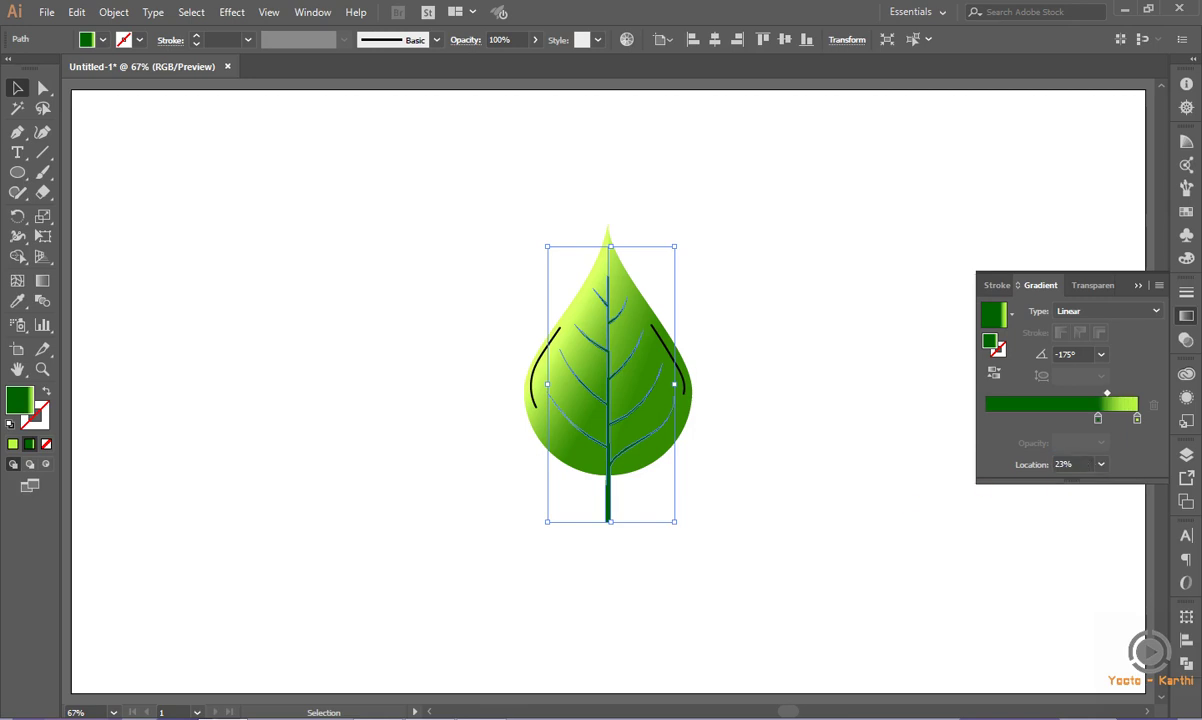
pyautogui.click(844, 476)
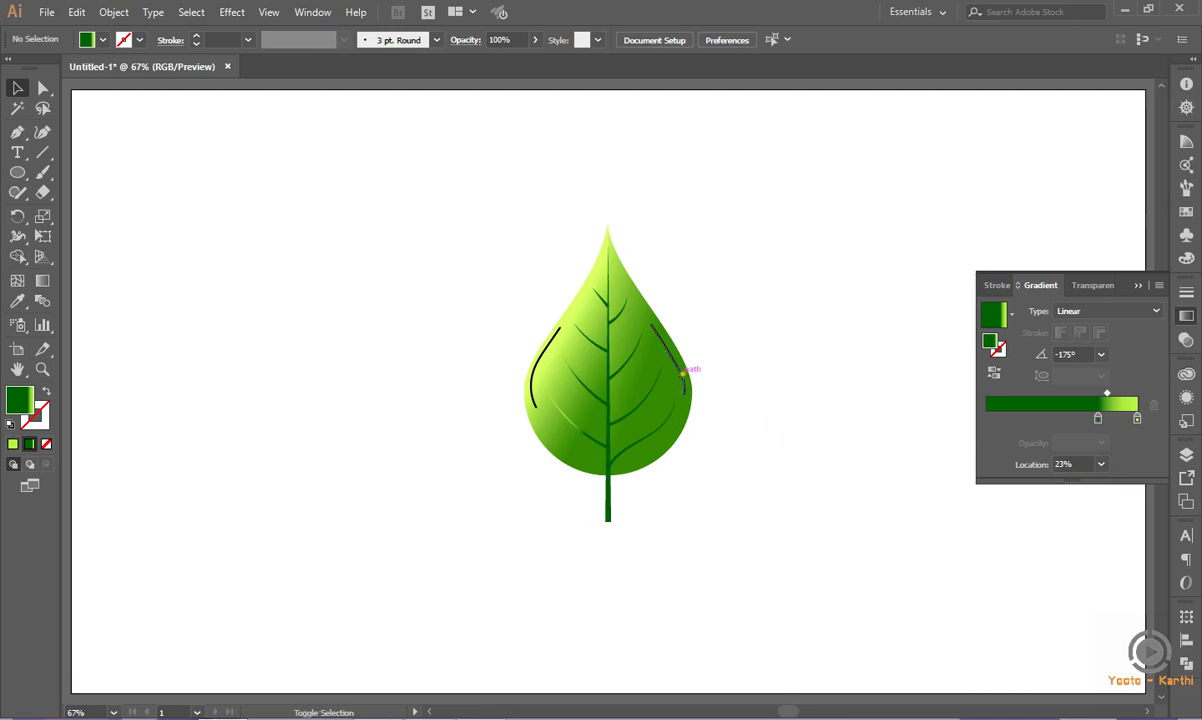
# Select both black edge strokes and expand their appearance into shapes.
pyautogui.click(684, 370)
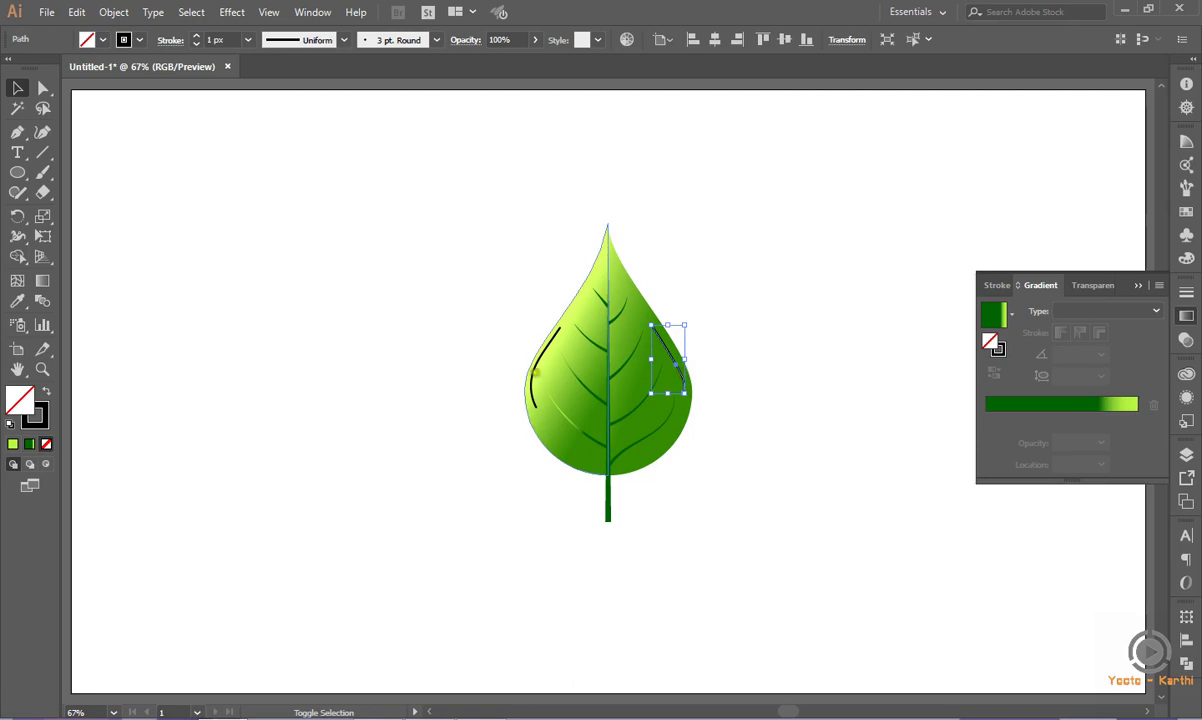
pyautogui.keyDown('shift'); pyautogui.click(533, 368); pyautogui.keyUp('shift')
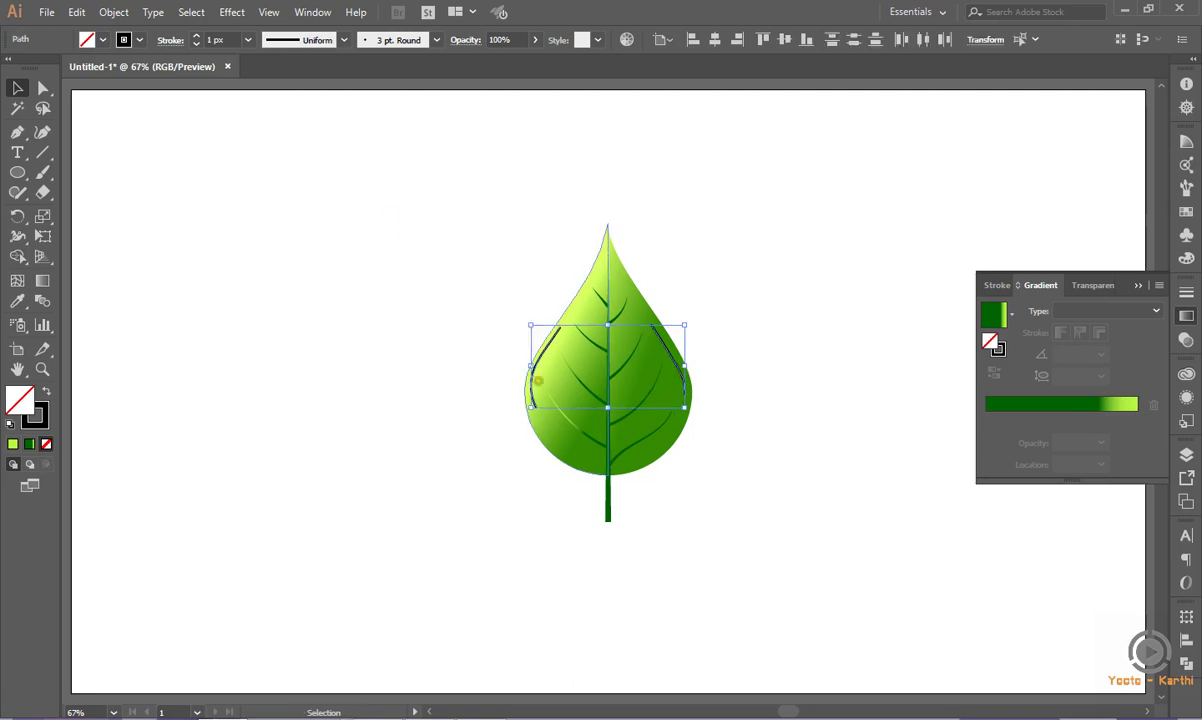
pyautogui.click(116, 13)
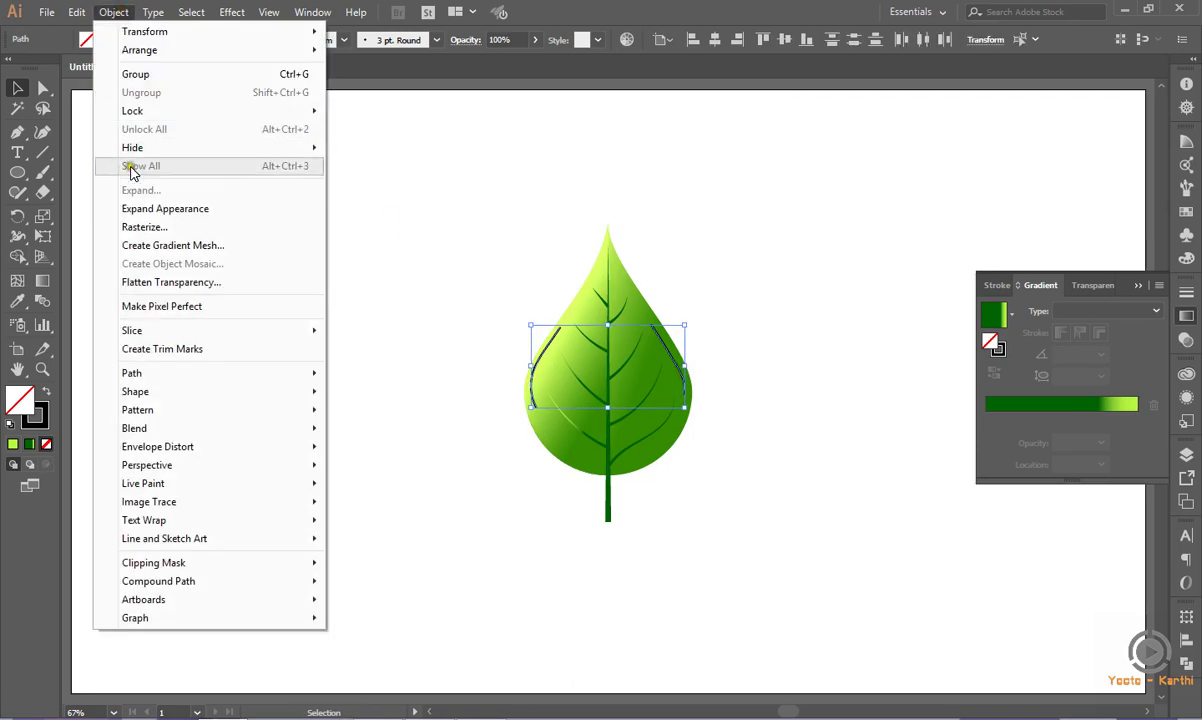
pyautogui.click(143, 211)
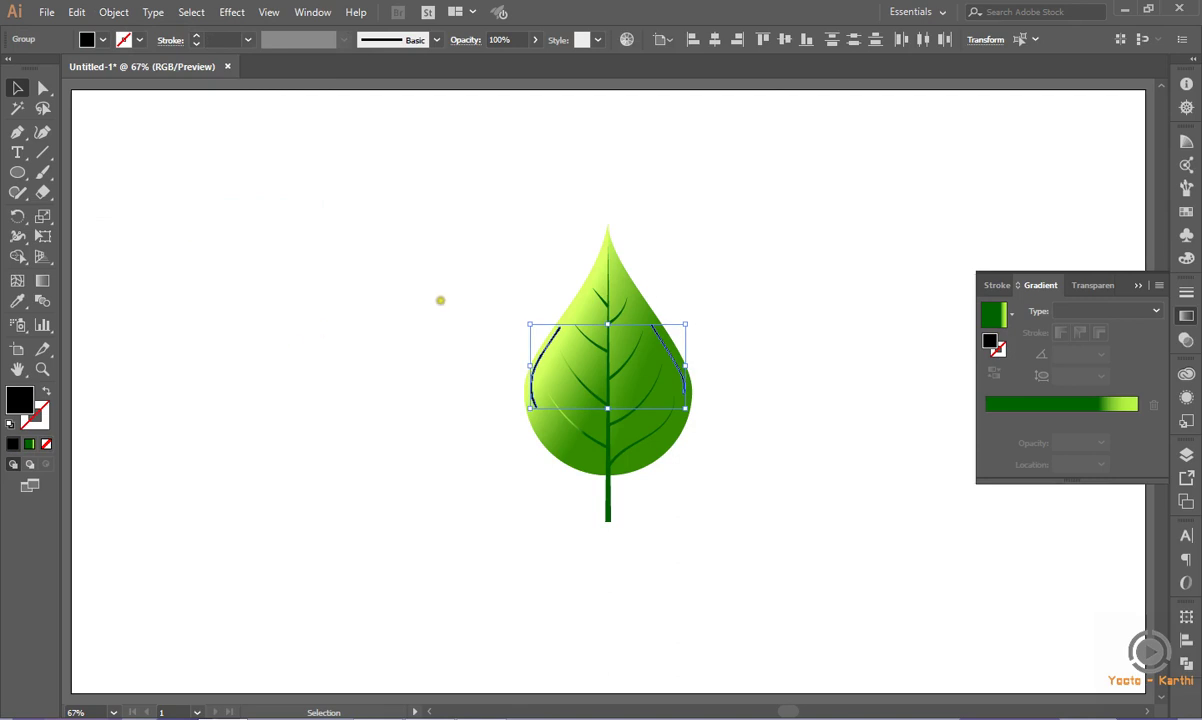
# Fill the expanded strokes with the gradient, remove its middle stop, and lighten the left stop.
pyautogui.click(30, 444)
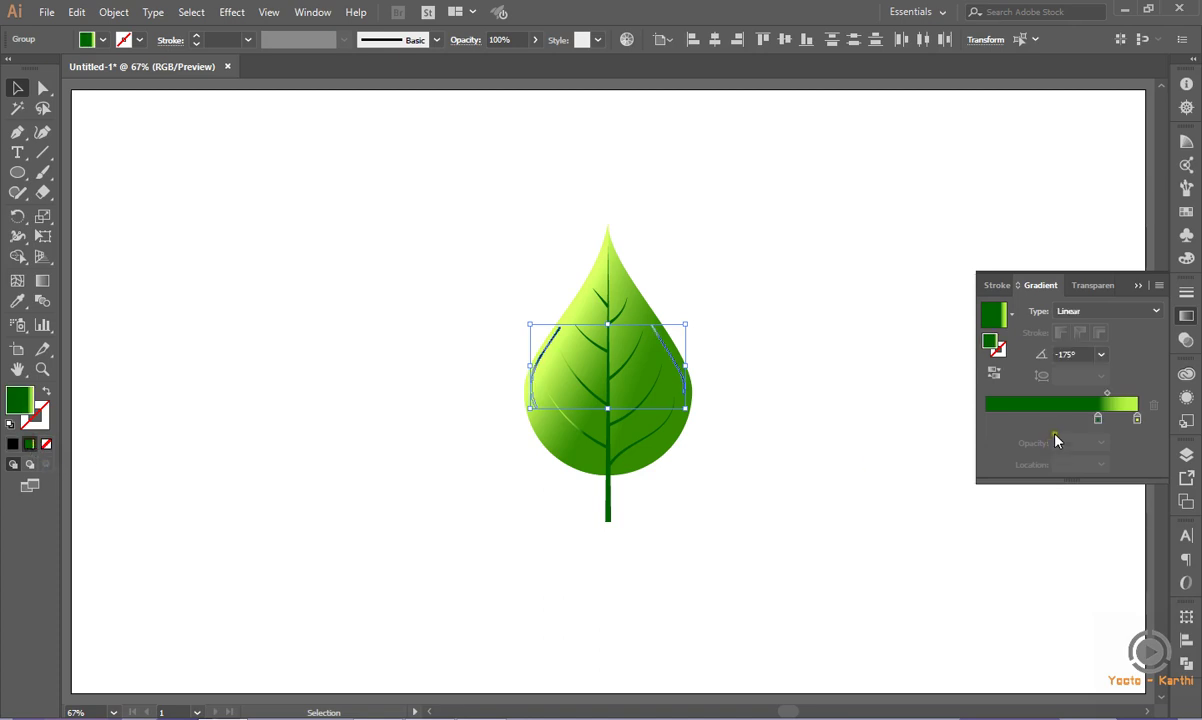
pyautogui.click(1097, 420)
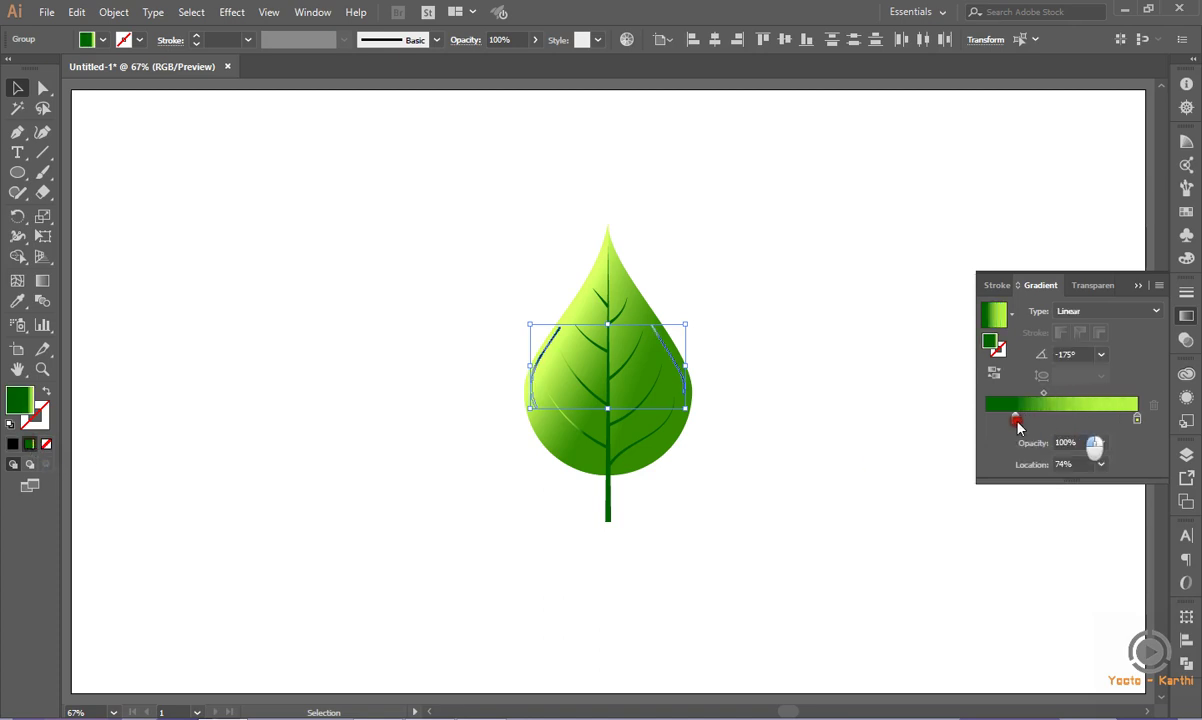
pyautogui.moveTo(1097, 420); pyautogui.dragTo(958, 421)
pyautogui.click(986, 418)
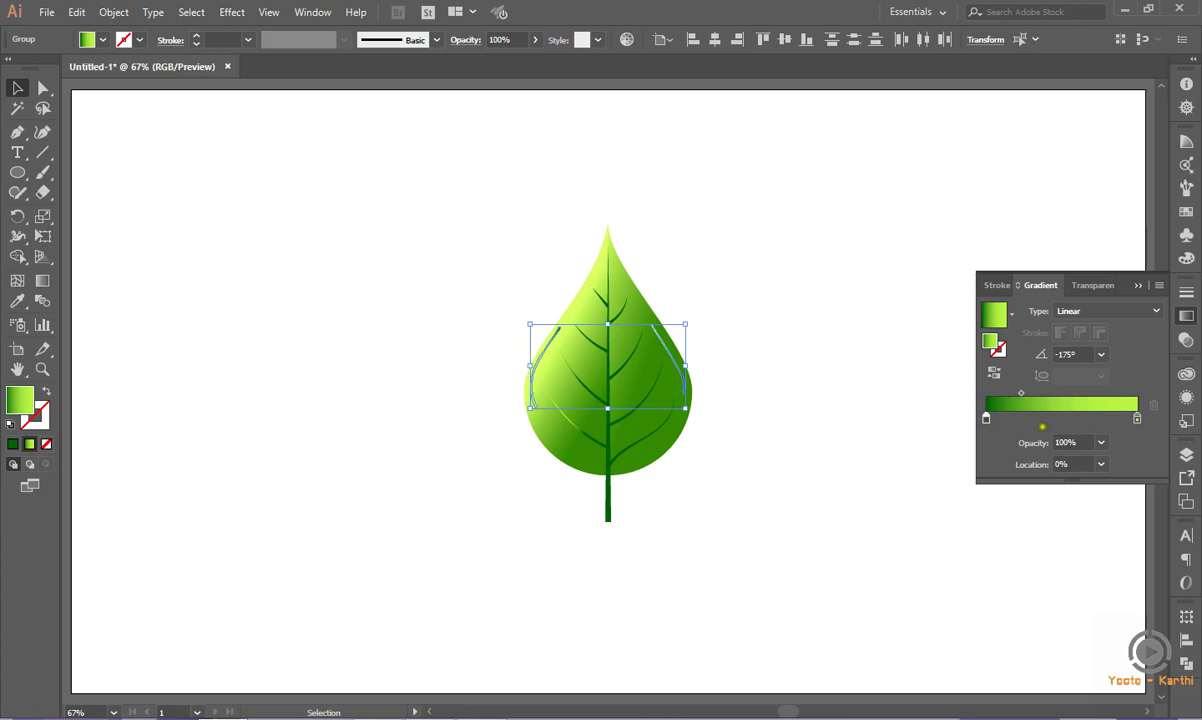
pyautogui.doubleClick(986, 418)
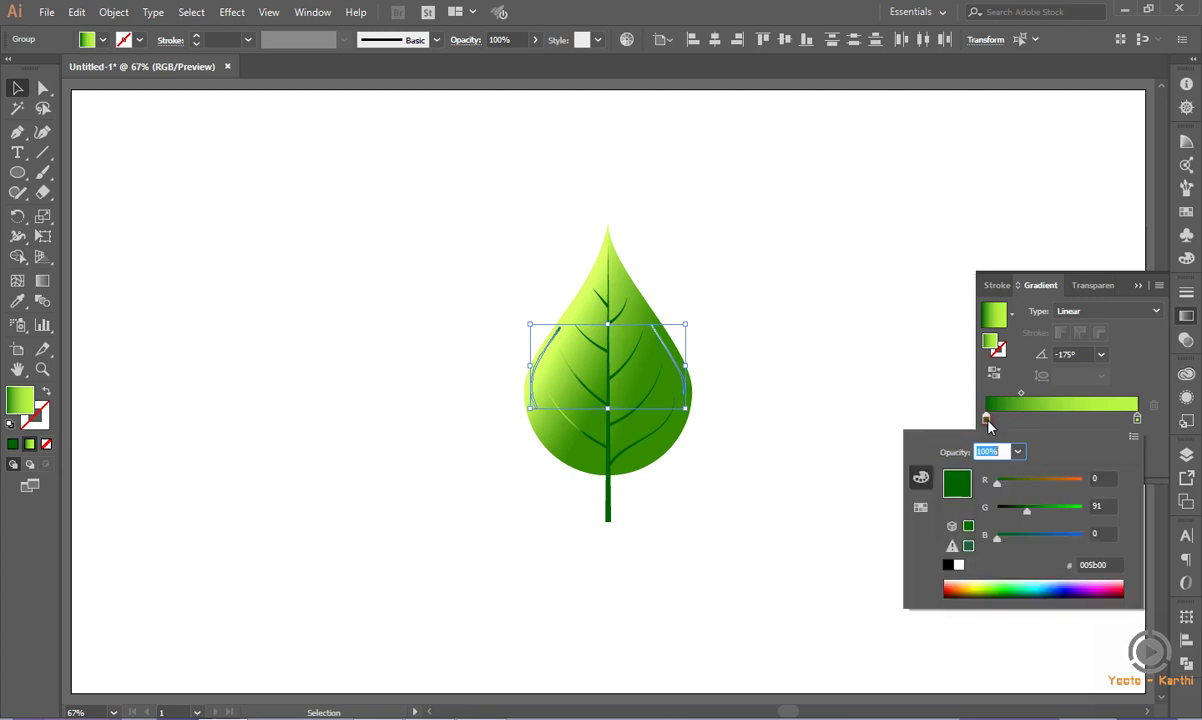
pyautogui.click(1095, 565)
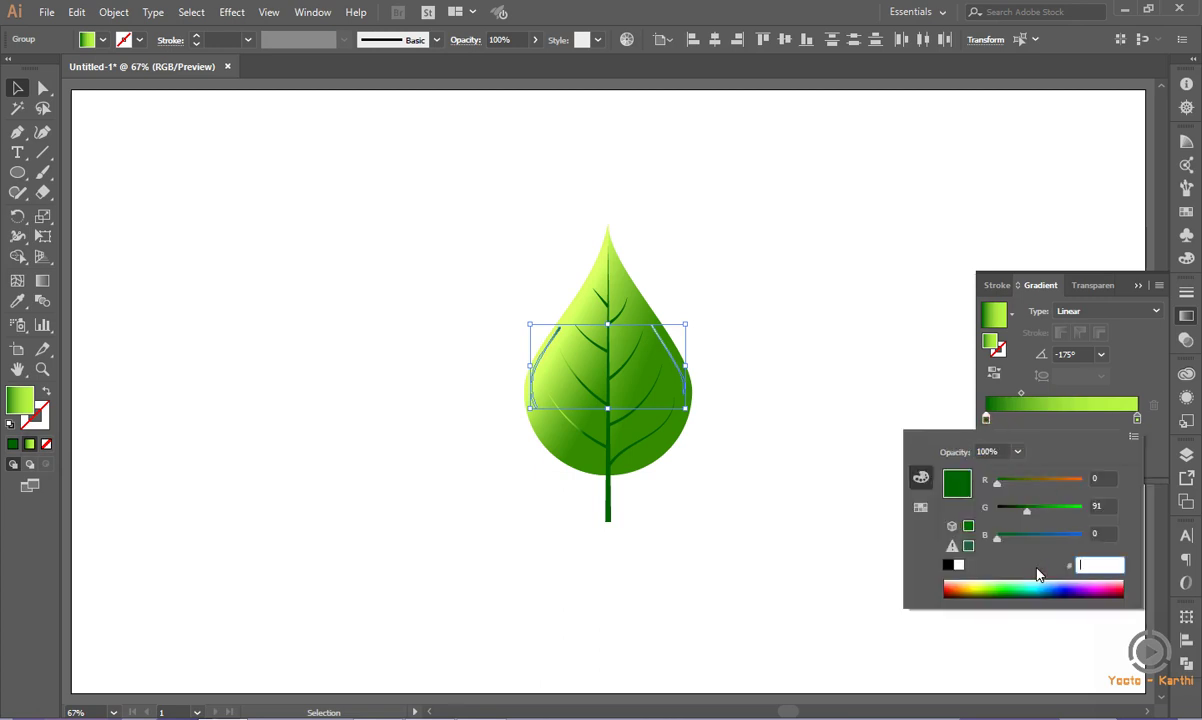
pyautogui.write('f6f')
pyautogui.write('cd0')
pyautogui.press('Return')
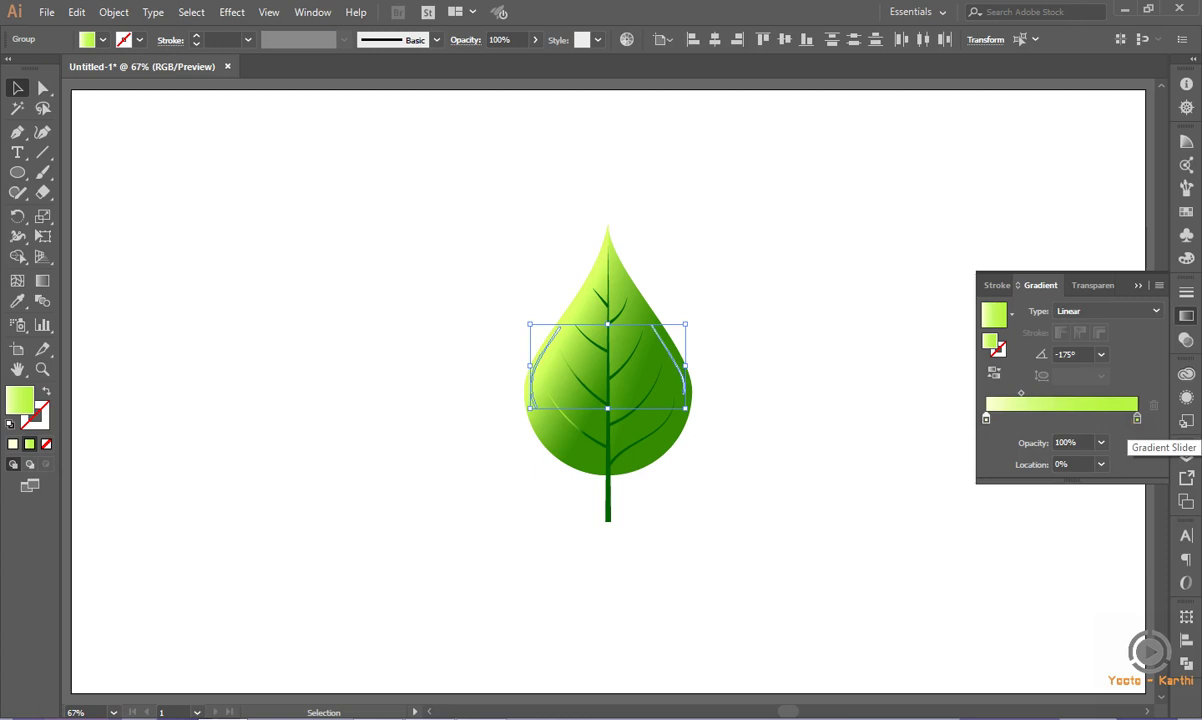
# Set the right gradient stop's colour to d6f58e.
pyautogui.doubleClick(1137, 420)
pyautogui.click(1100, 565)
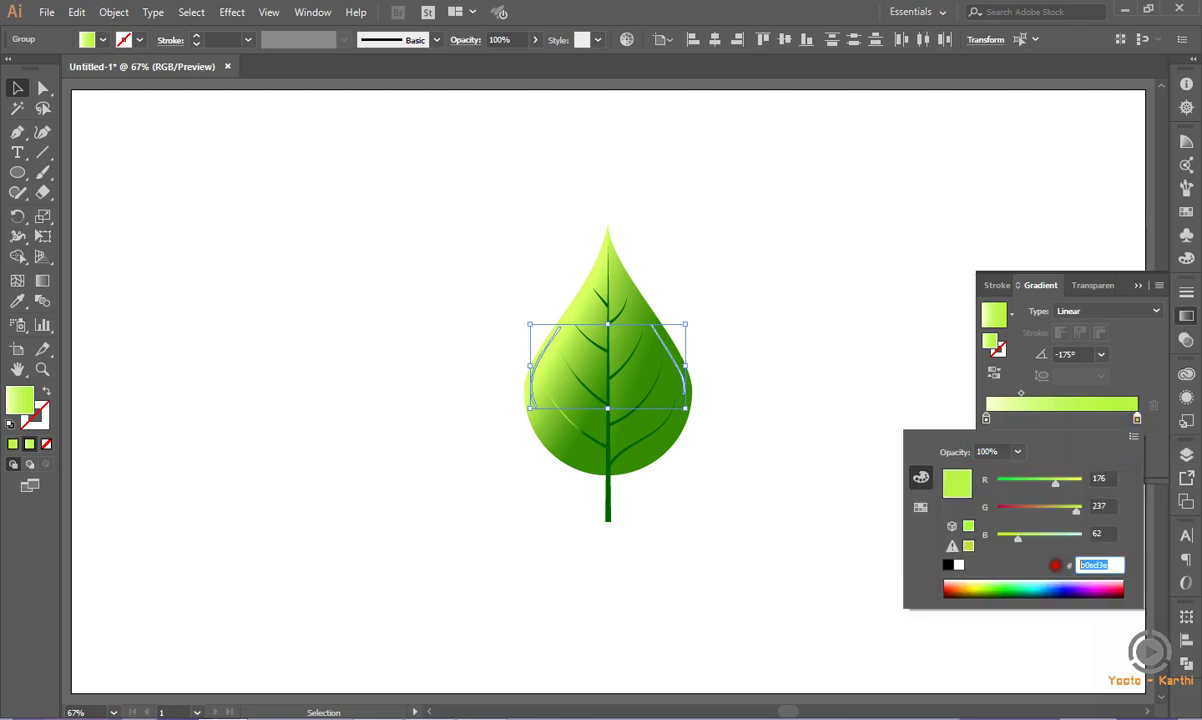
pyautogui.press('BackSpace')
pyautogui.write('d6f')
pyautogui.write('58e')
pyautogui.press('Return')
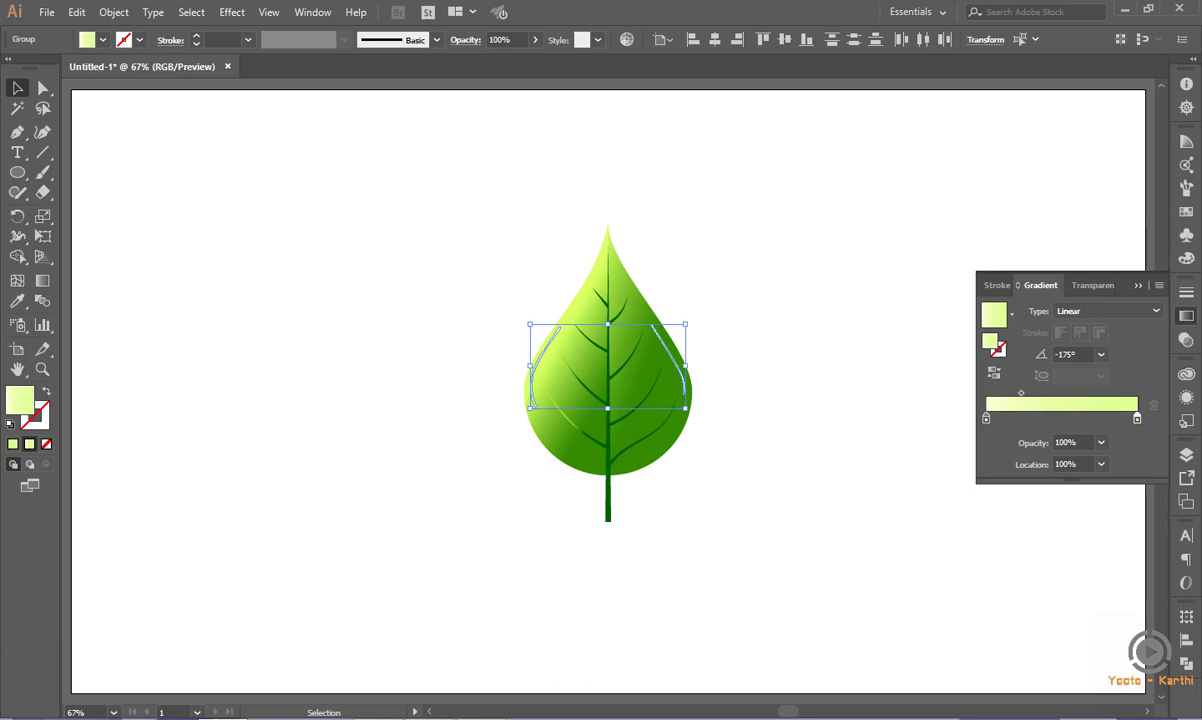
# Set the highlight gradient's midpoint to 70%, then marquee-select the whole leaf.
pyautogui.click(1020, 395)
pyautogui.doubleClick(1066, 463)
pyautogui.write('70')
pyautogui.press('Return')
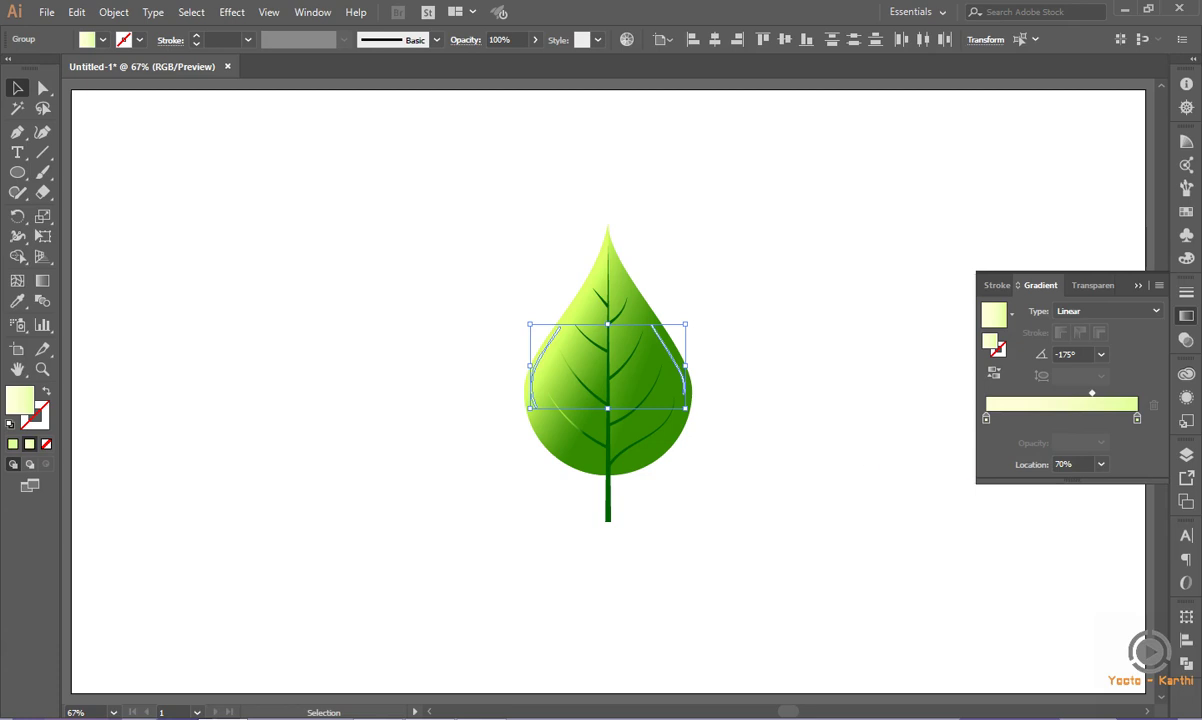
pyautogui.click(818, 437)
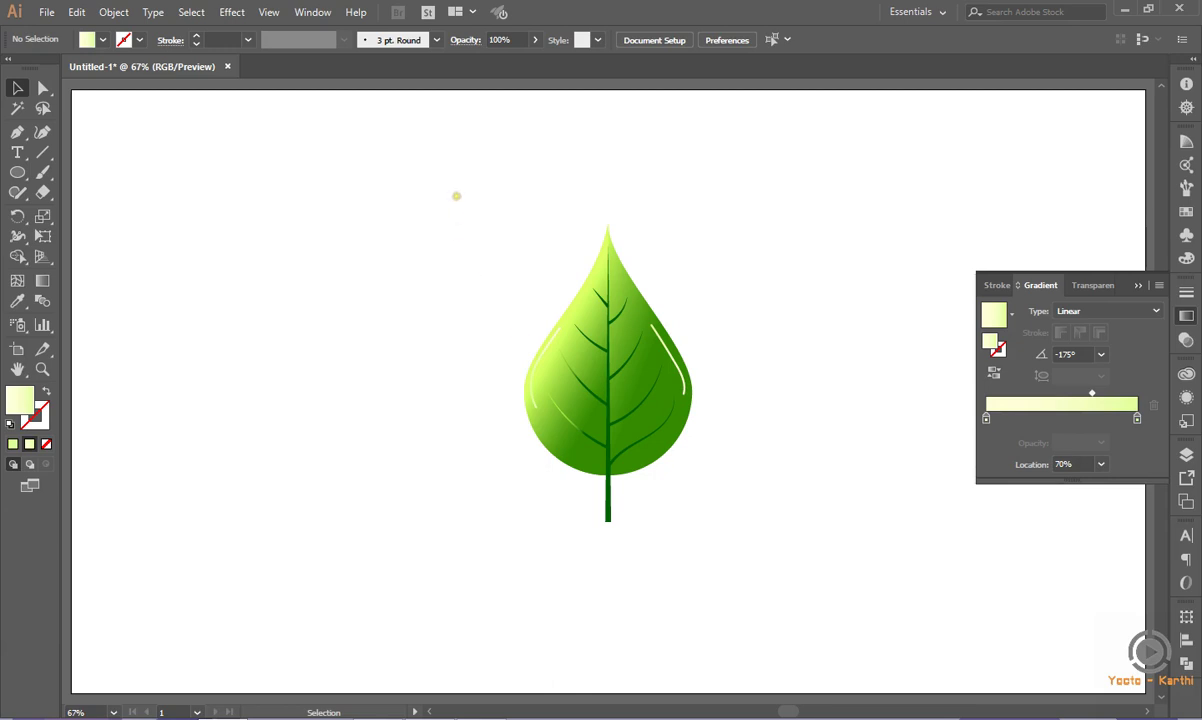
pyautogui.moveTo(430, 190)
pyautogui.mouseDown()
pyautogui.moveTo(690, 379)
pyautogui.moveTo(759, 578)
pyautogui.mouseUp()
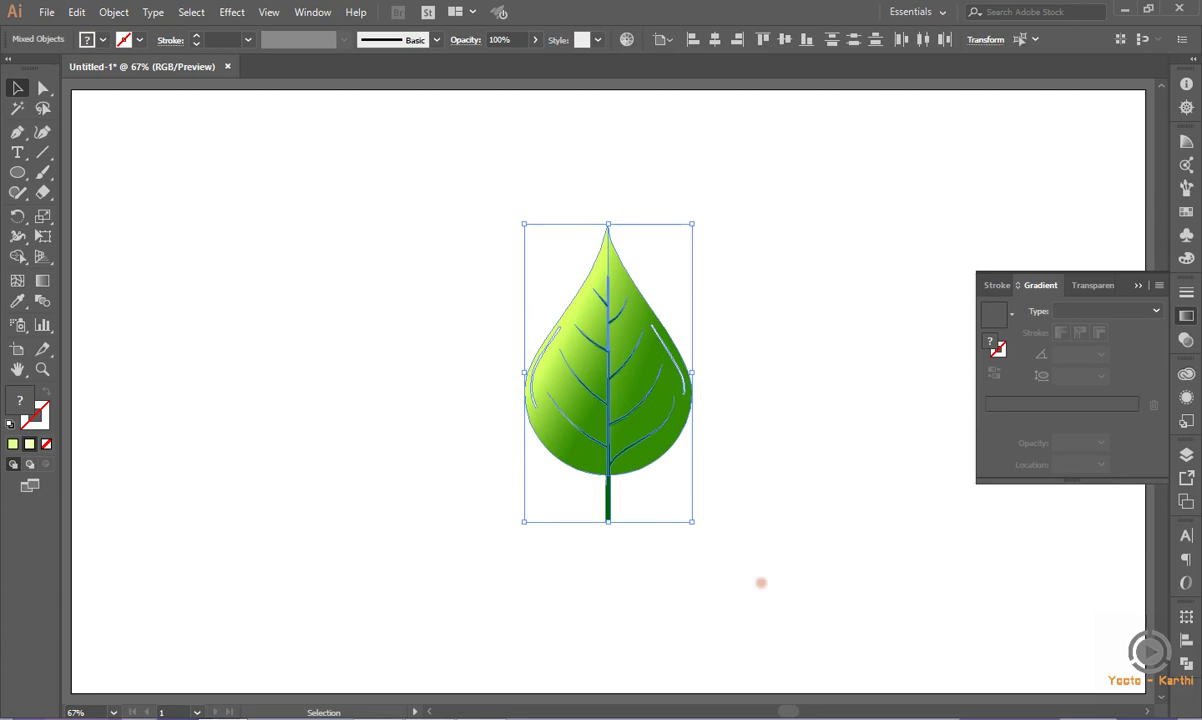
# Group all the leaf parts into one object and drag it toward the top-left.
pyautogui.click(113, 12)
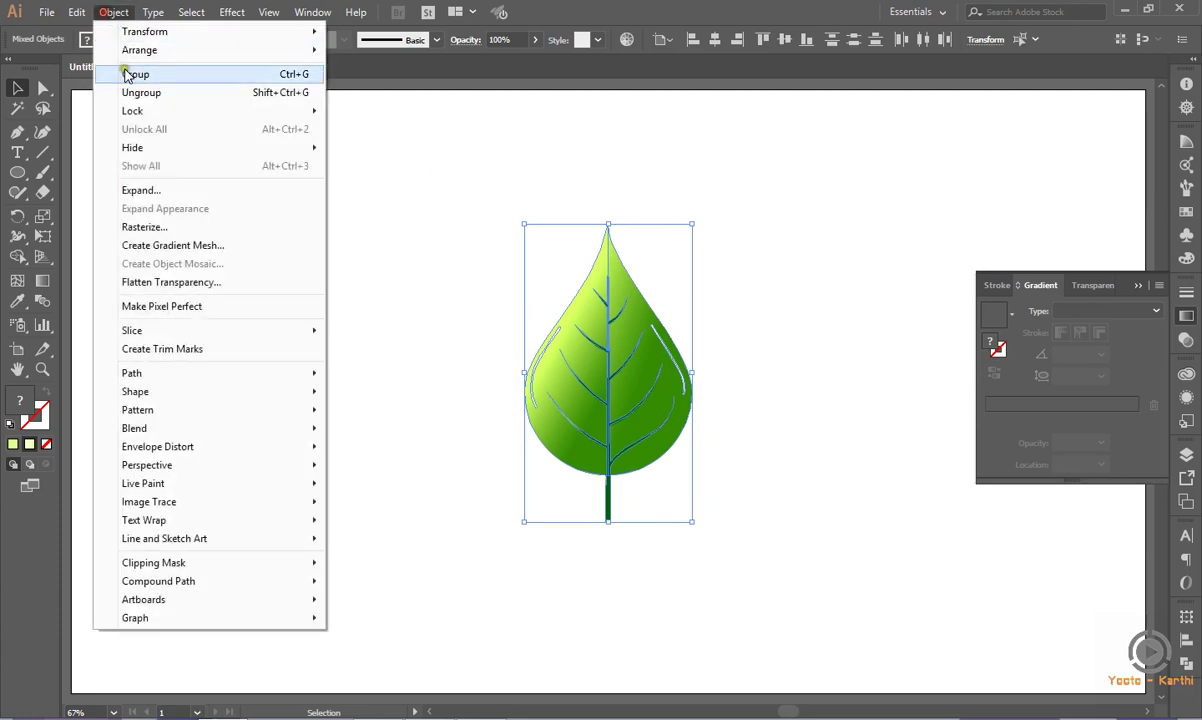
pyautogui.click(123, 69)
pyautogui.click(206, 228)
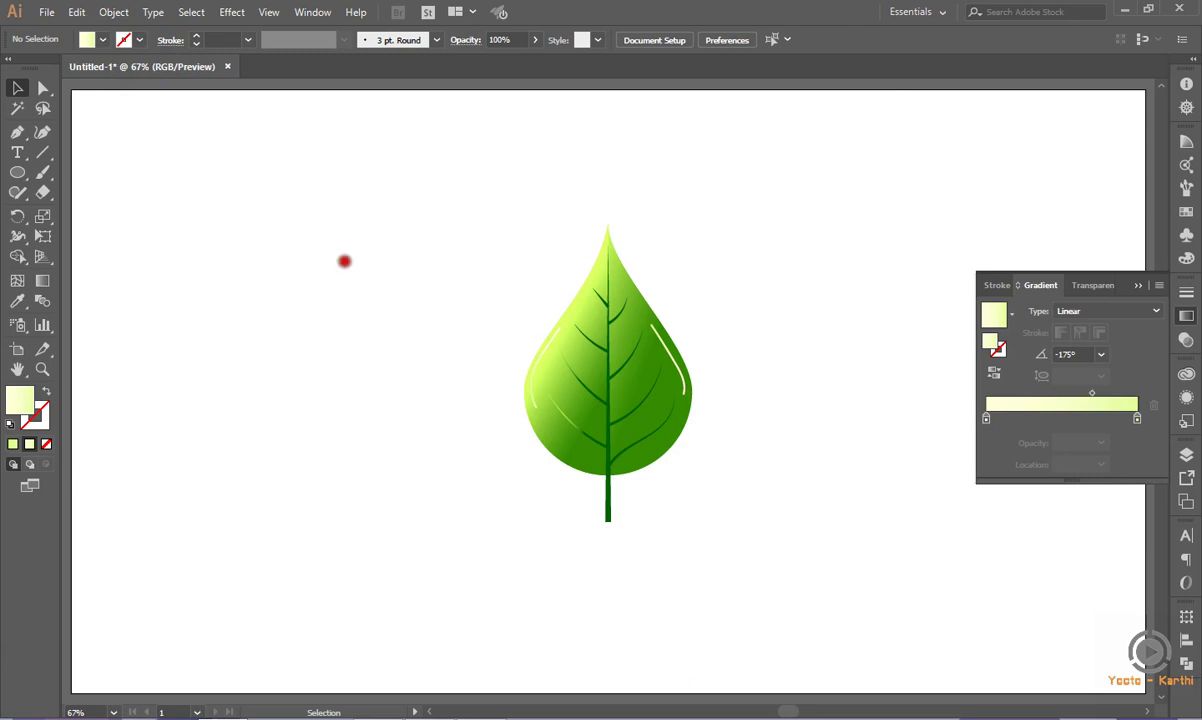
pyautogui.moveTo(323, 245)
pyautogui.mouseDown()
pyautogui.moveTo(561, 420)
pyautogui.moveTo(156, 309)
pyautogui.mouseUp()
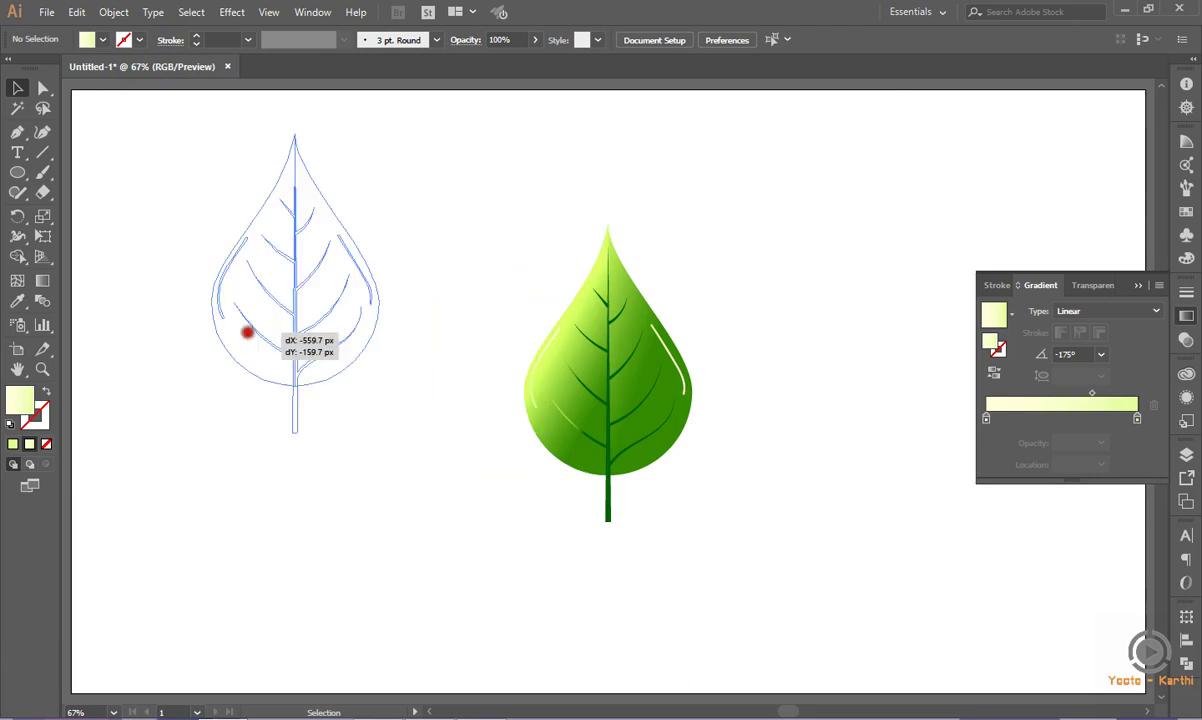
# Create a 700×700 px circle and centre it horizontally and vertically on the artboard.
pyautogui.click(333, 203)
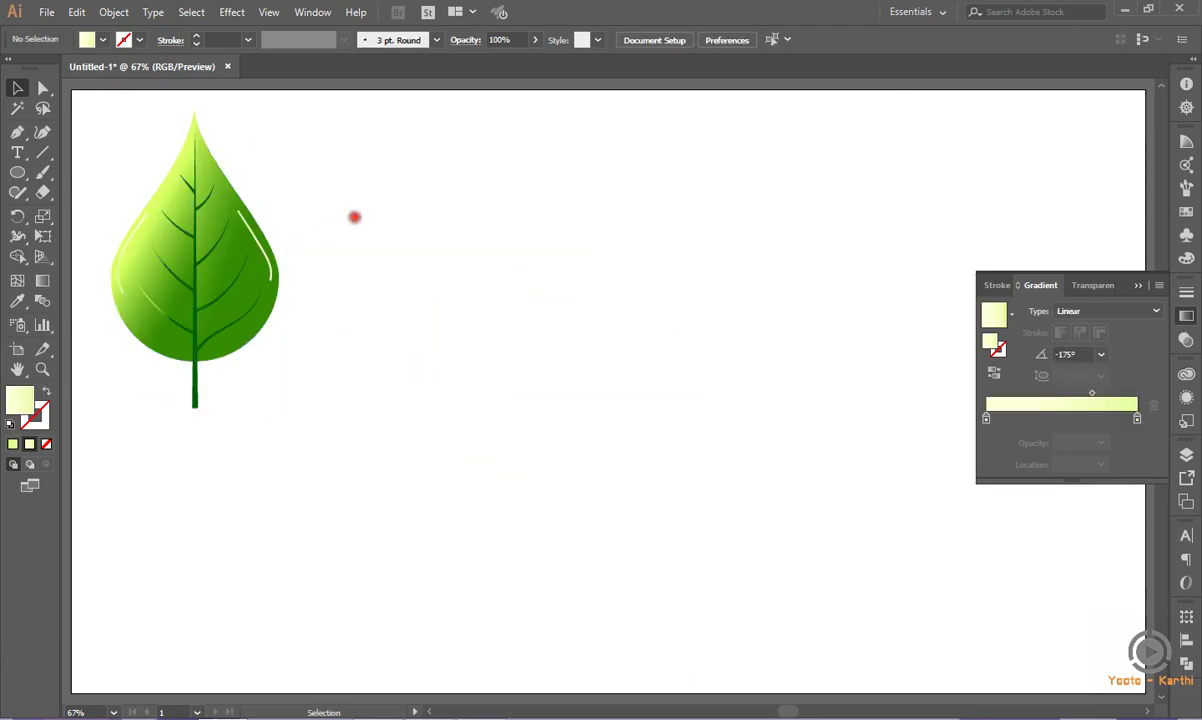
pyautogui.click(17, 172)
pyautogui.click(356, 187)
pyautogui.write('600')
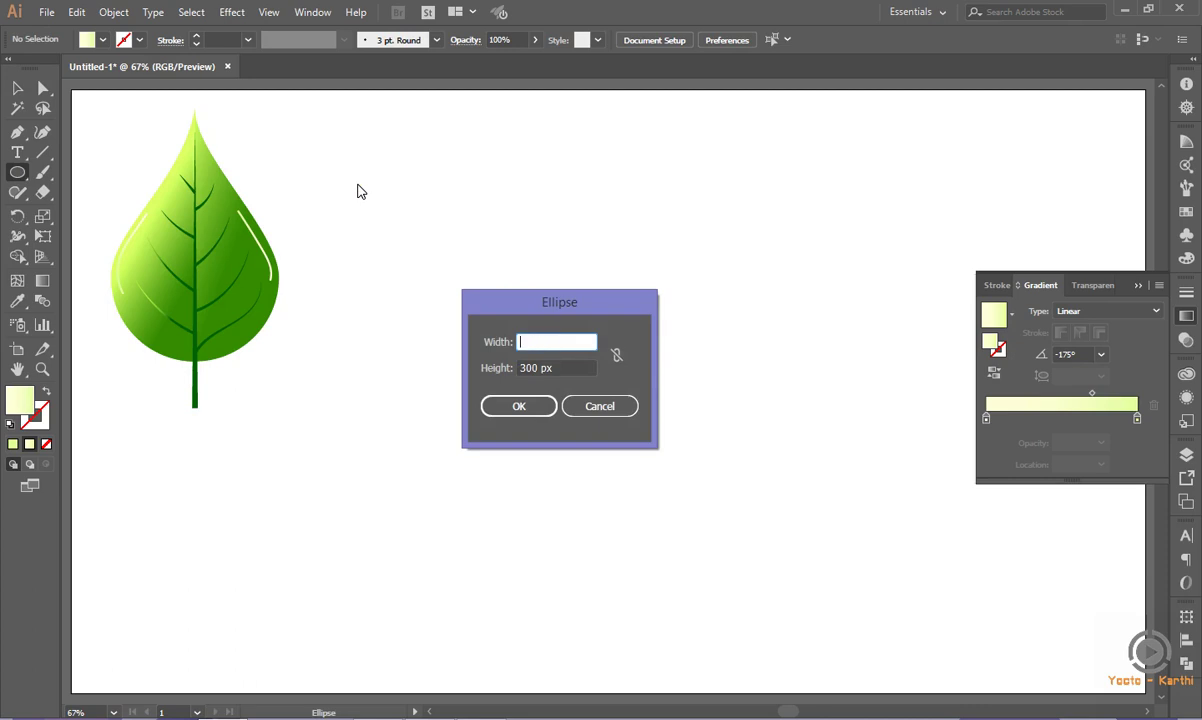
pyautogui.write('0')
pyautogui.press('Tab')
pyautogui.write('70')
pyautogui.press('Return')
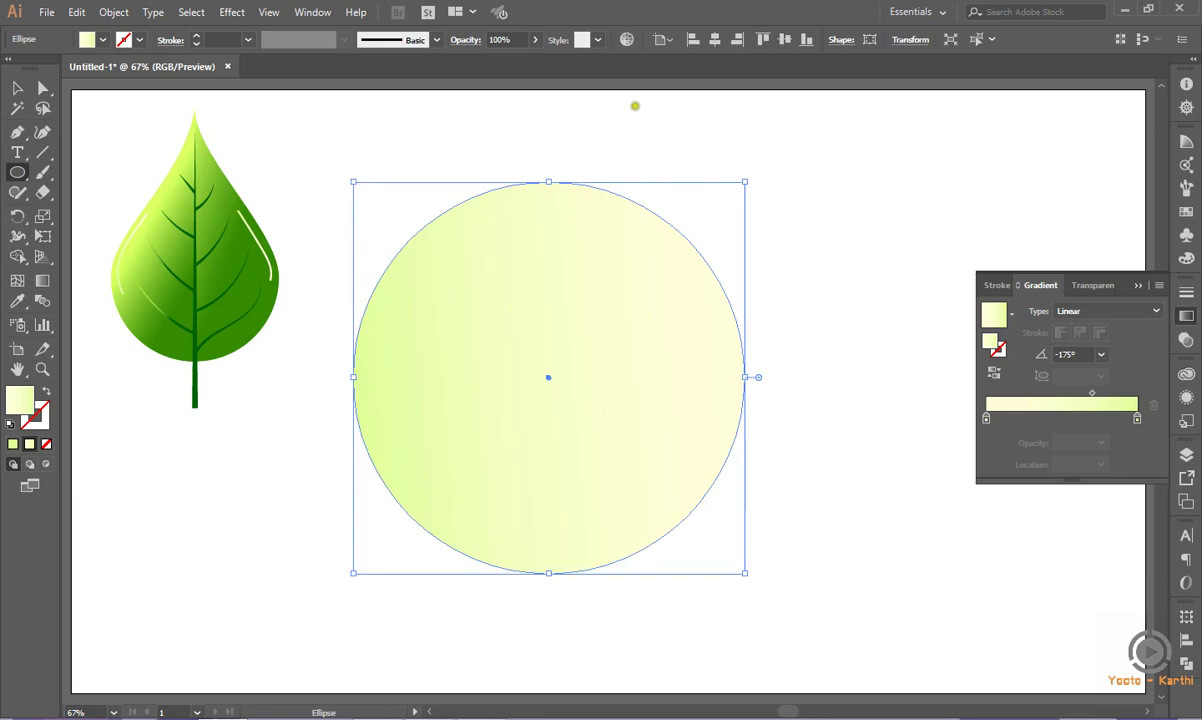
pyautogui.click(716, 40)
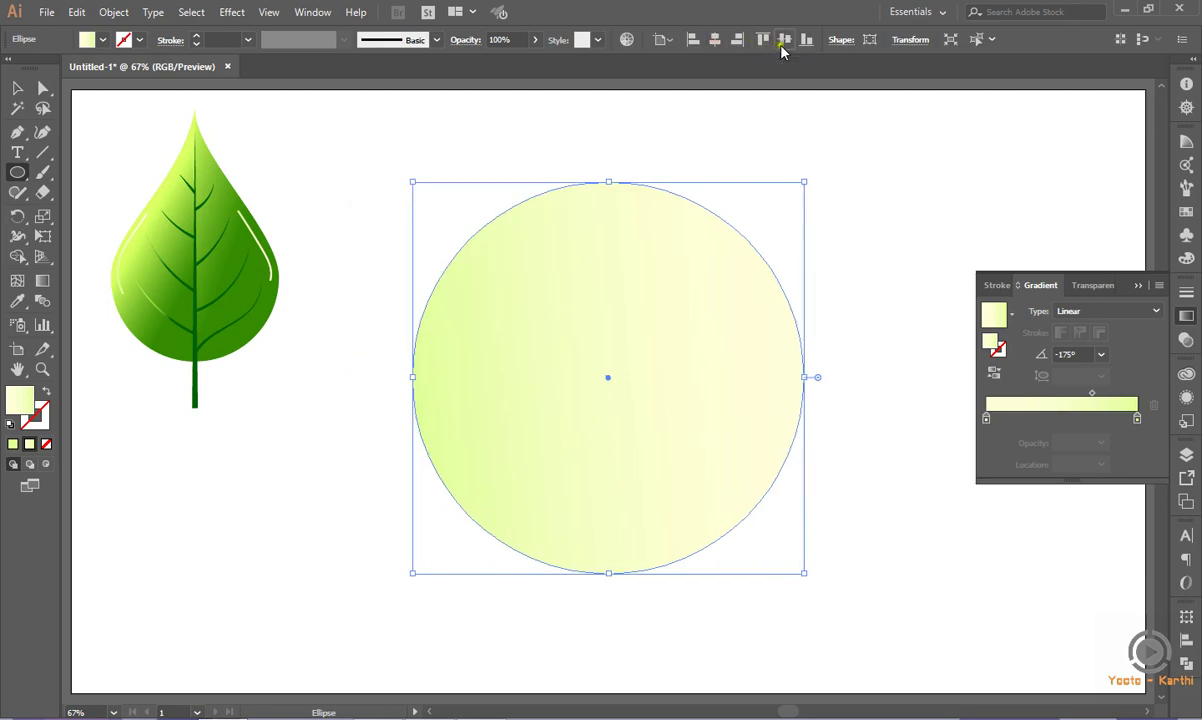
pyautogui.click(782, 42)
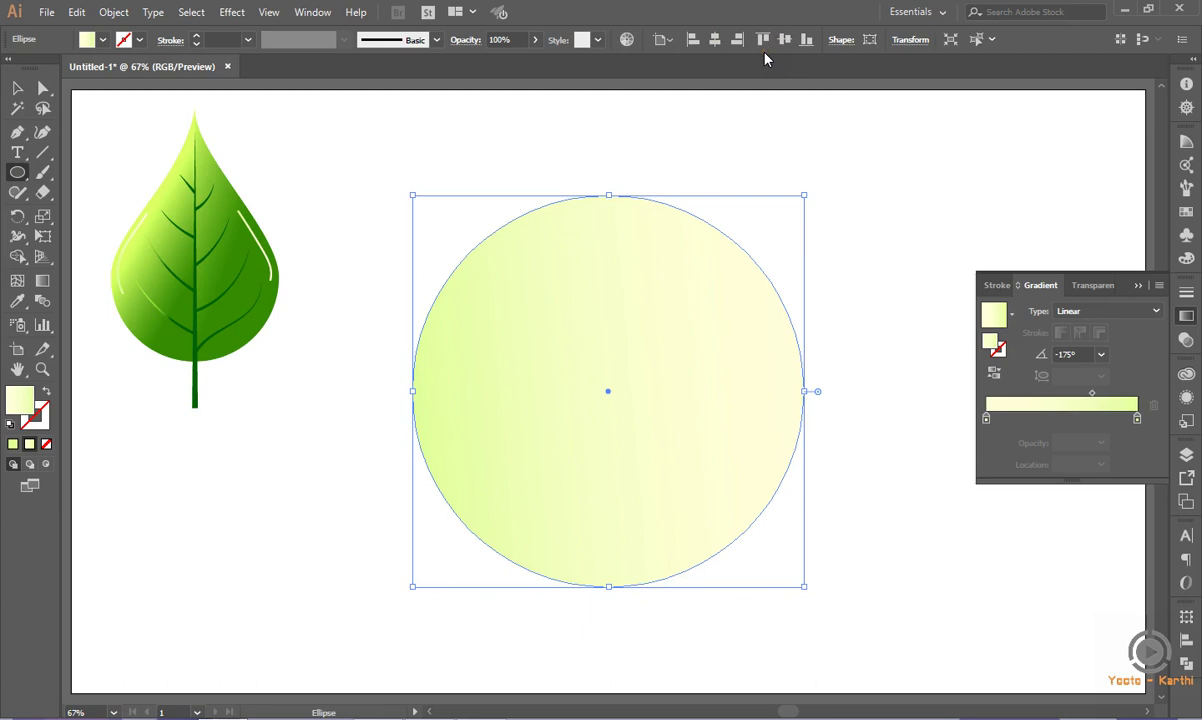
pyautogui.click(42, 152)
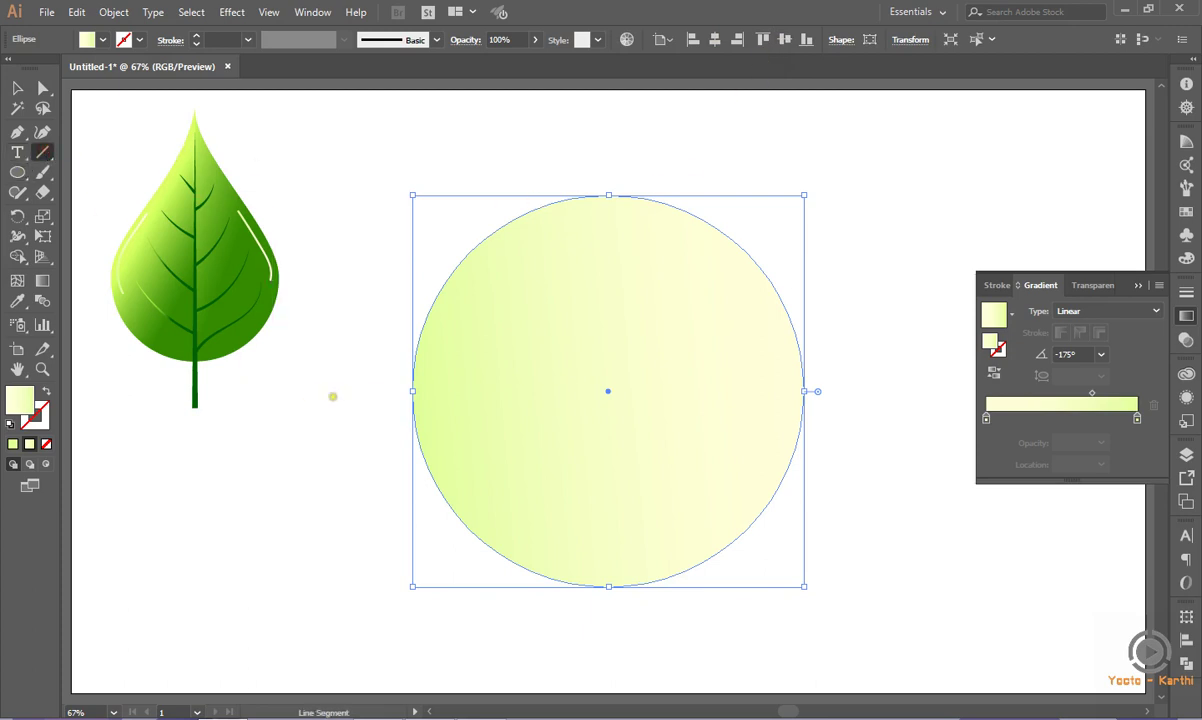
# Draw a horizontal straight line wider than the circle.
pyautogui.moveTo(338, 392); pyautogui.dragTo(895, 389)
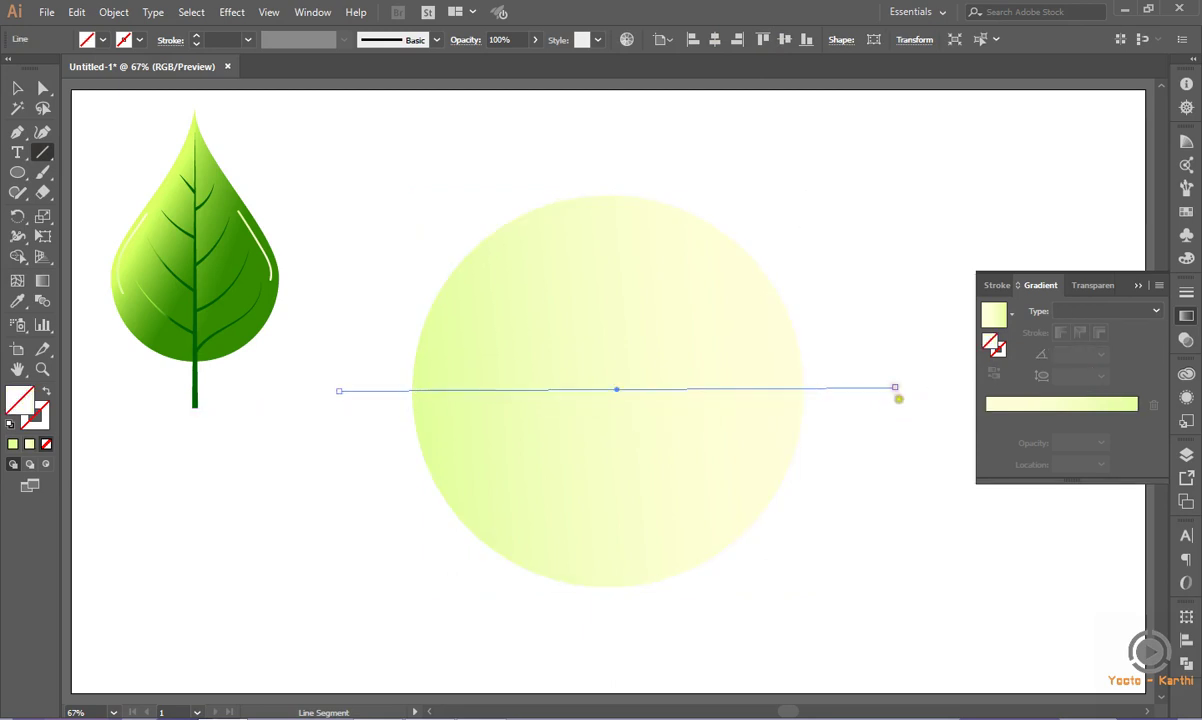
pyautogui.hotkey('ctrl', 'z')
pyautogui.moveTo(358, 390); pyautogui.dragTo(907, 386)
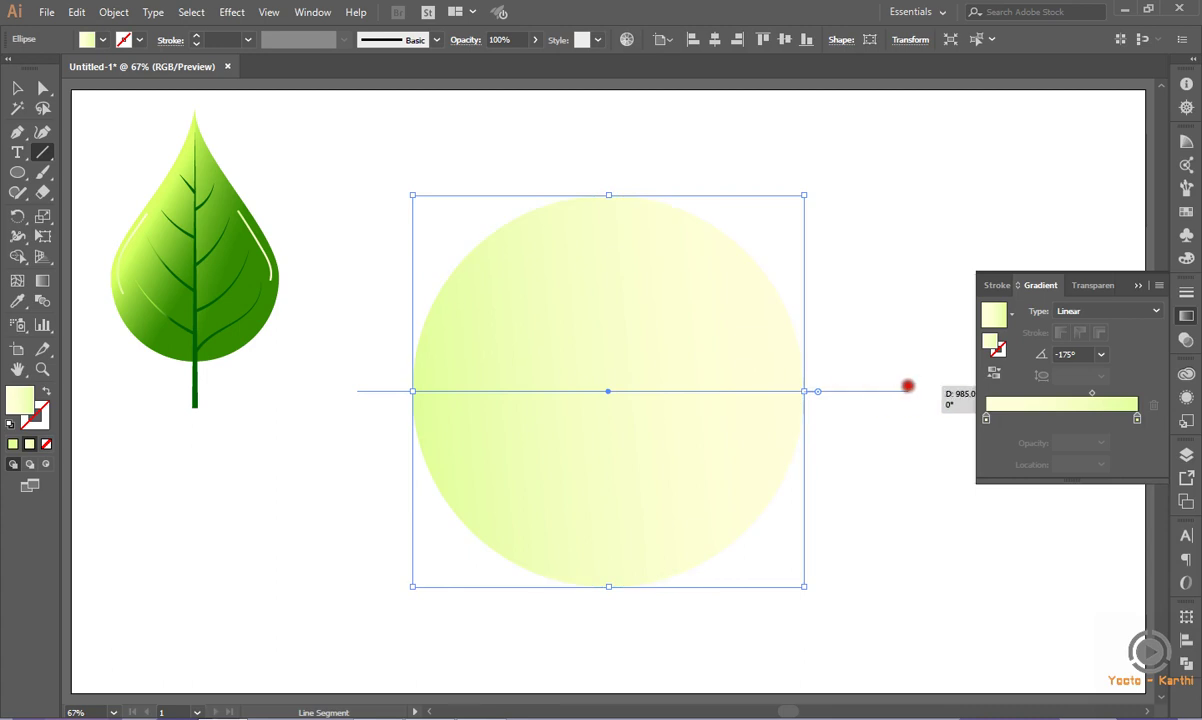
pyautogui.moveTo(907, 386); pyautogui.dragTo(907, 386)
pyautogui.hotkey('ctrl', 'z')
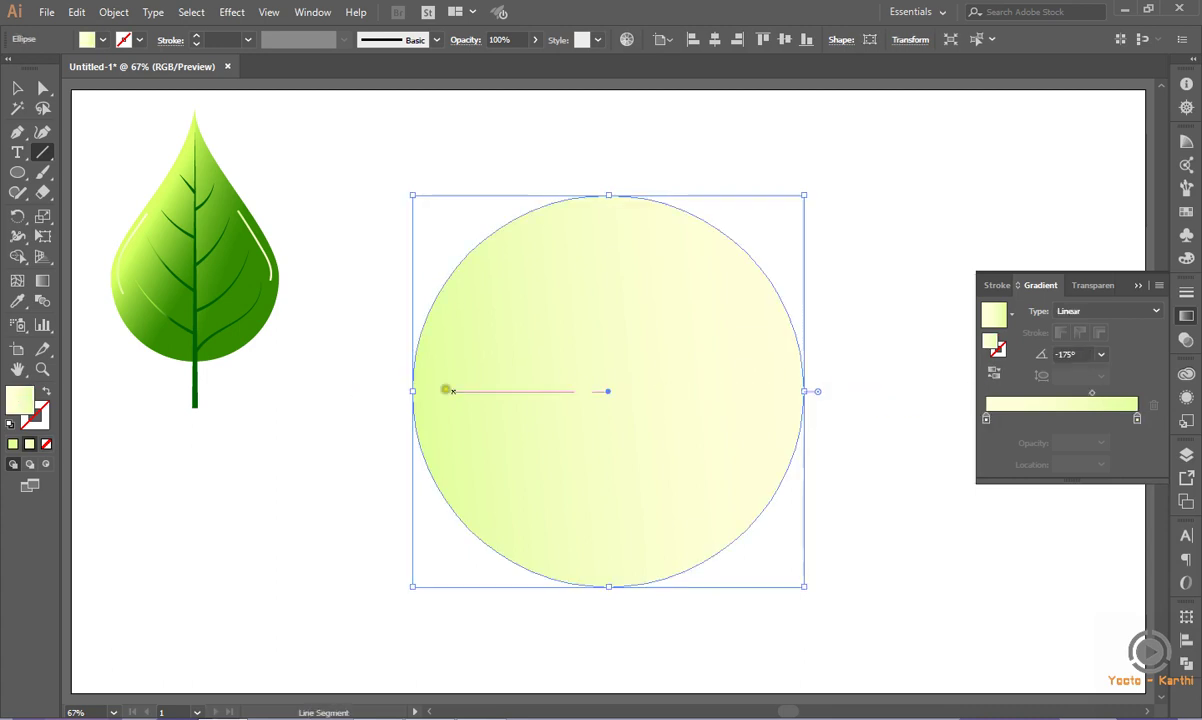
pyautogui.moveTo(356, 390); pyautogui.dragTo(892, 390)
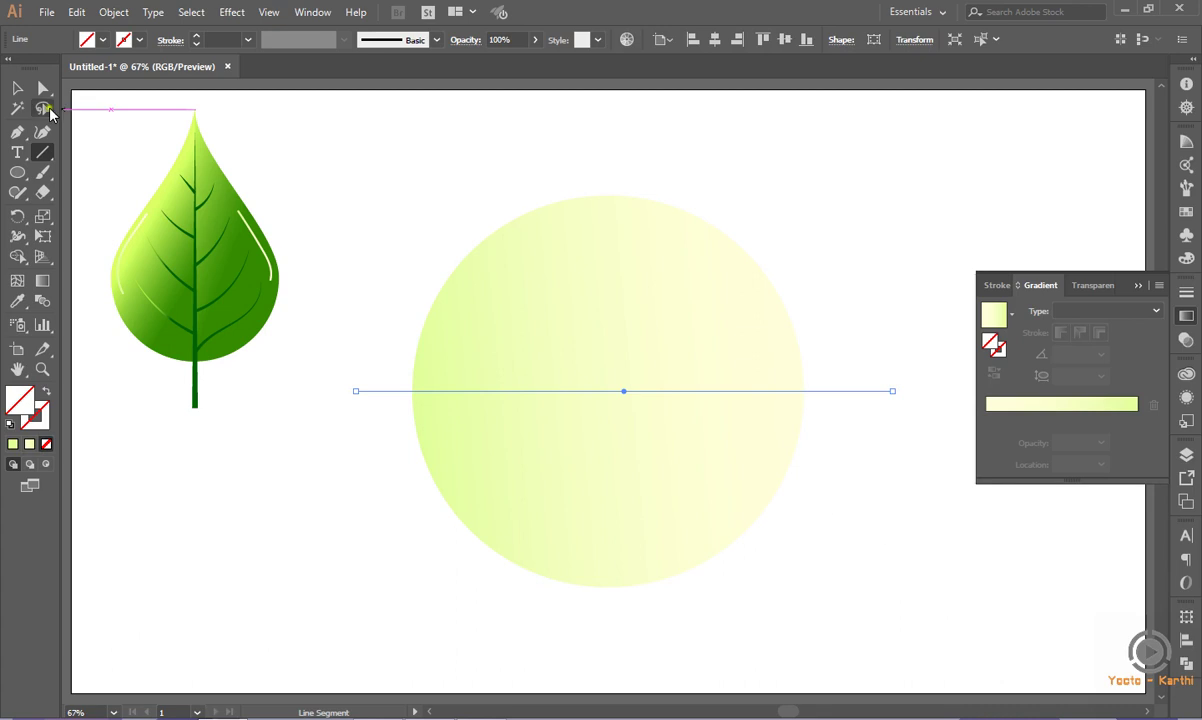
# Centre the line horizontally and vertically on the circle.
pyautogui.click(17, 88)
pyautogui.moveTo(379, 207)
pyautogui.mouseDown()
pyautogui.moveTo(438, 307)
pyautogui.moveTo(462, 415)
pyautogui.mouseUp()
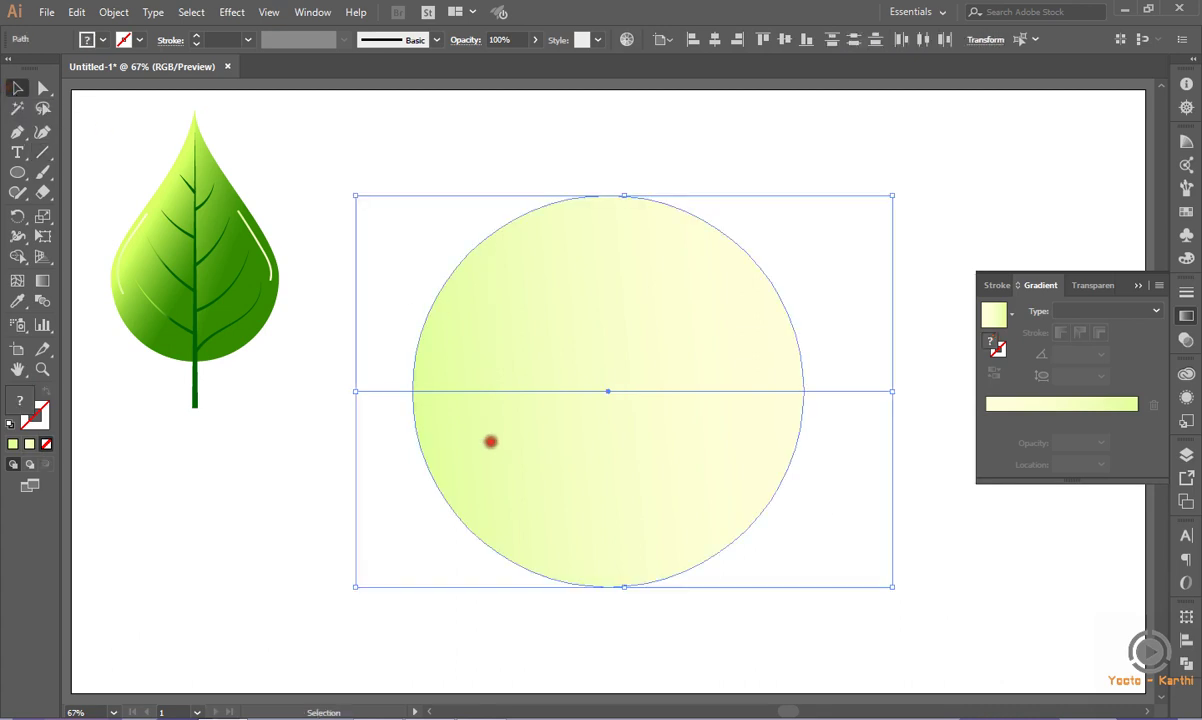
pyautogui.click(715, 40)
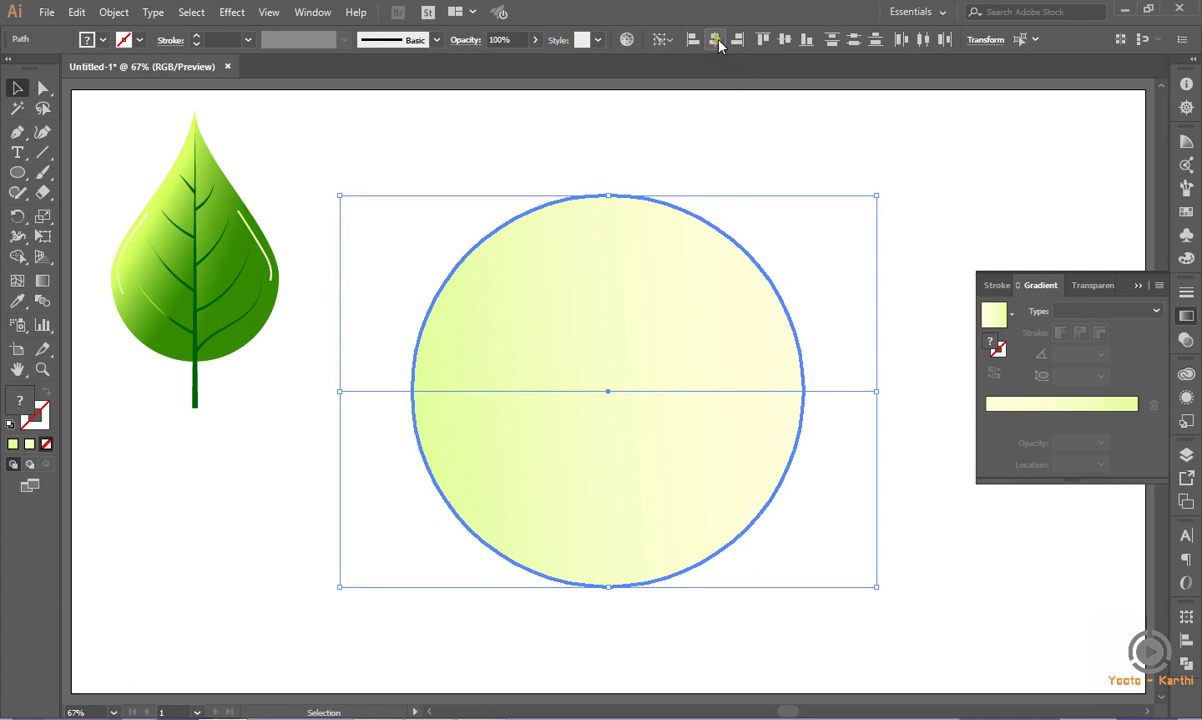
pyautogui.click(831, 42)
pyautogui.click(723, 143)
# Give the horizontal line a 1 px stroke weight.
pyautogui.moveTo(341, 342); pyautogui.dragTo(376, 477)
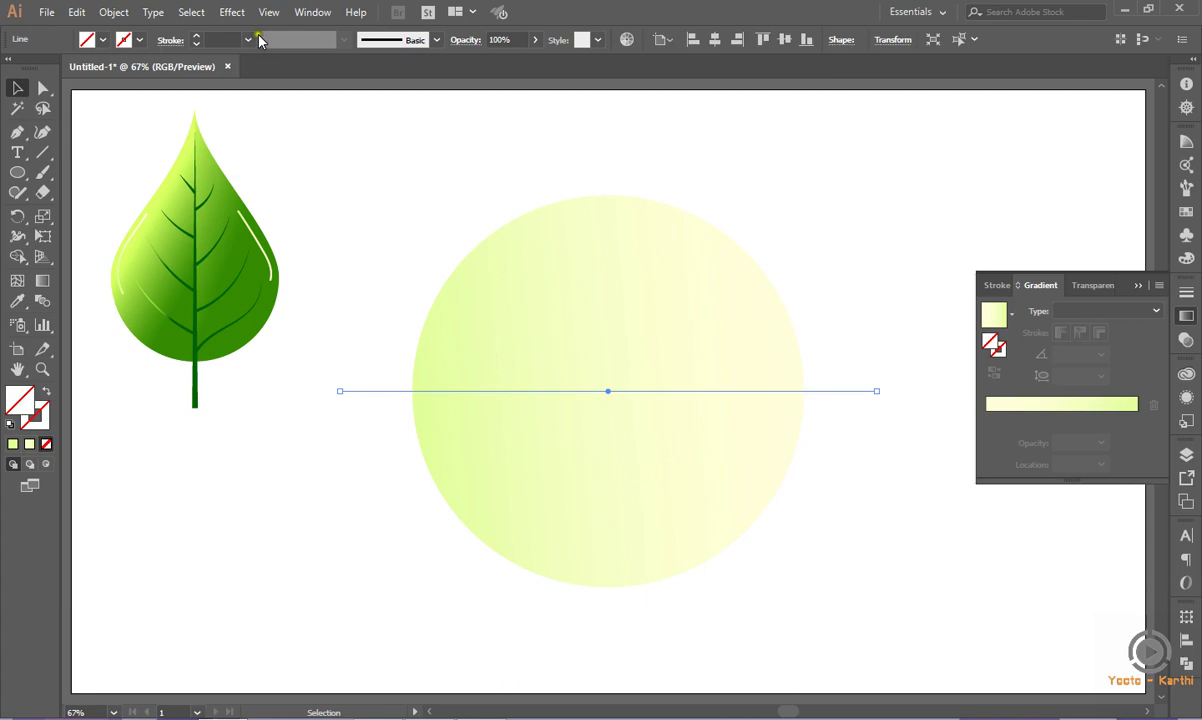
pyautogui.click(248, 40)
pyautogui.click(262, 58)
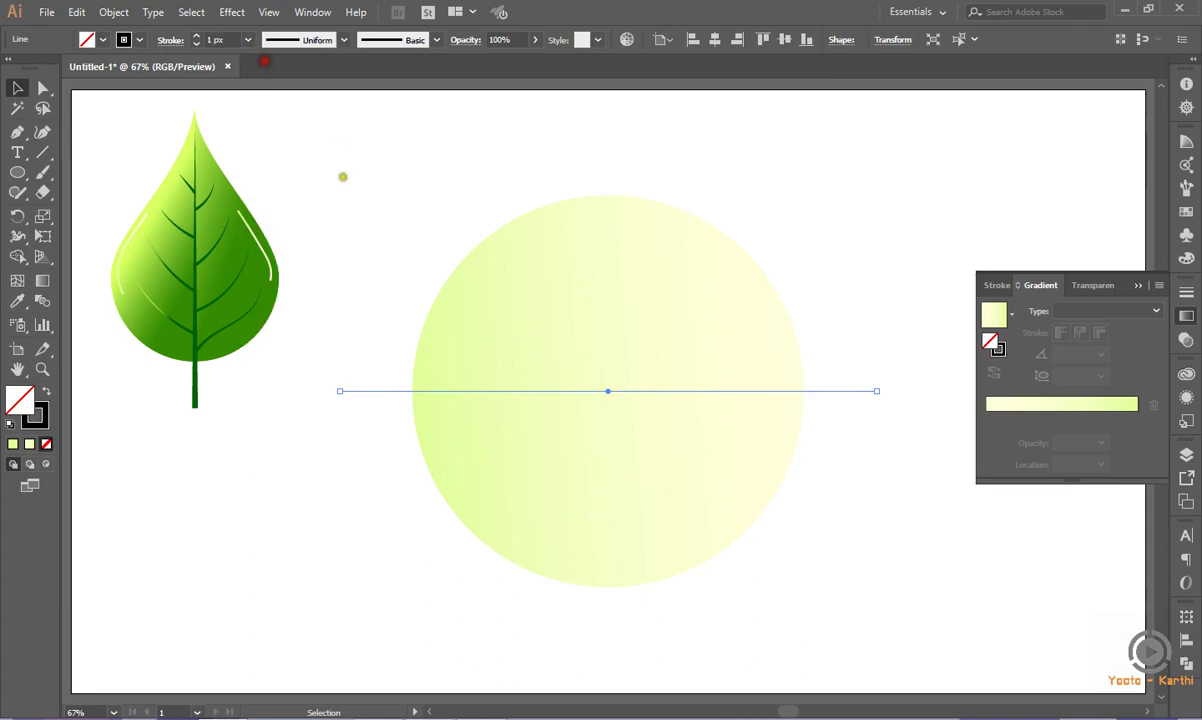
pyautogui.click(341, 177)
pyautogui.moveTo(355, 305); pyautogui.dragTo(376, 427)
pyautogui.press('Return')
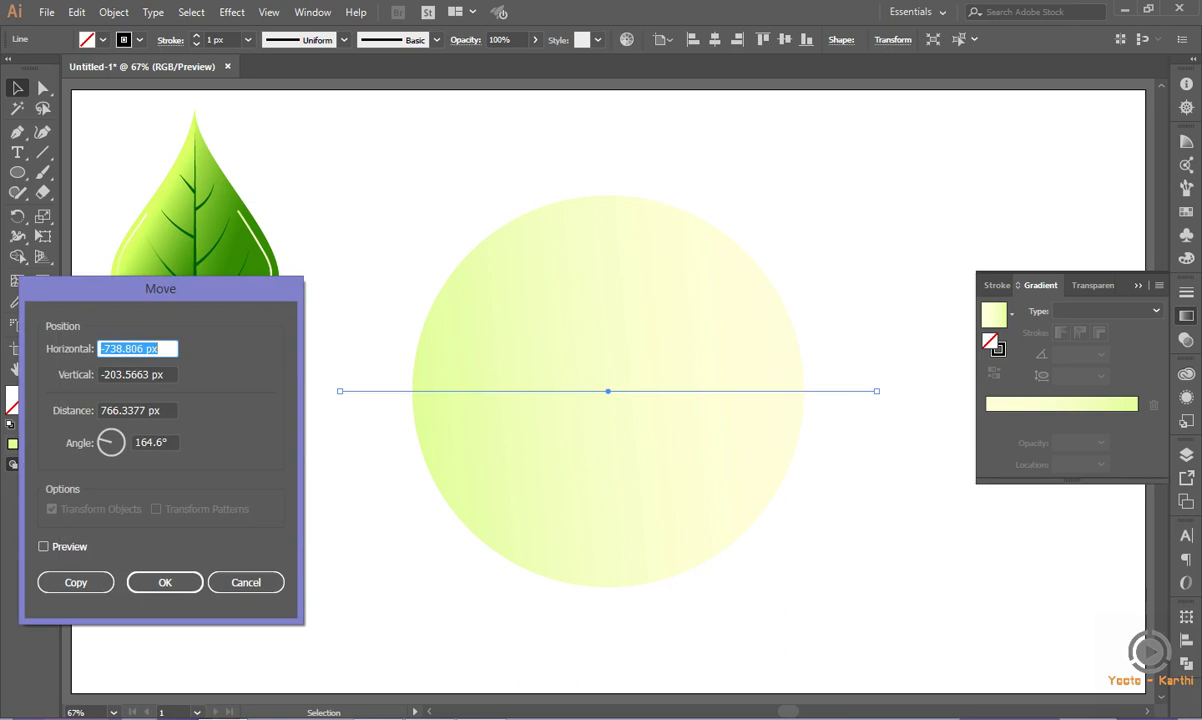
# Enter a move of 0 px horizontal and -350 px vertical with Preview on.
pyautogui.write('0')
pyautogui.press('Tab')
pyautogui.write('3')
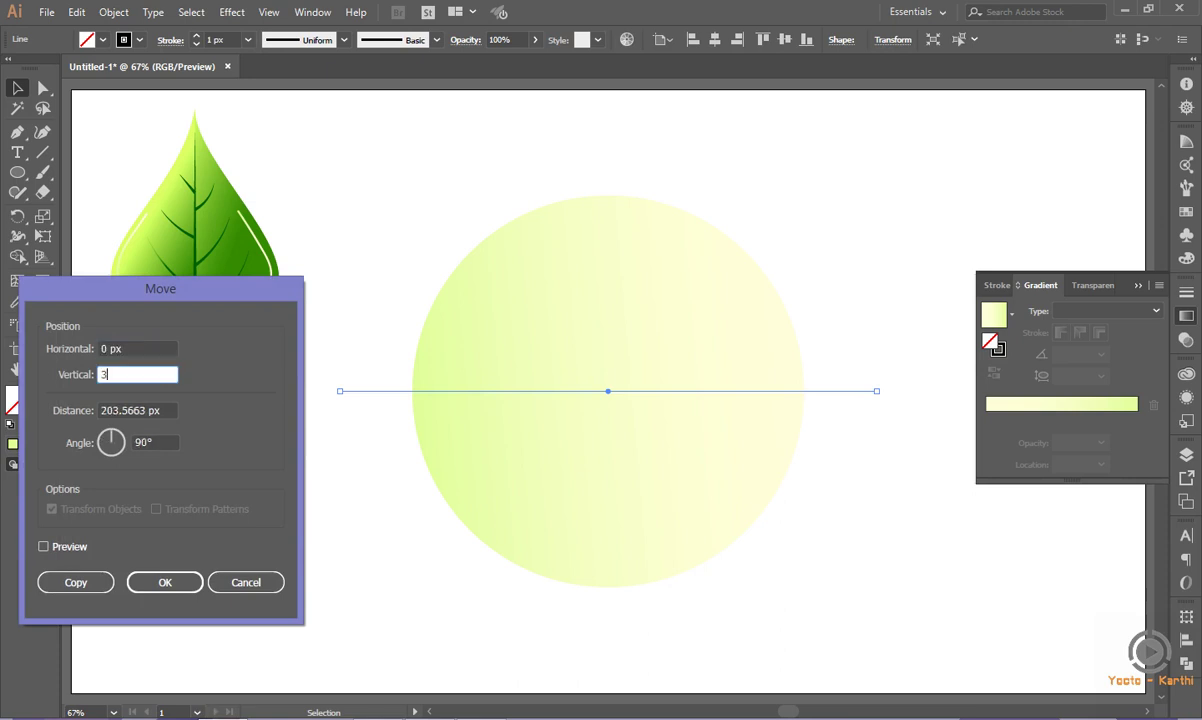
pyautogui.write('35')
pyautogui.write('0')
pyautogui.press('Tab')
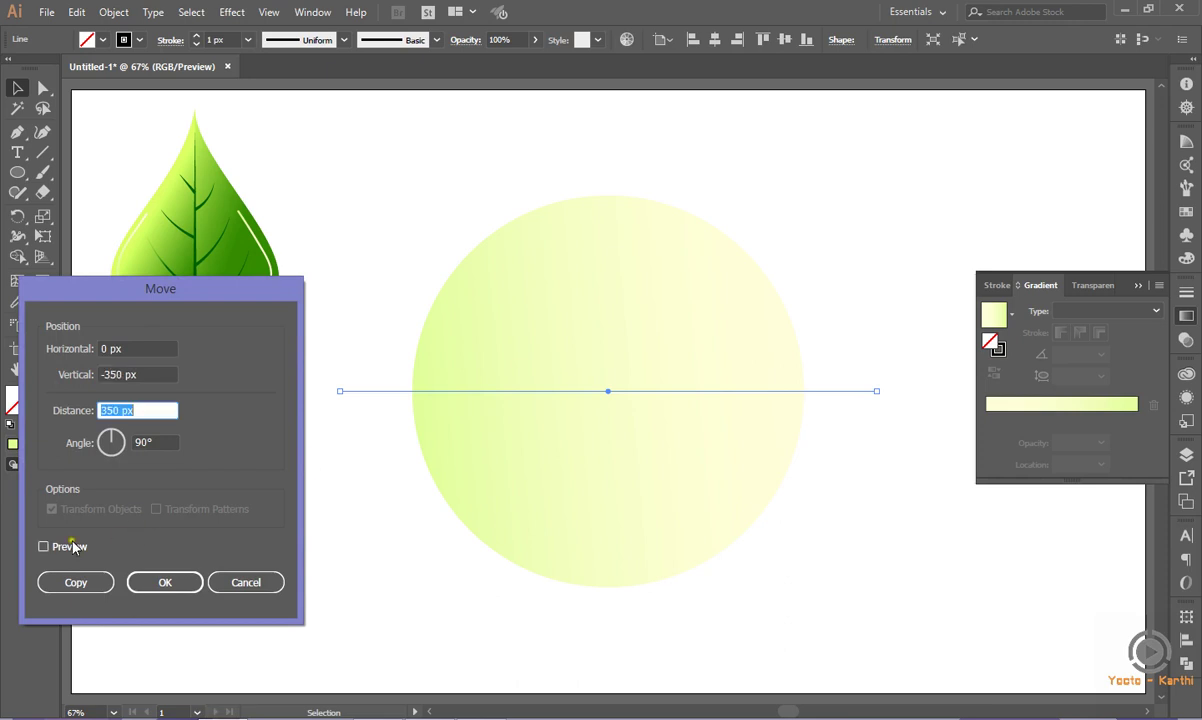
pyautogui.click(67, 546)
pyautogui.click(130, 374)
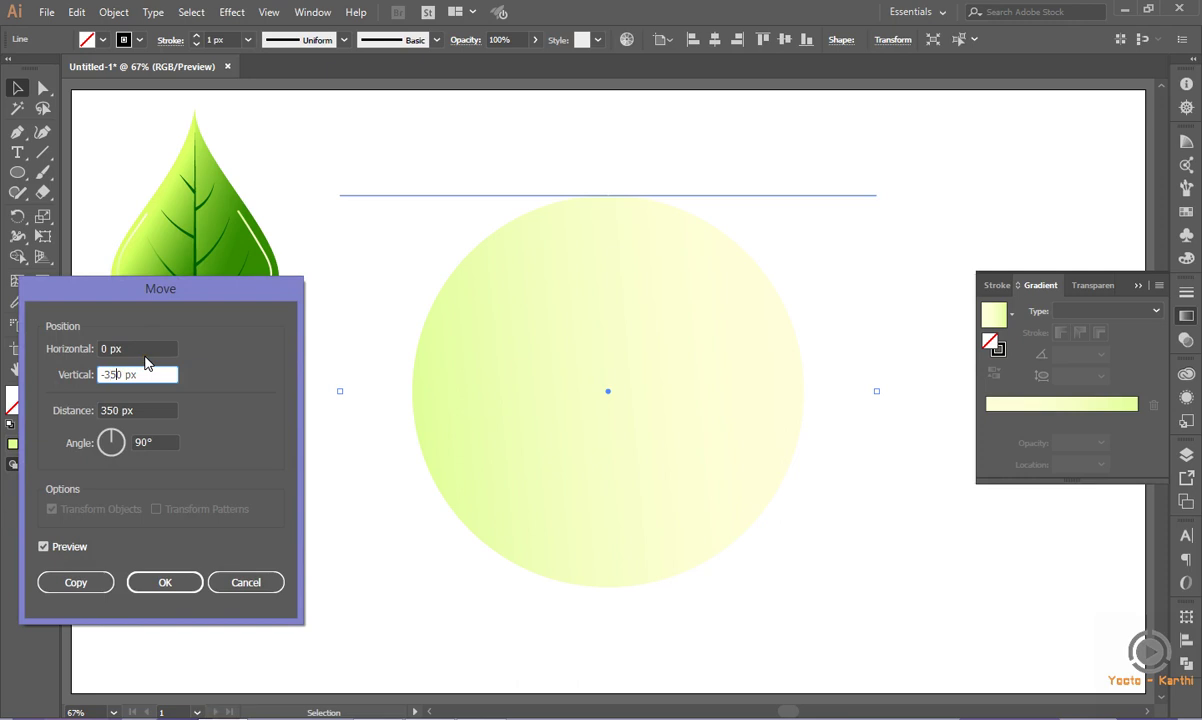
# Preview vertical offsets of -175, -200 and -250 px for moving the line.
pyautogui.press('BackSpace')
pyautogui.press('BackSpace')
pyautogui.press('BackSpace')
pyautogui.write('175')
pyautogui.press('Tab')
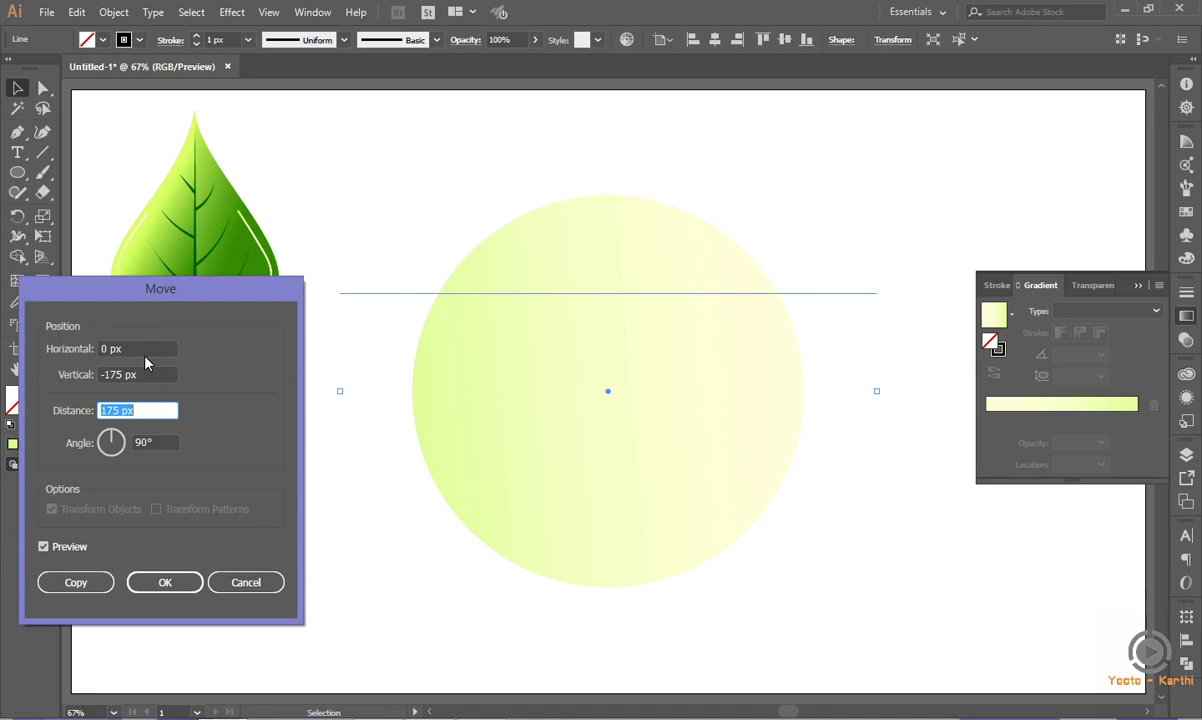
pyautogui.hotkey('shift', 'Tab')
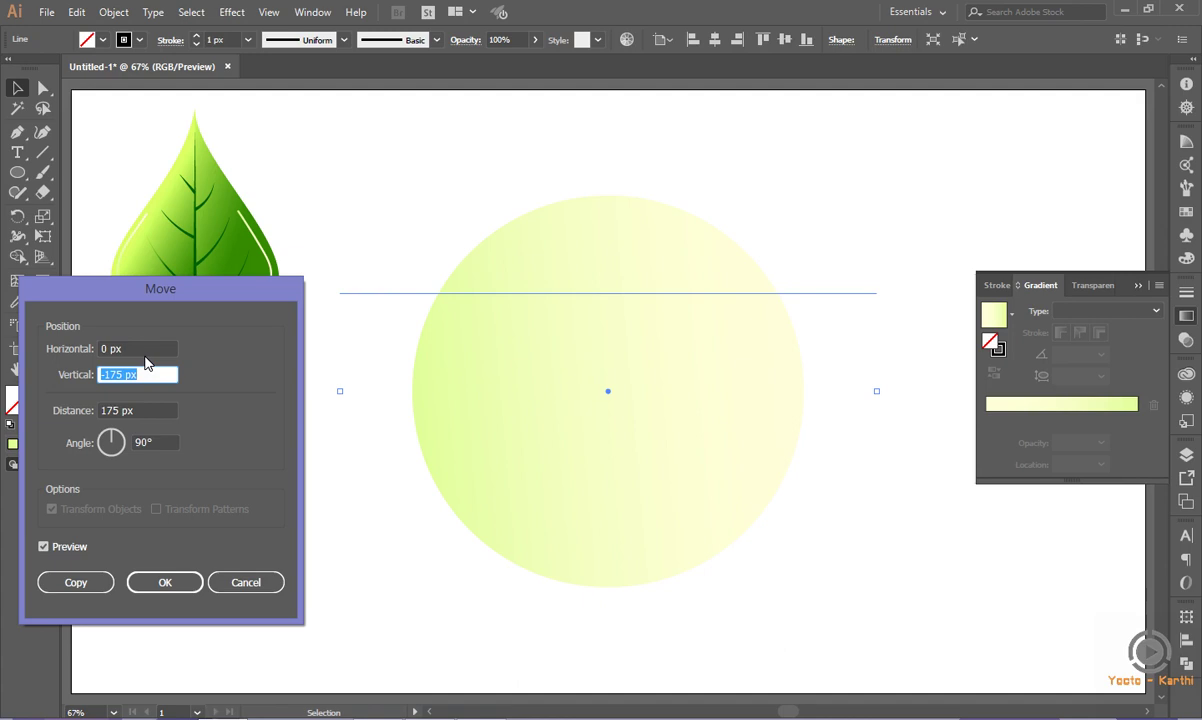
pyautogui.write('-200')
pyautogui.press('Tab')
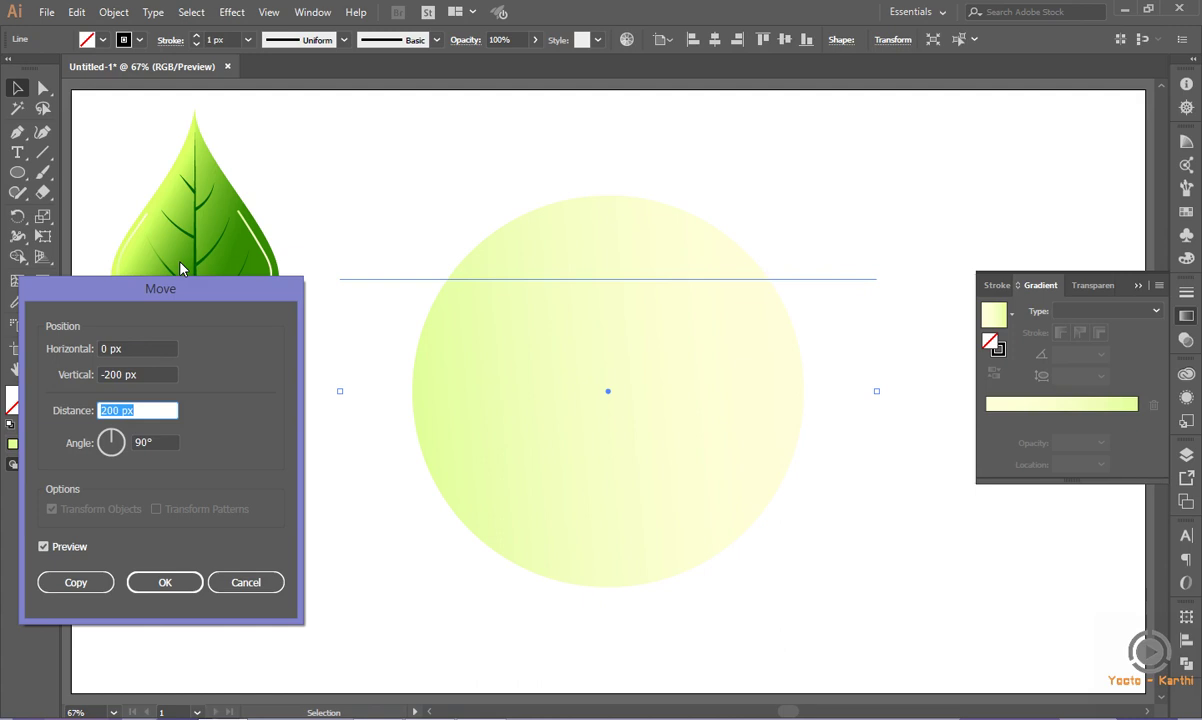
pyautogui.hotkey('shift', 'Tab')
pyautogui.write('-250')
pyautogui.press('Tab')
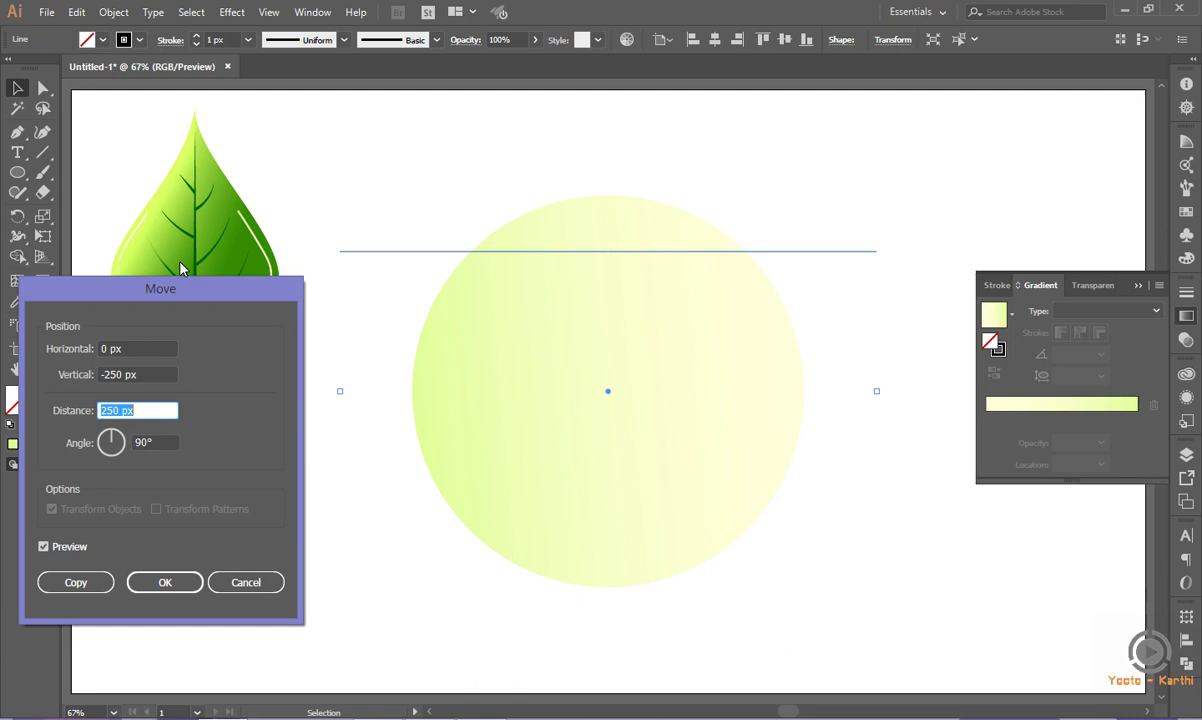
# Settle on a 0 px horizontal, -200 px vertical move and apply it to the line.
pyautogui.hotkey('shift', 'Tab')
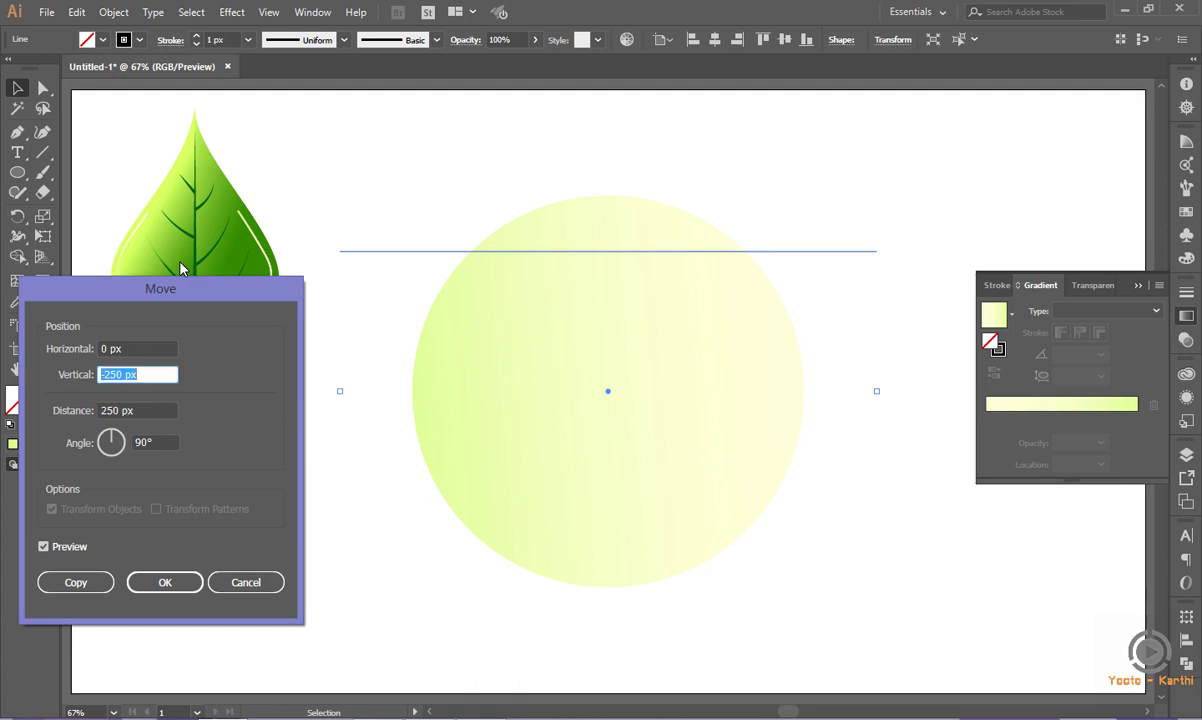
pyautogui.write('-225')
pyautogui.press('Tab')
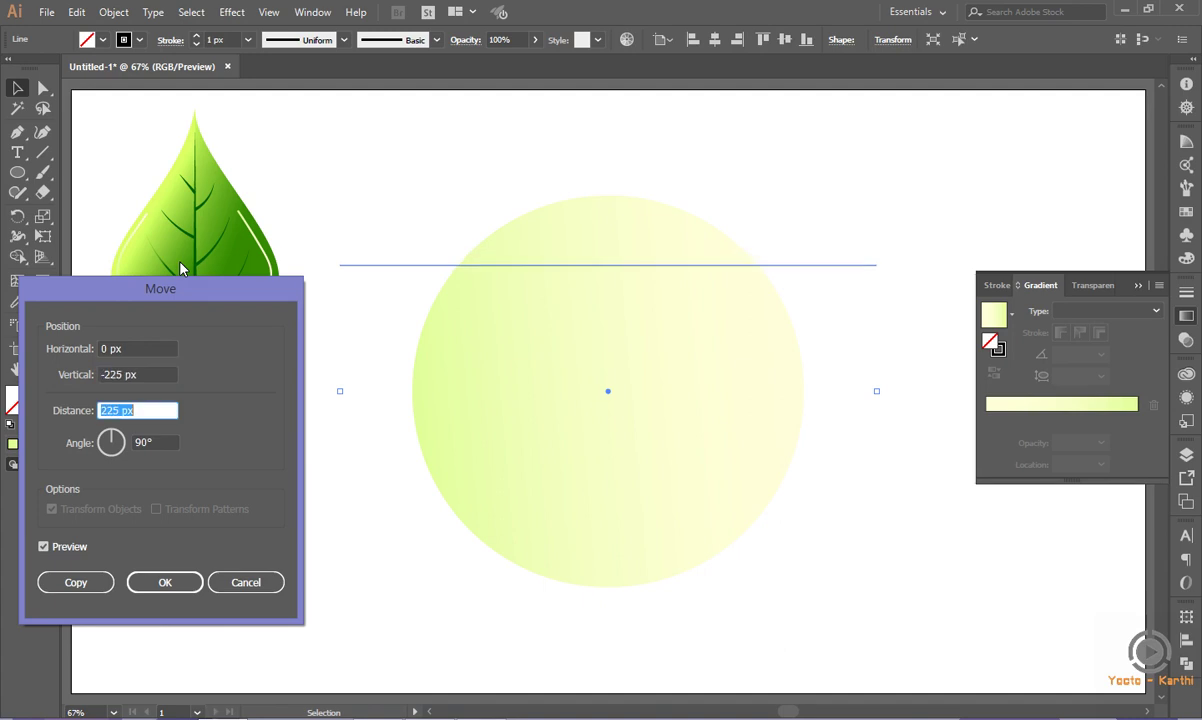
pyautogui.hotkey('shift', 'Tab')
pyautogui.write('-25')
pyautogui.press('BackSpace')
pyautogui.write('00')
pyautogui.press('Tab')
pyautogui.press('Return')
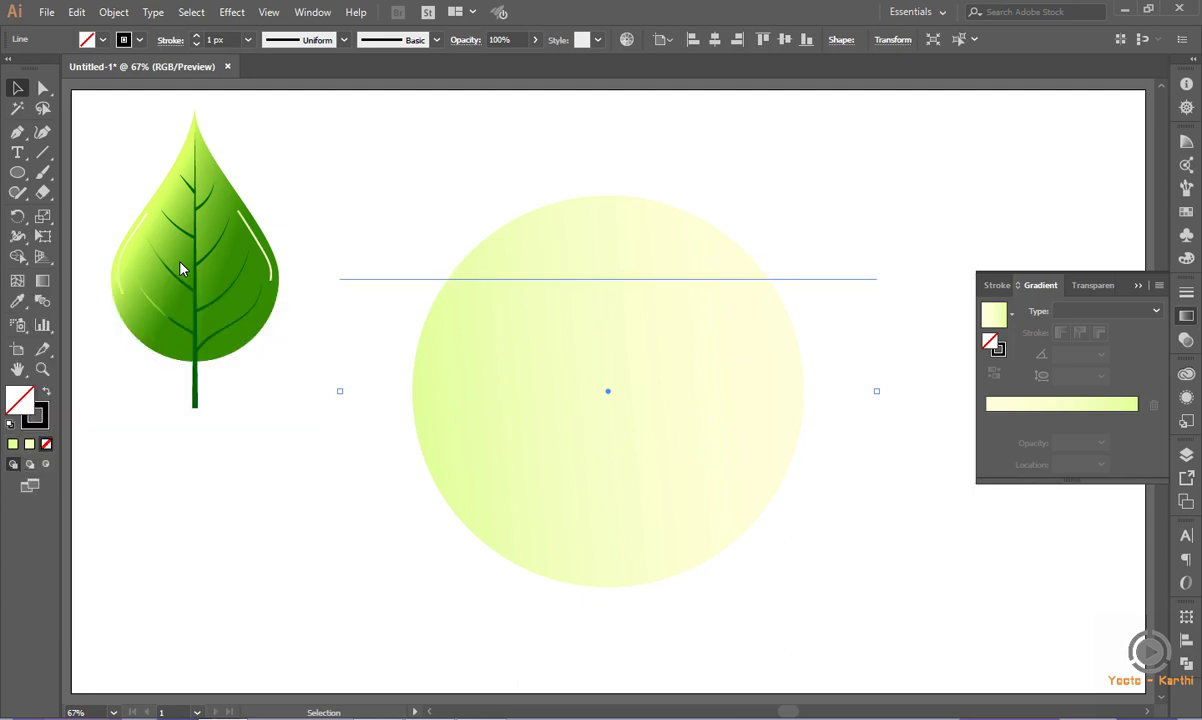
# Add anchor points where the horizontal line crosses the circle's left and right sides.
pyautogui.click(430, 345)
pyautogui.moveTo(17, 131); pyautogui.dragTo(61, 145)
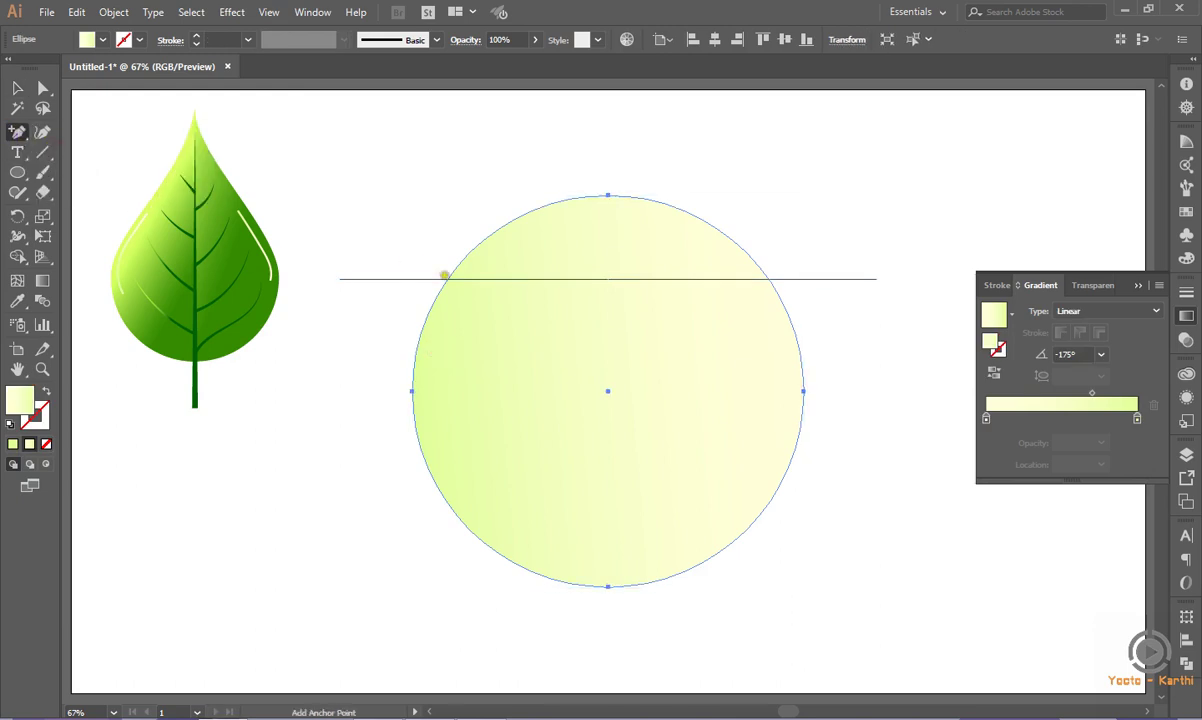
pyautogui.click(445, 279)
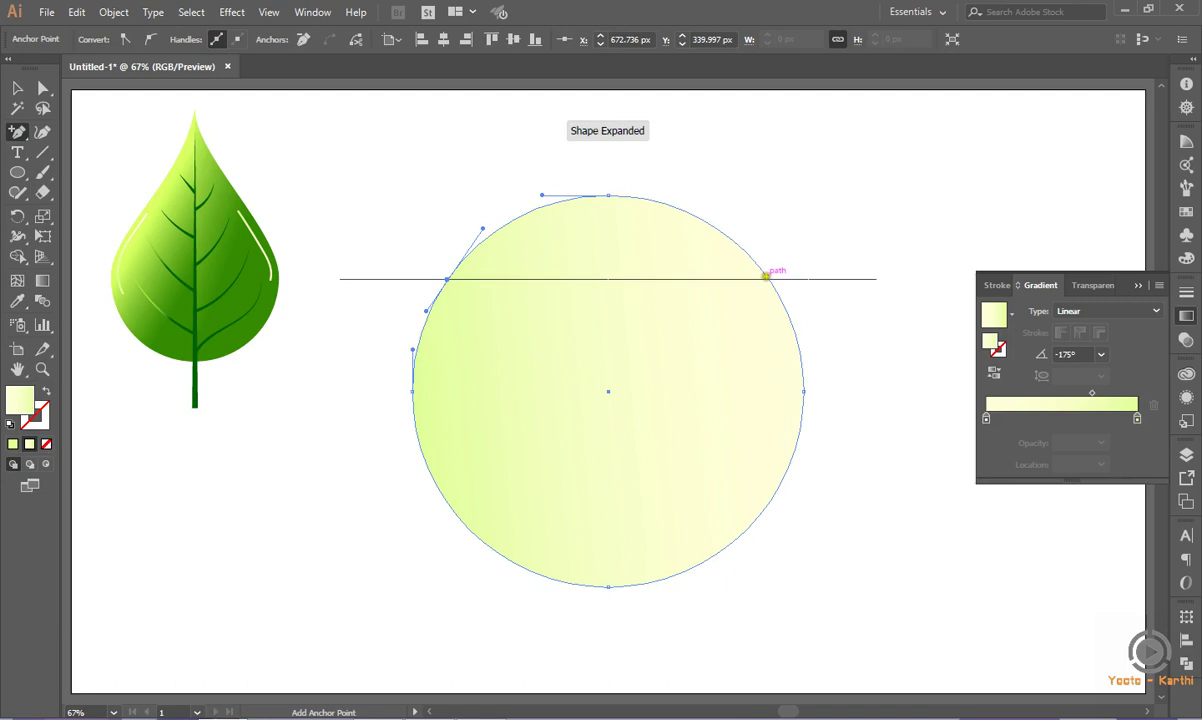
pyautogui.click(768, 279)
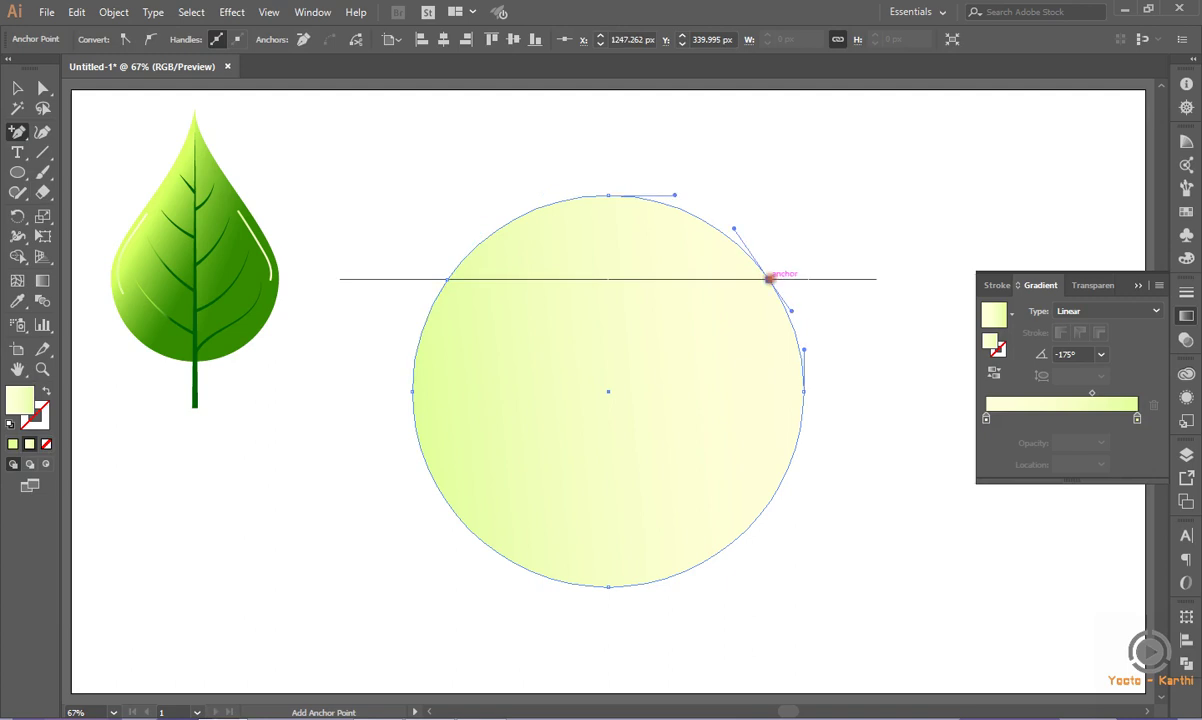
pyautogui.click(17, 87)
pyautogui.click(366, 148)
# Delete the circle's top anchor point to leave an open arc.
pyautogui.click(523, 227)
pyautogui.click(43, 87)
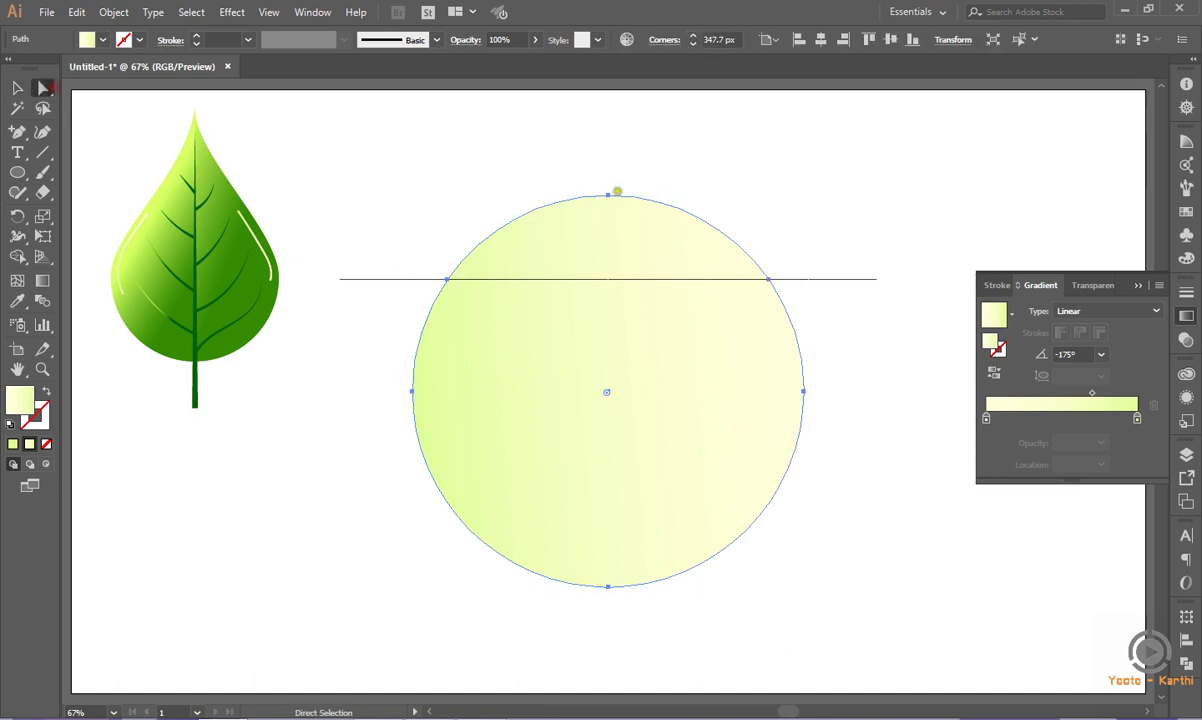
pyautogui.click(608, 195)
pyautogui.click(609, 195)
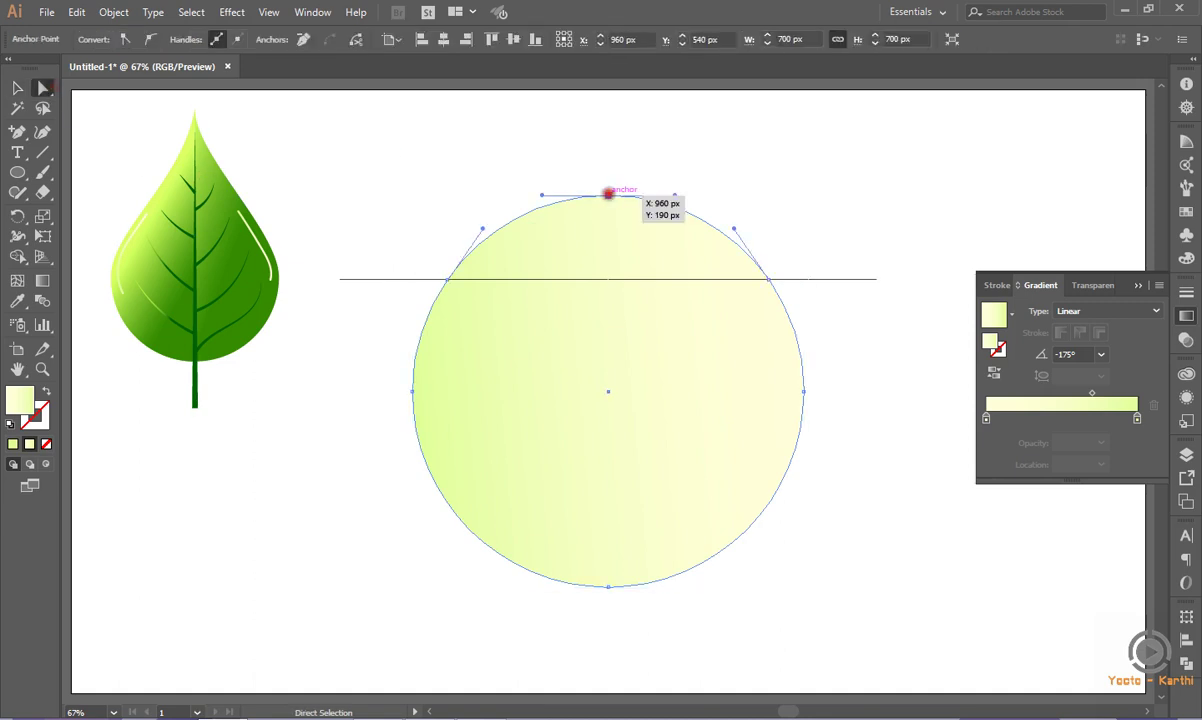
pyautogui.press('Delete')
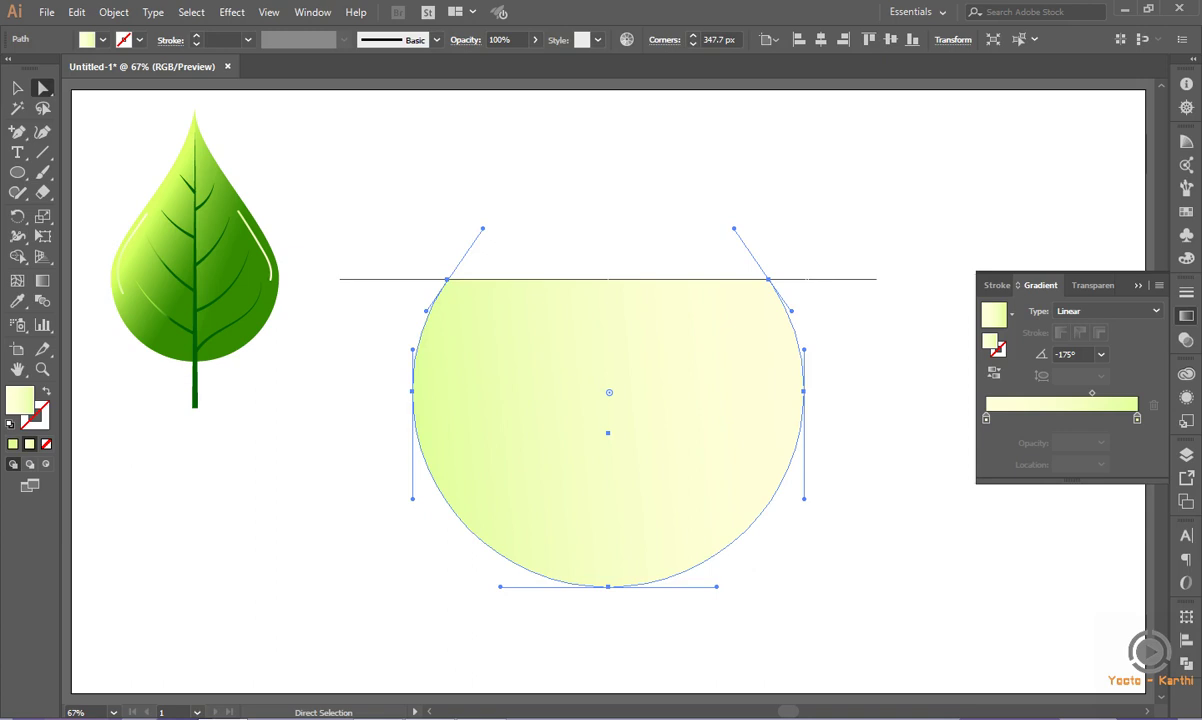
pyautogui.click(17, 88)
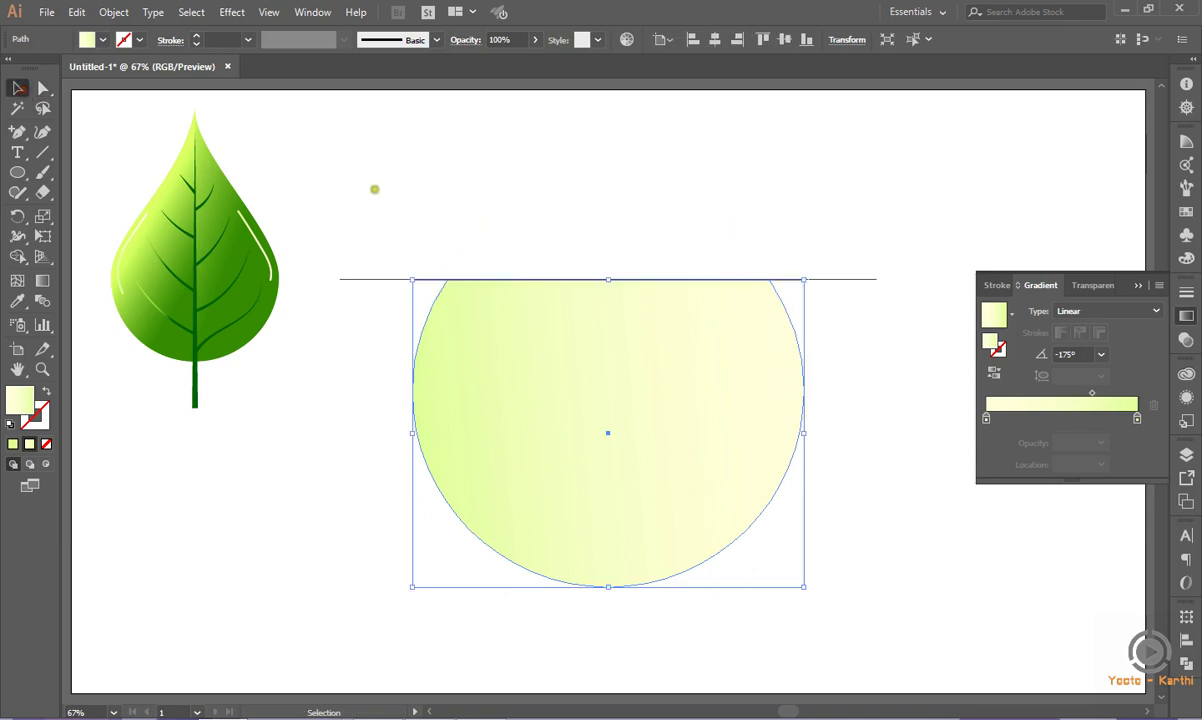
pyautogui.click(374, 186)
# Give the arc a 10 px black stroke and no fill.
pyautogui.click(417, 334)
pyautogui.click(243, 41)
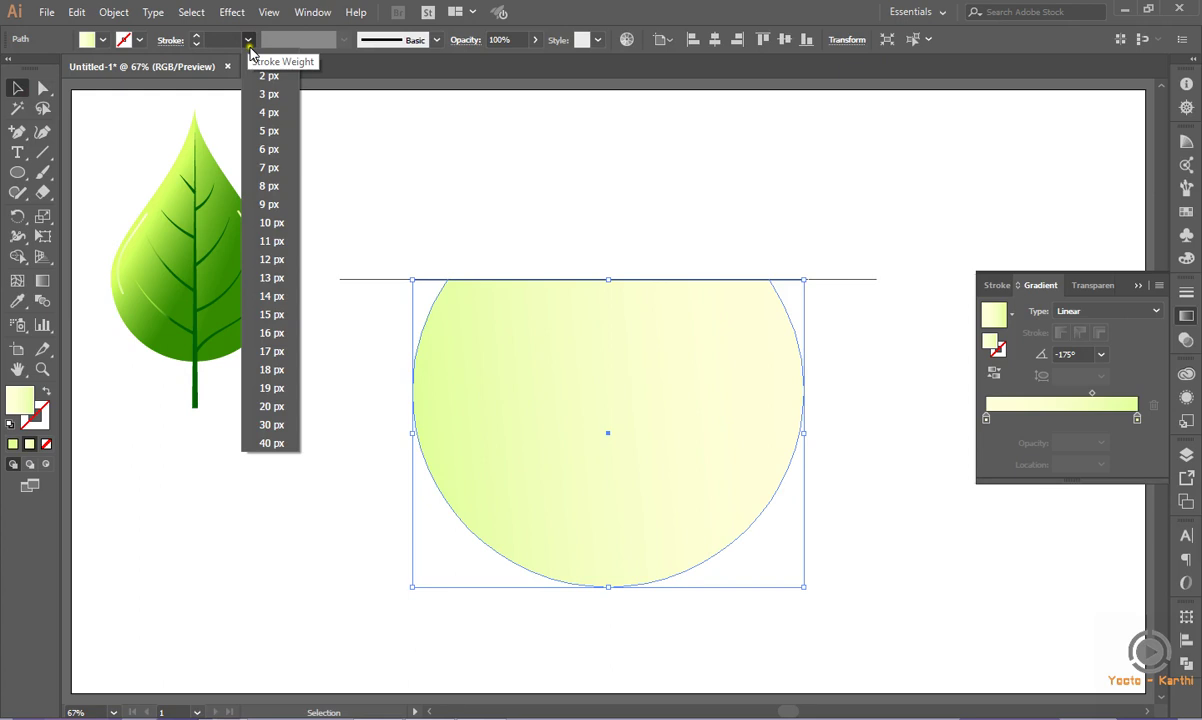
pyautogui.click(266, 131)
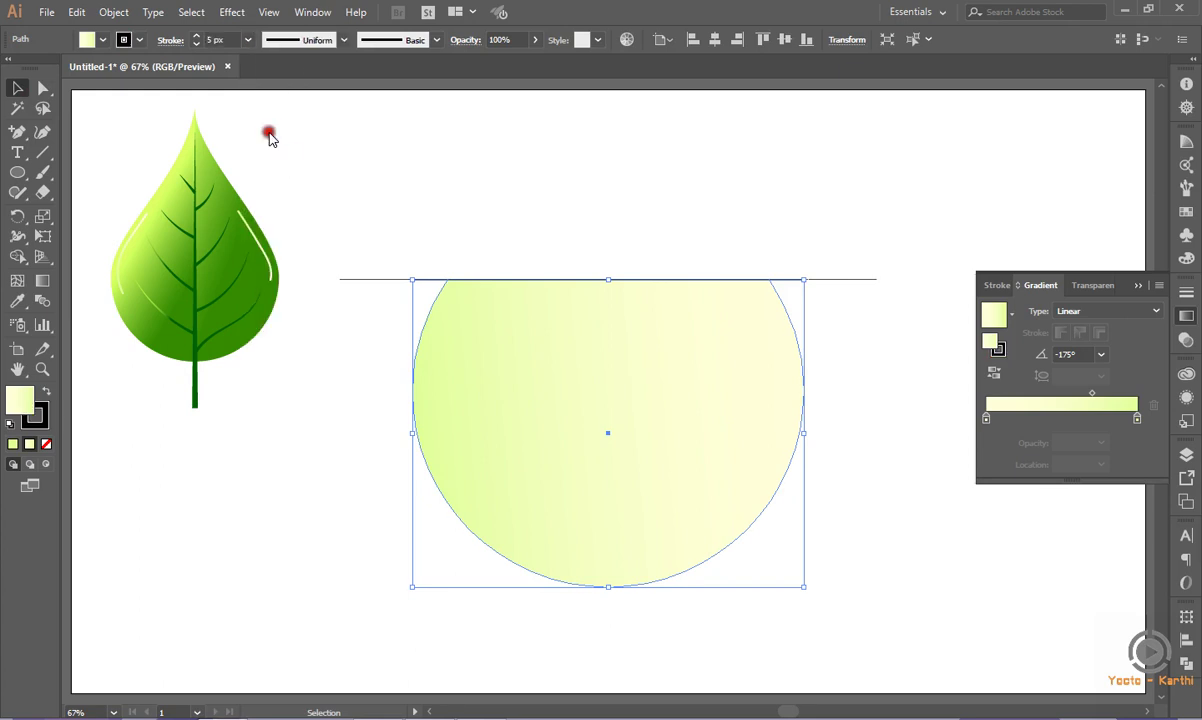
pyautogui.click(243, 40)
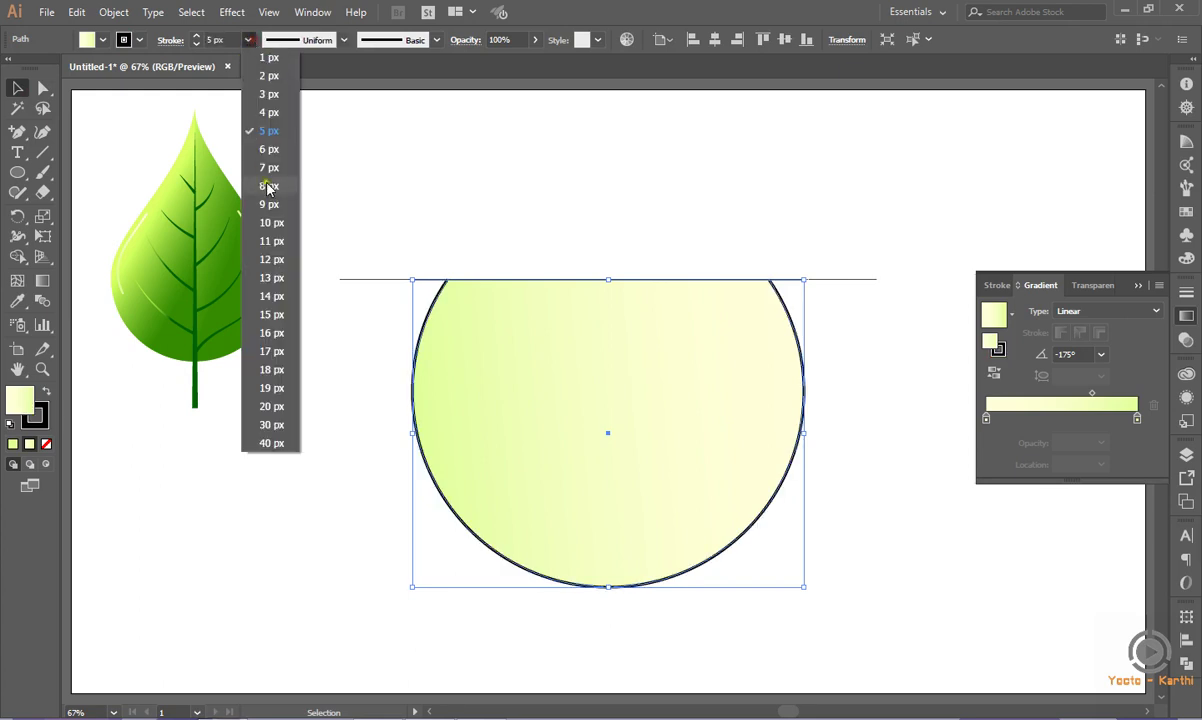
pyautogui.click(260, 209)
pyautogui.click(102, 40)
pyautogui.click(11, 68)
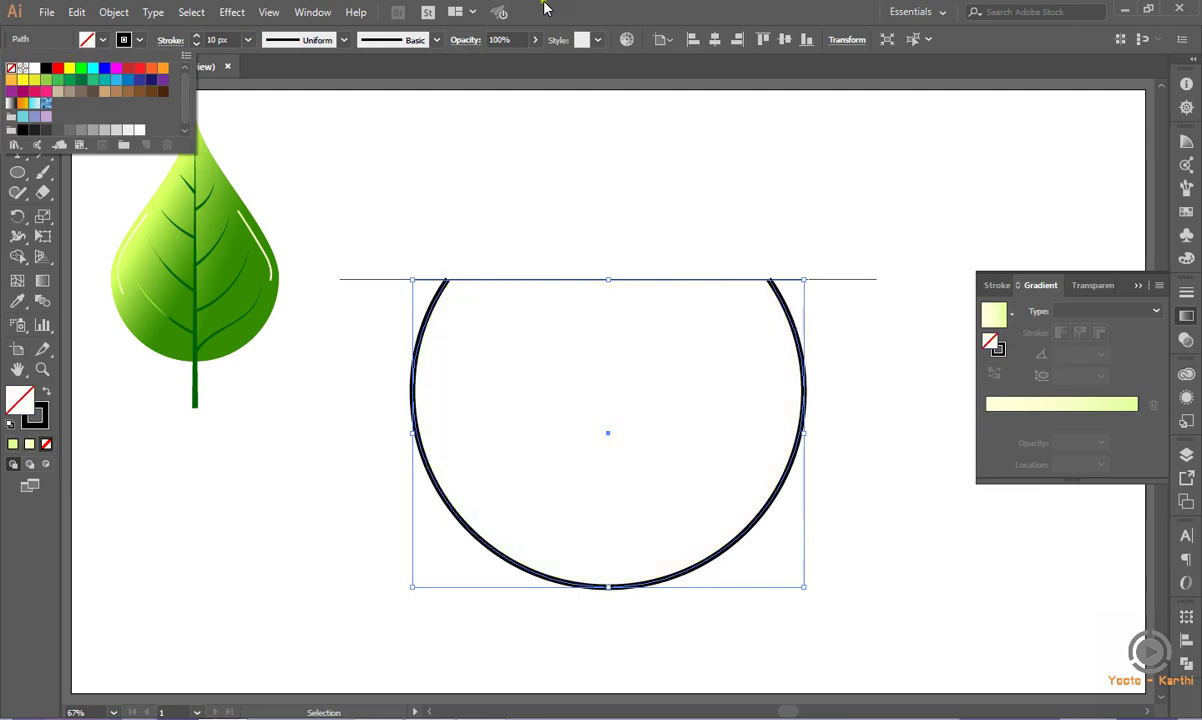
# Set the arc's stroke to round caps with a tapered width profile.
pyautogui.click(160, 40)
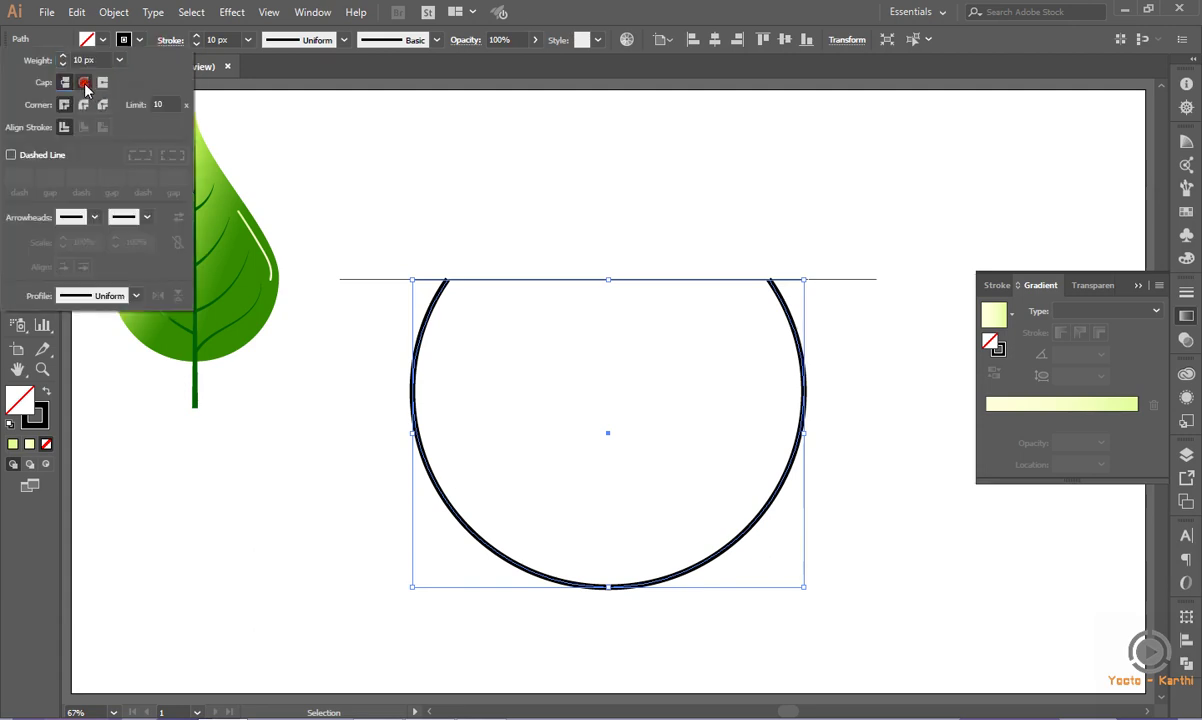
pyautogui.click(344, 158)
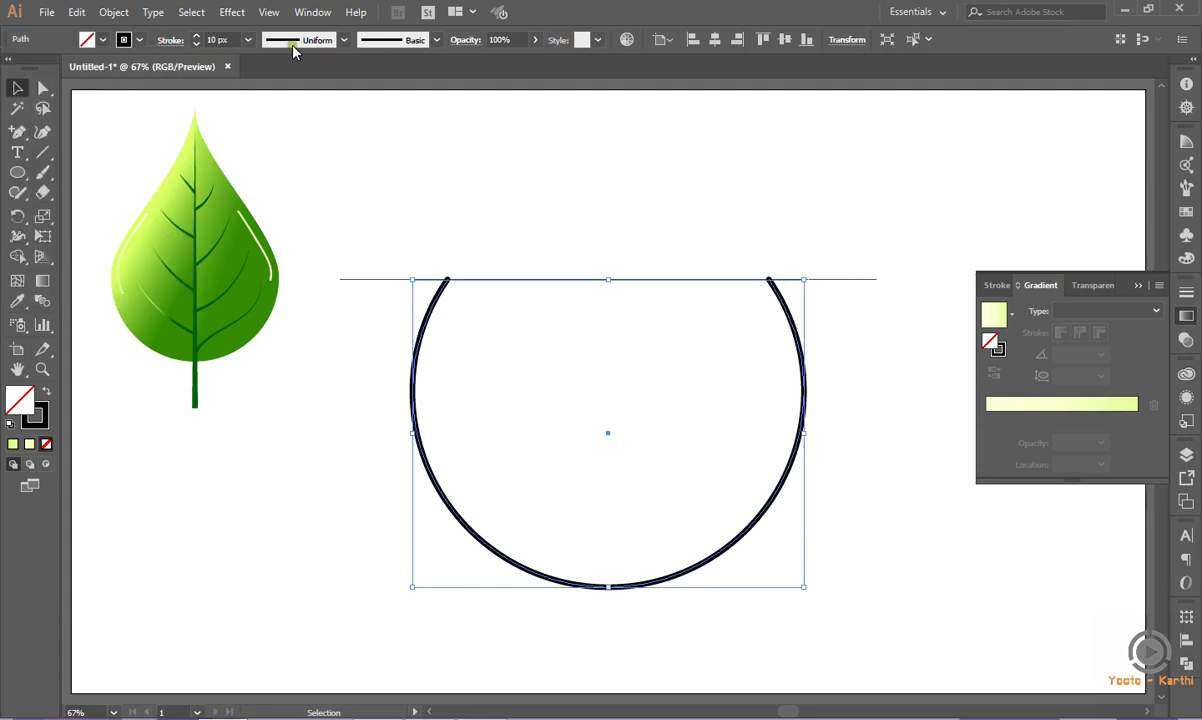
pyautogui.click(343, 40)
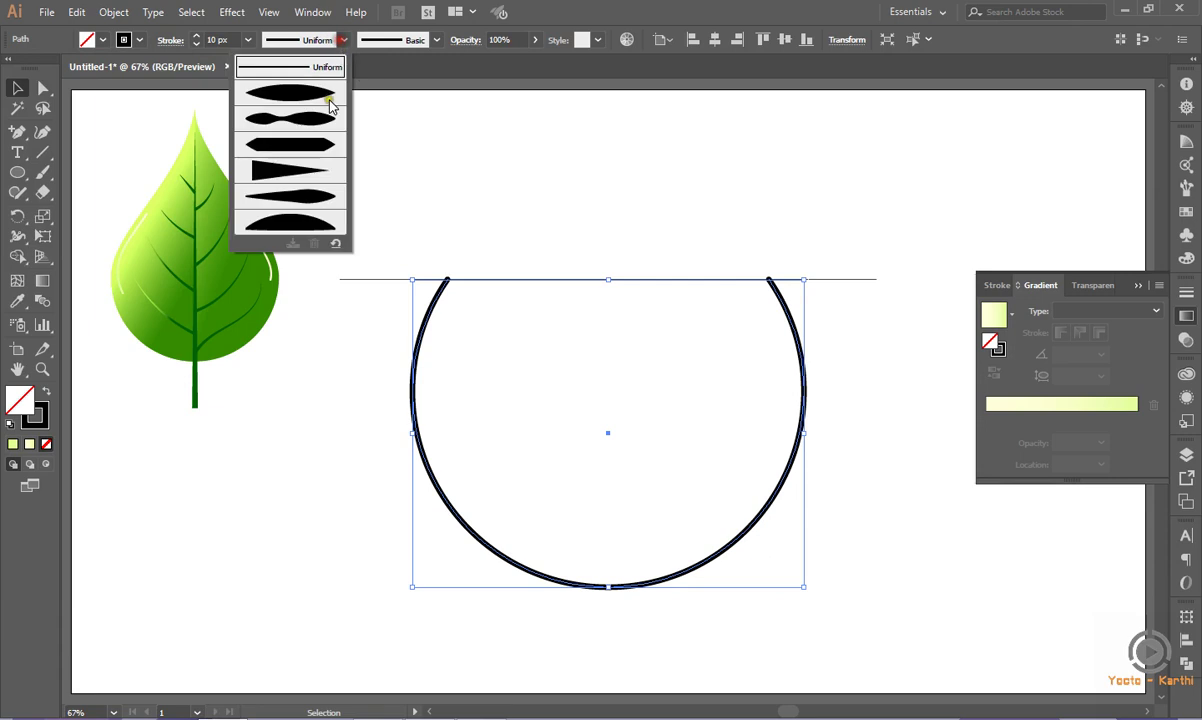
pyautogui.click(303, 167)
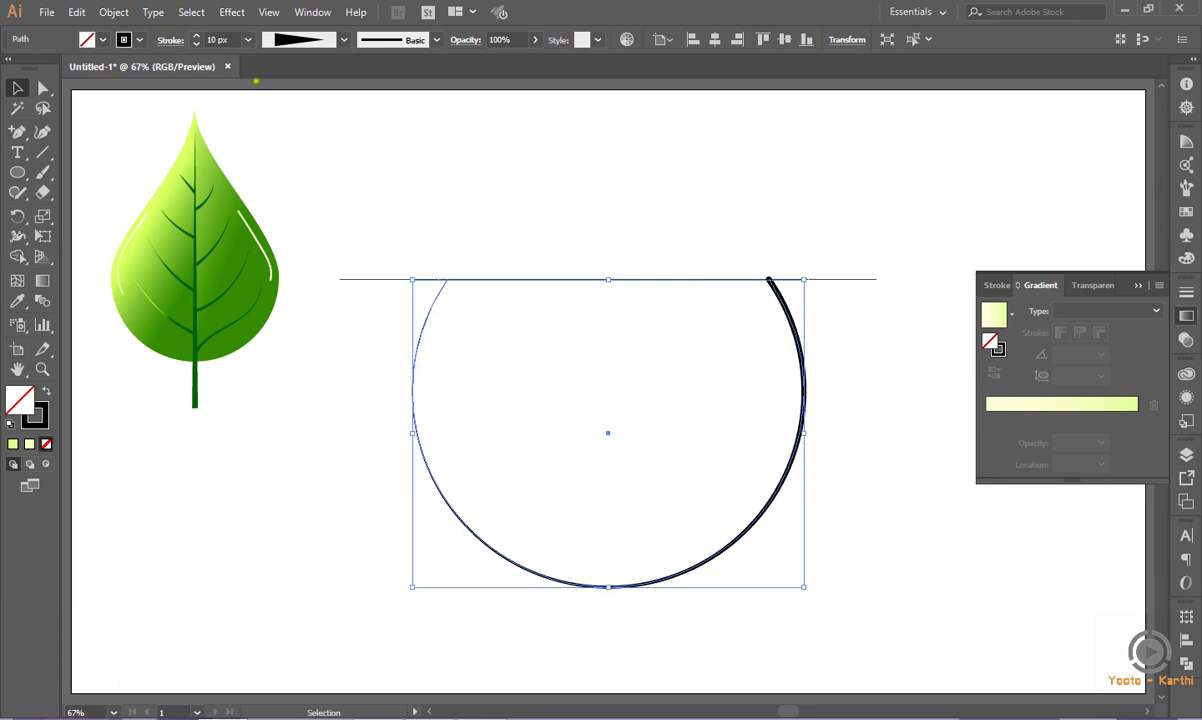
# Delete the horizontal line.
pyautogui.click(371, 195)
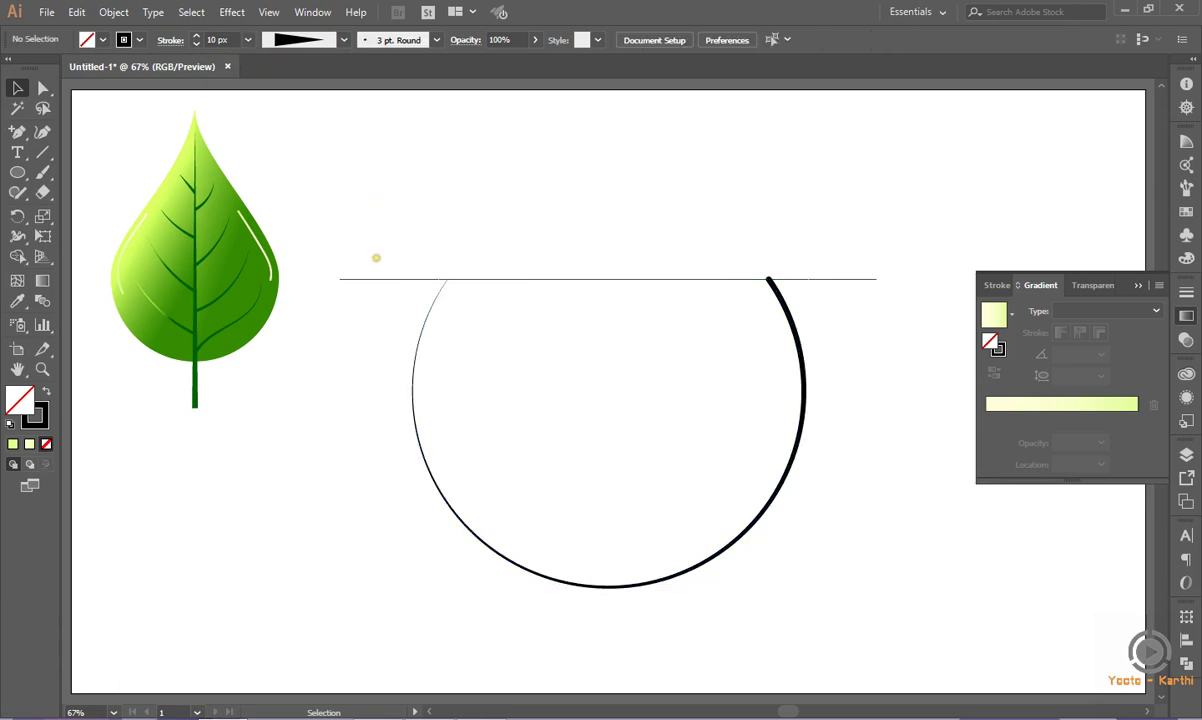
pyautogui.click(349, 279)
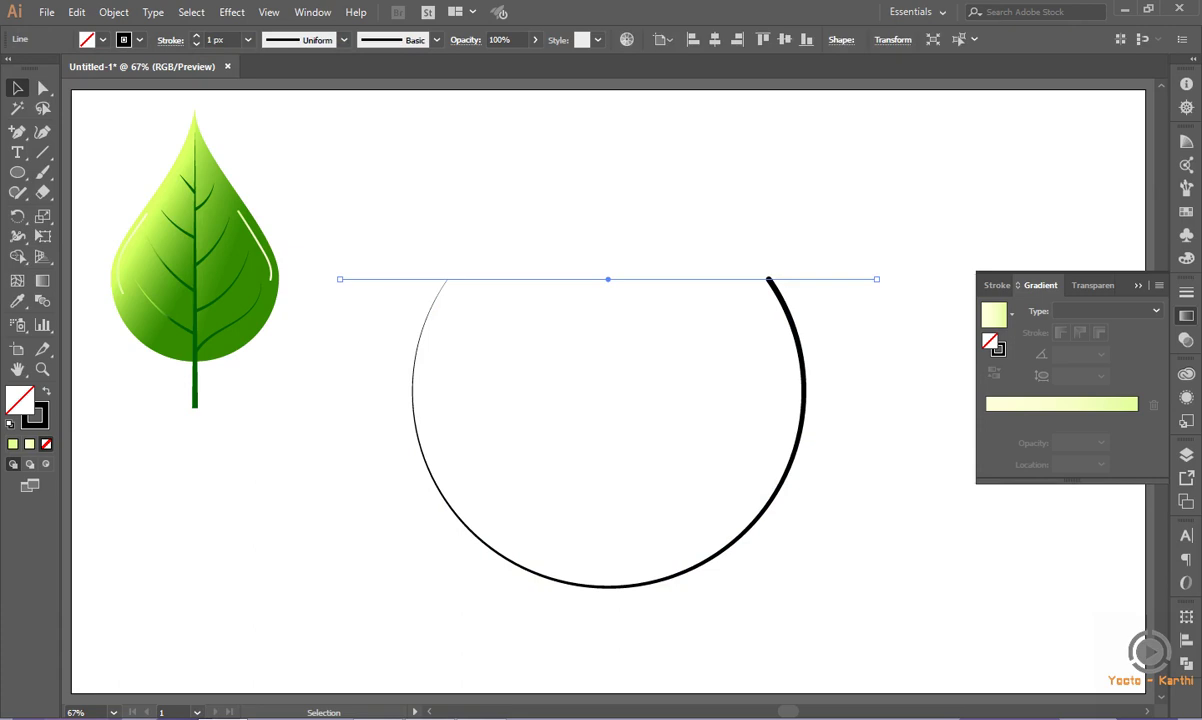
pyautogui.press('Delete')
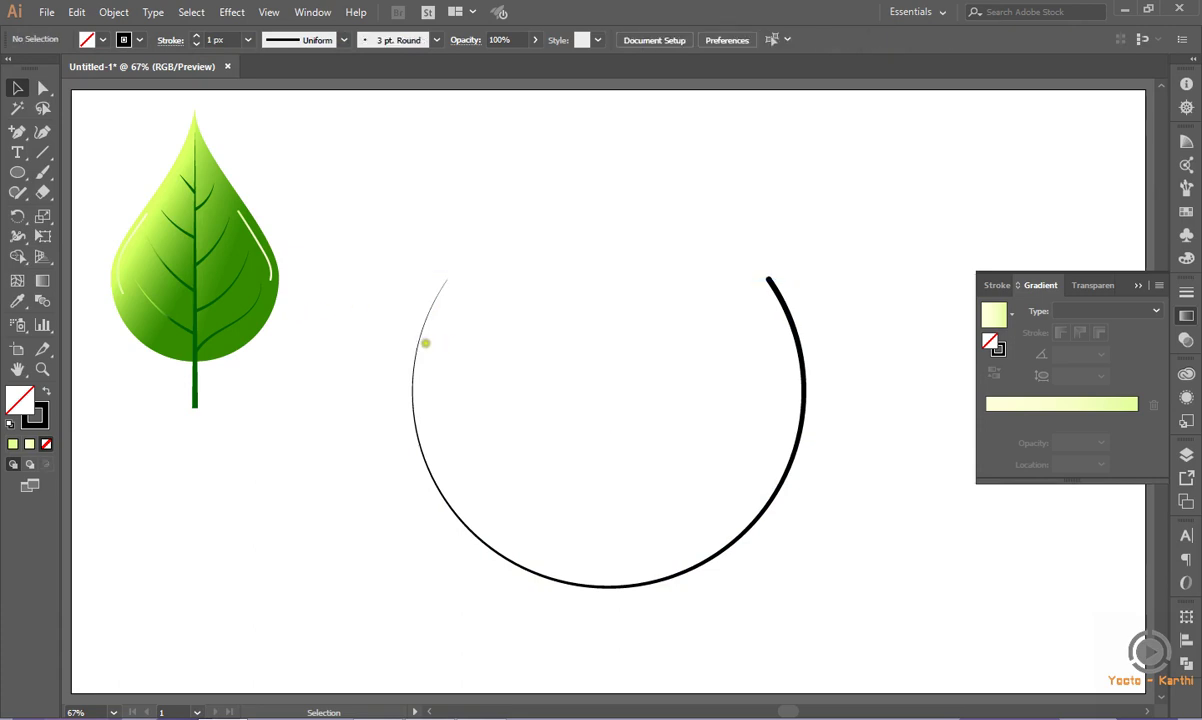
# Expand the tapered arc's appearance into a filled ring shape.
pyautogui.click(767, 323)
pyautogui.click(113, 12)
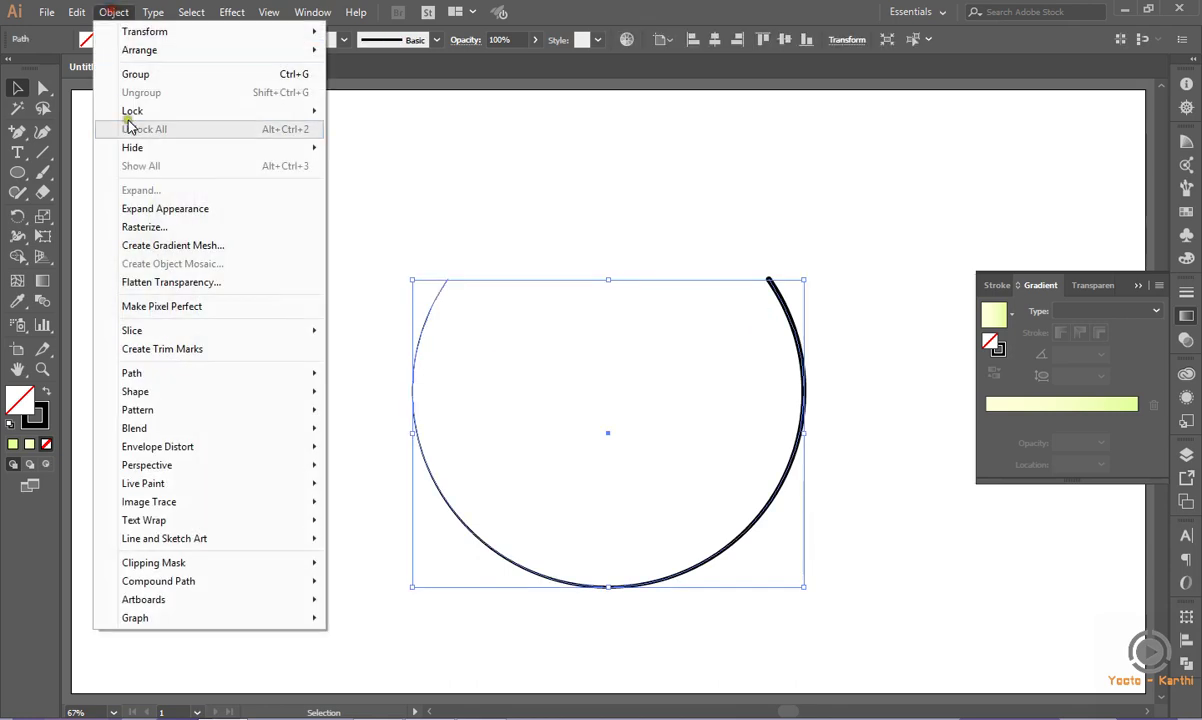
pyautogui.click(132, 208)
pyautogui.click(417, 168)
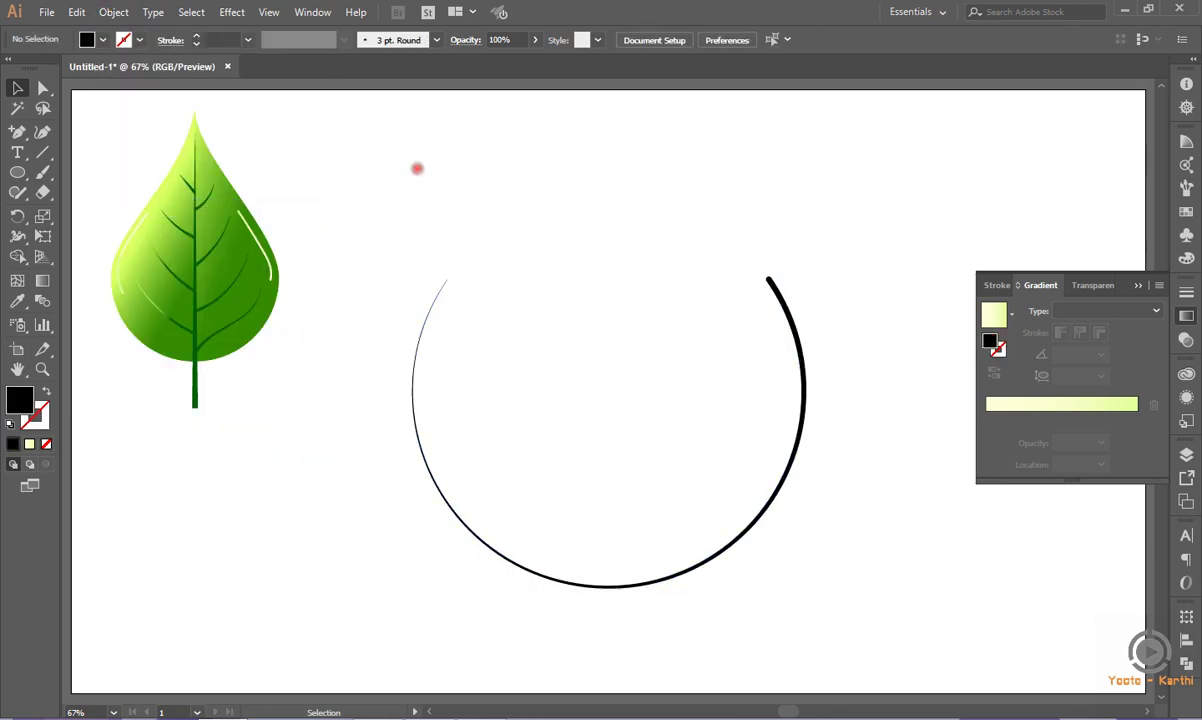
pyautogui.click(241, 280)
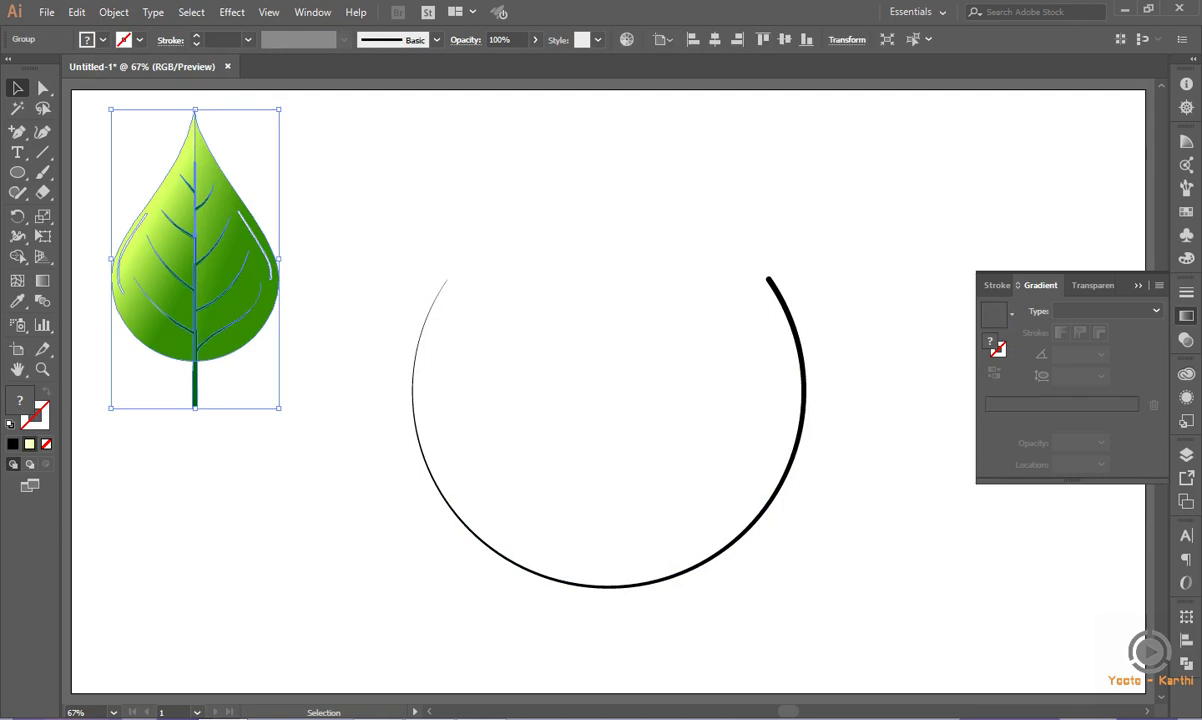
# Copy the leaf into the ring, tilt it, and move it toward the ring's right end.
pyautogui.moveTo(241, 280); pyautogui.dragTo(705, 290)
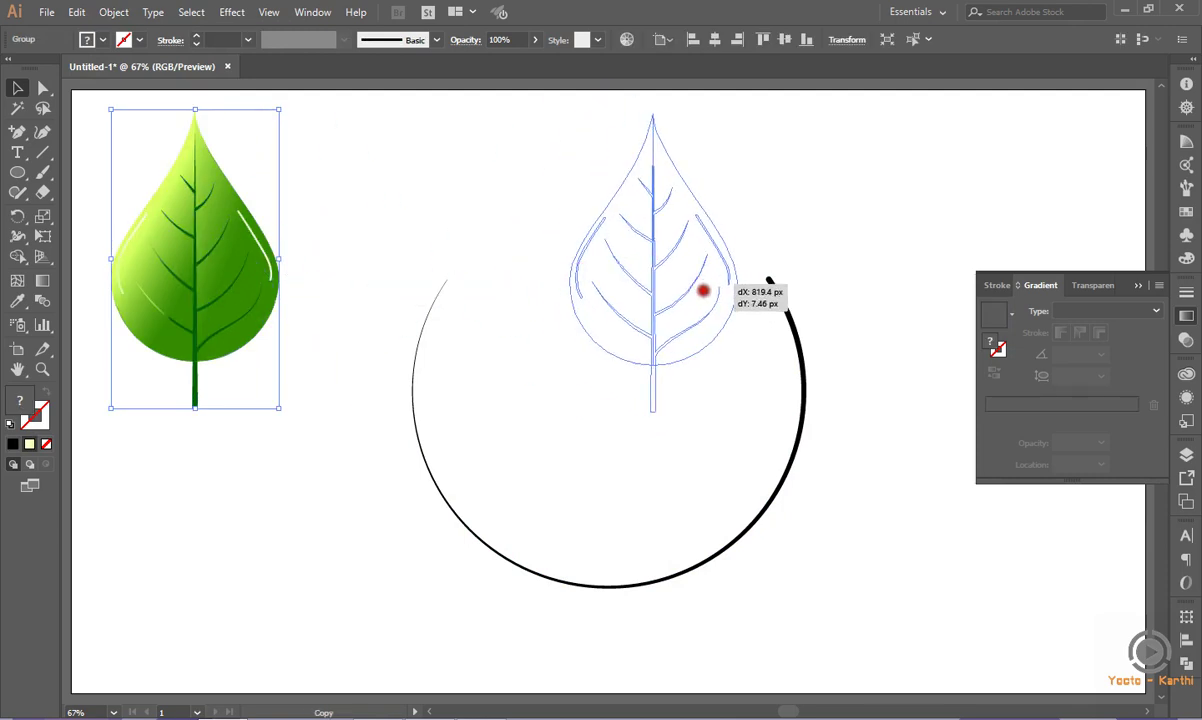
pyautogui.moveTo(749, 113)
pyautogui.mouseDown()
pyautogui.moveTo(632, 110)
pyautogui.moveTo(585, 126)
pyautogui.mouseUp()
pyautogui.moveTo(673, 272)
pyautogui.mouseDown()
pyautogui.moveTo(640, 216)
pyautogui.moveTo(650, 203)
pyautogui.mouseUp()
# Align the tilted leaf's stem with the arc's thick end, then fit the artboard in view.
pyautogui.hotkey('ctrl', 'space')
pyautogui.moveTo(757, 256); pyautogui.dragTo(784, 310)
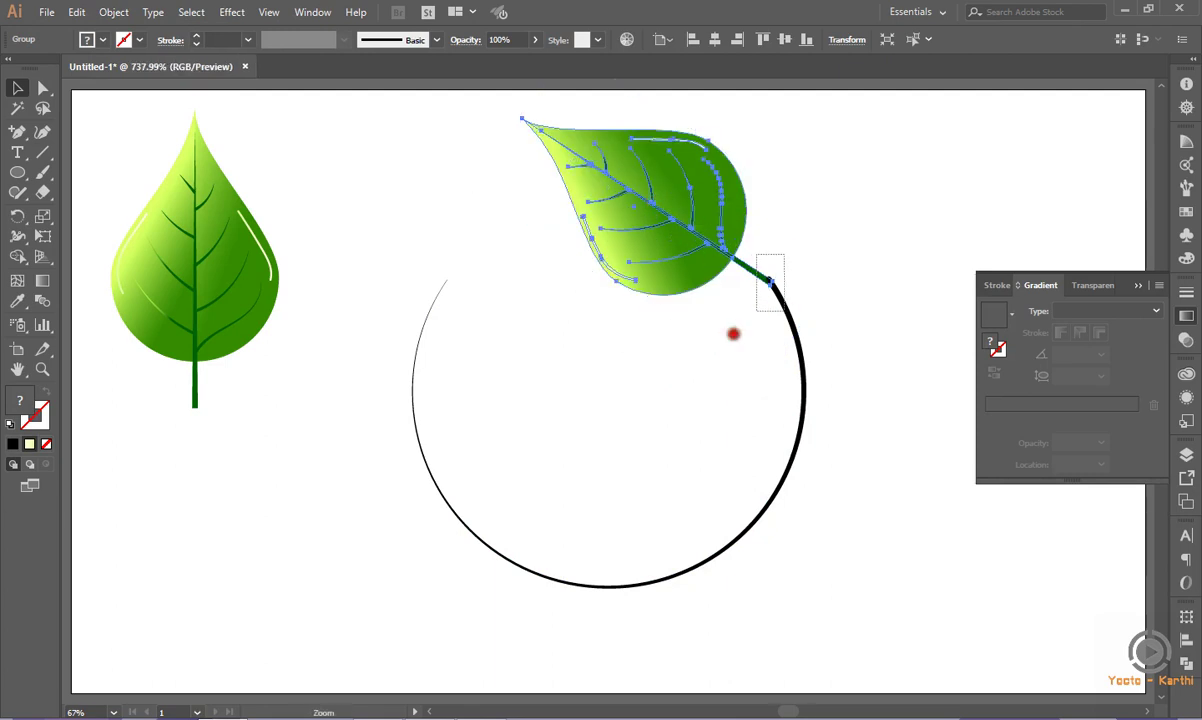
pyautogui.moveTo(462, 302); pyautogui.dragTo(475, 288)
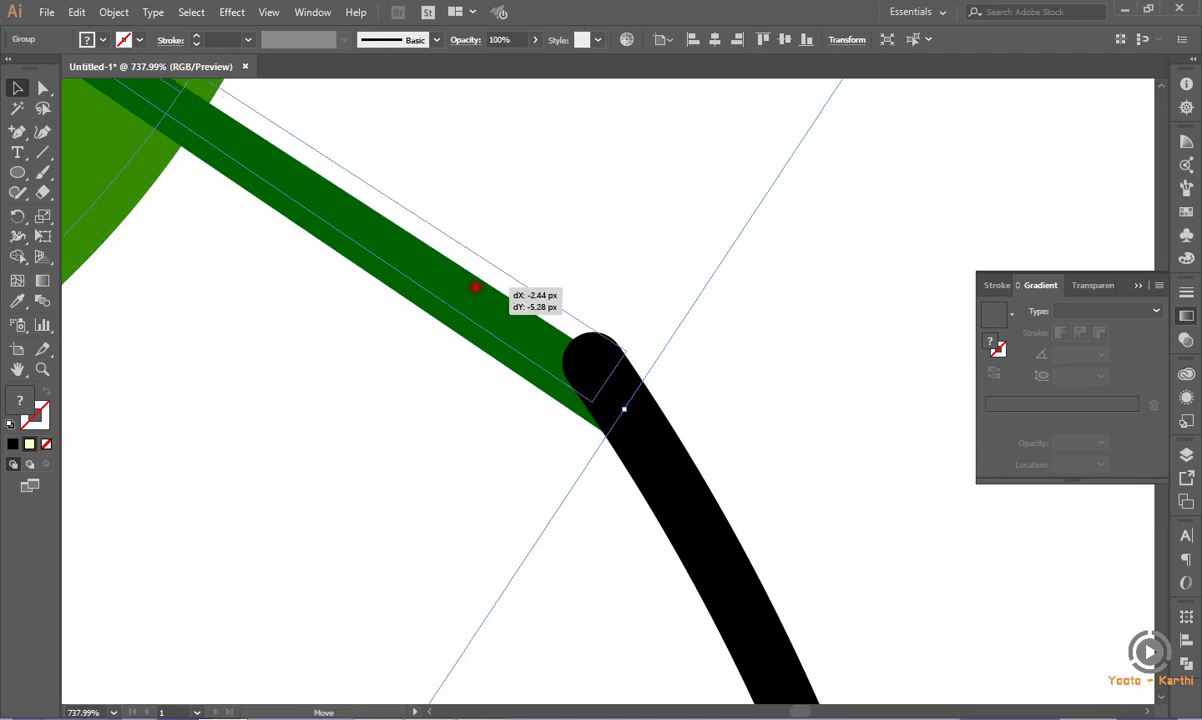
pyautogui.moveTo(475, 288); pyautogui.dragTo(474, 285)
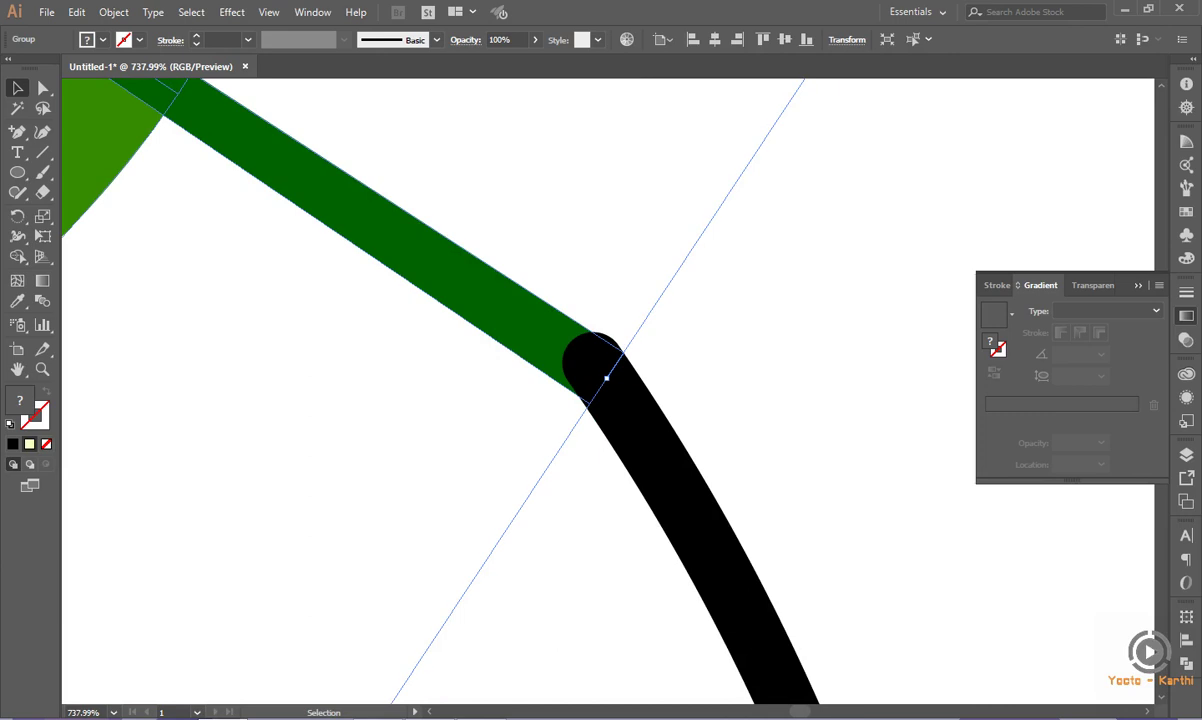
pyautogui.hotkey('ctrl', '0')
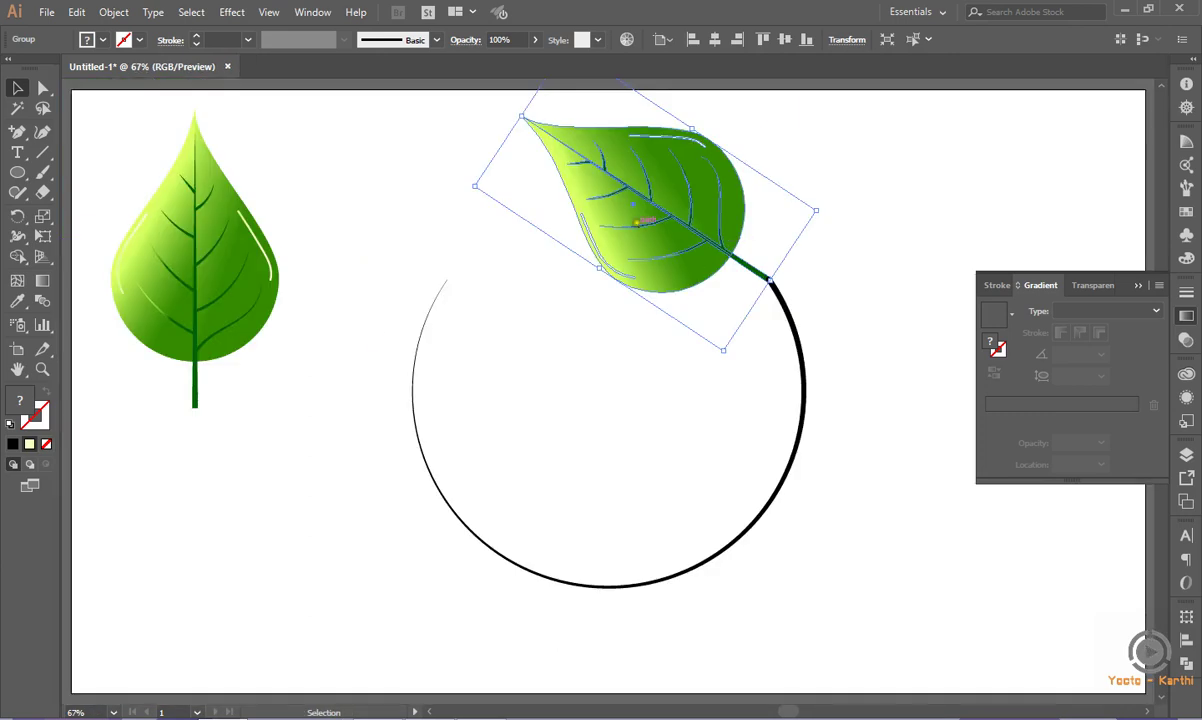
pyautogui.rightClick(640, 222)
pyautogui.moveTo(689, 368)
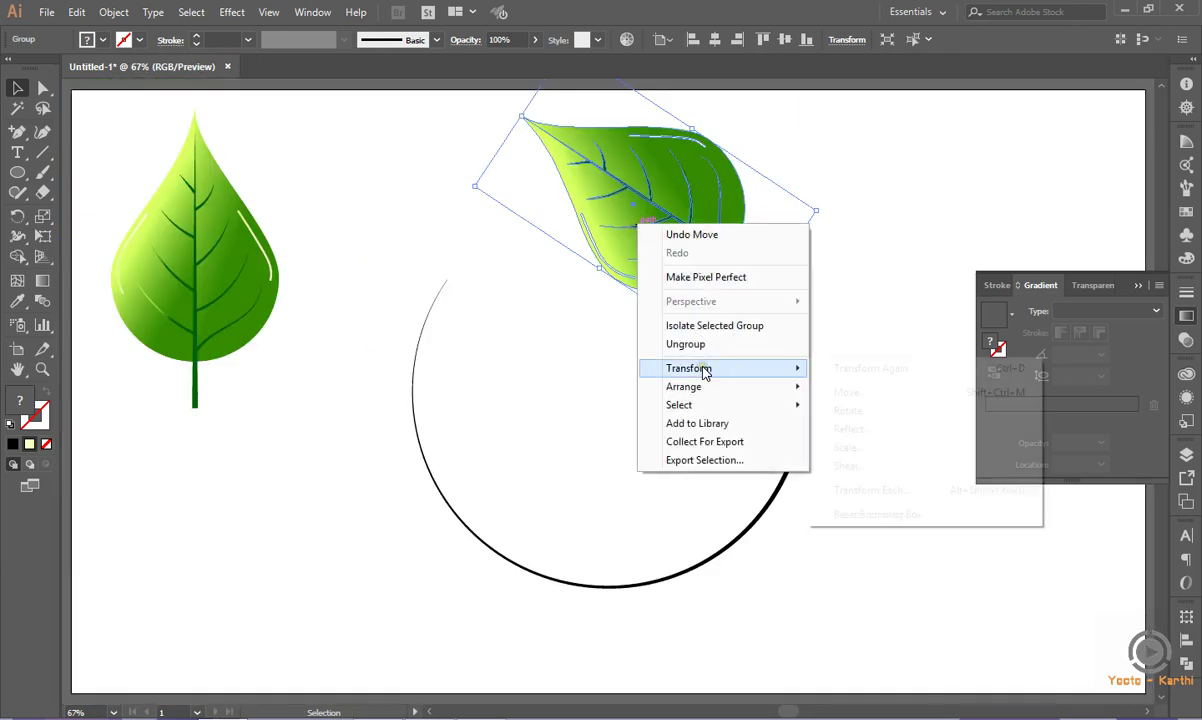
# Scale the tilted leaf uniformly to 90% and move it back toward the arc's end.
pyautogui.click(838, 449)
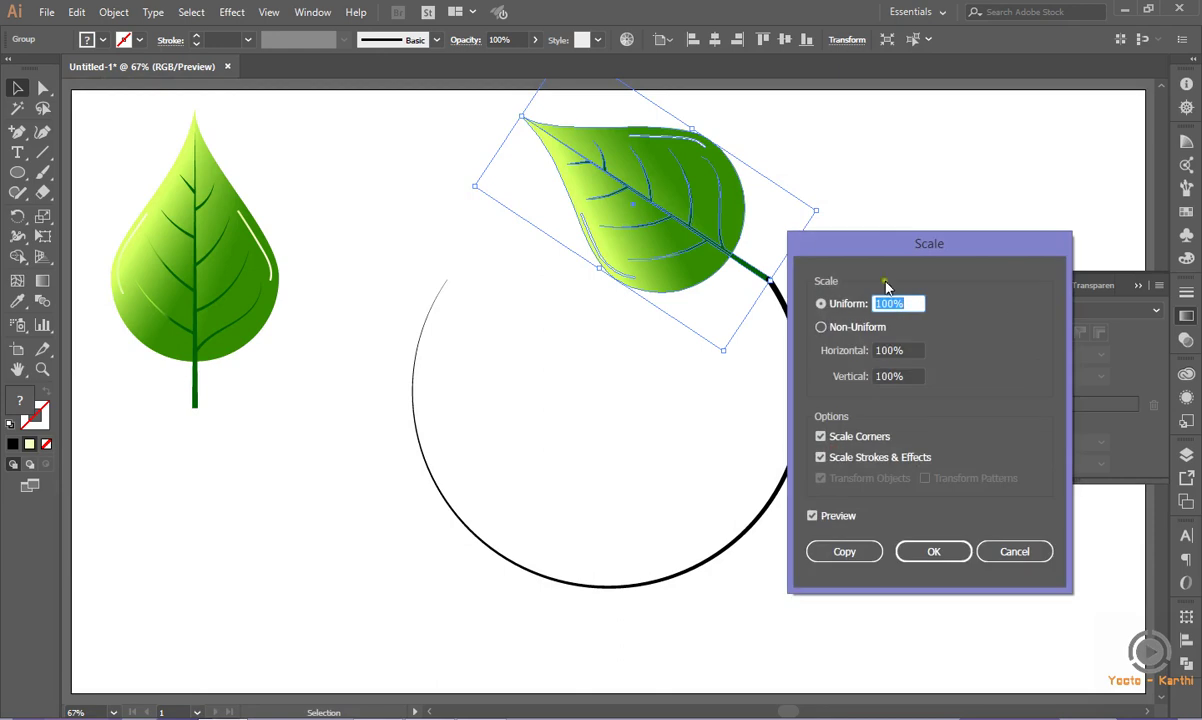
pyautogui.press('Down')
pyautogui.press('Down')
pyautogui.press('Down')
pyautogui.press('Down')
pyautogui.press('Down')
pyautogui.press('Down')
pyautogui.press('Down')
pyautogui.press('Down')
pyautogui.press('Down')
pyautogui.press('Down')
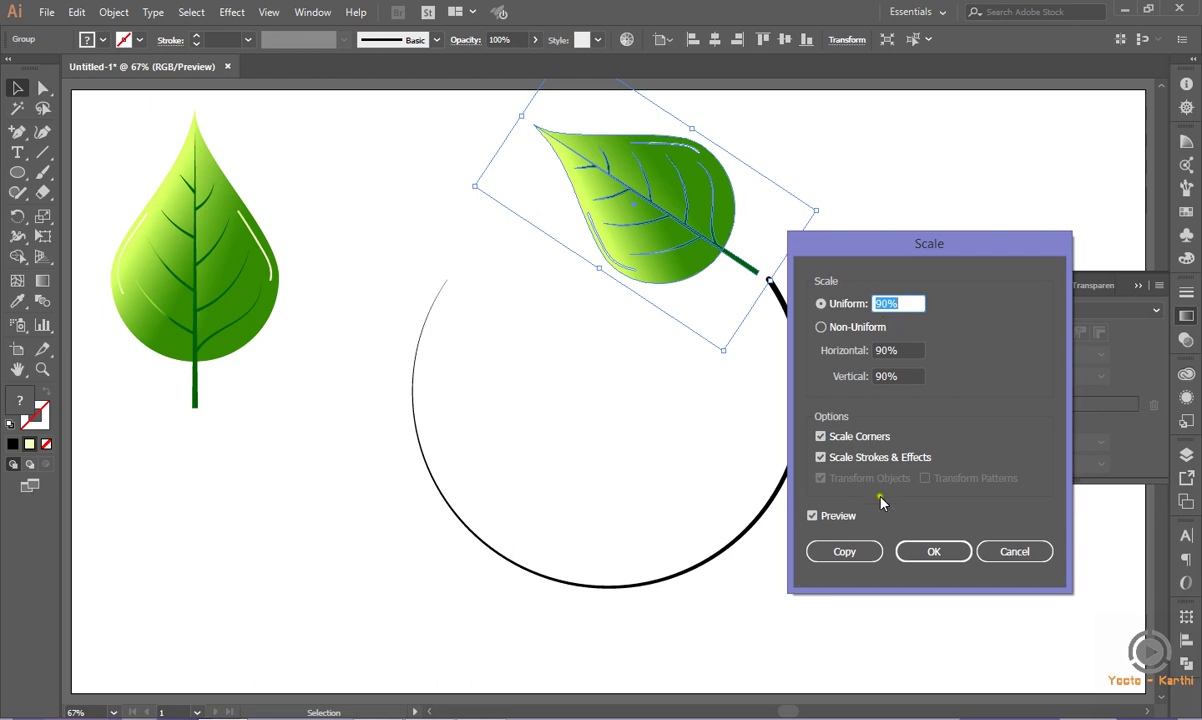
pyautogui.click(924, 552)
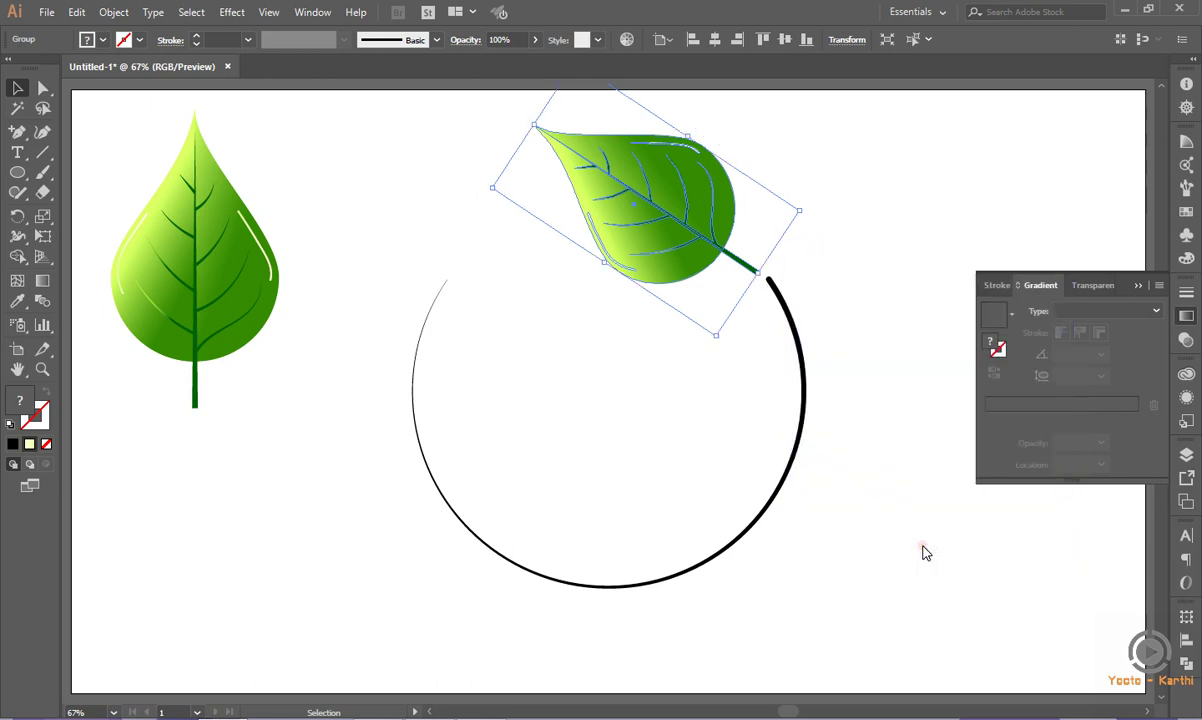
pyautogui.moveTo(748, 264)
pyautogui.mouseDown()
pyautogui.moveTo(767, 278)
pyautogui.moveTo(758, 313)
pyautogui.mouseUp()
# Zoom in and nudge the reduced leaf's stem up onto the arc's thick end.
pyautogui.moveTo(746, 258); pyautogui.dragTo(792, 290)
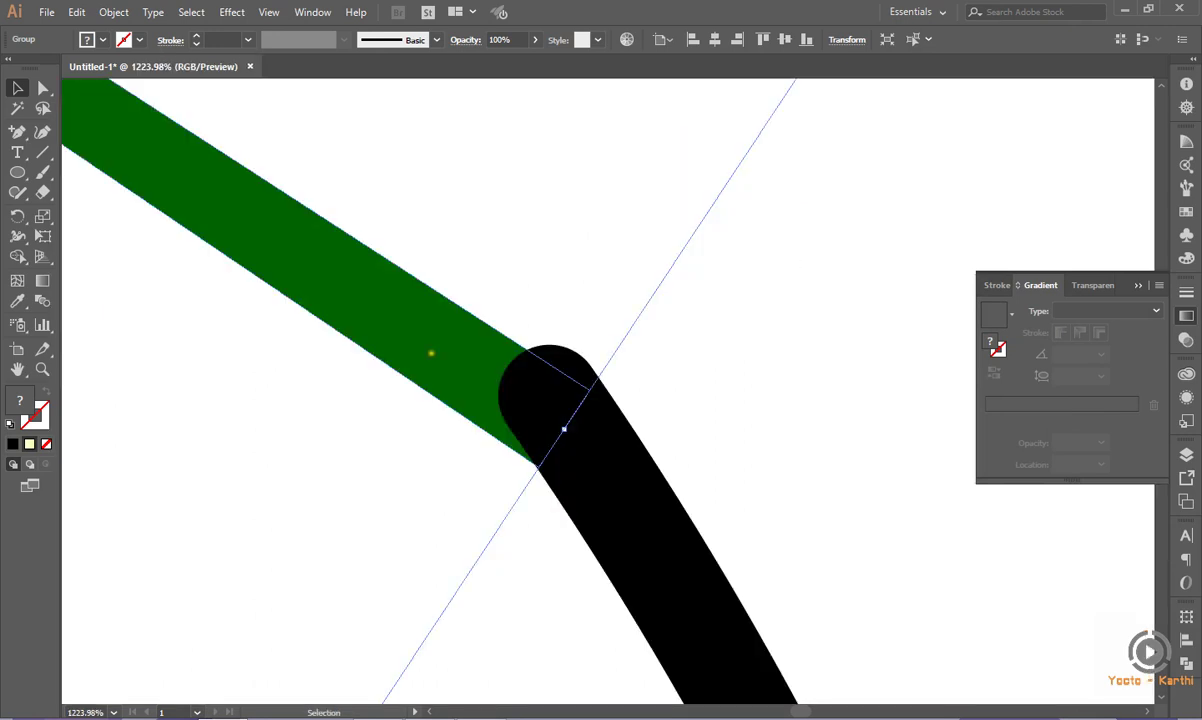
pyautogui.press('Up')
pyautogui.press('Up')
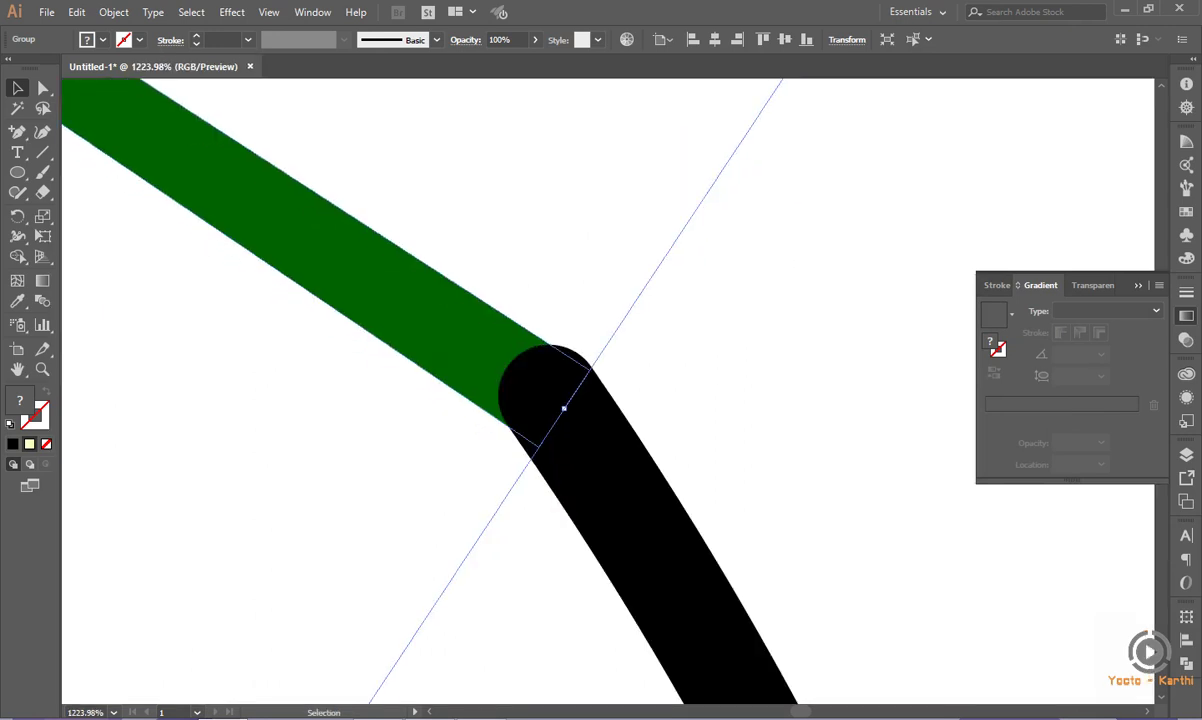
pyautogui.click(264, 409)
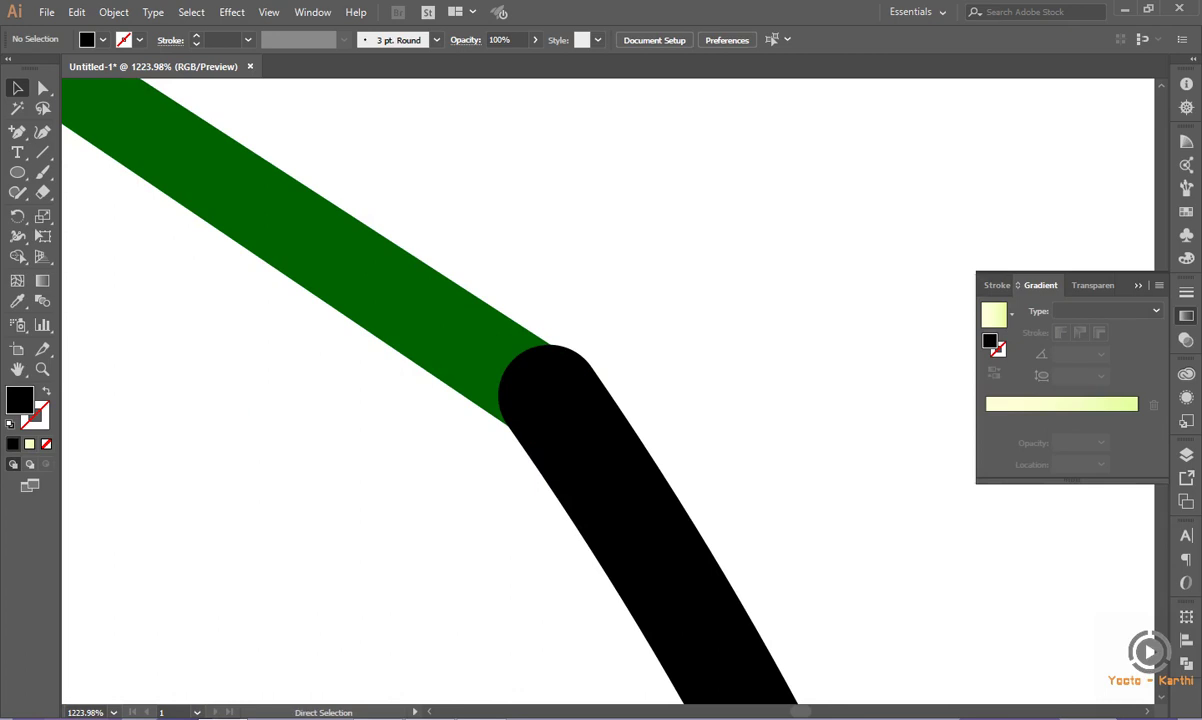
# Copy the upright left leaf toward the circle's top right.
pyautogui.hotkey('ctrl', '0')
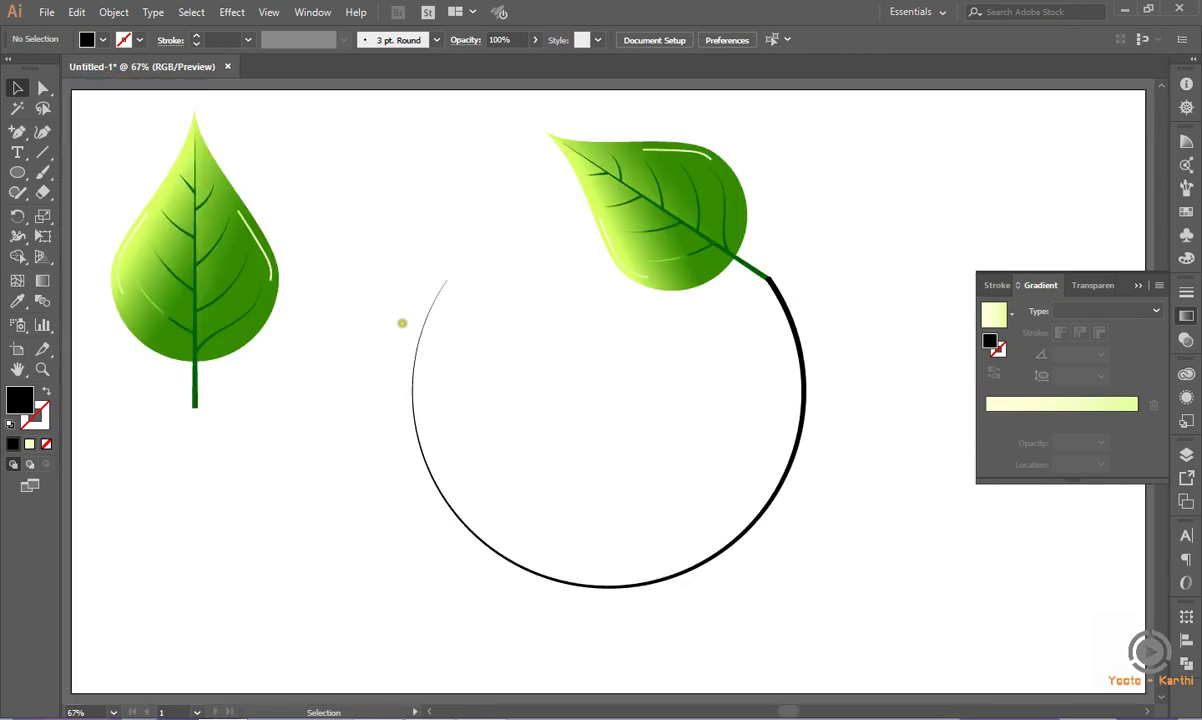
pyautogui.click(236, 278)
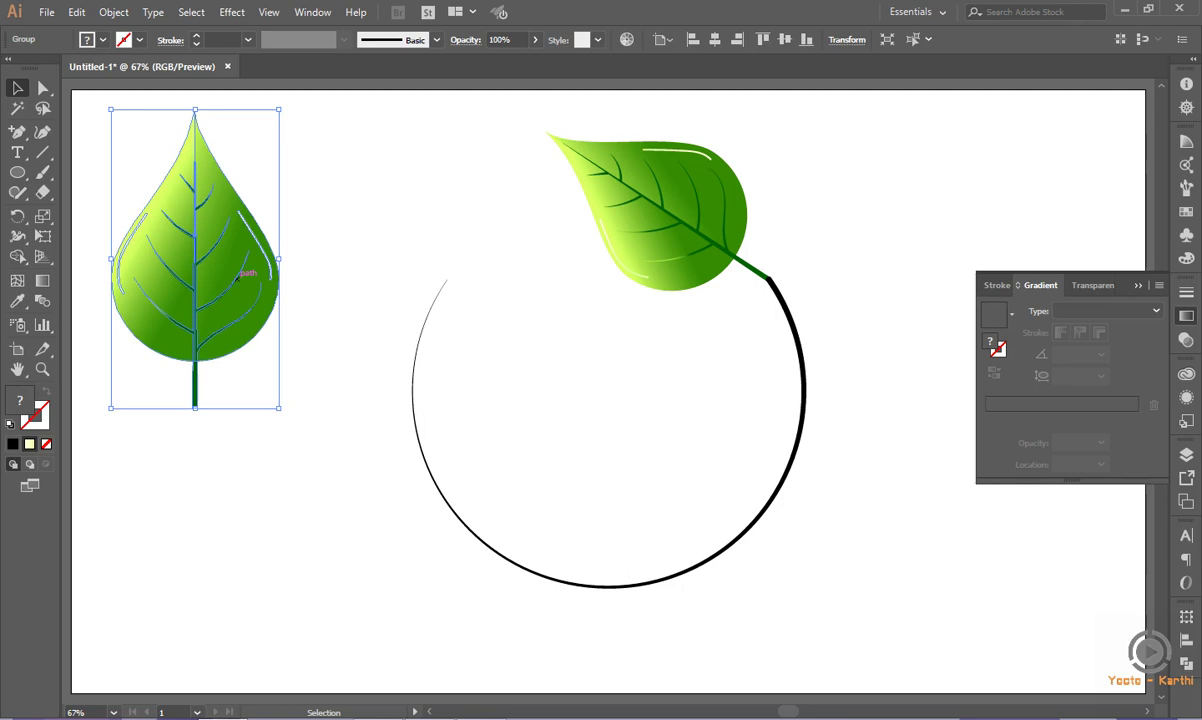
pyautogui.moveTo(236, 278); pyautogui.dragTo(785, 210)
# Shrink the copied upright leaf and place it beside the big leaf.
pyautogui.scroll(2, 915, 215)
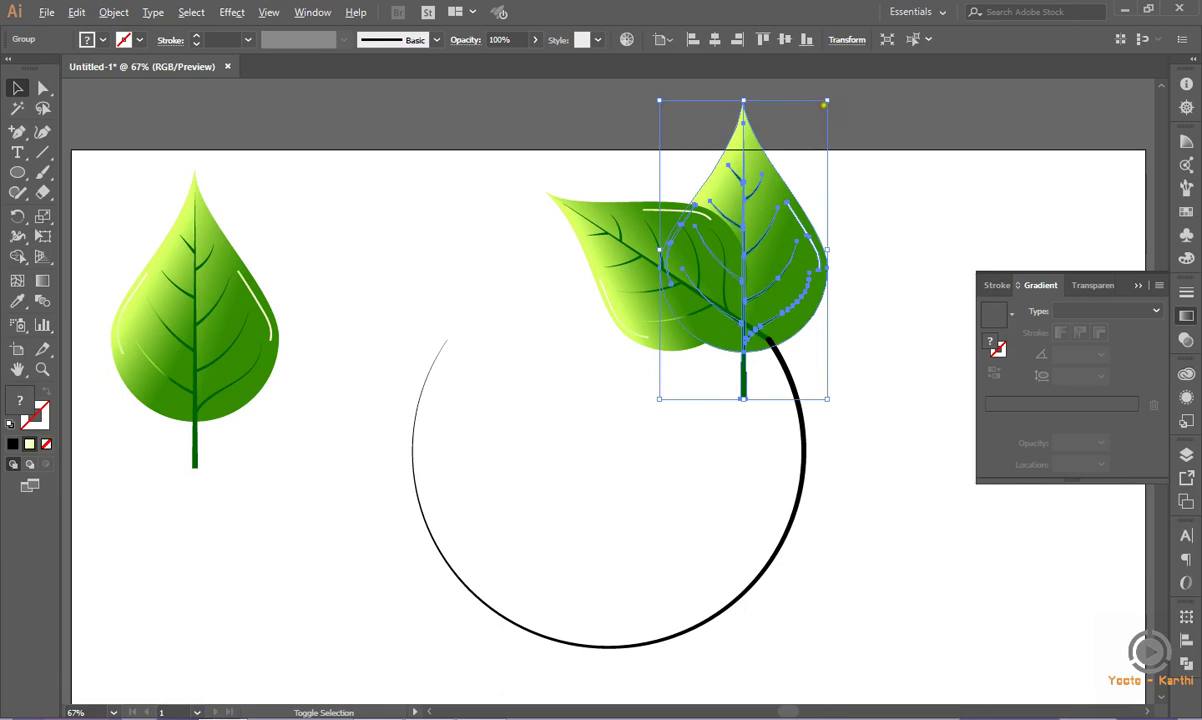
pyautogui.moveTo(826, 100); pyautogui.dragTo(791, 175)
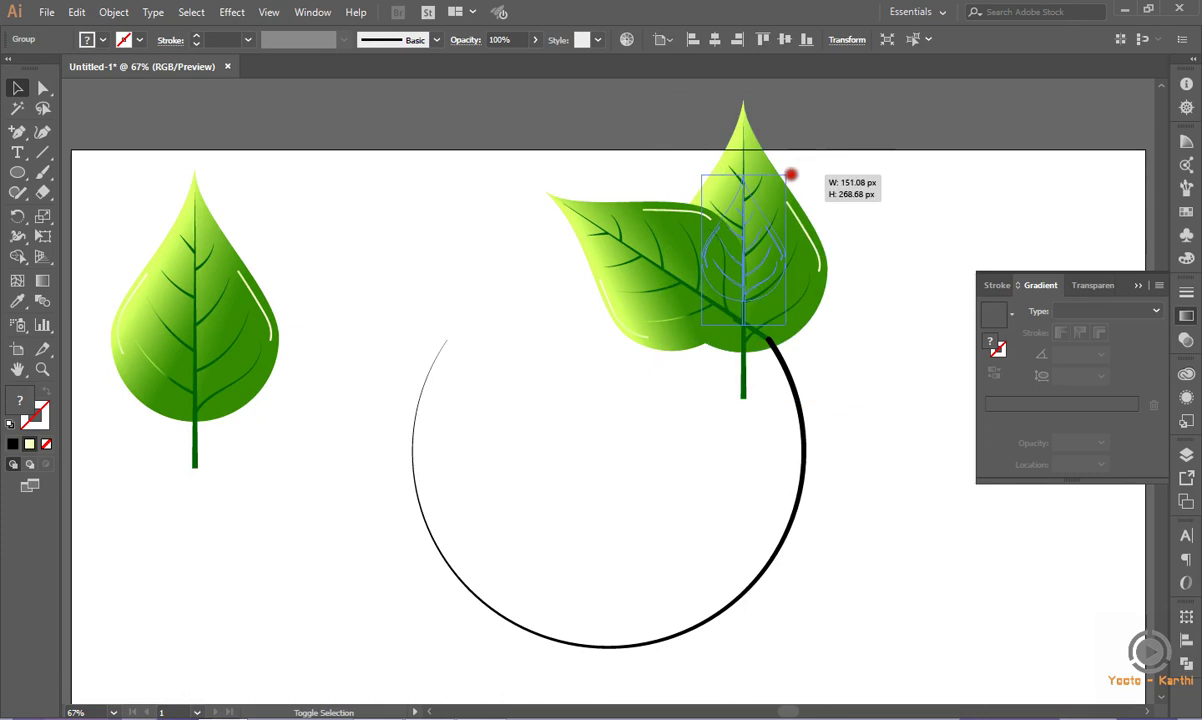
pyautogui.moveTo(791, 175); pyautogui.dragTo(791, 176)
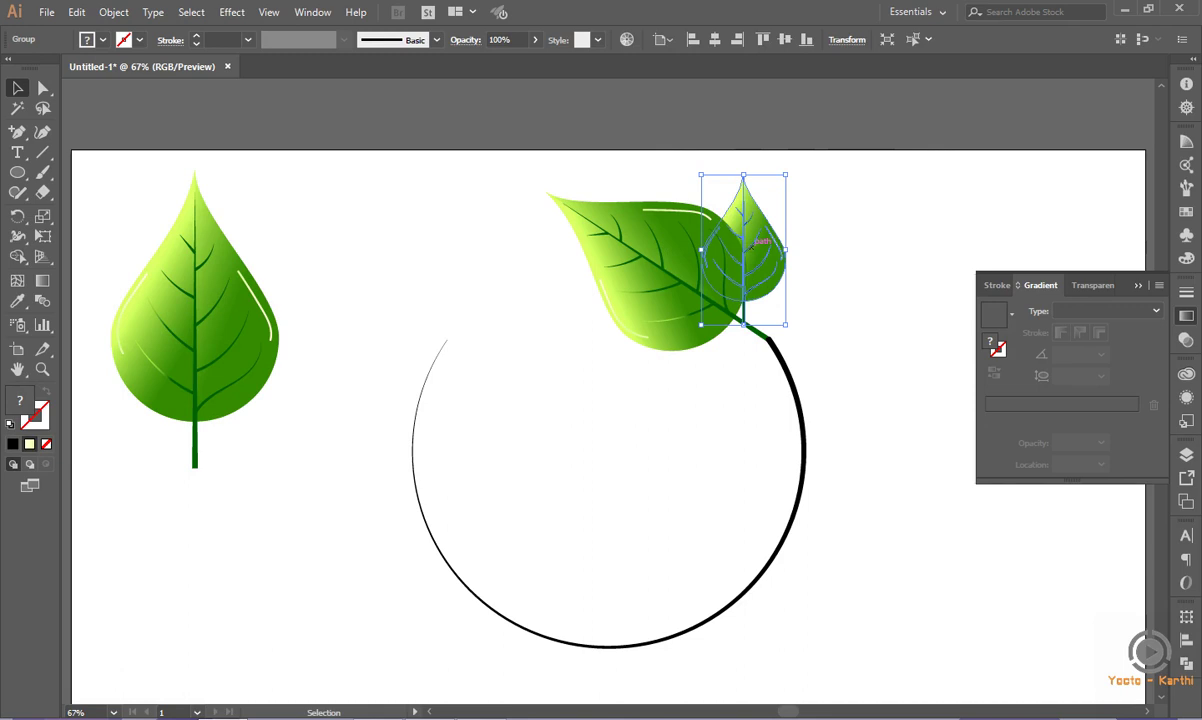
pyautogui.moveTo(751, 245); pyautogui.dragTo(748, 247)
pyautogui.click(828, 244)
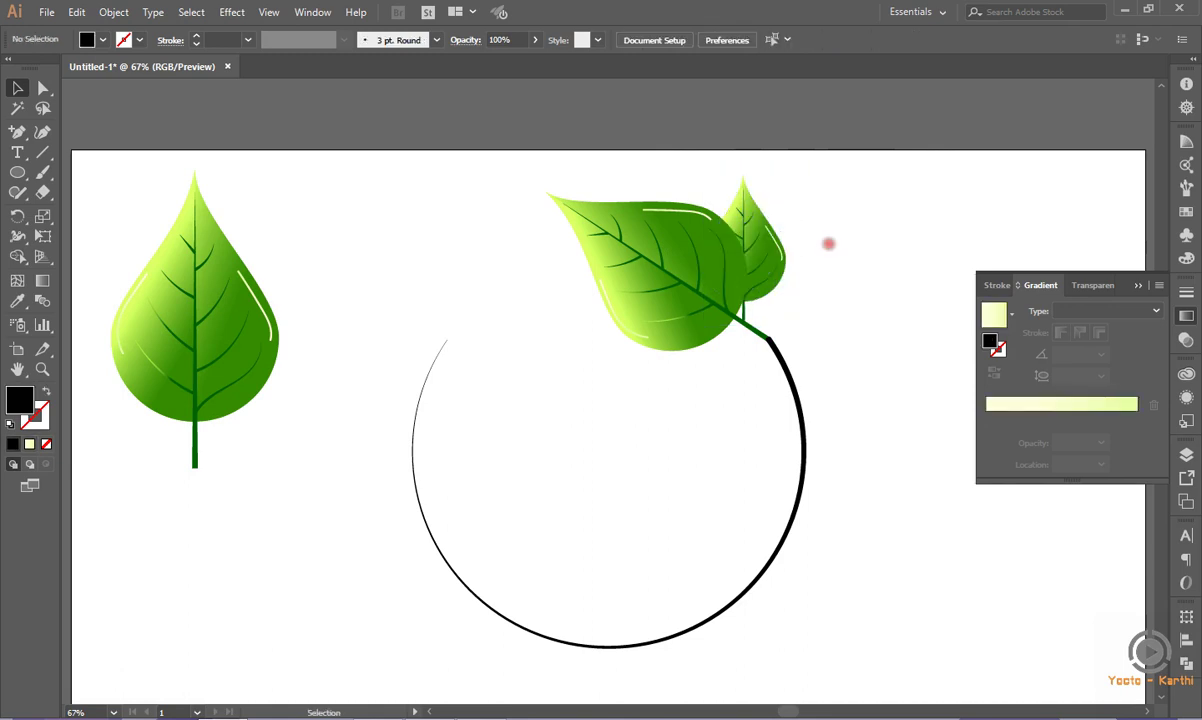
pyautogui.moveTo(755, 261); pyautogui.dragTo(788, 282)
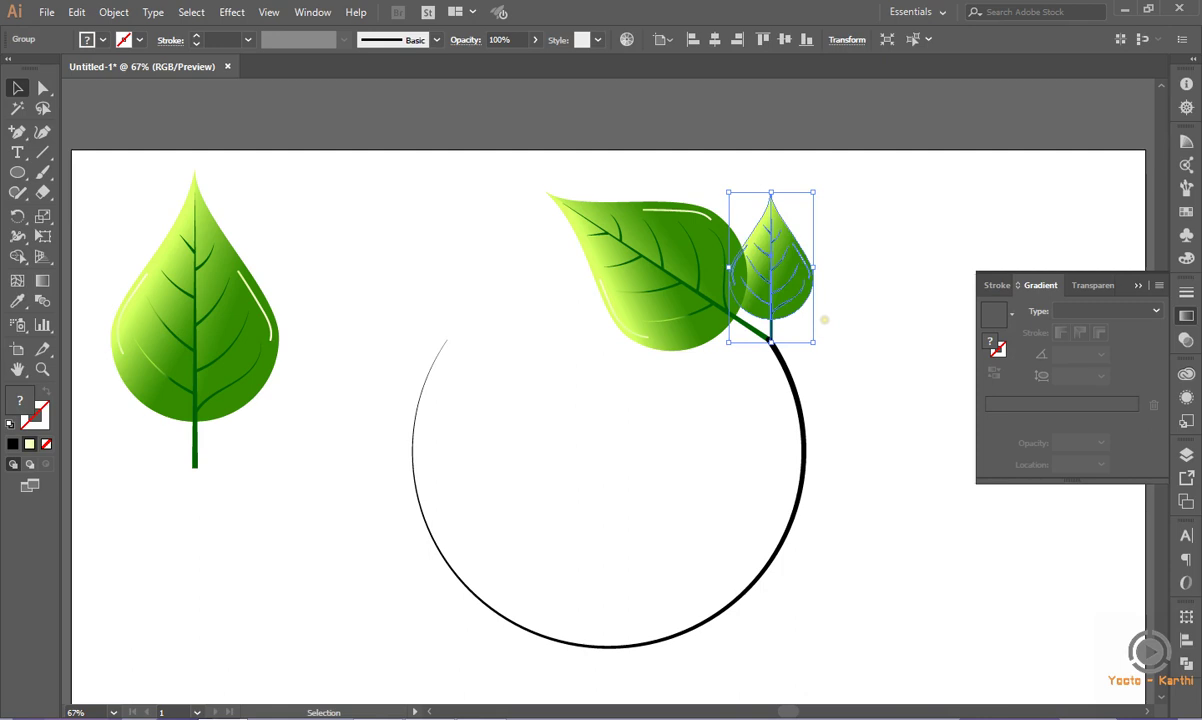
# Nudge the small leaf's stem left and up into the joint at the arc's end.
pyautogui.moveTo(740, 325); pyautogui.dragTo(786, 354)
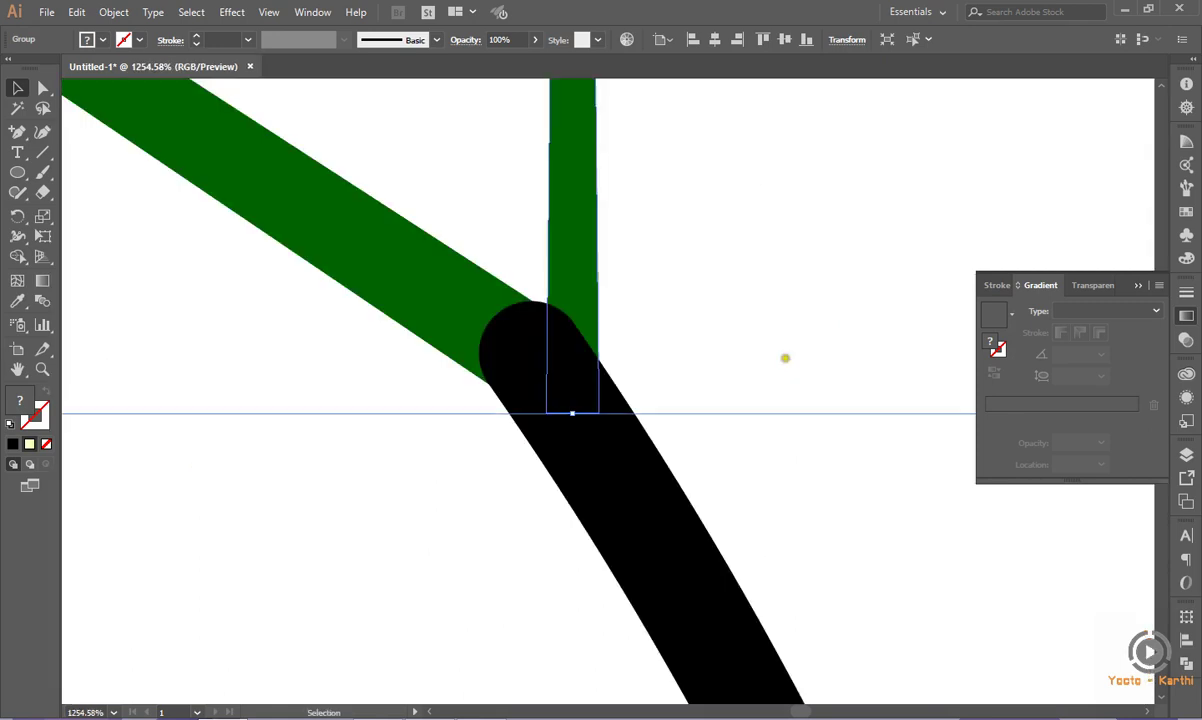
pyautogui.press('Left')
pyautogui.press('Left')
pyautogui.press('Left')
pyautogui.press('Up')
pyautogui.press('Up')
pyautogui.press('Up')
pyautogui.click(371, 450)
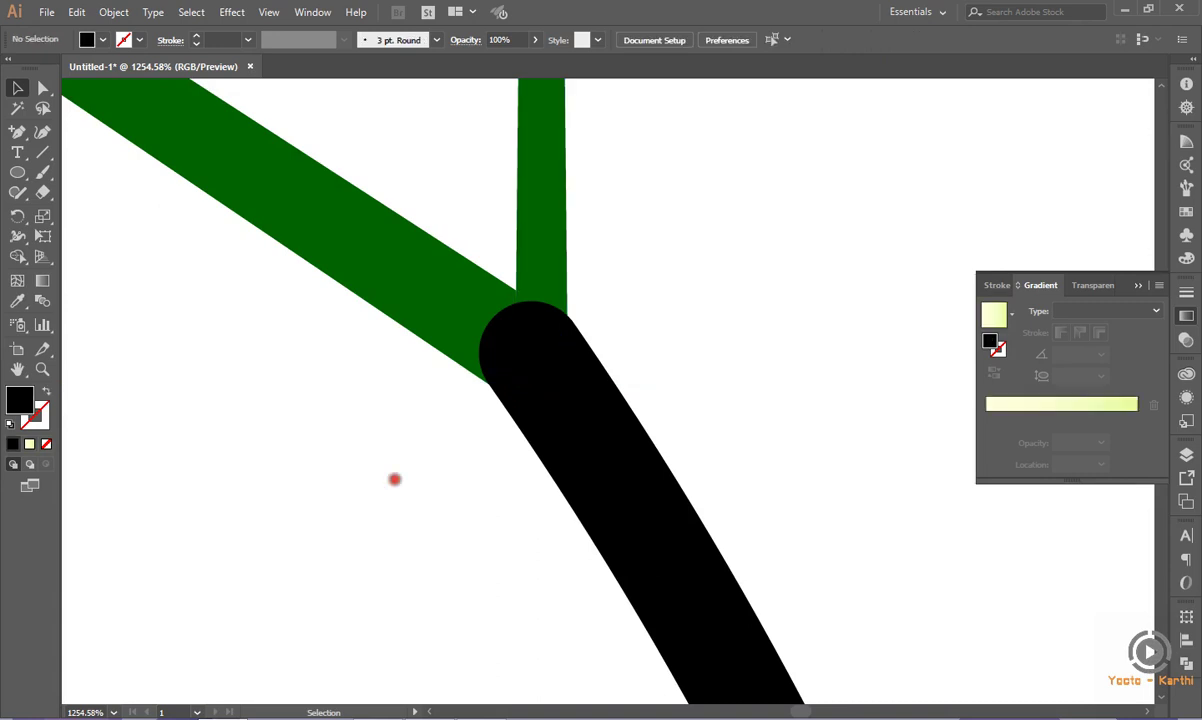
pyautogui.hotkey('ctrl', '0')
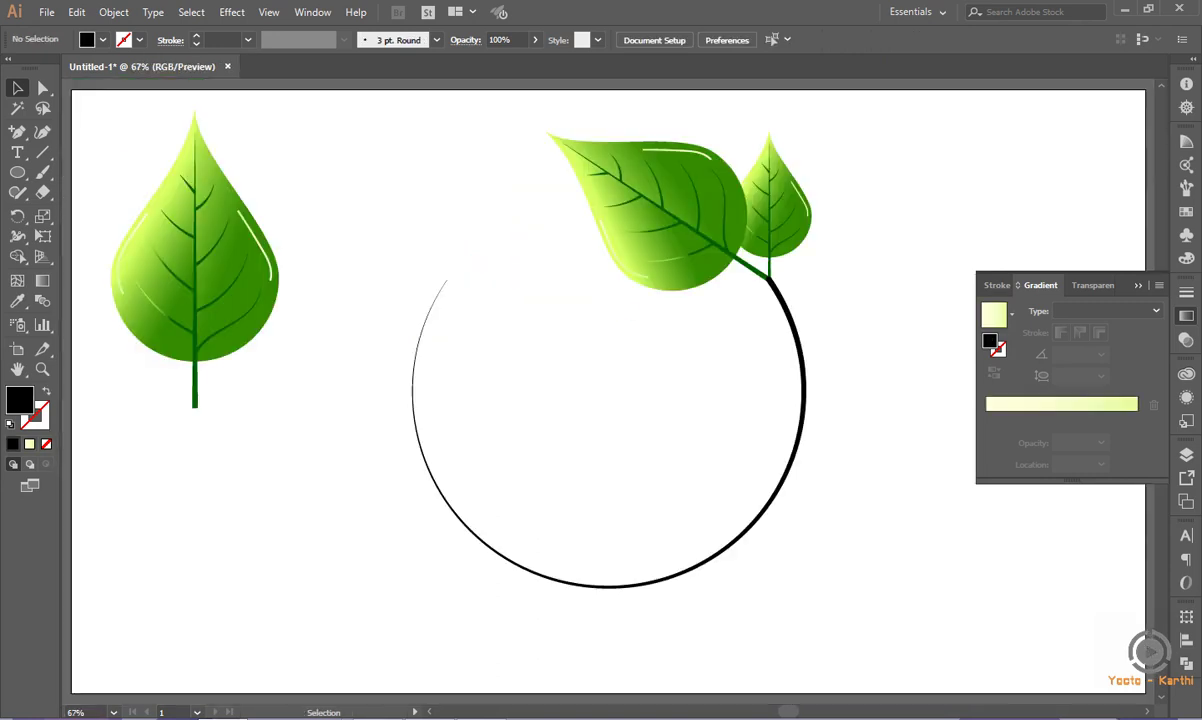
# Bring the small leaf in front of the big leaf.
pyautogui.click(760, 228)
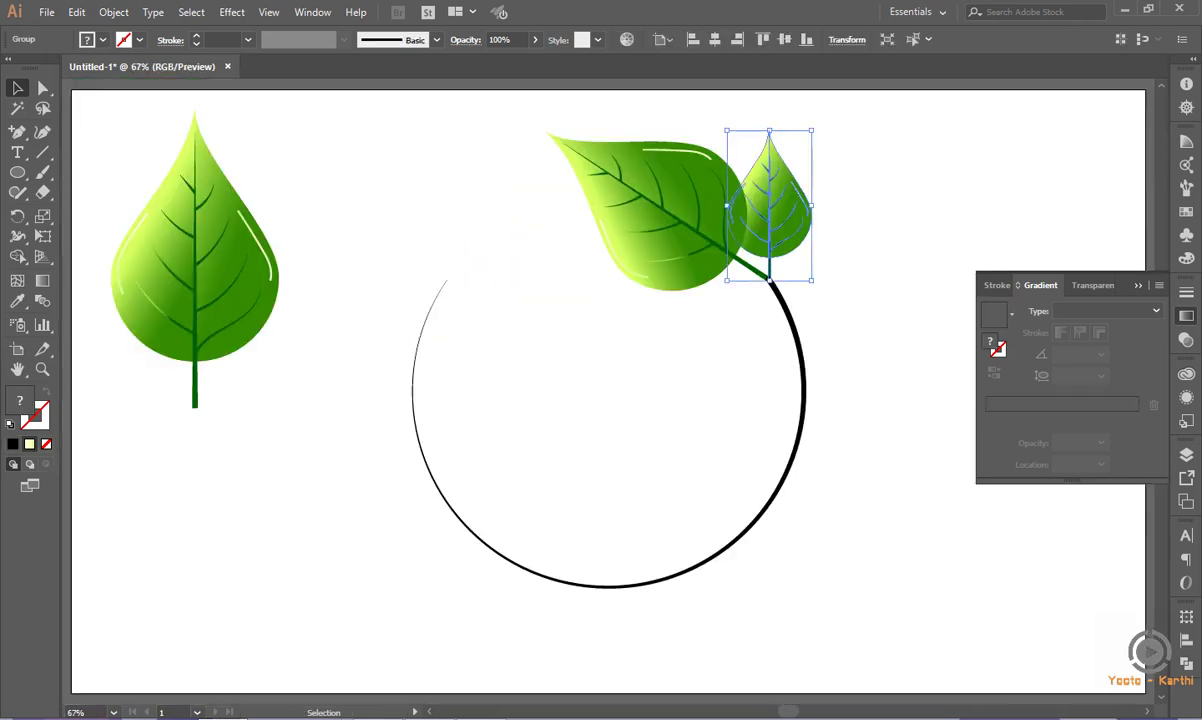
pyautogui.rightClick(760, 228)
pyautogui.moveTo(812, 372)
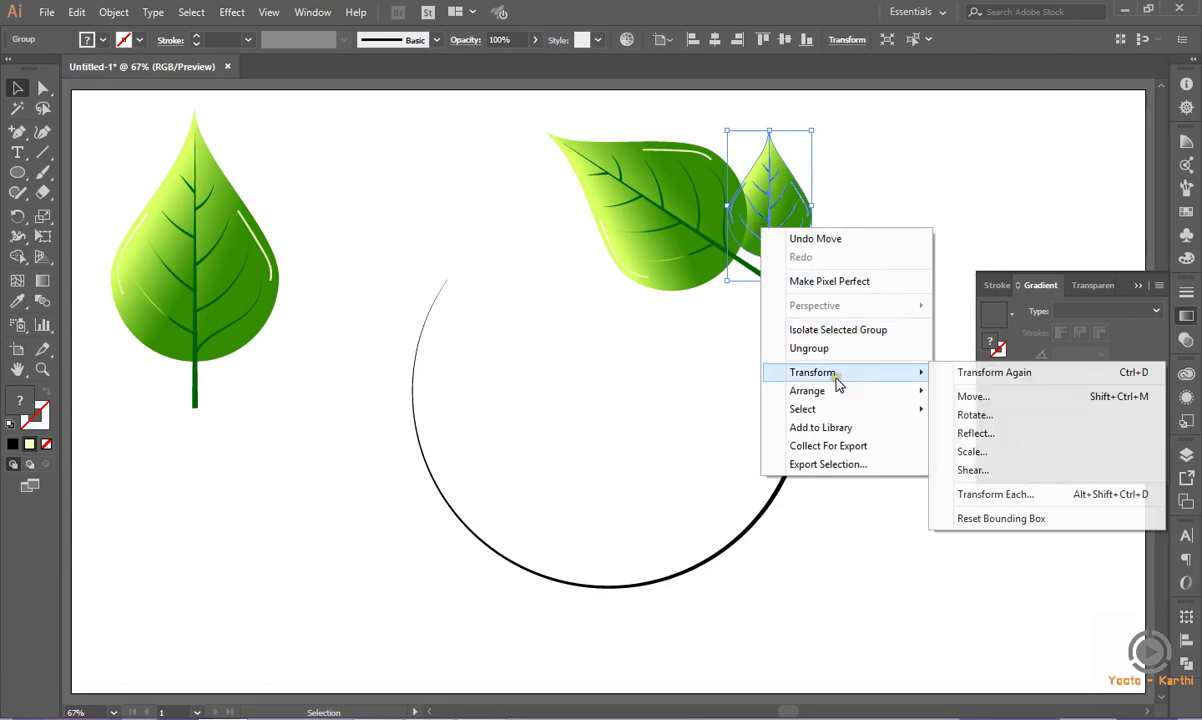
pyautogui.click(944, 391)
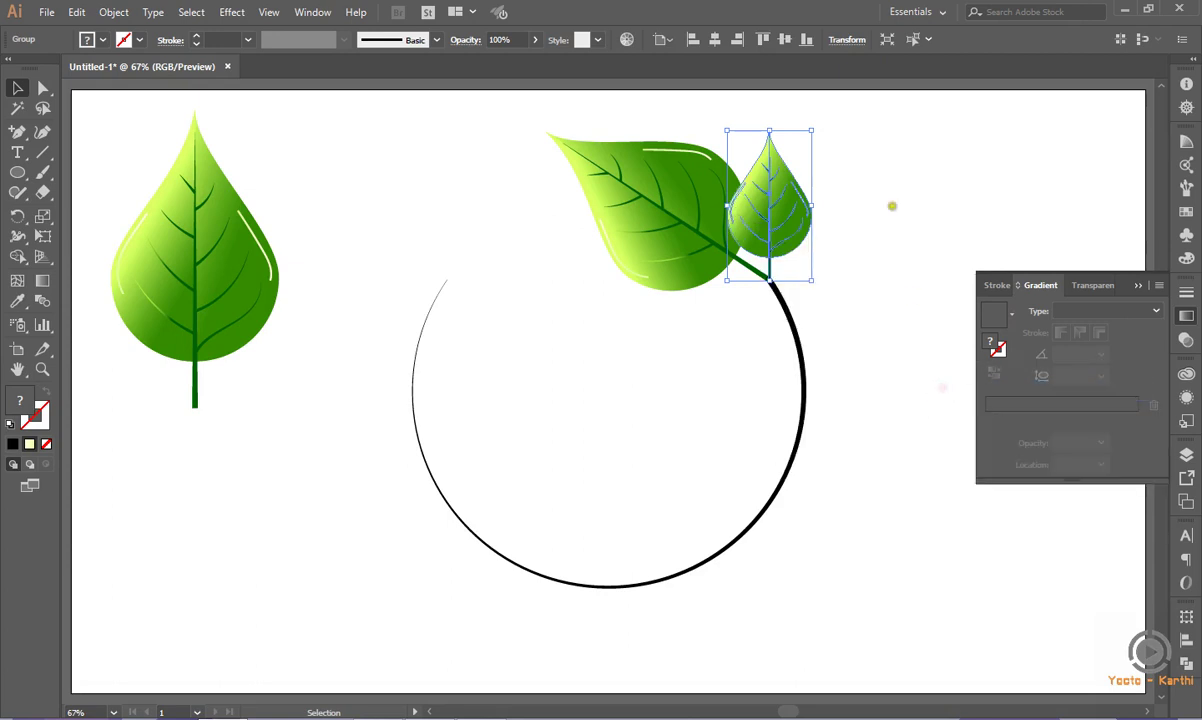
pyautogui.click(885, 191)
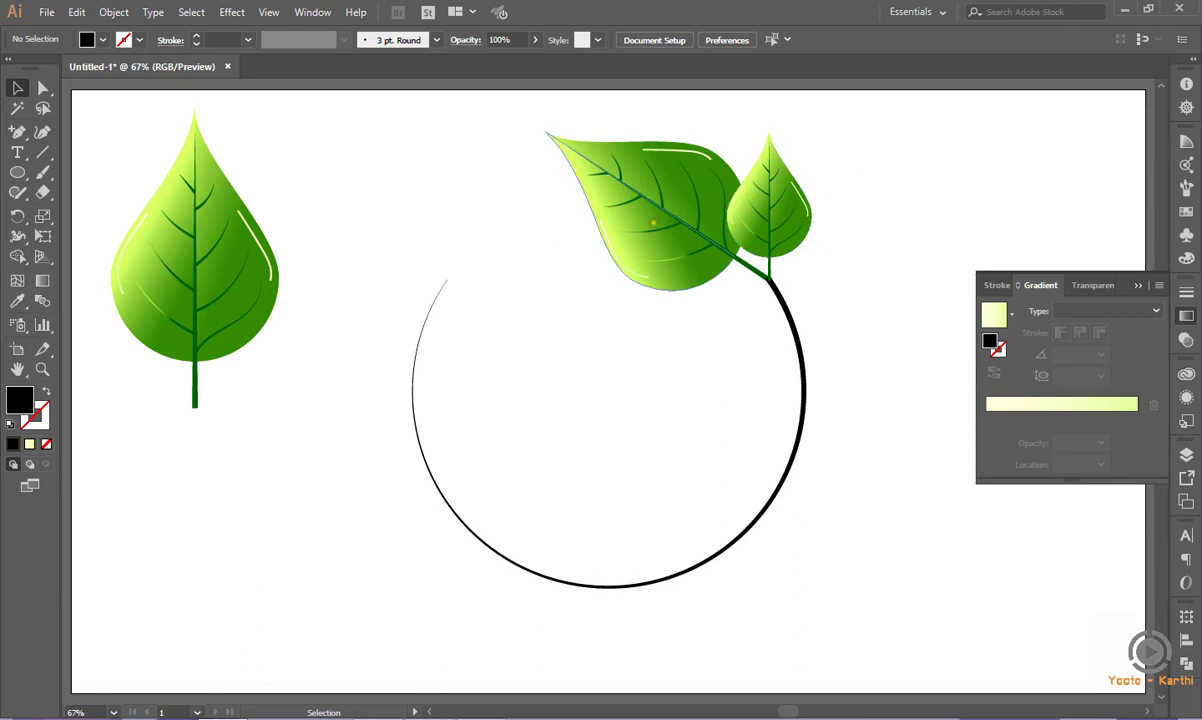
pyautogui.click(183, 261)
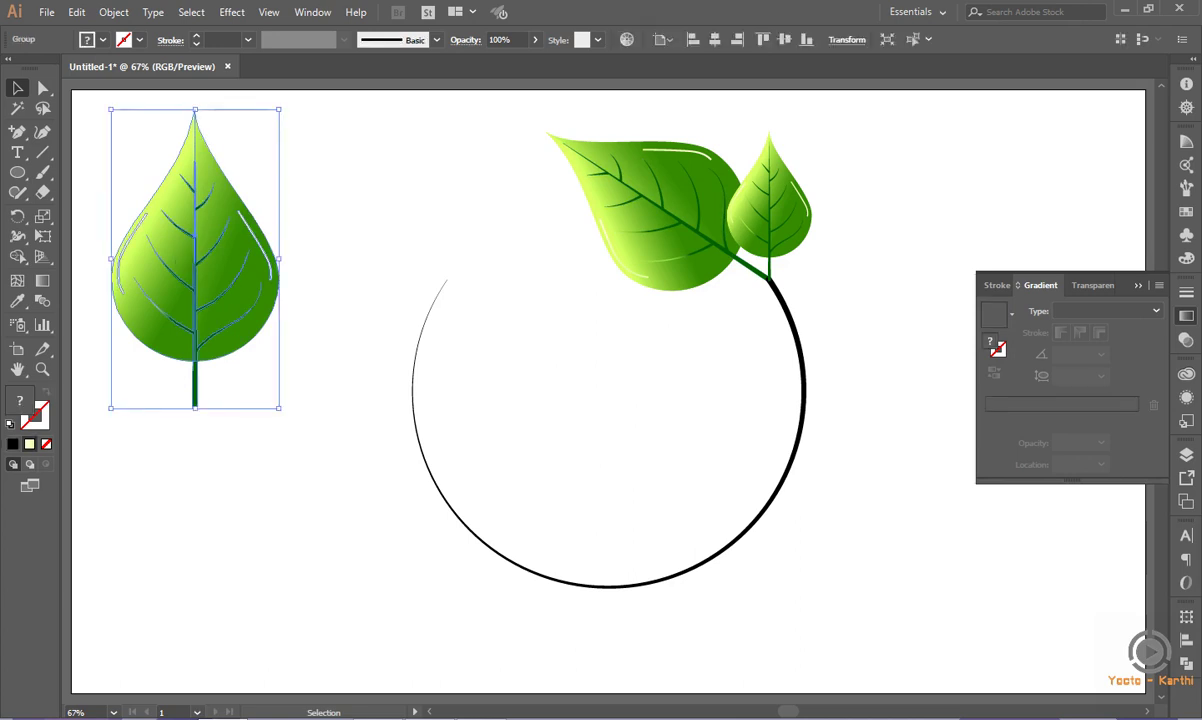
# Copy the upright leaf, rotate it clockwise, shrink it, and place it right of the small leaf.
pyautogui.keyDown('alt'); pyautogui.moveTo(183, 261); pyautogui.dragTo(630, 333); pyautogui.keyUp('alt')
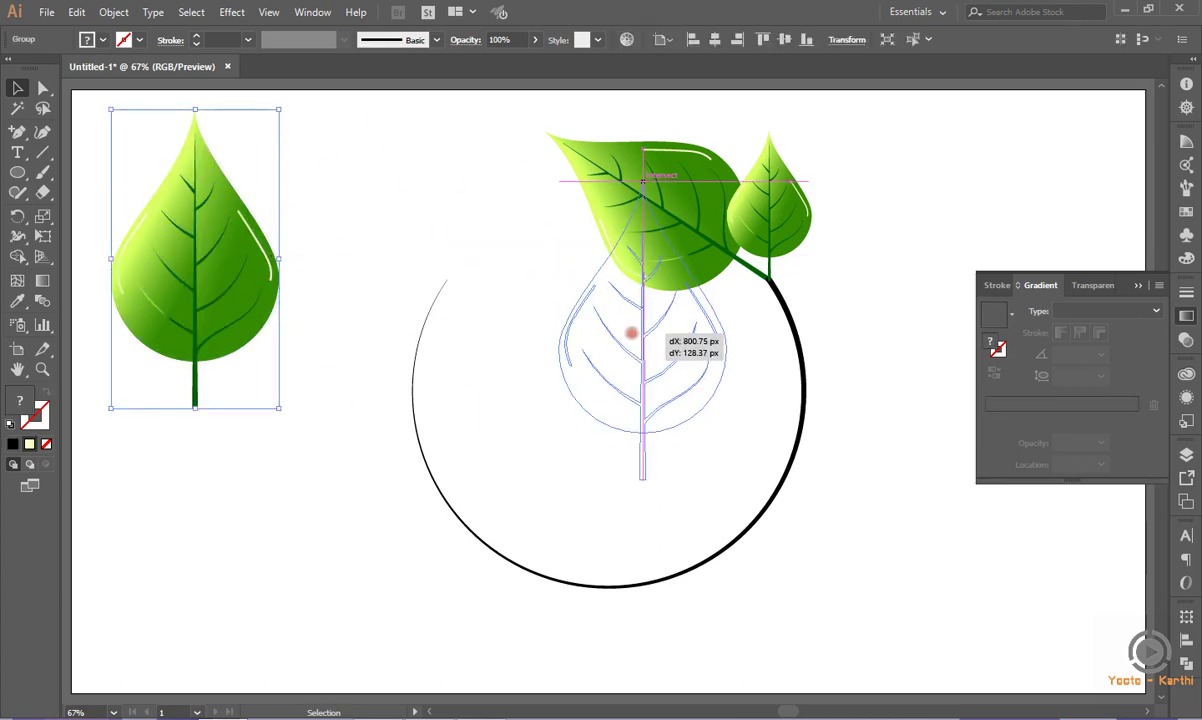
pyautogui.moveTo(726, 173); pyautogui.dragTo(787, 326)
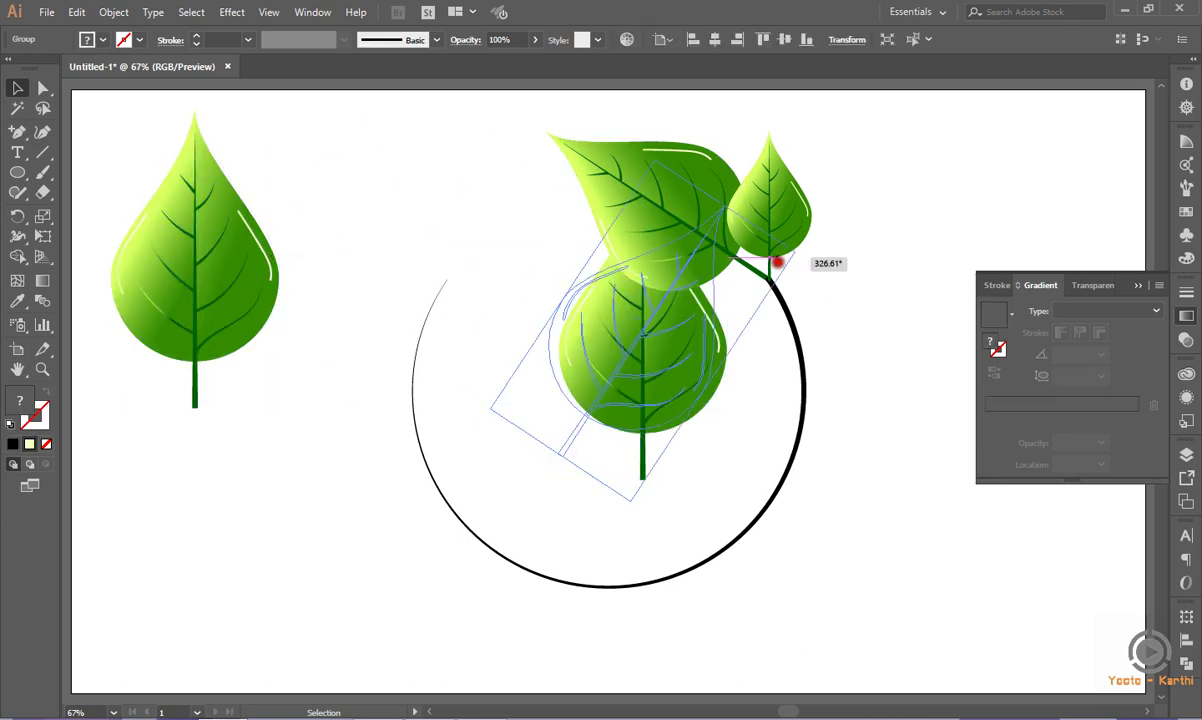
pyautogui.moveTo(588, 369); pyautogui.dragTo(850, 247)
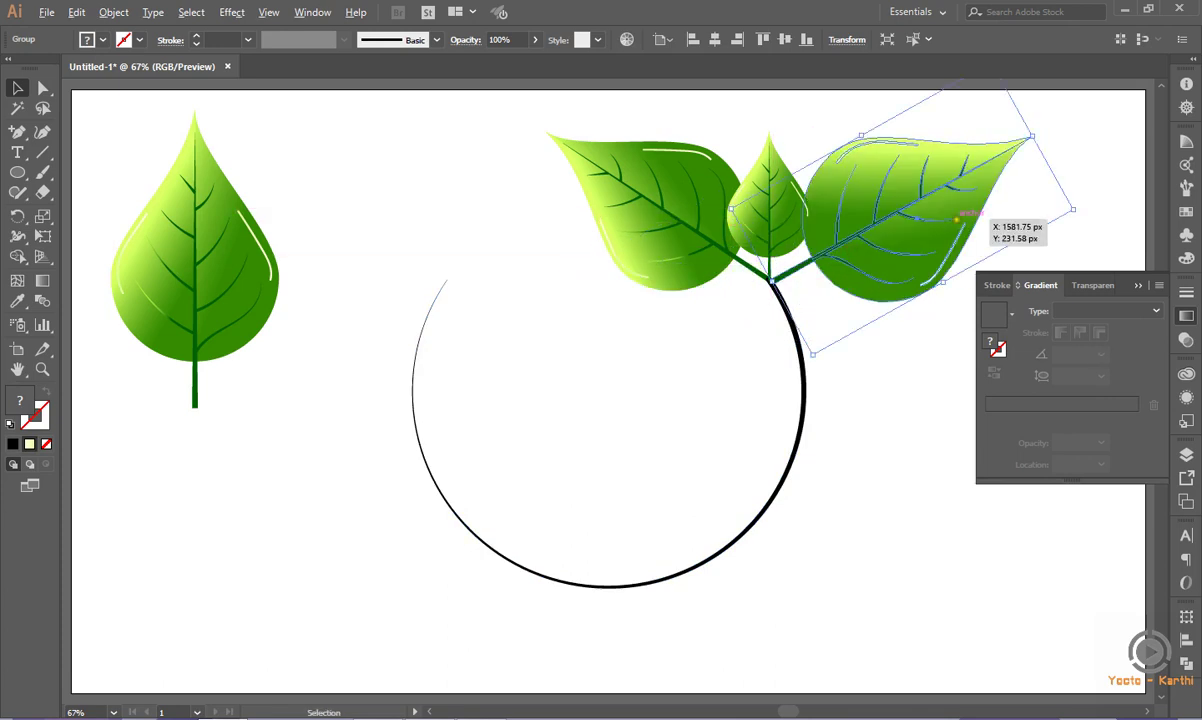
pyautogui.moveTo(1073, 209); pyautogui.dragTo(1006, 223)
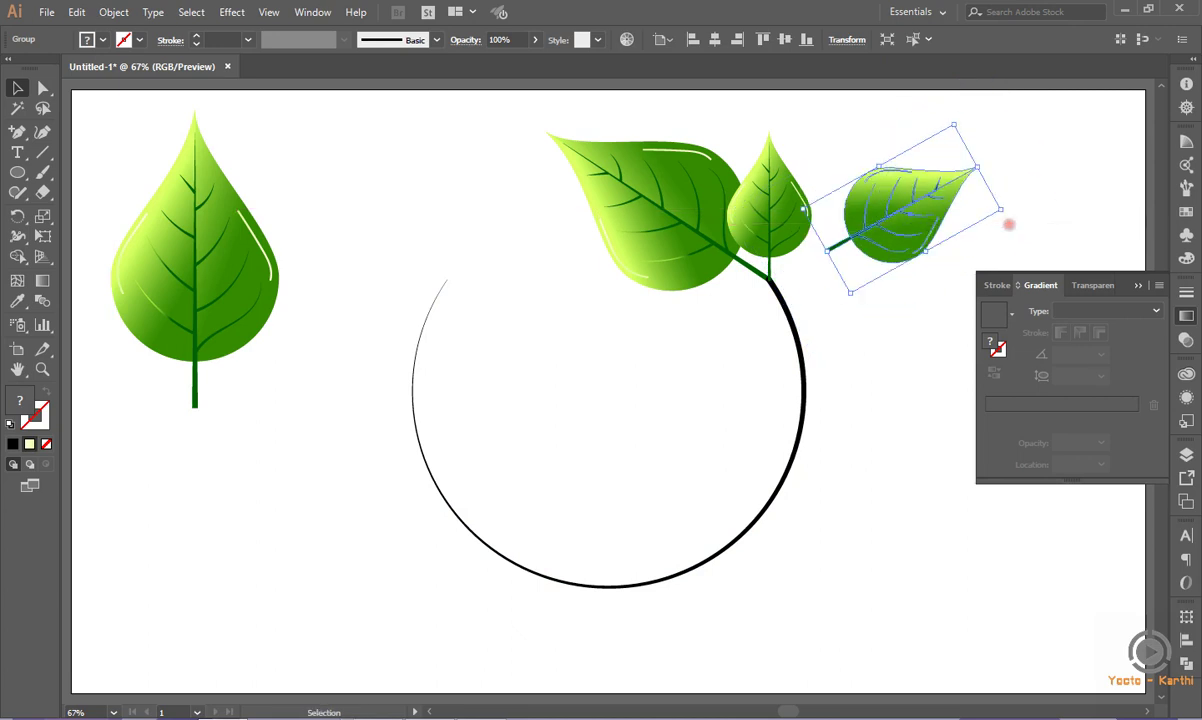
pyautogui.moveTo(915, 213); pyautogui.dragTo(856, 242)
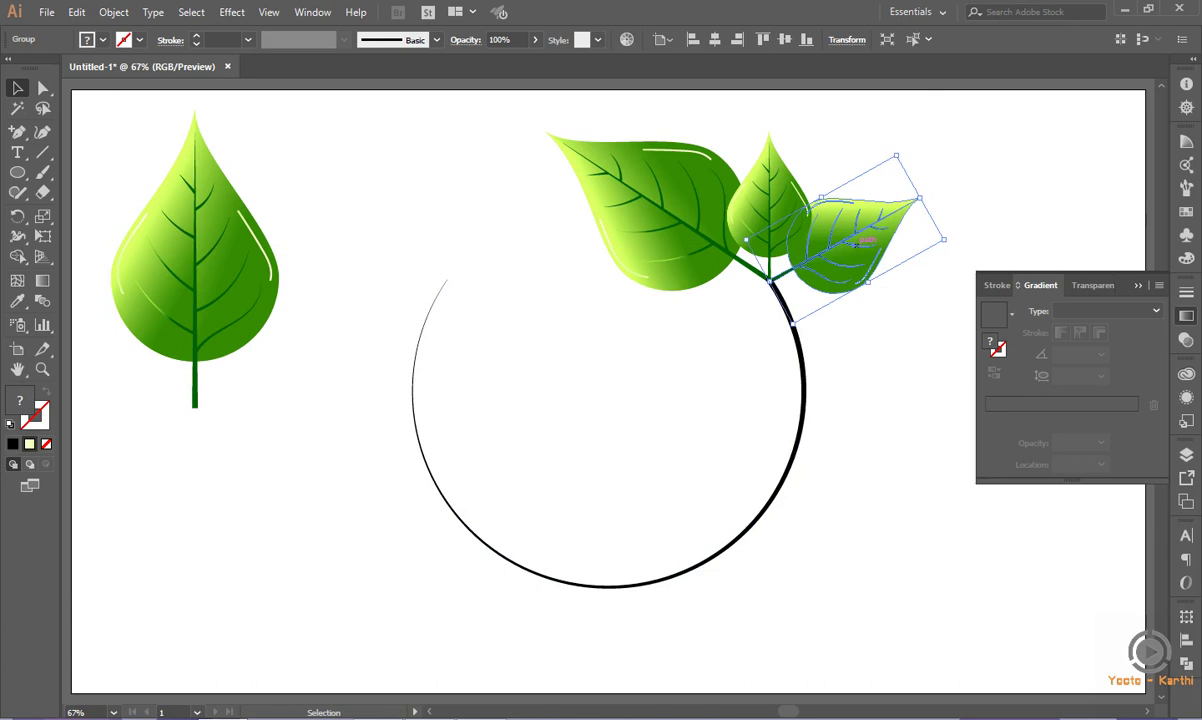
# Preview a horizontal-axis reflection of the third leaf, then cancel it.
pyautogui.rightClick(856, 244)
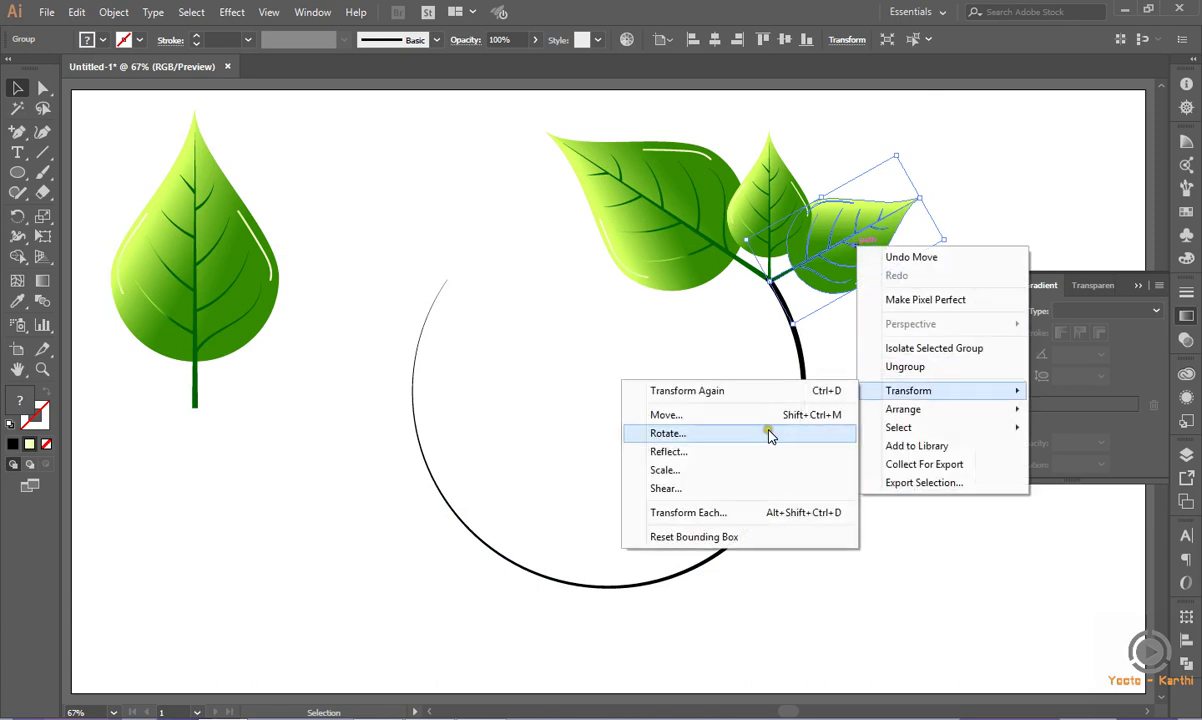
pyautogui.click(720, 451)
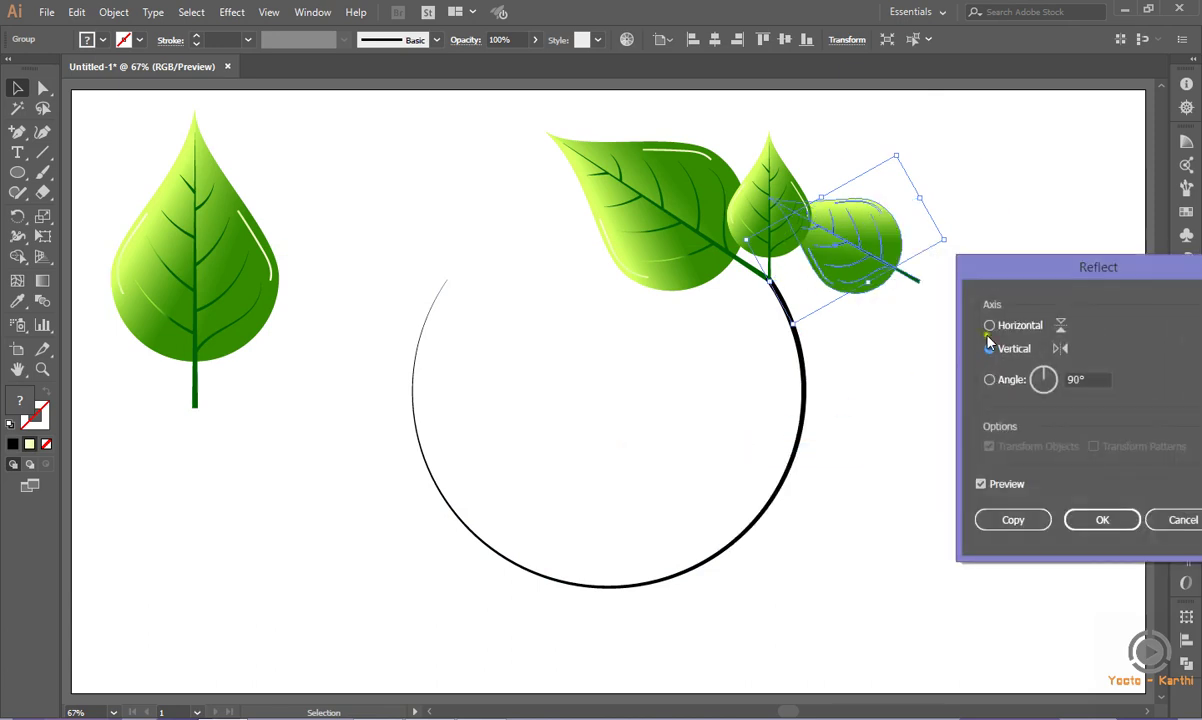
pyautogui.click(1018, 327)
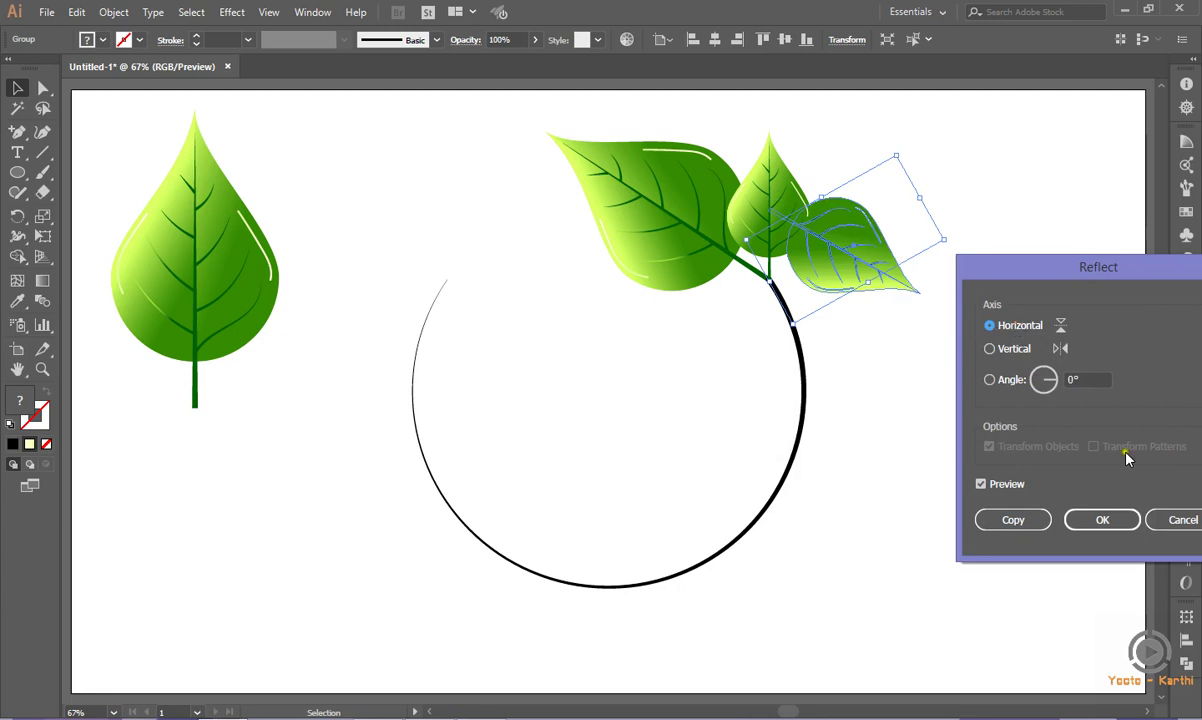
pyautogui.click(1168, 517)
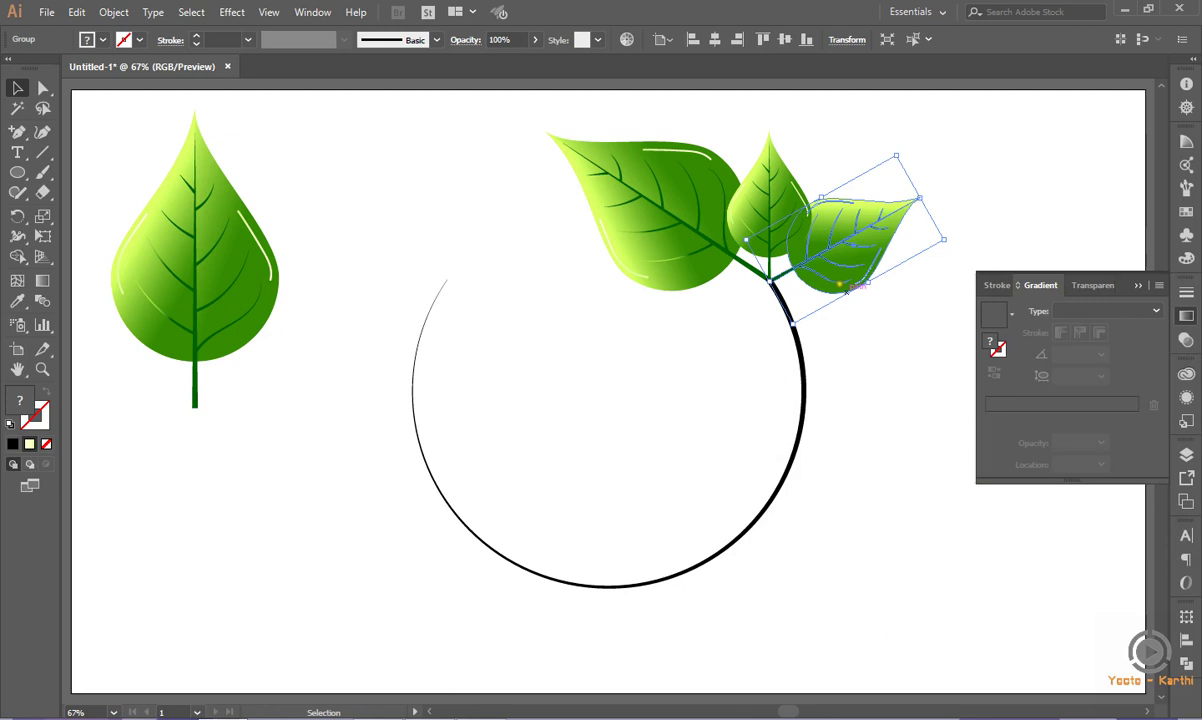
# Duplicate the right leaf lower down and reflect it across the vertical axis.
pyautogui.keyDown('alt'); pyautogui.moveTo(829, 261); pyautogui.dragTo(659, 347); pyautogui.keyUp('alt')
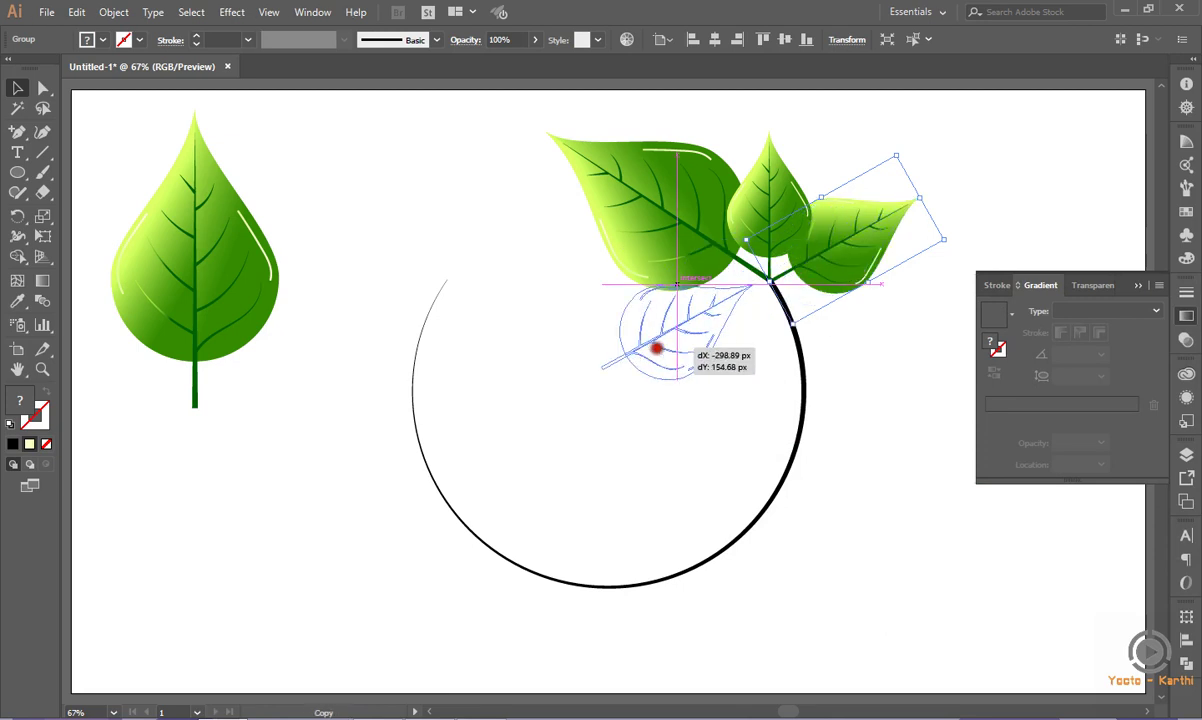
pyautogui.rightClick(656, 347)
pyautogui.moveTo(709, 493)
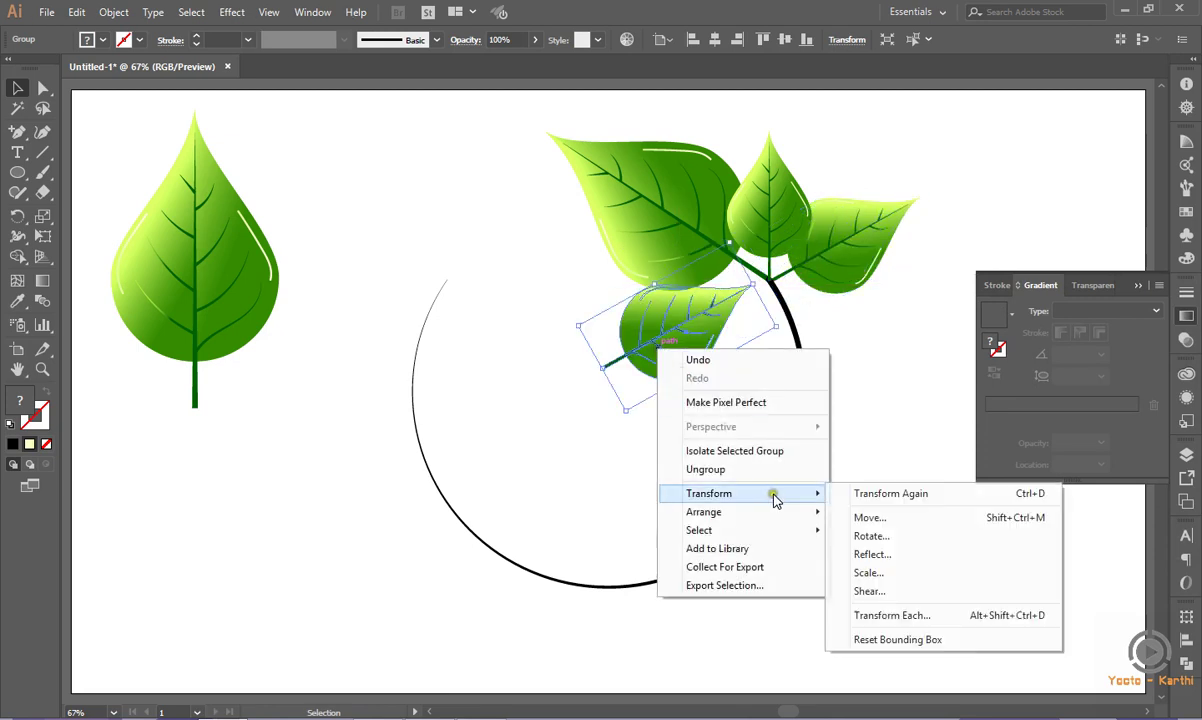
pyautogui.click(870, 554)
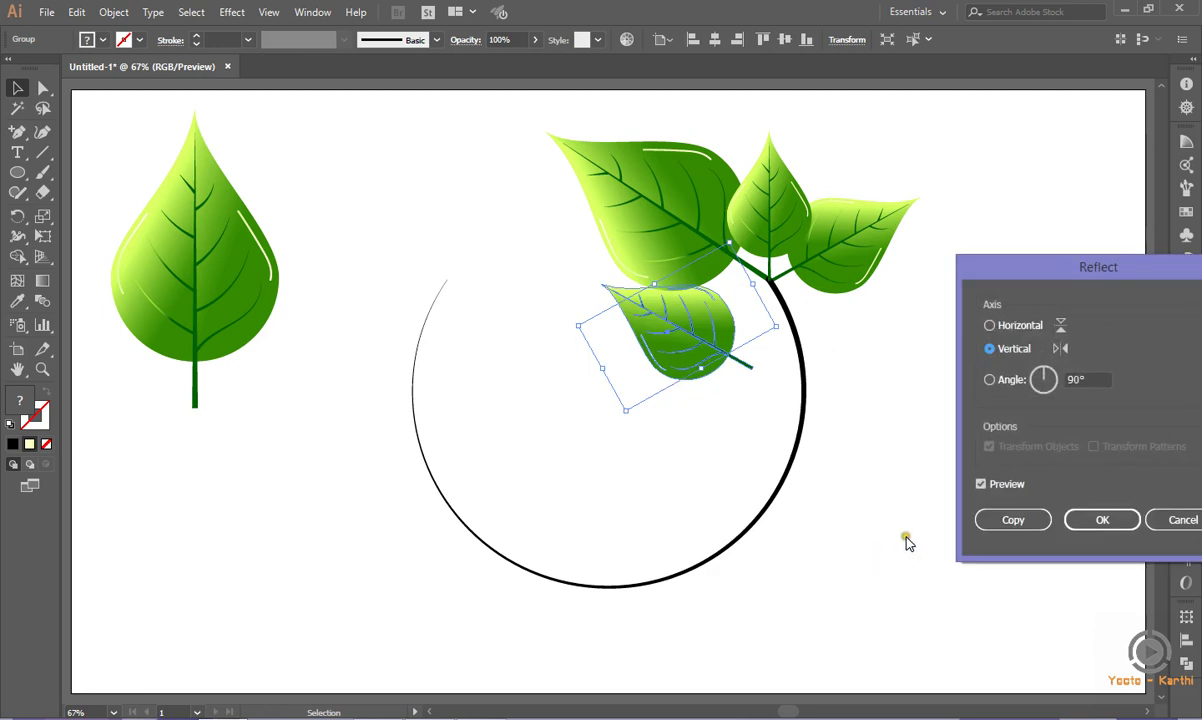
pyautogui.click(1024, 327)
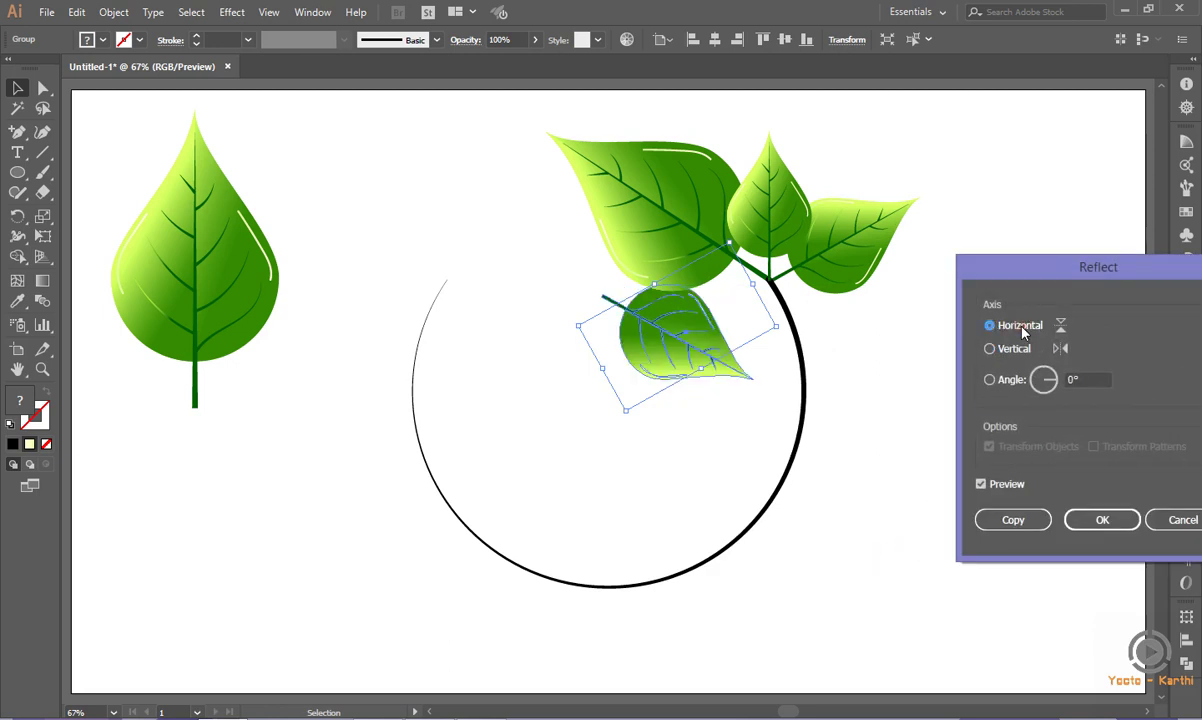
pyautogui.click(1010, 348)
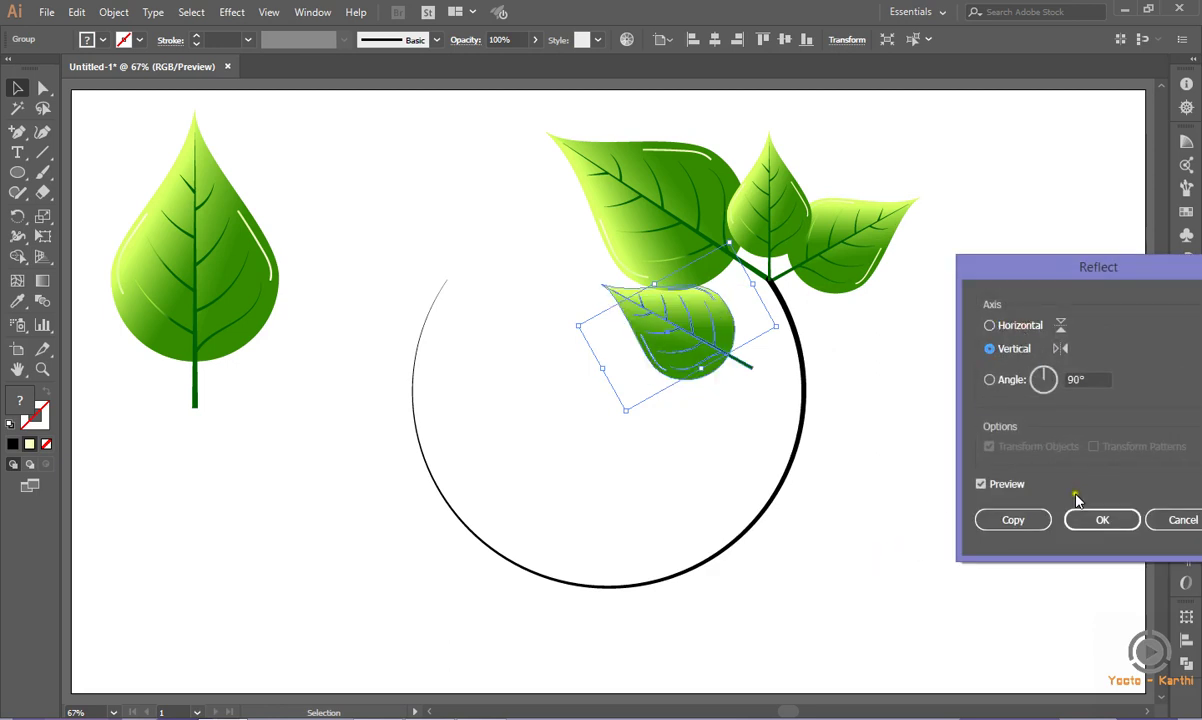
pyautogui.click(1102, 524)
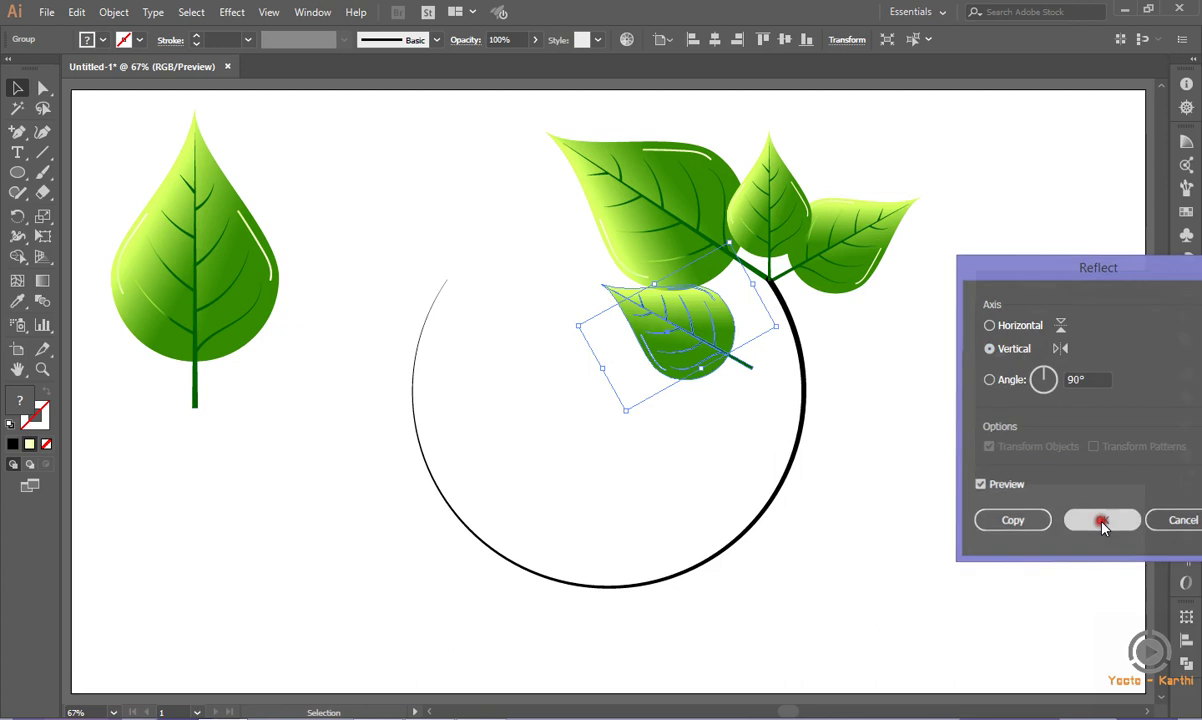
# Rotate the mirrored leaf to hang down-left with its stem on the junction.
pyautogui.moveTo(533, 309)
pyautogui.mouseDown()
pyautogui.moveTo(568, 340)
pyautogui.moveTo(596, 424)
pyautogui.mouseUp()
pyautogui.moveTo(675, 334); pyautogui.dragTo(690, 314)
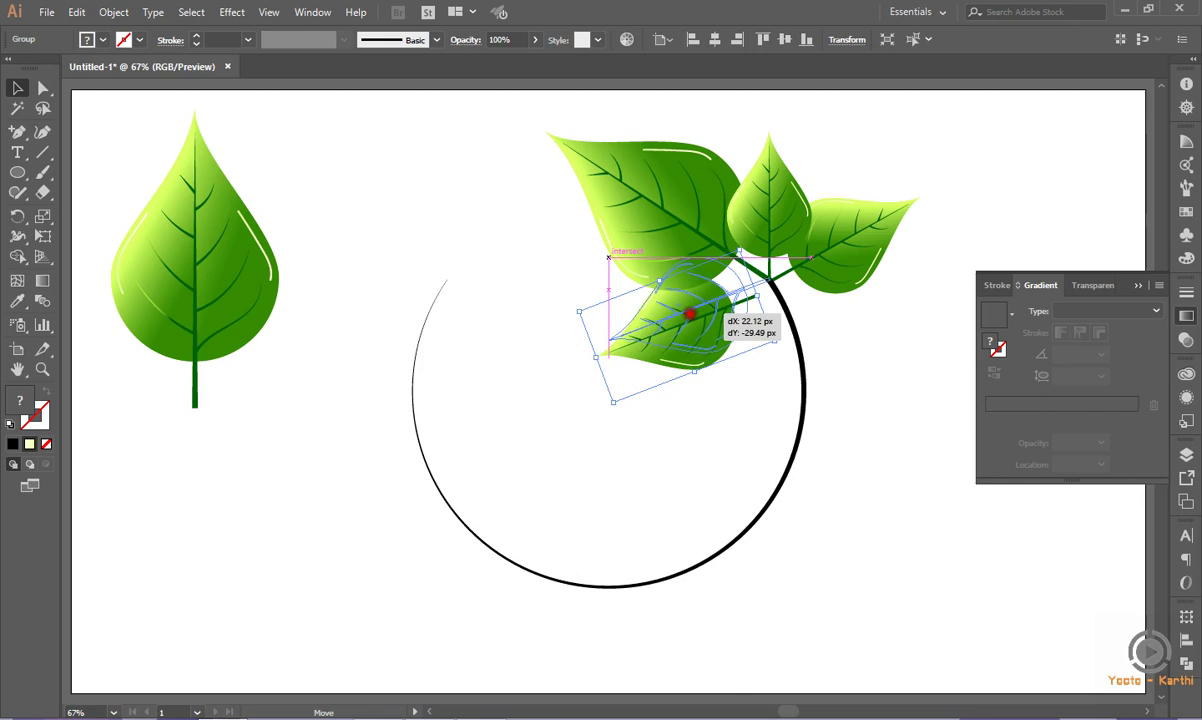
pyautogui.moveTo(690, 314); pyautogui.dragTo(702, 298)
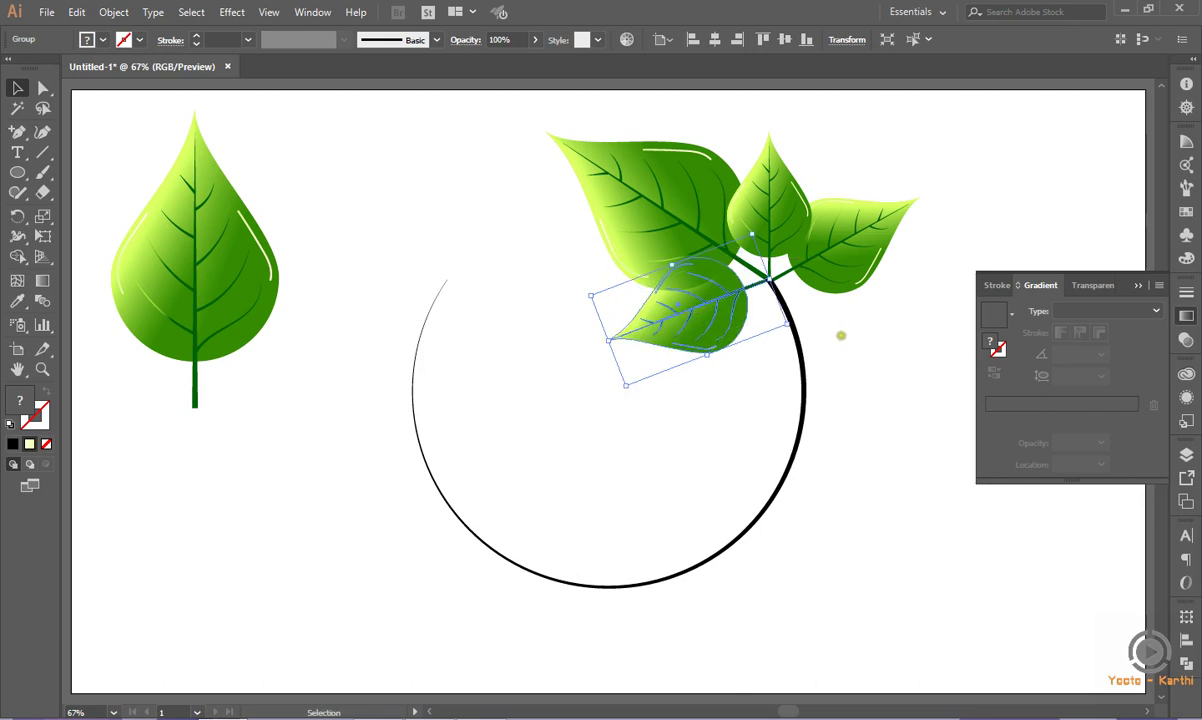
pyautogui.click(860, 333)
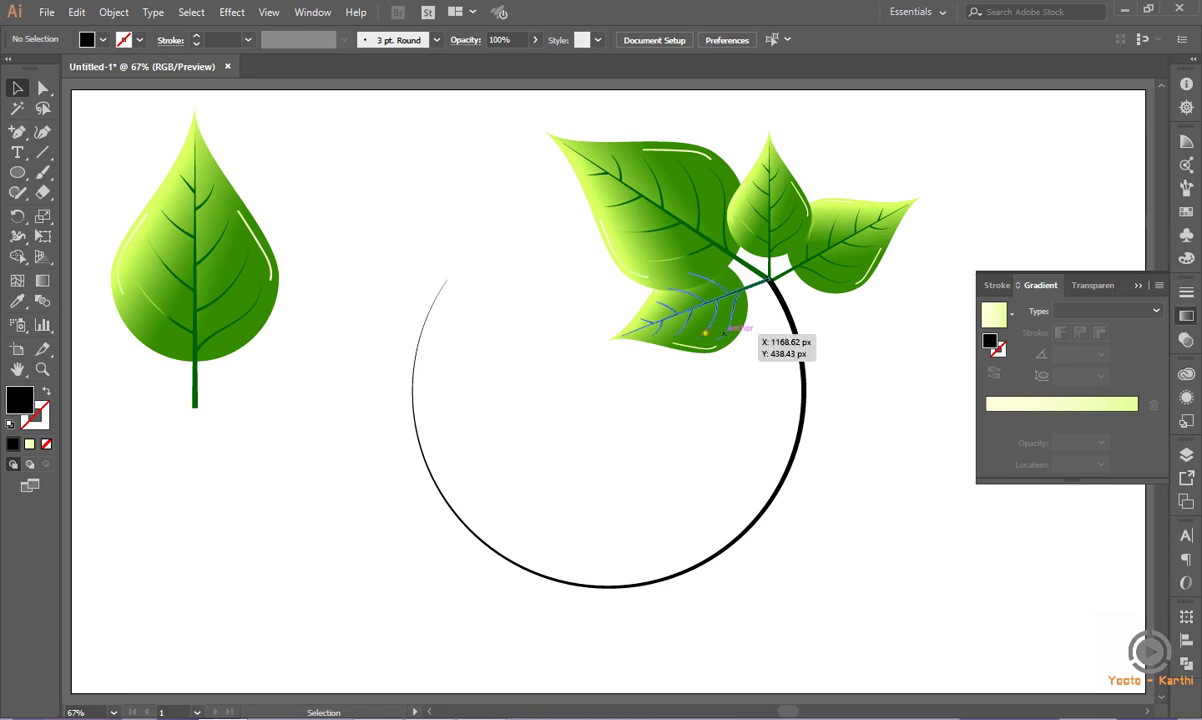
# Bring the lower leaf in front of the ring.
pyautogui.click(662, 312)
pyautogui.rightClick(706, 336)
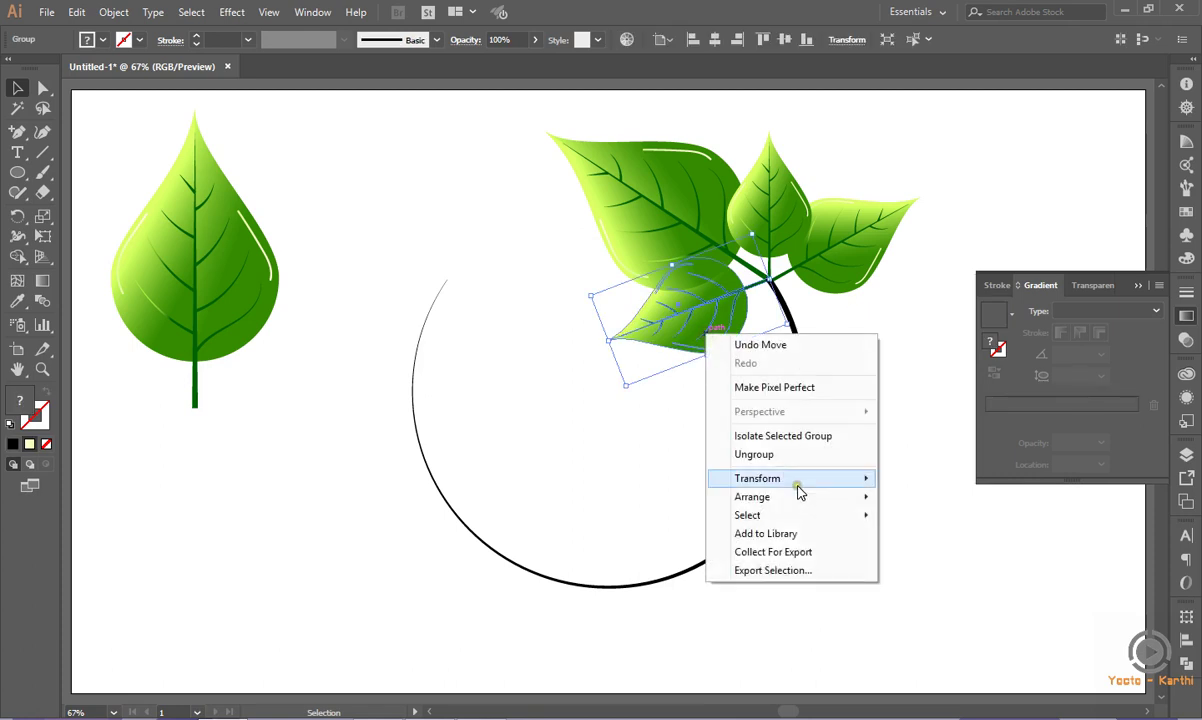
pyautogui.moveTo(752, 497)
pyautogui.click(920, 497)
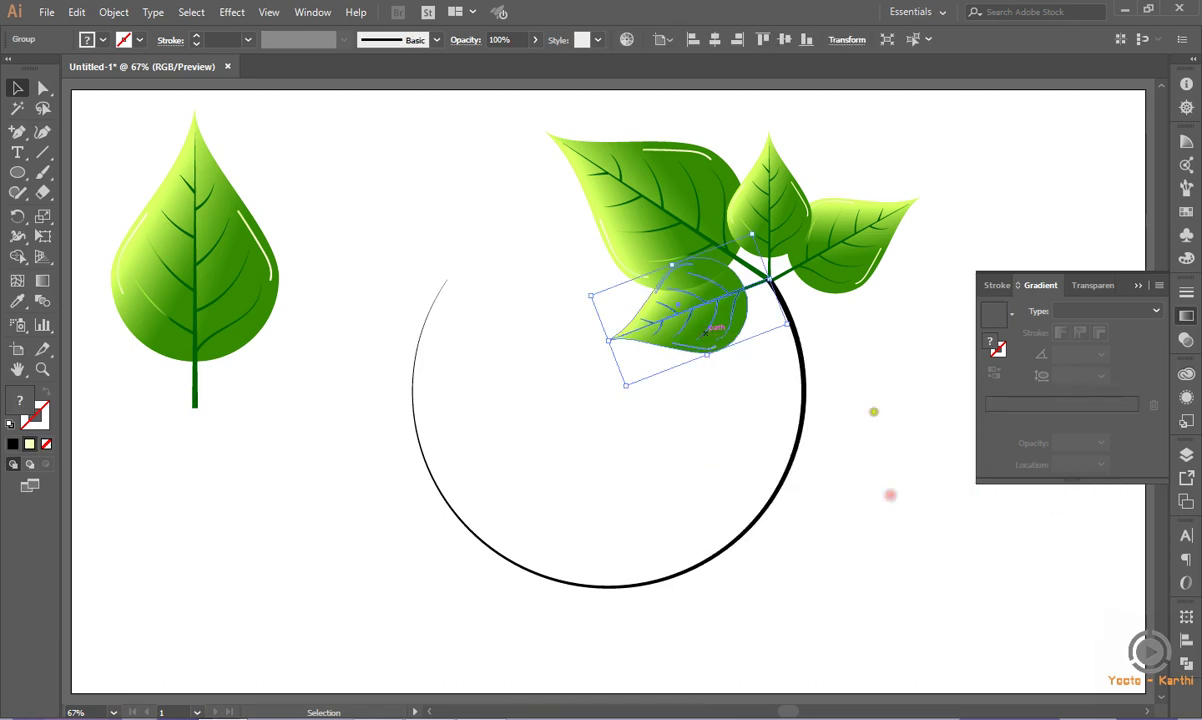
pyautogui.click(871, 345)
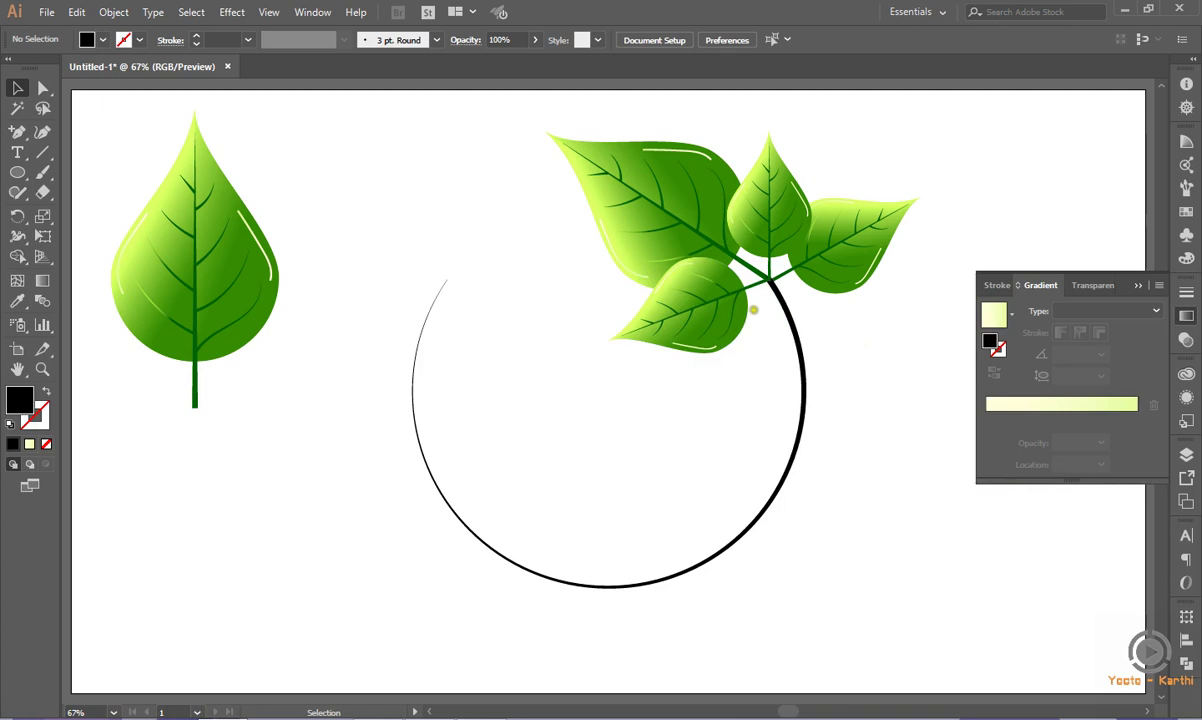
# Enlarge the lower leaf slightly and shift it a little down-left.
pyautogui.click(703, 309)
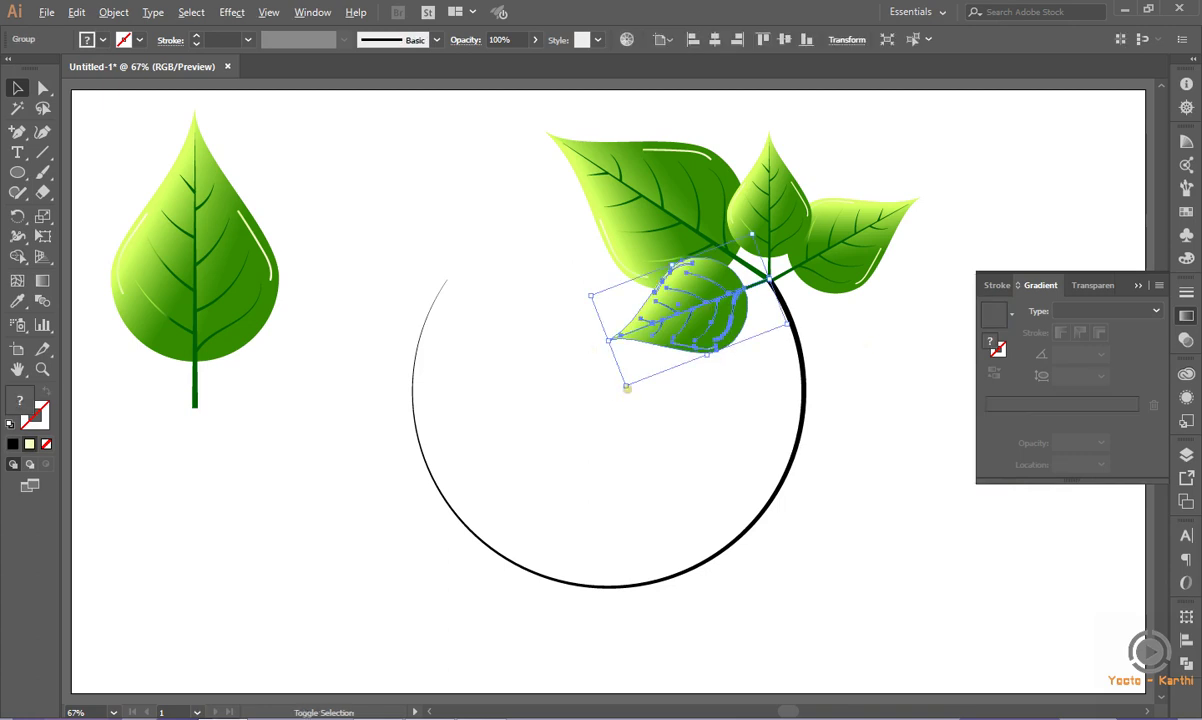
pyautogui.moveTo(625, 383); pyautogui.dragTo(614, 398)
pyautogui.click(837, 335)
pyautogui.moveTo(709, 293); pyautogui.dragTo(696, 300)
pyautogui.click(840, 297)
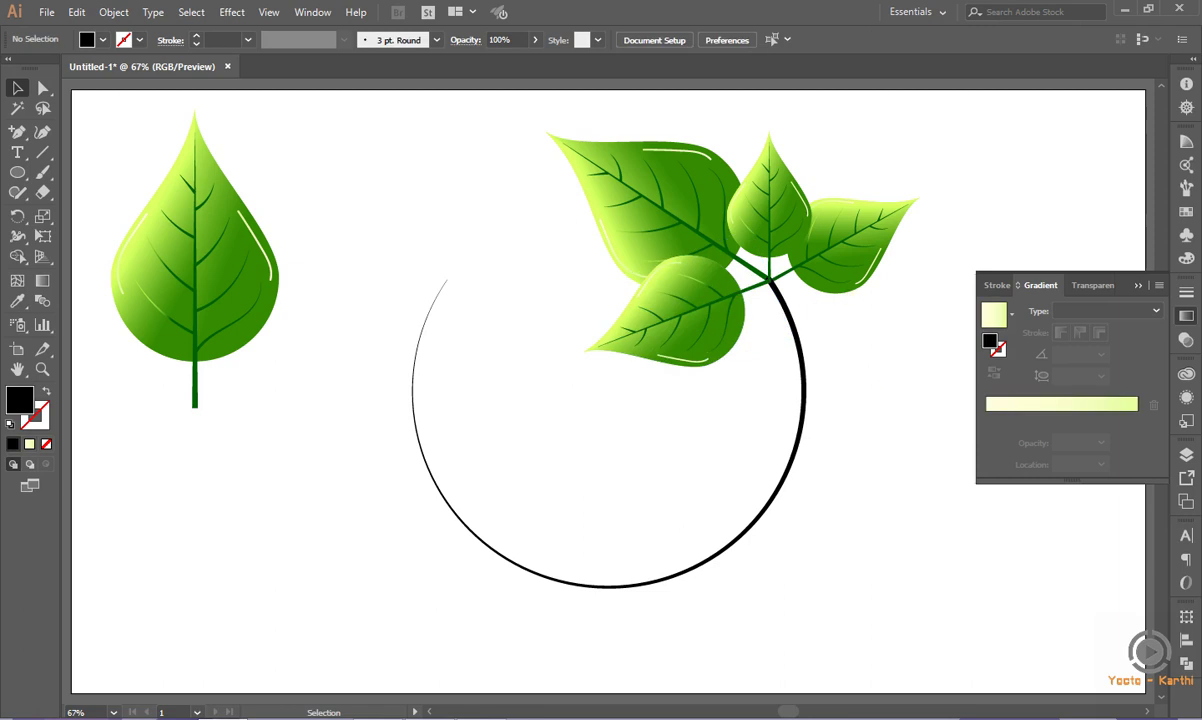
# Draw a 700 px circle and centre it horizontally and vertically on the artboard.
pyautogui.click(803, 402)
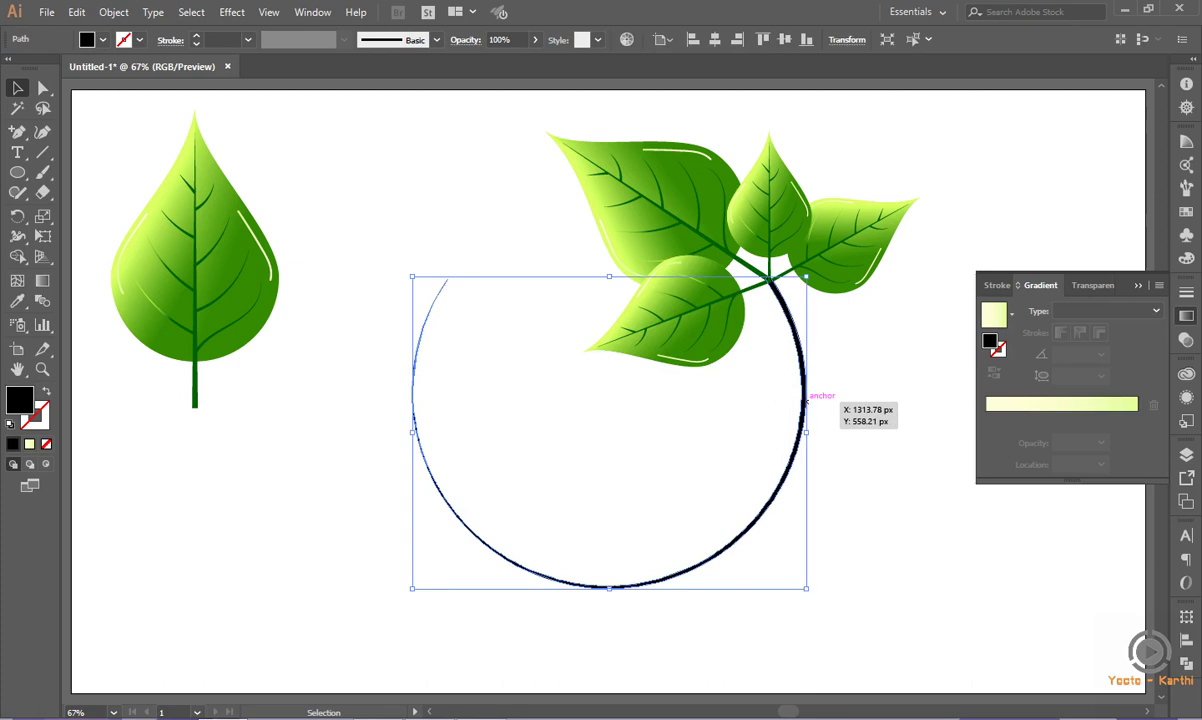
pyautogui.click(19, 174)
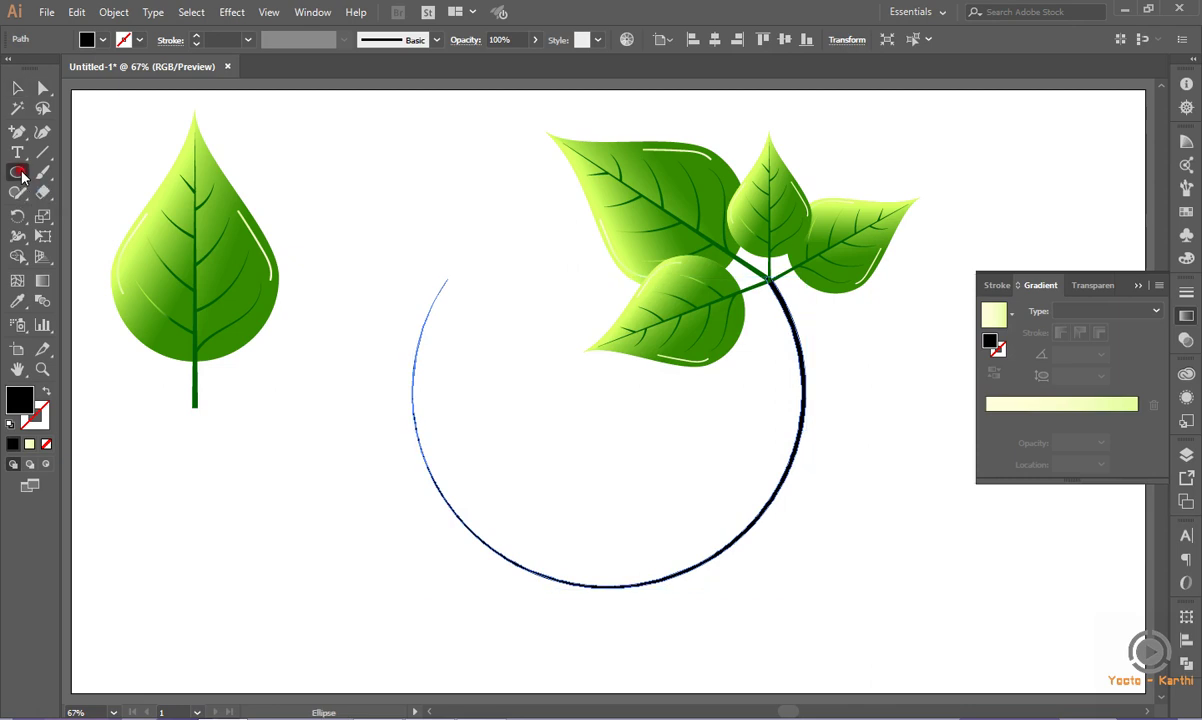
pyautogui.click(469, 249)
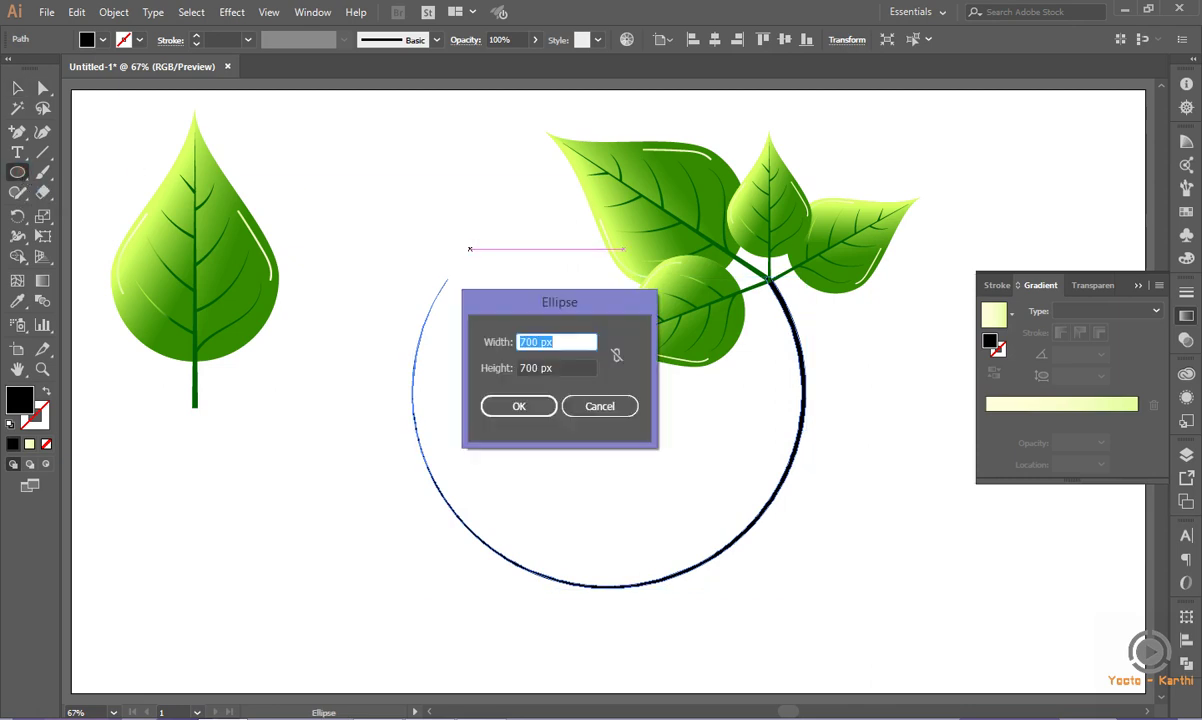
pyautogui.press('Return')
pyautogui.click(715, 39)
pyautogui.click(787, 40)
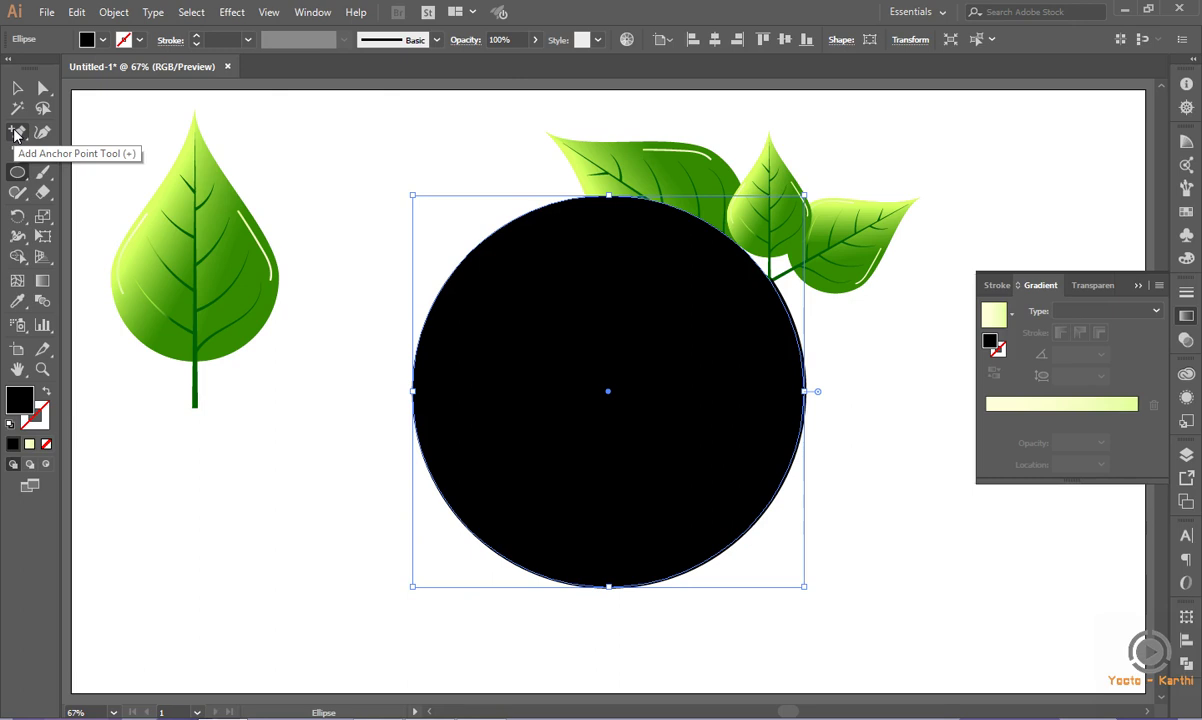
# Add two anchor points on the black circle's upper-left and top edges.
pyautogui.click(42, 88)
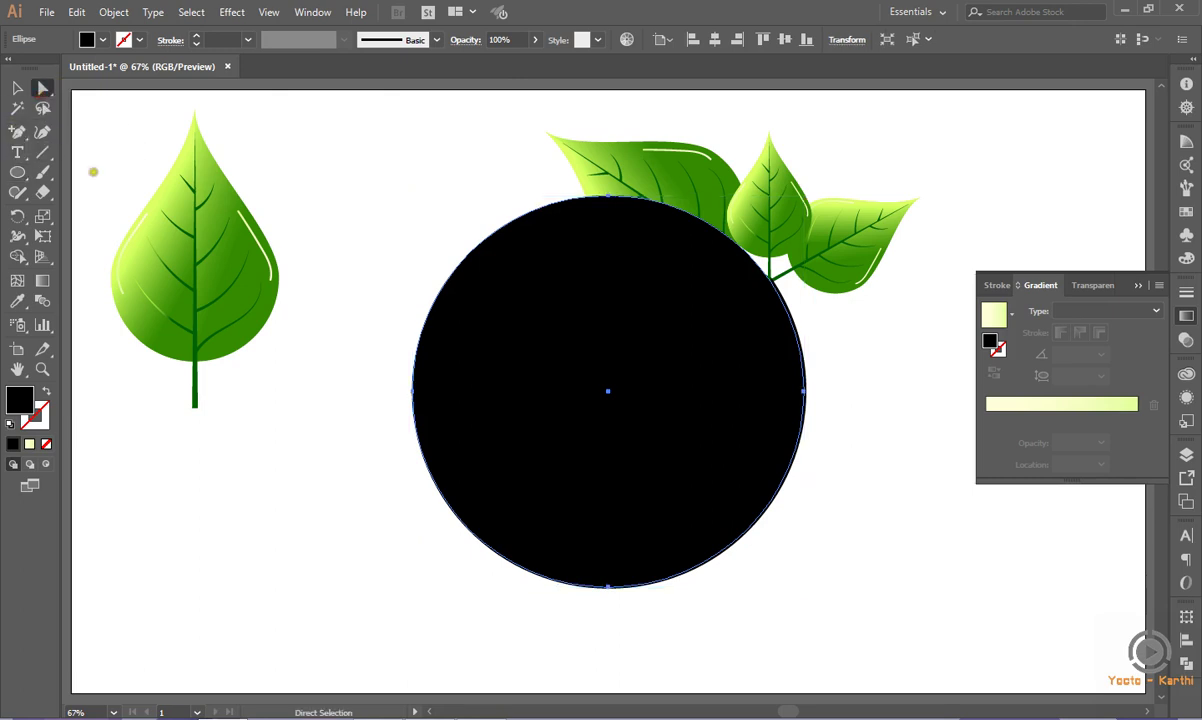
pyautogui.click(17, 133)
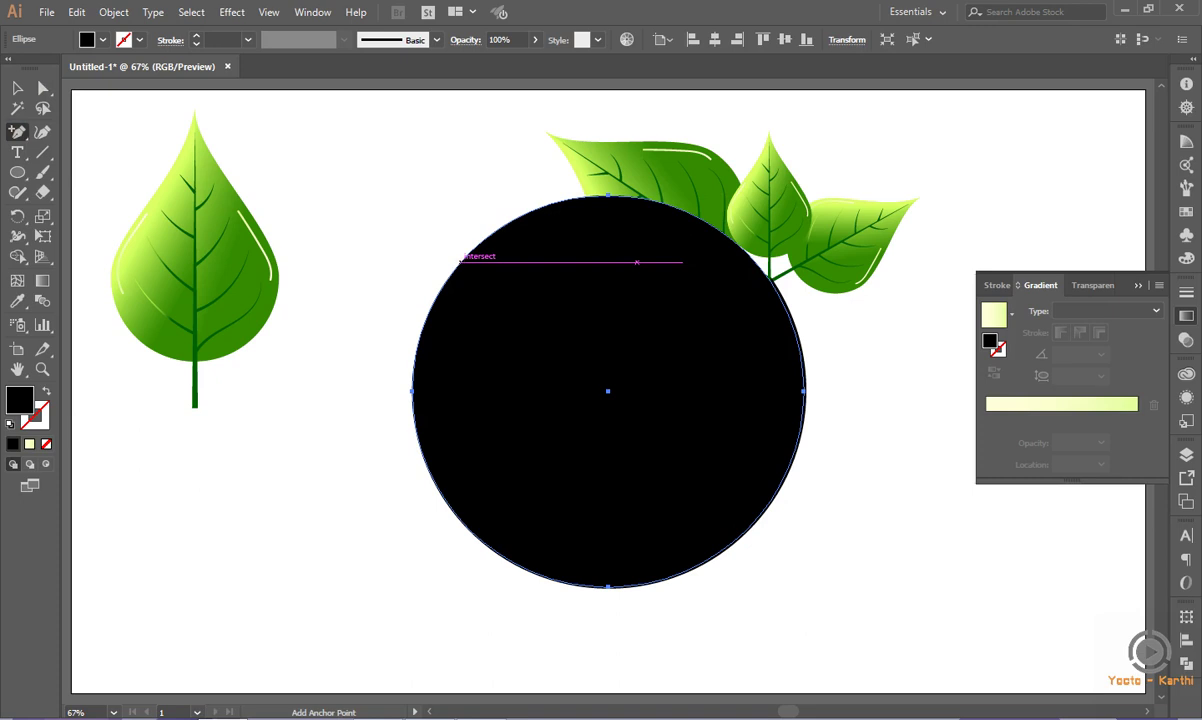
pyautogui.click(460, 260)
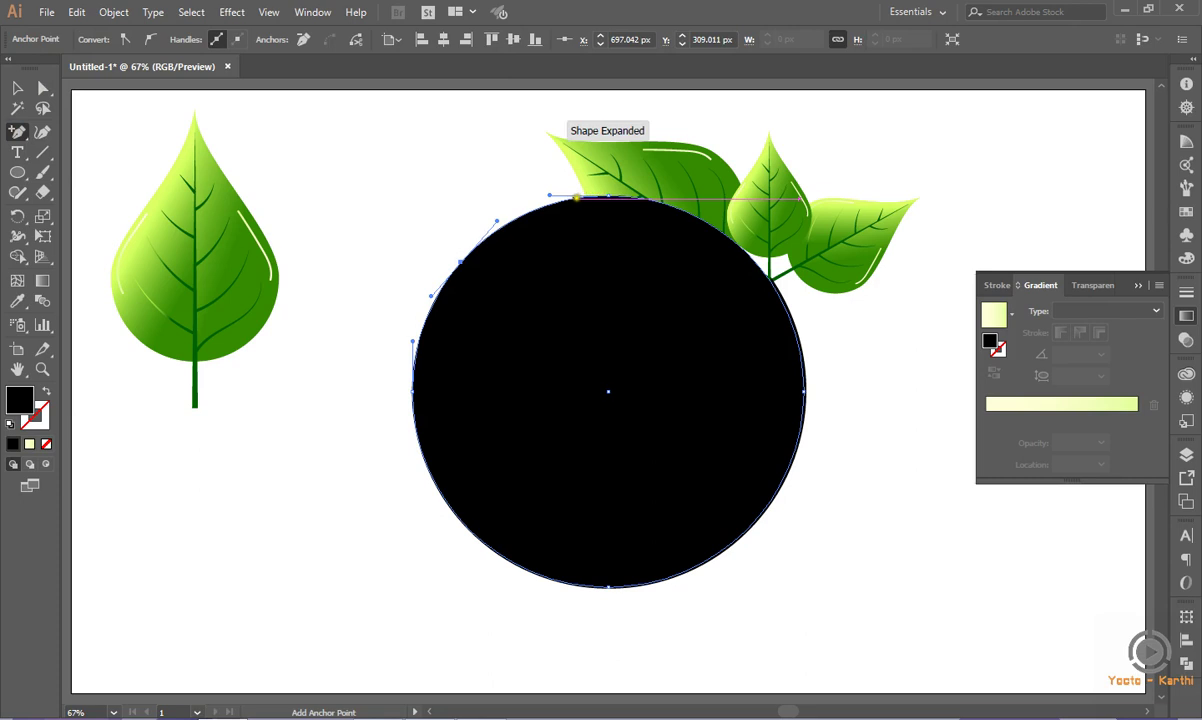
pyautogui.click(583, 194)
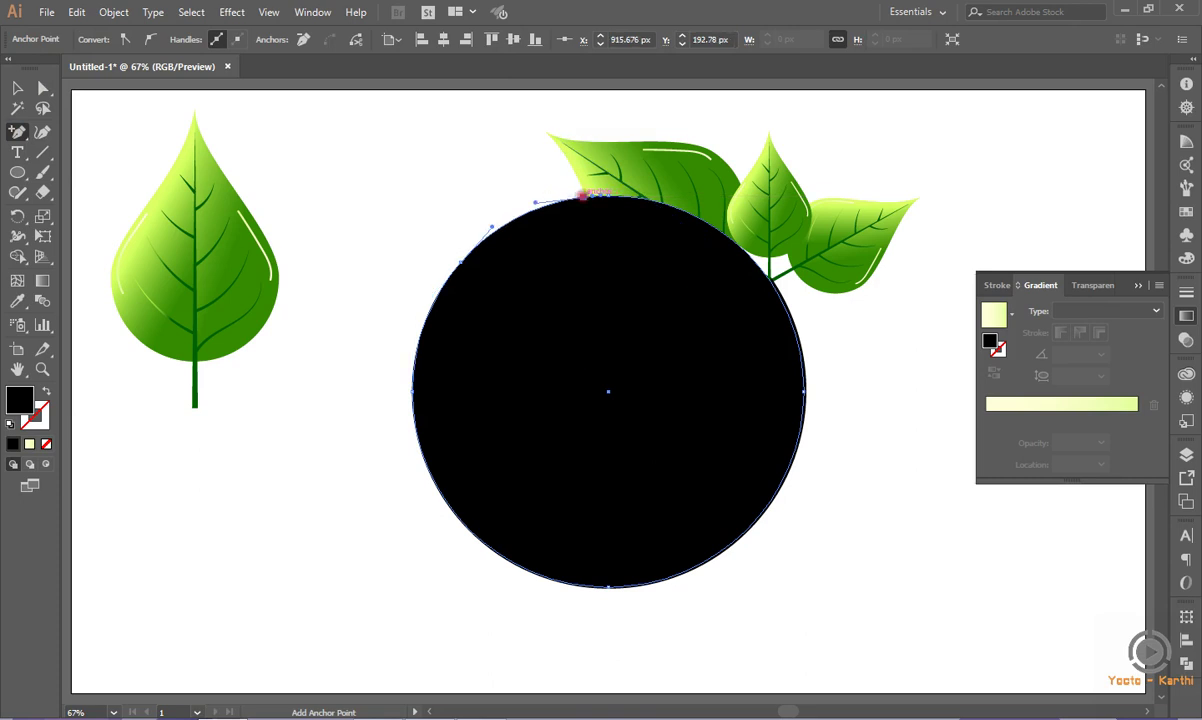
# Delete the circle's top, right, bottom and left anchor points, leaving only a short arc.
pyautogui.click(42, 88)
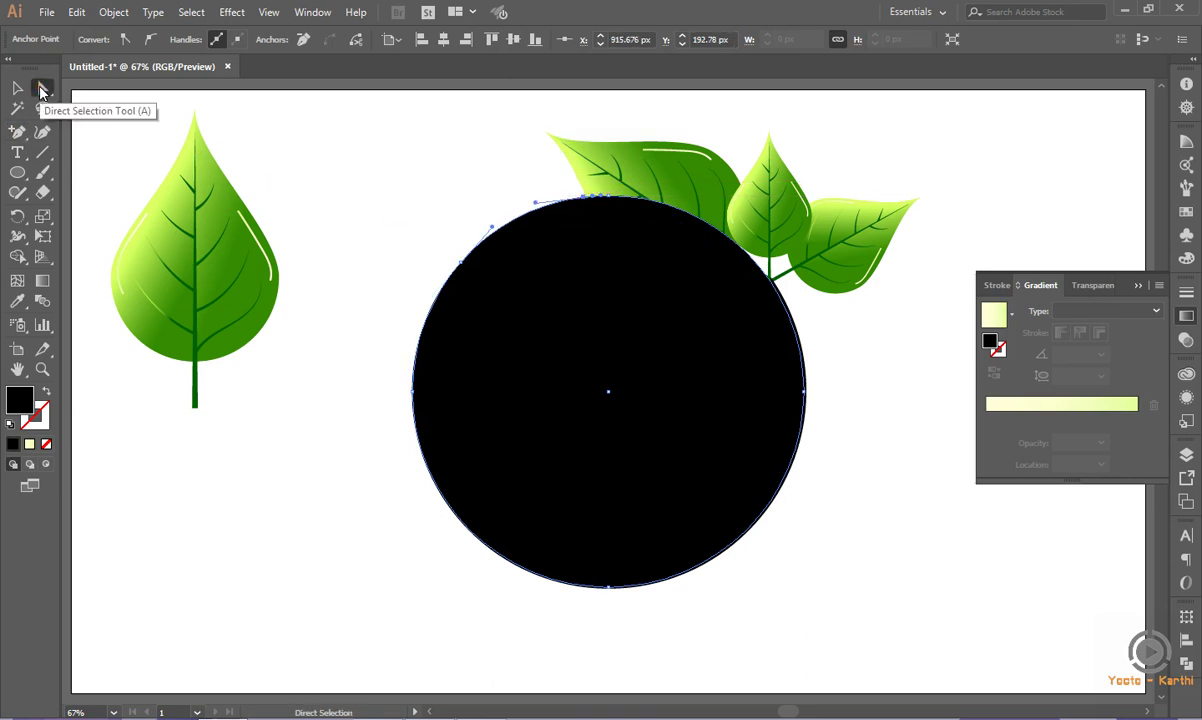
pyautogui.click(482, 288)
pyautogui.click(610, 194)
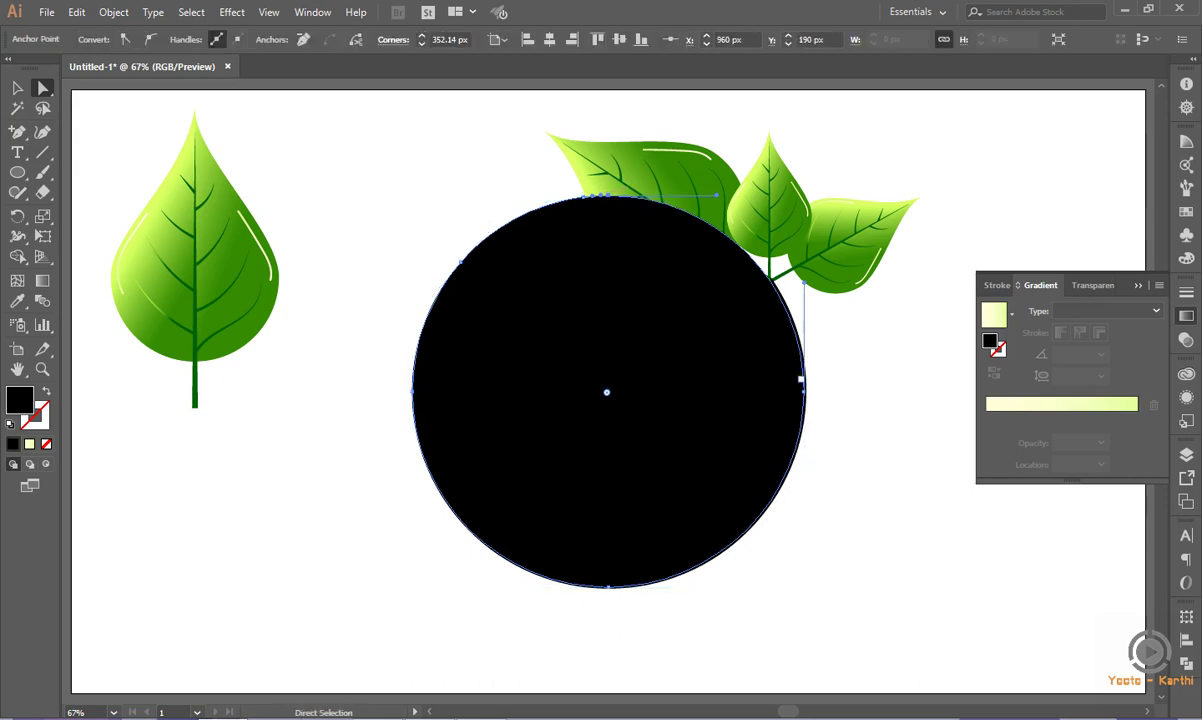
pyautogui.press('Delete')
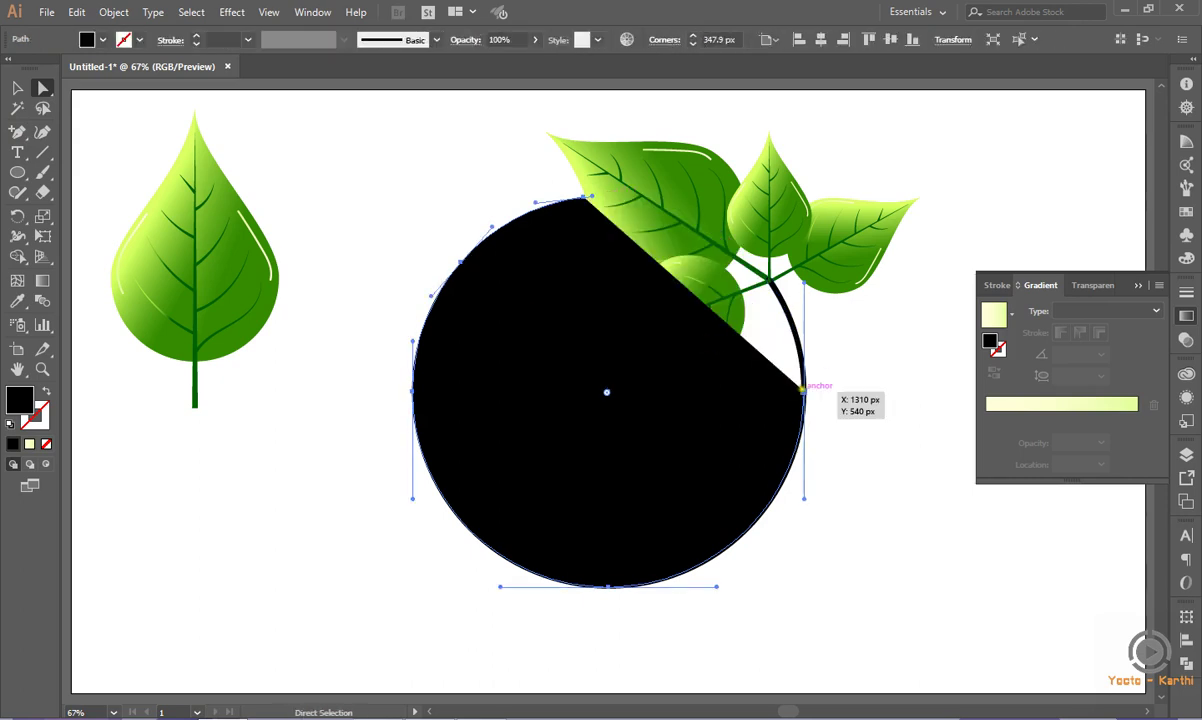
pyautogui.click(804, 390)
pyautogui.press('Delete')
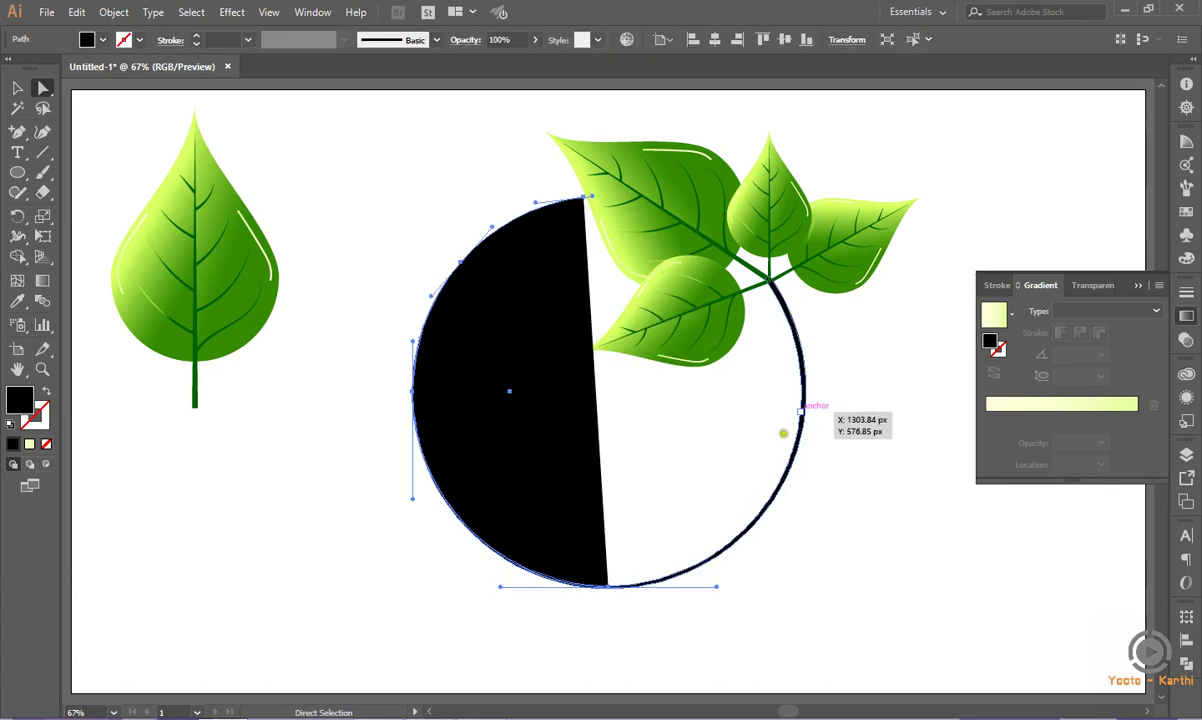
pyautogui.click(607, 586)
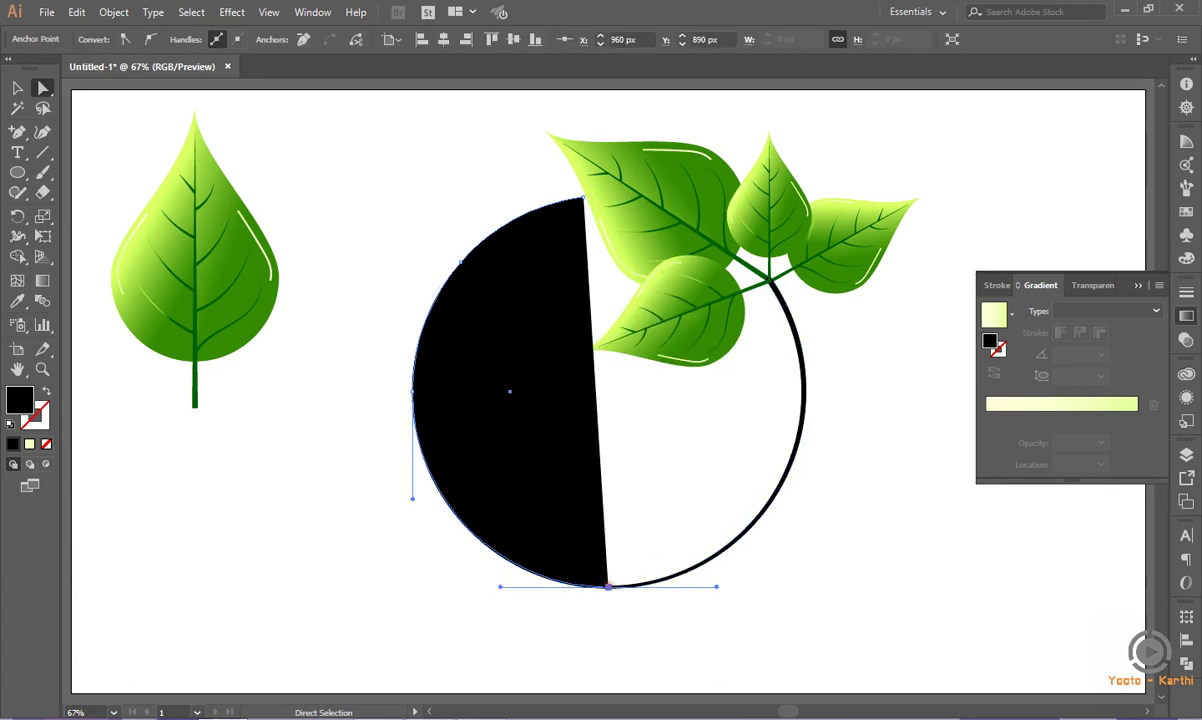
pyautogui.press('Delete')
pyautogui.click(412, 390)
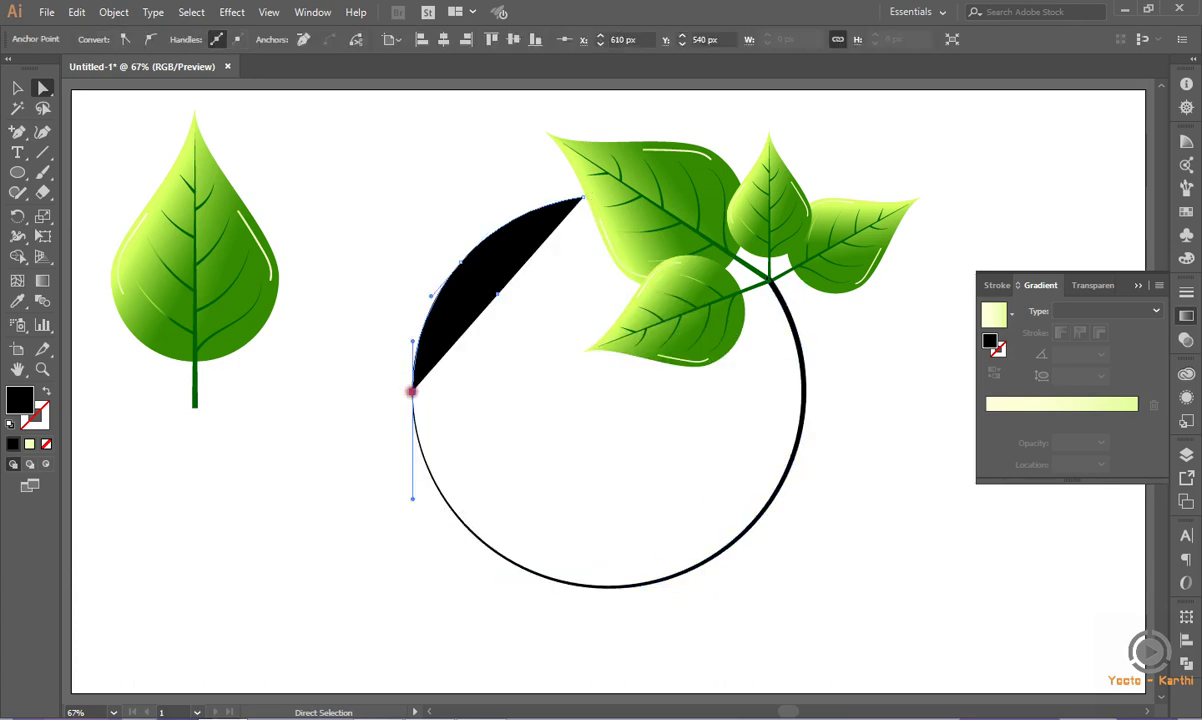
pyautogui.press('Delete')
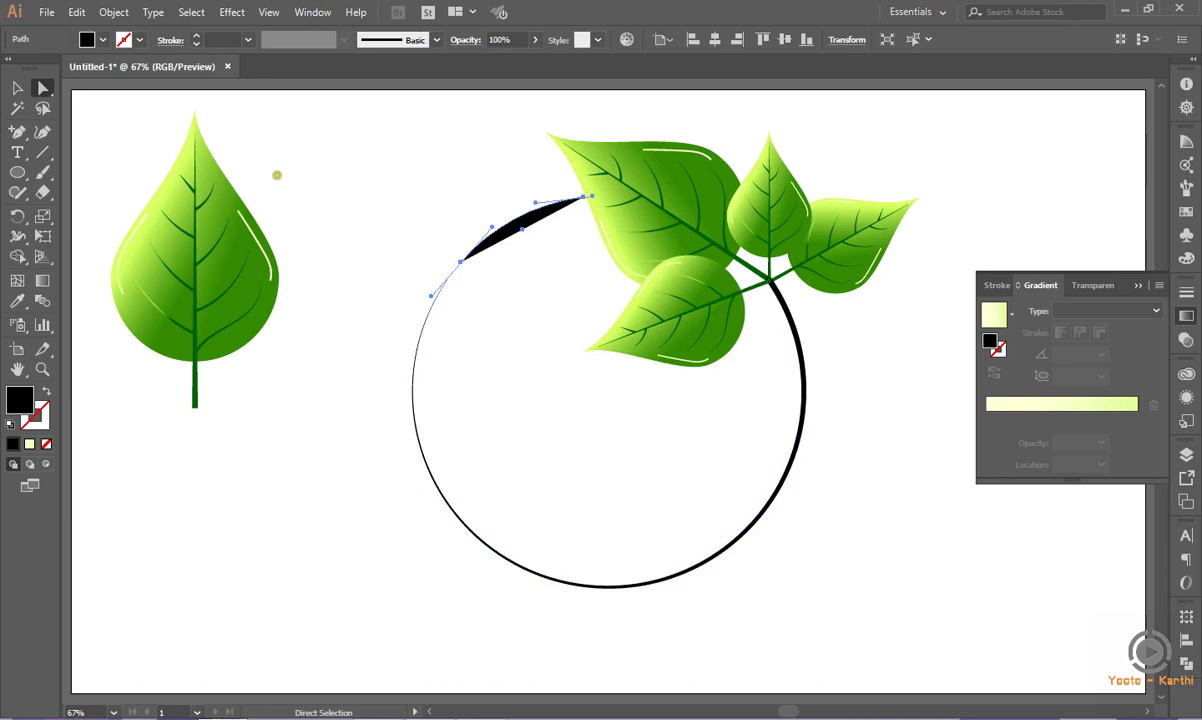
# Give the arc no fill and a 5 px stroke, then deselect it.
pyautogui.click(102, 39)
pyautogui.click(10, 68)
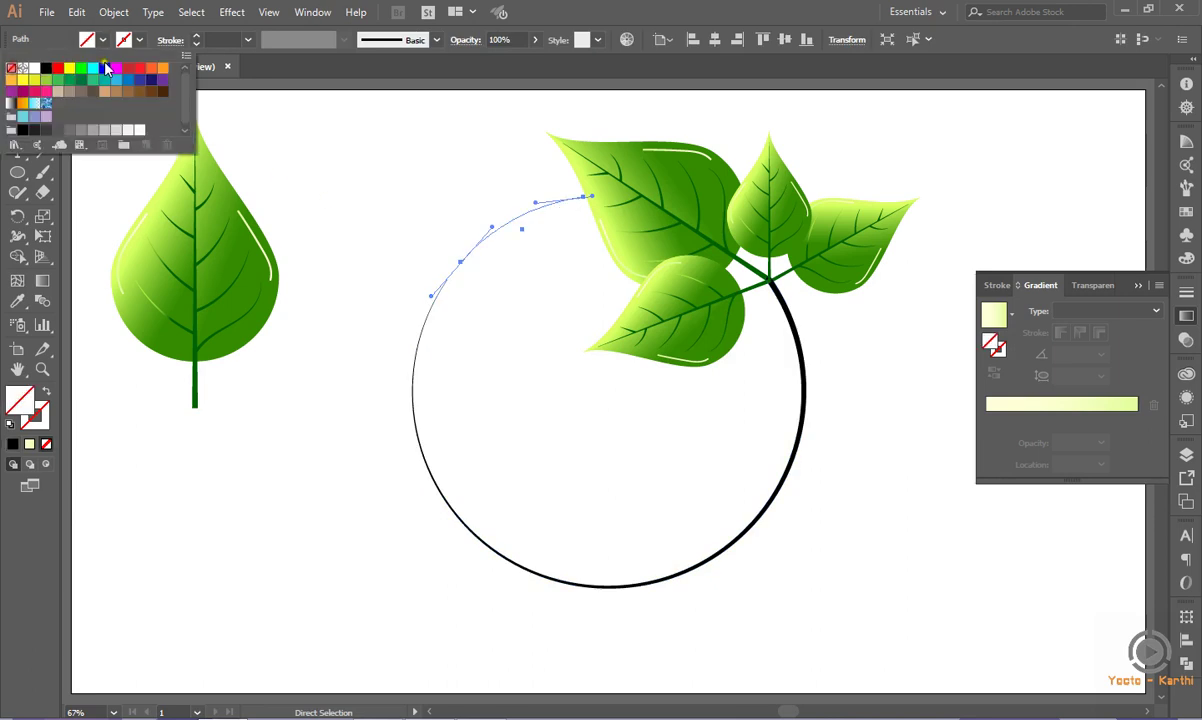
pyautogui.click(248, 40)
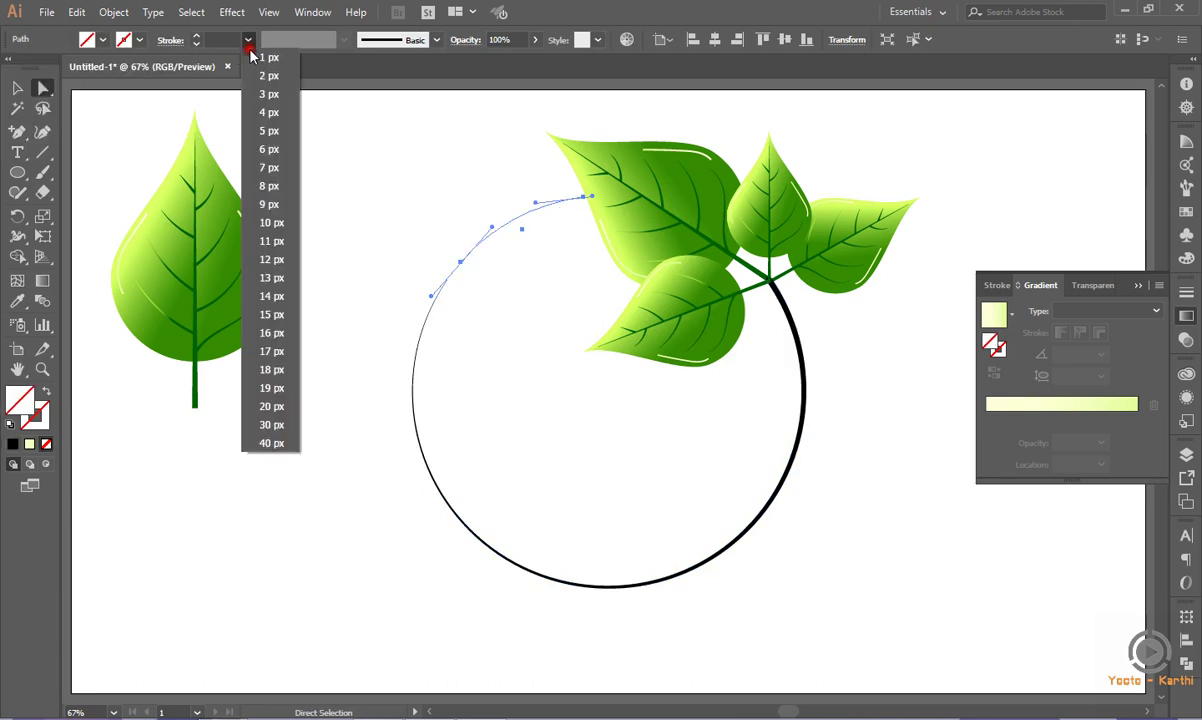
pyautogui.click(268, 130)
pyautogui.click(17, 88)
pyautogui.click(115, 148)
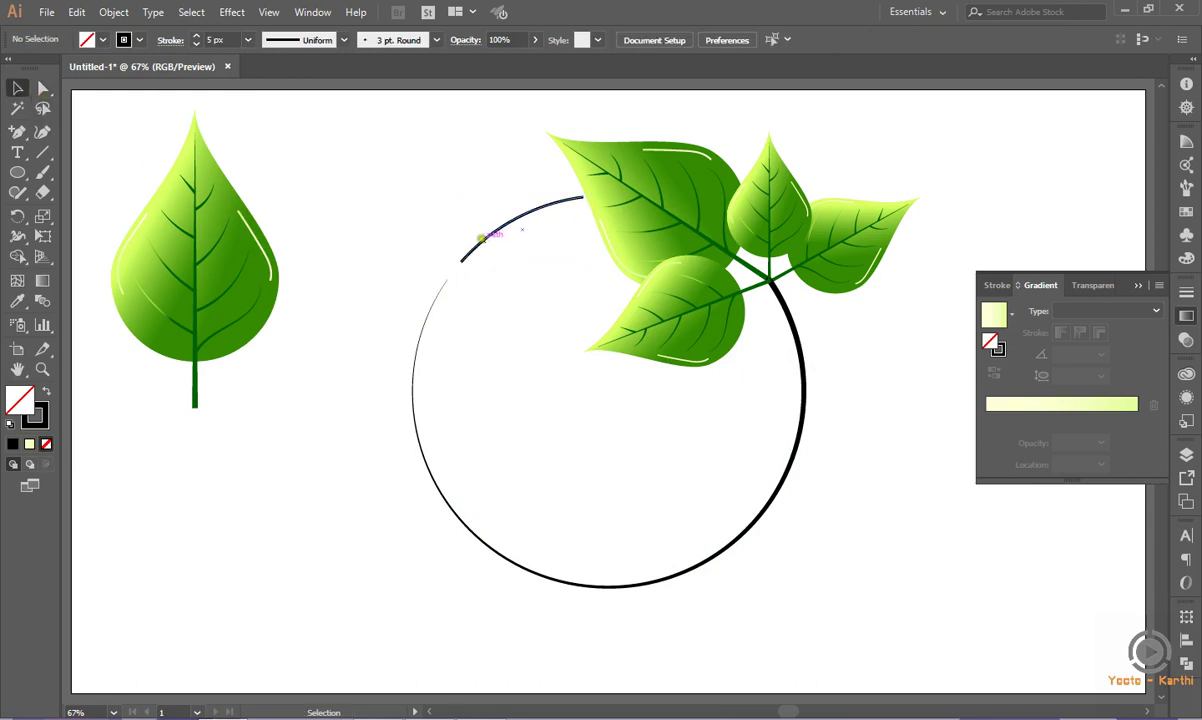
pyautogui.click(24, 154)
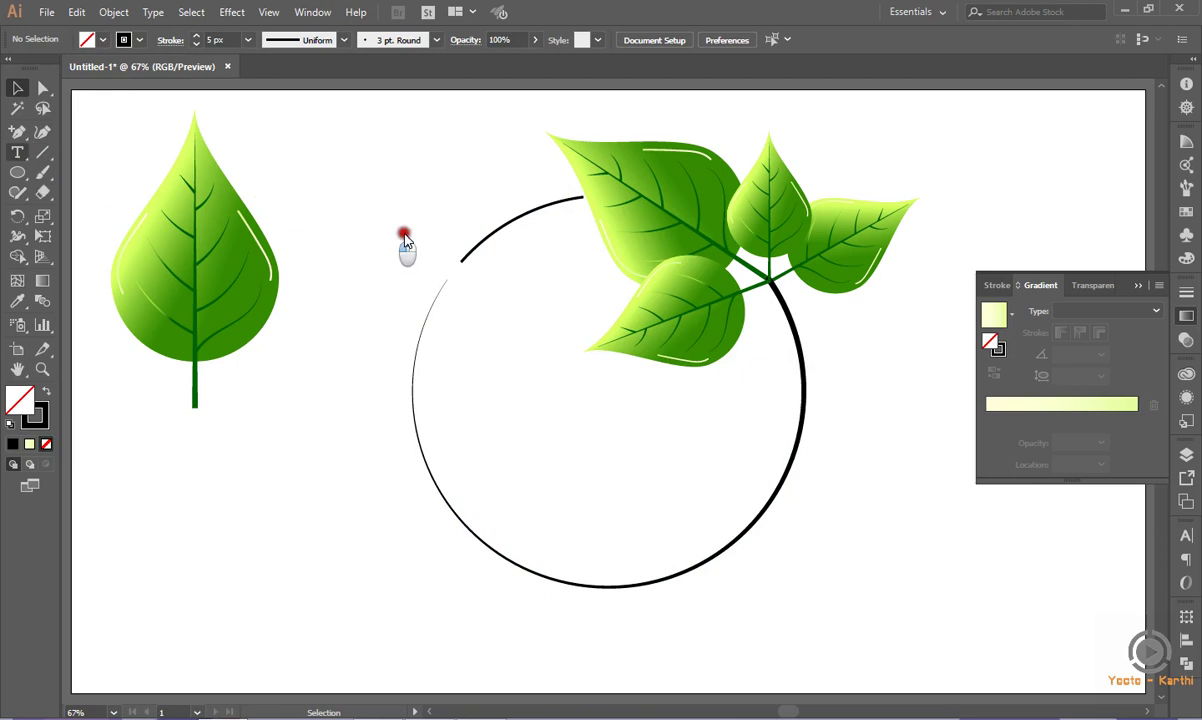
# Type 'Eco' along the short arc in Nirmala UI, enlarging it to 126 px.
pyautogui.click(475, 256)
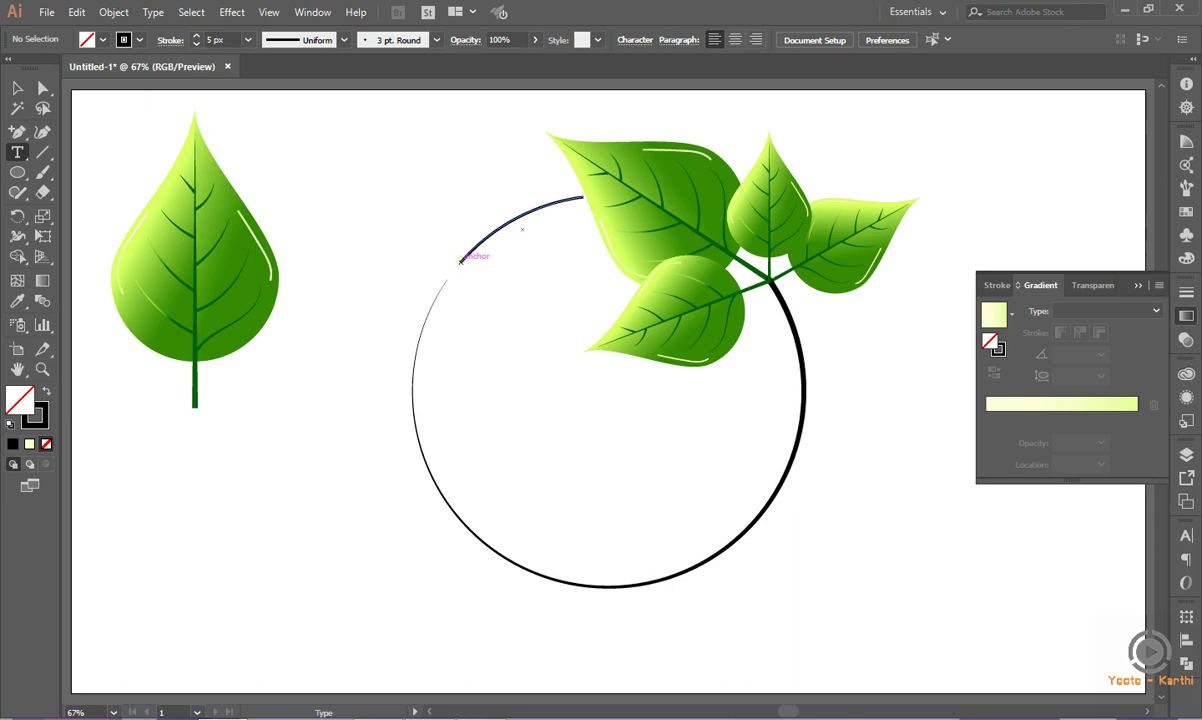
pyautogui.click(461, 260)
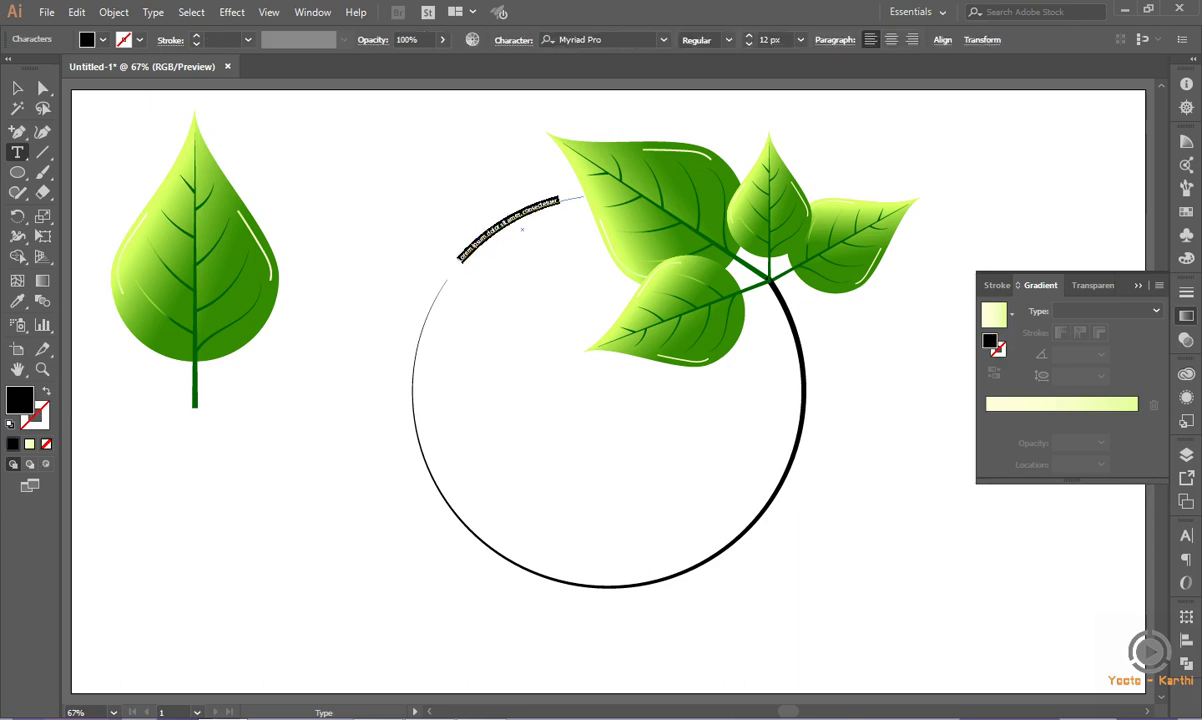
pyautogui.press('BackSpace')
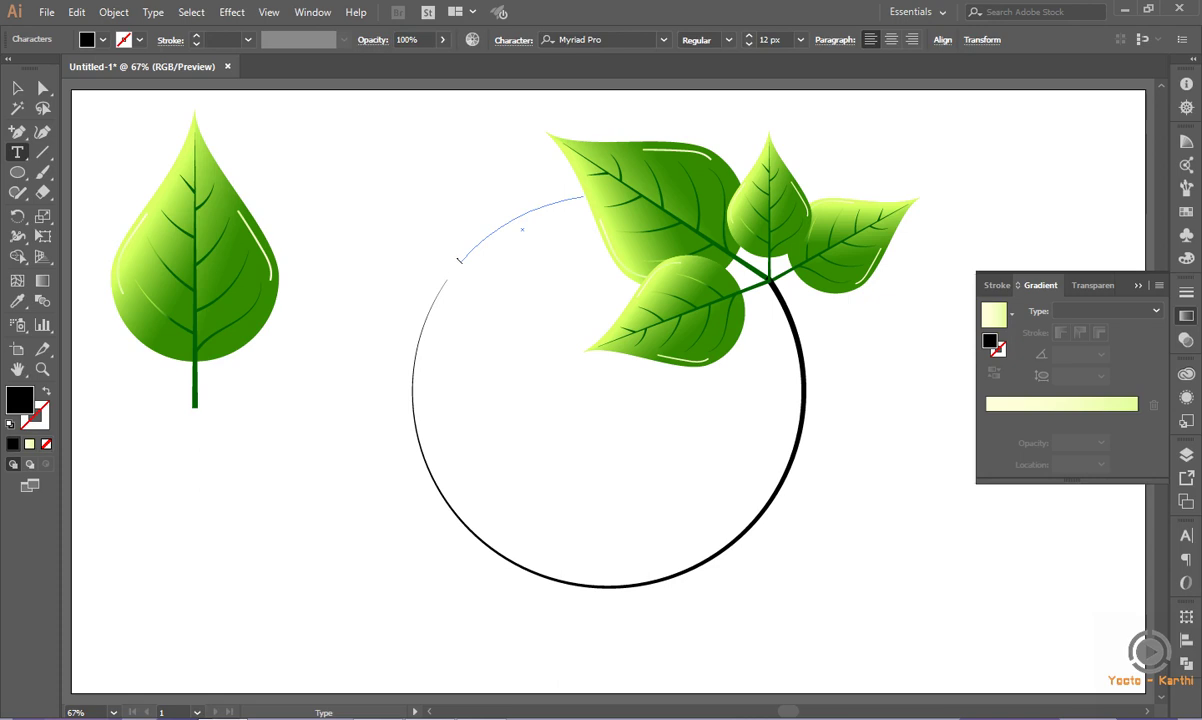
pyautogui.press('Down')
pyautogui.hotkey('ctrl', 'a')
pyautogui.click(765, 39)
pyautogui.write('17')
pyautogui.press('Return')
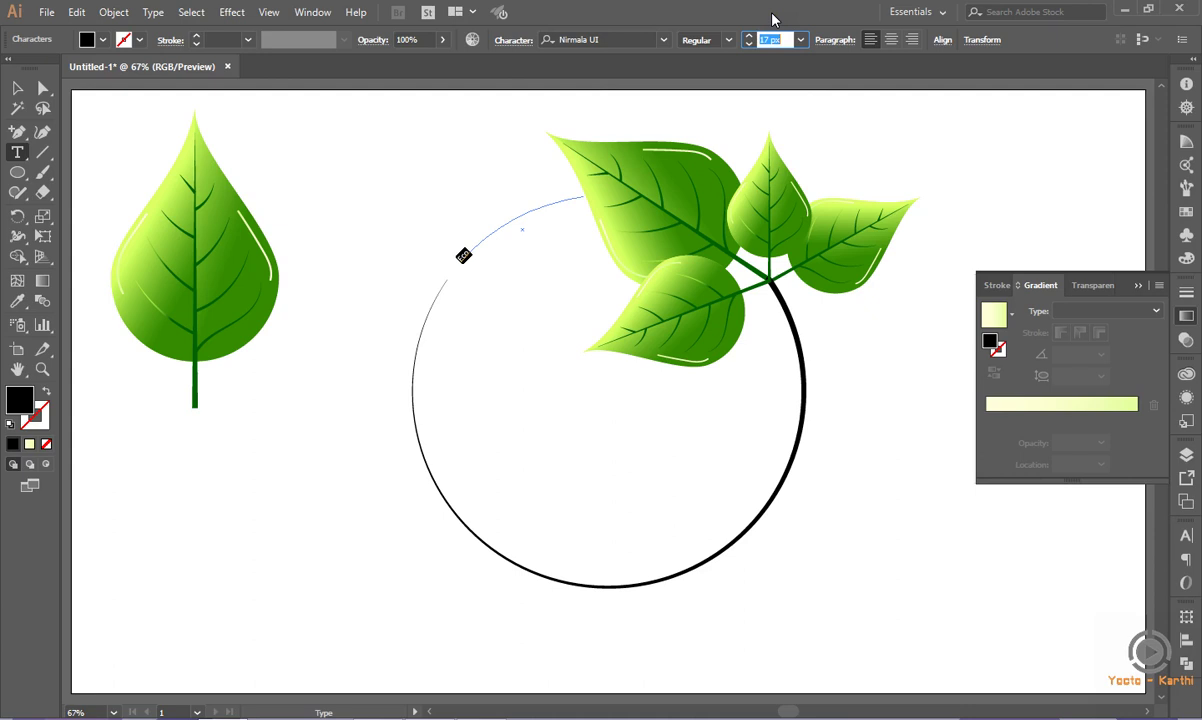
pyautogui.press('Up')
pyautogui.press('Up')
pyautogui.press('Up')
pyautogui.press('Up')
pyautogui.press('Up')
pyautogui.press('Up')
pyautogui.press('Up')
pyautogui.press('Up')
pyautogui.press('Up')
pyautogui.press('Up')
pyautogui.press('Up')
pyautogui.press('Up')
pyautogui.press('Up')
pyautogui.press('Up')
pyautogui.press('Up')
pyautogui.press('Up')
pyautogui.press('Up')
pyautogui.press('Up')
pyautogui.press('Up')
pyautogui.press('Up')
pyautogui.press('Up')
pyautogui.press('Up')
pyautogui.press('Up')
pyautogui.press('Up')
pyautogui.press('Up')
pyautogui.press('Up')
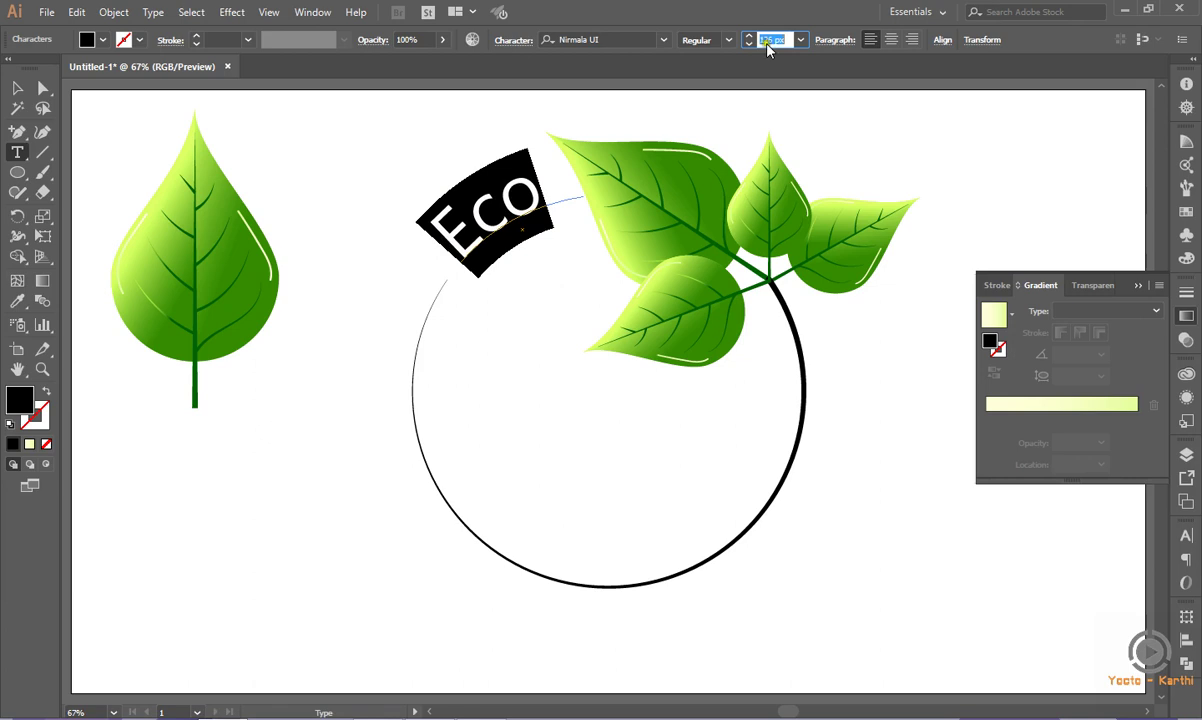
# Set the Eco path text's Align to Path option to Center in Type on a Path Options.
pyautogui.click(153, 12)
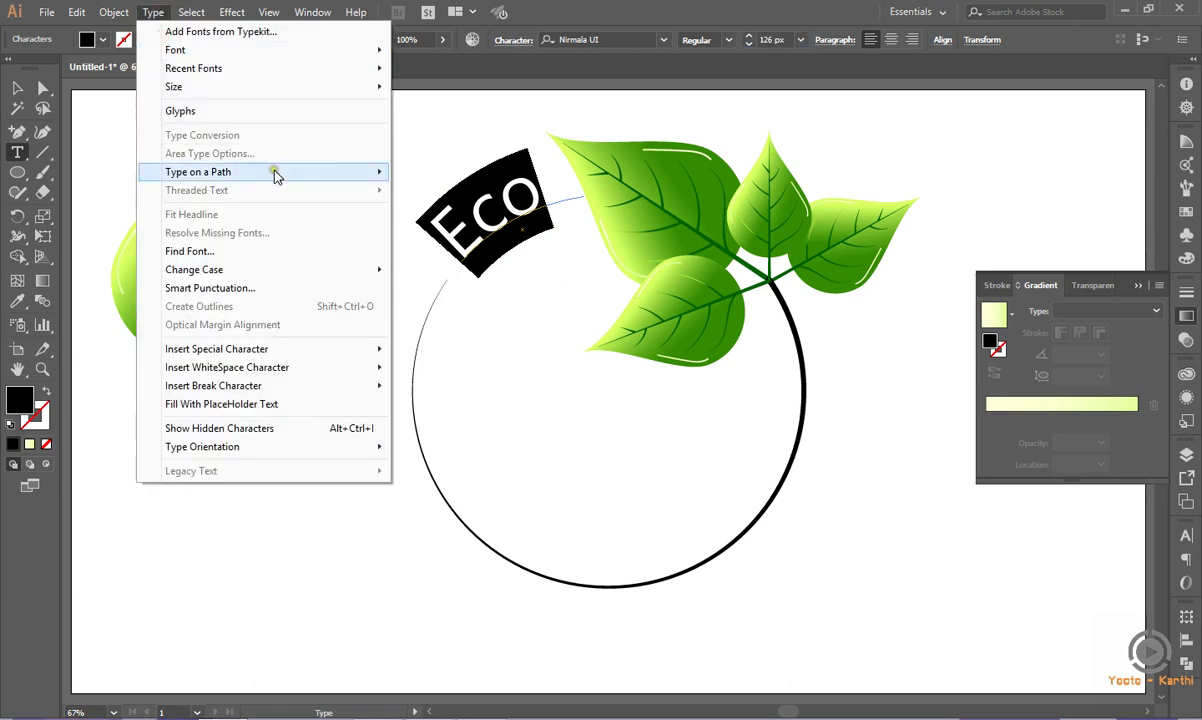
pyautogui.click(445, 271)
pyautogui.click(229, 315)
pyautogui.click(212, 362)
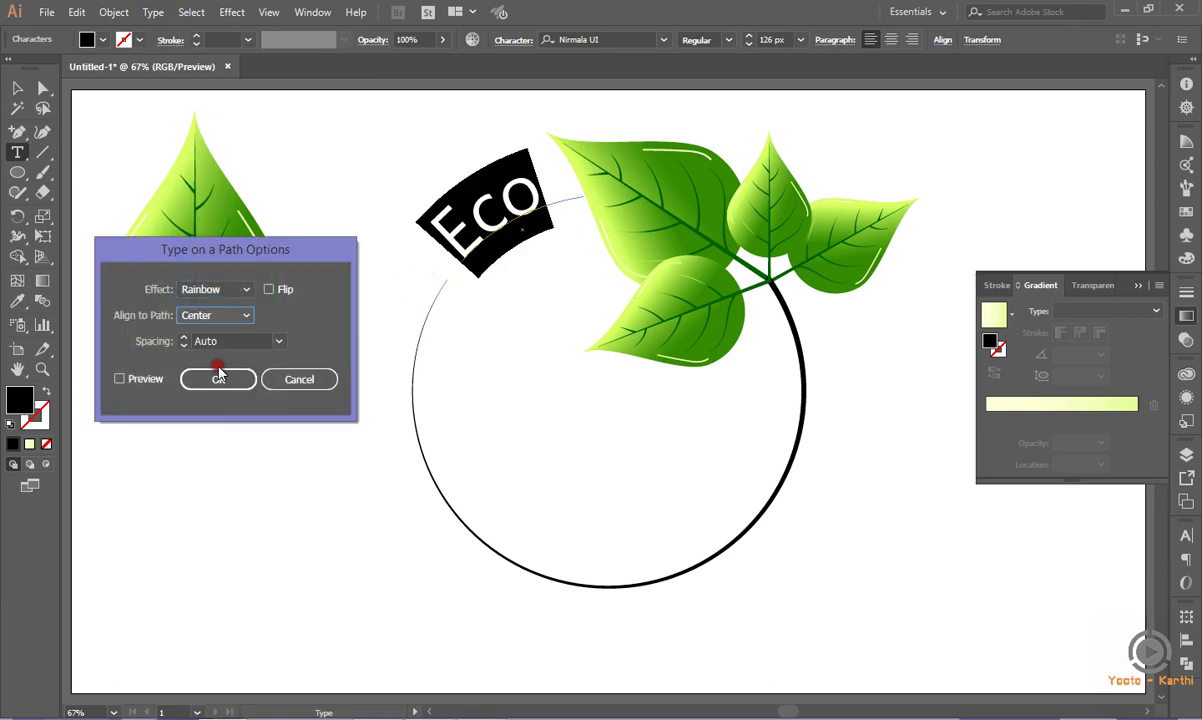
pyautogui.click(141, 380)
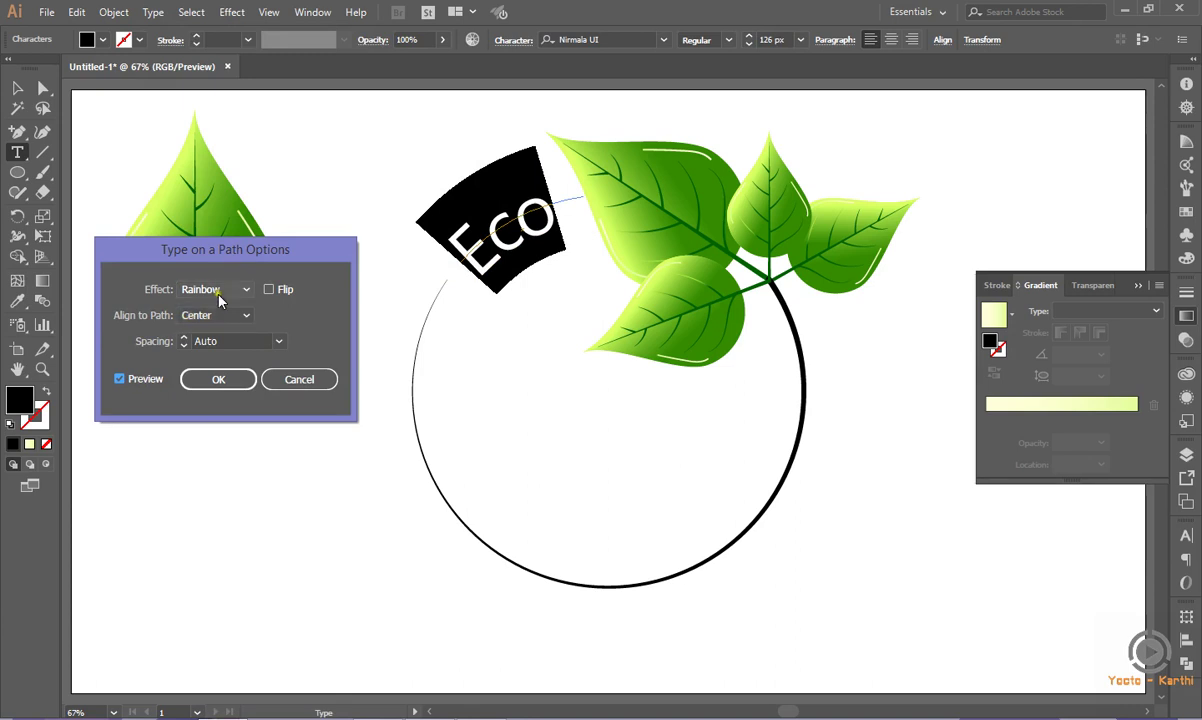
pyautogui.click(216, 381)
pyautogui.click(218, 381)
# Change the Eco text's font style to Nirmala UI Bold.
pyautogui.click(729, 41)
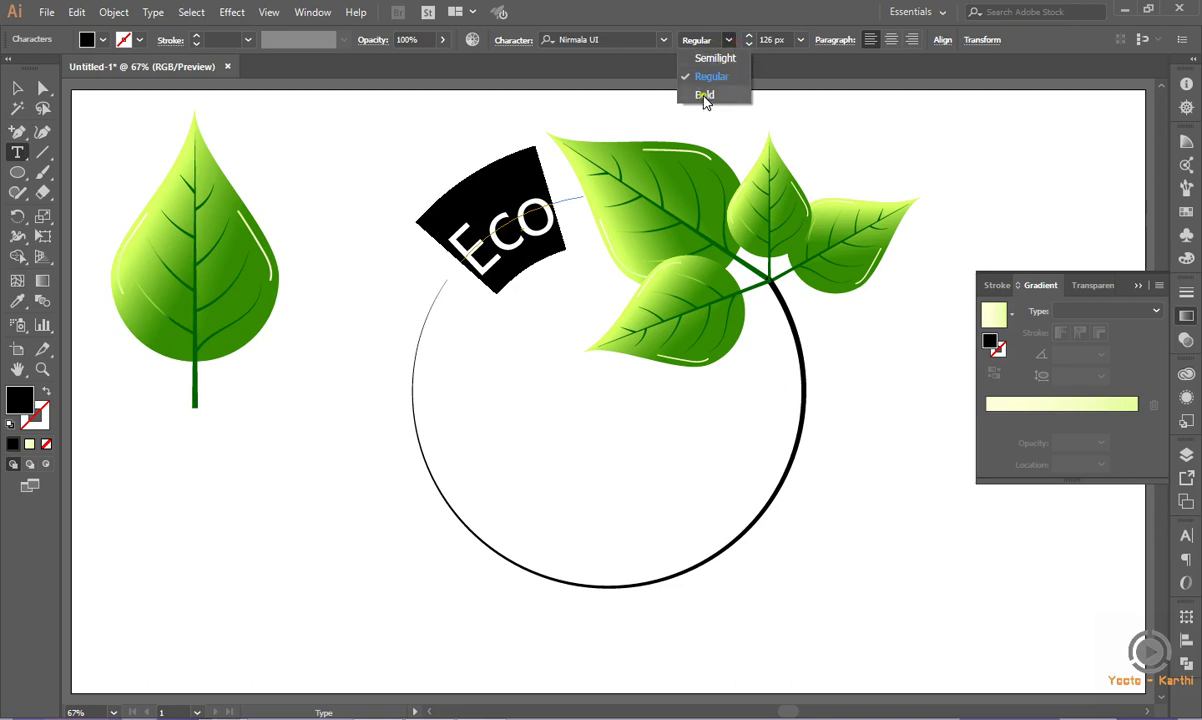
pyautogui.click(720, 95)
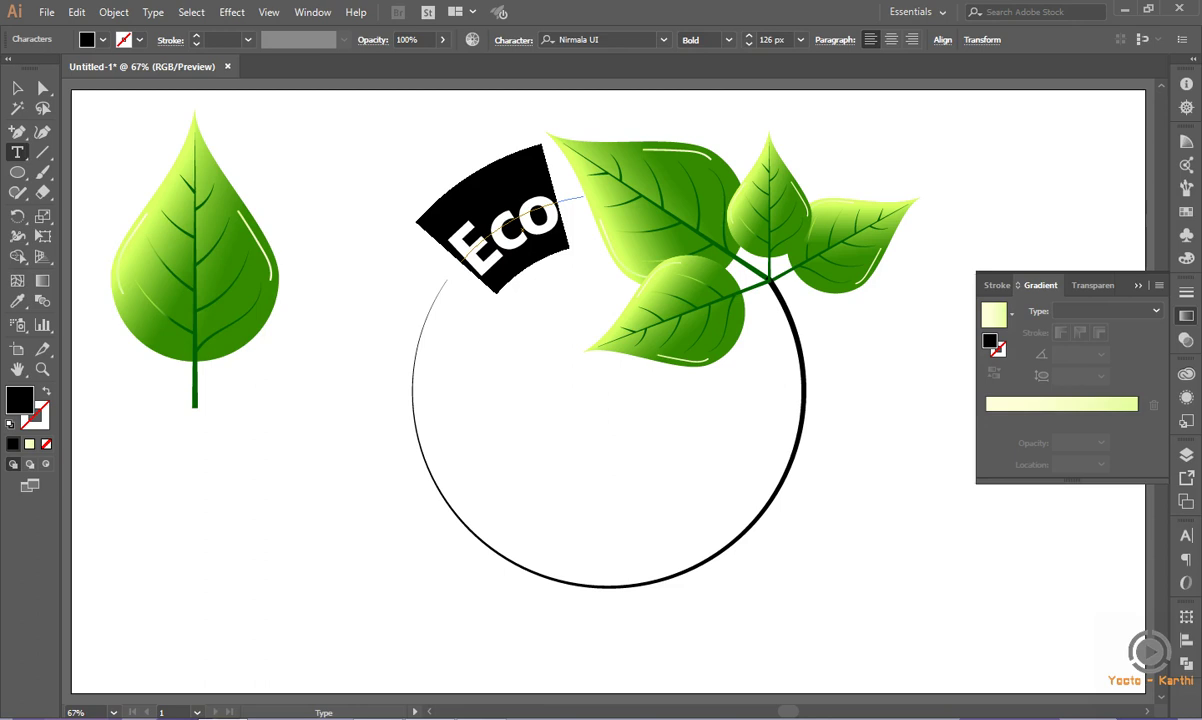
pyautogui.click(16, 90)
# Expand the bold Eco path text via Object > Expand into outlined shapes.
pyautogui.click(113, 13)
pyautogui.click(130, 188)
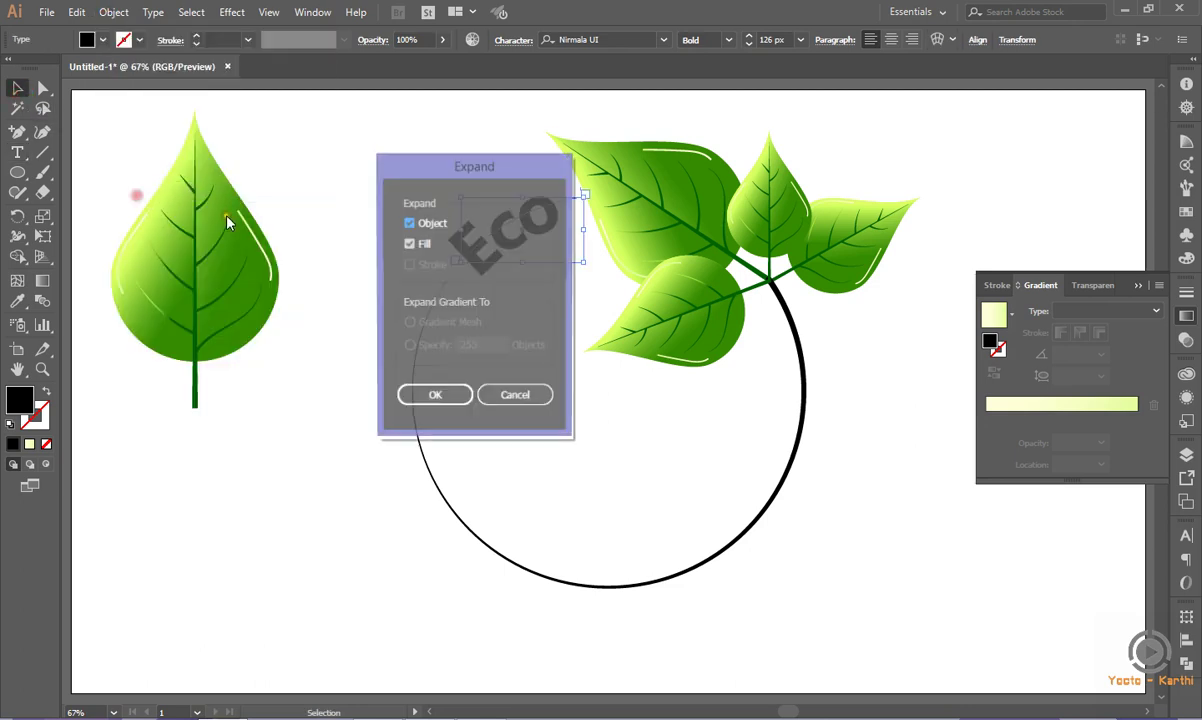
pyautogui.click(411, 399)
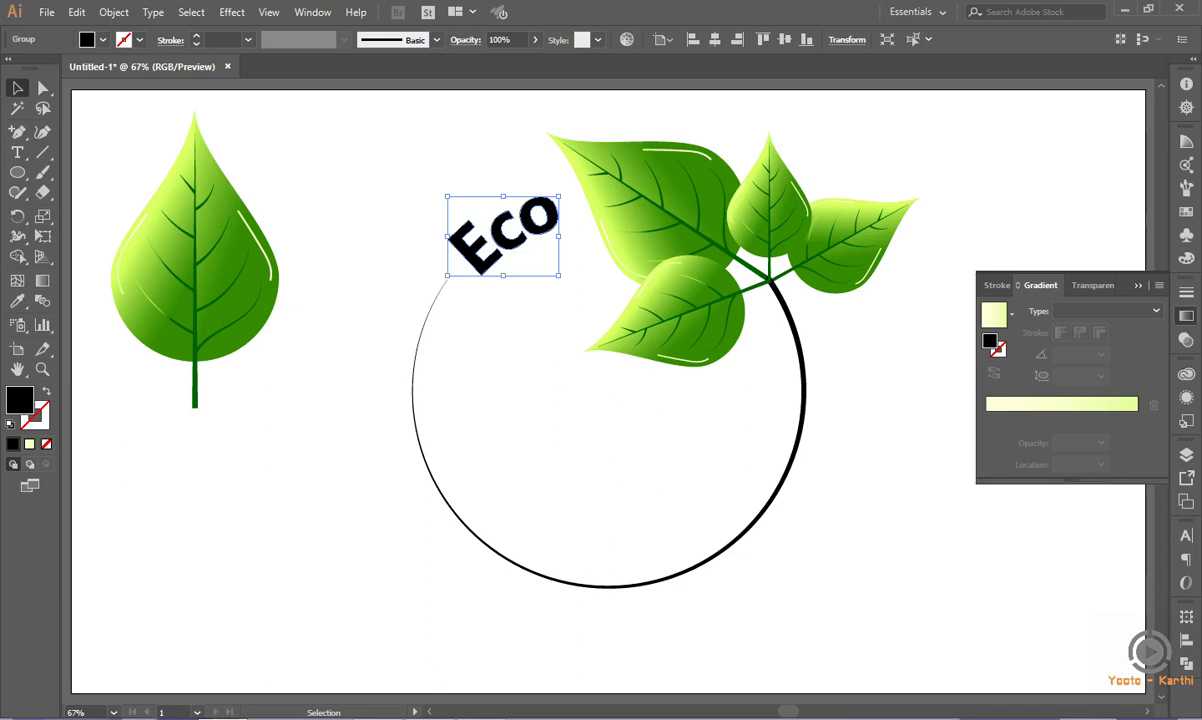
pyautogui.click(375, 188)
pyautogui.click(18, 152)
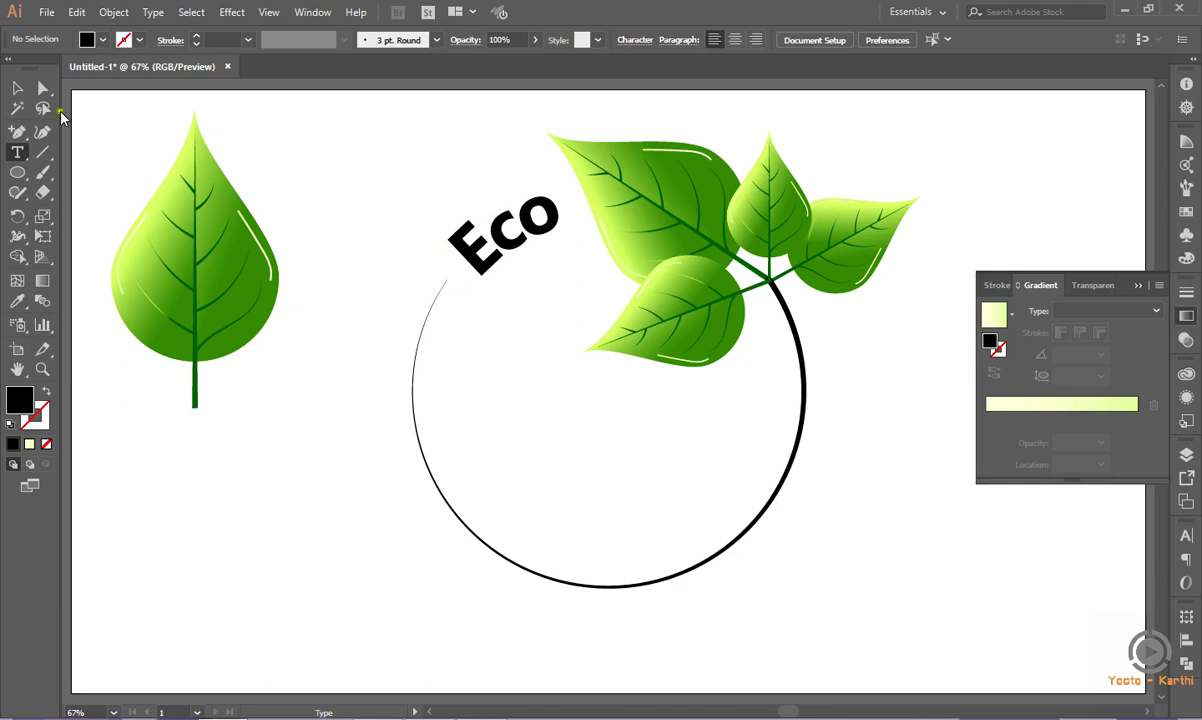
# Draw a text box just below the curved Eco lettering inside the ring.
pyautogui.click(17, 88)
pyautogui.click(338, 182)
pyautogui.press('t')
pyautogui.moveTo(469, 291); pyautogui.dragTo(599, 312)
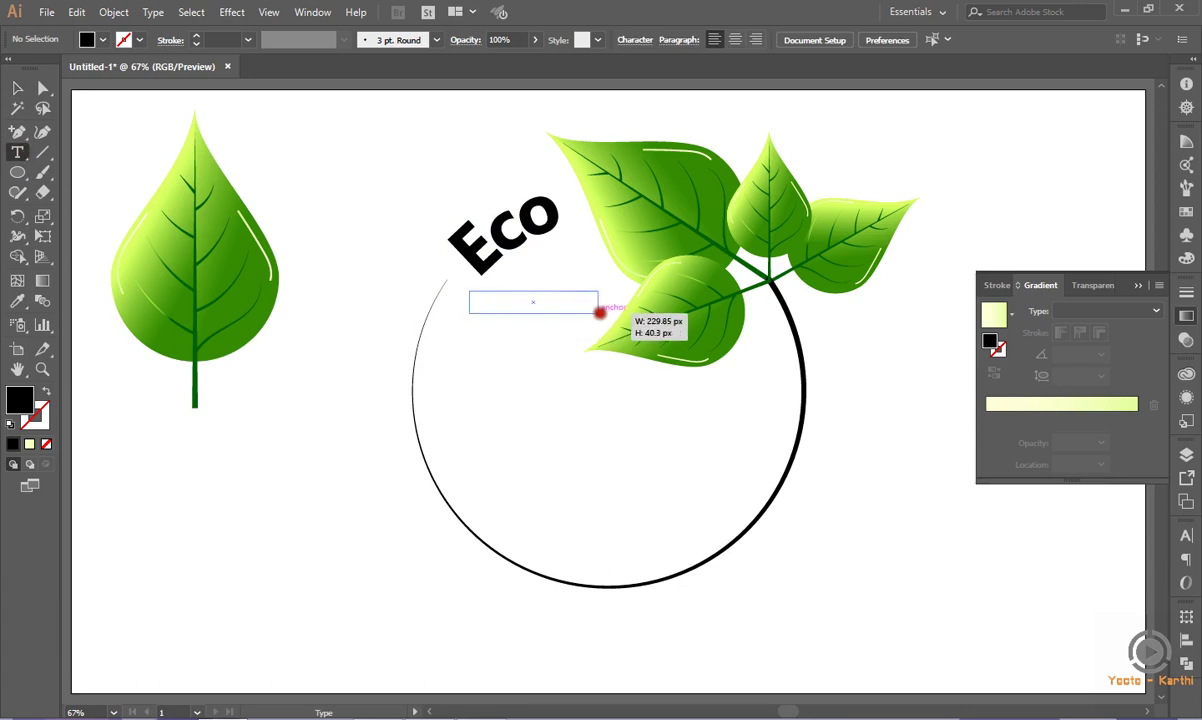
pyautogui.moveTo(599, 312); pyautogui.dragTo(599, 320)
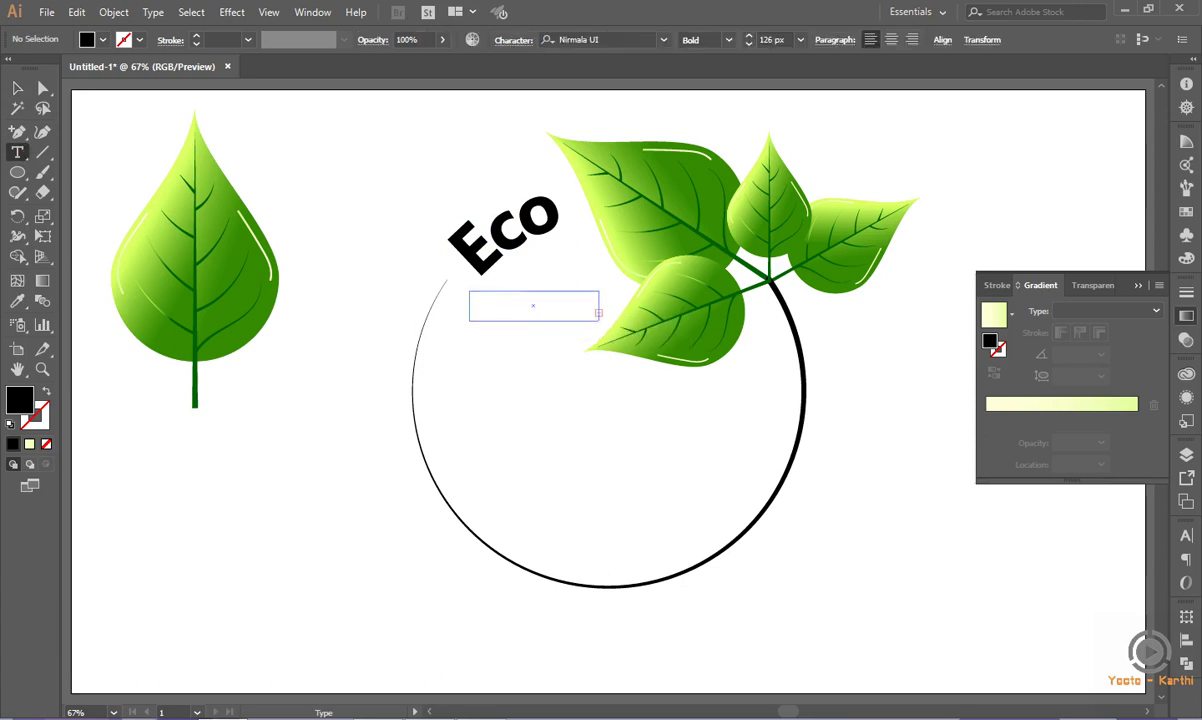
# Lower the text size to about 65 px for the new text box.
pyautogui.click(748, 45)
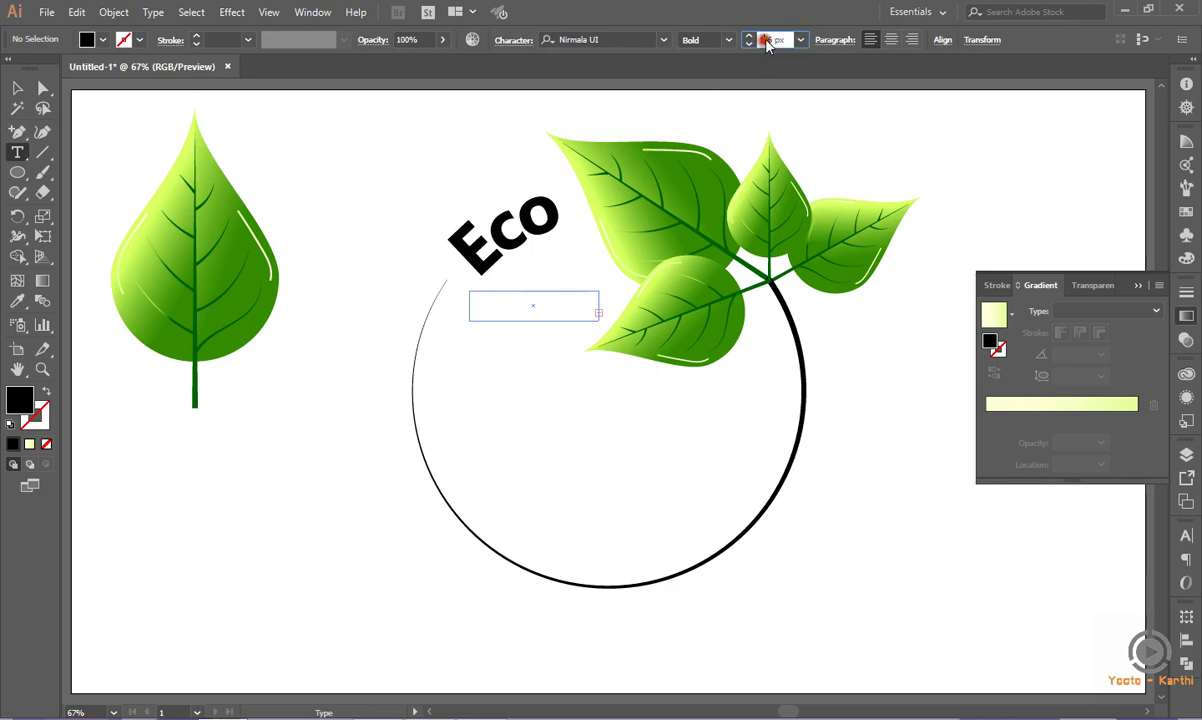
pyautogui.write('101')
pyautogui.press('Down')
pyautogui.press('Down')
pyautogui.press('Down')
pyautogui.write('20')
pyautogui.press('Return')
pyautogui.write('4')
pyautogui.write('nd')
pyautogui.press('Return')
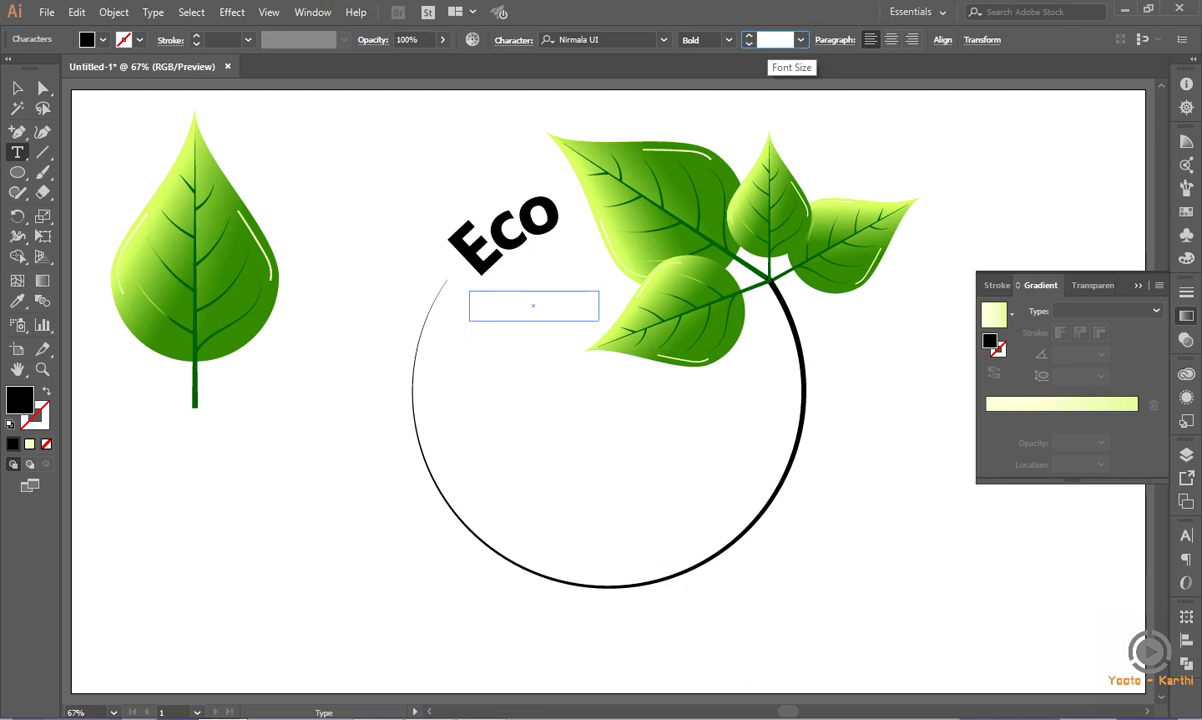
pyautogui.press('Return')
pyautogui.press('Down')
pyautogui.hotkey('shift', 'Down')
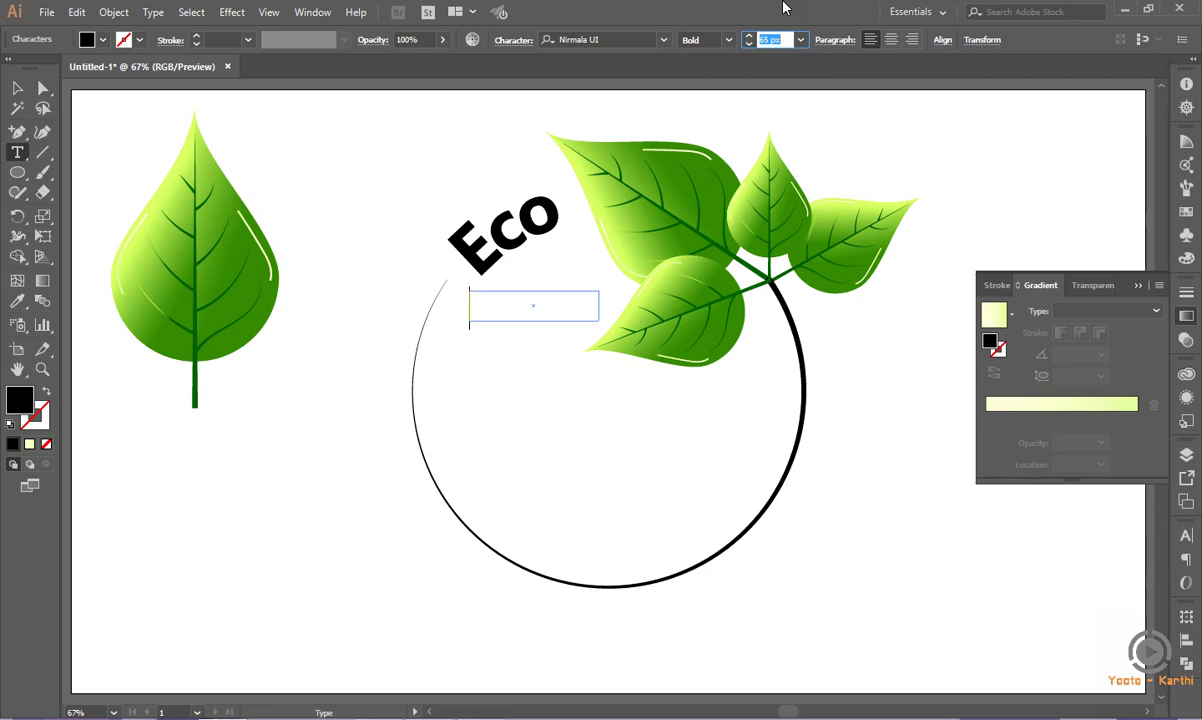
pyautogui.press('Return')
# Type the word 'Friendly' into the text box, fixing typos along the way.
pyautogui.write('fre')
pyautogui.press('BackSpace')
pyautogui.press('BackSpace')
pyautogui.press('BackSpace')
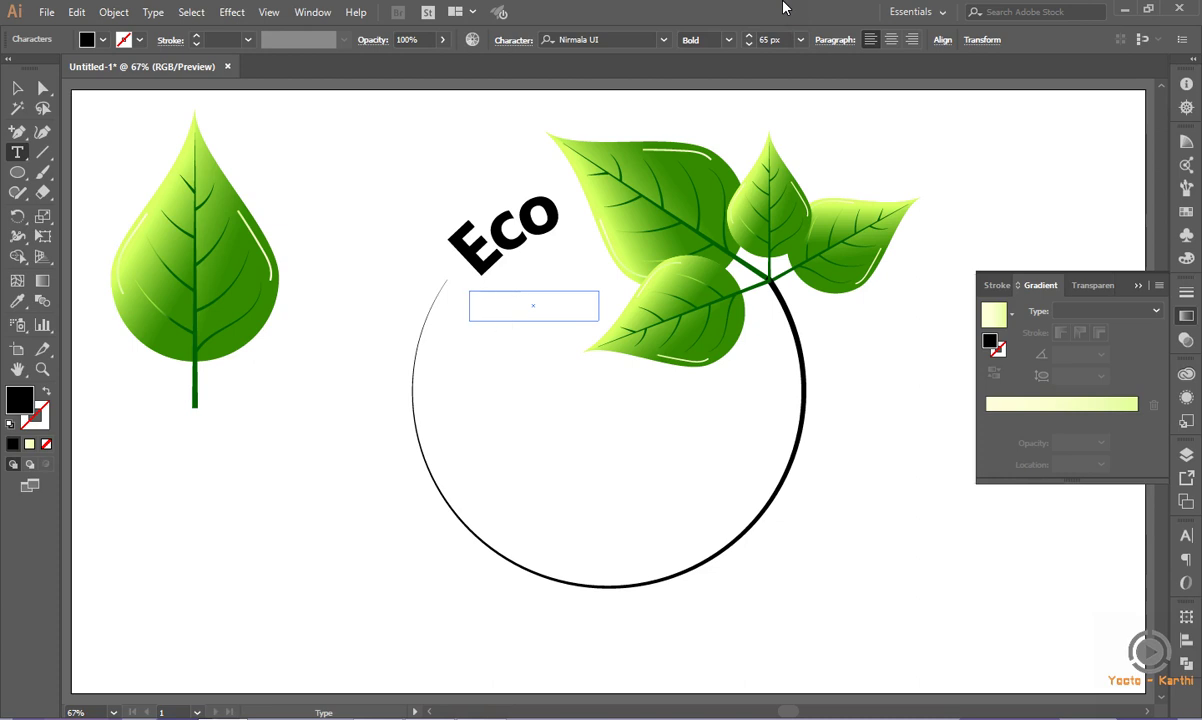
pyautogui.write('FRI')
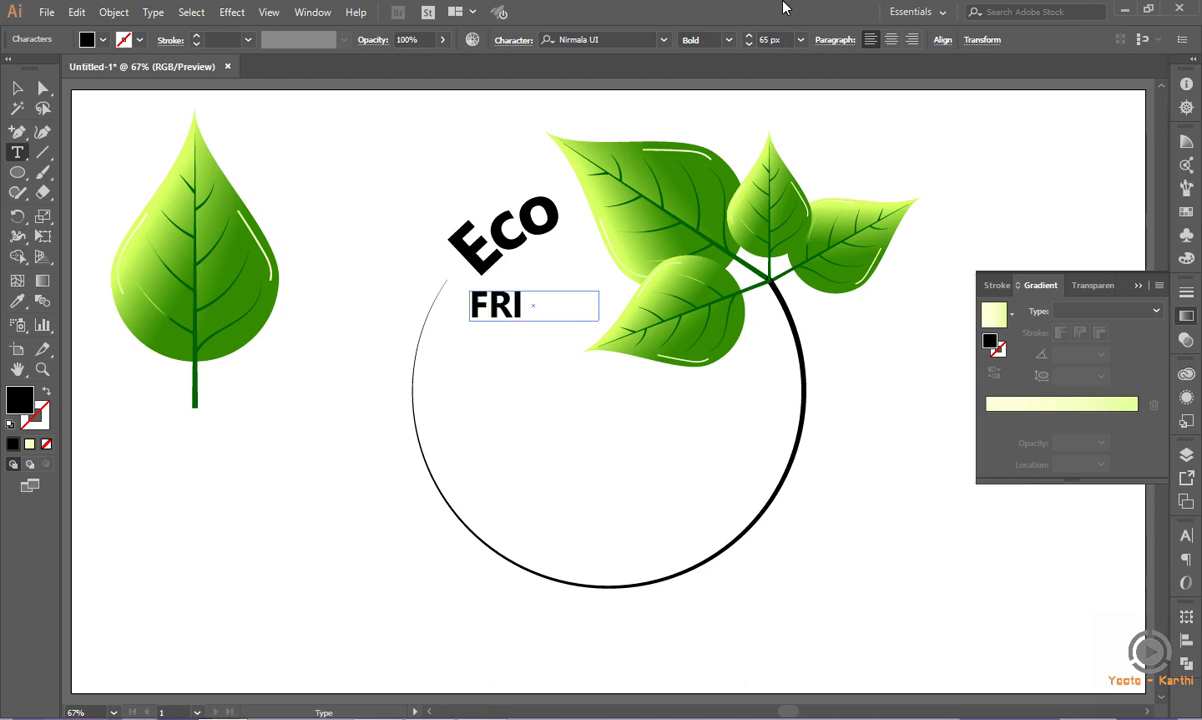
pyautogui.press('BackSpace')
pyautogui.press('BackSpace')
pyautogui.write('re')
pyautogui.press('BackSpace')
pyautogui.write('iendl')
pyautogui.press('BackSpace')
pyautogui.write('-')
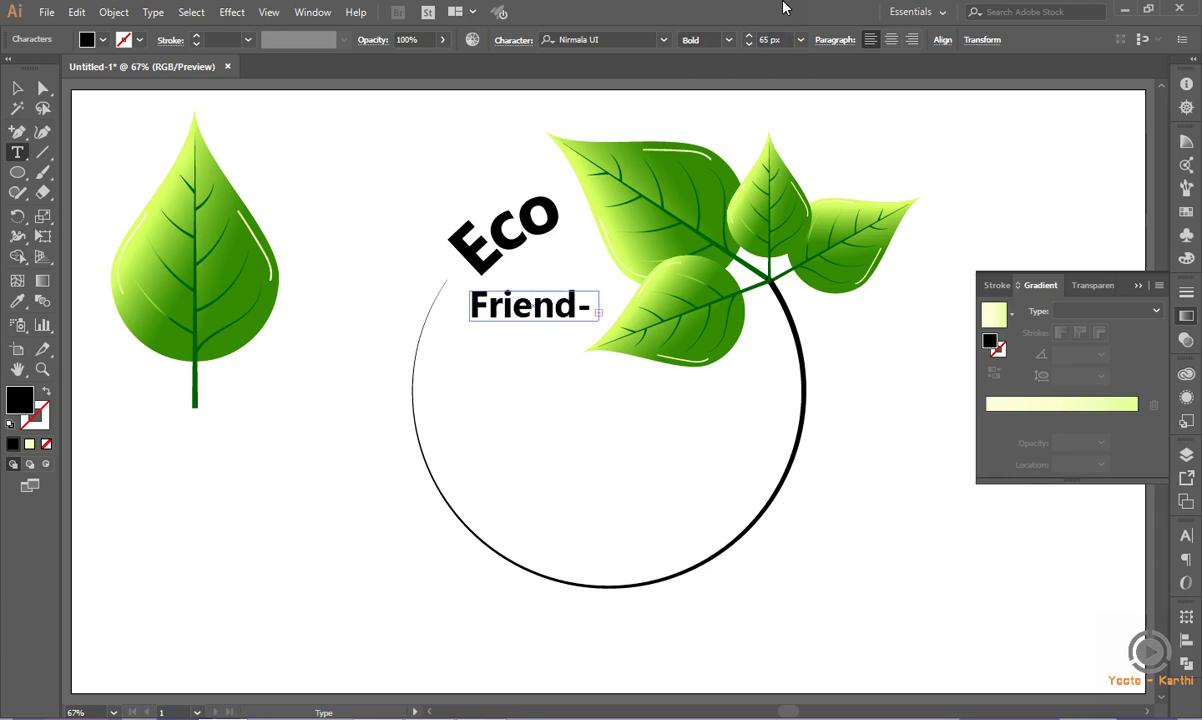
# Set the Friendly text to 60 px and centre-align it.
pyautogui.hotkey('ctrl', 'a')
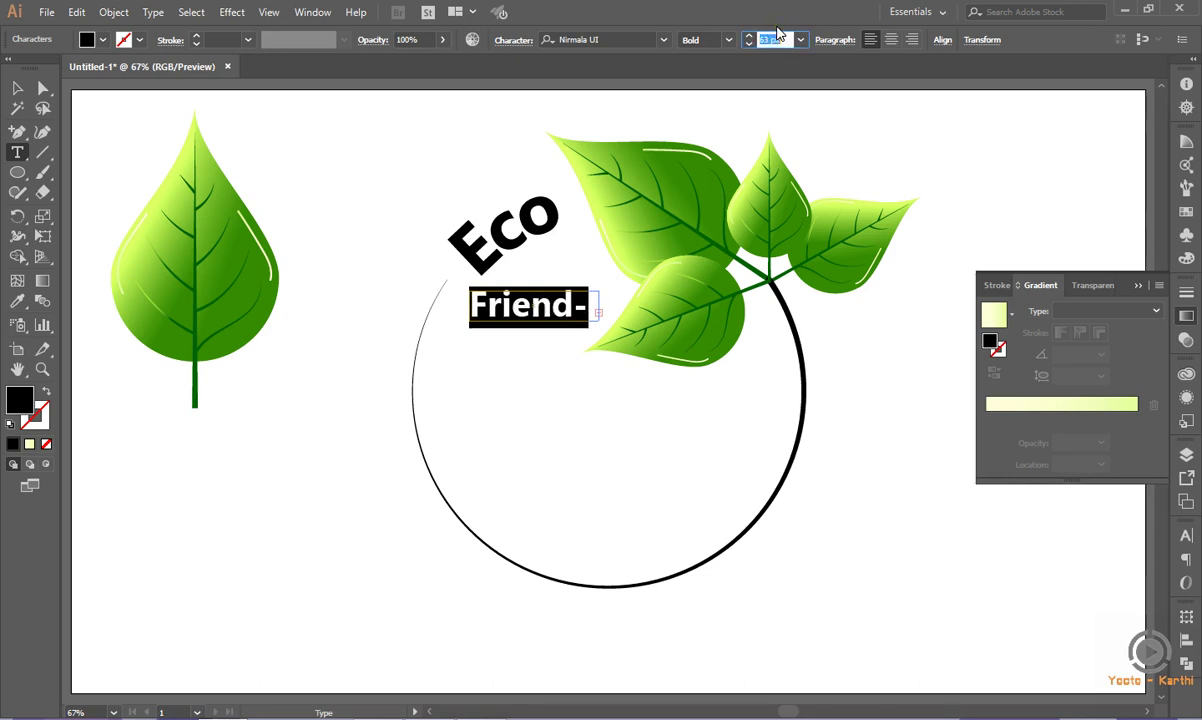
pyautogui.click(774, 38)
pyautogui.write('60')
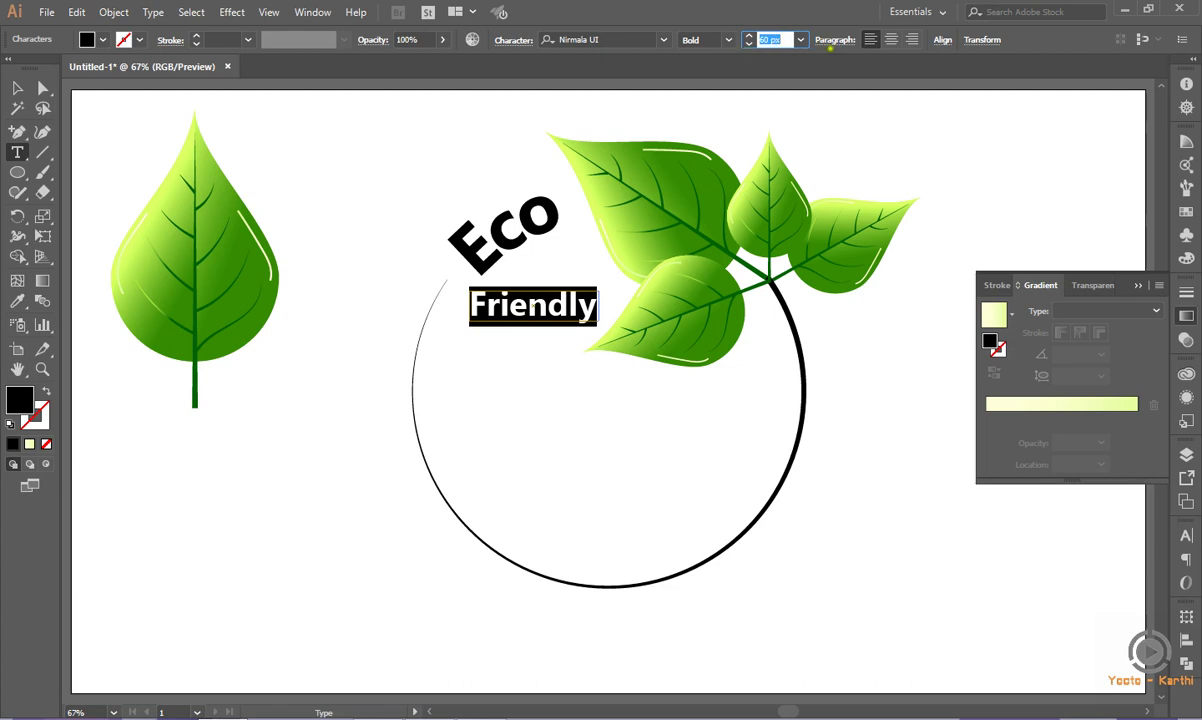
pyautogui.click(892, 41)
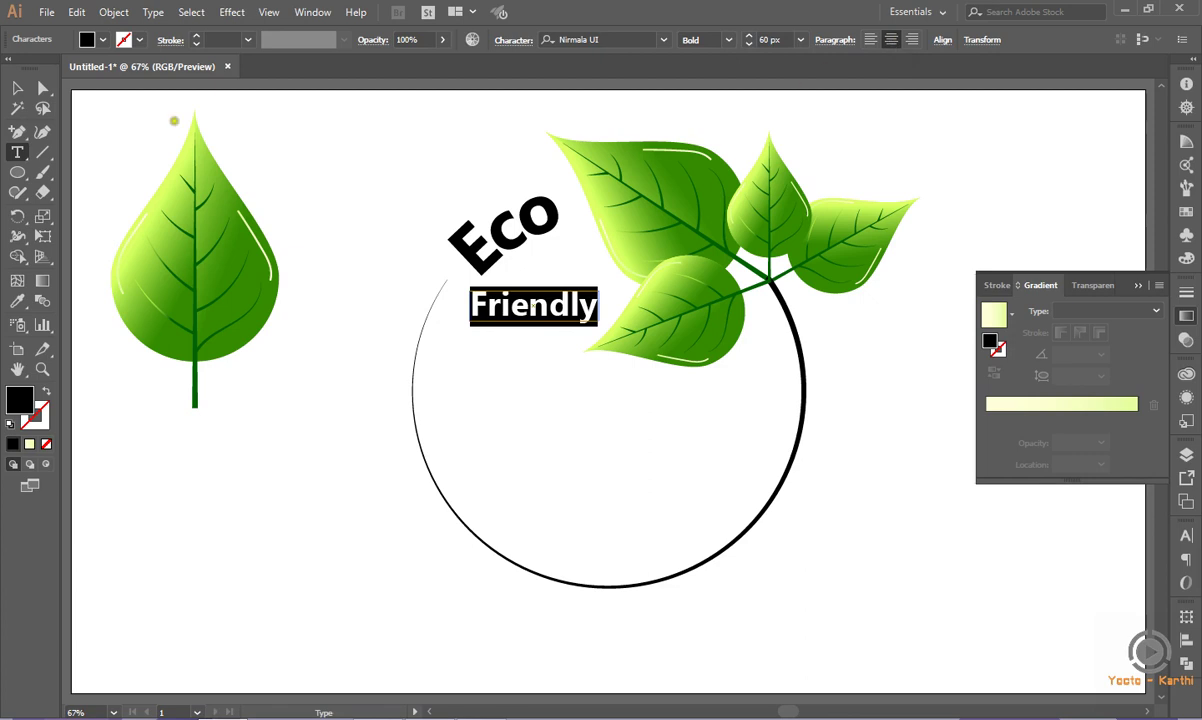
pyautogui.click(118, 12)
pyautogui.click(130, 190)
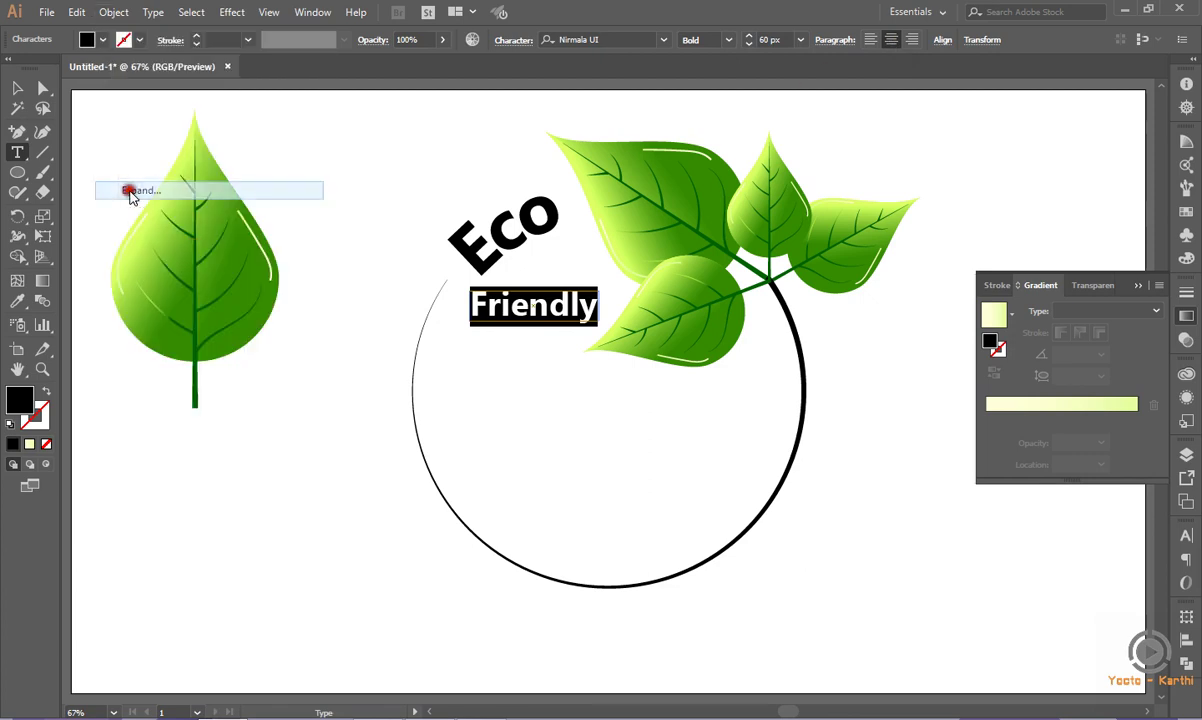
# Expand the Friendly text into outlined shapes.
pyautogui.click(20, 92)
pyautogui.click(110, 12)
pyautogui.click(138, 190)
pyautogui.click(422, 394)
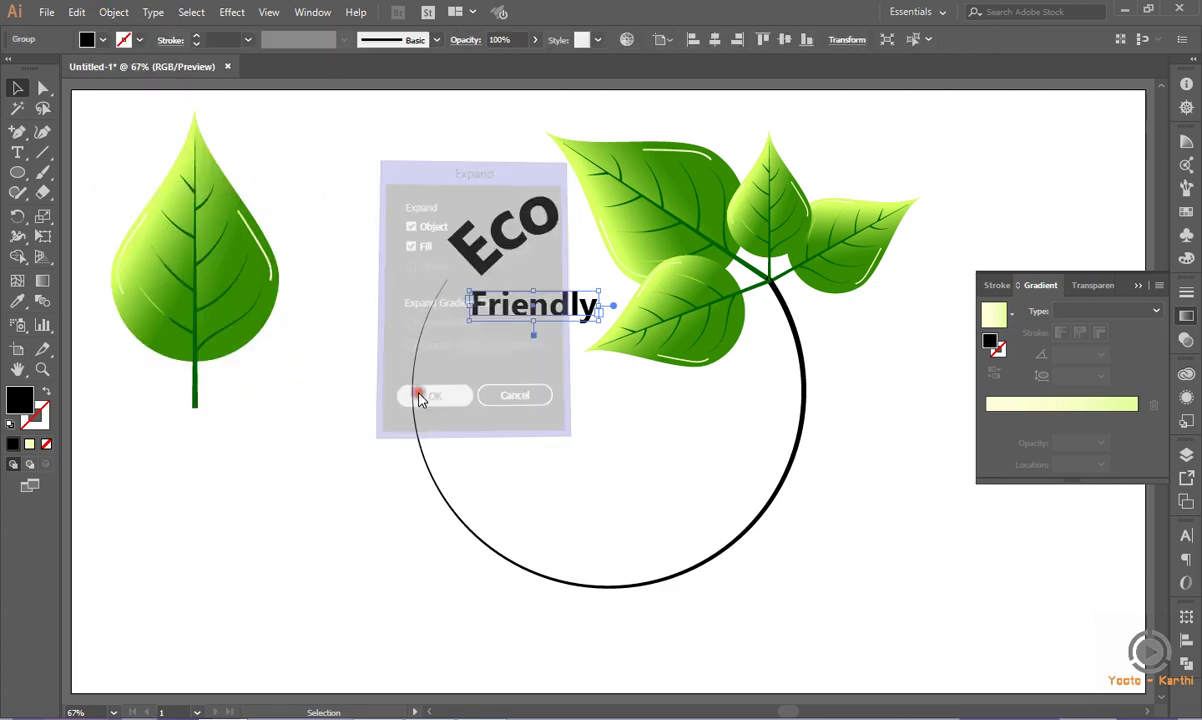
pyautogui.click(343, 228)
# Apply the leaf's green gradient to Eco, Friendly and the ring with the Eyedropper.
pyautogui.moveTo(359, 203); pyautogui.dragTo(466, 294)
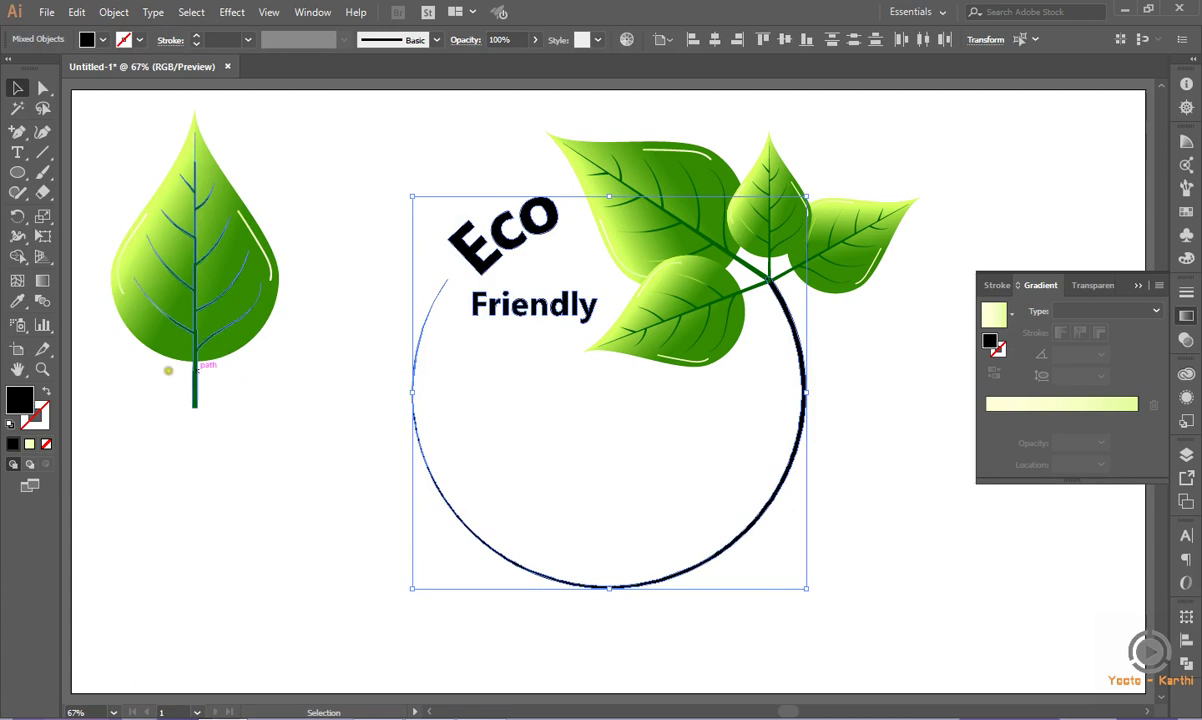
pyautogui.click(18, 302)
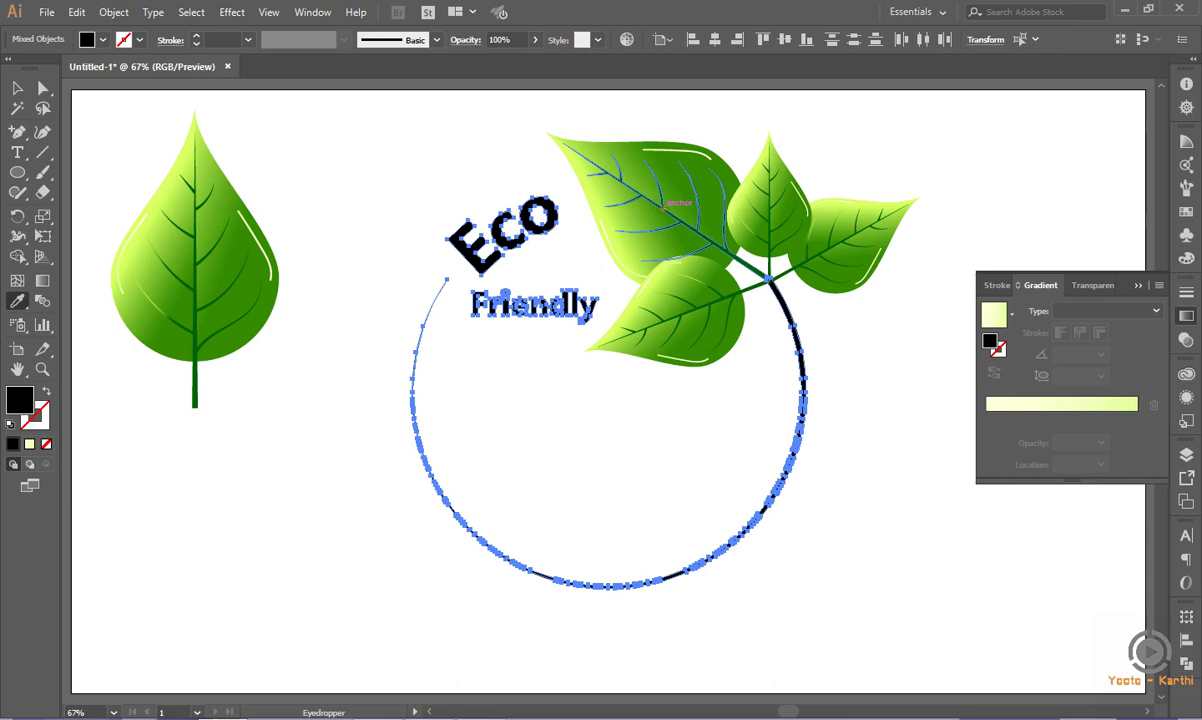
pyautogui.click(664, 206)
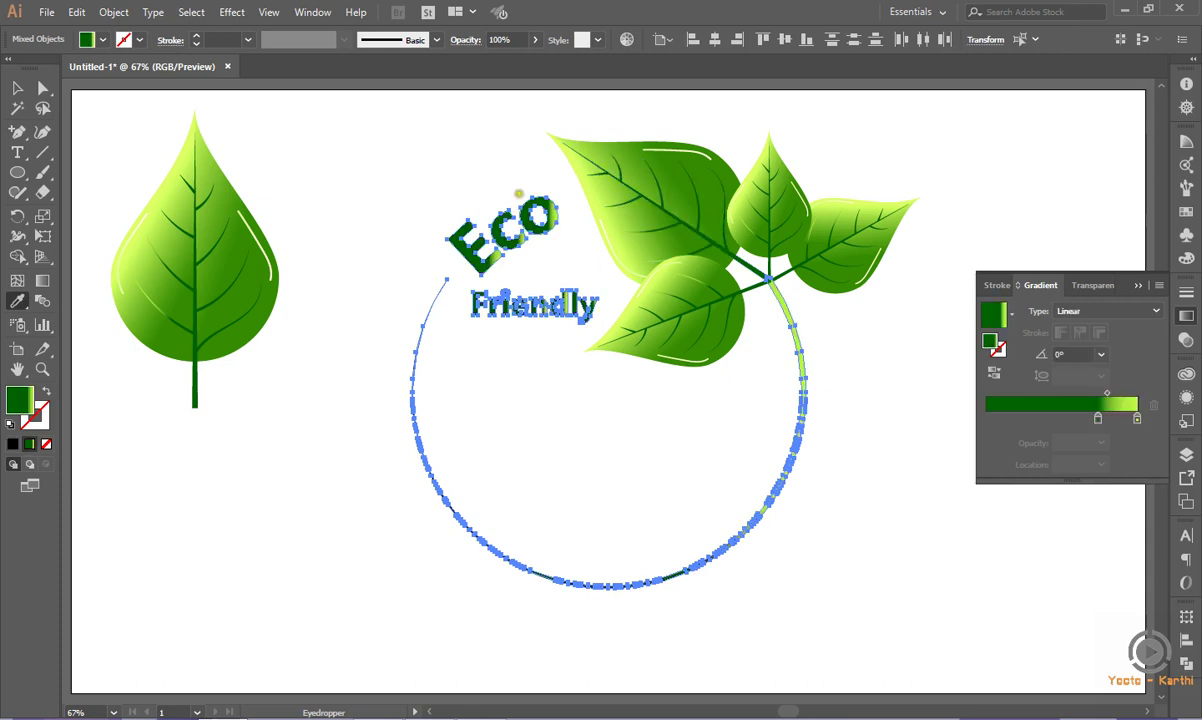
pyautogui.click(17, 88)
pyautogui.click(297, 130)
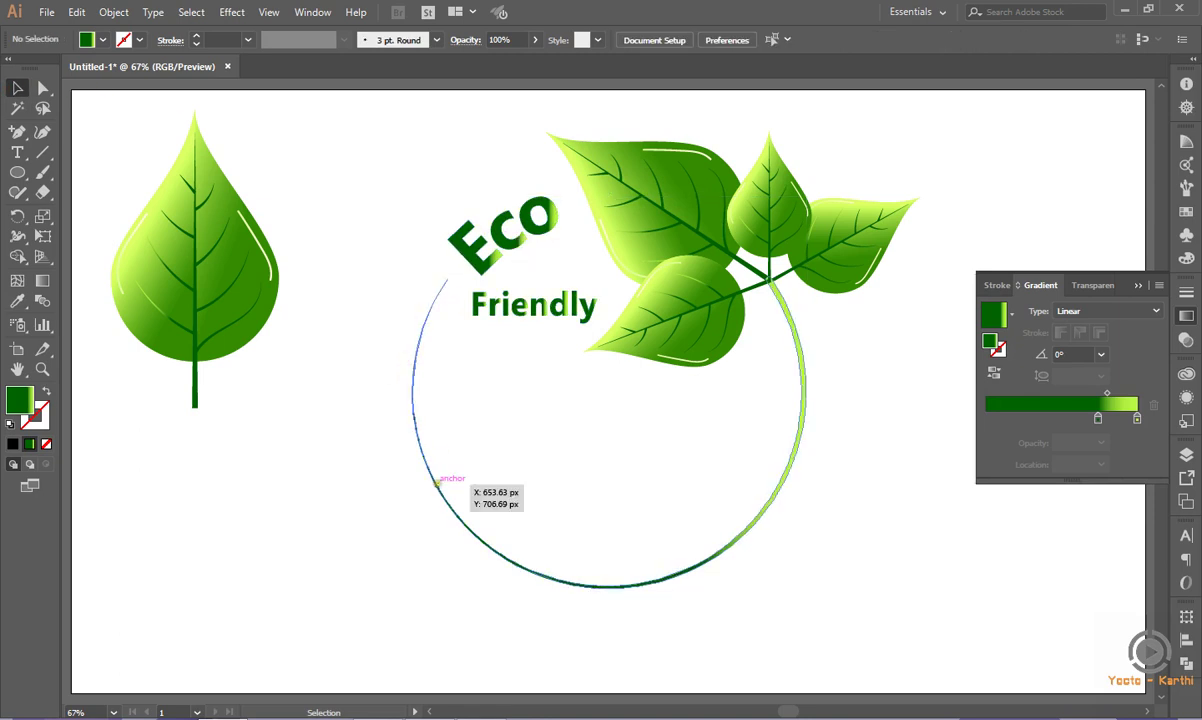
pyautogui.click(437, 483)
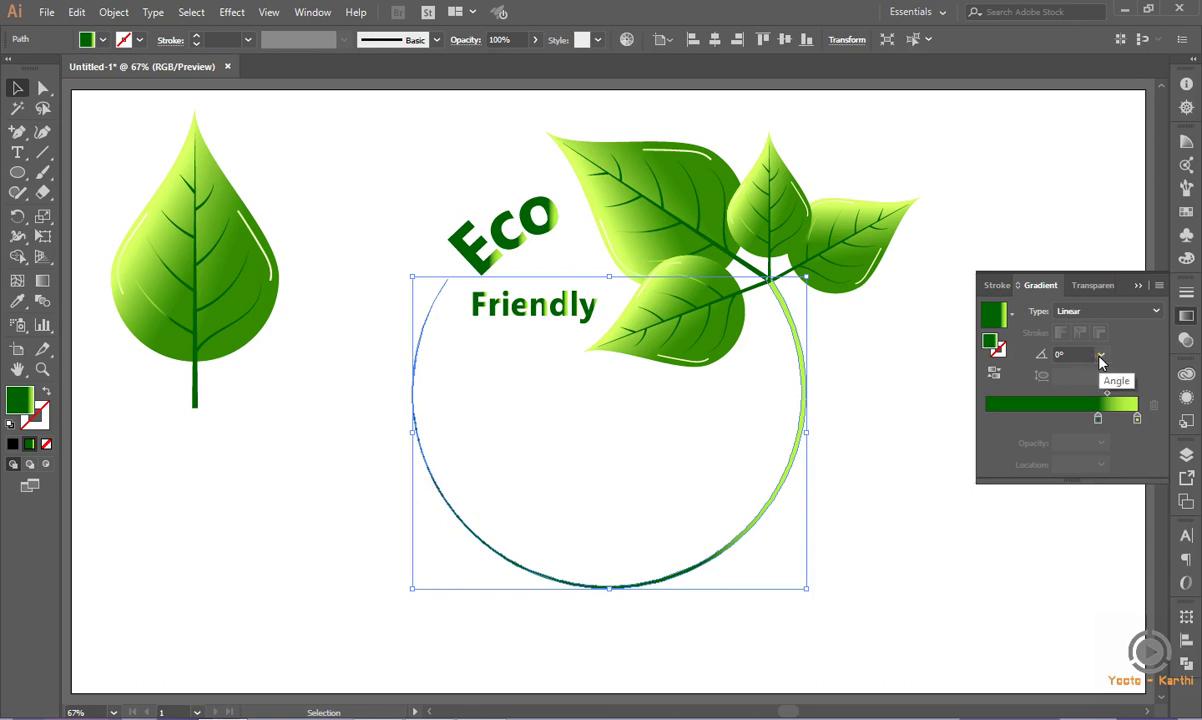
# Set the ring's gradient angle to -180° from the preset list.
pyautogui.click(1100, 356)
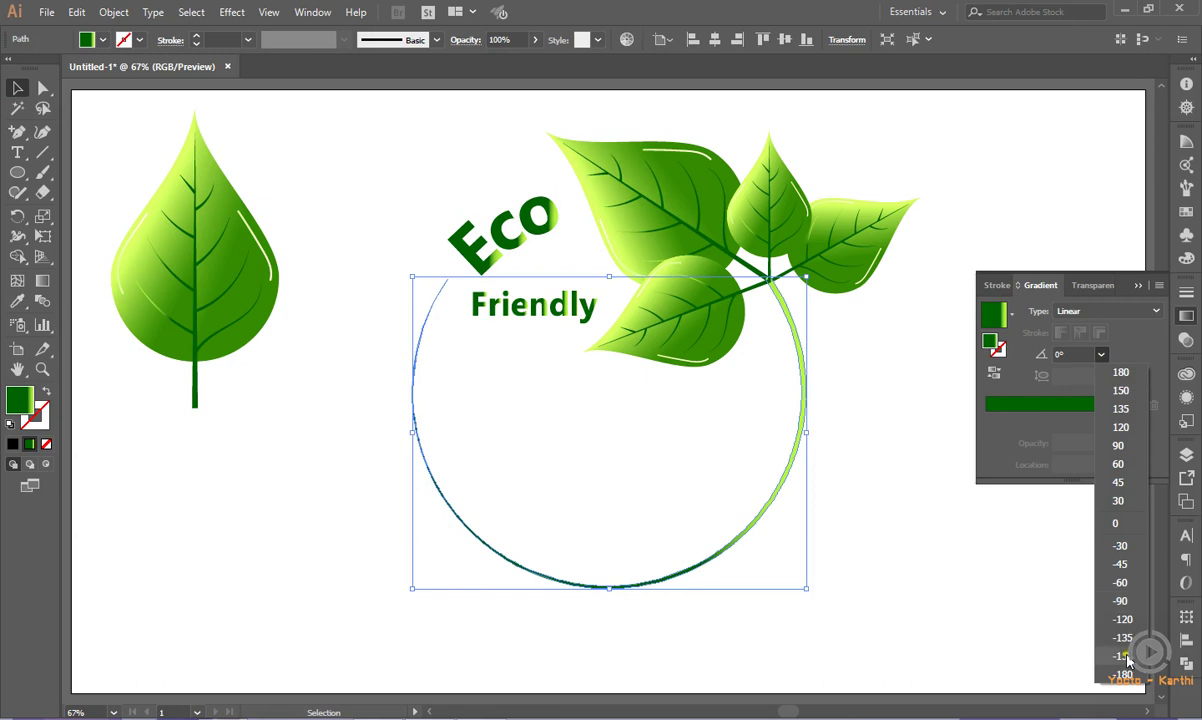
pyautogui.click(1125, 673)
pyautogui.click(963, 612)
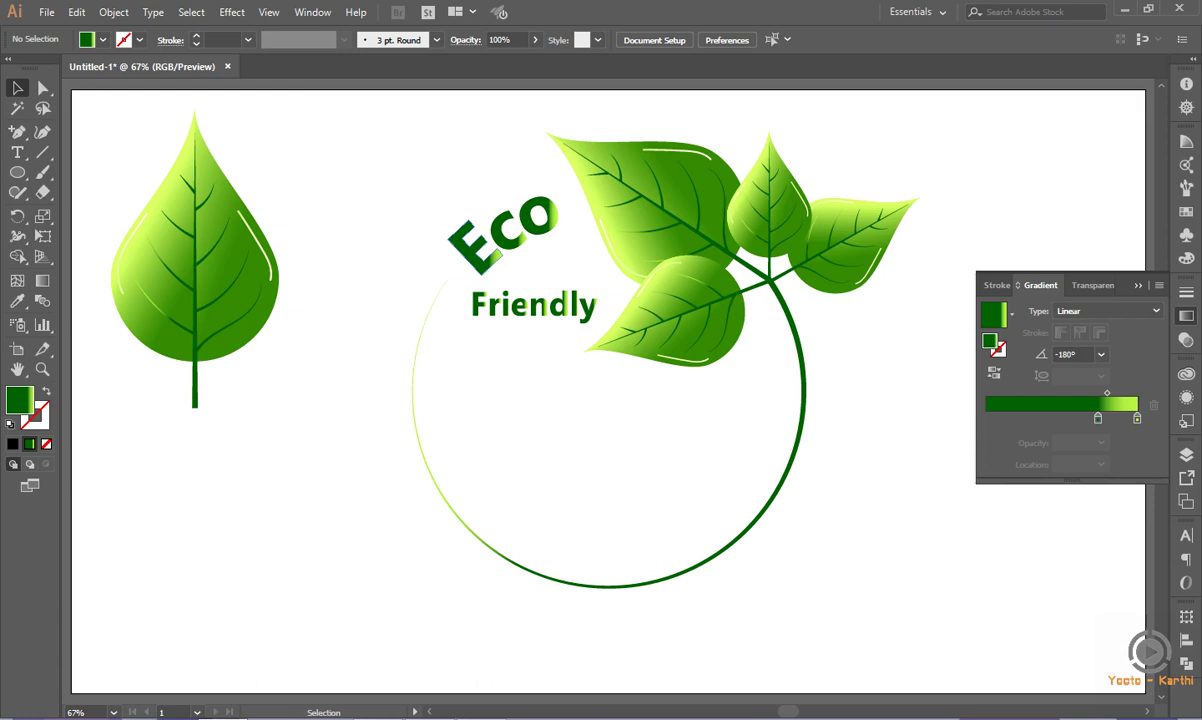
# Set the Eco text's gradient angle to -146°.
pyautogui.click(446, 231)
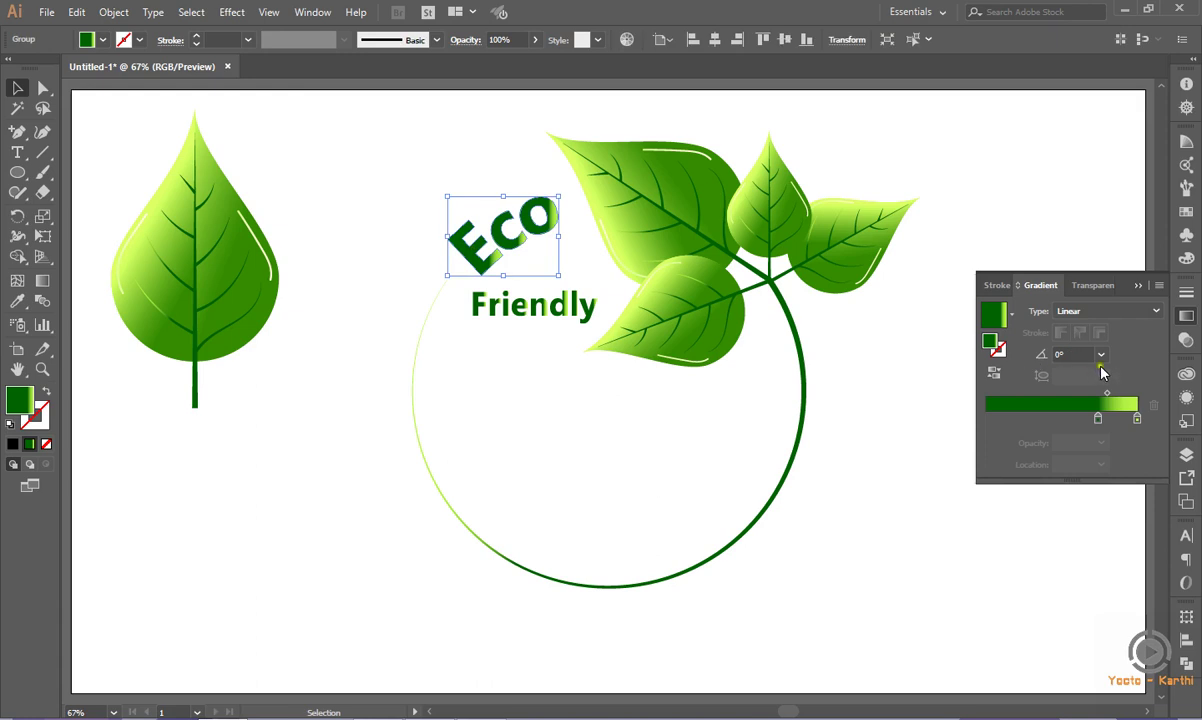
pyautogui.click(1070, 354)
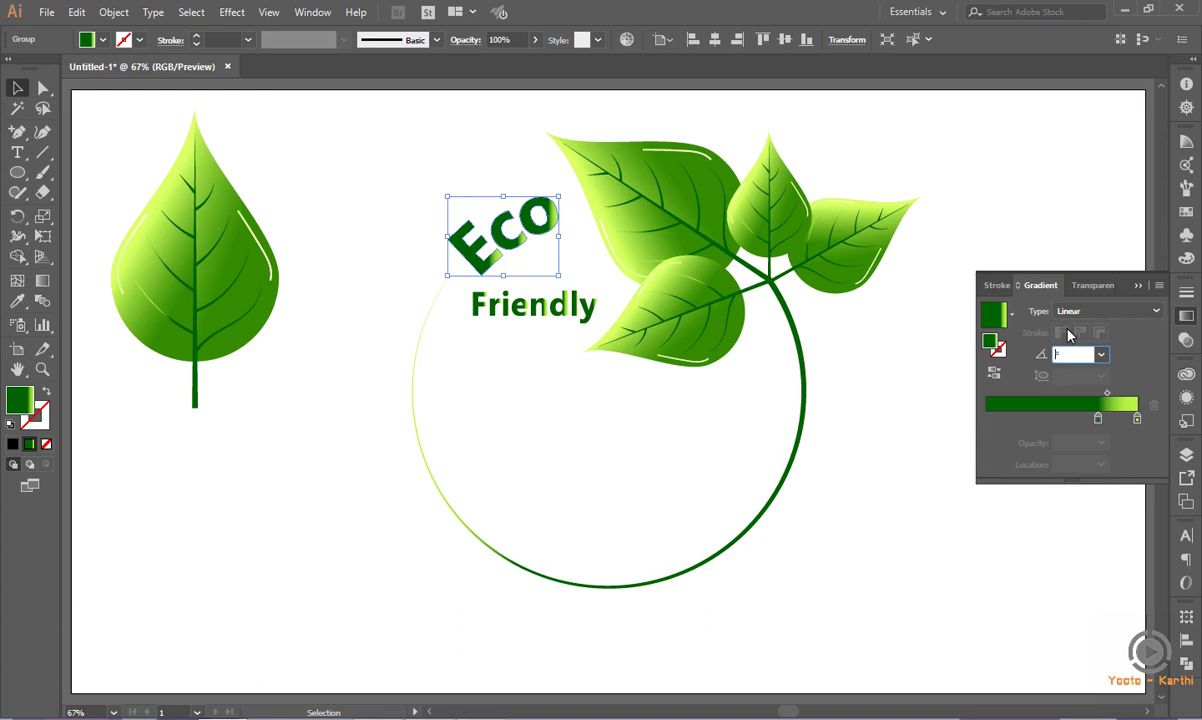
pyautogui.write('-14')
pyautogui.press('Return')
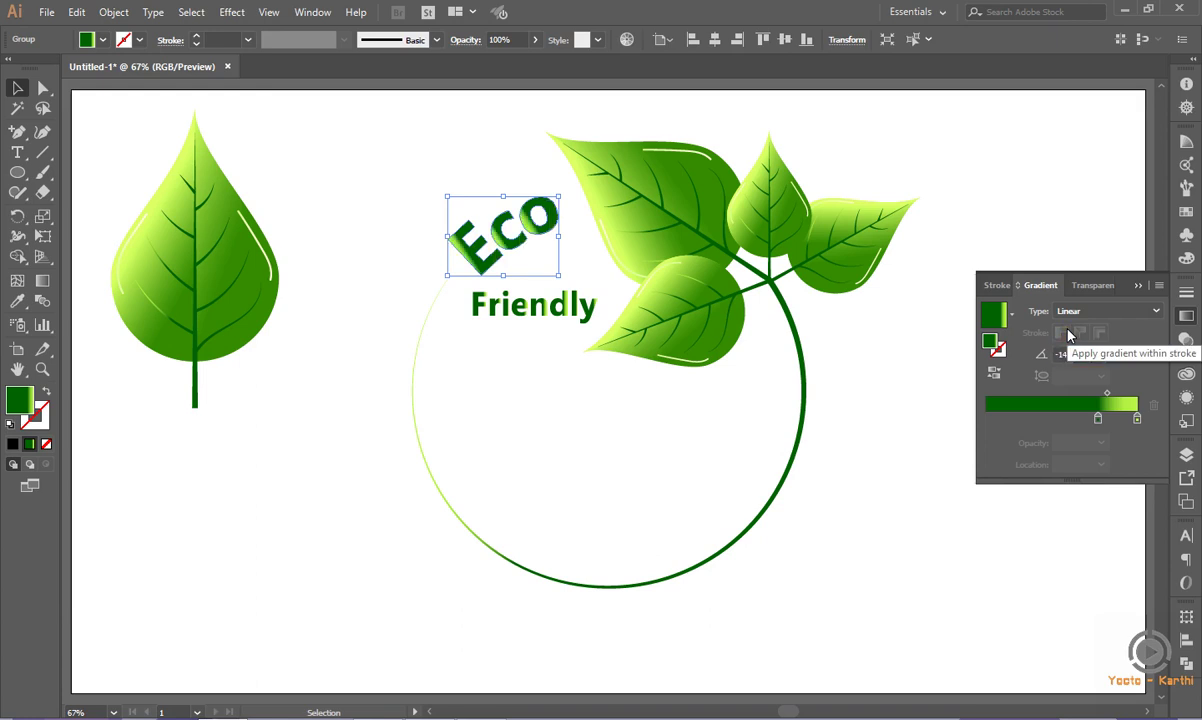
pyautogui.click(659, 429)
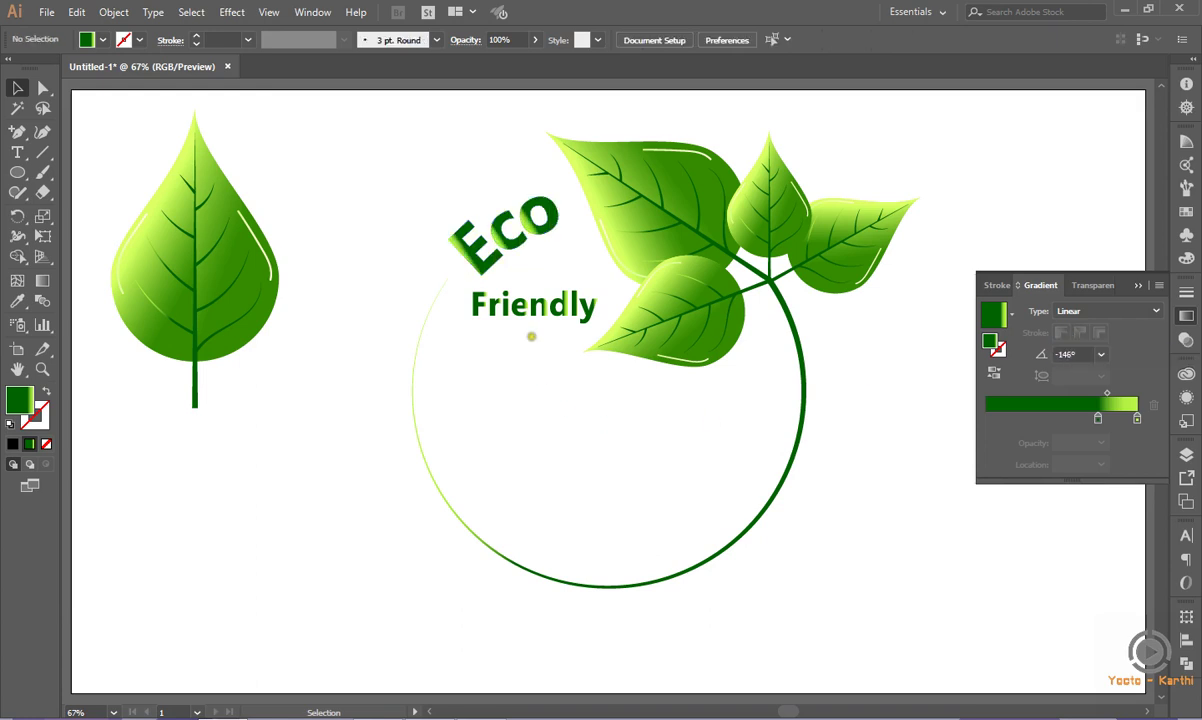
# Set the Friendly text's gradient angle to 16°.
pyautogui.click(556, 308)
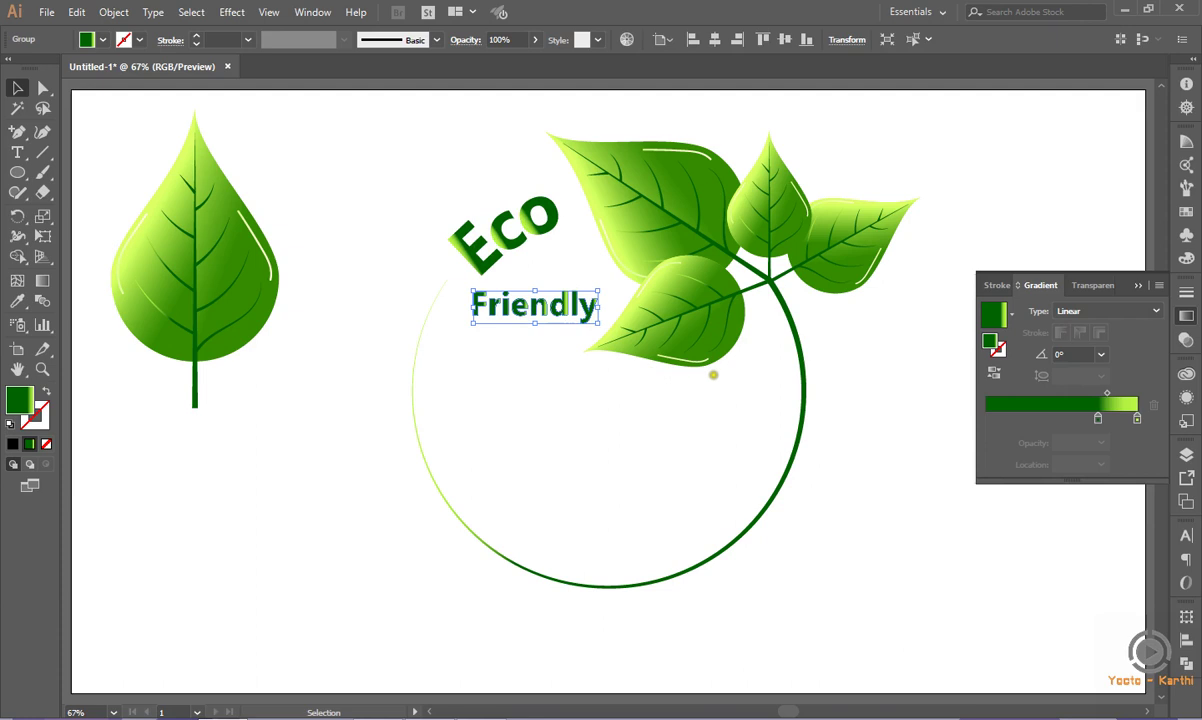
pyautogui.click(1058, 356)
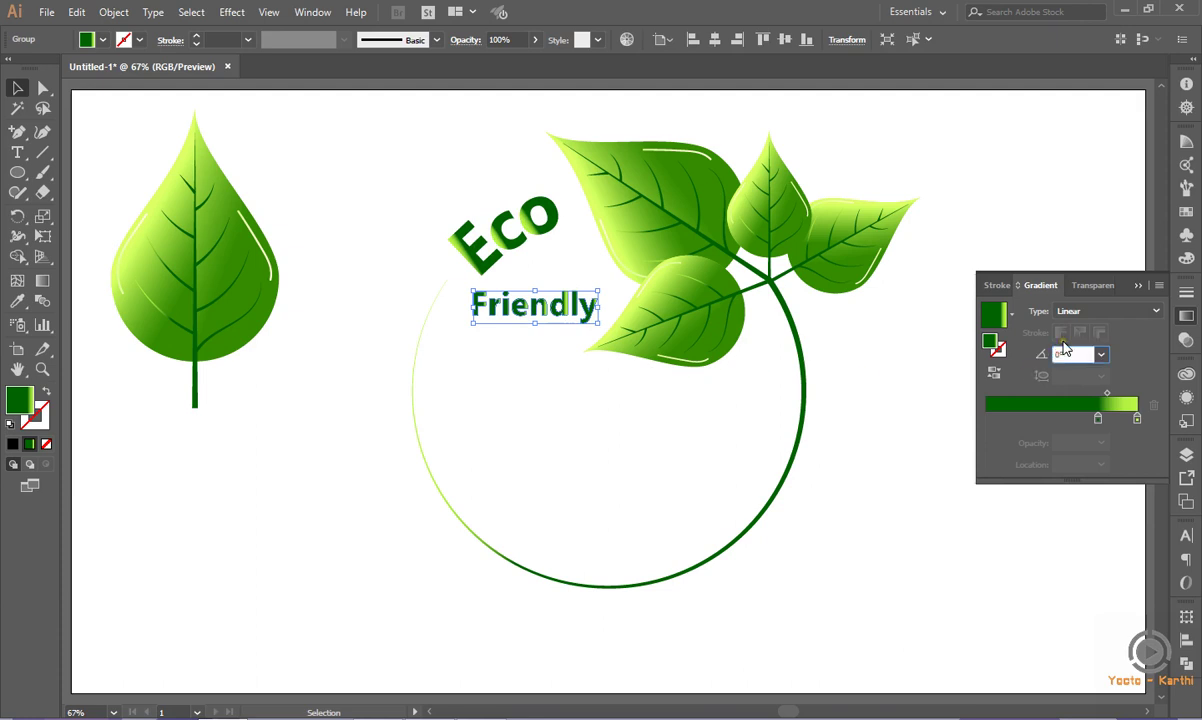
pyautogui.write('-')
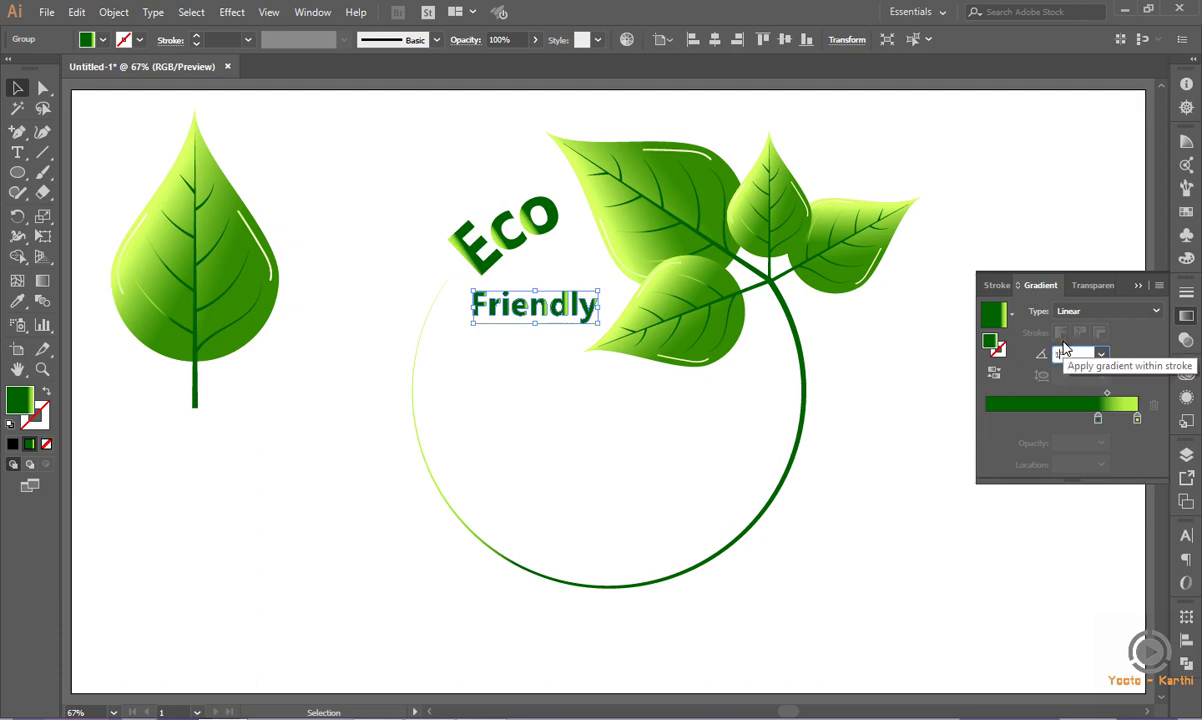
pyautogui.press('Return')
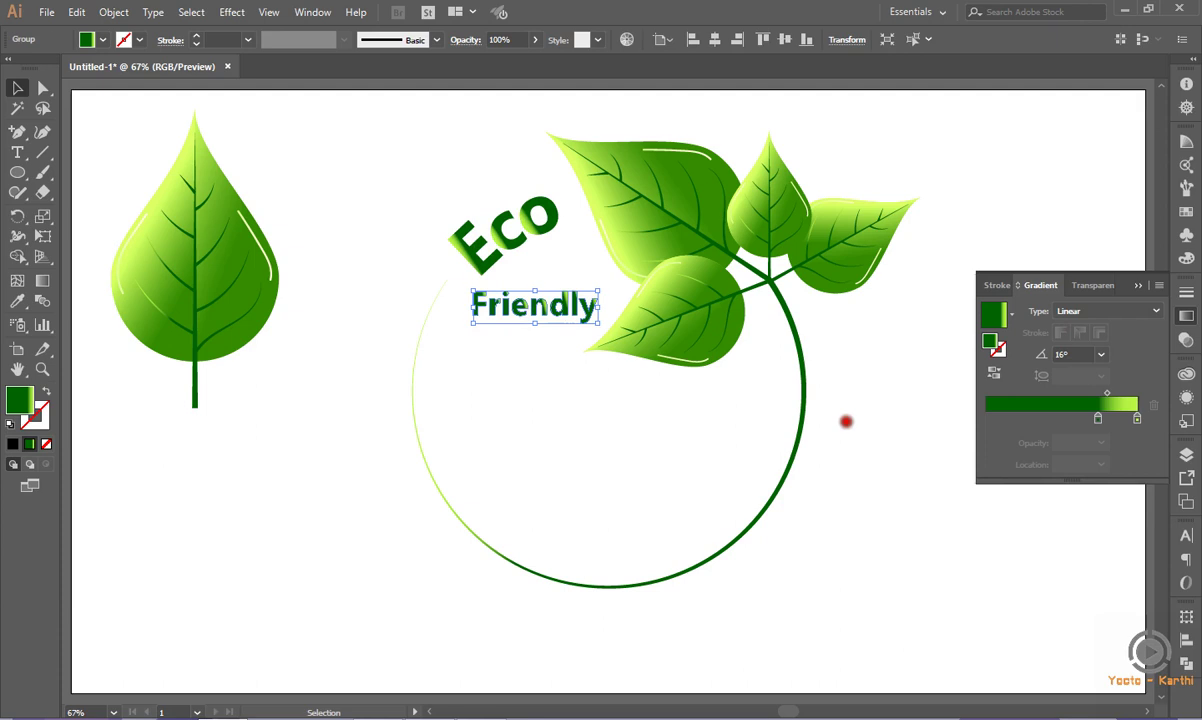
pyautogui.click(846, 421)
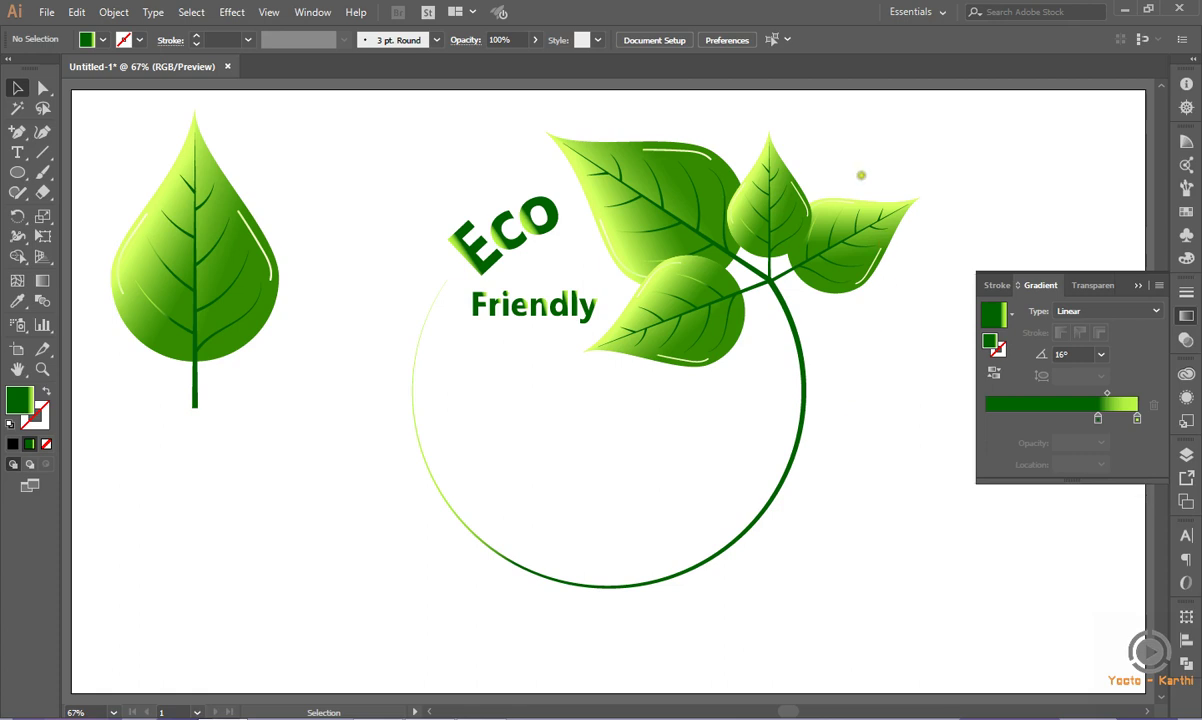
# Group the four leaves, the ring and the Eco text together.
pyautogui.click(828, 269)
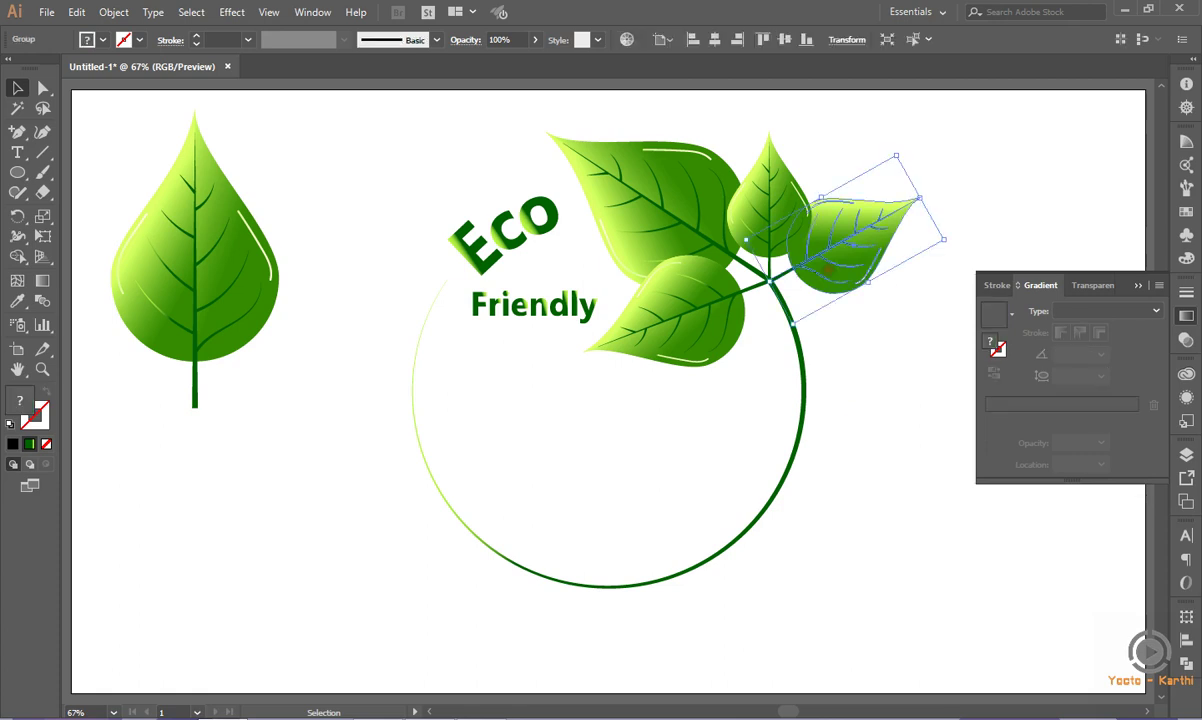
pyautogui.keyDown('shift'); pyautogui.click(665, 305); pyautogui.keyUp('shift')
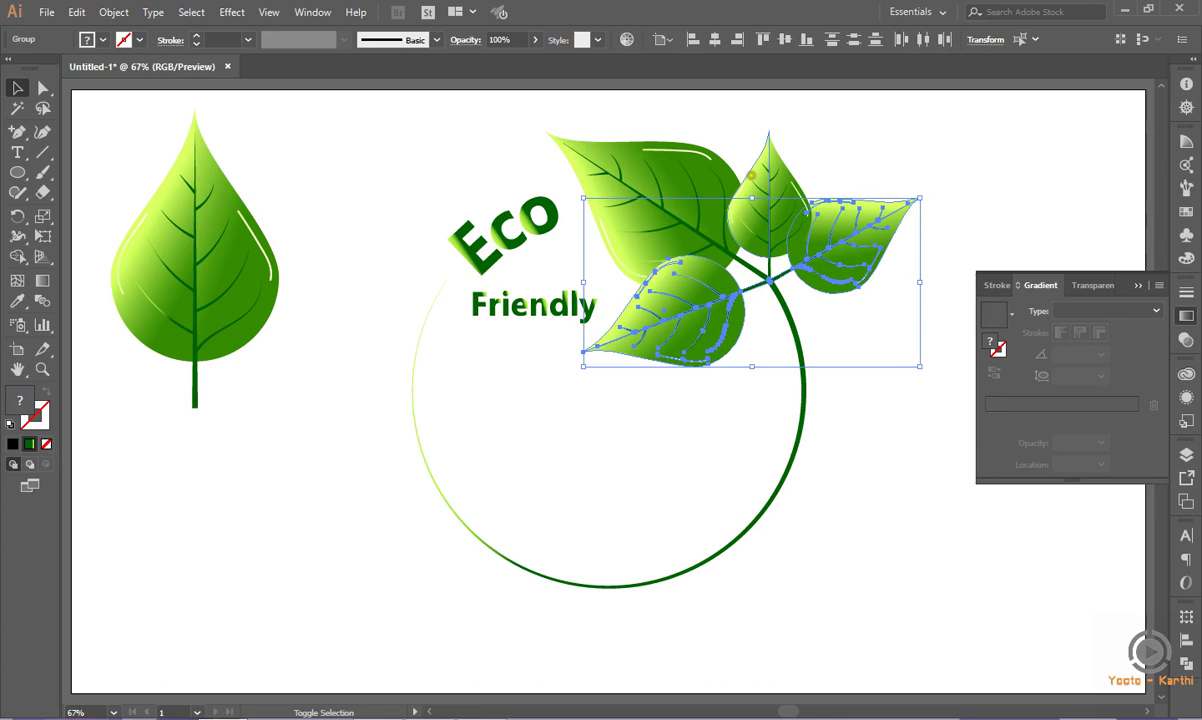
pyautogui.keyDown('shift'); pyautogui.click(752, 176); pyautogui.keyUp('shift')
pyautogui.keyDown('shift'); pyautogui.click(660, 183); pyautogui.keyUp('shift')
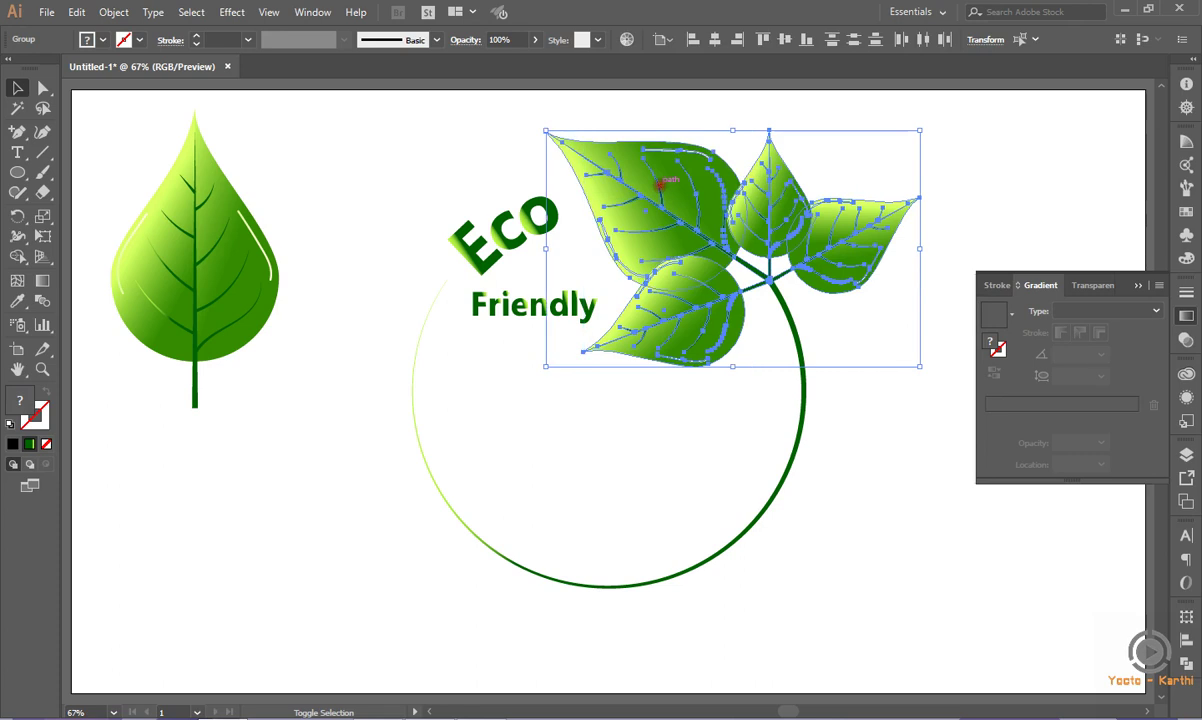
pyautogui.keyDown('shift'); pyautogui.click(802, 397); pyautogui.keyUp('shift')
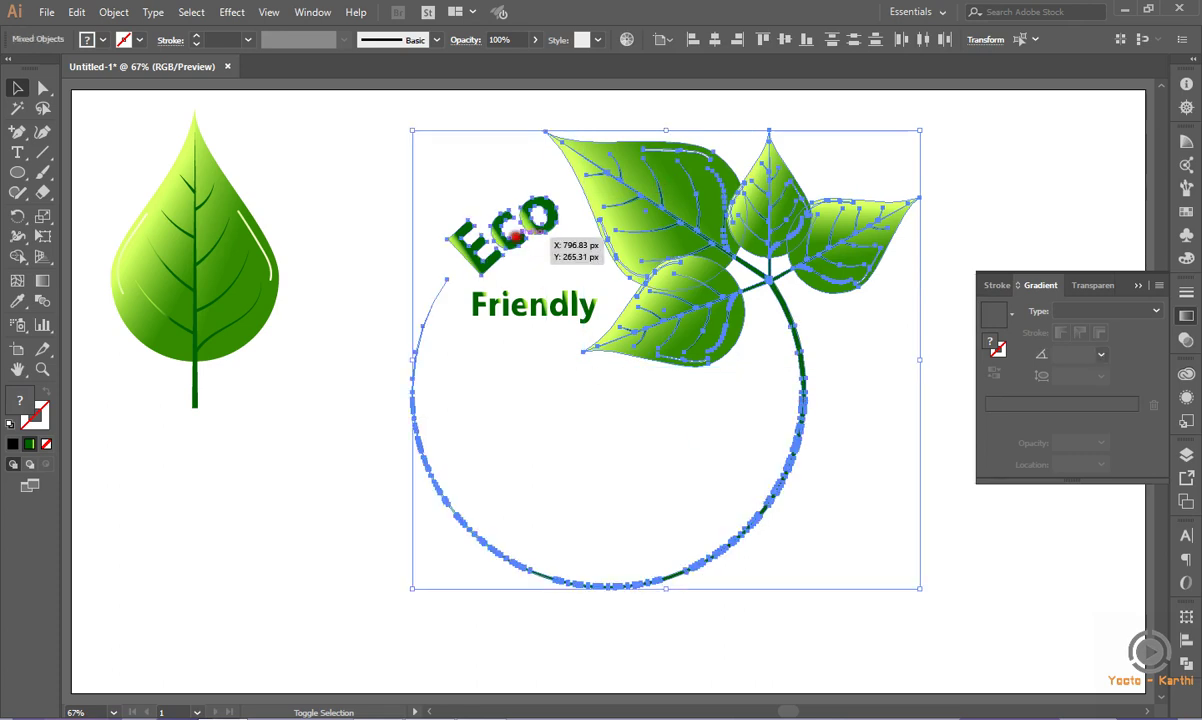
pyautogui.moveTo(494, 245); pyautogui.dragTo(506, 243)
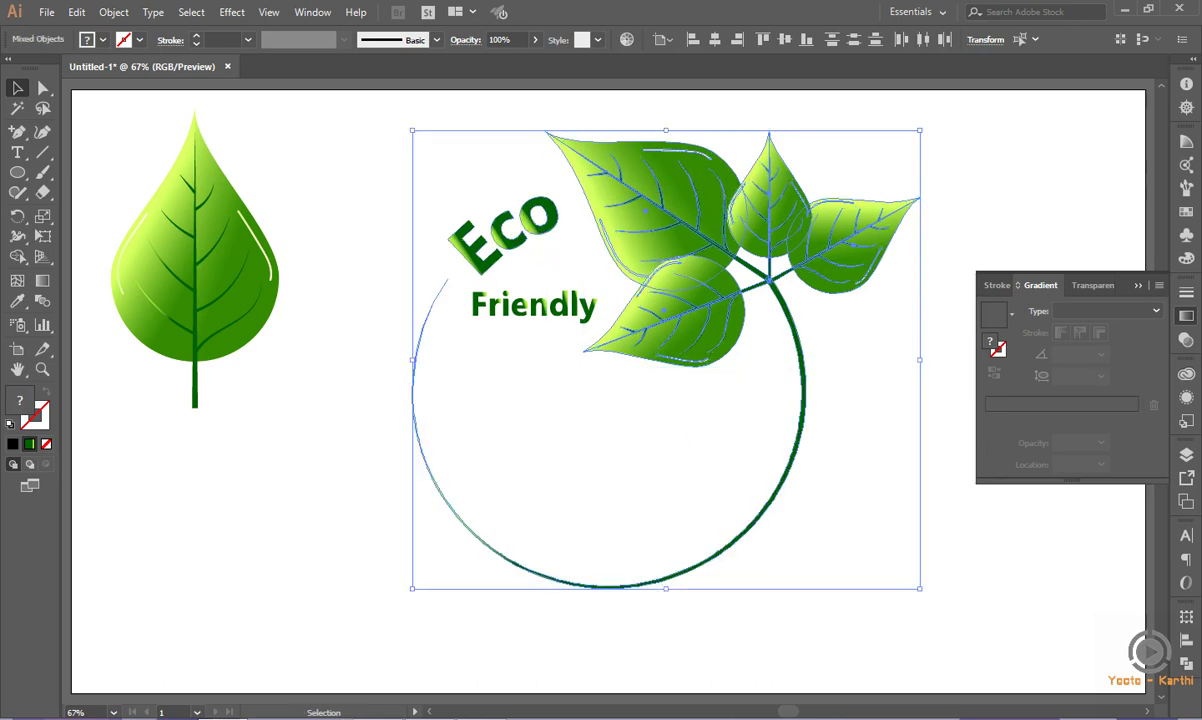
pyautogui.click(113, 12)
pyautogui.click(135, 74)
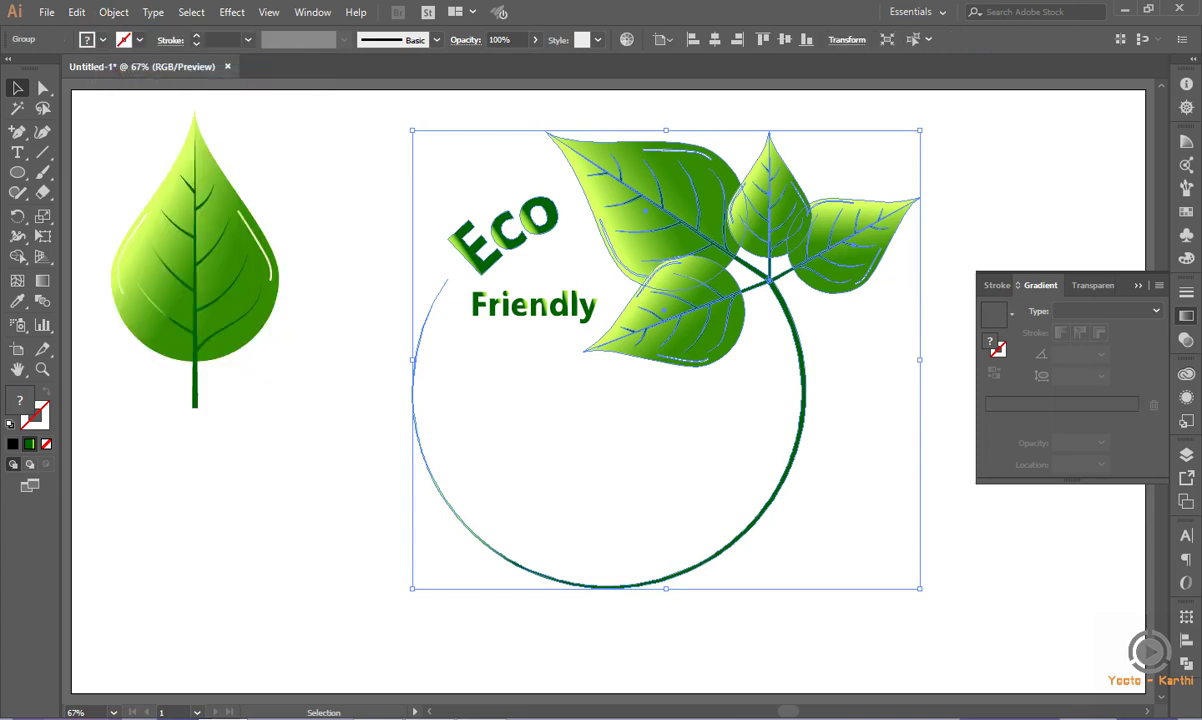
# Make a 40% uniformly scaled copy of the group via Transform > Scale.
pyautogui.press('ctrl')
pyautogui.rightClick(690, 321)
pyautogui.moveTo(741, 464)
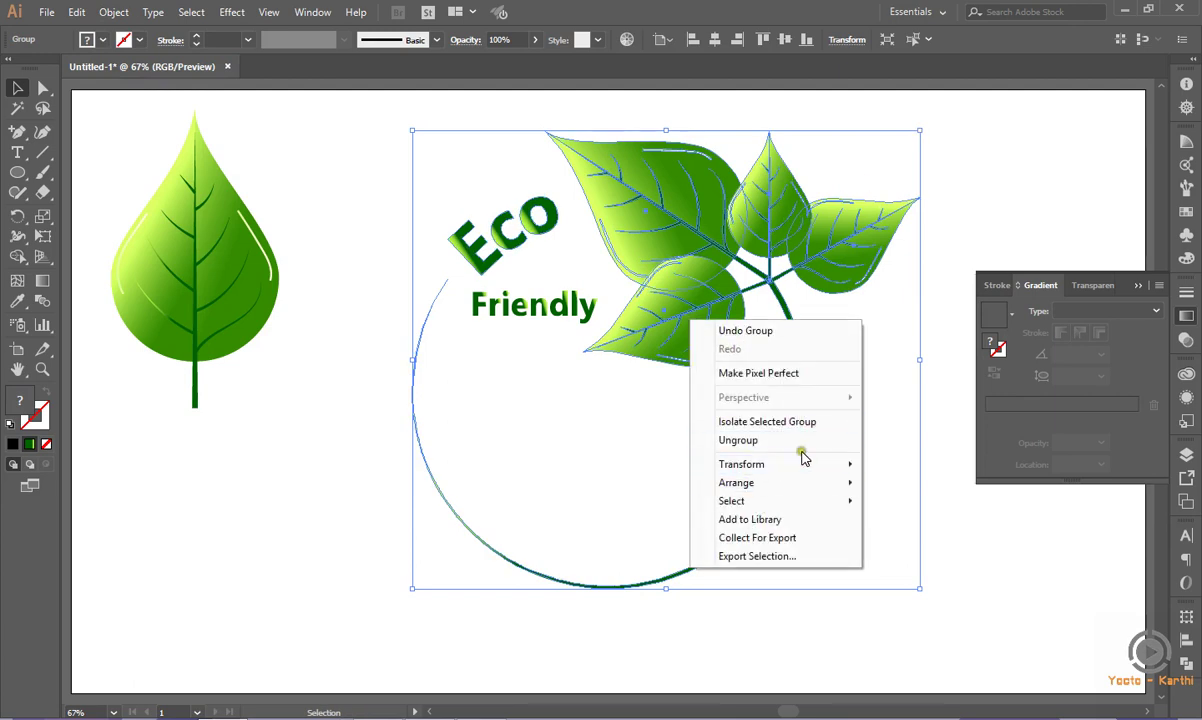
pyautogui.click(900, 543)
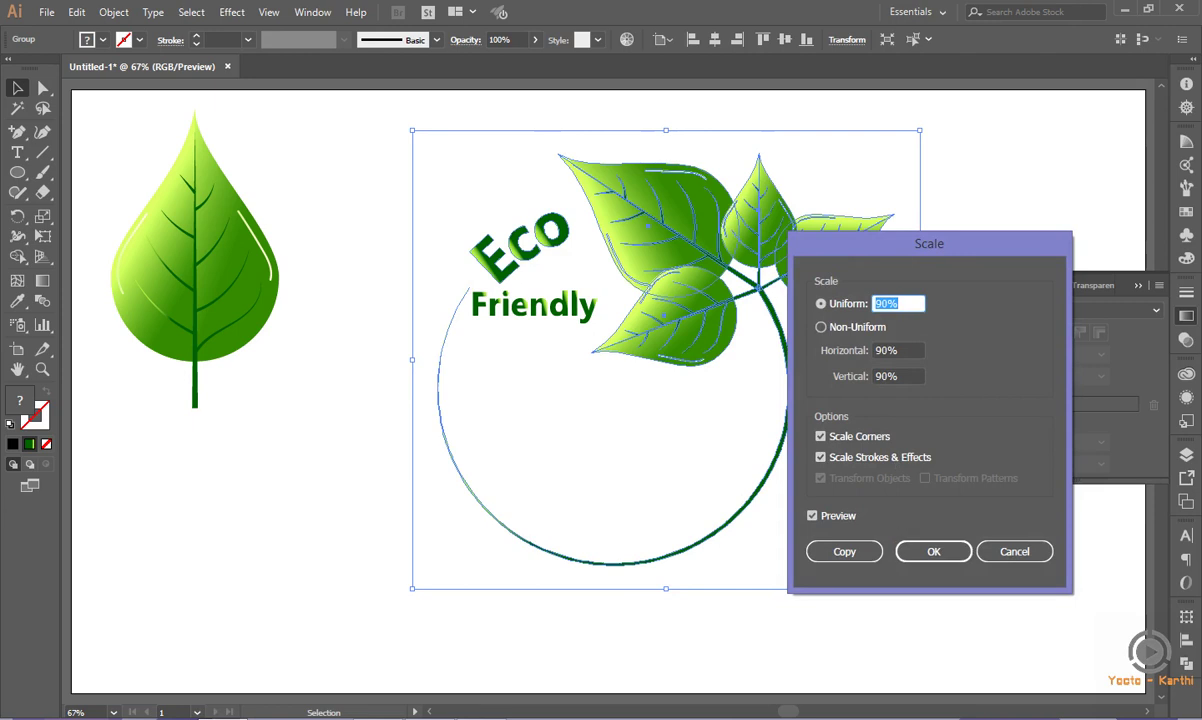
pyautogui.press('Down')
pyautogui.press('Down')
pyautogui.press('Down')
pyautogui.press('Down')
pyautogui.press('Down')
pyautogui.press('Down')
pyautogui.press('Down')
pyautogui.press('Down')
pyautogui.press('Down')
pyautogui.press('Down')
pyautogui.press('Down')
pyautogui.press('Down')
pyautogui.press('Down')
pyautogui.press('Down')
pyautogui.press('Down')
pyautogui.press('Down')
pyautogui.press('Down')
pyautogui.press('Down')
pyautogui.press('Down')
pyautogui.press('Down')
pyautogui.press('Down')
pyautogui.press('Down')
pyautogui.press('Down')
pyautogui.press('Down')
pyautogui.press('Down')
pyautogui.press('Down')
pyautogui.press('Down')
pyautogui.press('Down')
pyautogui.press('Down')
pyautogui.press('Down')
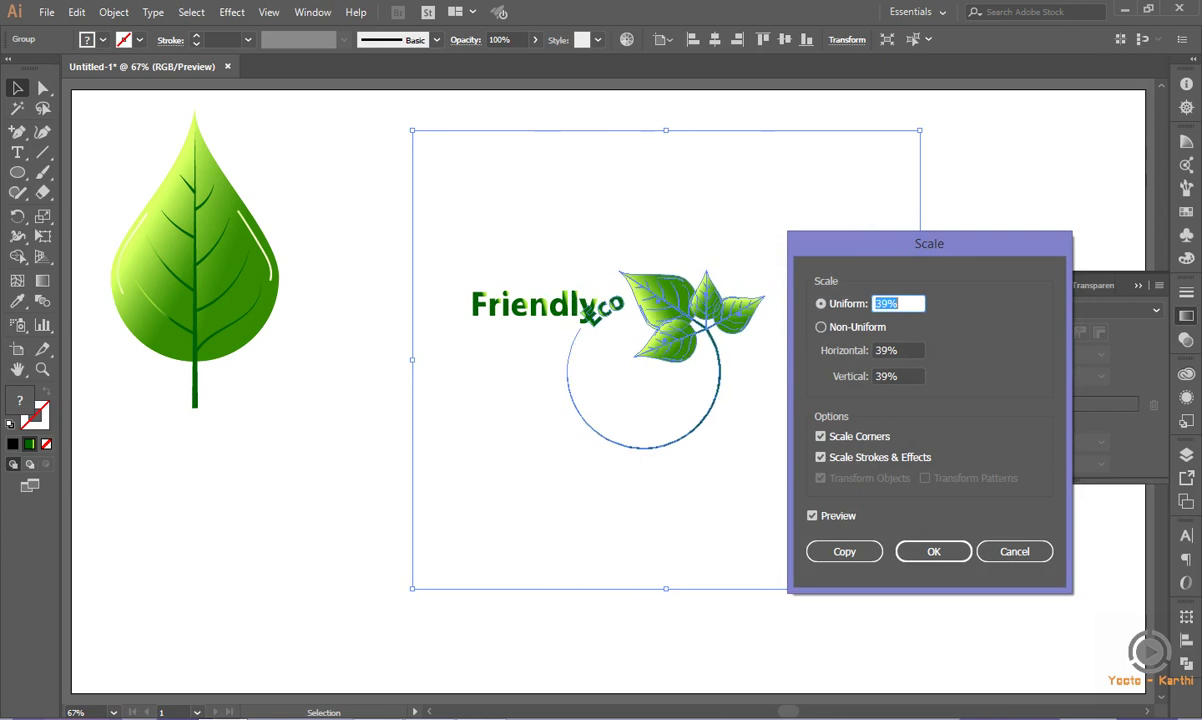
pyautogui.press('Up')
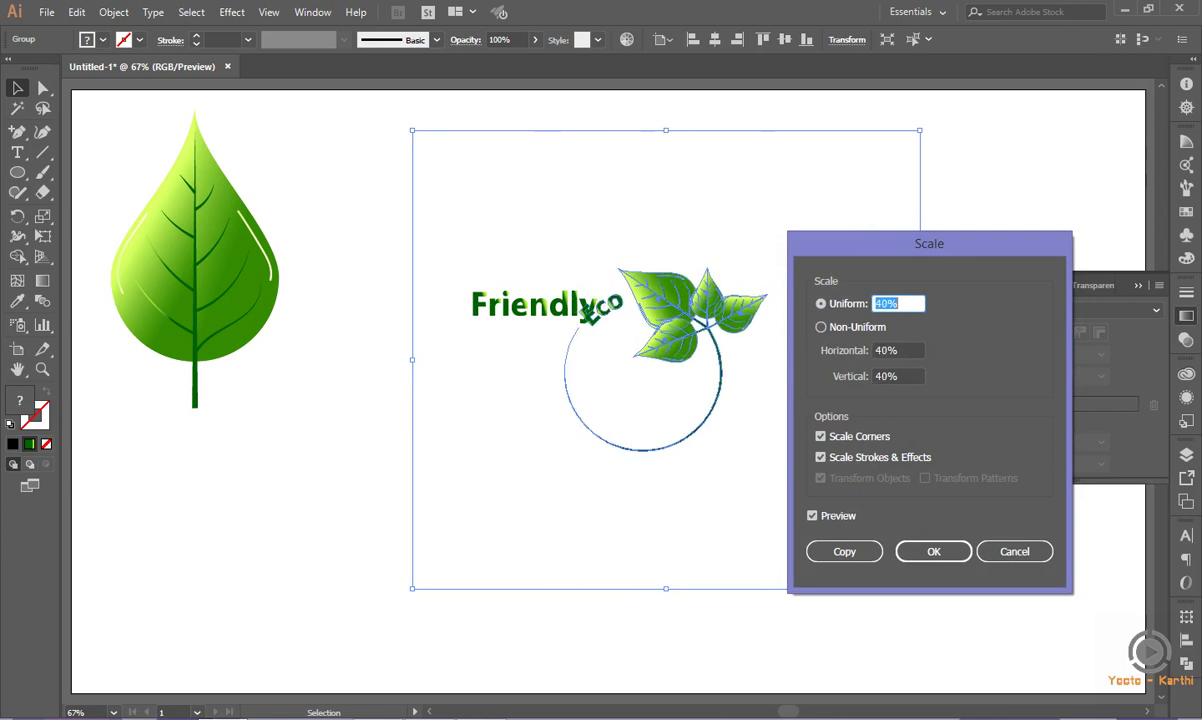
pyautogui.click(844, 551)
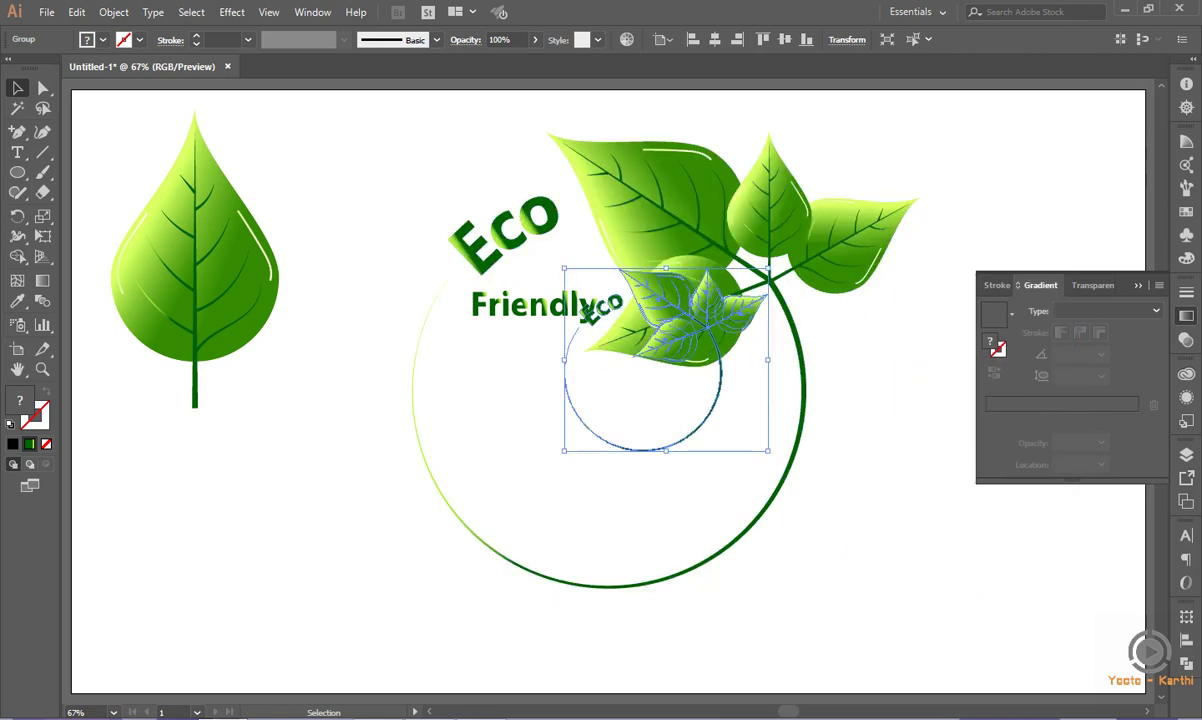
# Bottom-align the small copy to the large artwork as key object.
pyautogui.keyDown('shift'); pyautogui.click(764, 508); pyautogui.keyUp('shift')
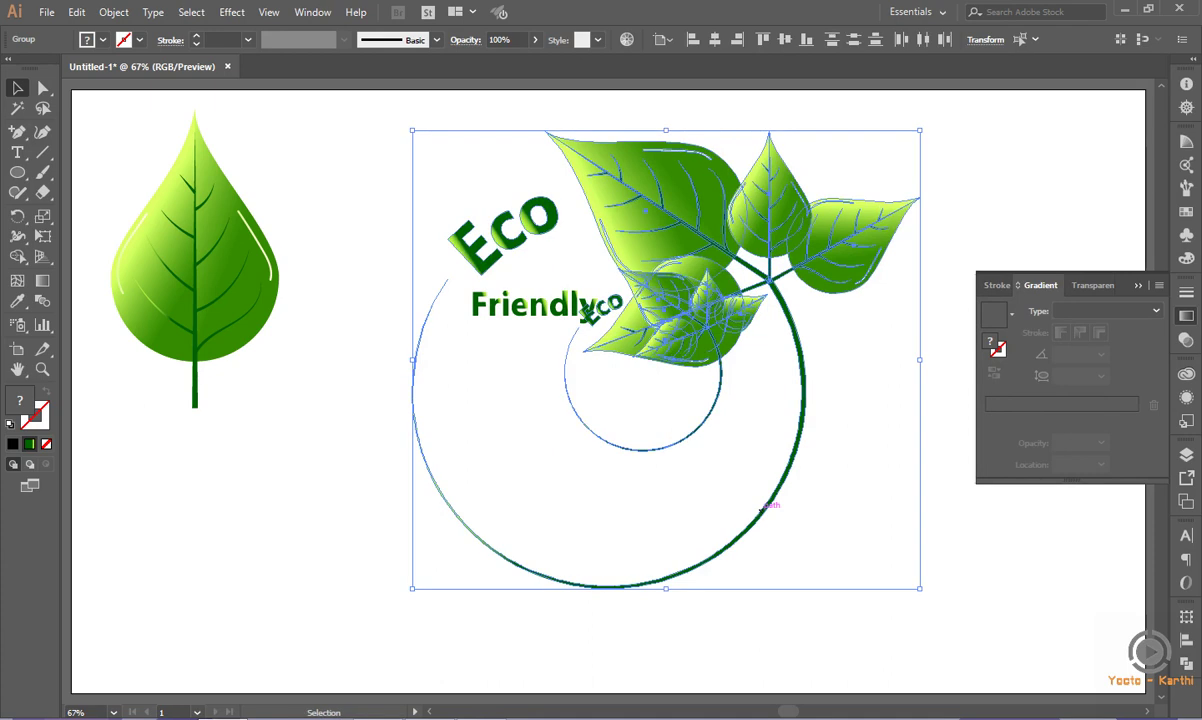
pyautogui.click(764, 508)
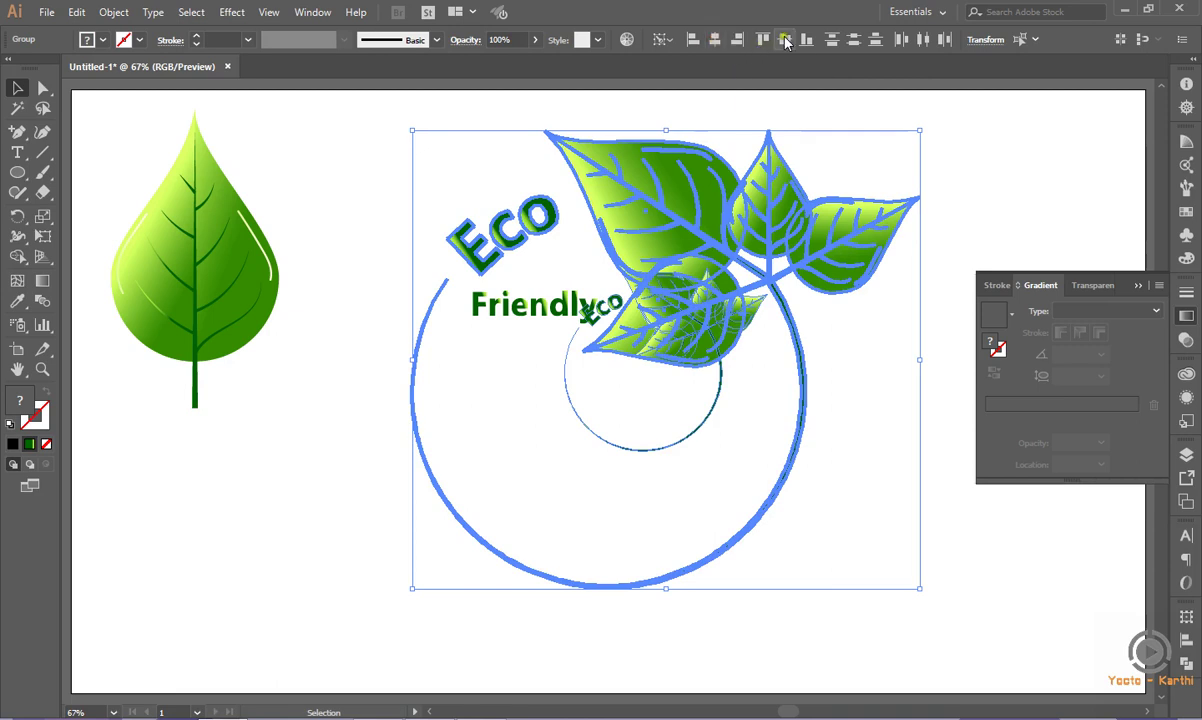
pyautogui.click(805, 40)
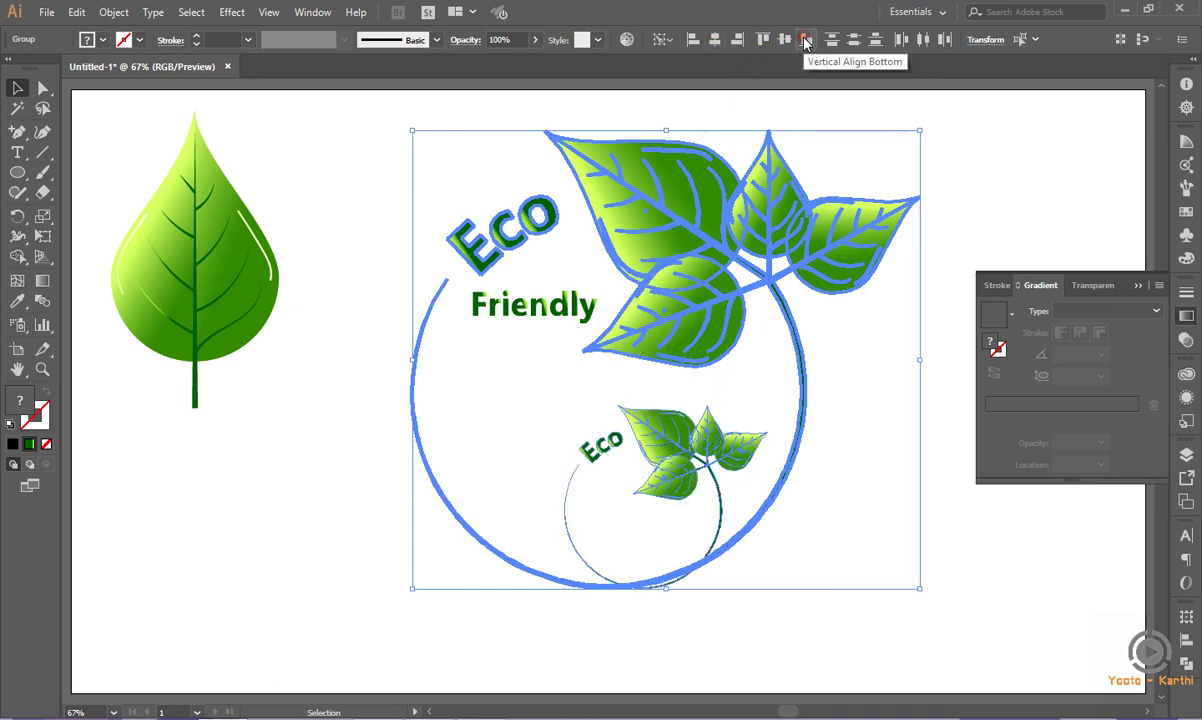
pyautogui.click(958, 372)
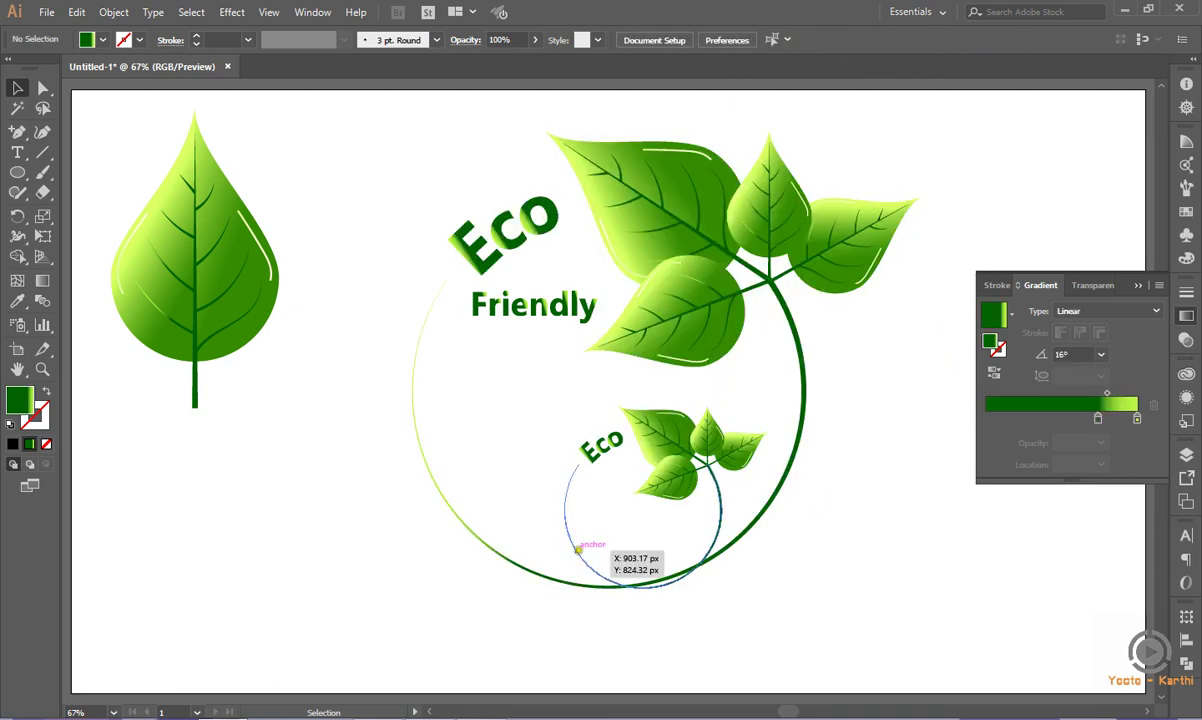
# Nudge the small emblem copy slightly left inside the large ring.
pyautogui.click(577, 549)
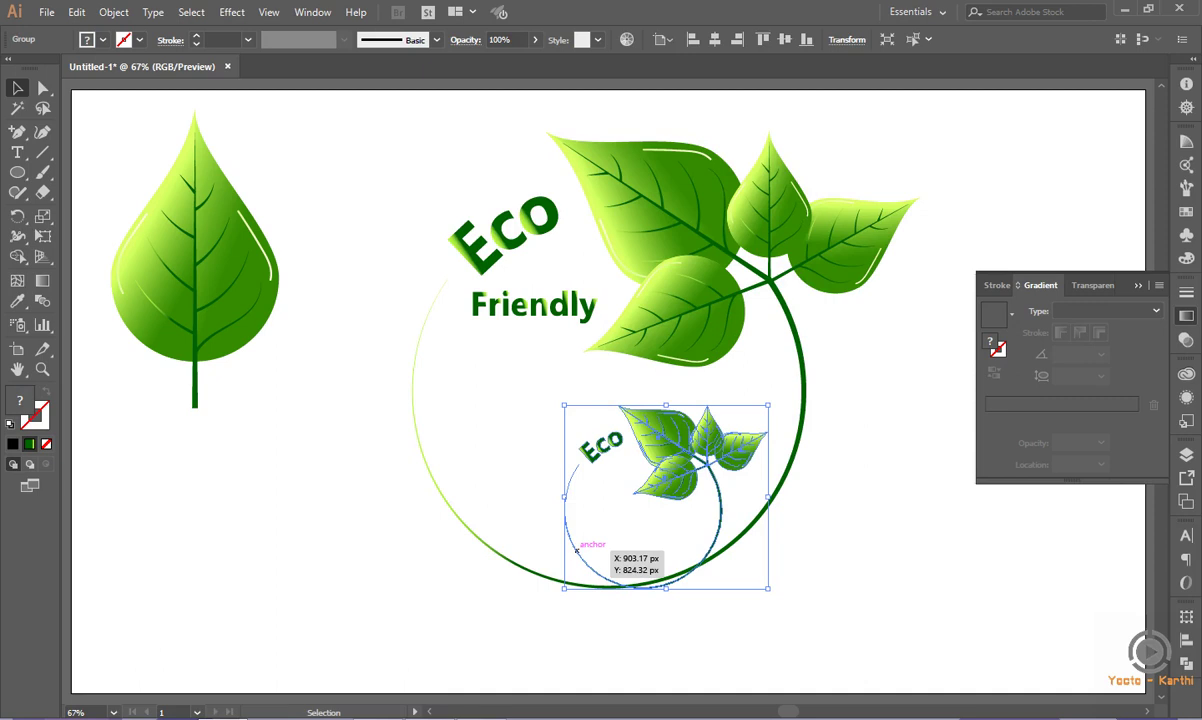
pyautogui.moveTo(577, 549); pyautogui.dragTo(559, 550)
pyautogui.press('Left')
pyautogui.press('Left')
pyautogui.press('Left')
pyautogui.press('Left')
pyautogui.press('Left')
pyautogui.press('Left')
pyautogui.press('Left')
pyautogui.press('Left')
pyautogui.press('Left')
pyautogui.press('Left')
pyautogui.press('Left')
pyautogui.press('Left')
pyautogui.press('Left')
pyautogui.press('Left')
pyautogui.click(775, 450)
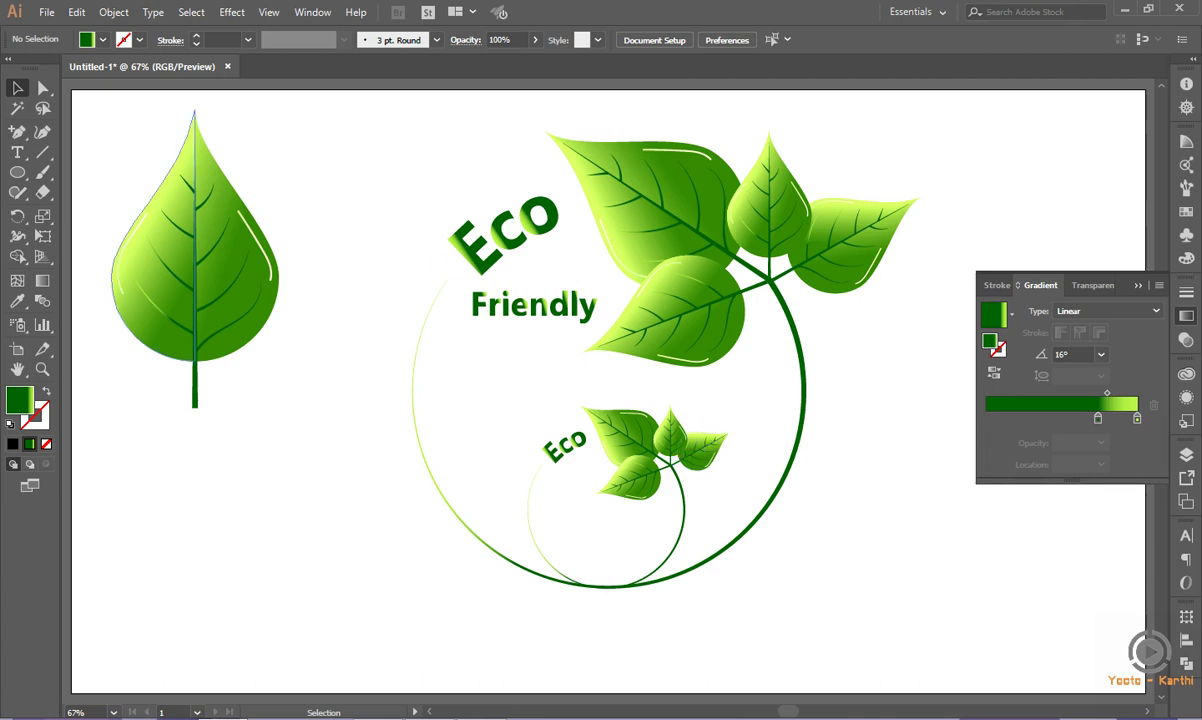
pyautogui.click(17, 172)
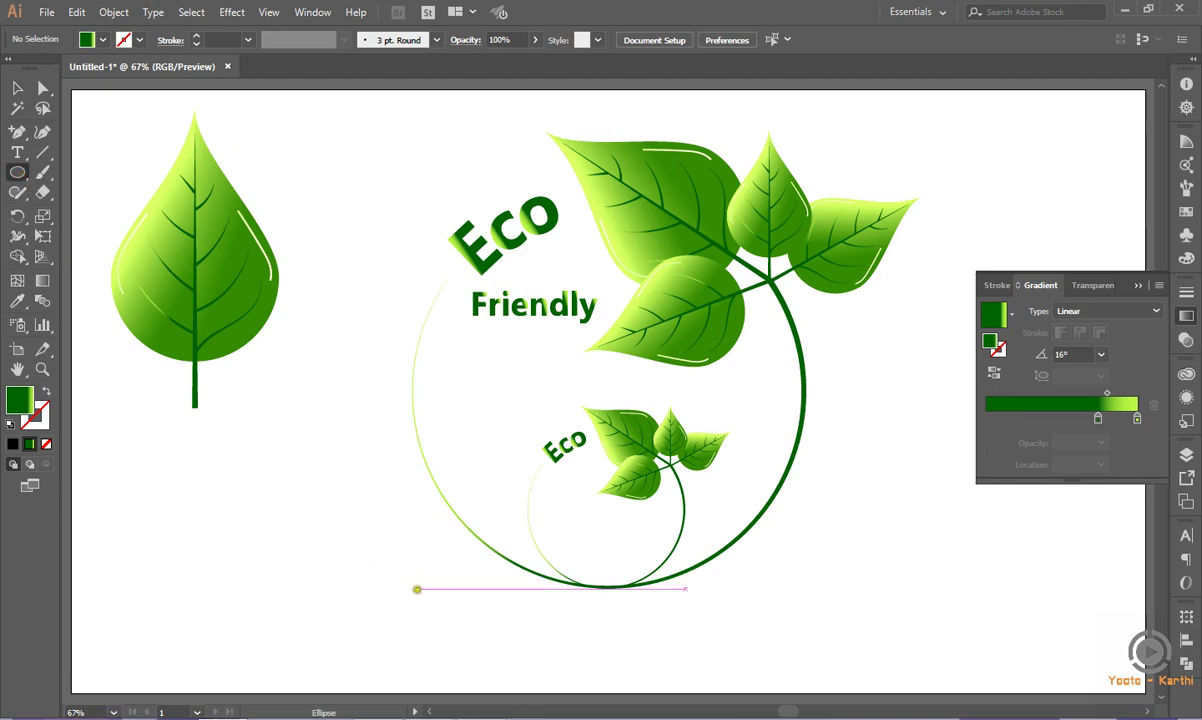
# Draw a wide flat ellipse under the ring with a radial gradient at 1068% aspect ratio.
pyautogui.moveTo(415, 589)
pyautogui.mouseDown()
pyautogui.moveTo(853, 634)
pyautogui.moveTo(811, 632)
pyautogui.mouseUp()
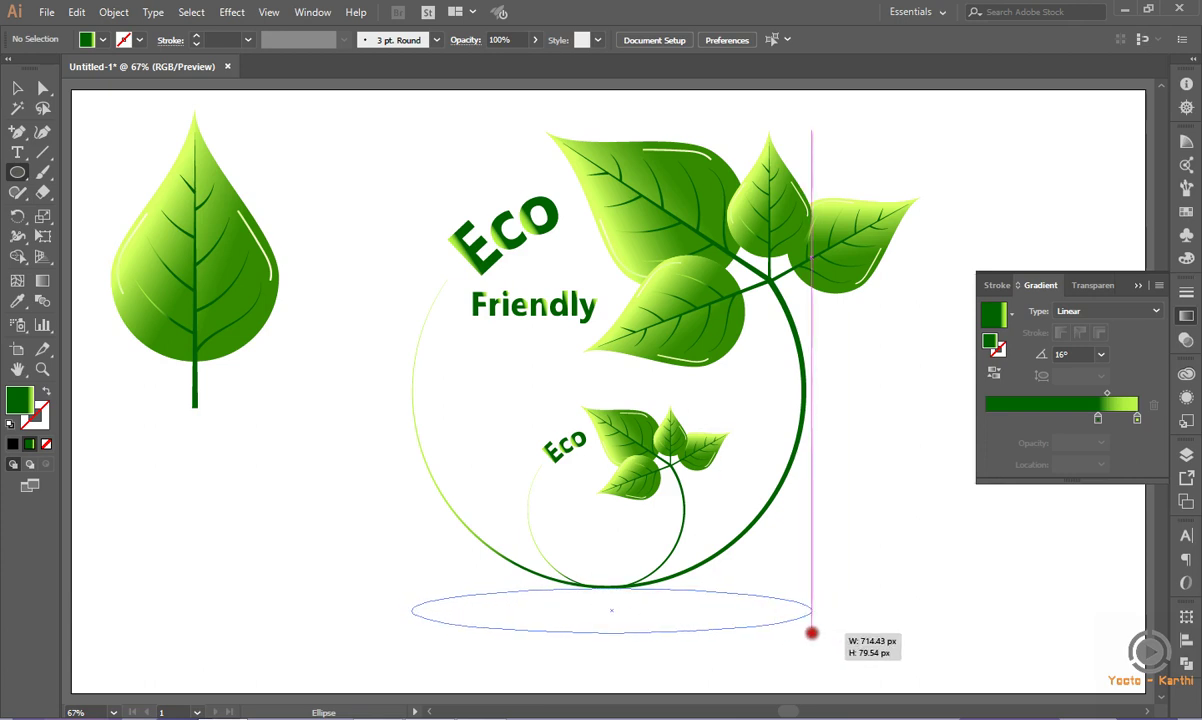
pyautogui.moveTo(811, 632); pyautogui.dragTo(811, 632)
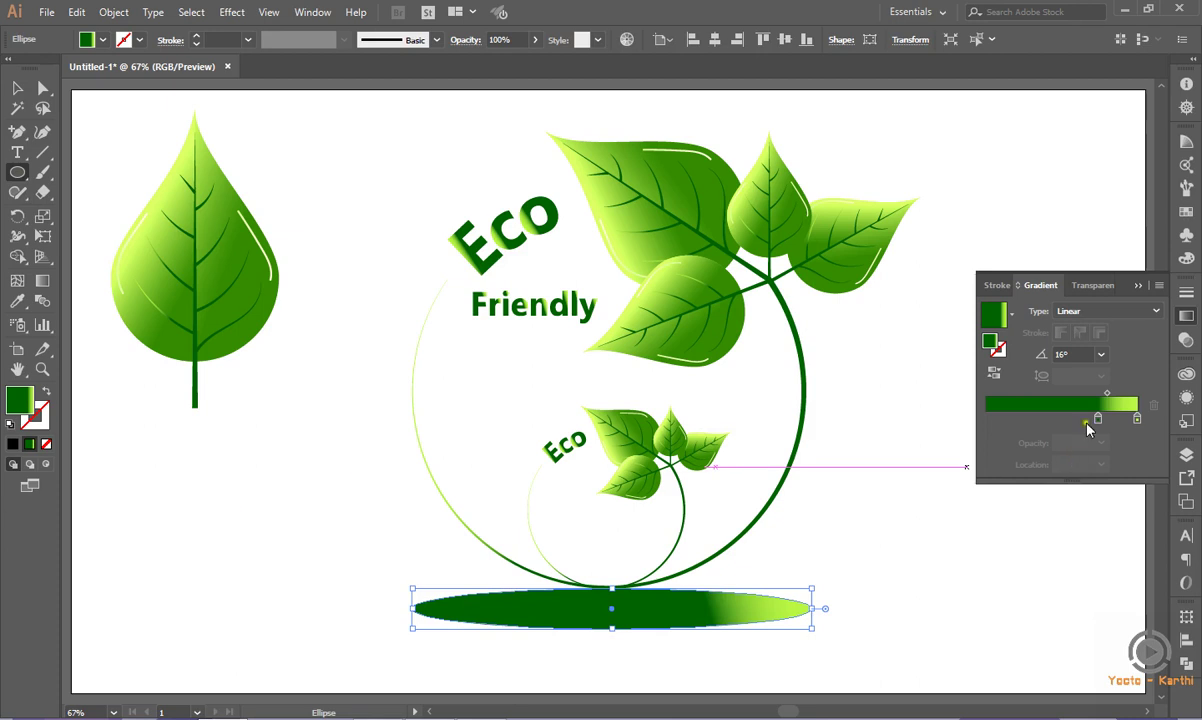
pyautogui.click(1110, 311)
pyautogui.click(1083, 347)
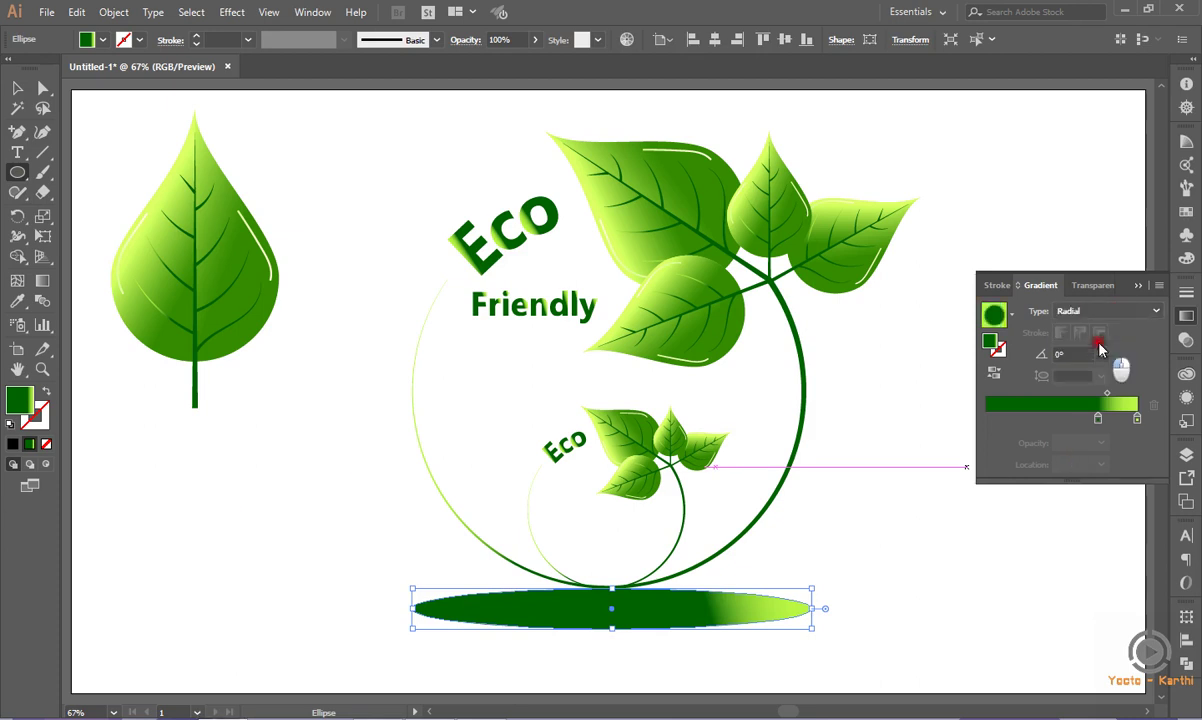
pyautogui.click(1075, 354)
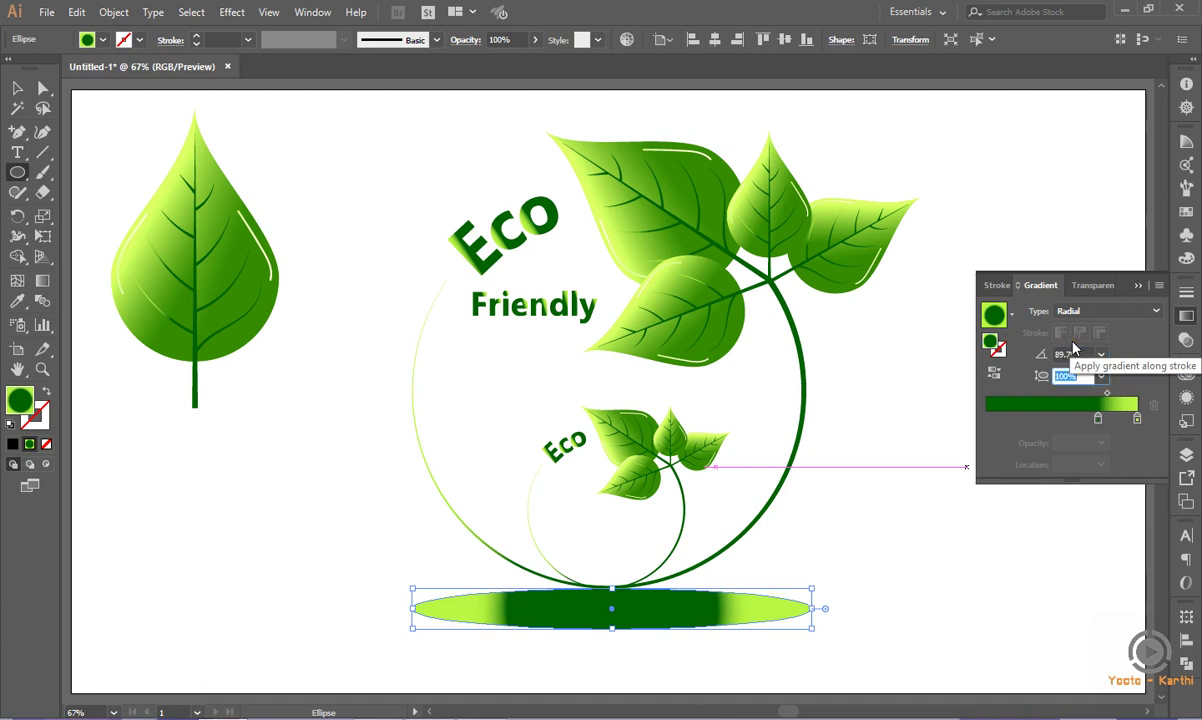
pyautogui.write('1068')
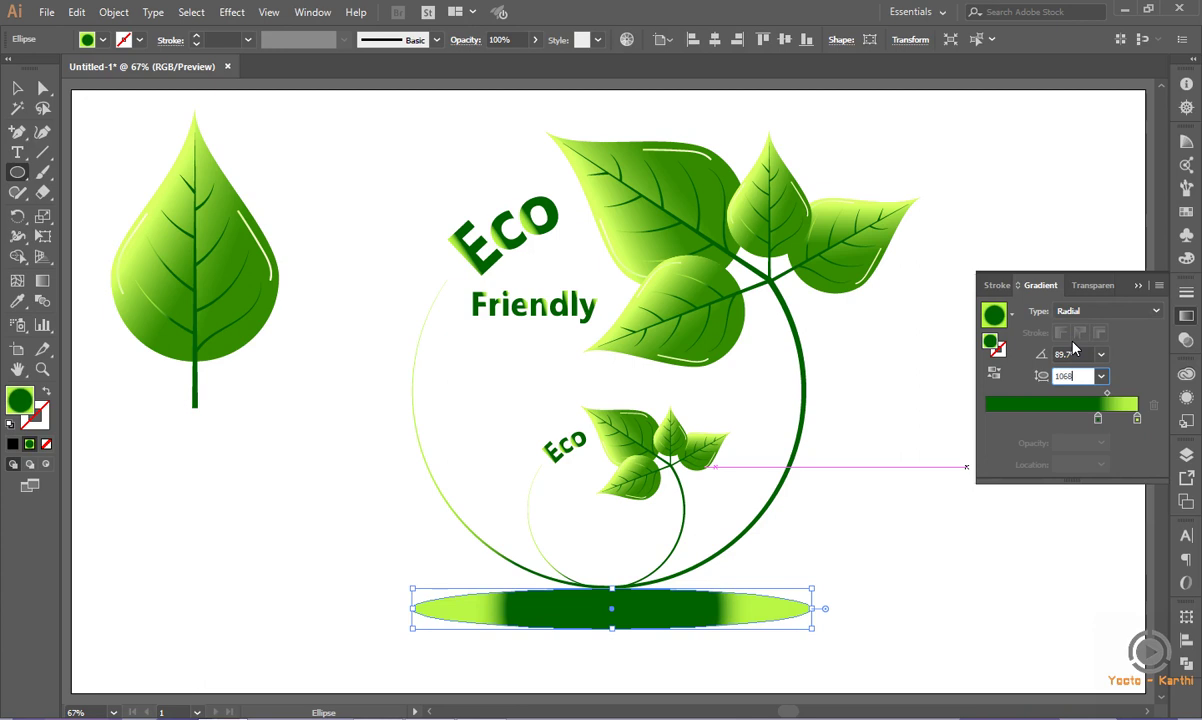
pyautogui.press('Return')
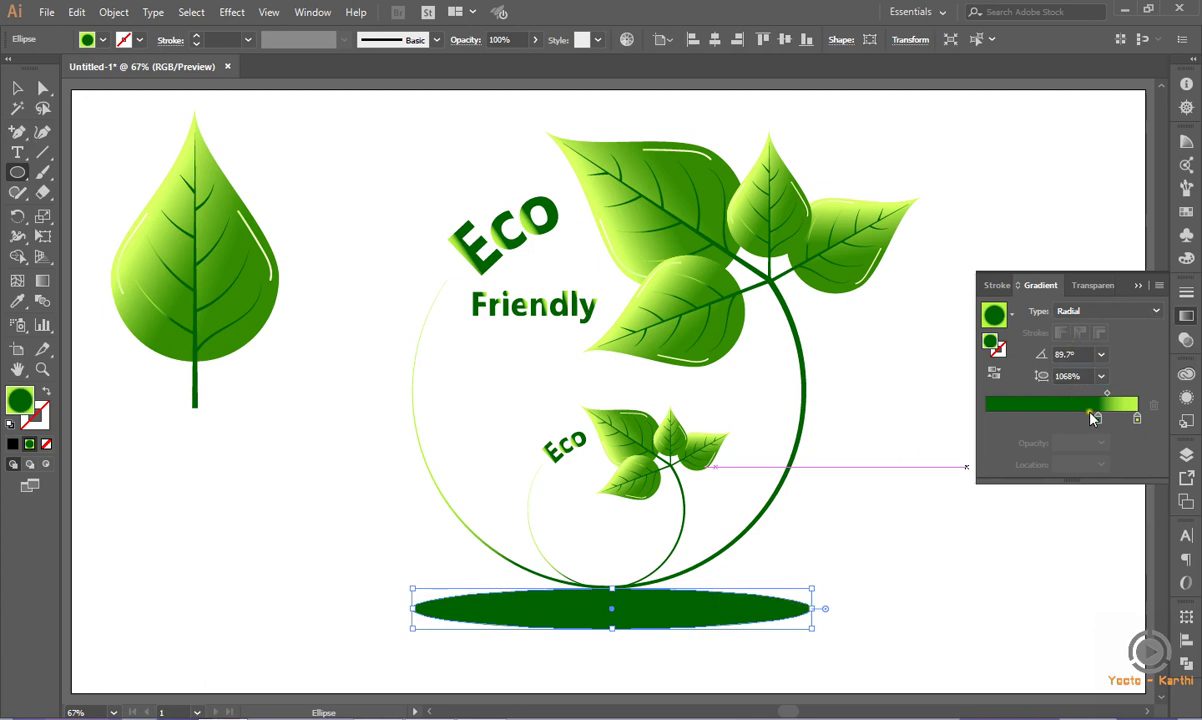
# Set the gradient's left stop to dark green #194500 and the right stop to white.
pyautogui.moveTo(1094, 420); pyautogui.dragTo(968, 424)
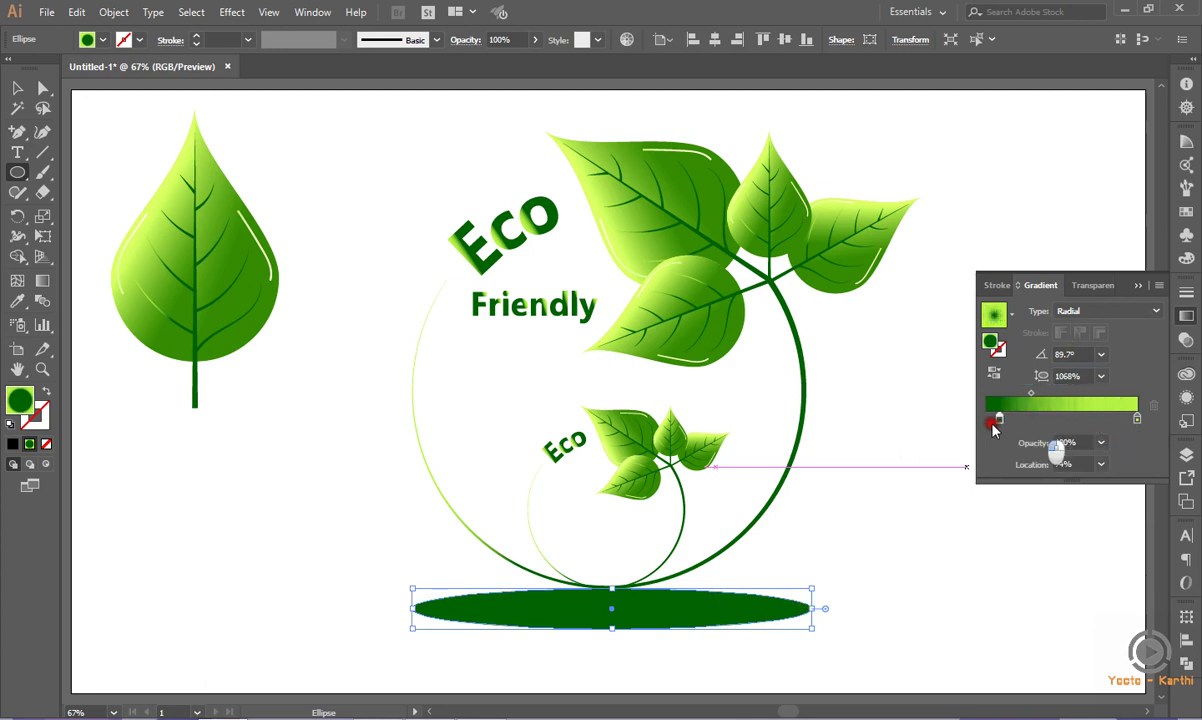
pyautogui.doubleClick(986, 418)
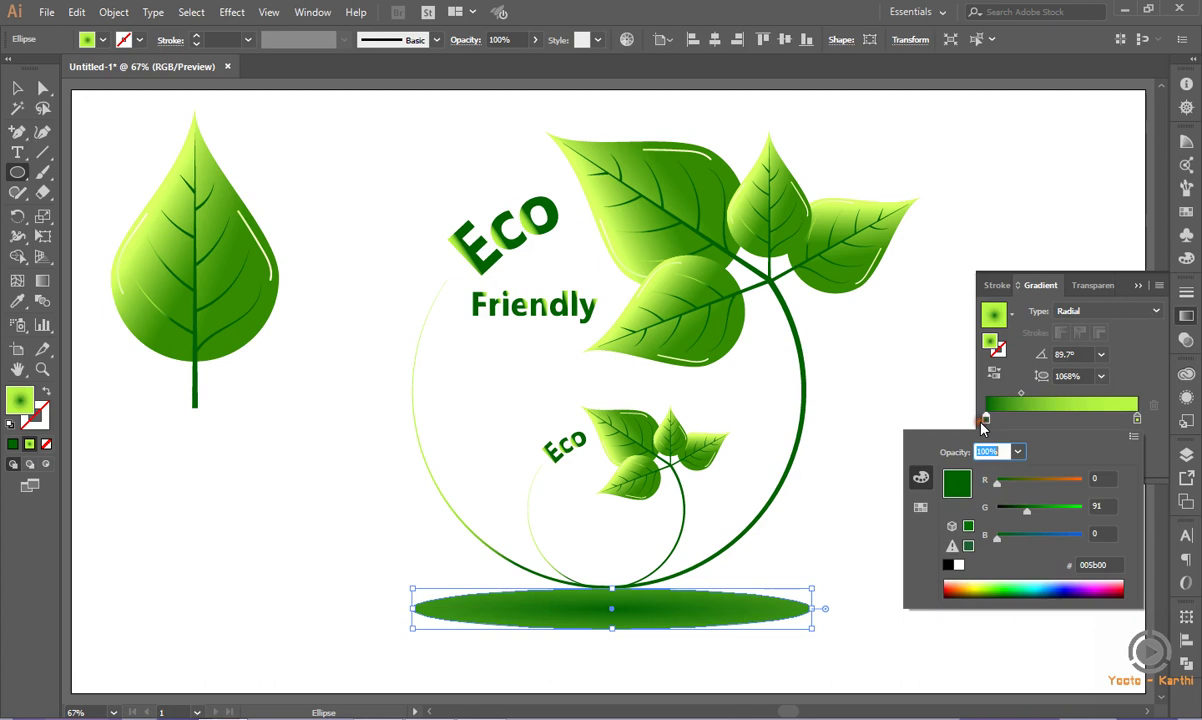
pyautogui.click(1099, 565)
pyautogui.write('194500')
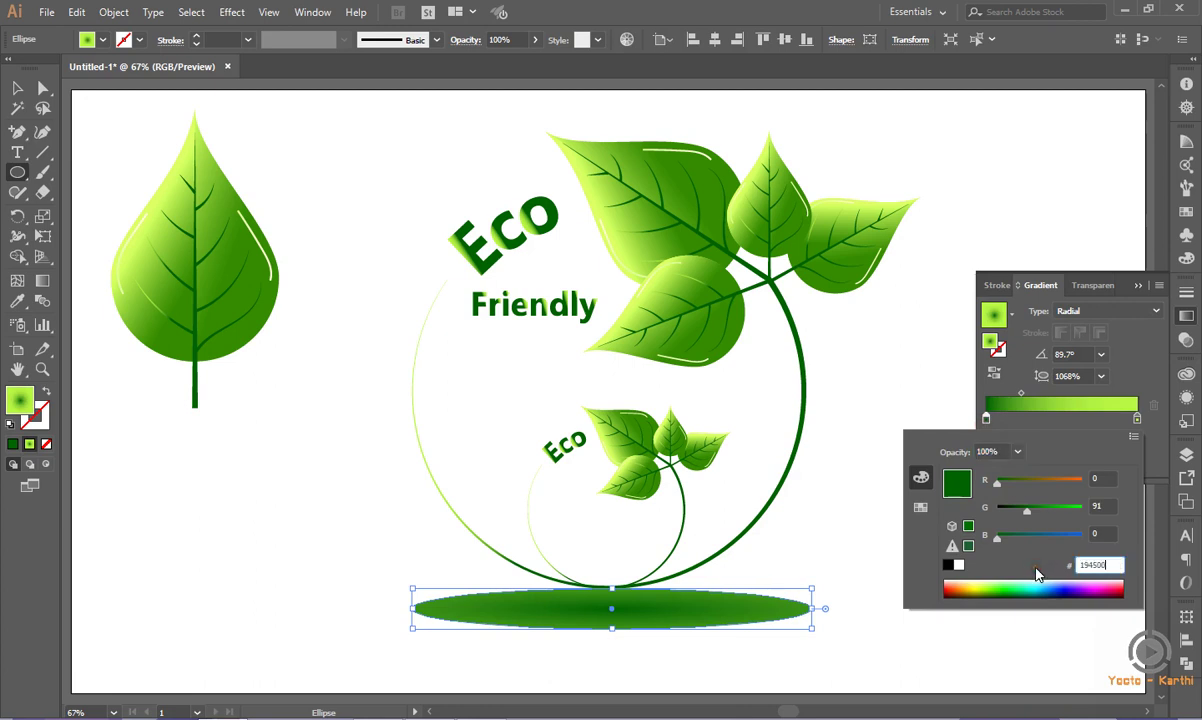
pyautogui.press('Return')
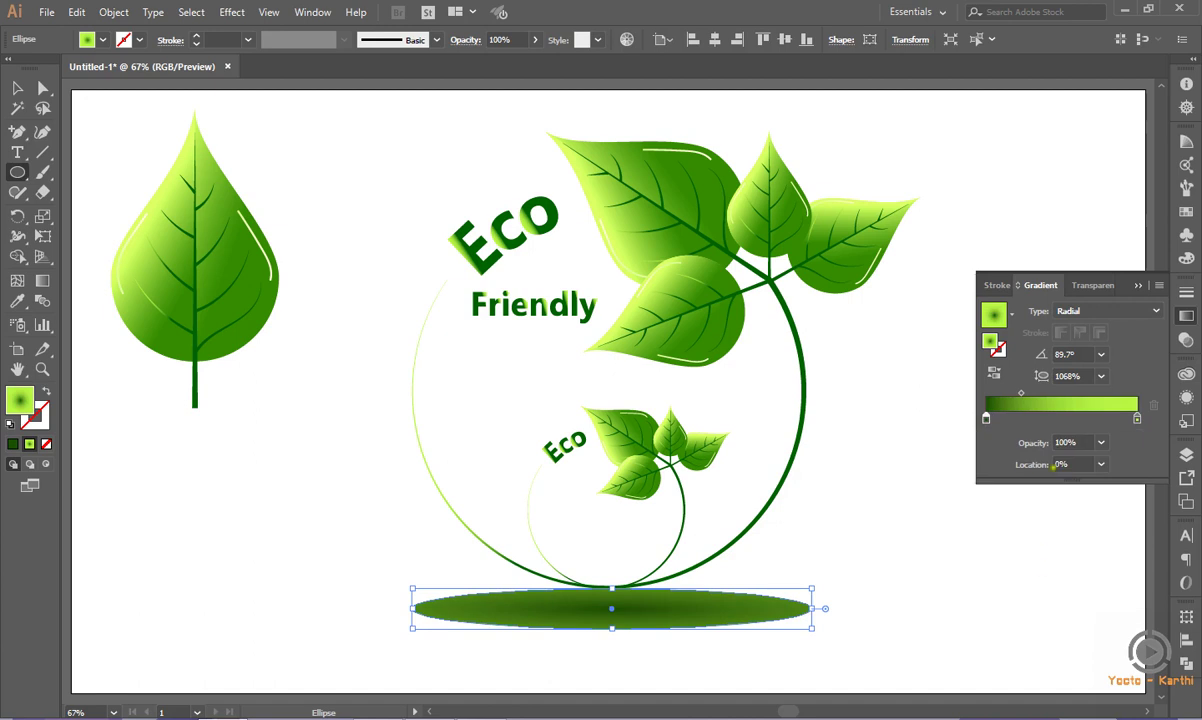
pyautogui.doubleClick(1137, 418)
pyautogui.click(1095, 565)
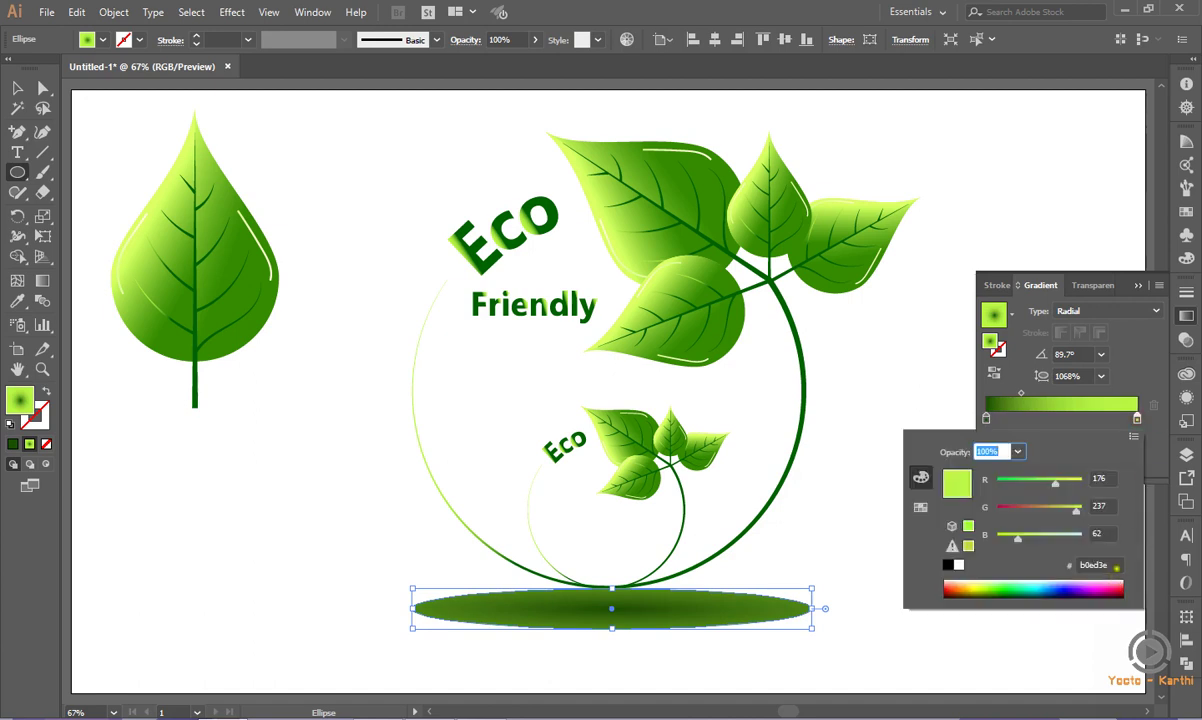
pyautogui.write('3f3f3f')
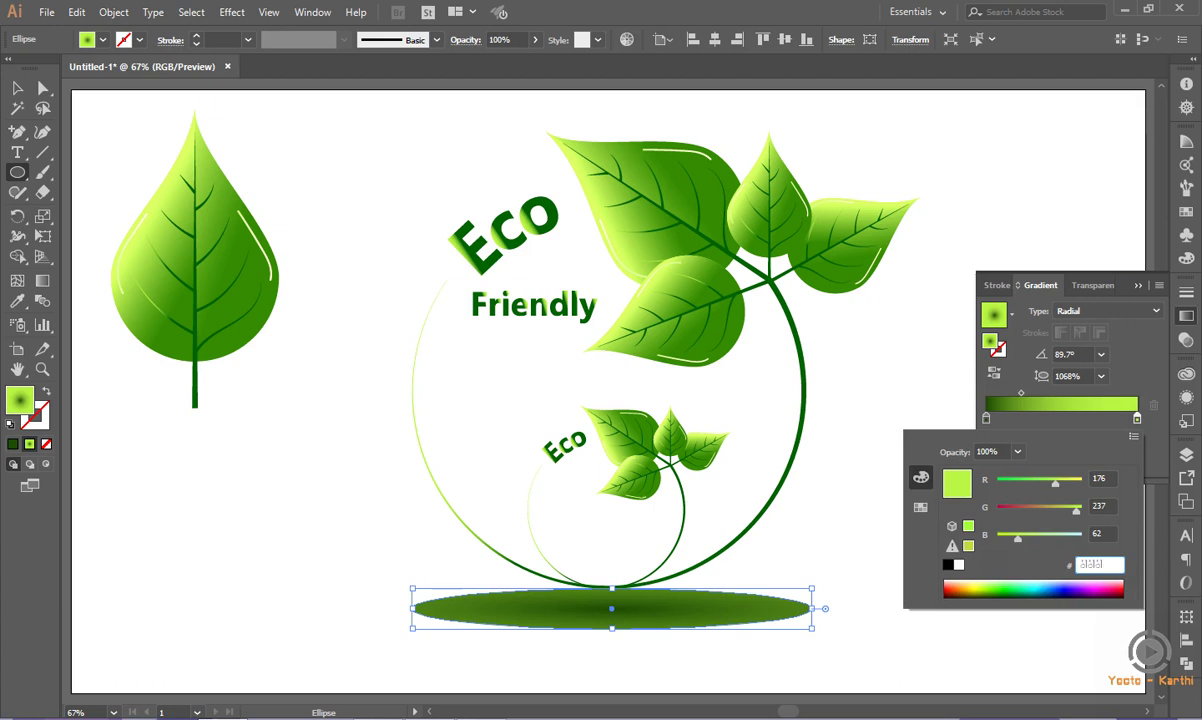
pyautogui.press('BackSpace')
pyautogui.write('4')
pyautogui.press('Return')
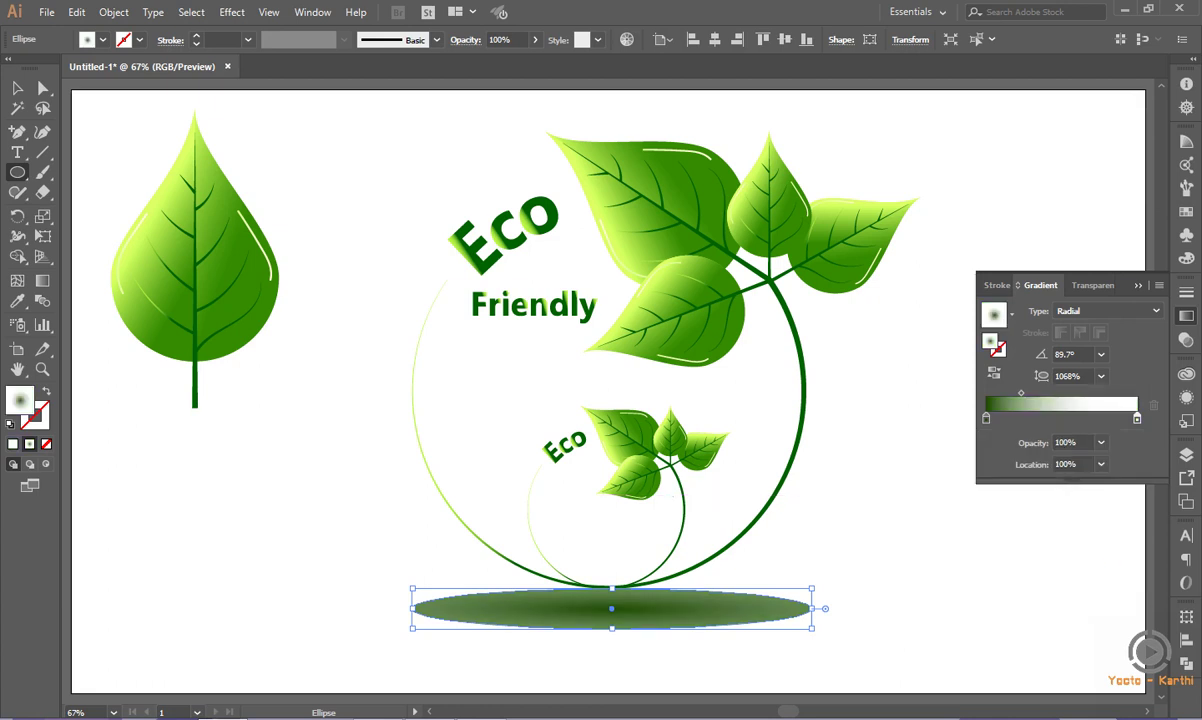
# Set the gradient midpoint to 20% and blend the ellipse with Multiply.
pyautogui.click(1030, 414)
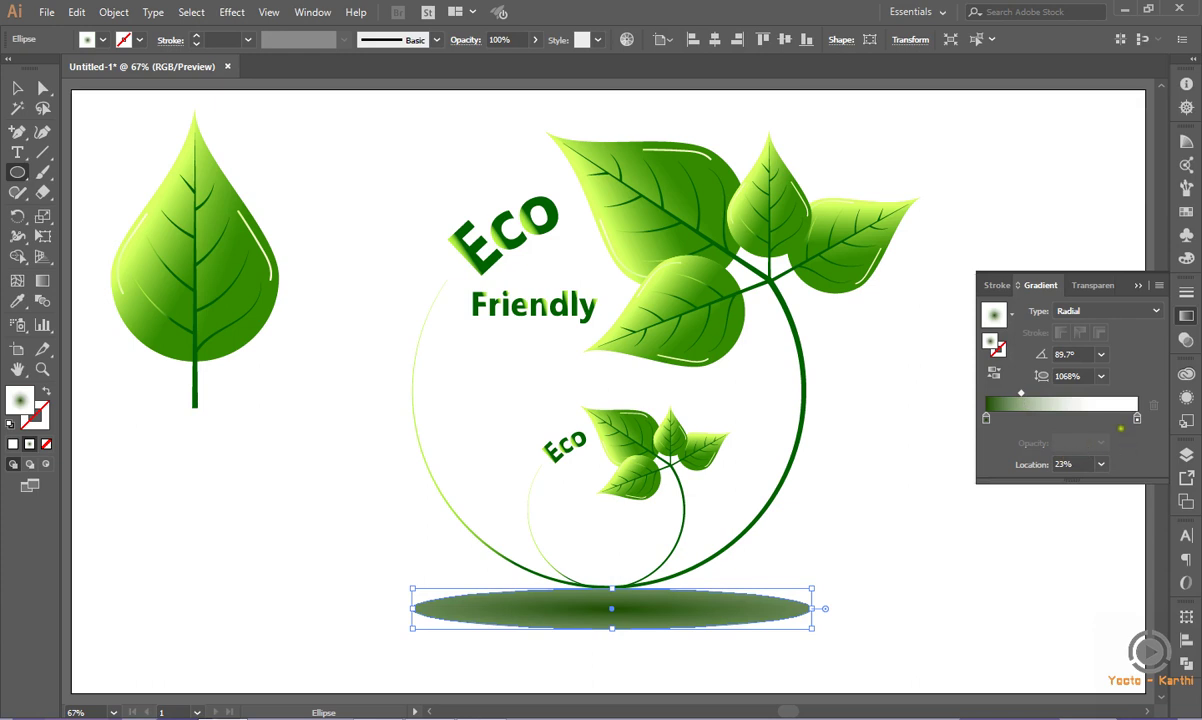
pyautogui.moveTo(1021, 393); pyautogui.dragTo(1019, 393)
pyautogui.press('Down')
pyautogui.press('Down')
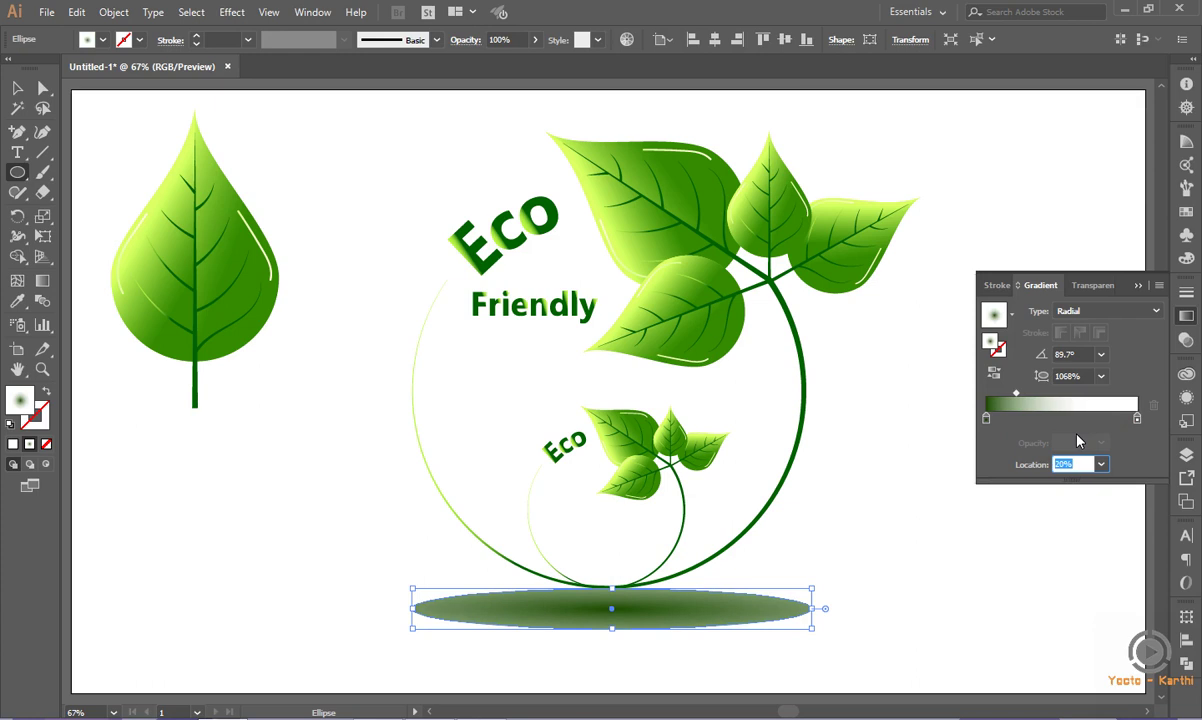
pyautogui.click(1104, 287)
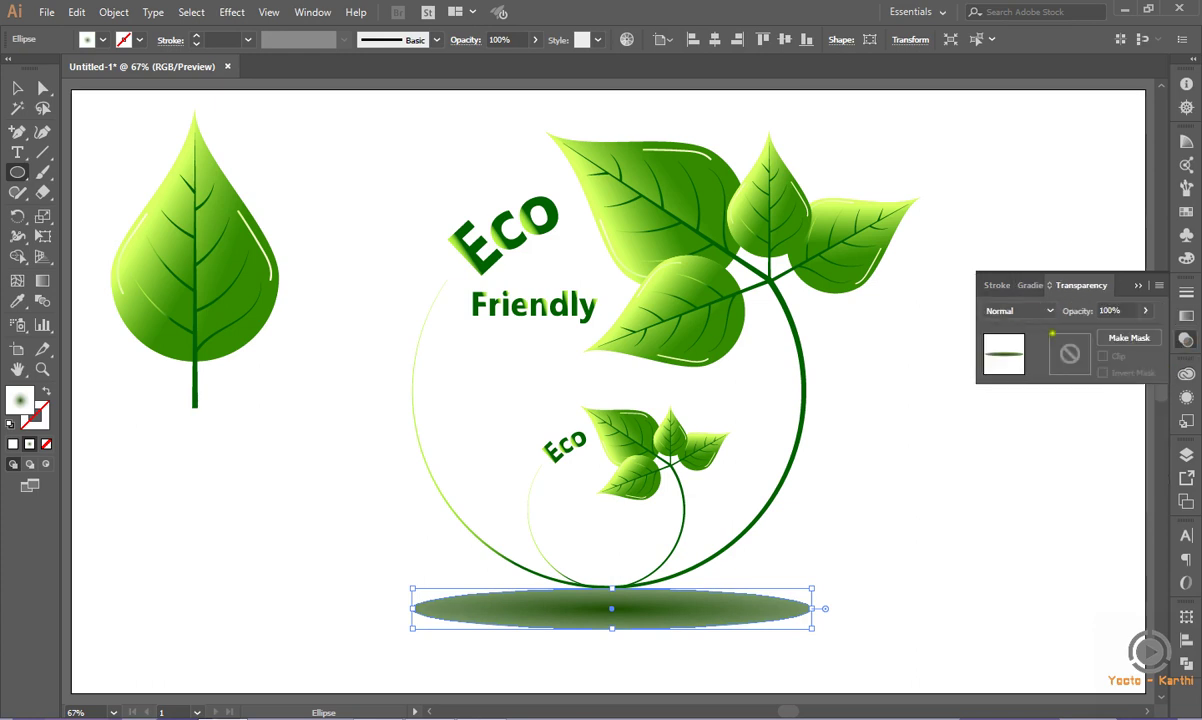
pyautogui.click(1017, 310)
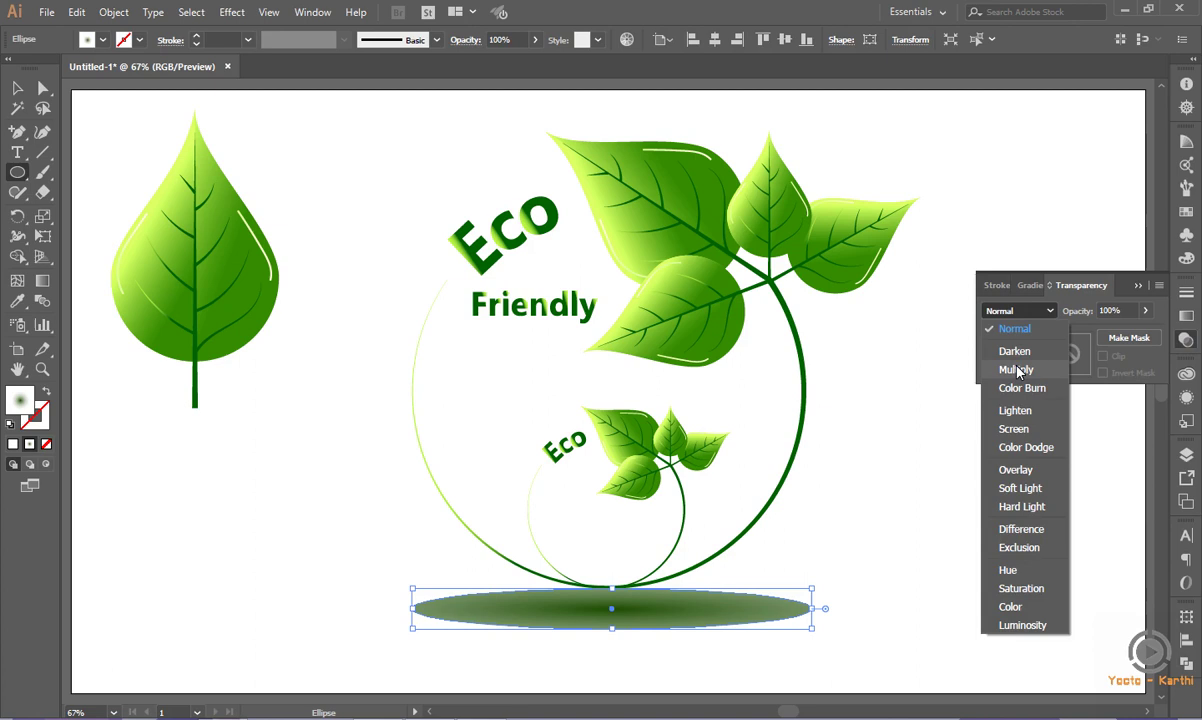
pyautogui.click(1016, 370)
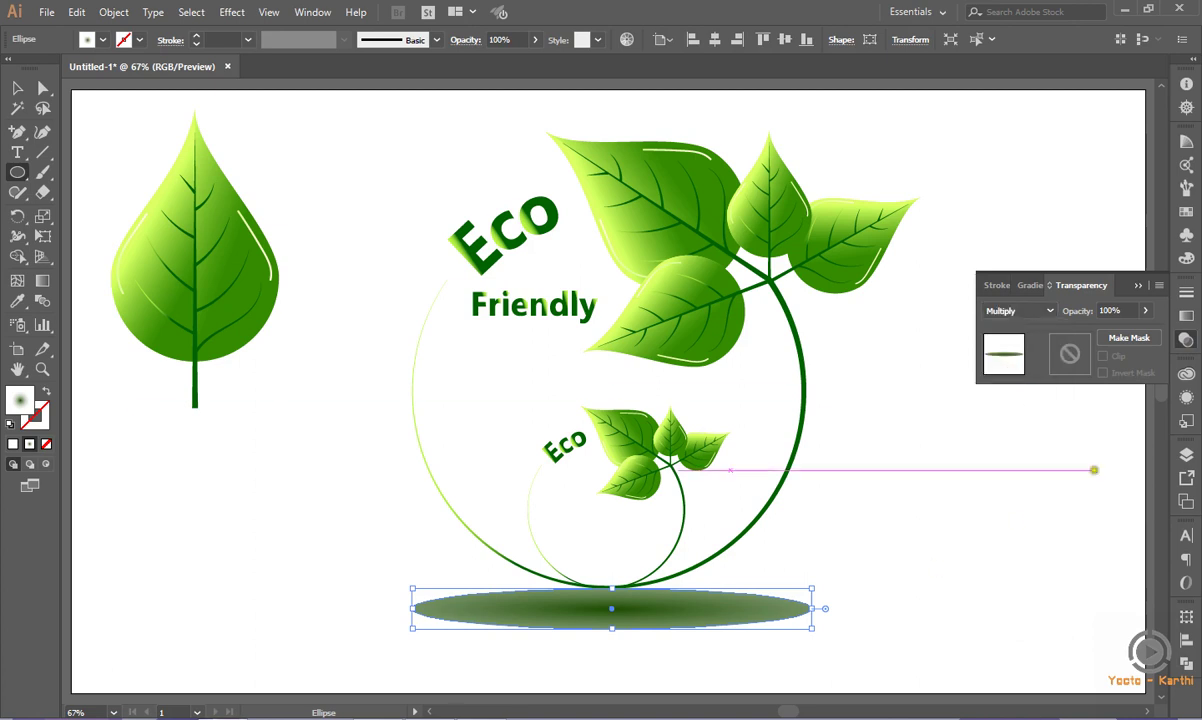
# Move the white stop inward to 91.35% and deselect to preview the shadow.
pyautogui.click(1187, 318)
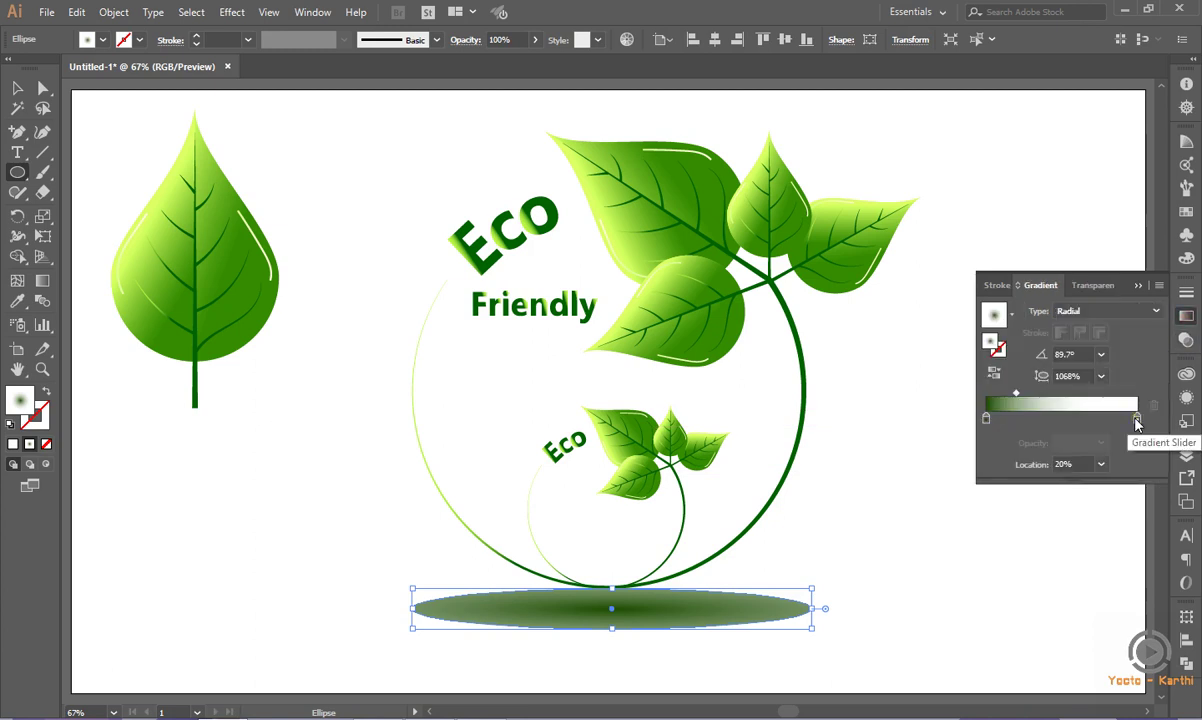
pyautogui.moveTo(1137, 424); pyautogui.dragTo(1124, 424)
pyautogui.click(1122, 420)
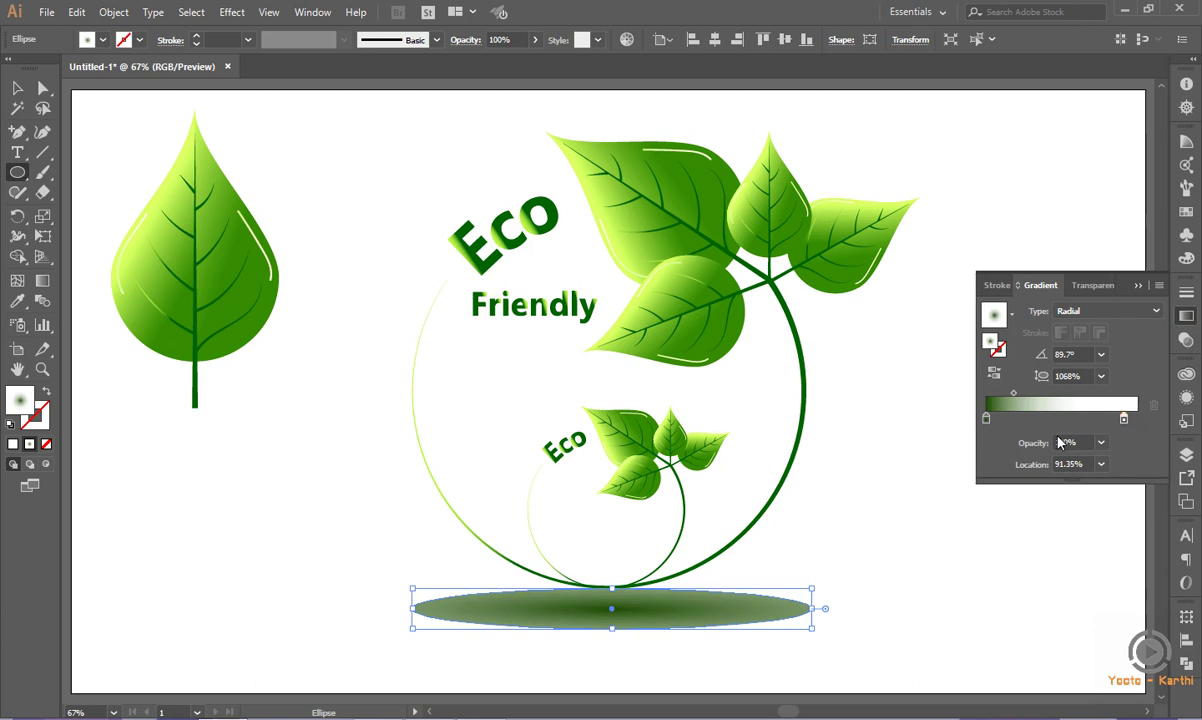
pyautogui.click(1013, 394)
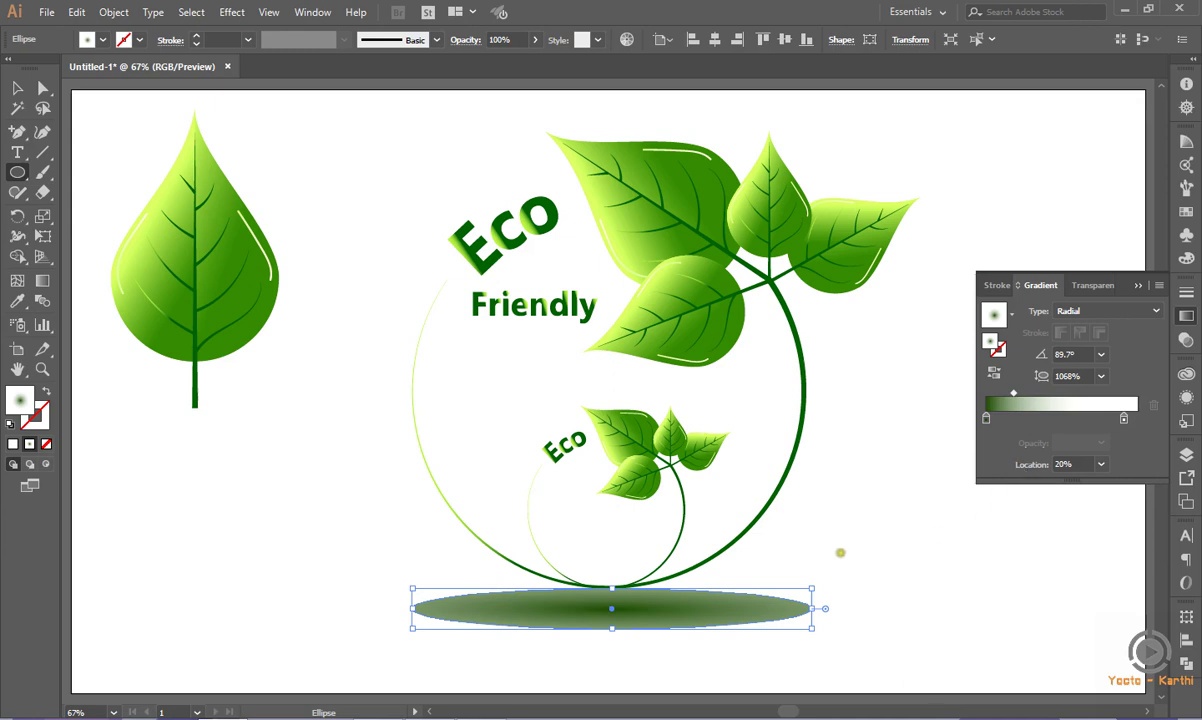
pyautogui.click(14, 88)
pyautogui.click(233, 478)
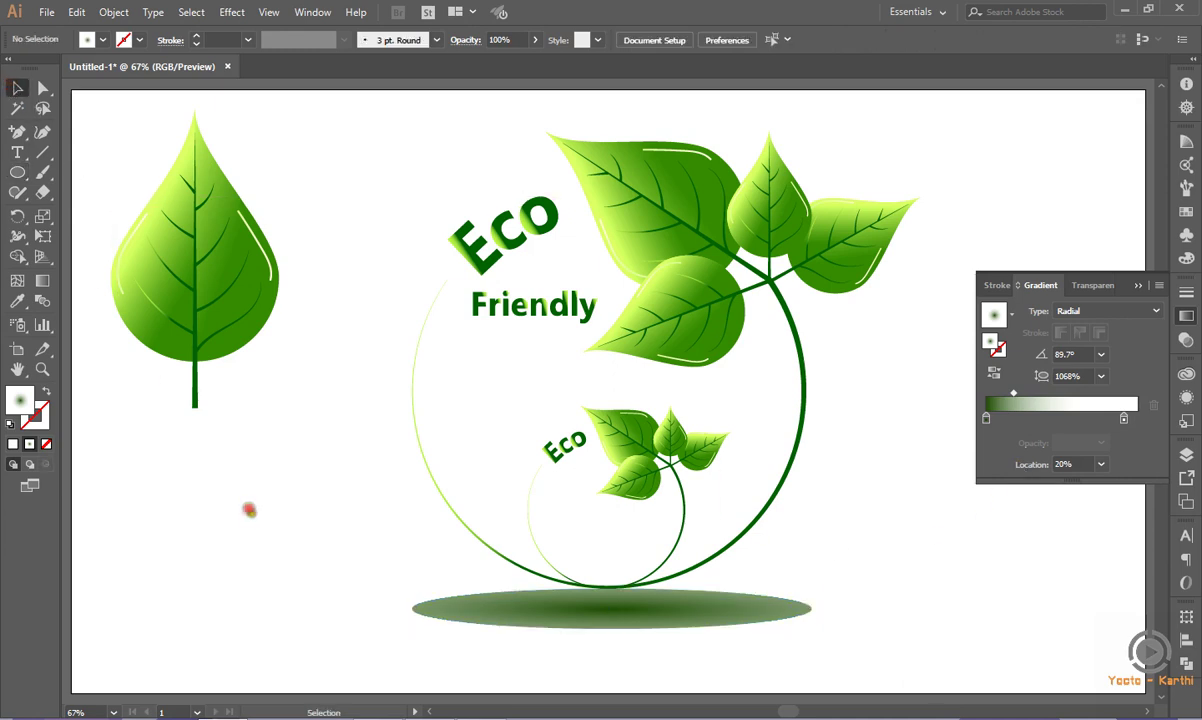
# Set the shadow ellipse's opacity to 30% and nudge it slightly down.
pyautogui.click(447, 612)
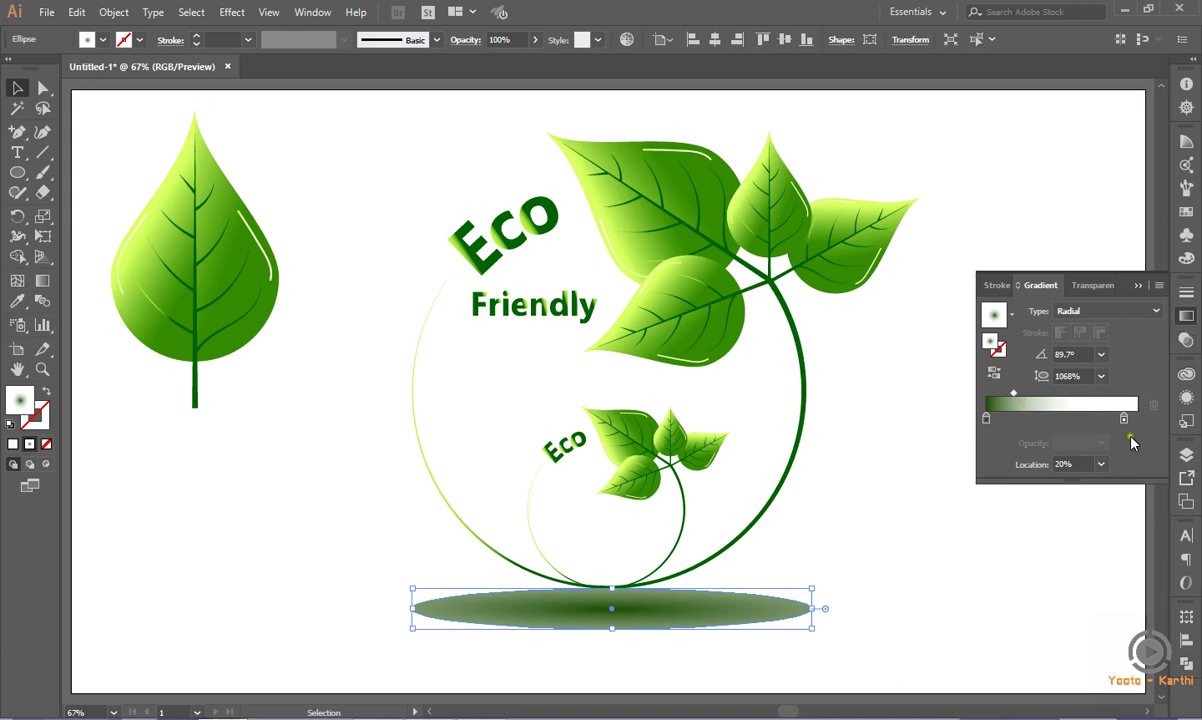
pyautogui.click(1182, 342)
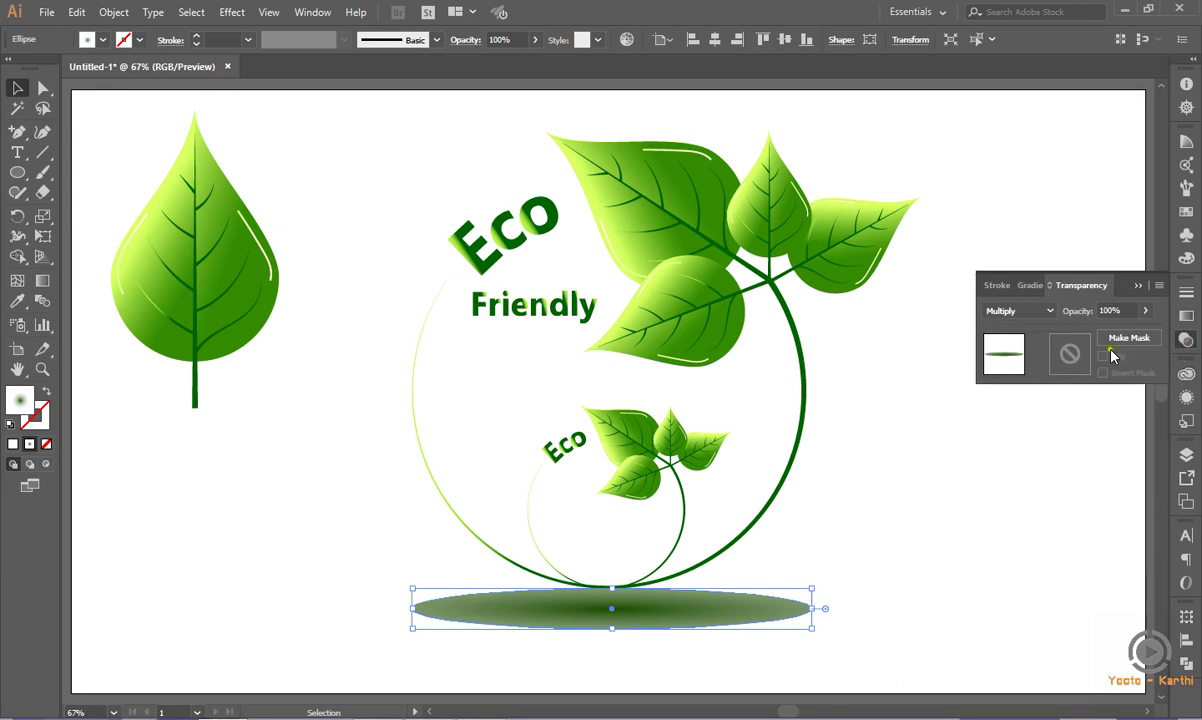
pyautogui.click(1108, 311)
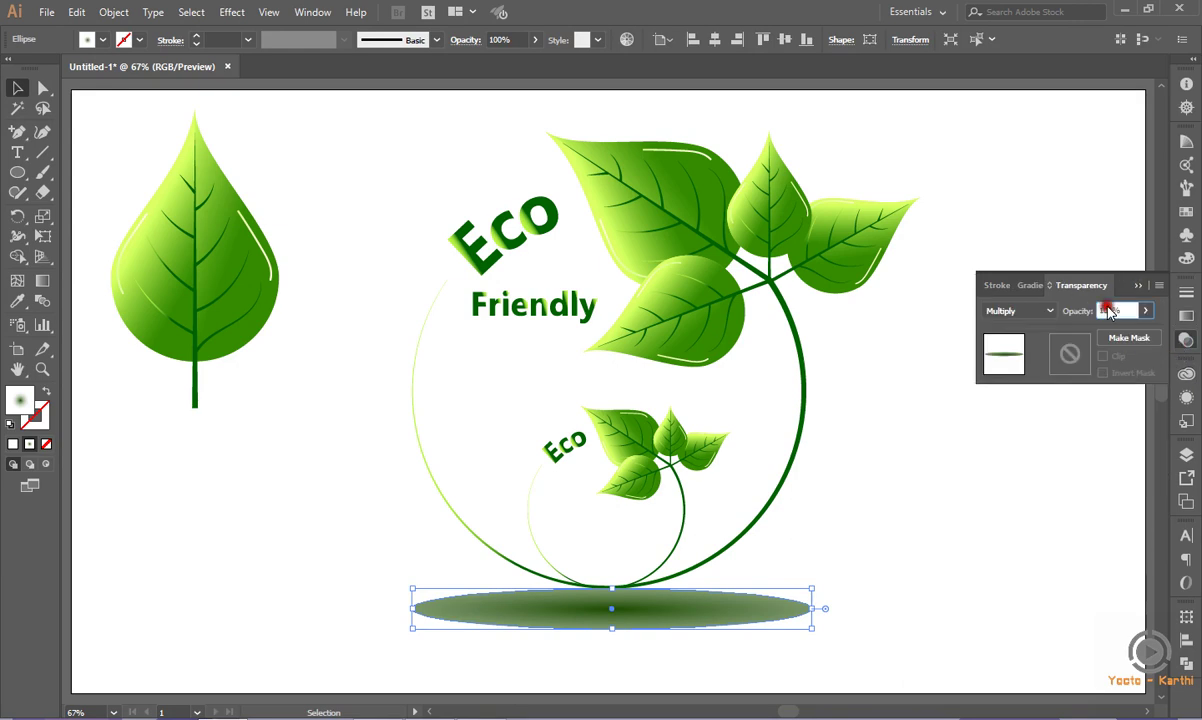
pyautogui.write('030')
pyautogui.press('Return')
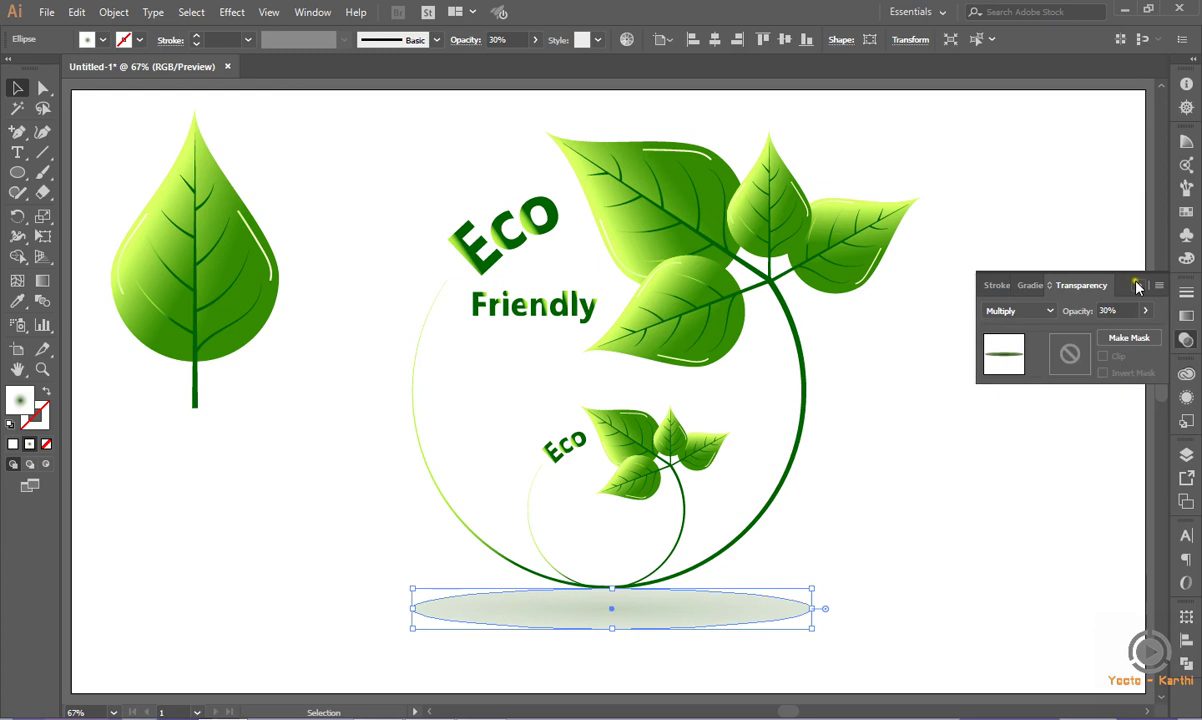
pyautogui.click(1137, 285)
pyautogui.click(972, 477)
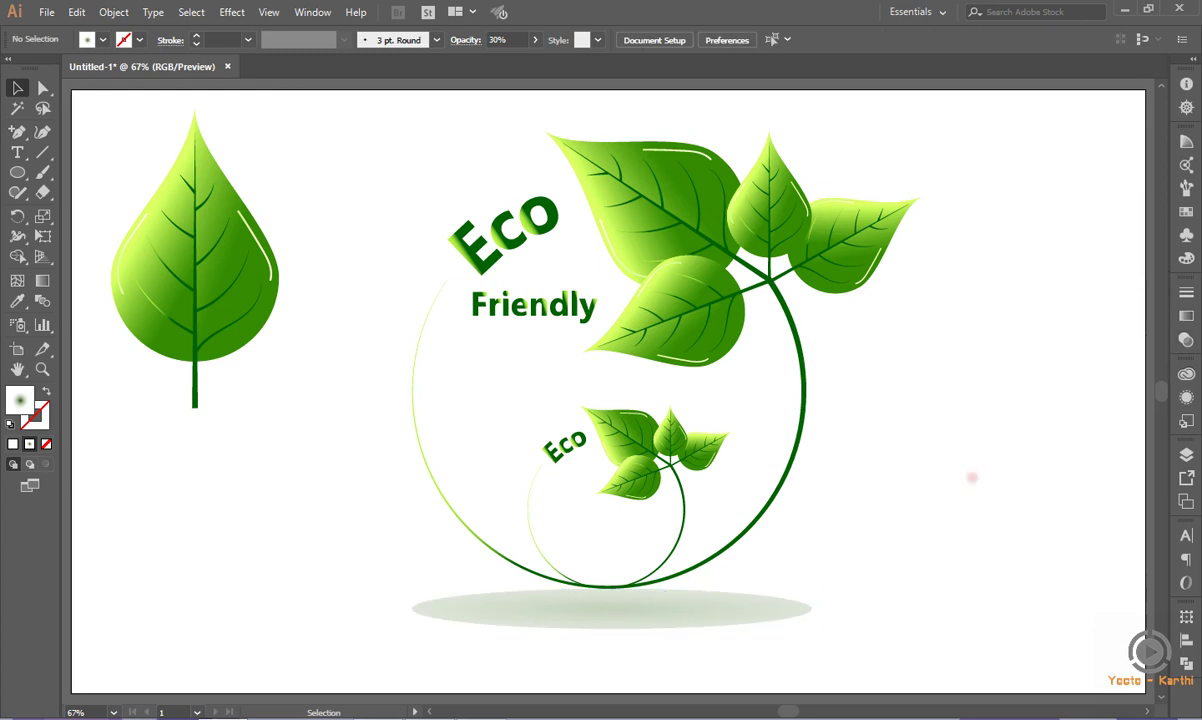
pyautogui.click(770, 612)
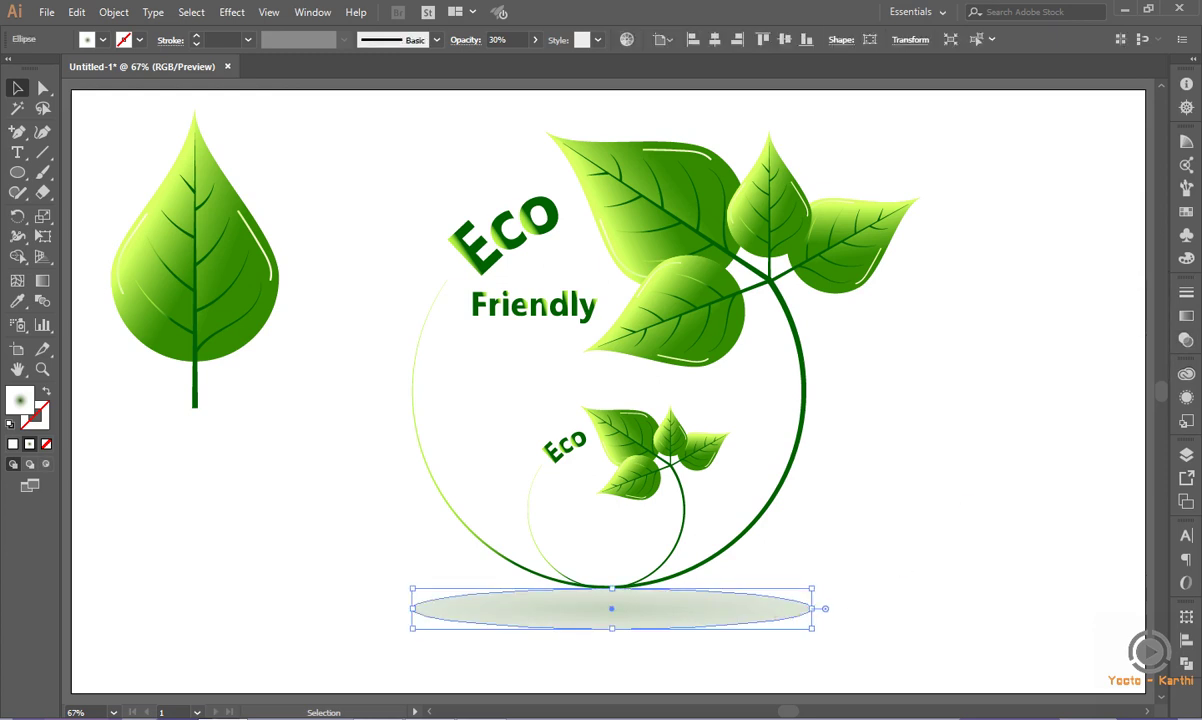
pyautogui.moveTo(770, 612); pyautogui.dragTo(770, 614)
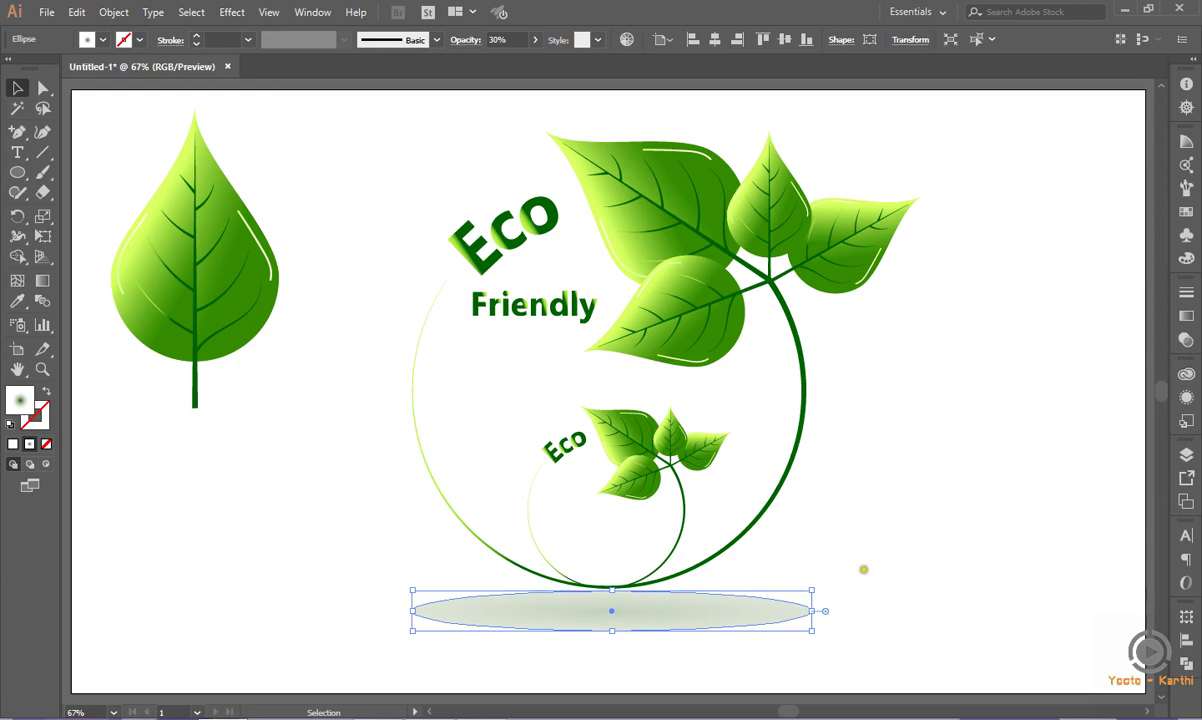
# Set the shadow's blend mode back to Normal.
pyautogui.click(1186, 340)
pyautogui.click(1186, 316)
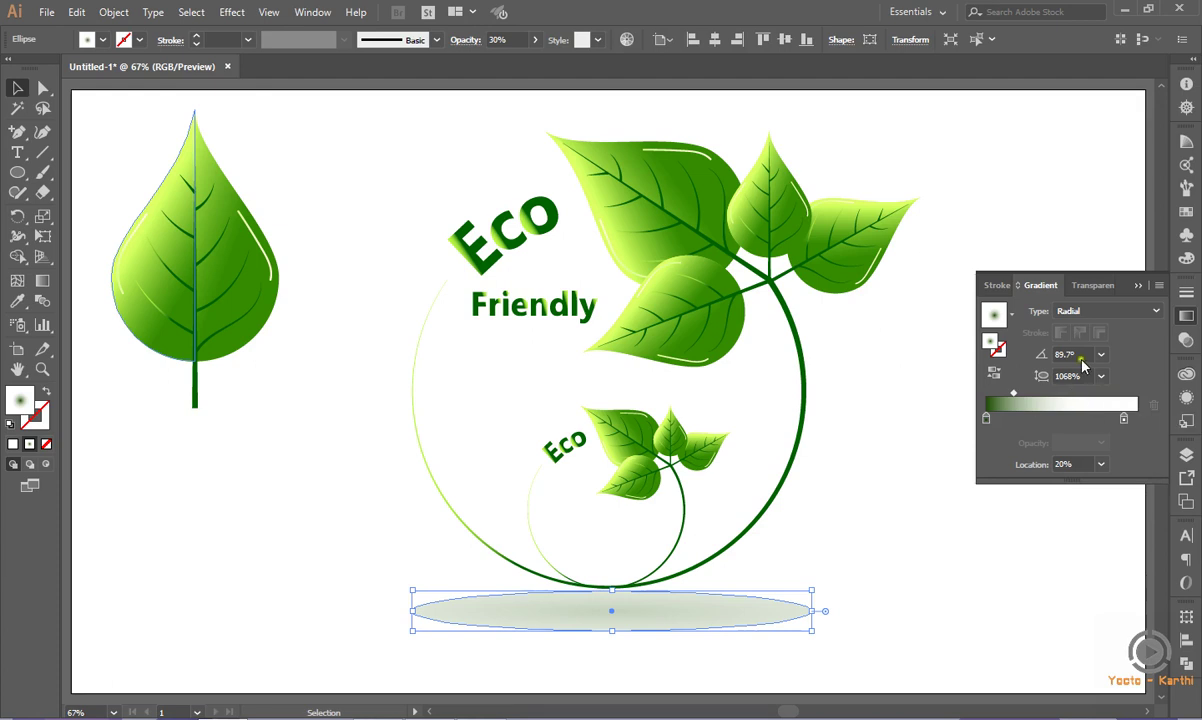
pyautogui.click(1187, 343)
pyautogui.click(1020, 311)
pyautogui.click(1000, 327)
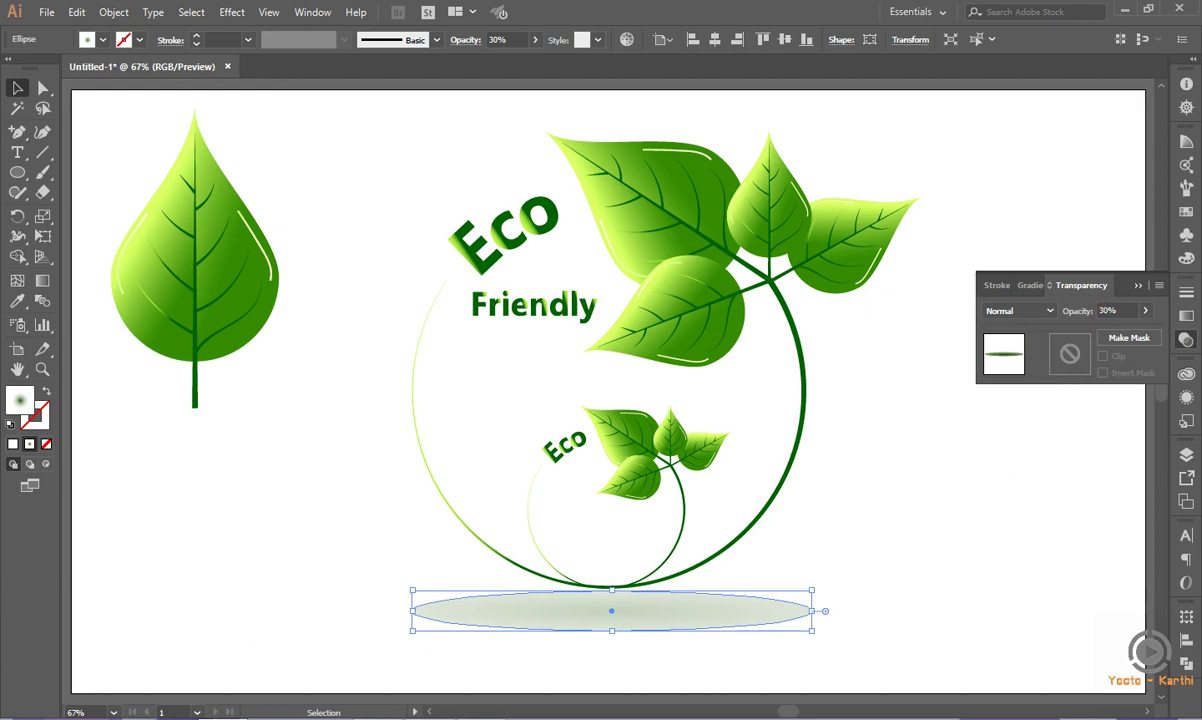
# Reconfirm the 1068% gradient aspect ratio, collapse the panel, then deselect and reselect the ellipse.
pyautogui.click(1185, 316)
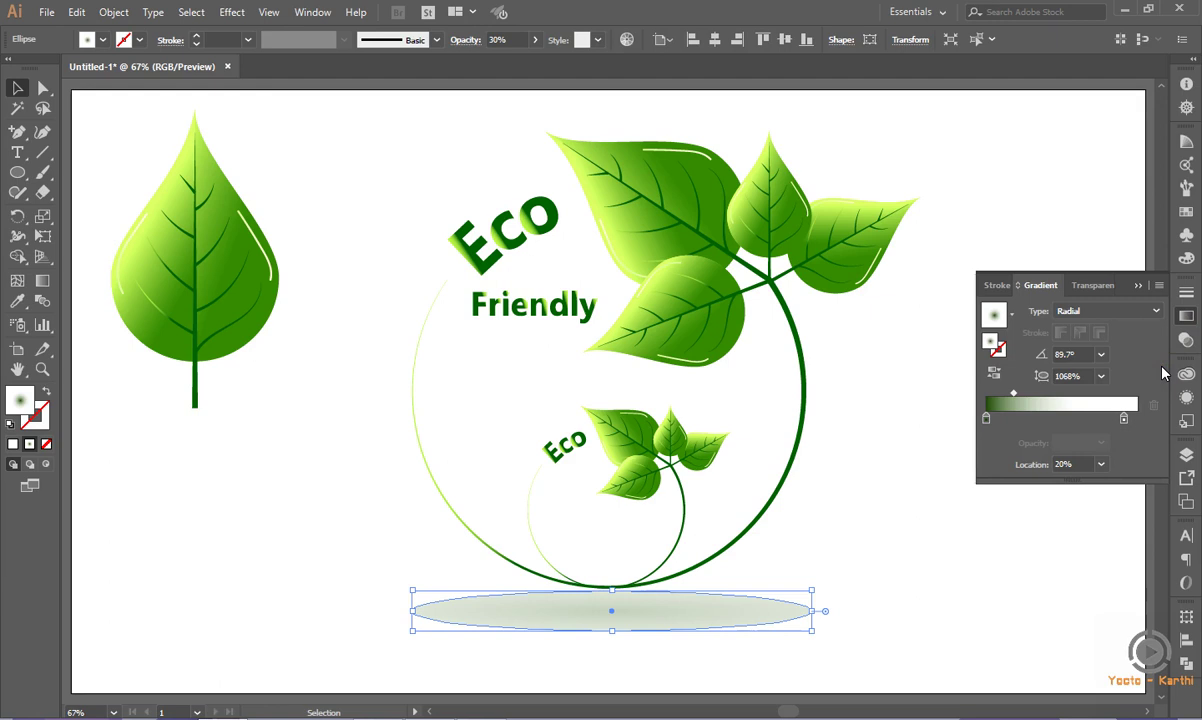
pyautogui.click(1070, 354)
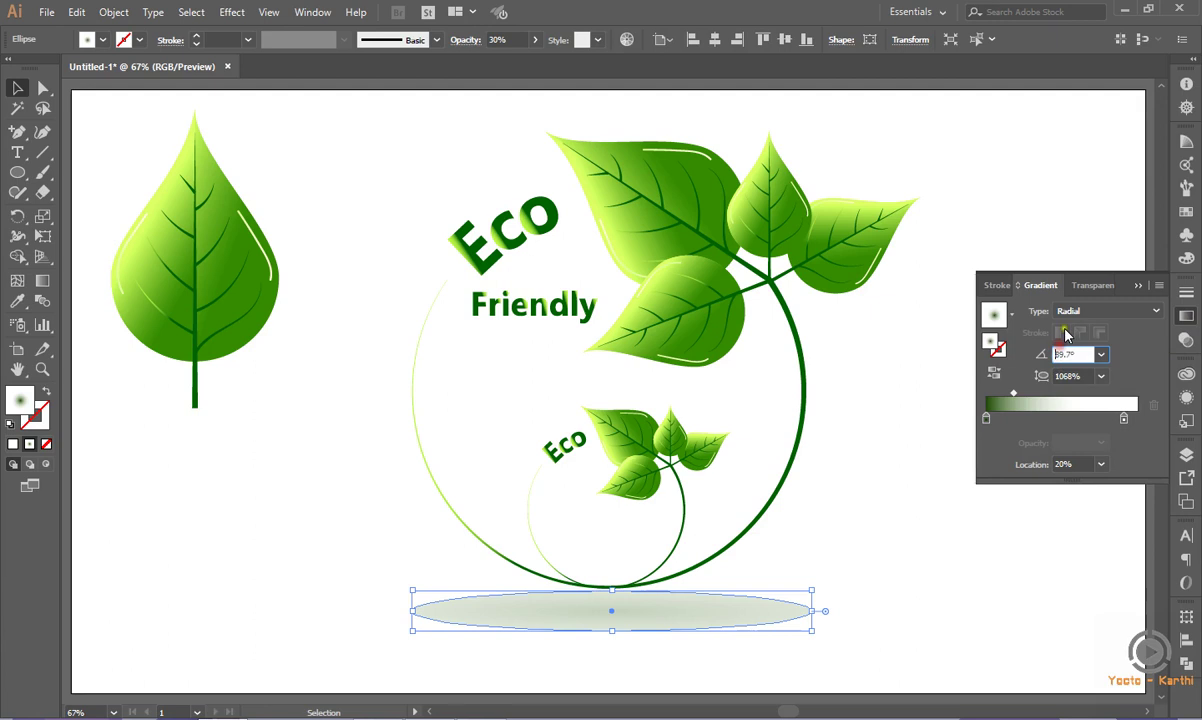
pyautogui.press('Tab')
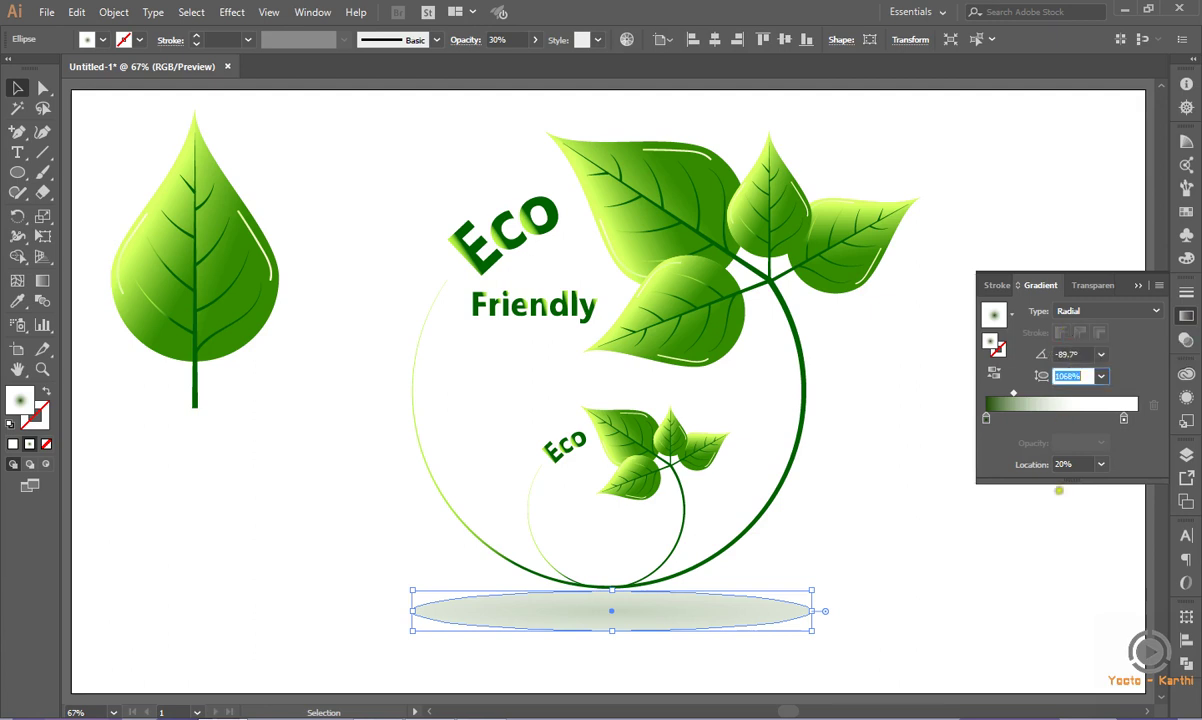
pyautogui.press('Return')
pyautogui.click(1138, 288)
pyautogui.click(1049, 349)
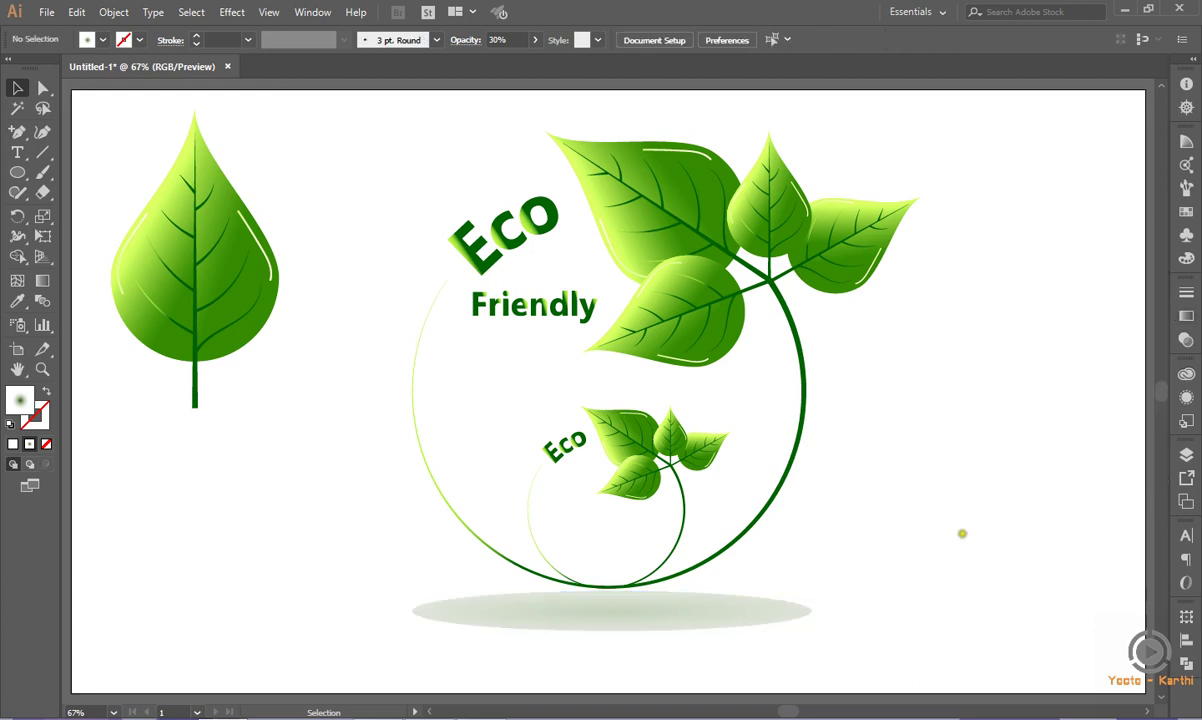
pyautogui.click(751, 611)
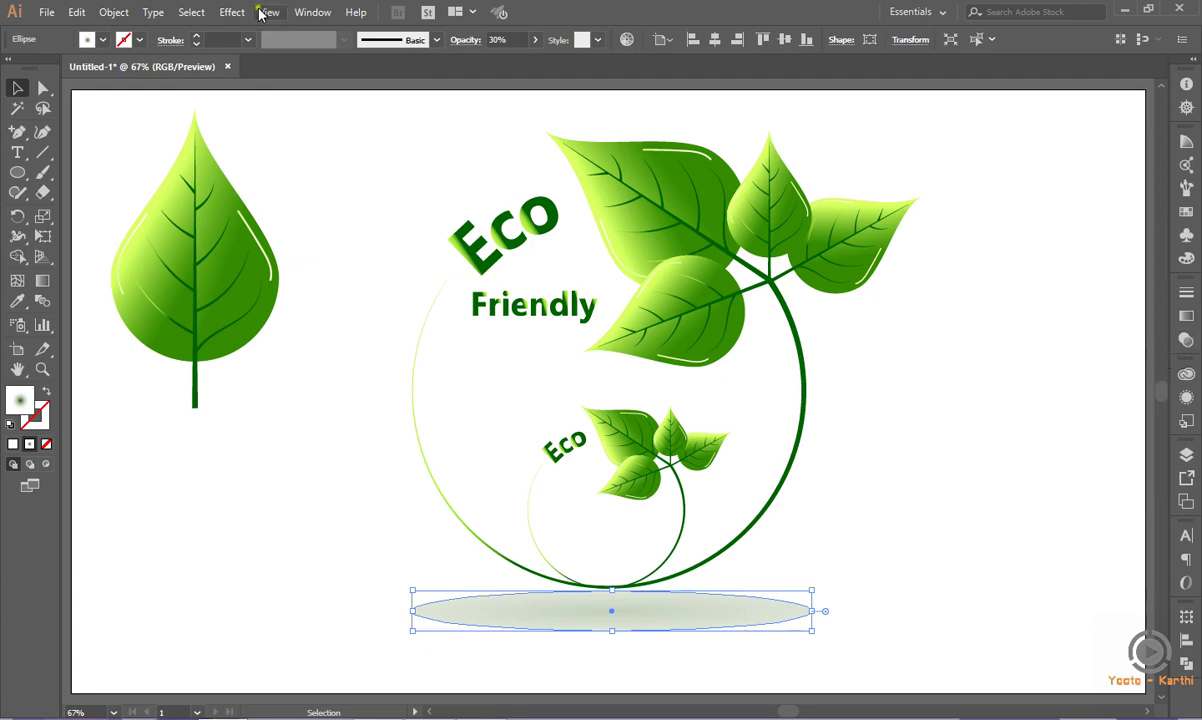
# Apply a 25.9 px Gaussian Blur to the shadow ellipse and check the softened result.
pyautogui.click(205, 12)
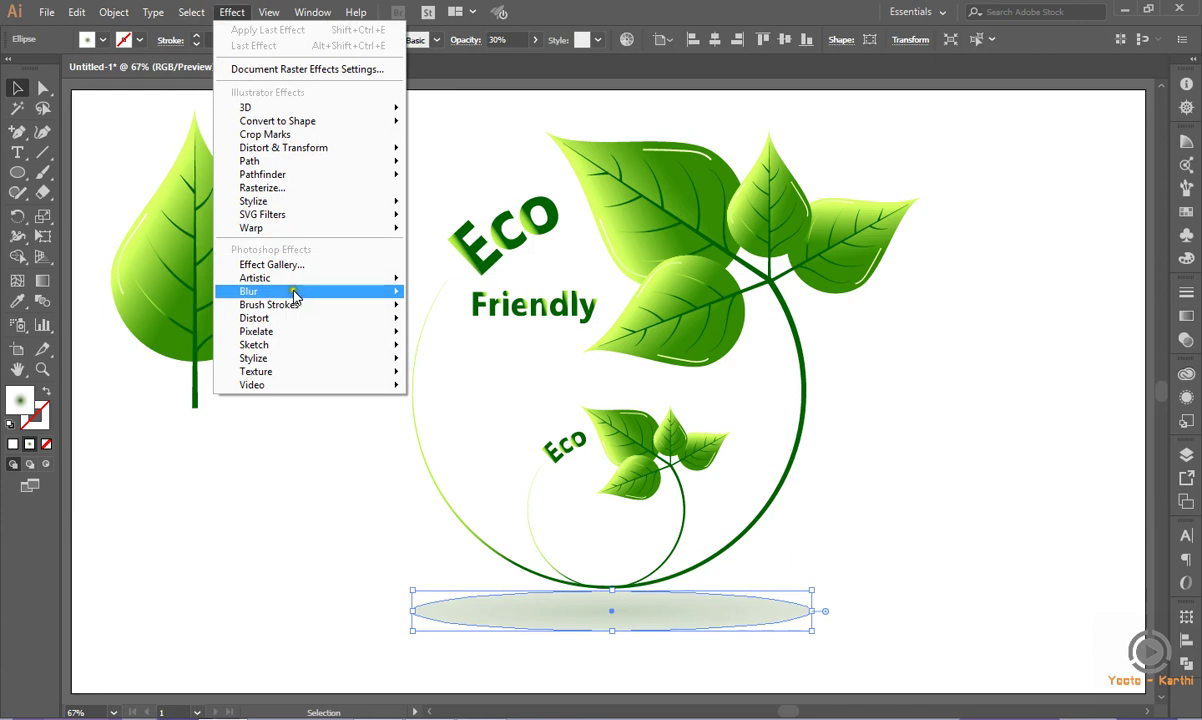
pyautogui.click(409, 296)
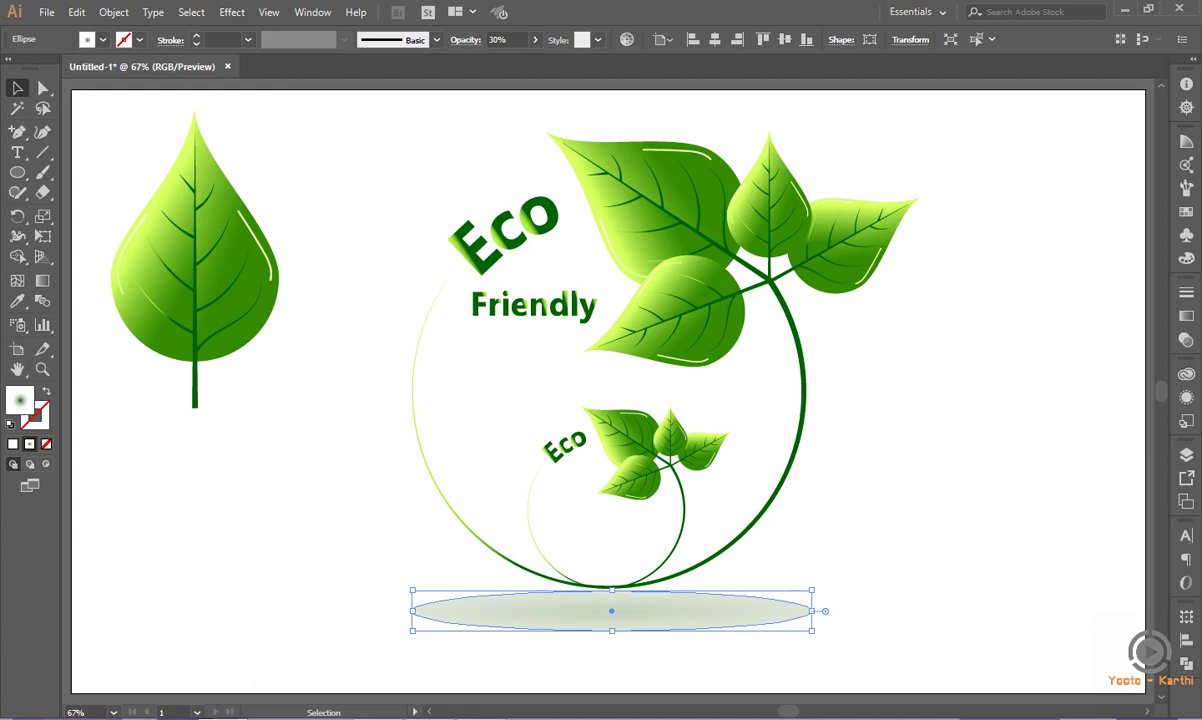
pyautogui.click(266, 343)
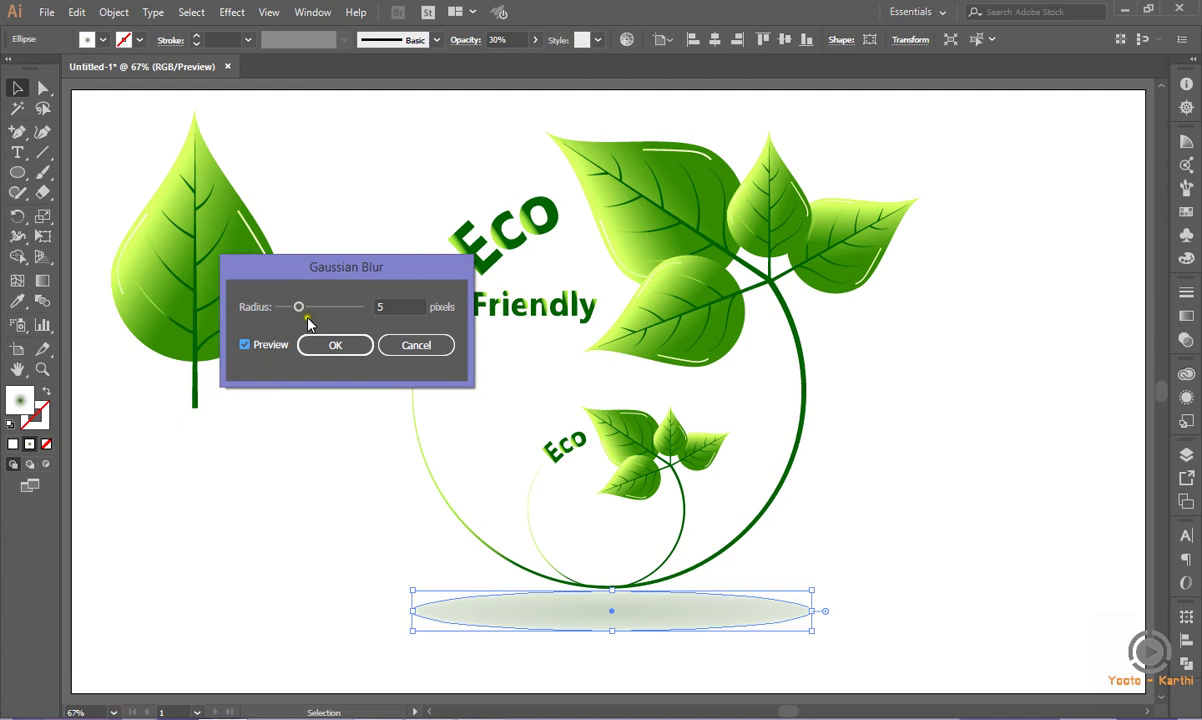
pyautogui.moveTo(298, 307); pyautogui.dragTo(321, 309)
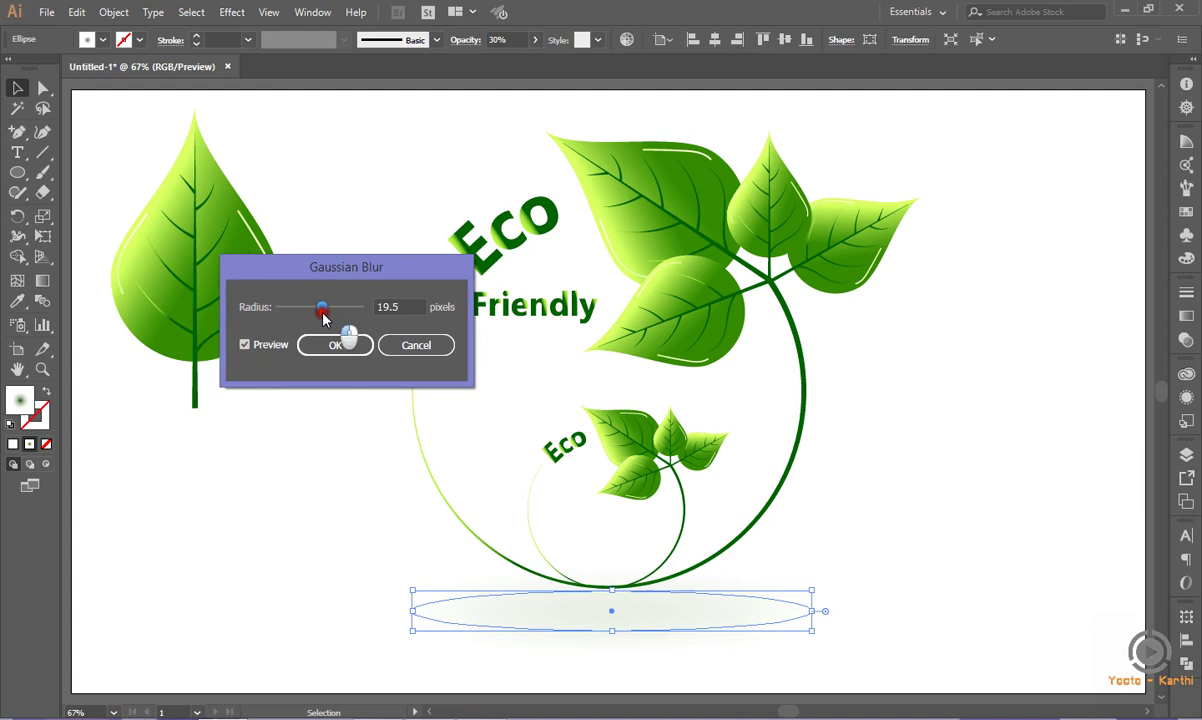
pyautogui.moveTo(320, 313); pyautogui.dragTo(325, 312)
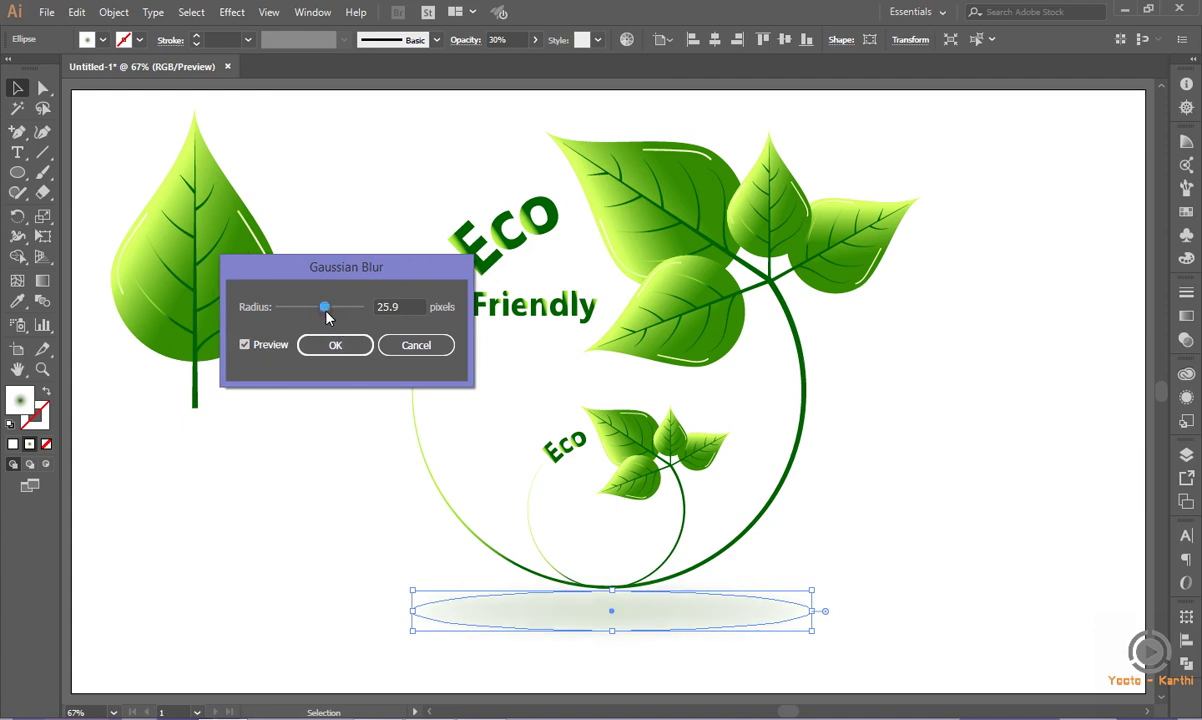
pyautogui.click(336, 346)
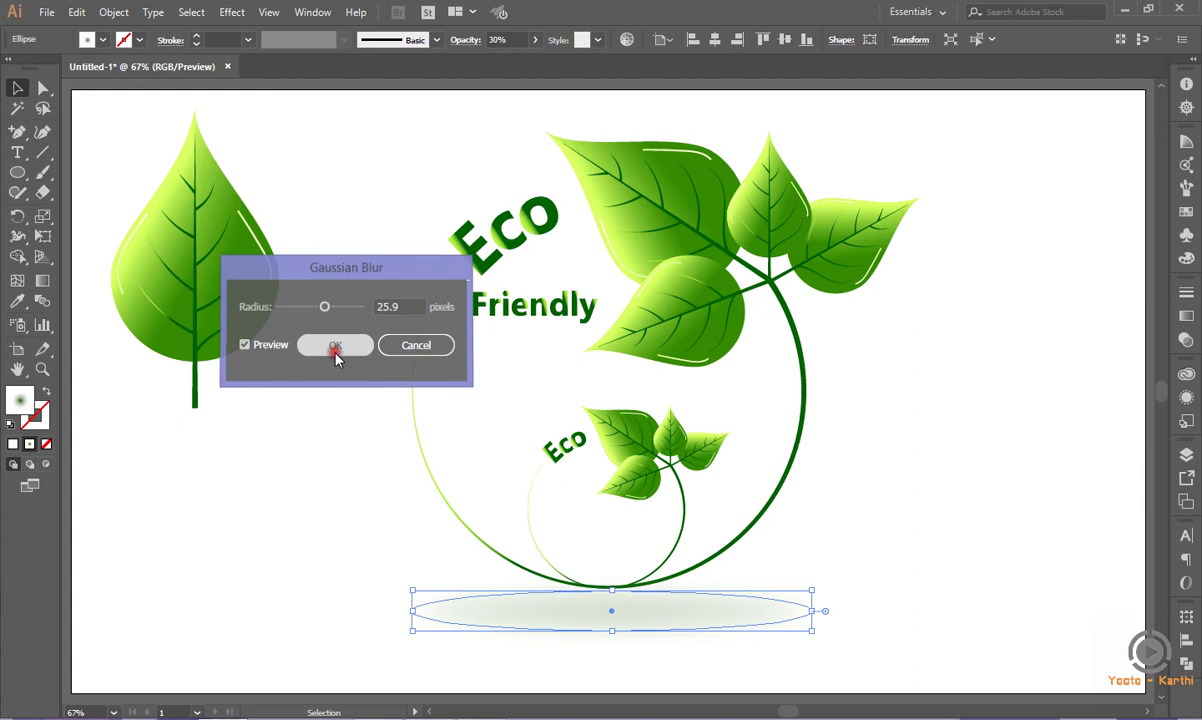
pyautogui.click(336, 456)
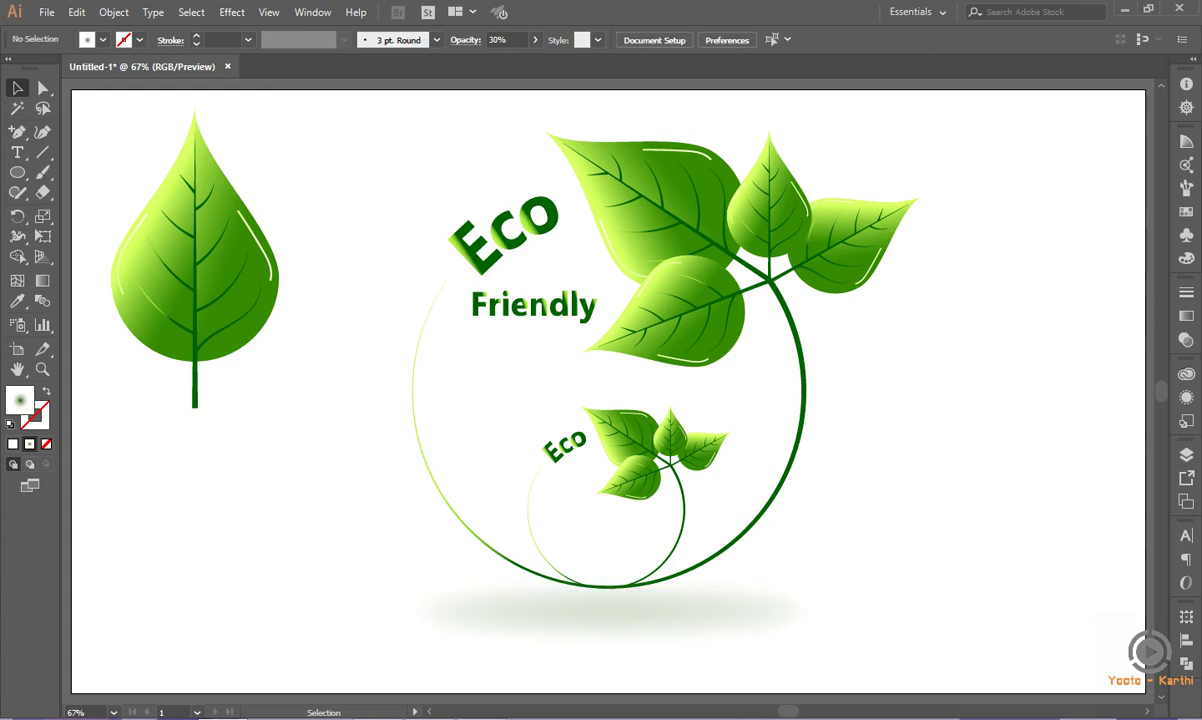
pyautogui.click(490, 610)
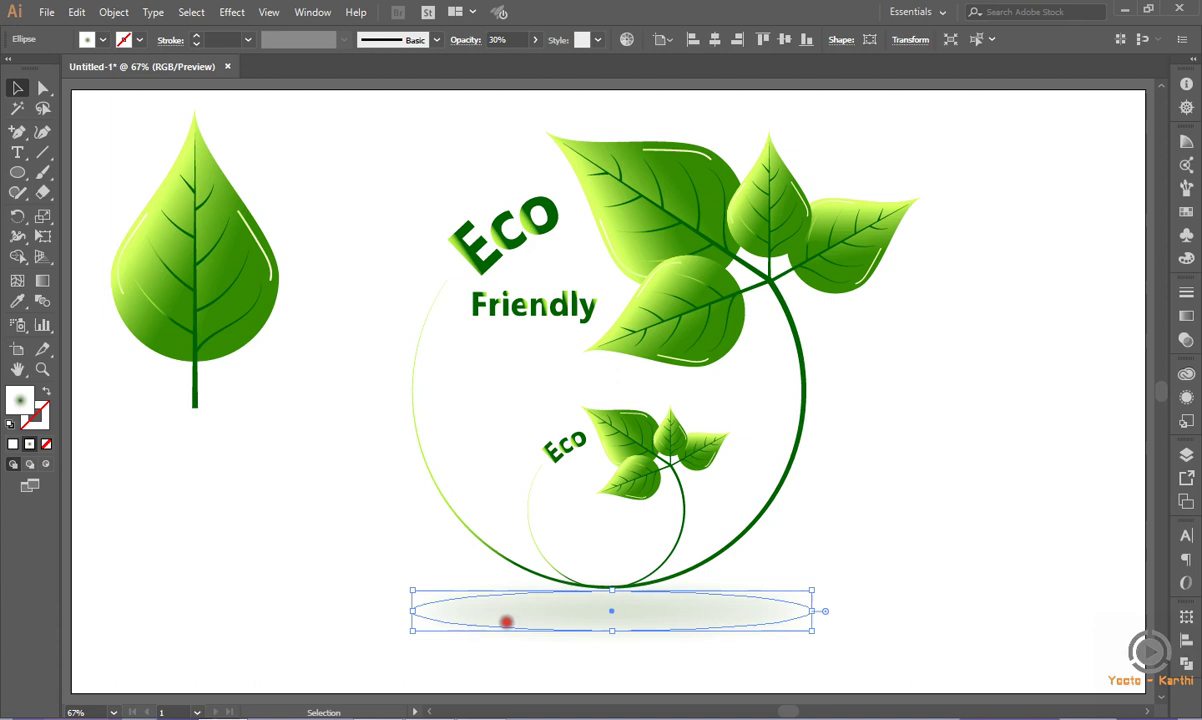
# Convert the shadow's left and right end anchors to sharp corners.
pyautogui.click(43, 88)
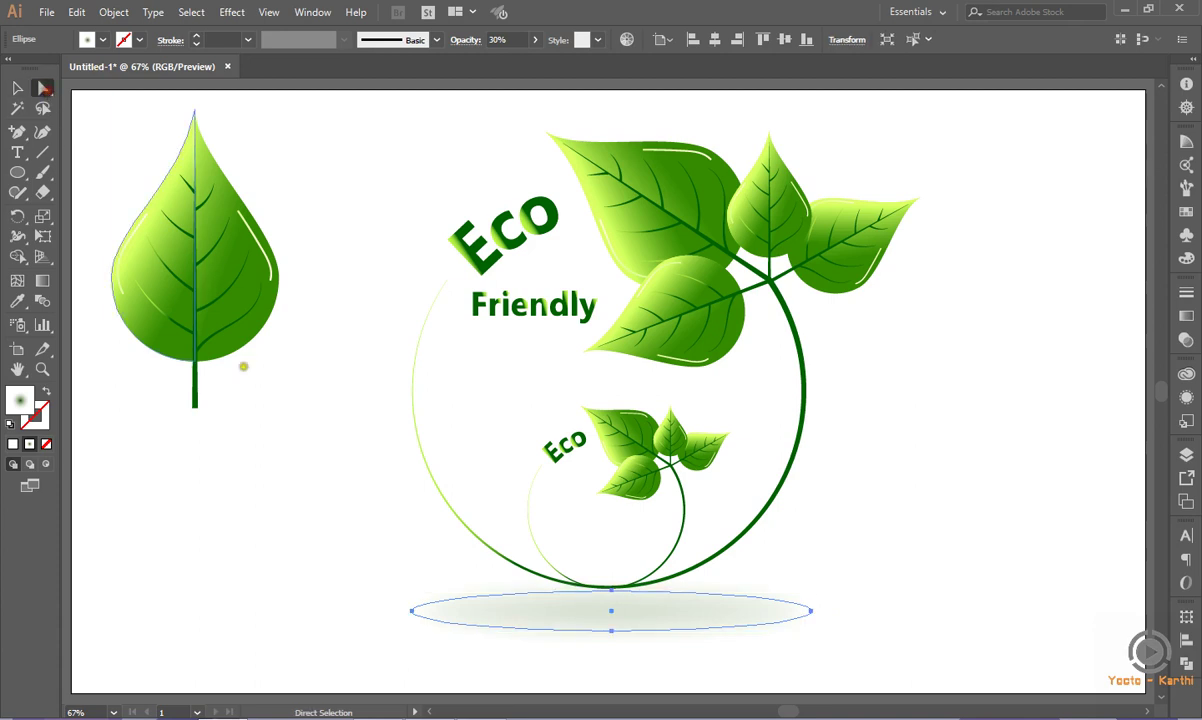
pyautogui.click(411, 611)
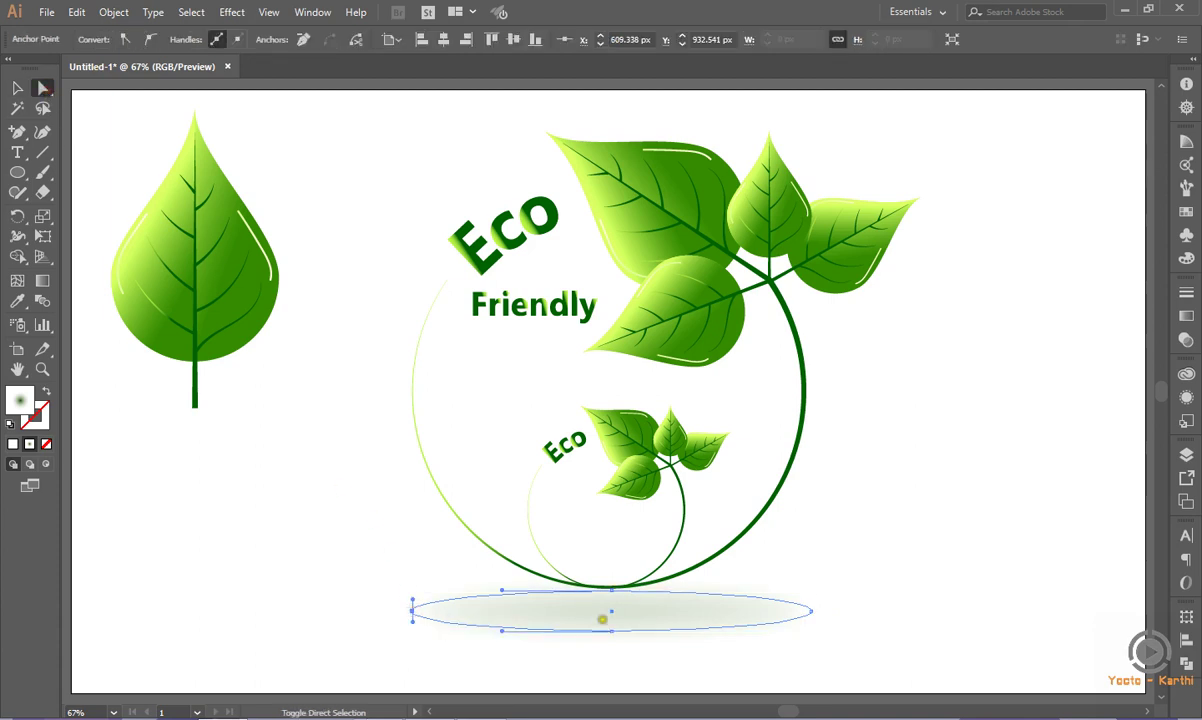
pyautogui.keyDown('shift'); pyautogui.click(810, 611); pyautogui.keyUp('shift')
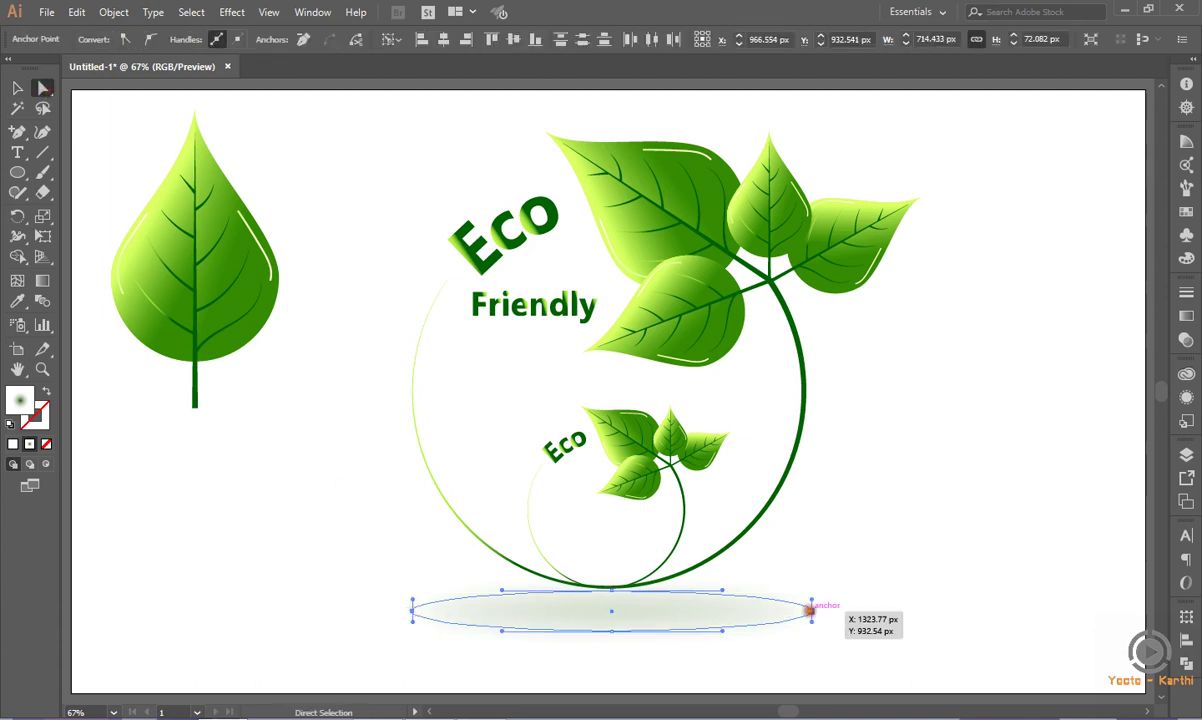
pyautogui.click(124, 39)
pyautogui.click(308, 518)
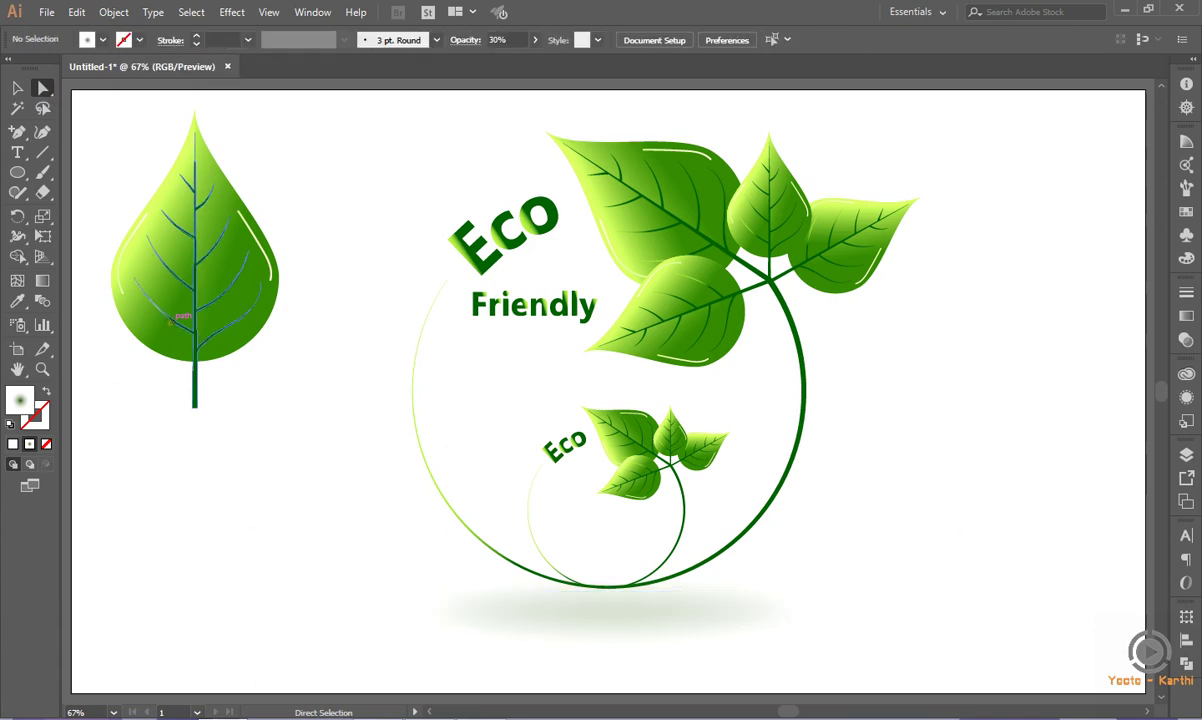
# Delete the standalone leaf paths on the artboard's left side.
pyautogui.moveTo(122, 143); pyautogui.dragTo(291, 428)
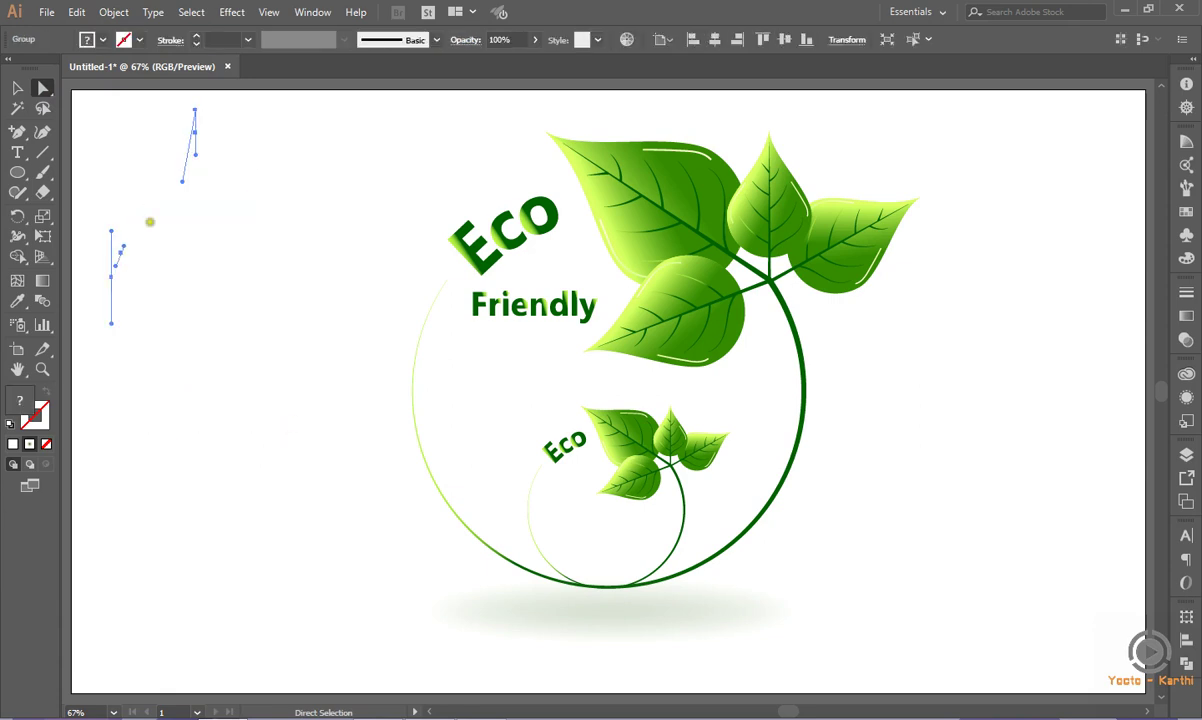
pyautogui.moveTo(88, 115); pyautogui.dragTo(241, 325)
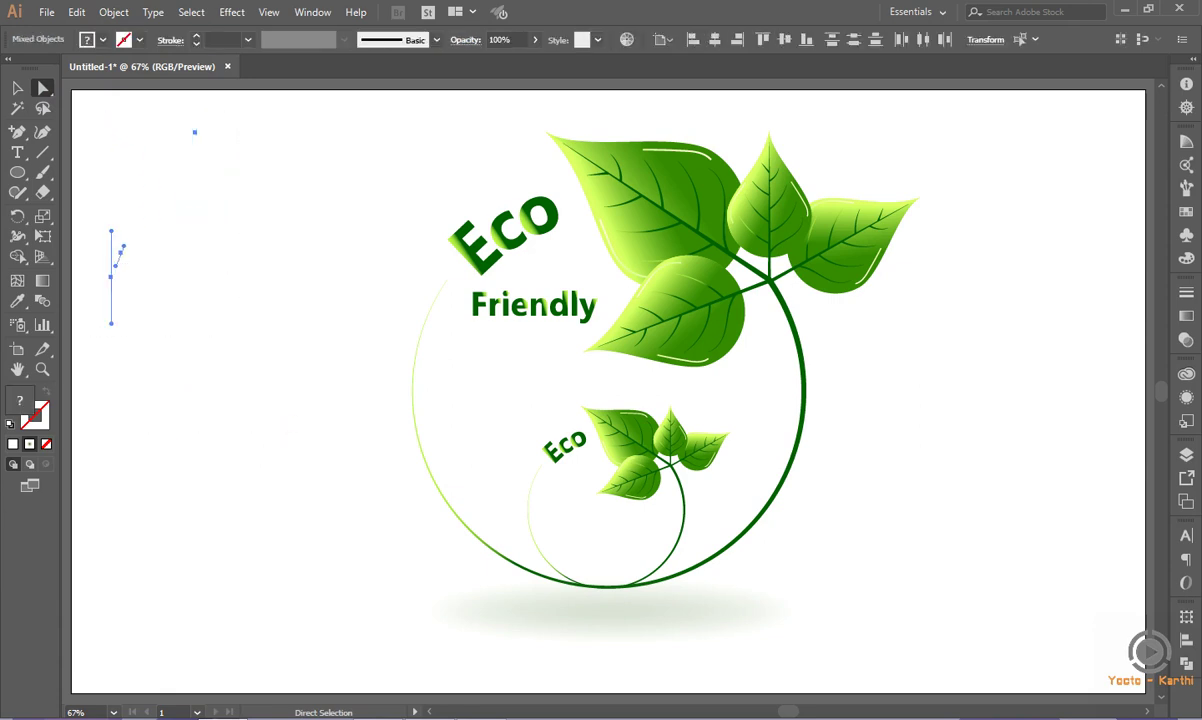
pyautogui.press('Delete')
pyautogui.click(18, 88)
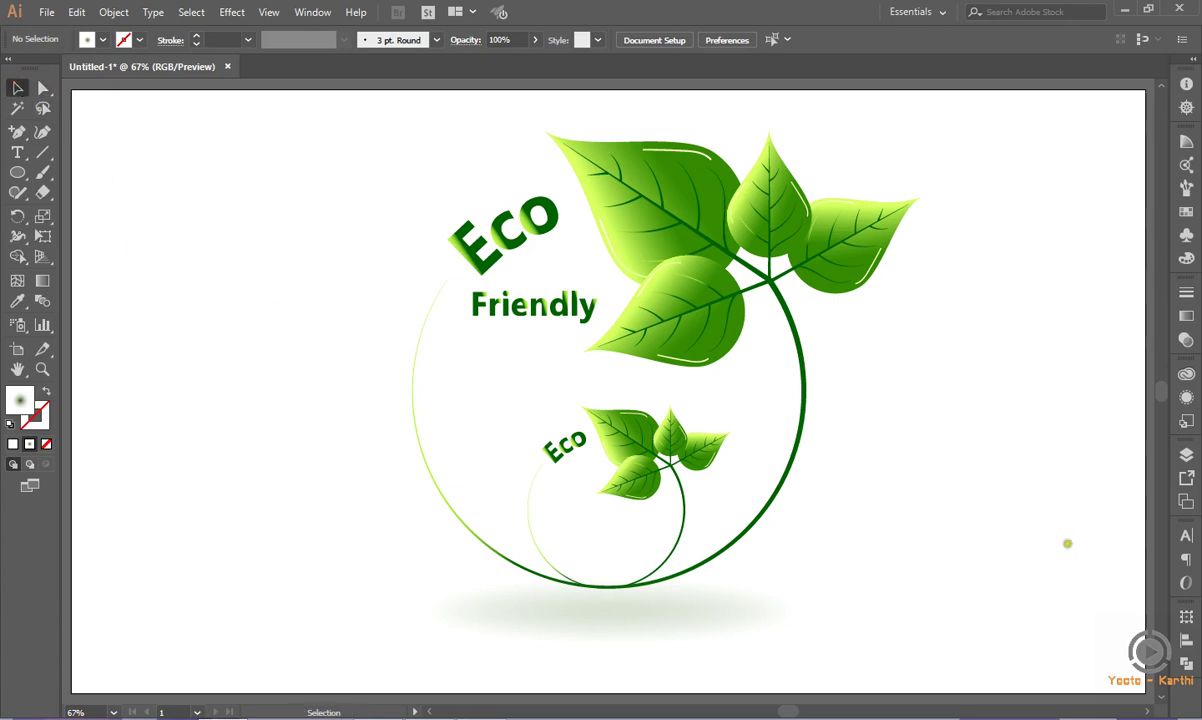
pyautogui.click(1185, 455)
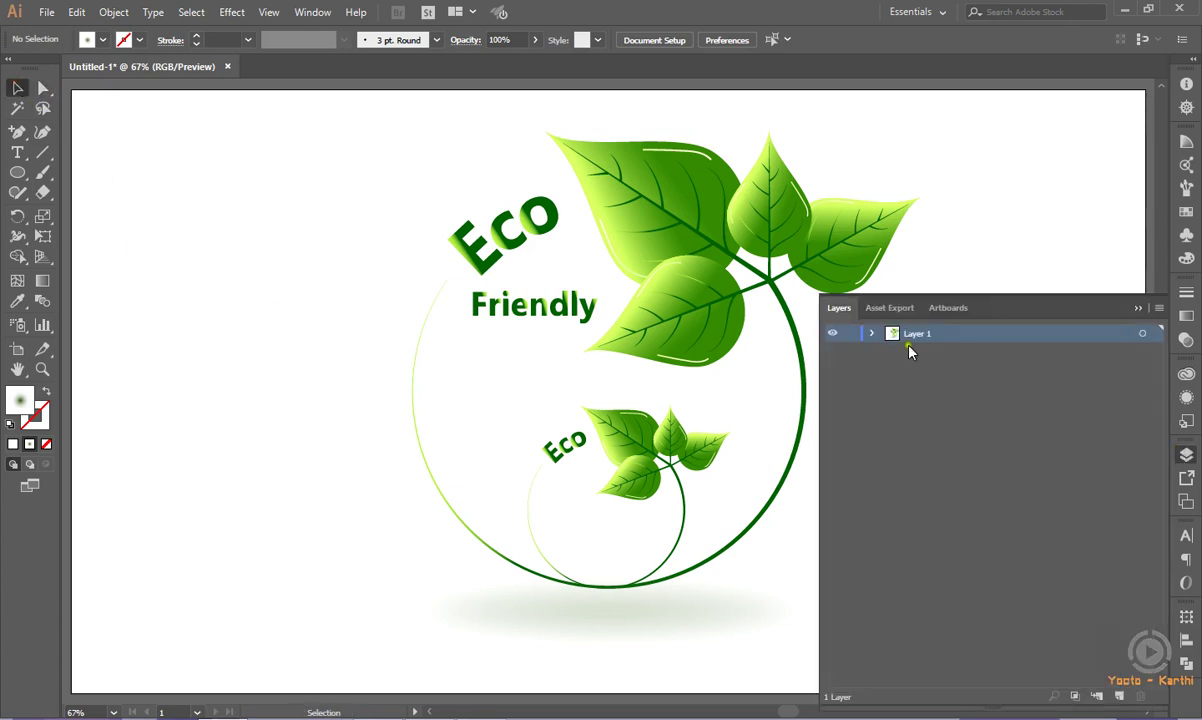
# Add a new Layer 2 and move it below Layer 1.
pyautogui.click(1118, 696)
pyautogui.moveTo(968, 376); pyautogui.dragTo(968, 374)
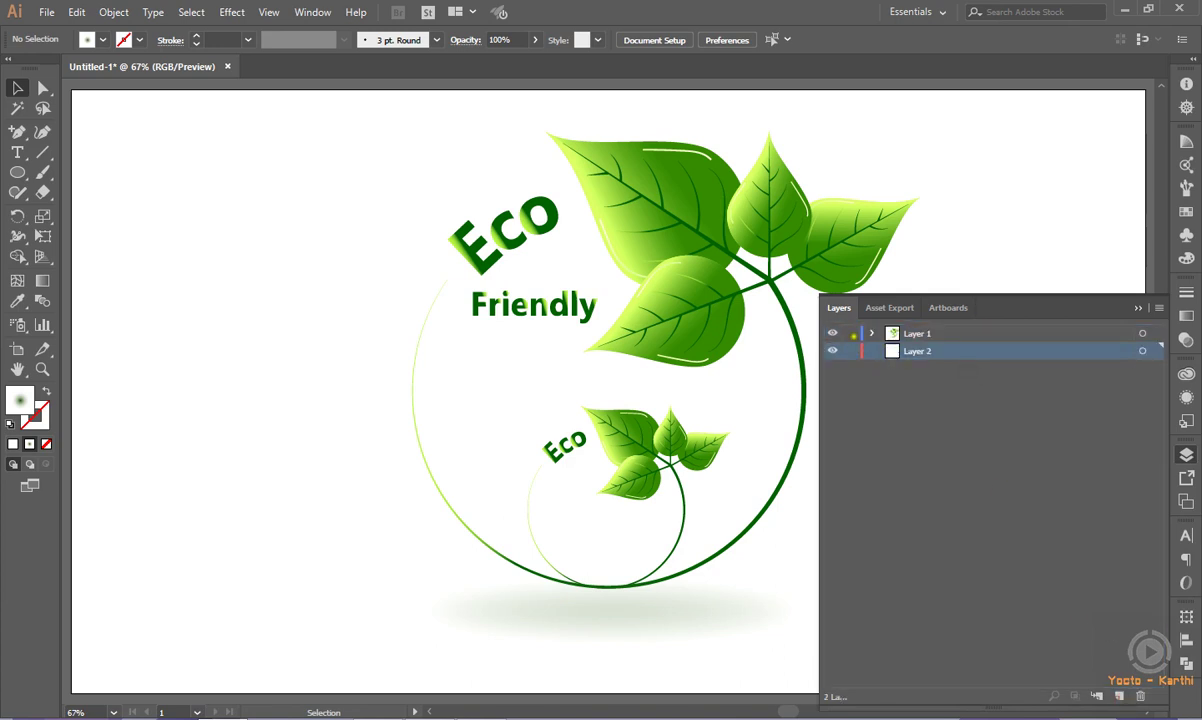
pyautogui.click(1137, 308)
# Draw a 1920 × 1080 px rectangle and center it horizontally on the artboard.
pyautogui.moveTo(17, 172); pyautogui.dragTo(60, 162)
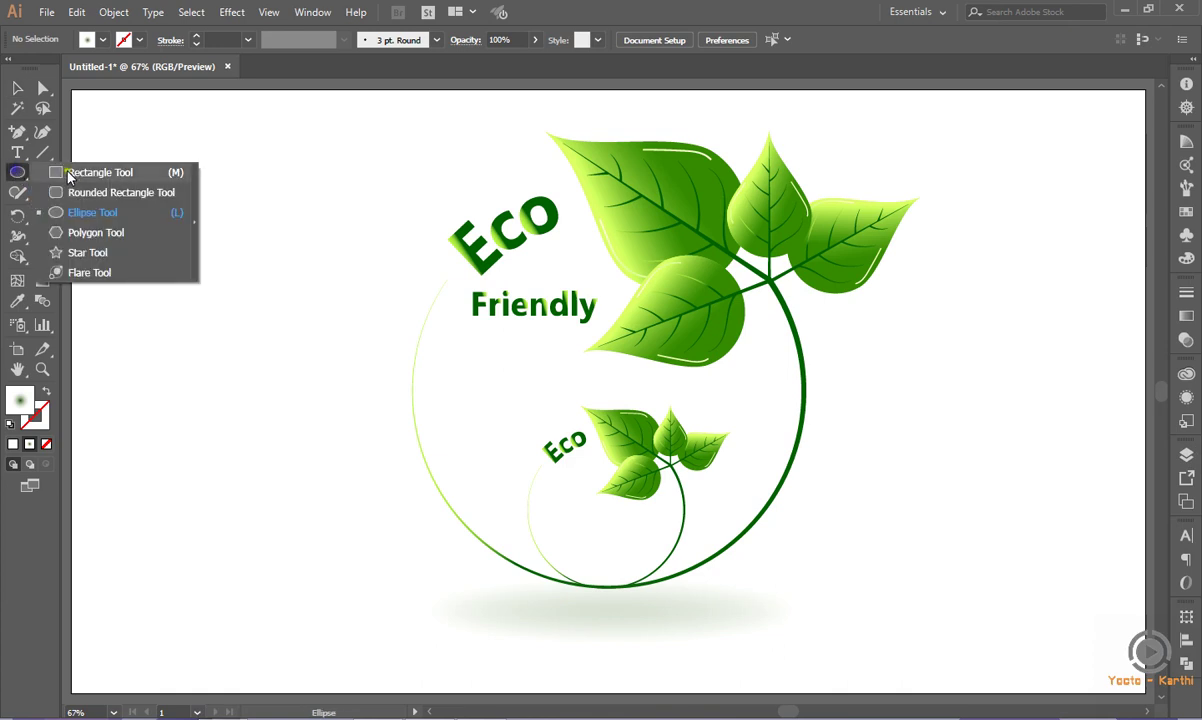
pyautogui.write('1920')
pyautogui.press('Tab')
pyautogui.write('1080')
pyautogui.press('Return')
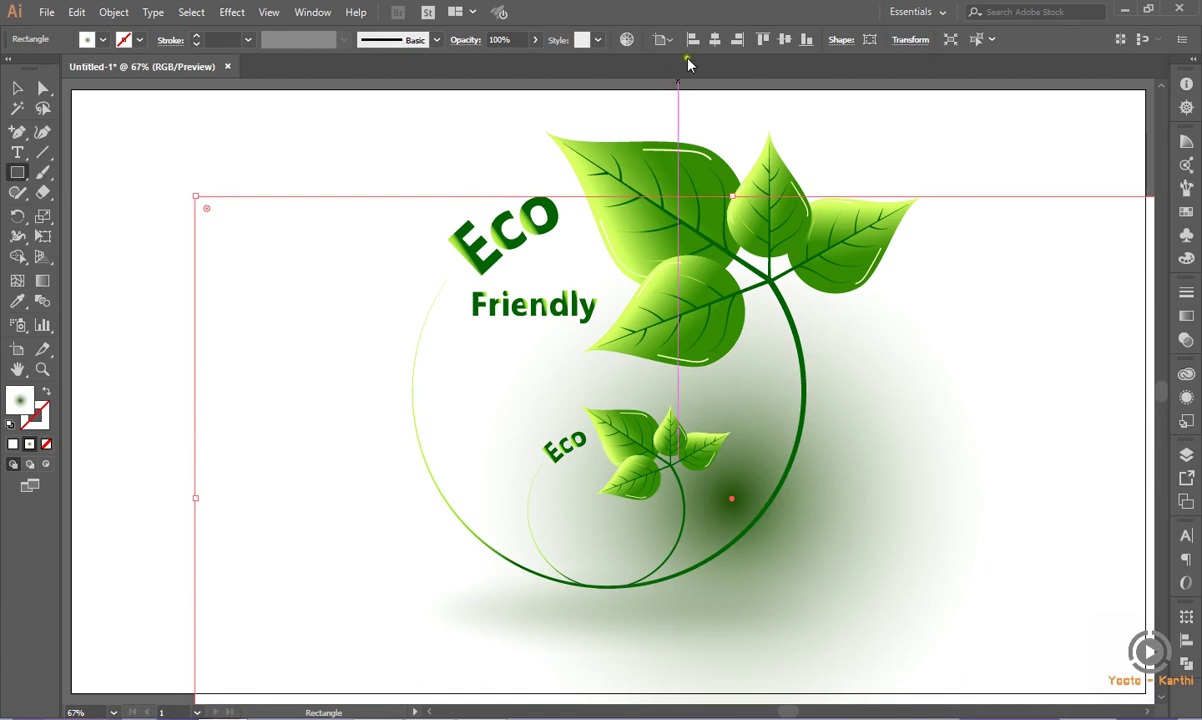
pyautogui.click(716, 40)
# Center the rectangle vertically and make its gradient's left stop white.
pyautogui.click(785, 40)
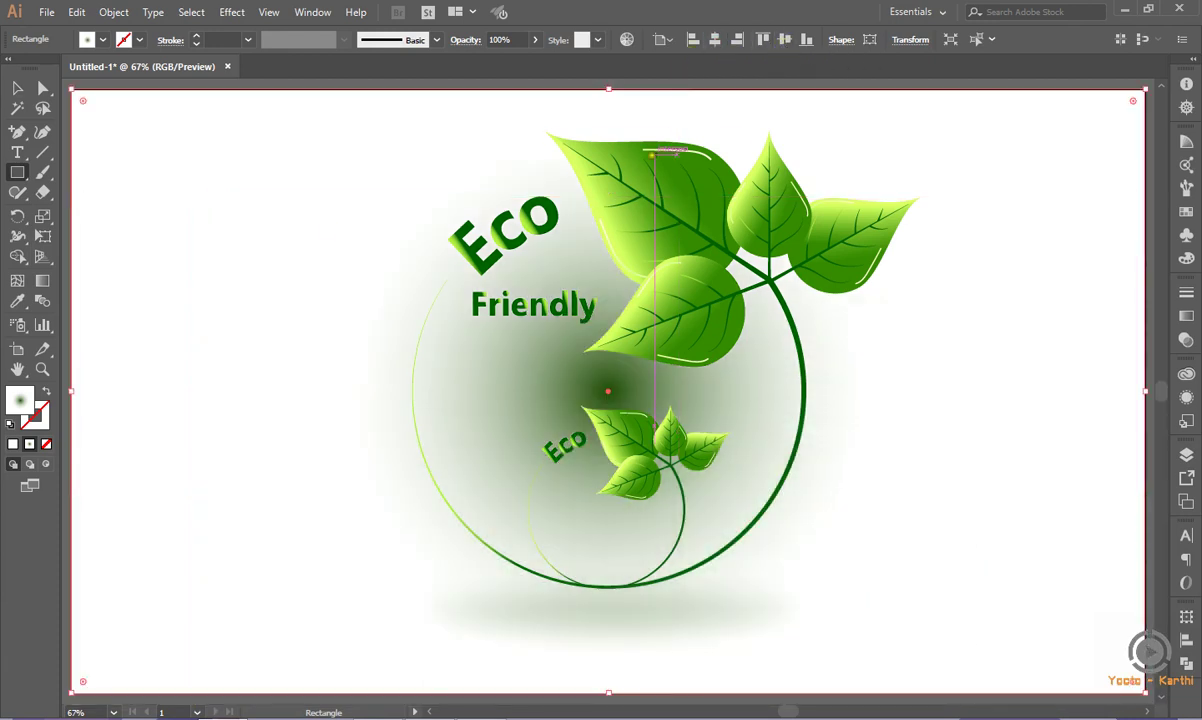
pyautogui.click(1186, 318)
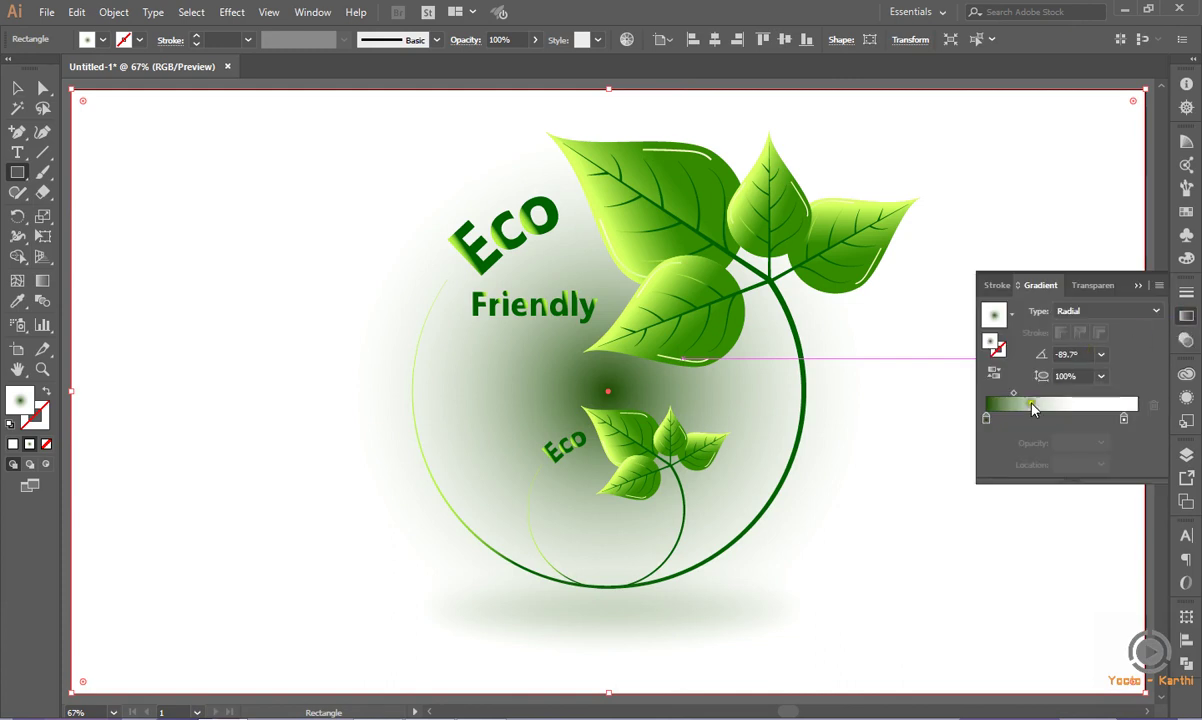
pyautogui.doubleClick(987, 419)
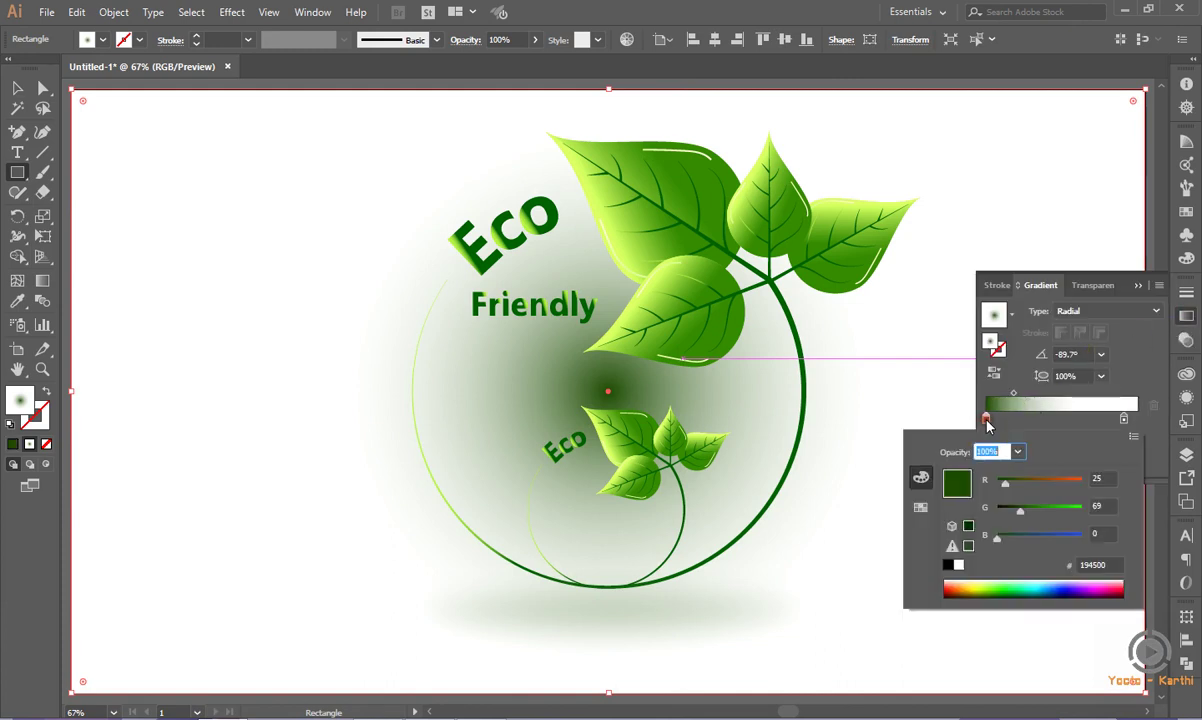
pyautogui.click(1098, 565)
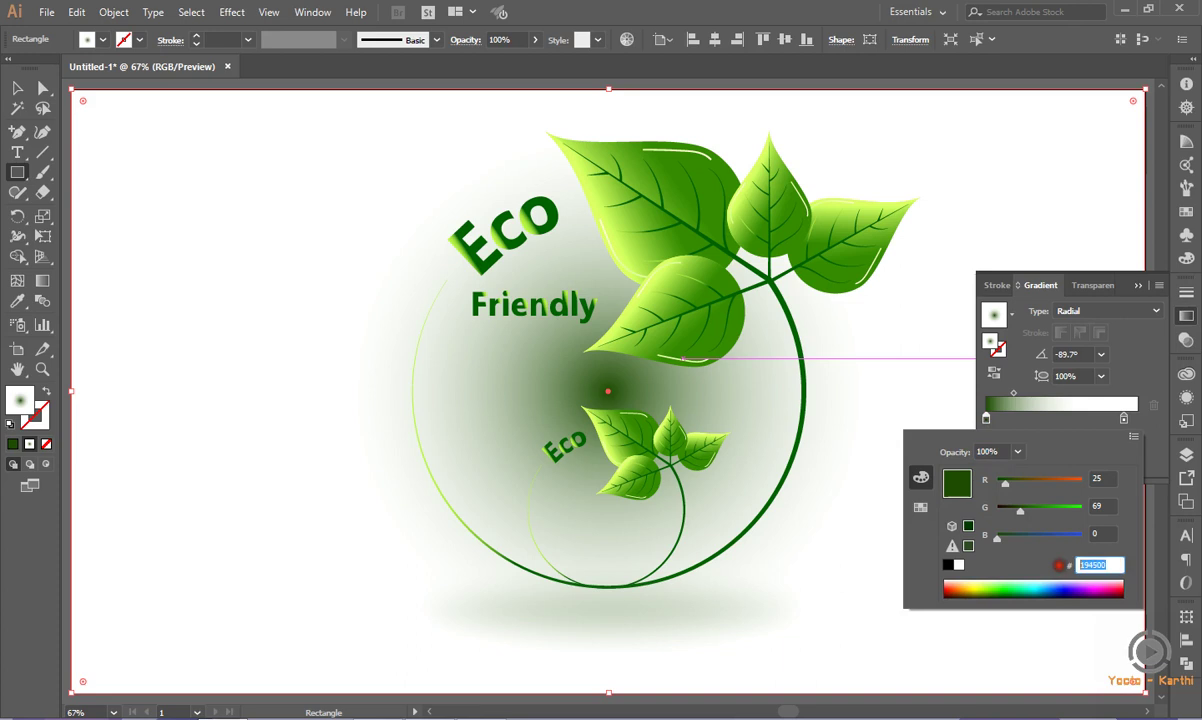
pyautogui.write('ffffff')
pyautogui.press('Return')
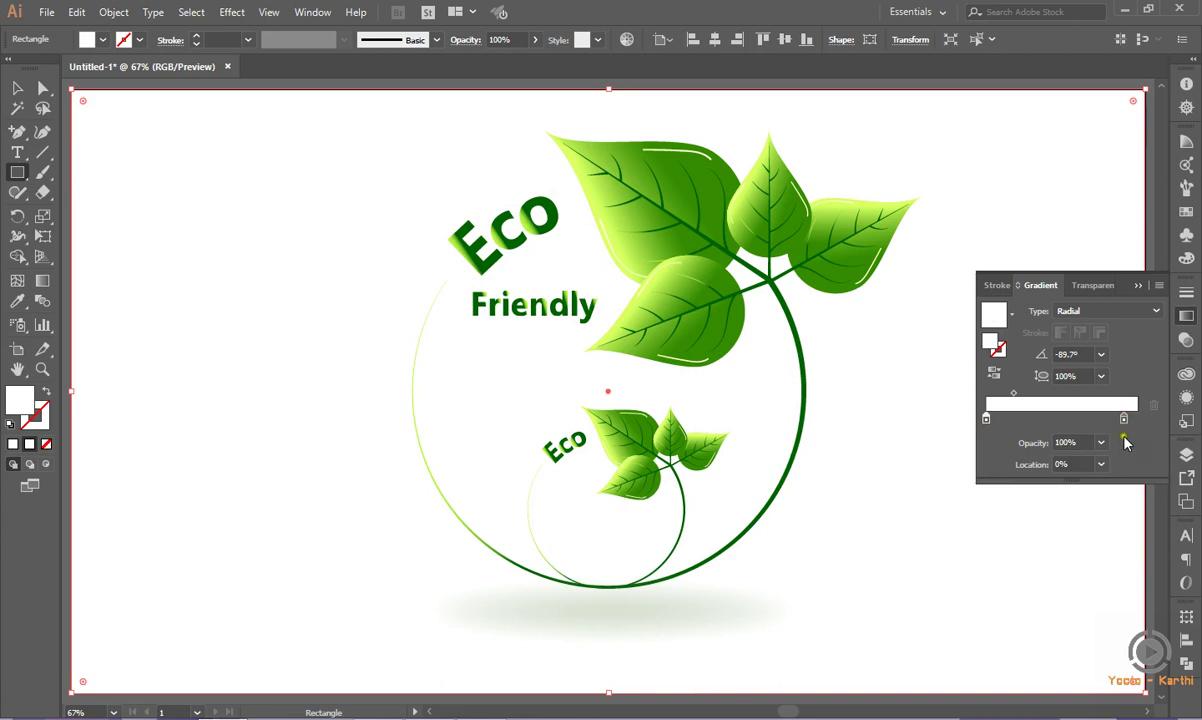
# Make the right gradient stop light gray from the swatches.
pyautogui.doubleClick(1124, 418)
pyautogui.press('Tab')
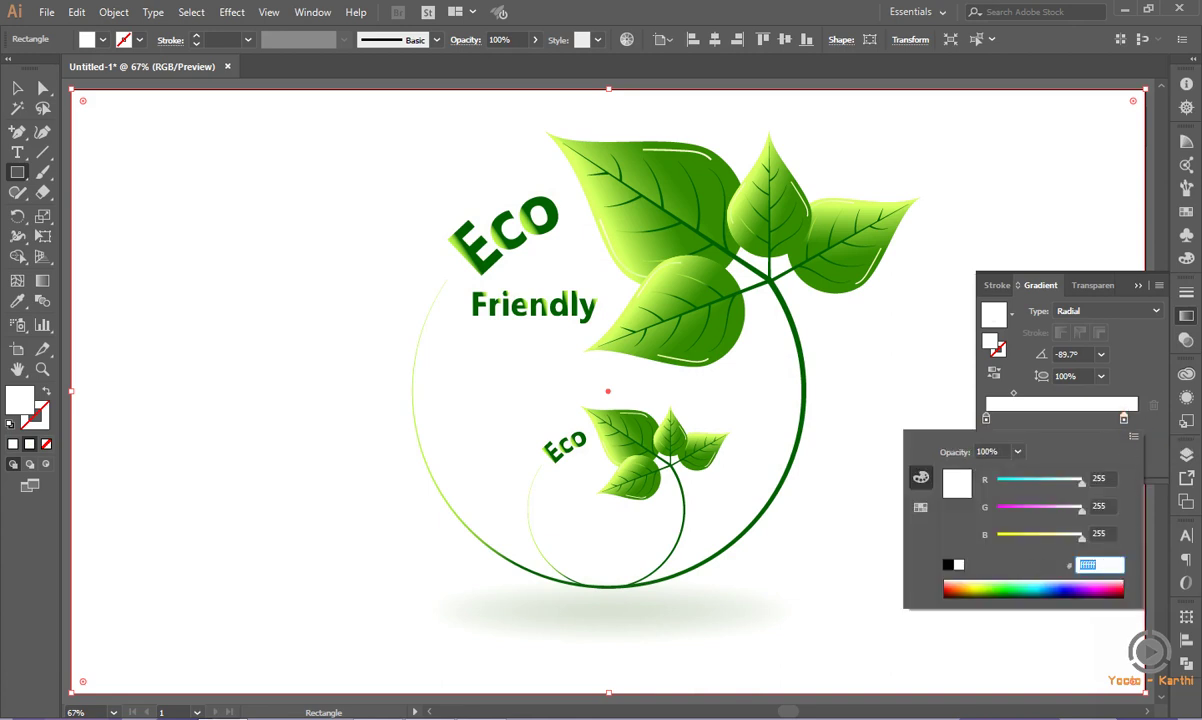
pyautogui.click(920, 507)
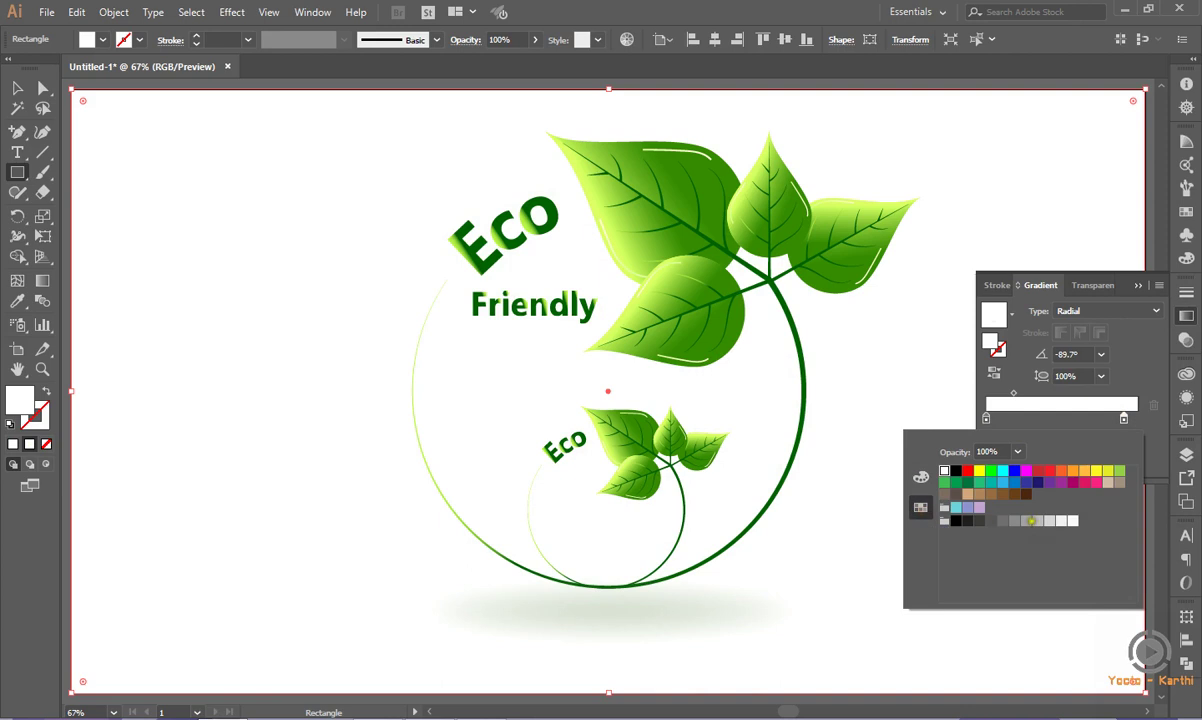
pyautogui.click(1036, 520)
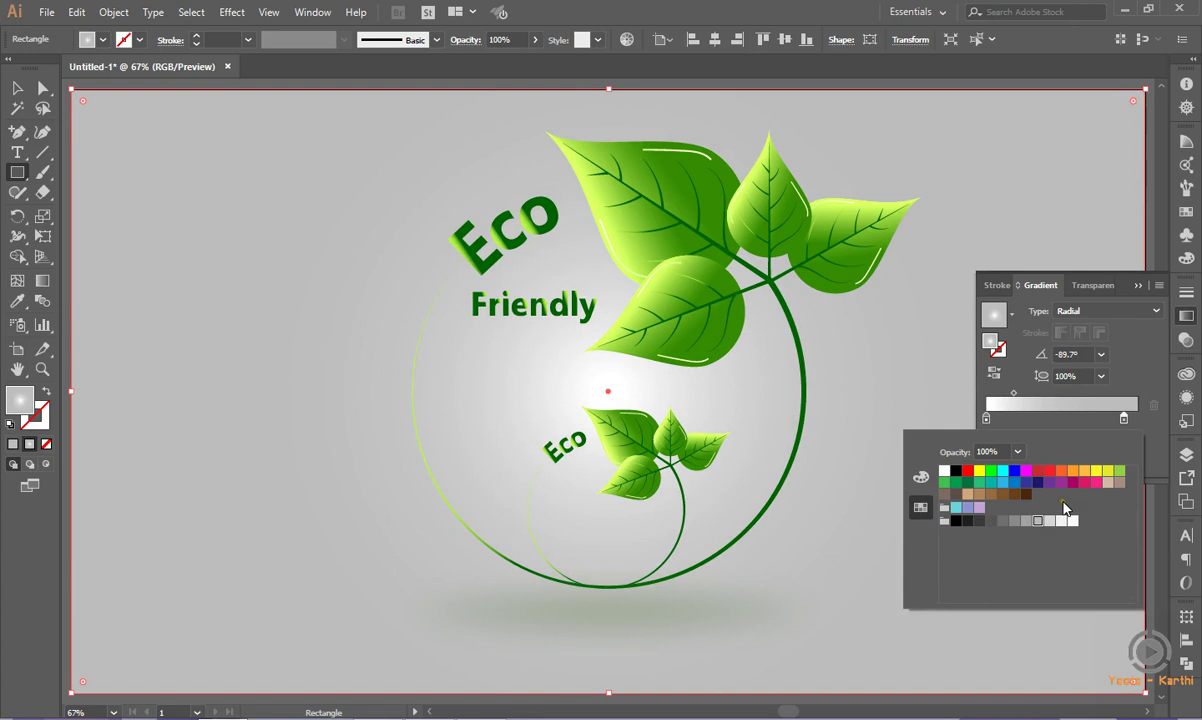
pyautogui.click(1100, 356)
# Set the background gradient's angle to 0° and aspect ratio to 107%.
pyautogui.click(1100, 356)
pyautogui.click(1072, 355)
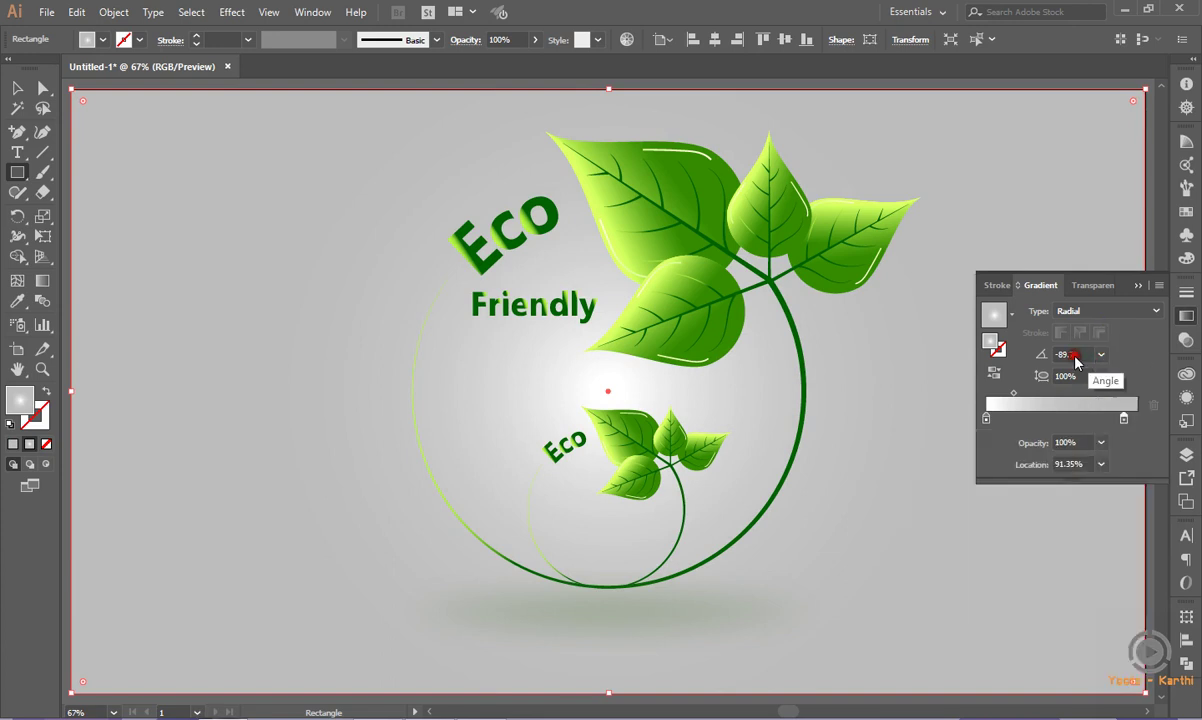
pyautogui.moveTo(1075, 355); pyautogui.dragTo(1015, 364)
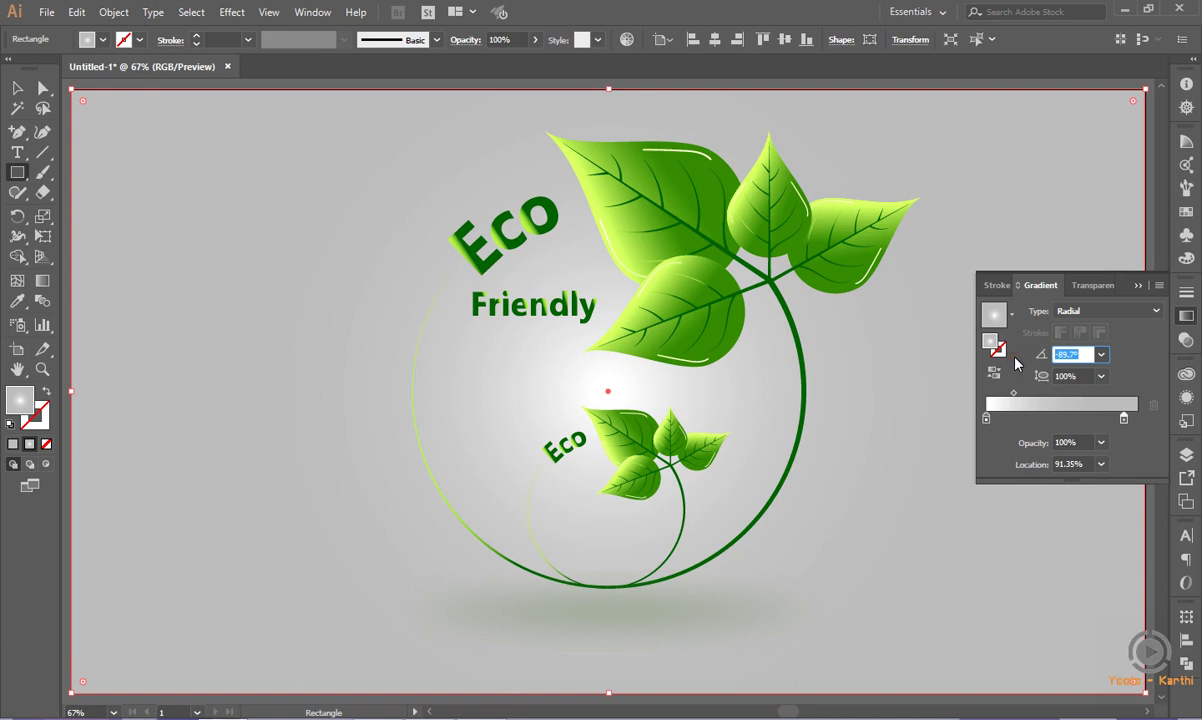
pyautogui.write('0')
pyautogui.press('Tab')
pyautogui.write('1')
pyautogui.press('Return')
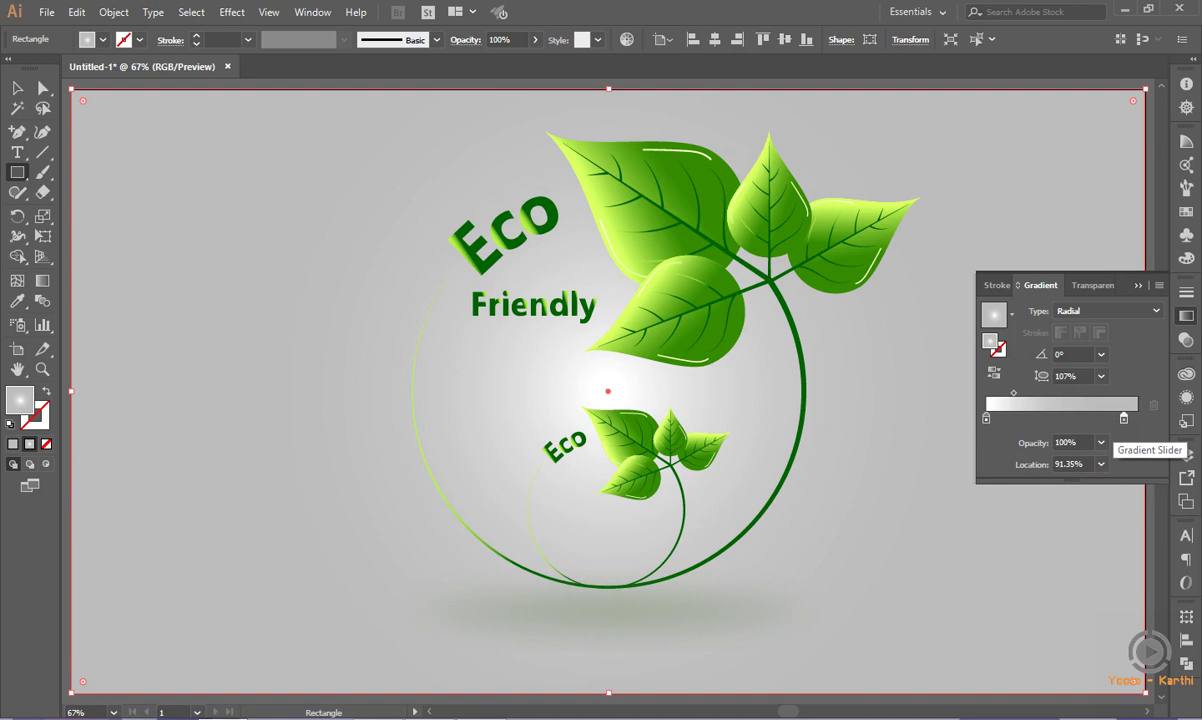
# Add a colour stop at the far end and drag the midpoint to tighten the white glow to about 13%.
pyautogui.click(1014, 410)
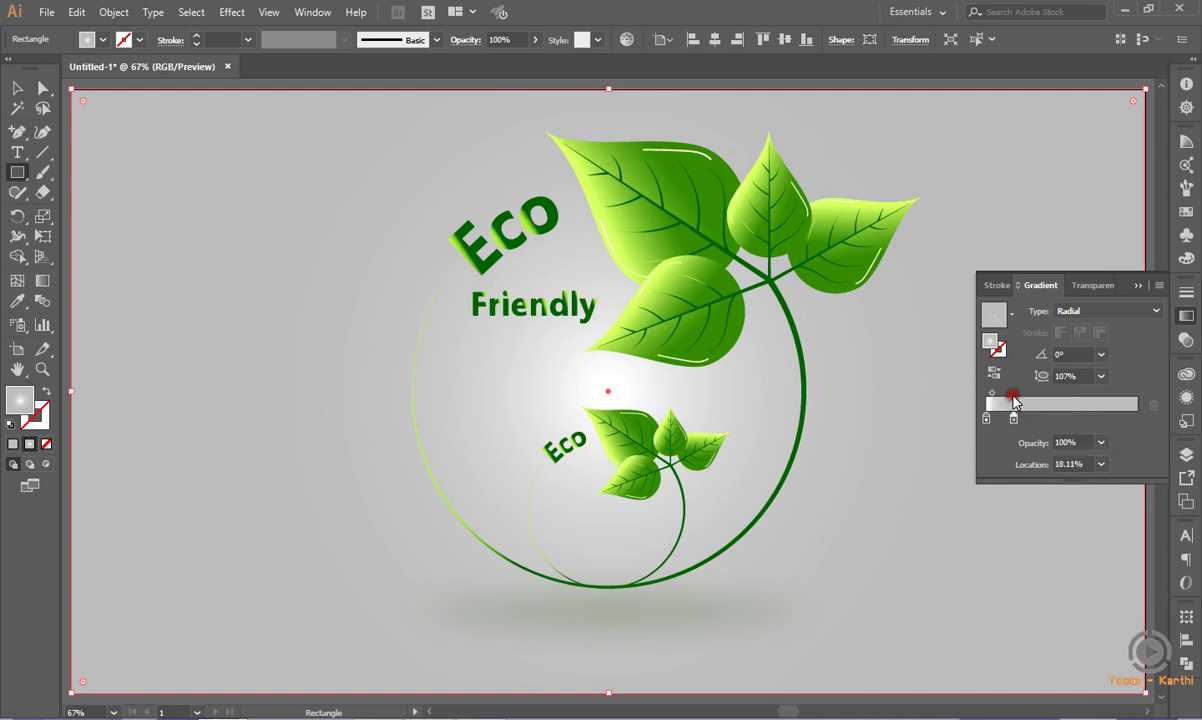
pyautogui.moveTo(1014, 418); pyautogui.dragTo(1137, 418)
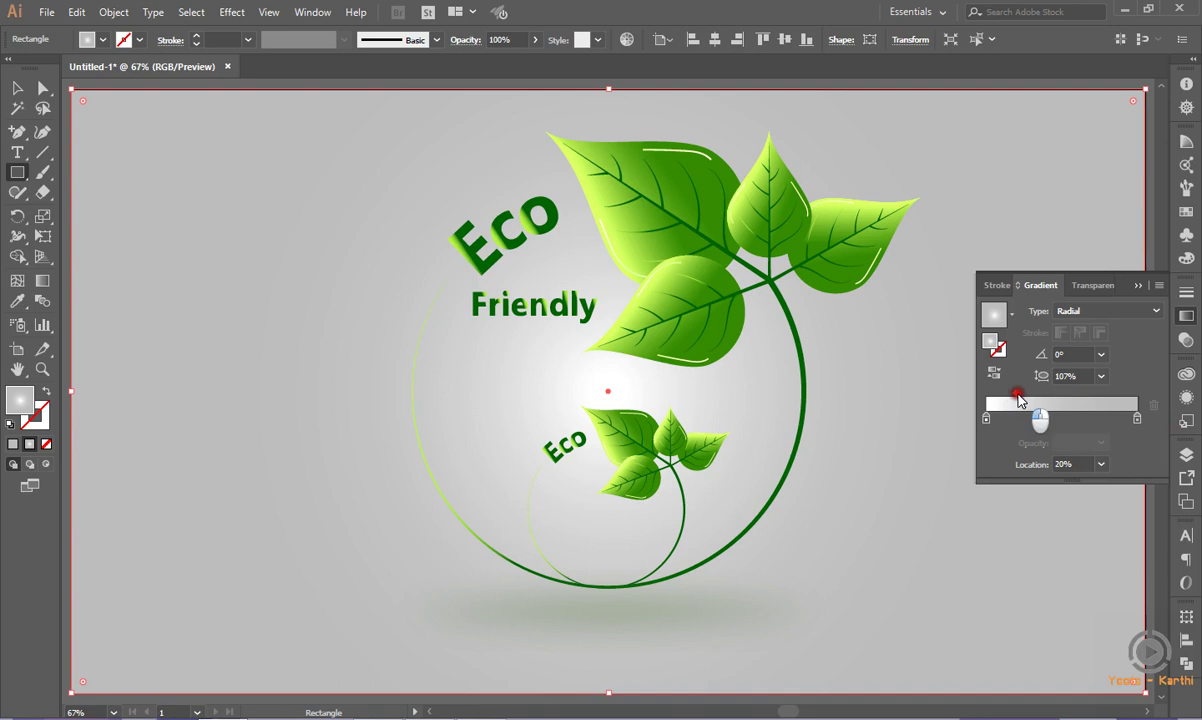
pyautogui.moveTo(1015, 397); pyautogui.dragTo(1096, 397)
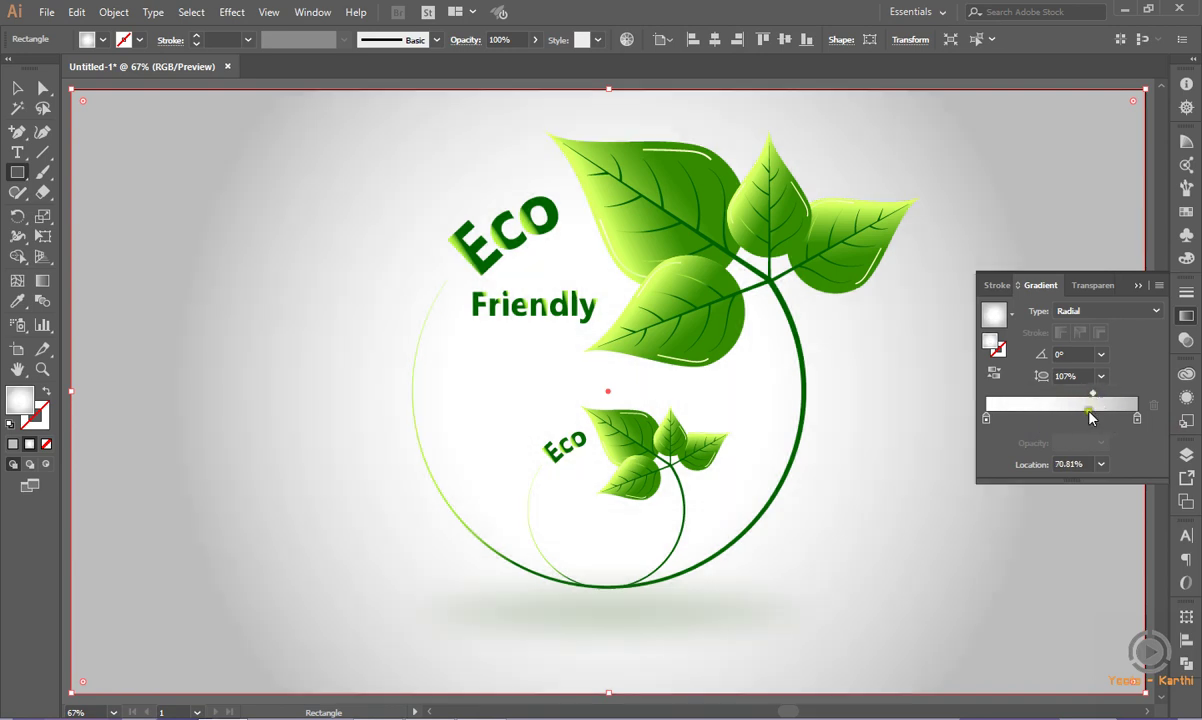
pyautogui.click(1070, 464)
pyautogui.write('83')
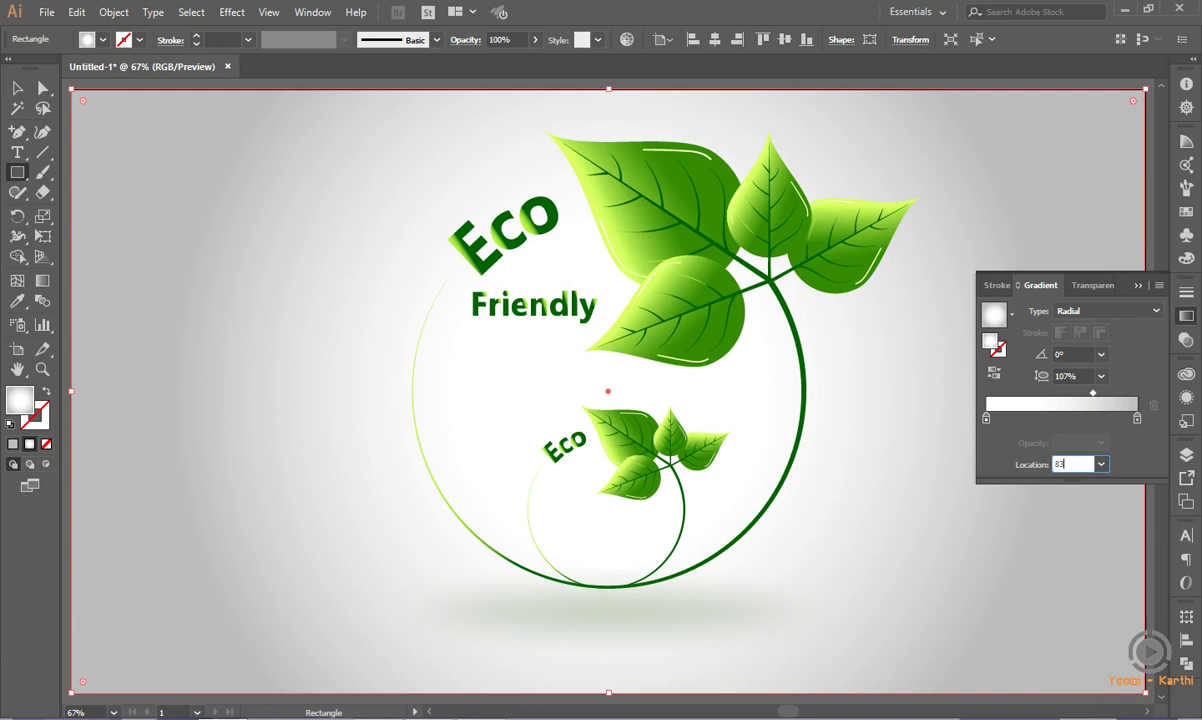
pyautogui.press('Return')
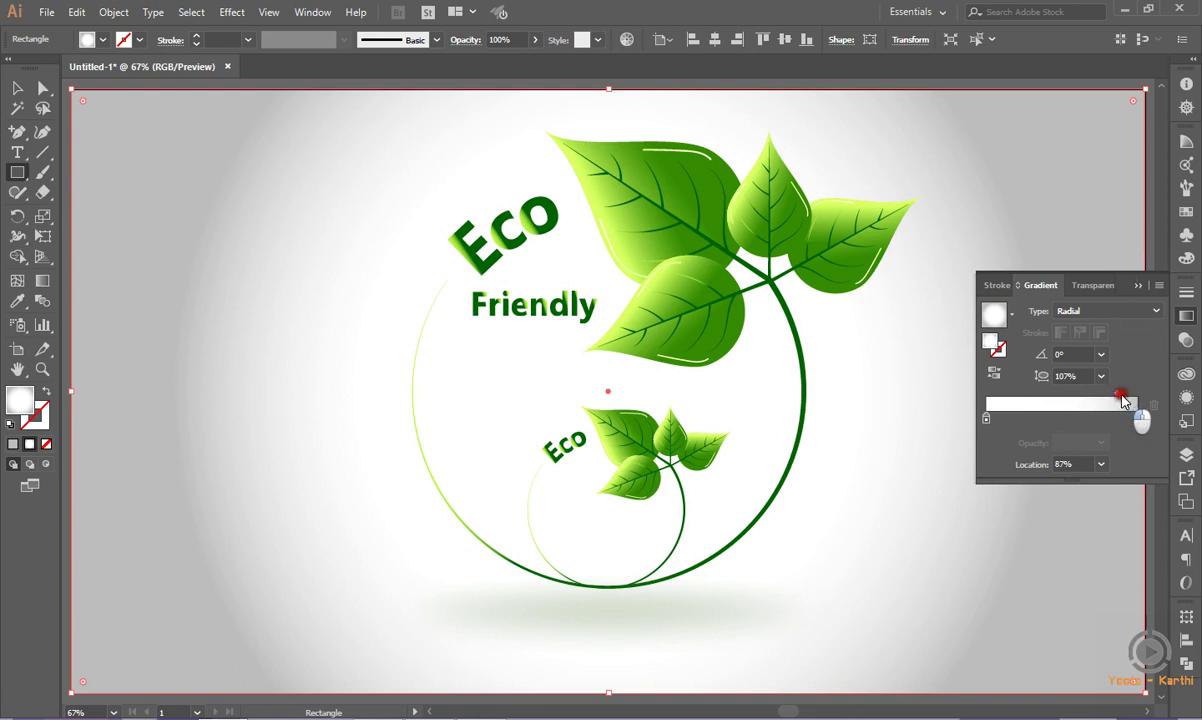
pyautogui.moveTo(1114, 397)
pyautogui.mouseDown()
pyautogui.moveTo(1126, 396)
pyautogui.moveTo(1001, 400)
pyautogui.mouseUp()
pyautogui.click(1010, 399)
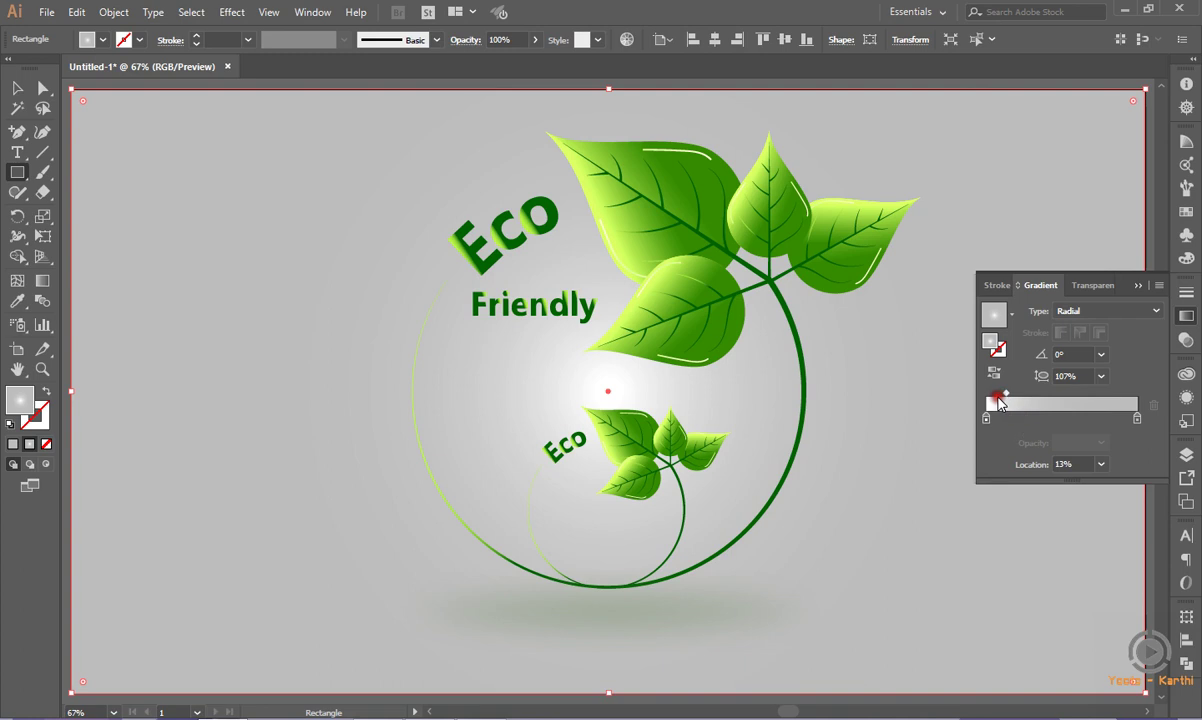
pyautogui.click(1068, 463)
# Try flattening the glow to a 0.5% aspect ratio, then raise it and nudge a colour stop.
pyautogui.click(1137, 285)
pyautogui.click(1082, 369)
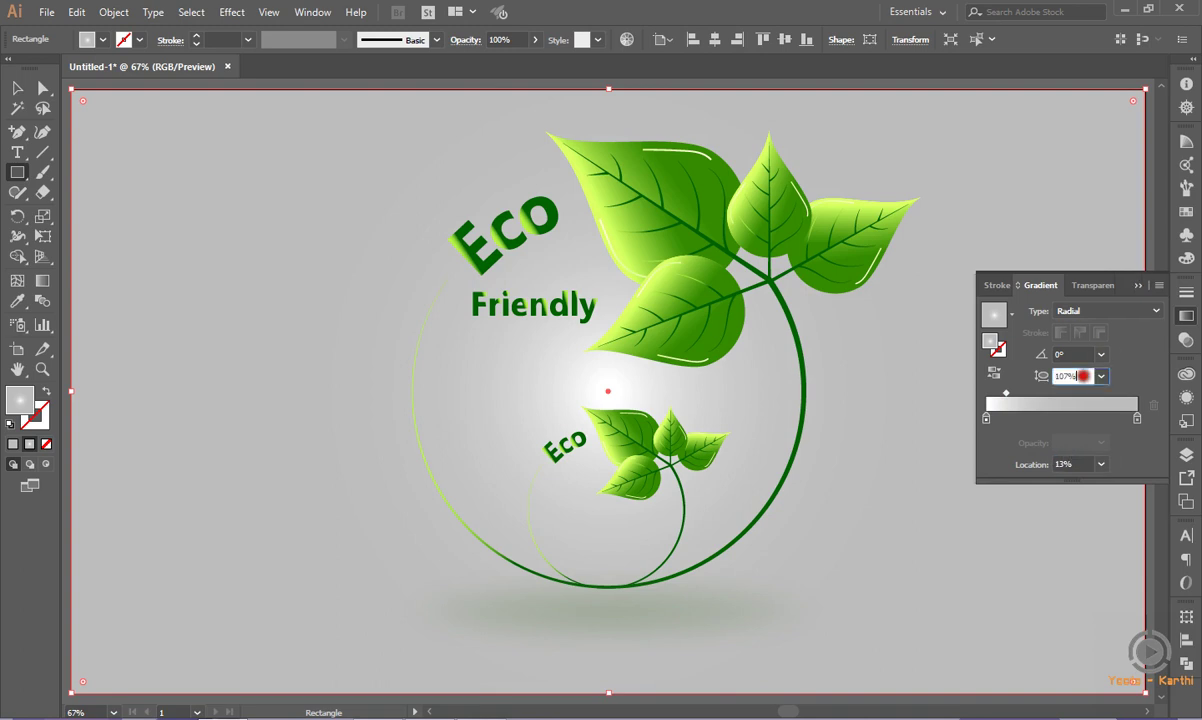
pyautogui.write('0.5')
pyautogui.press('Return')
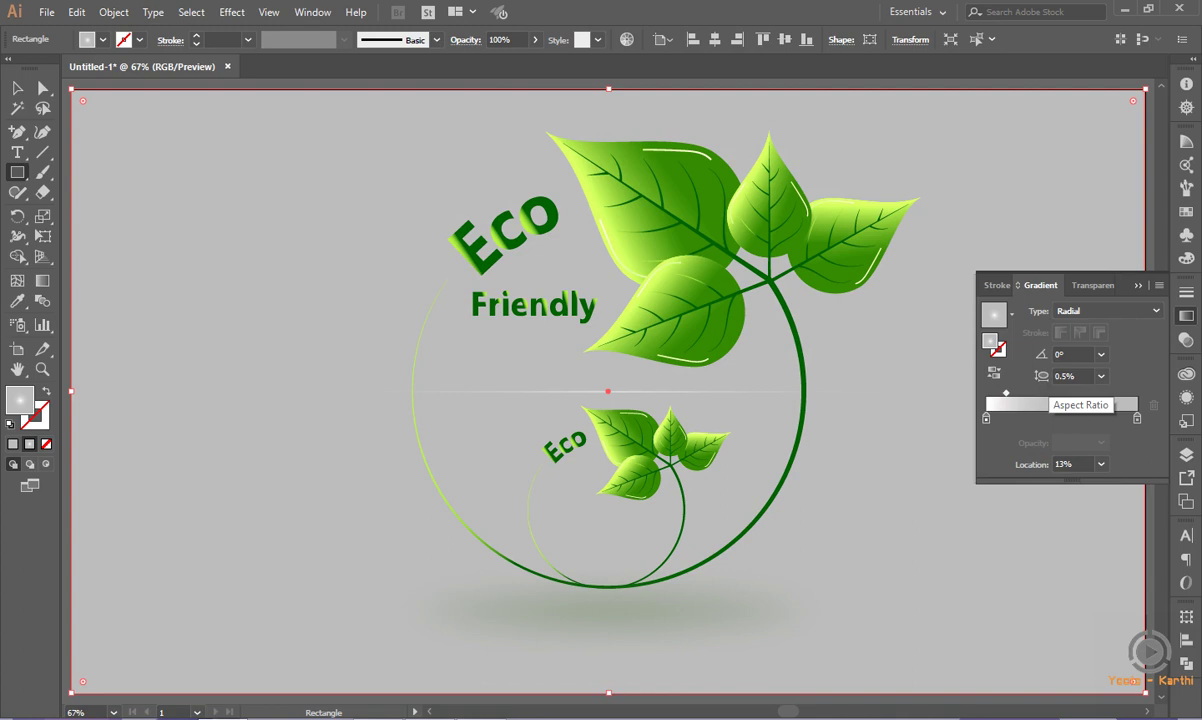
pyautogui.click(1089, 404)
pyautogui.click(1071, 393)
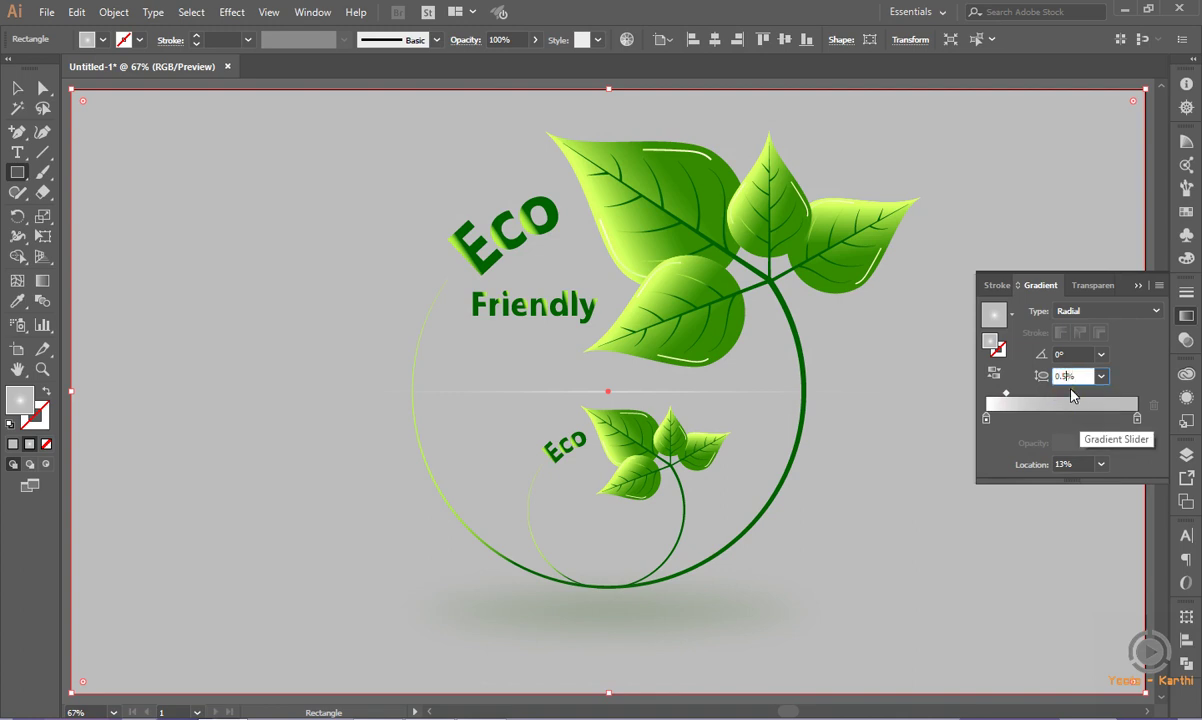
pyautogui.press('Return')
pyautogui.press('Up')
pyautogui.press('Up')
pyautogui.press('Up')
pyautogui.press('Up')
pyautogui.press('Up')
pyautogui.press('Up')
pyautogui.press('Up')
pyautogui.press('Up')
pyautogui.press('Up')
pyautogui.press('Up')
pyautogui.press('Up')
pyautogui.press('Up')
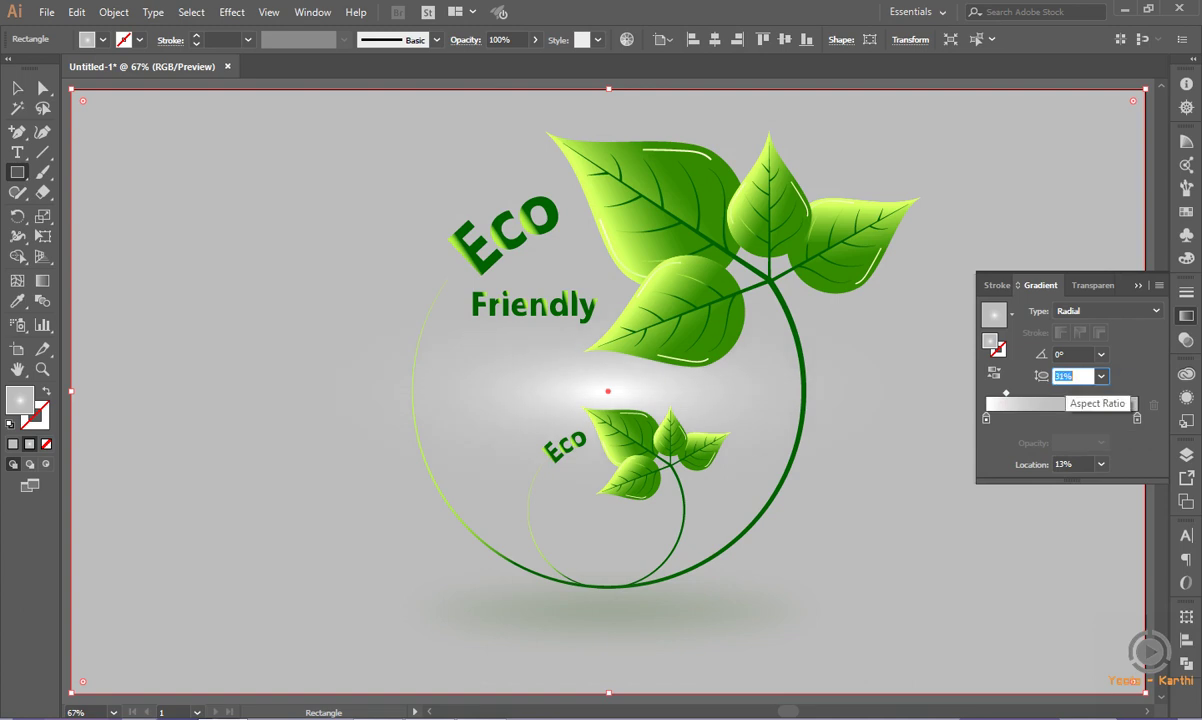
pyautogui.click(1068, 354)
pyautogui.write('21')
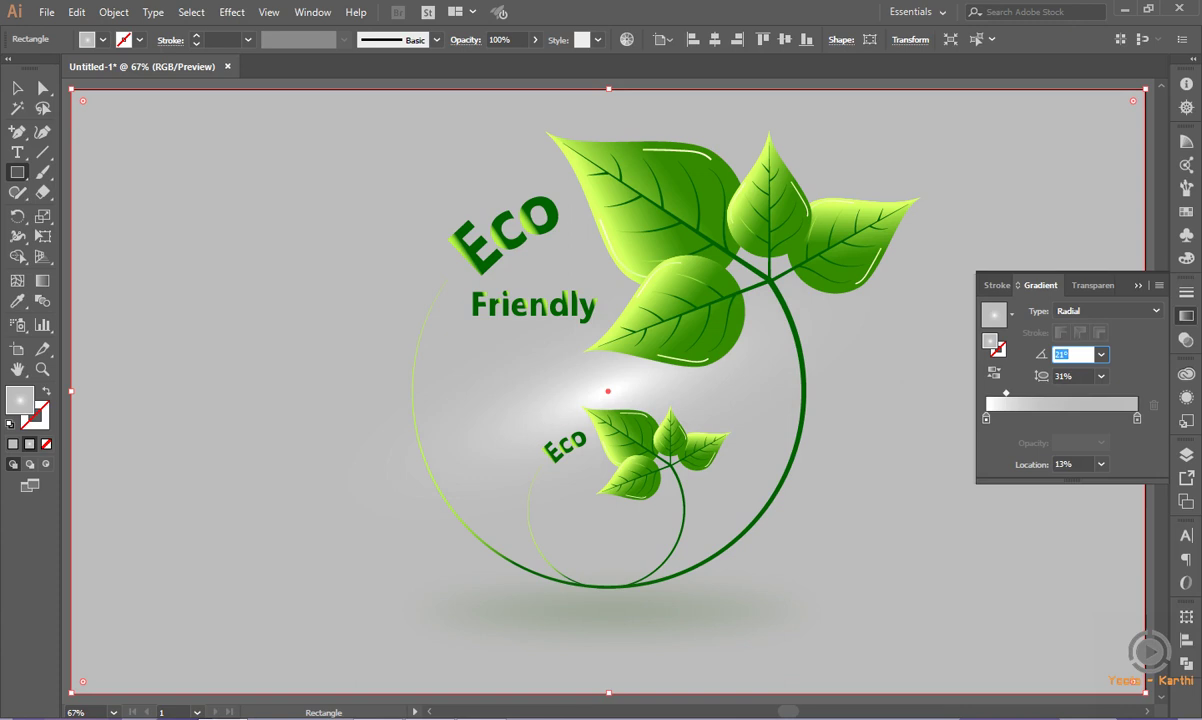
pyautogui.moveTo(987, 421)
pyautogui.mouseDown()
pyautogui.moveTo(1009, 423)
pyautogui.moveTo(958, 421)
pyautogui.mouseUp()
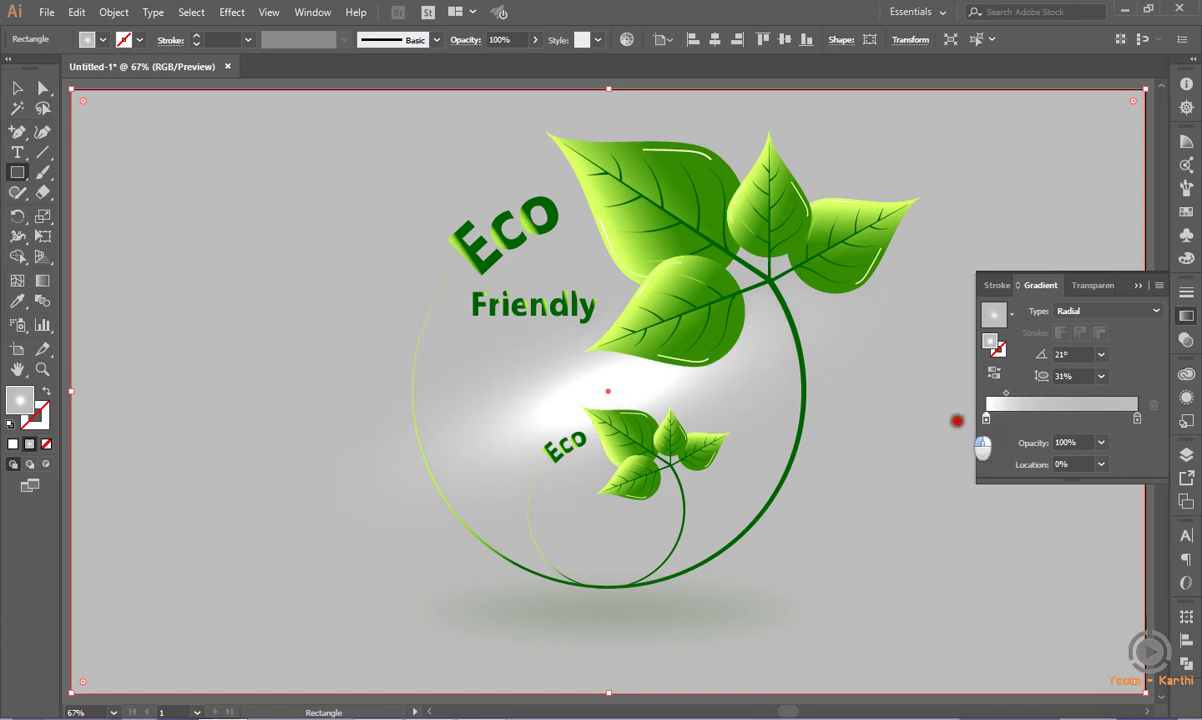
# Set the glow's aspect ratio to 50% and dismiss the gradient settings.
pyautogui.doubleClick(1062, 375)
pyautogui.write('0')
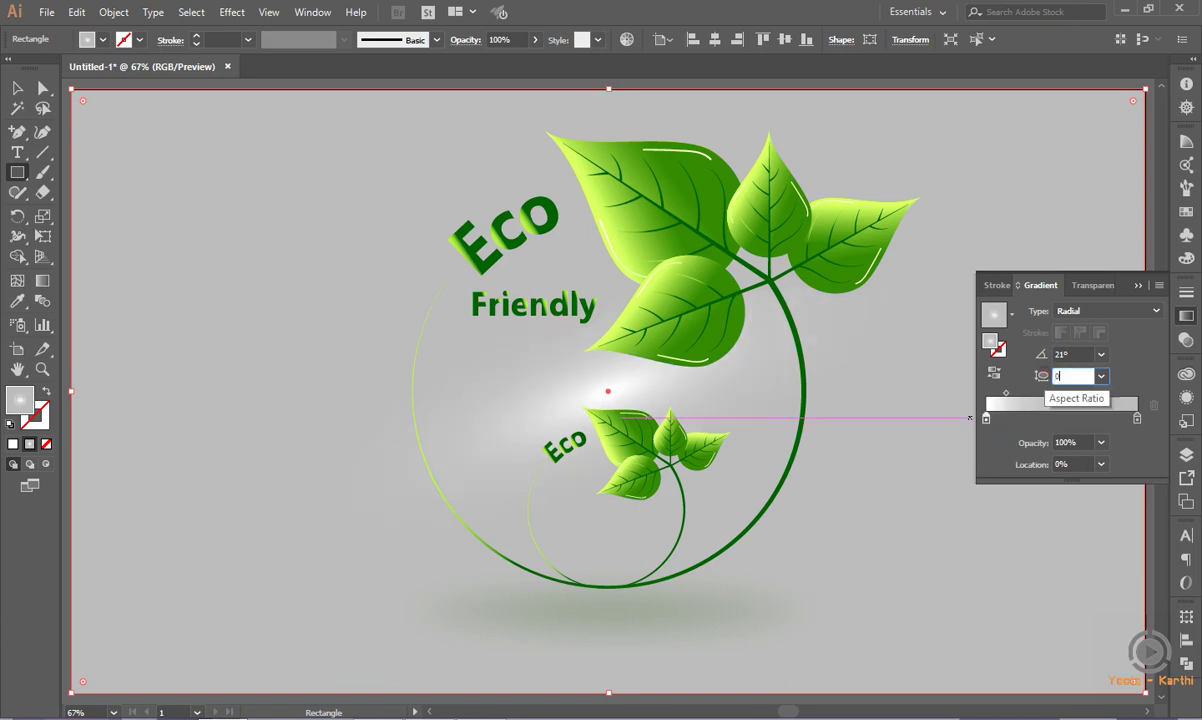
pyautogui.write('0')
pyautogui.press('Return')
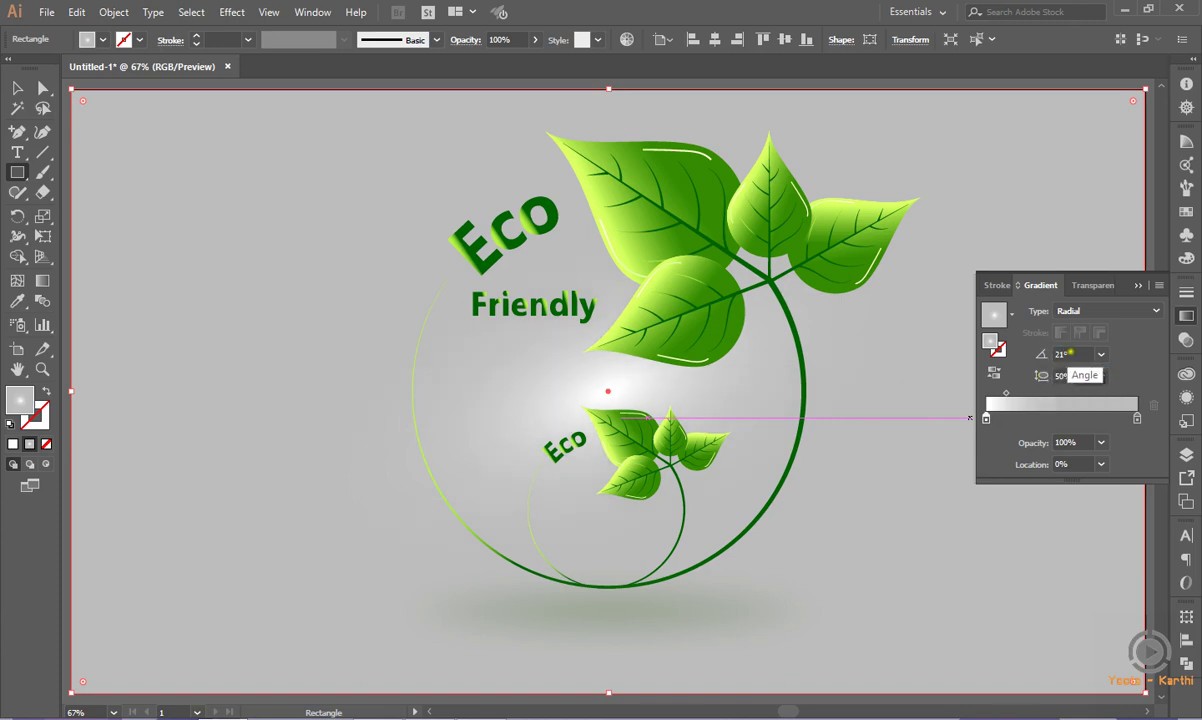
pyautogui.doubleClick(1064, 355)
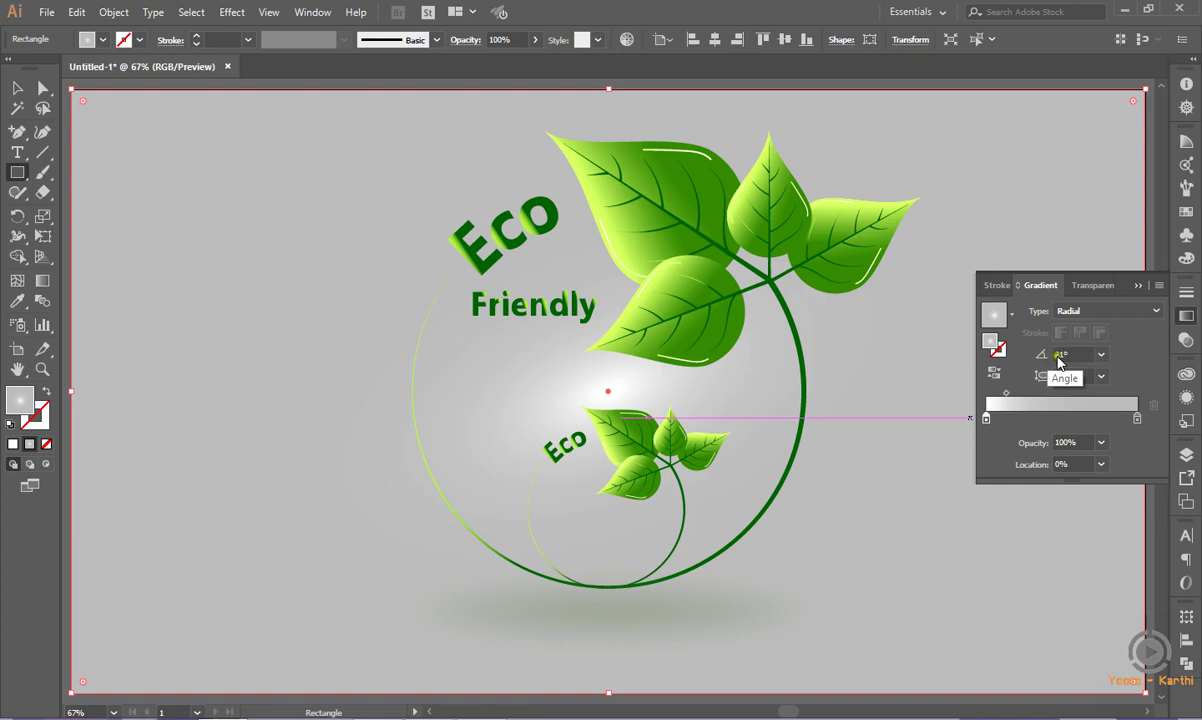
pyautogui.click(1130, 285)
pyautogui.click(17, 87)
pyautogui.click(143, 236)
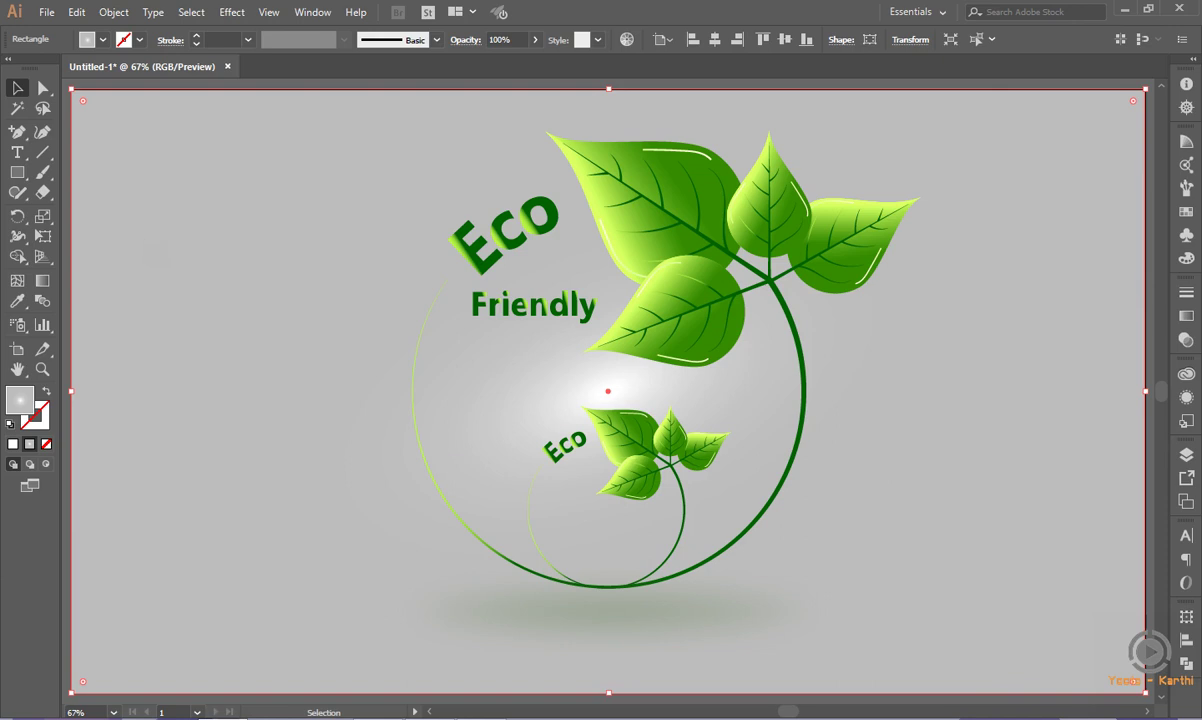
# Raise the gradient's aspect ratio to 141%, then to 200%.
pyautogui.click(1186, 455)
pyautogui.click(1186, 316)
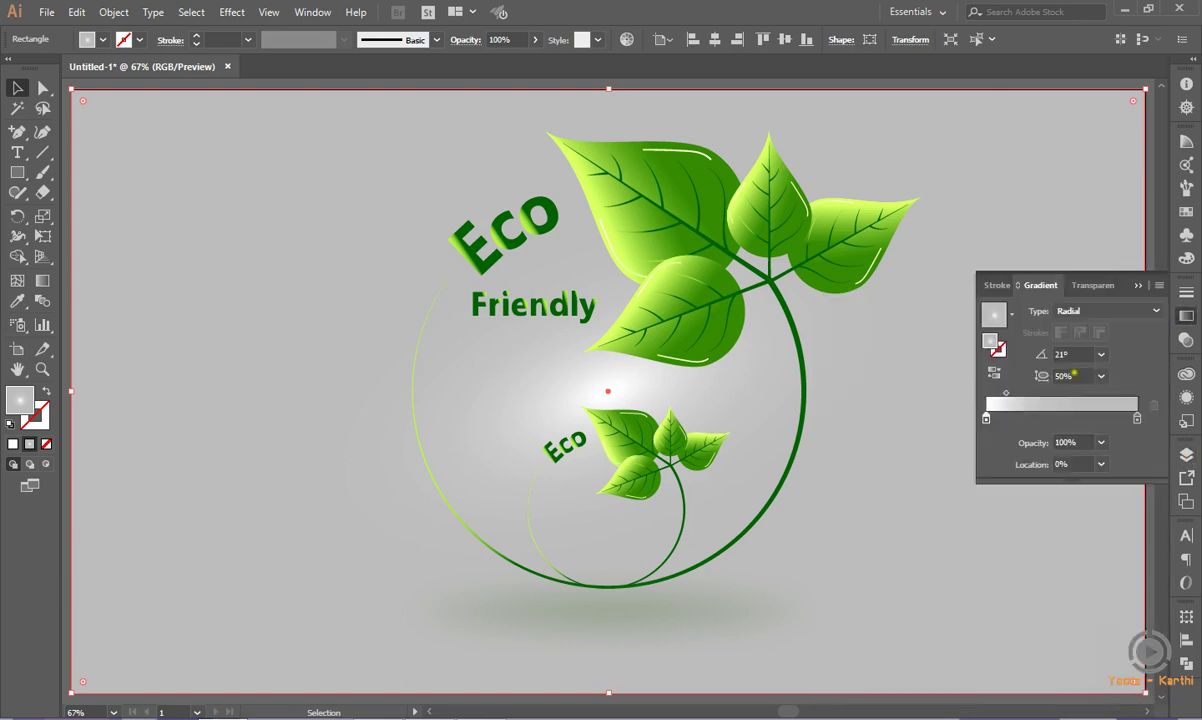
pyautogui.click(1068, 354)
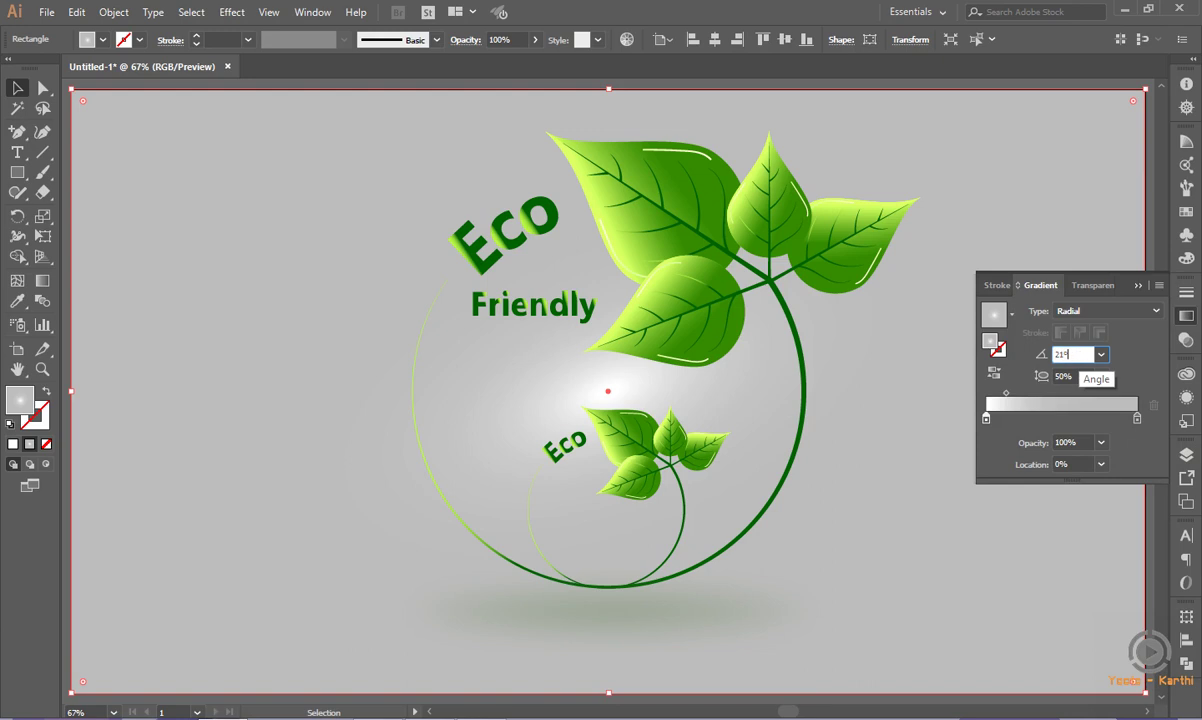
pyautogui.click(1068, 376)
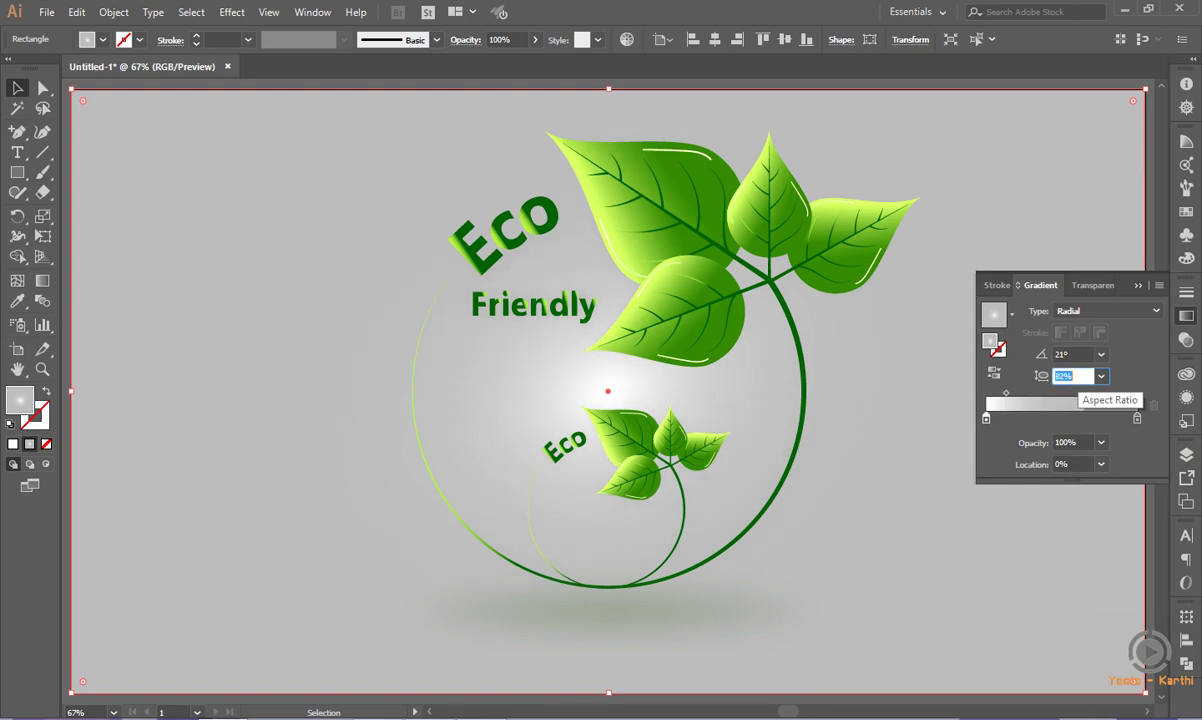
pyautogui.press('Up')
pyautogui.press('Up')
pyautogui.press('Up')
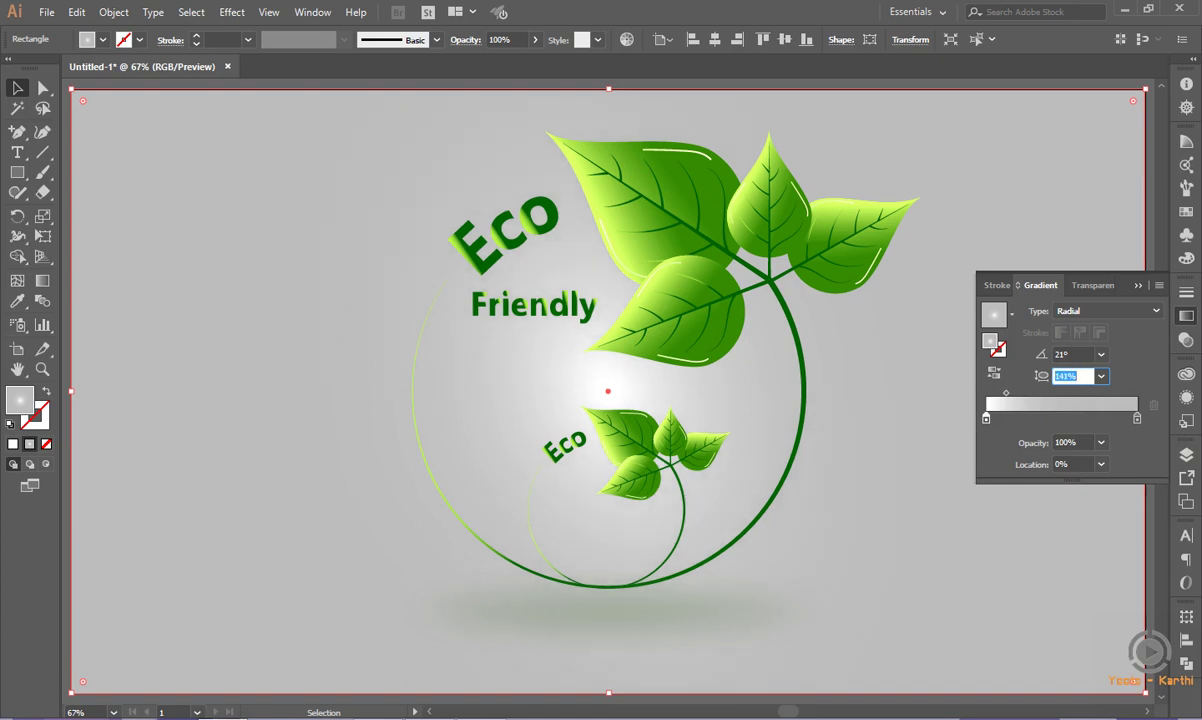
pyautogui.press('Return')
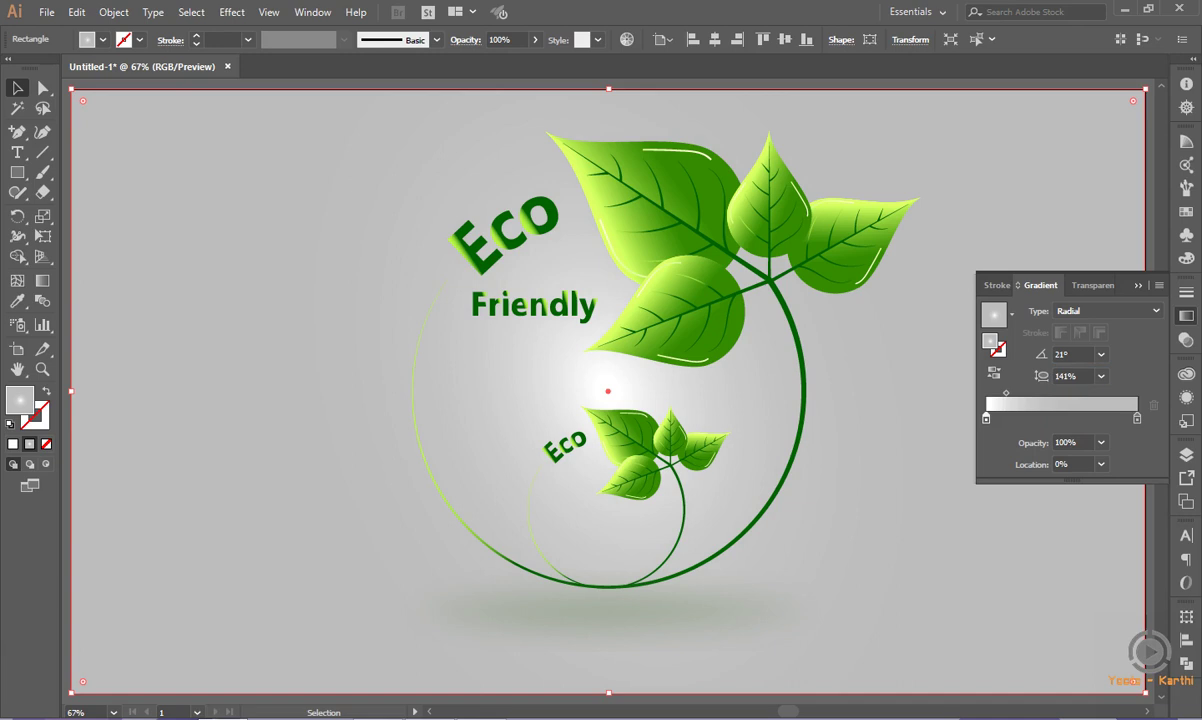
pyautogui.click(1068, 376)
pyautogui.write('200')
pyautogui.press('Return')
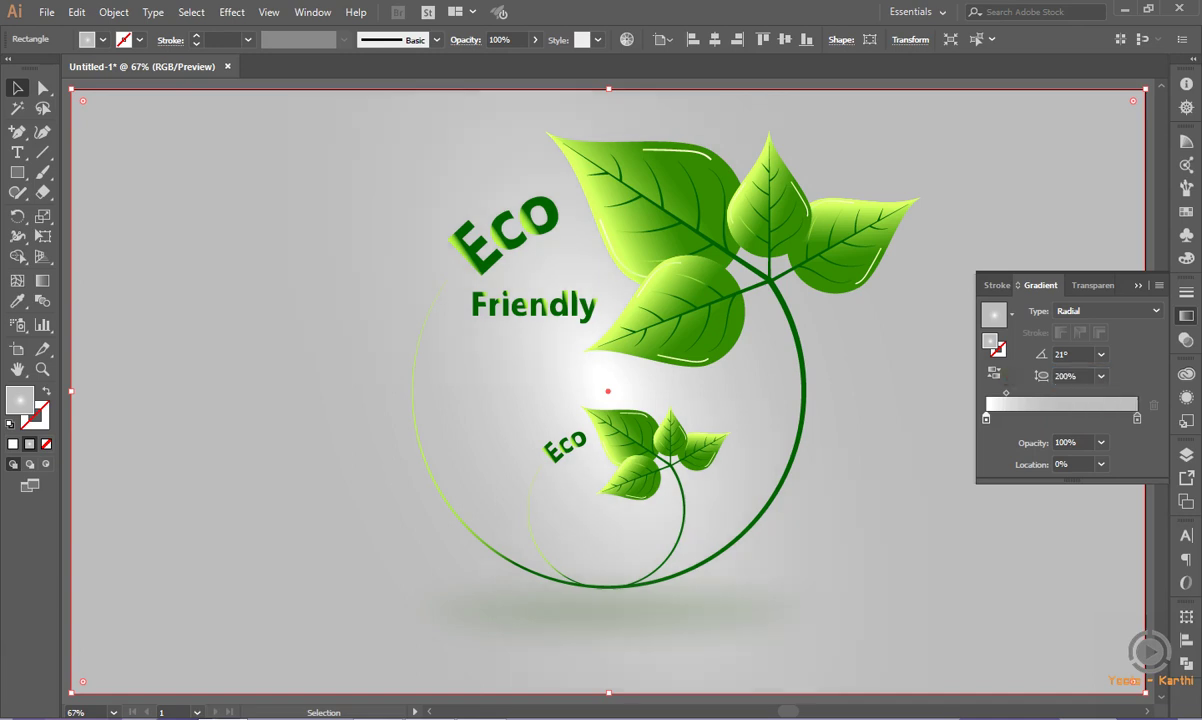
# Reset the gradient angle to 0° and close the Gradient and Layers panels.
pyautogui.click(1045, 355)
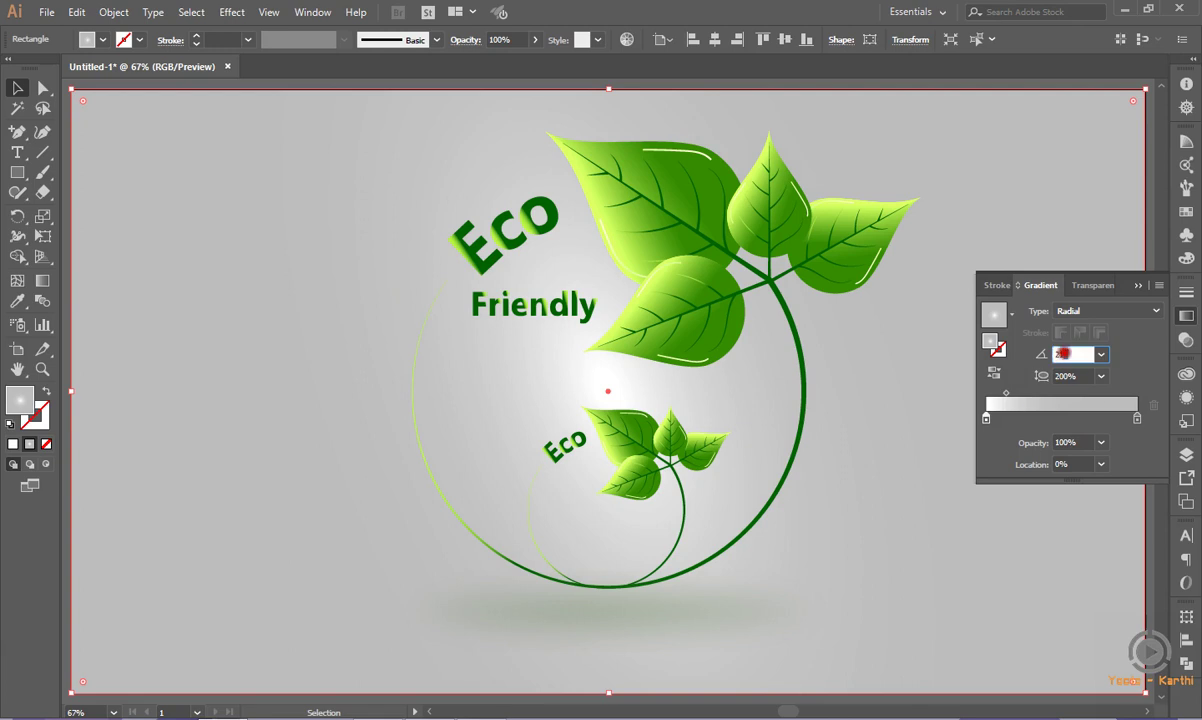
pyautogui.write('0')
pyautogui.press('Return')
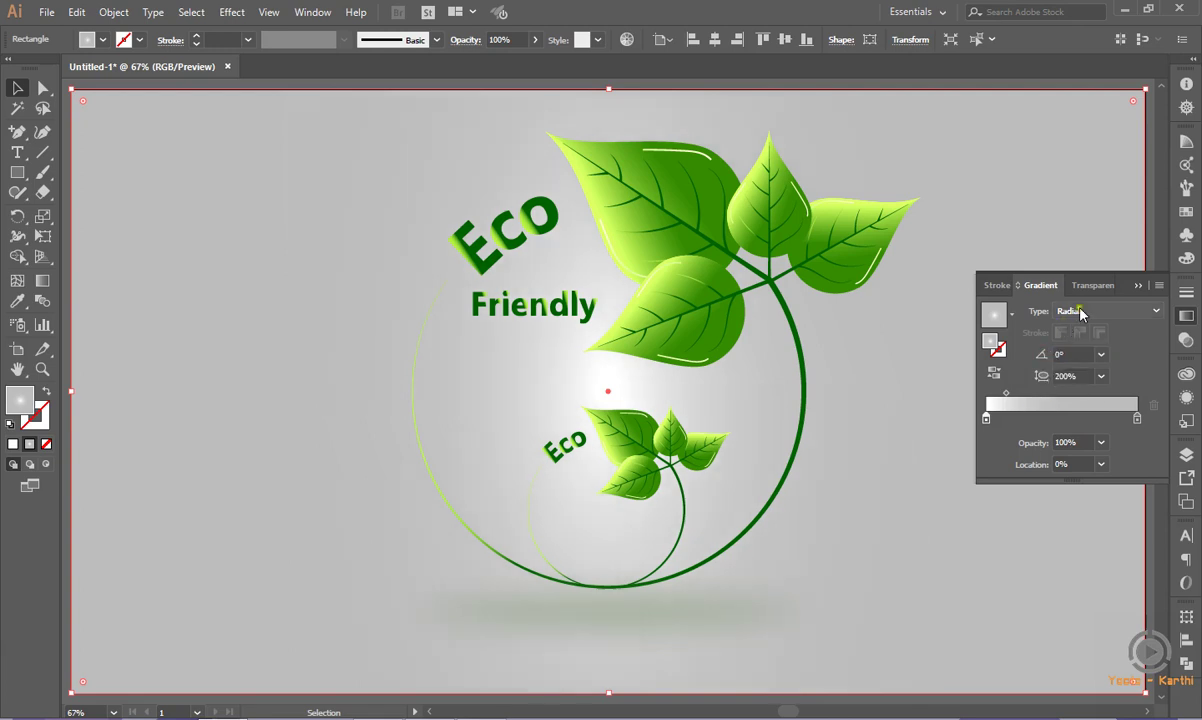
pyautogui.click(1139, 286)
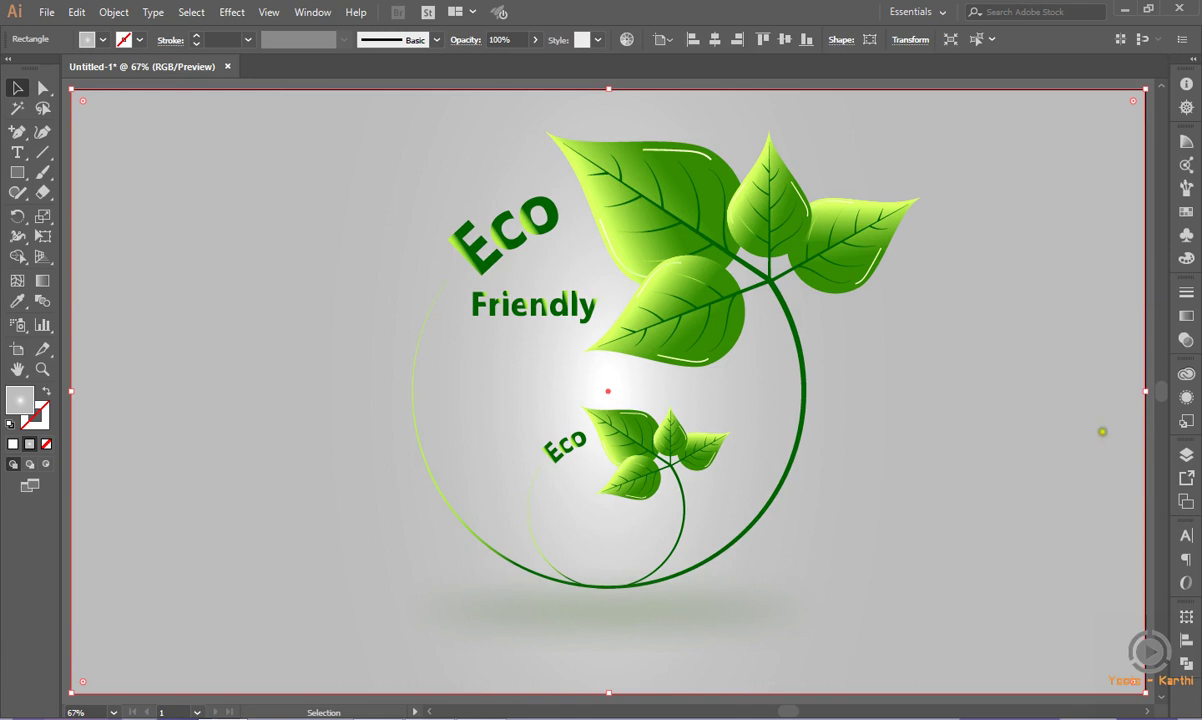
pyautogui.click(1186, 455)
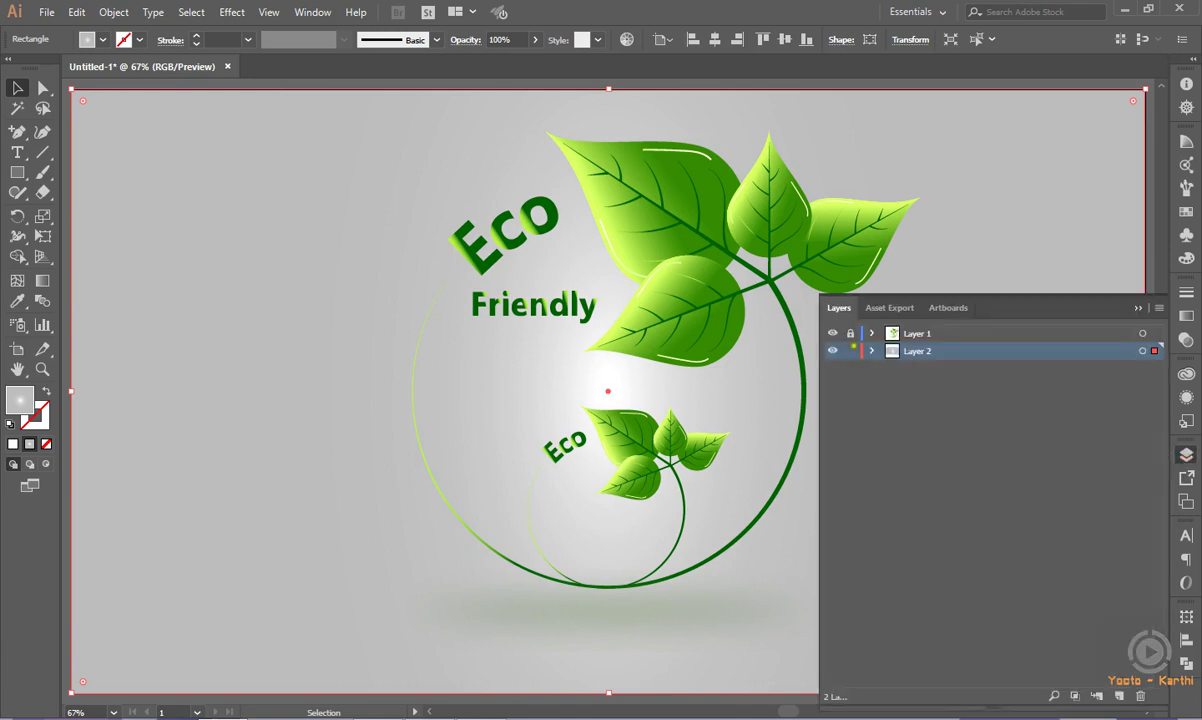
pyautogui.click(1053, 291)
pyautogui.click(1140, 306)
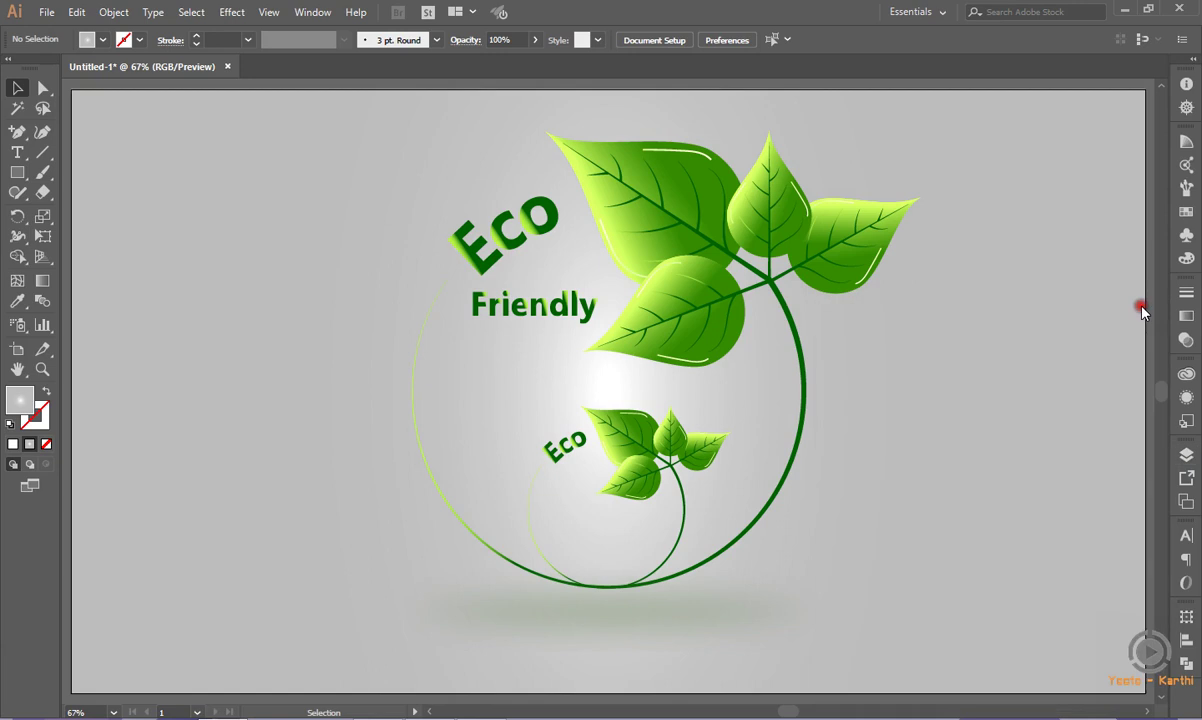